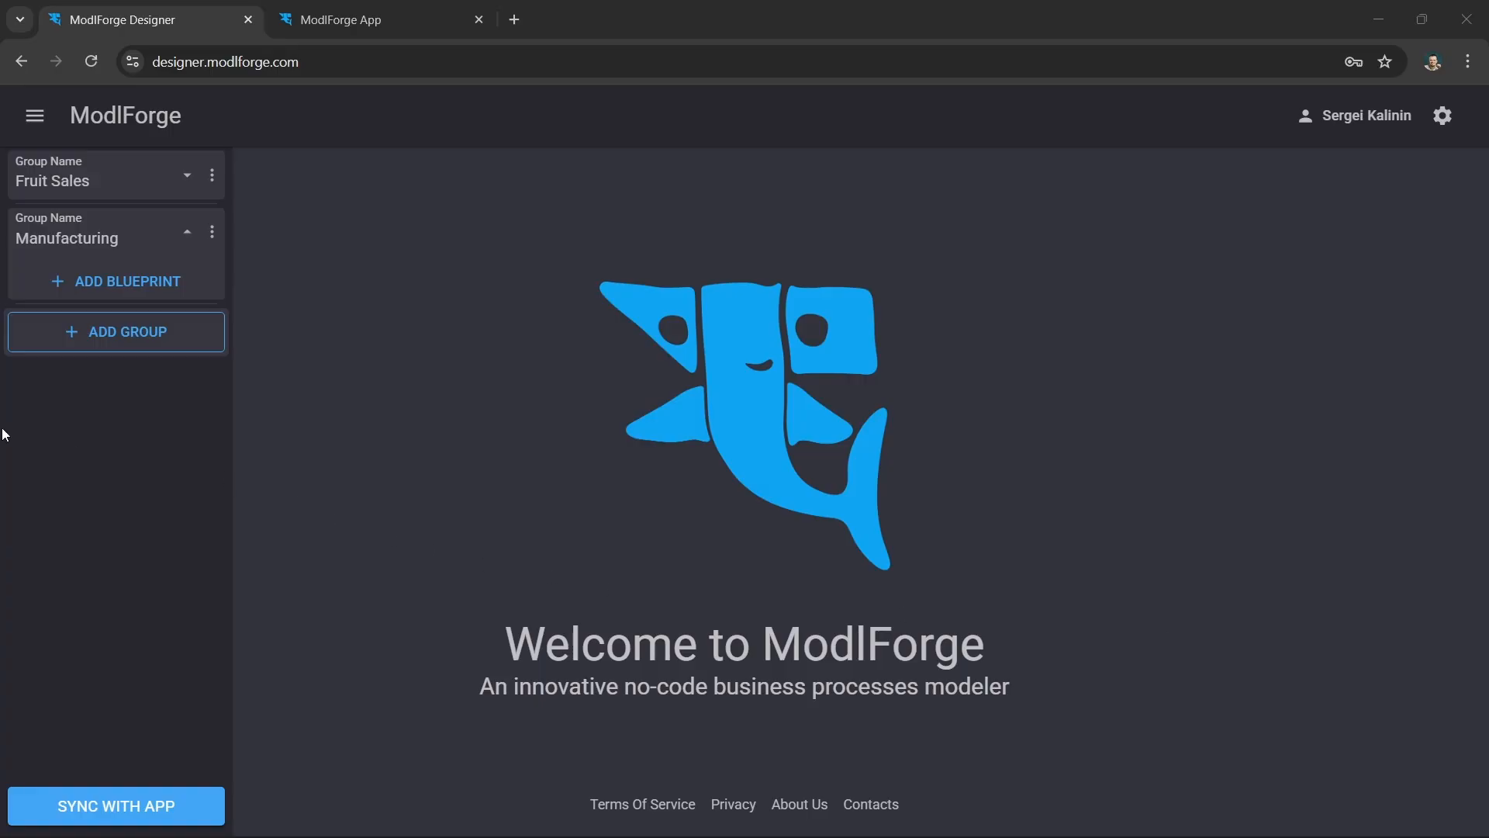
- Create a blueprint named Material in the Manufacturing group and open it
{"action": "left_click", "coordinate": [106, 284]}
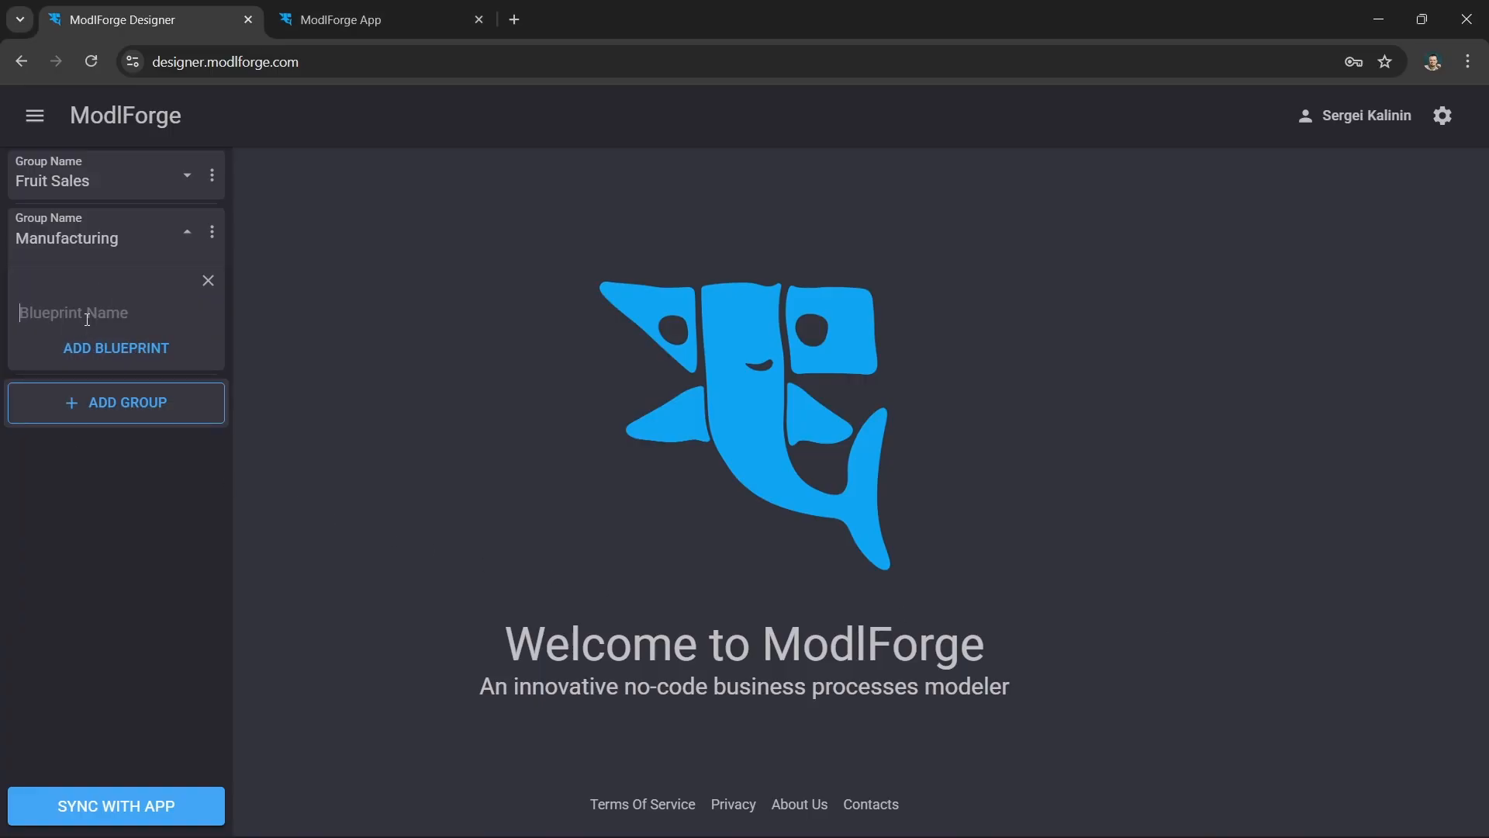
{"action": "type", "text": "Material"}
{"action": "left_click", "coordinate": [89, 348]}
{"action": "left_click", "coordinate": [119, 289]}
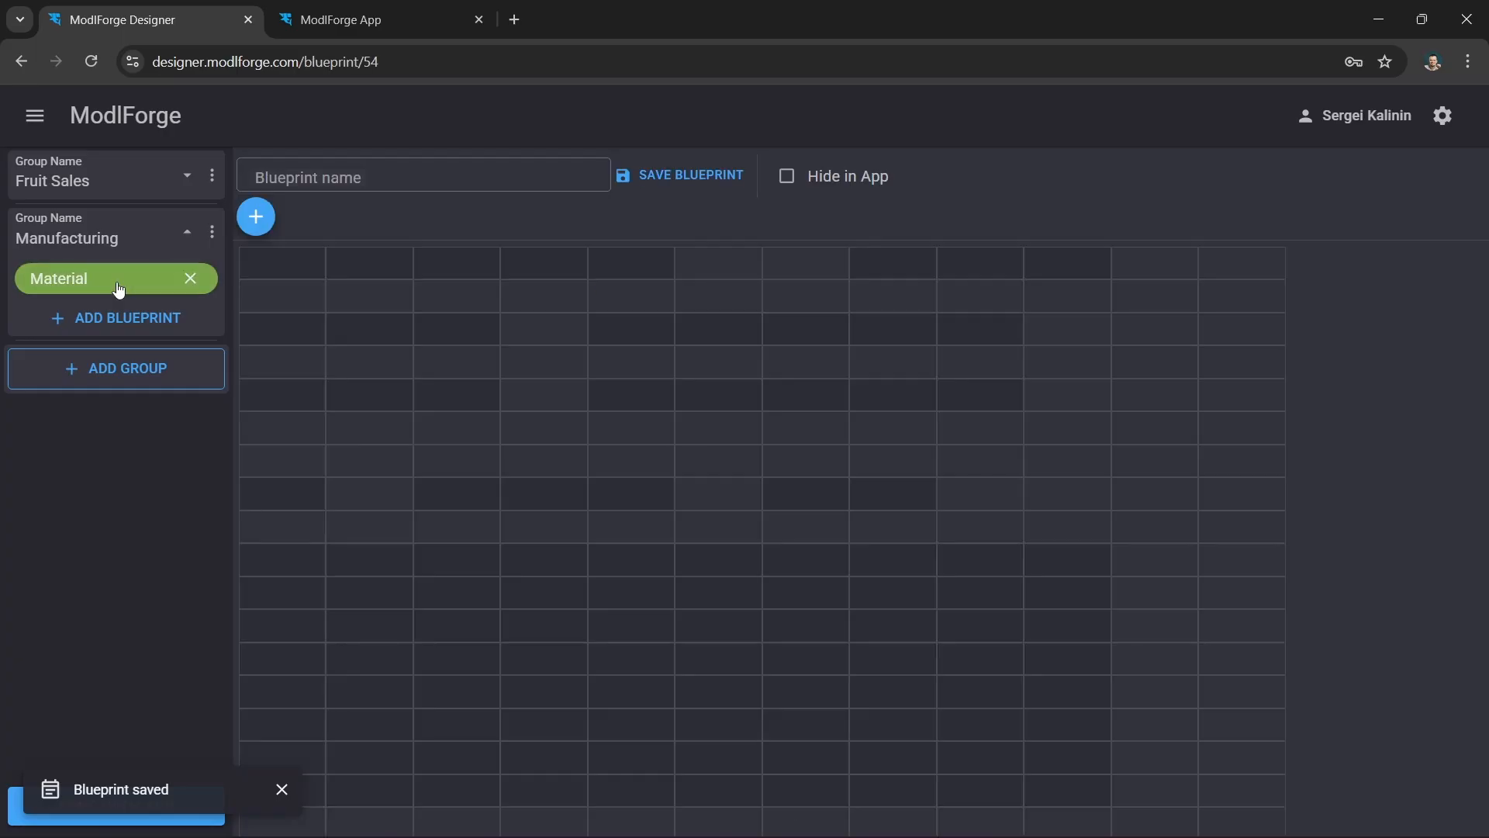
- Add a Textbox control to the Material blueprint, widen it to 4 columns and caption it Name
{"action": "left_click", "coordinate": [259, 221]}
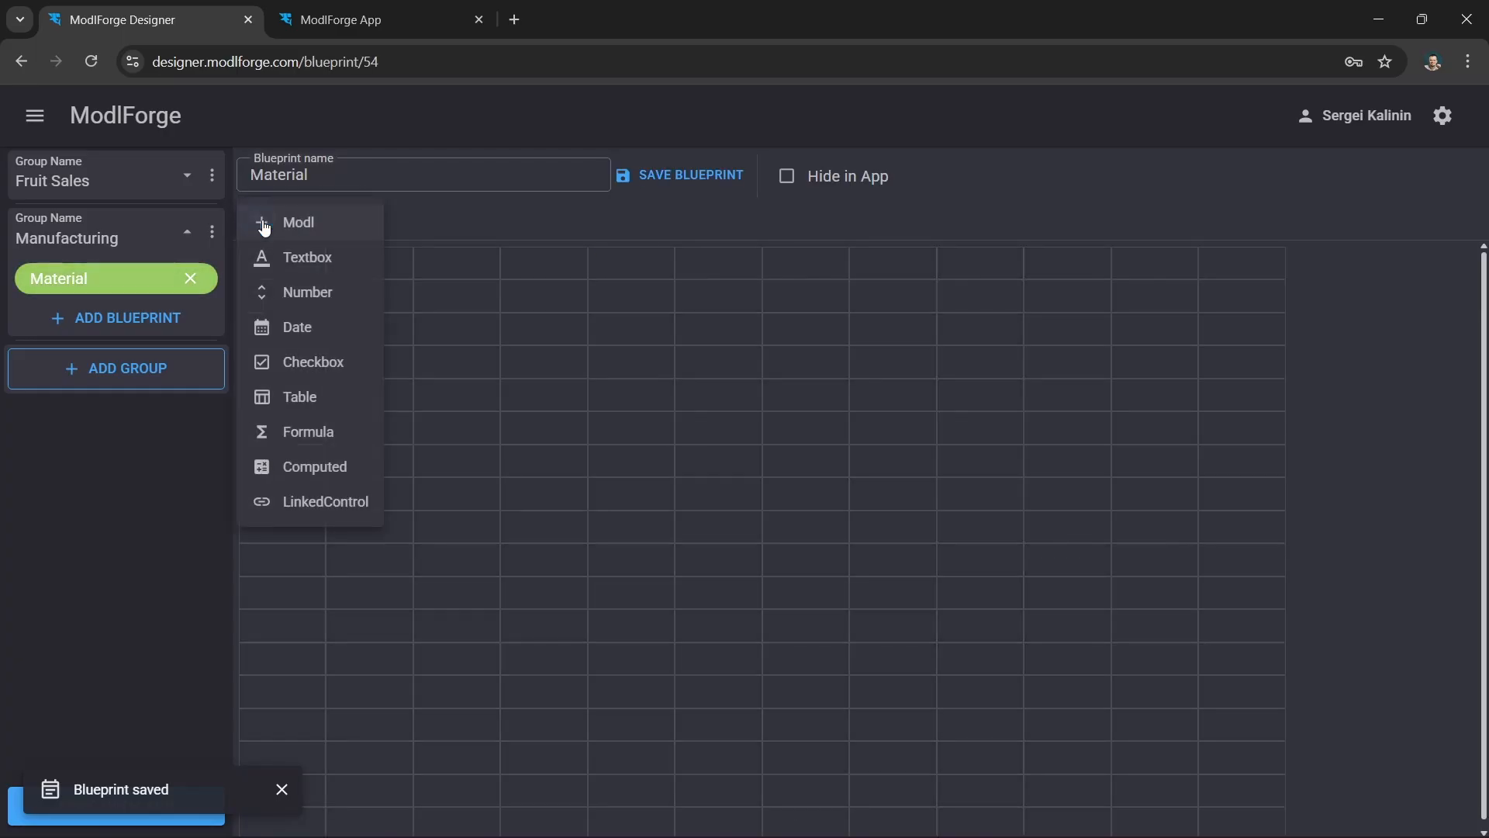
{"action": "left_click", "coordinate": [346, 263]}
{"action": "left_click", "coordinate": [409, 270]}
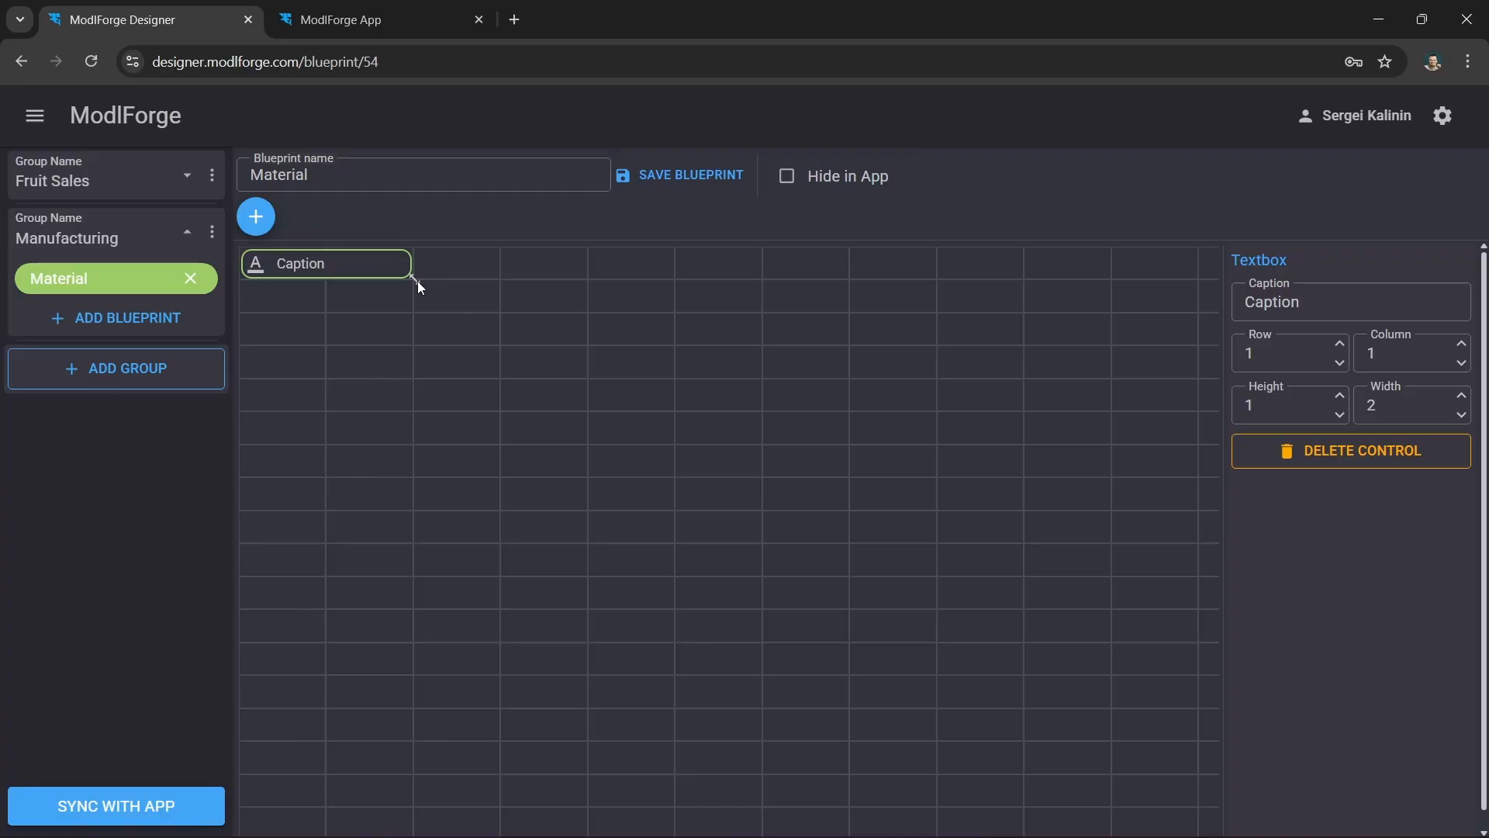
{"action": "left_click_drag", "start_coordinate": [417, 281], "coordinate": [545, 277]}
{"action": "double_click", "coordinate": [1254, 309]}
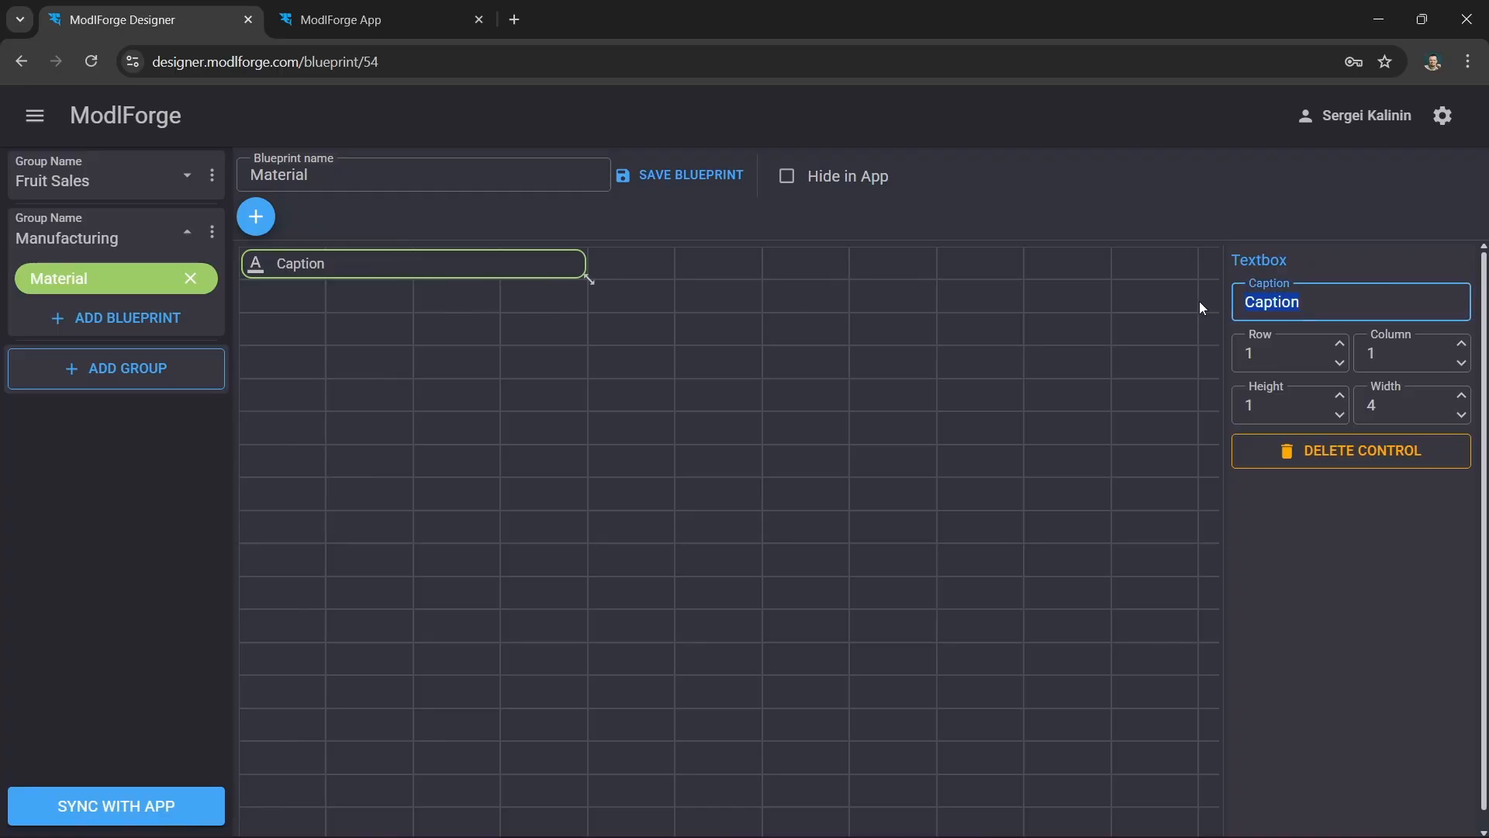
{"action": "type", "text": "Name"}
- Add a Number control to the Material blueprint and place it in row 1, column 6
{"action": "left_click", "coordinate": [256, 216]}
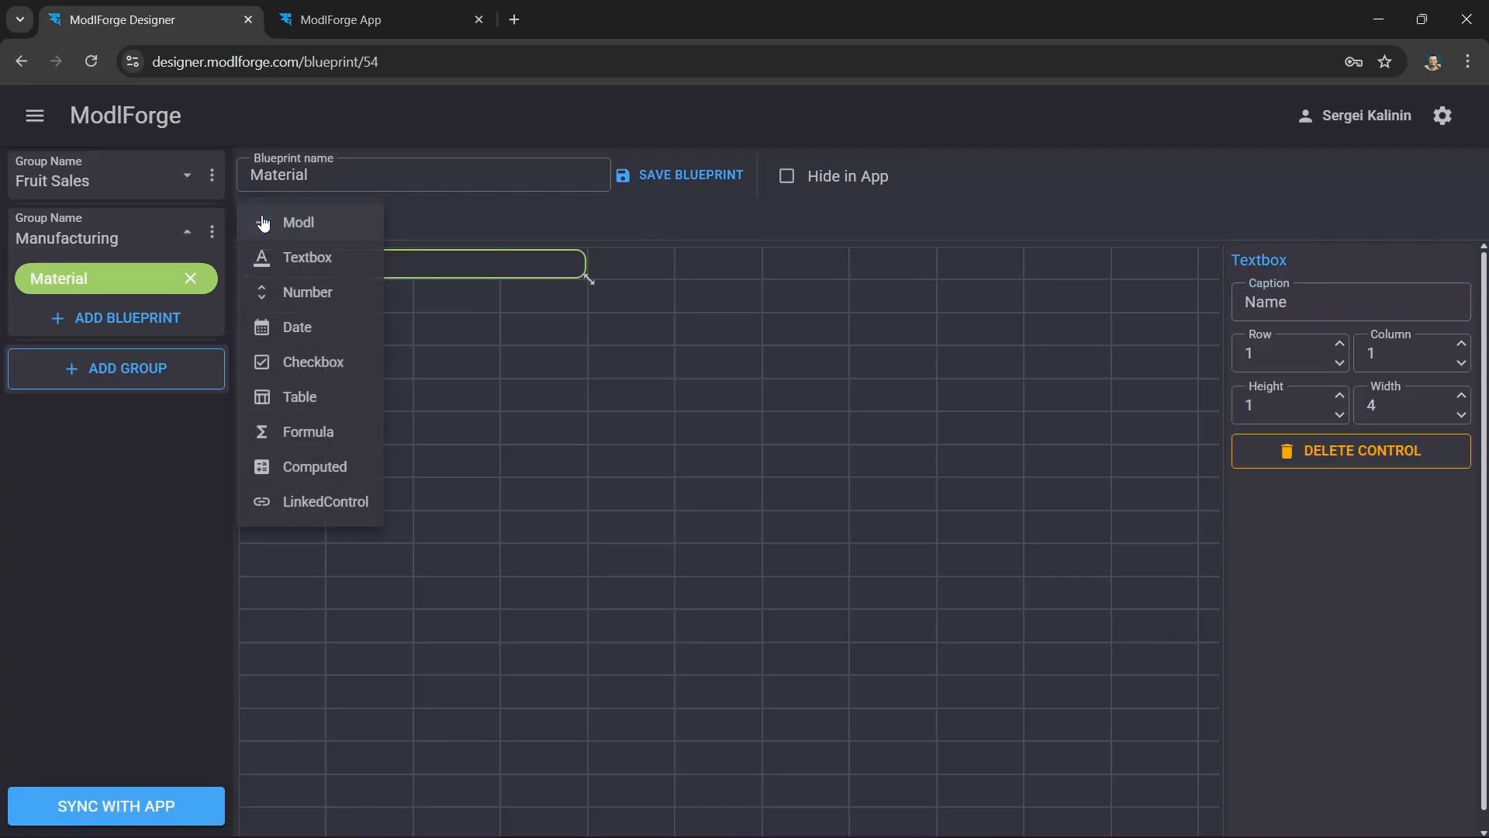
{"action": "left_click", "coordinate": [345, 297]}
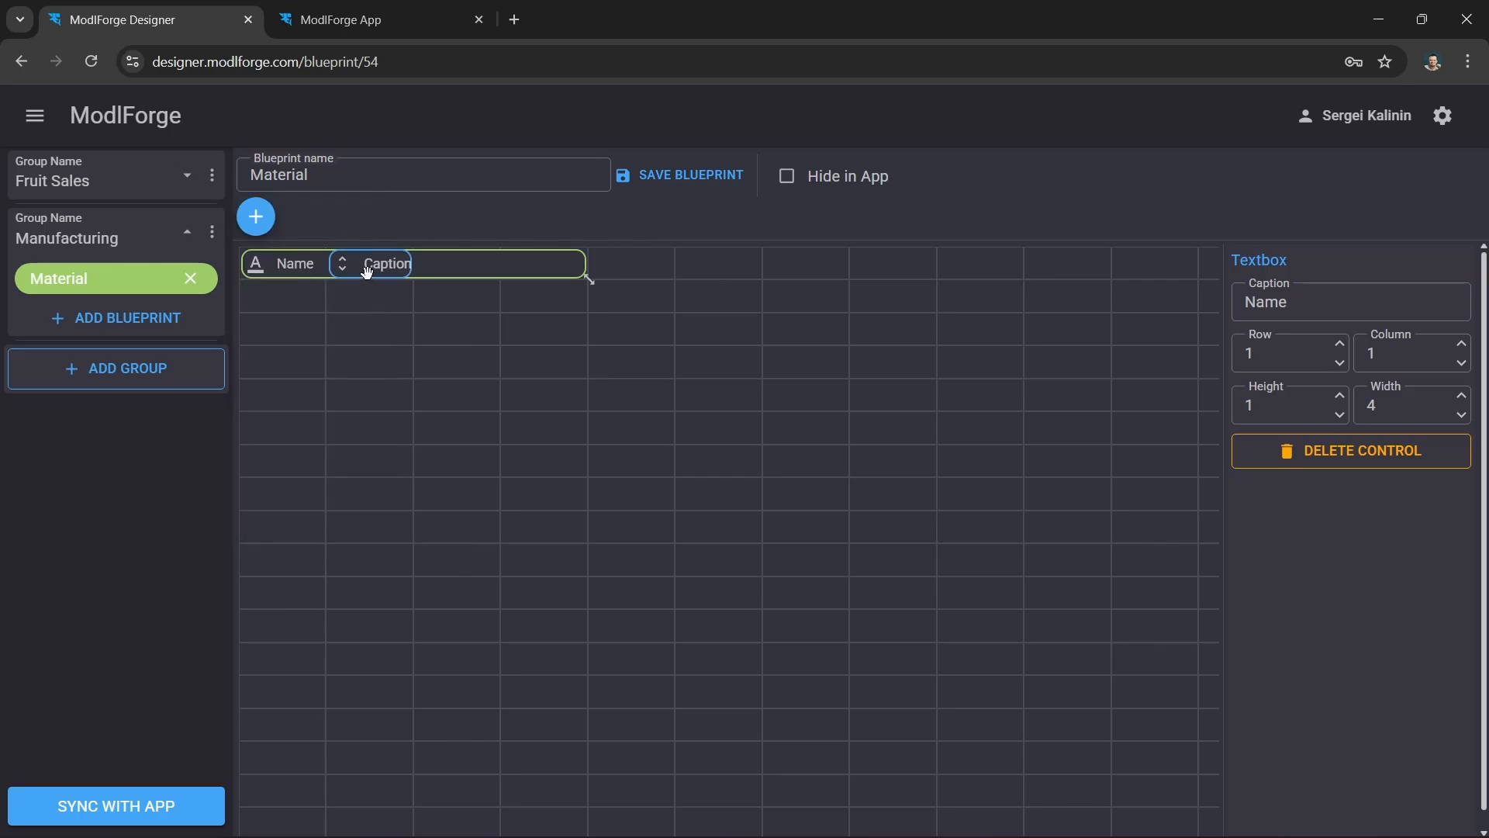
{"action": "left_click_drag", "start_coordinate": [366, 272], "coordinate": [568, 286]}
{"action": "left_click_drag", "start_coordinate": [705, 273], "coordinate": [791, 278]}
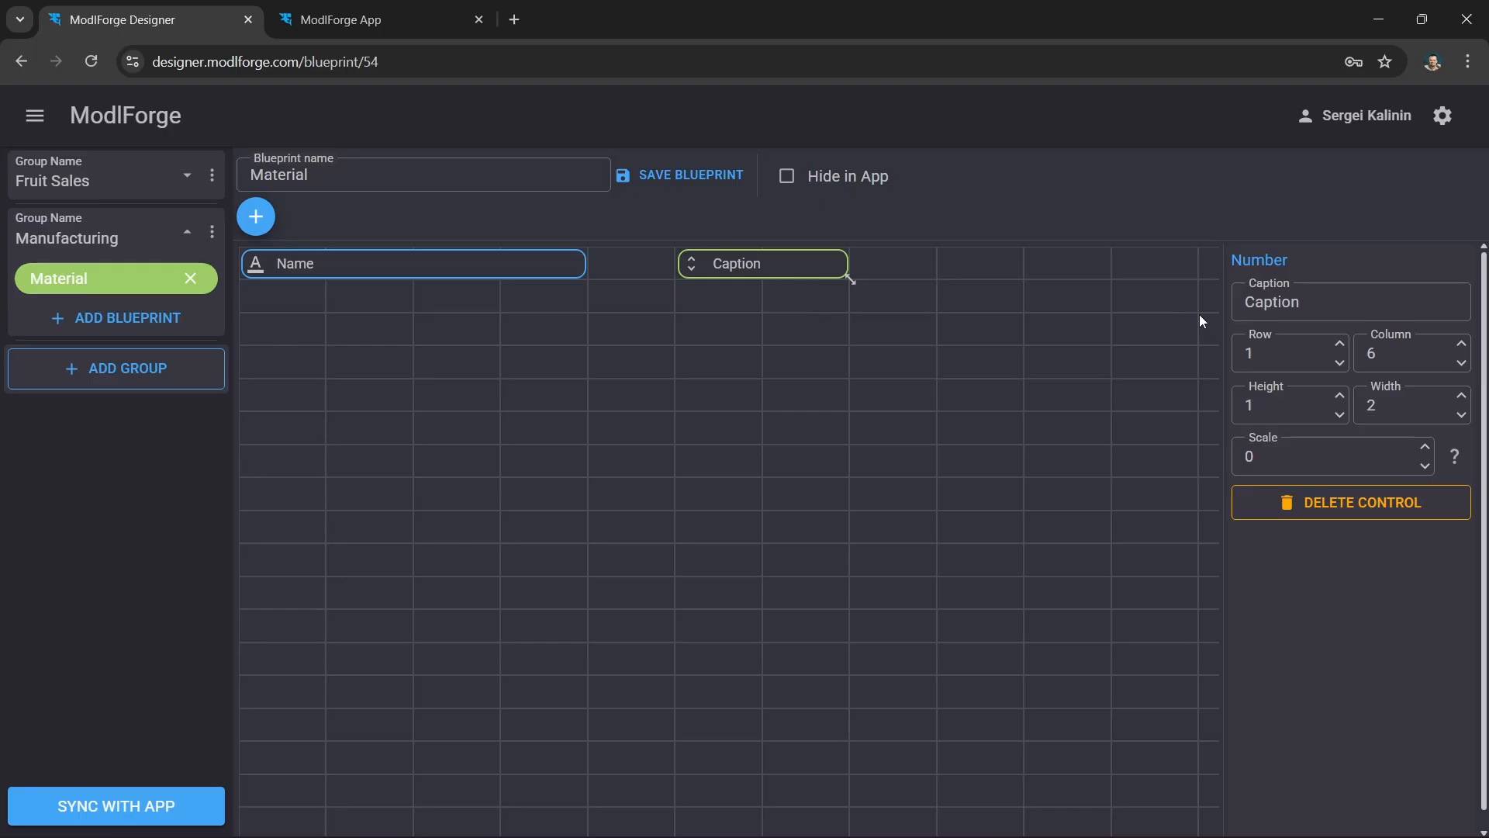
- Caption the Number control Price, set its scale to 2 and save the Material blueprint
{"action": "left_click", "coordinate": [1316, 302]}
{"action": "key", "text": "ctrl+a"}
{"action": "type", "text": "Price"}
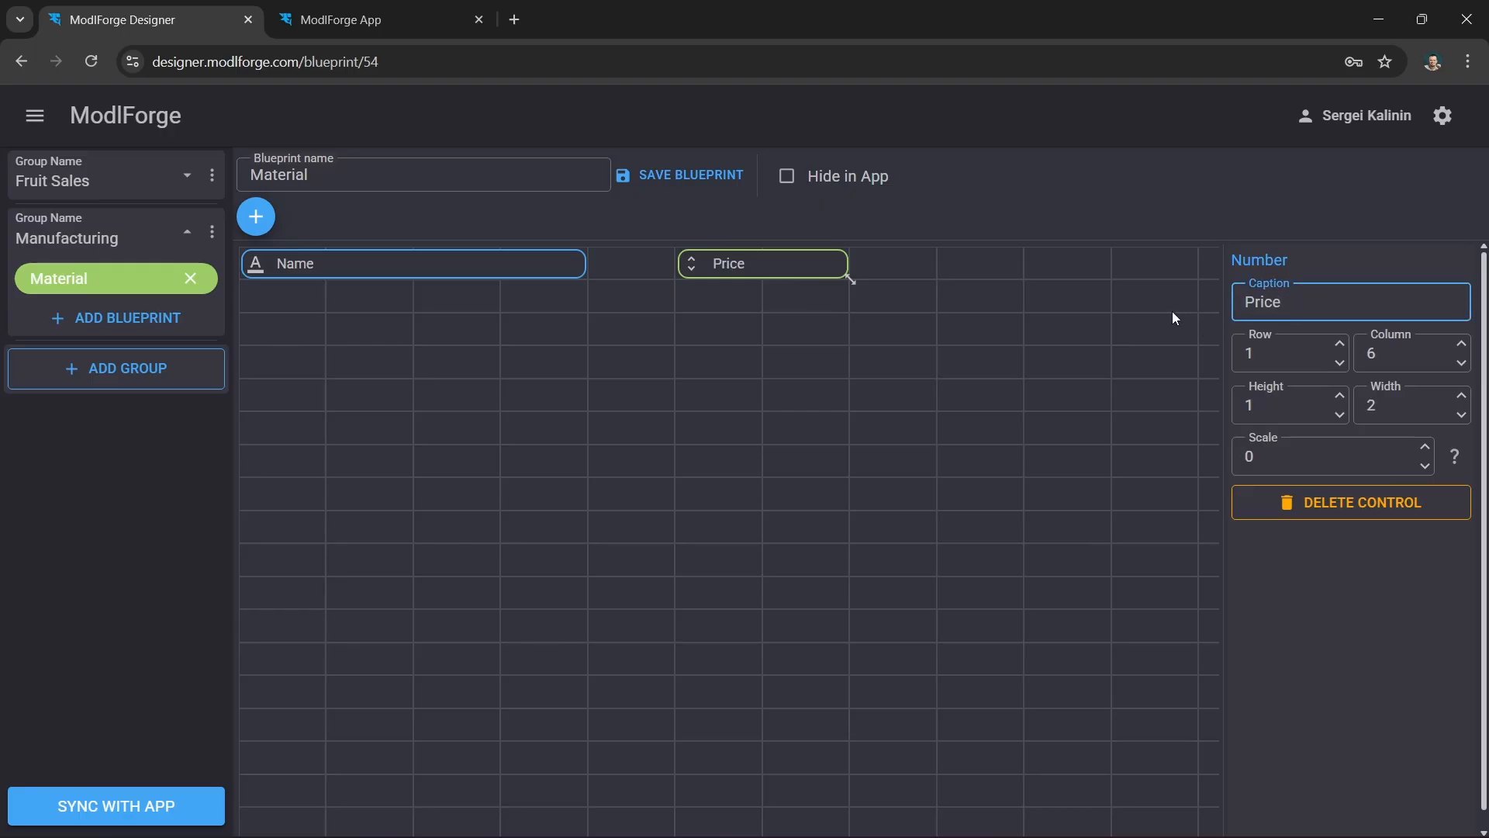
{"action": "left_click", "coordinate": [1429, 451]}
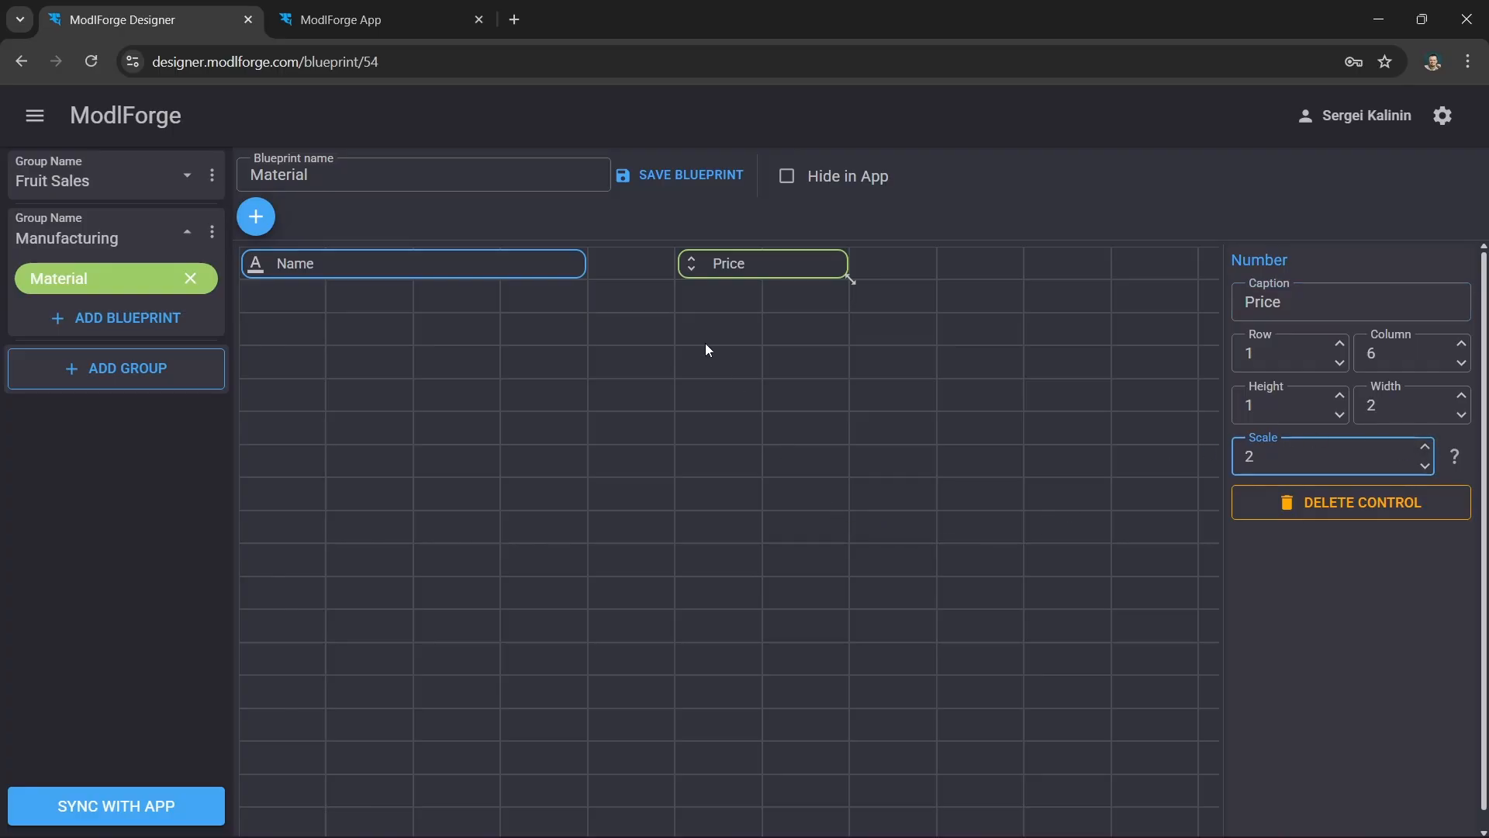
{"action": "left_click", "coordinate": [715, 189]}
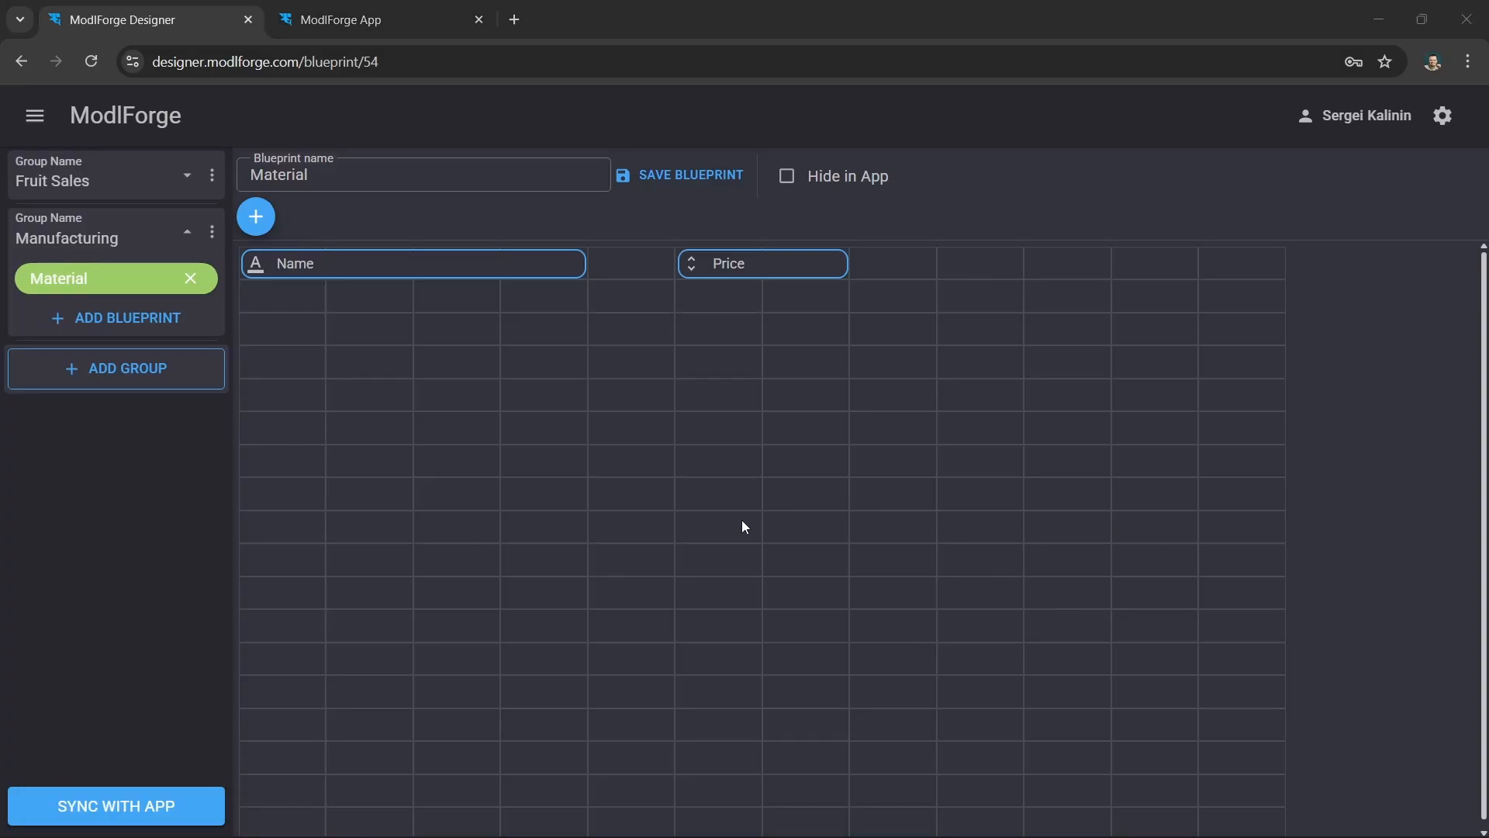
- Create a blueprint named Unit of Measure in the Manufacturing group and open it
{"action": "left_click", "coordinate": [156, 319]}
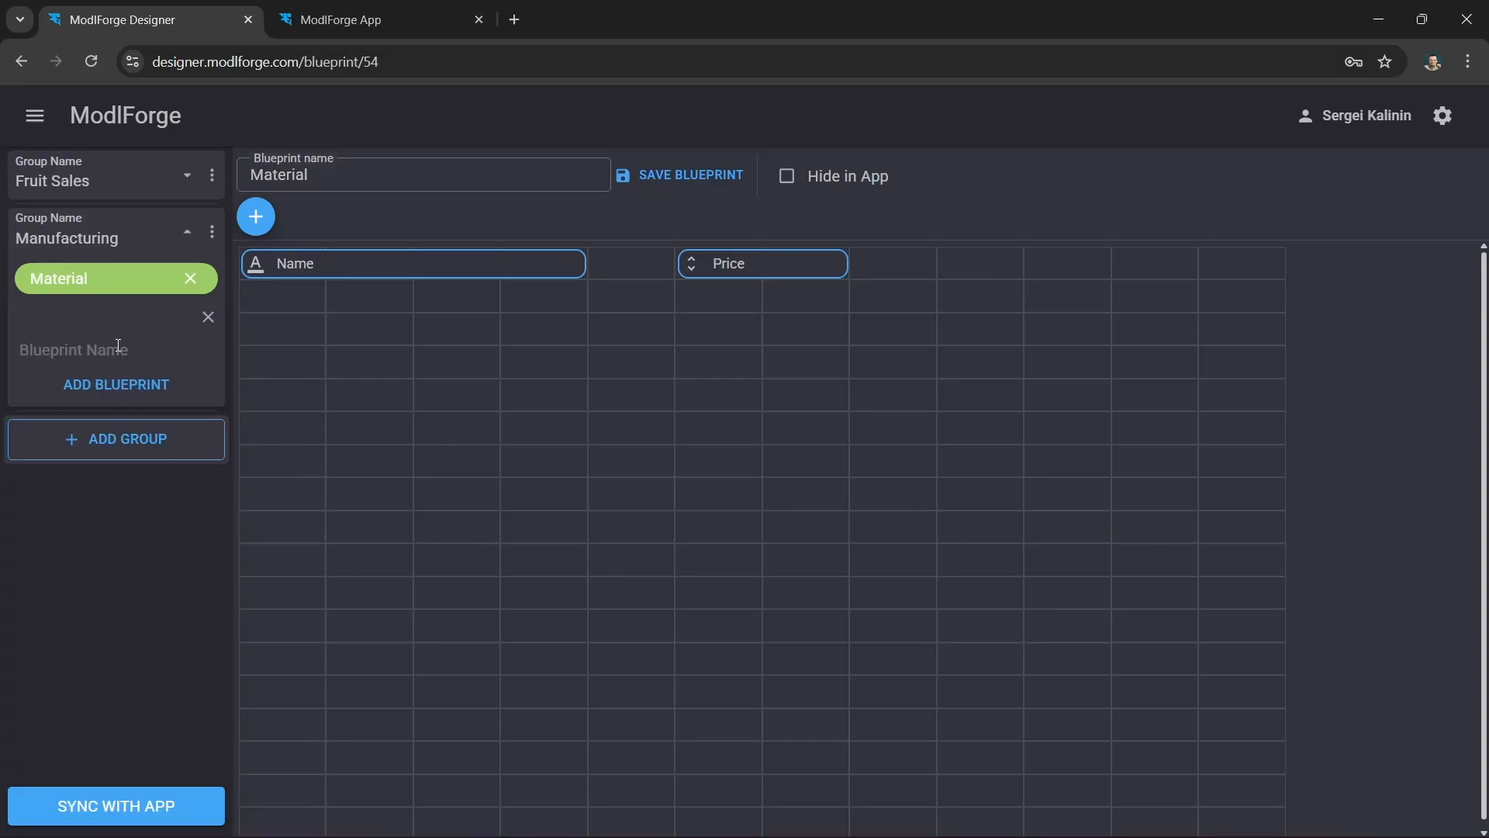
{"action": "type", "text": "Unit of Measure"}
{"action": "key", "text": "Return"}
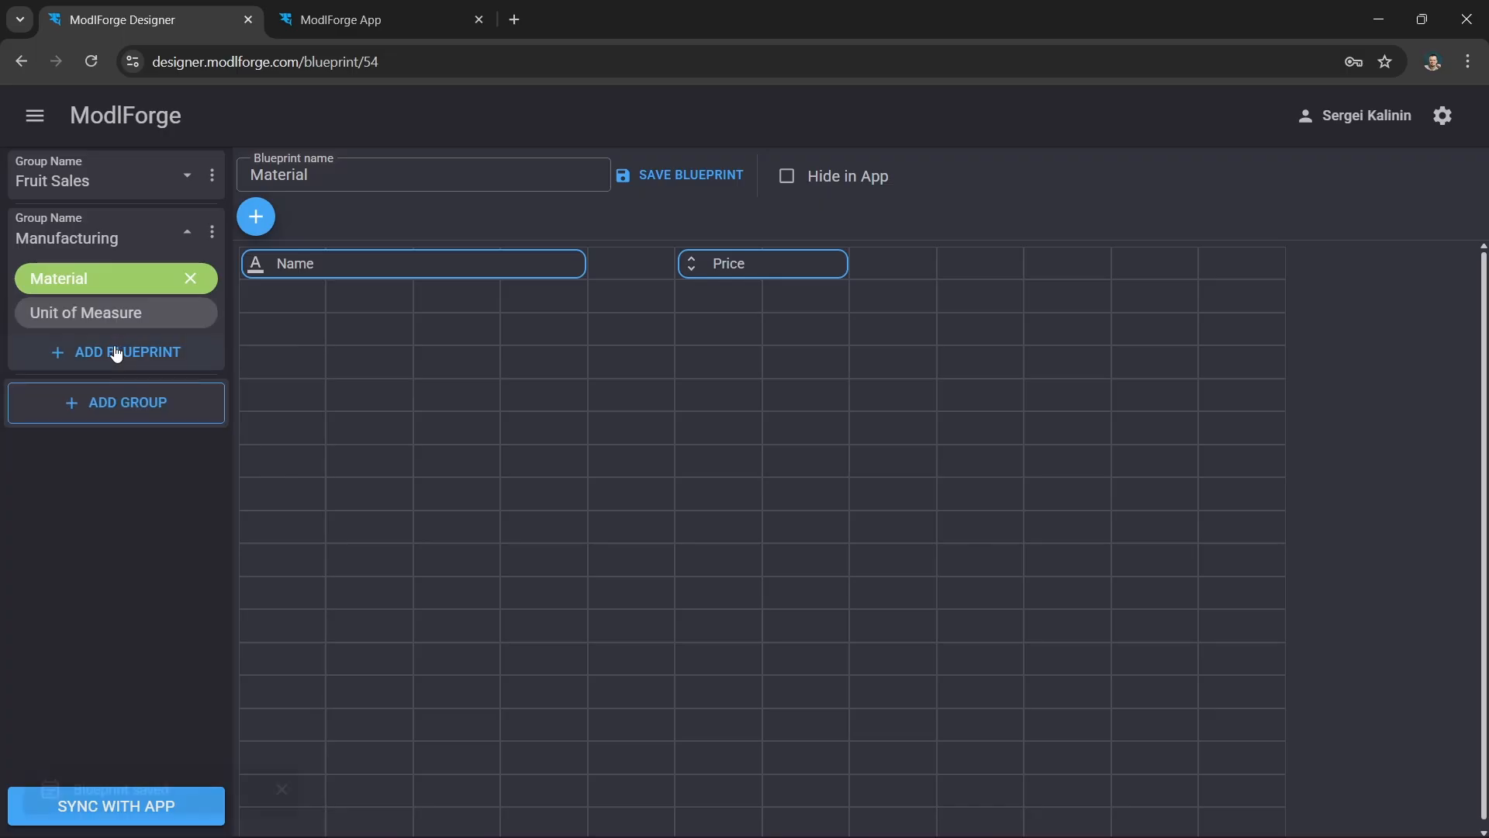
{"action": "left_click", "coordinate": [97, 316]}
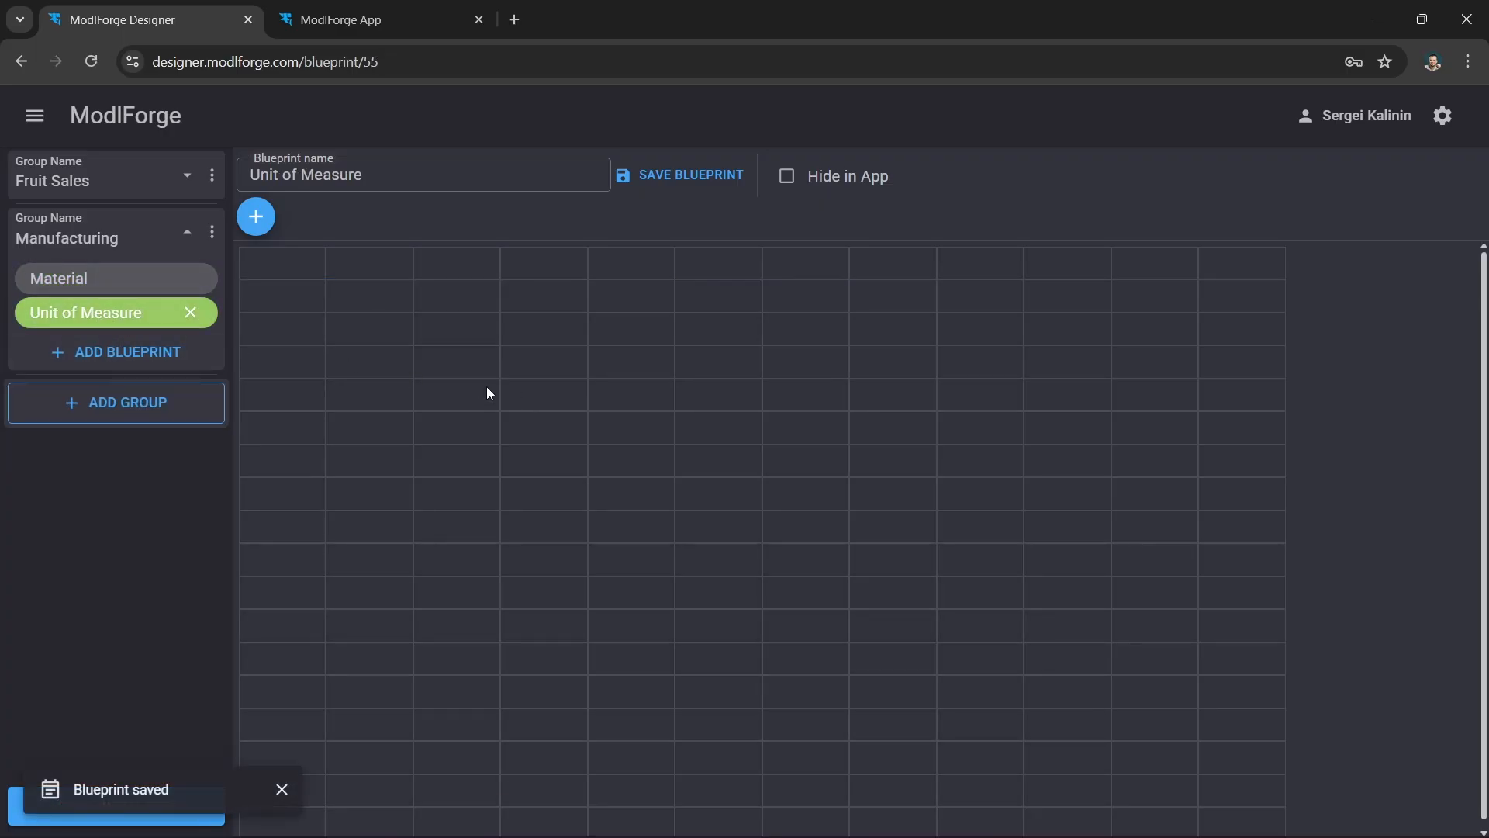
- Add a 4-column-wide Textbox captioned Name to the Unit of Measure blueprint and save the blueprint
{"action": "left_click", "coordinate": [266, 223]}
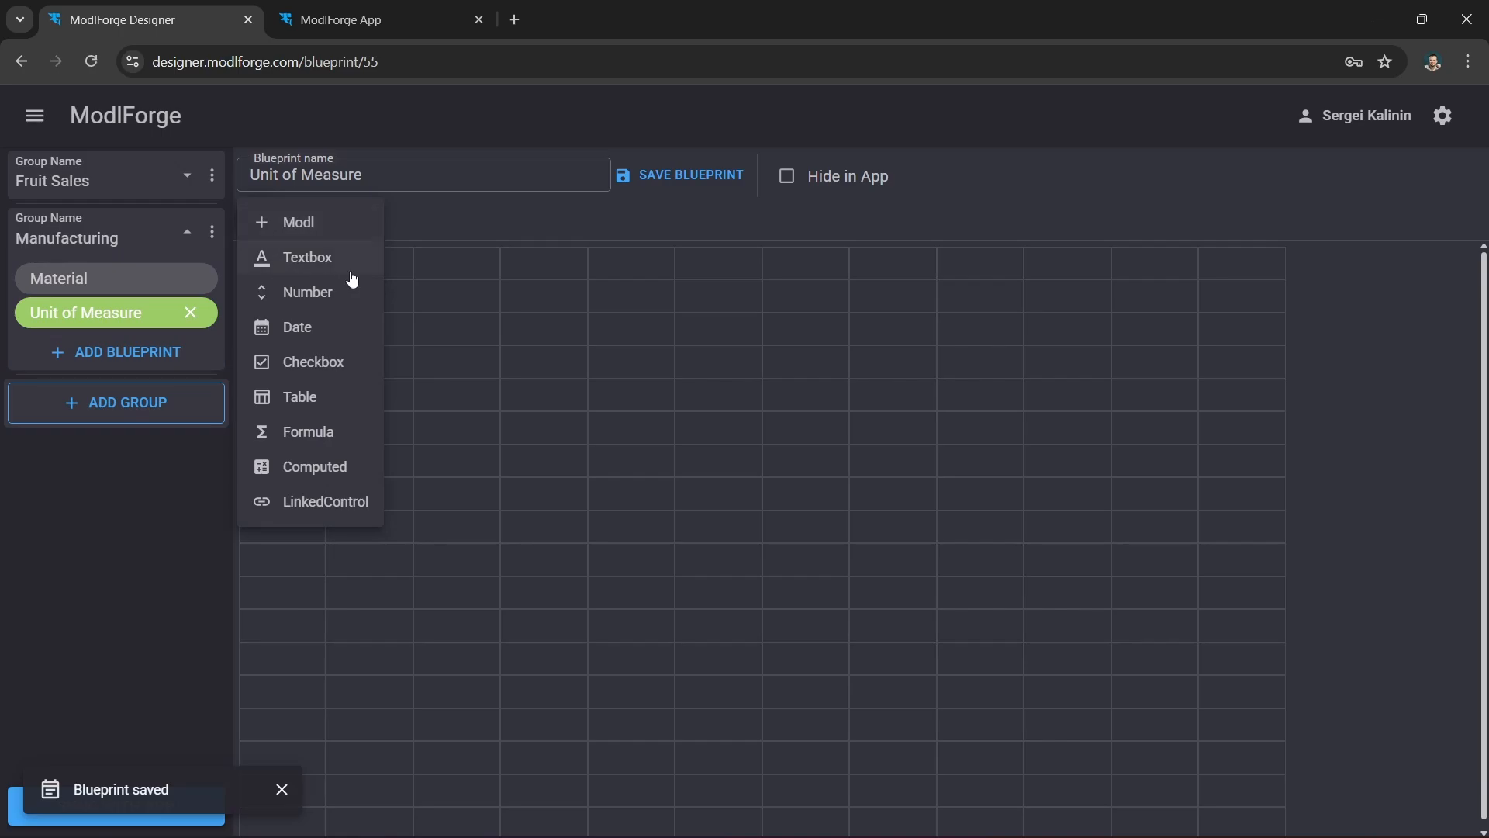
{"action": "left_click", "coordinate": [359, 262]}
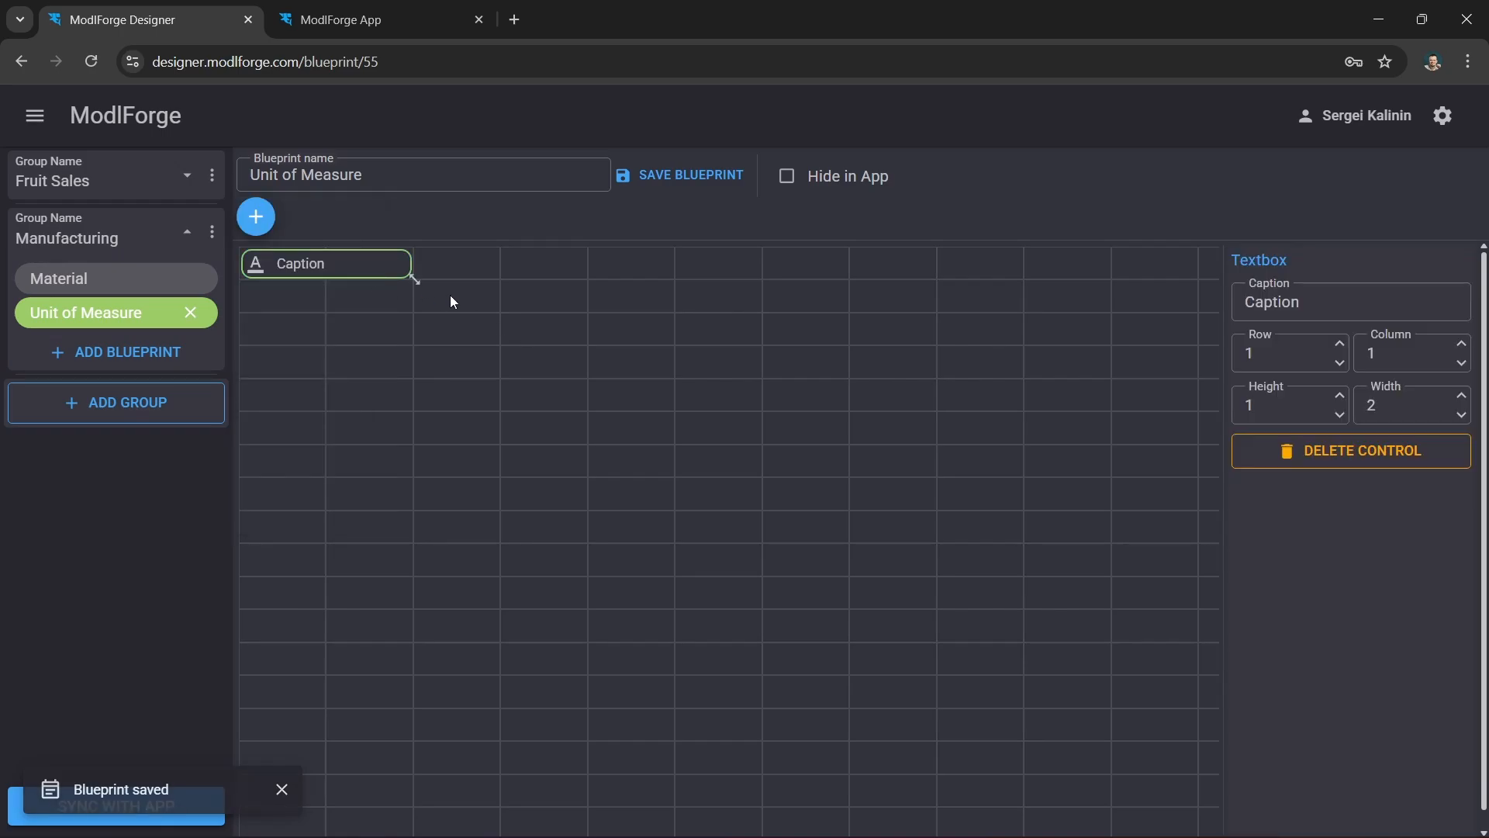
{"action": "left_click_drag", "start_coordinate": [415, 281], "coordinate": [519, 278]}
{"action": "double_click", "coordinate": [1320, 300]}
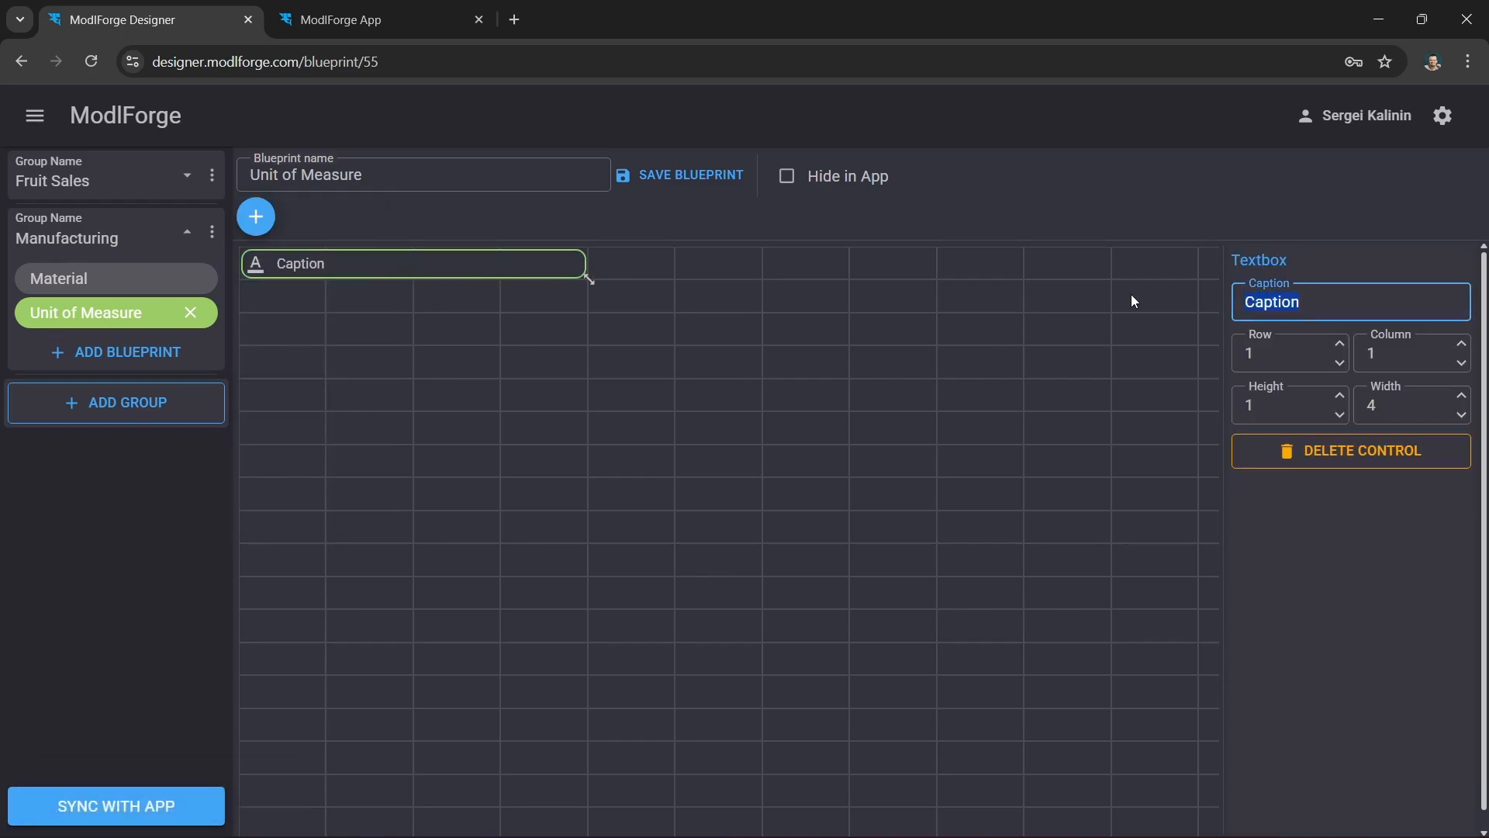
{"action": "type", "text": "Name"}
{"action": "left_click", "coordinate": [691, 182]}
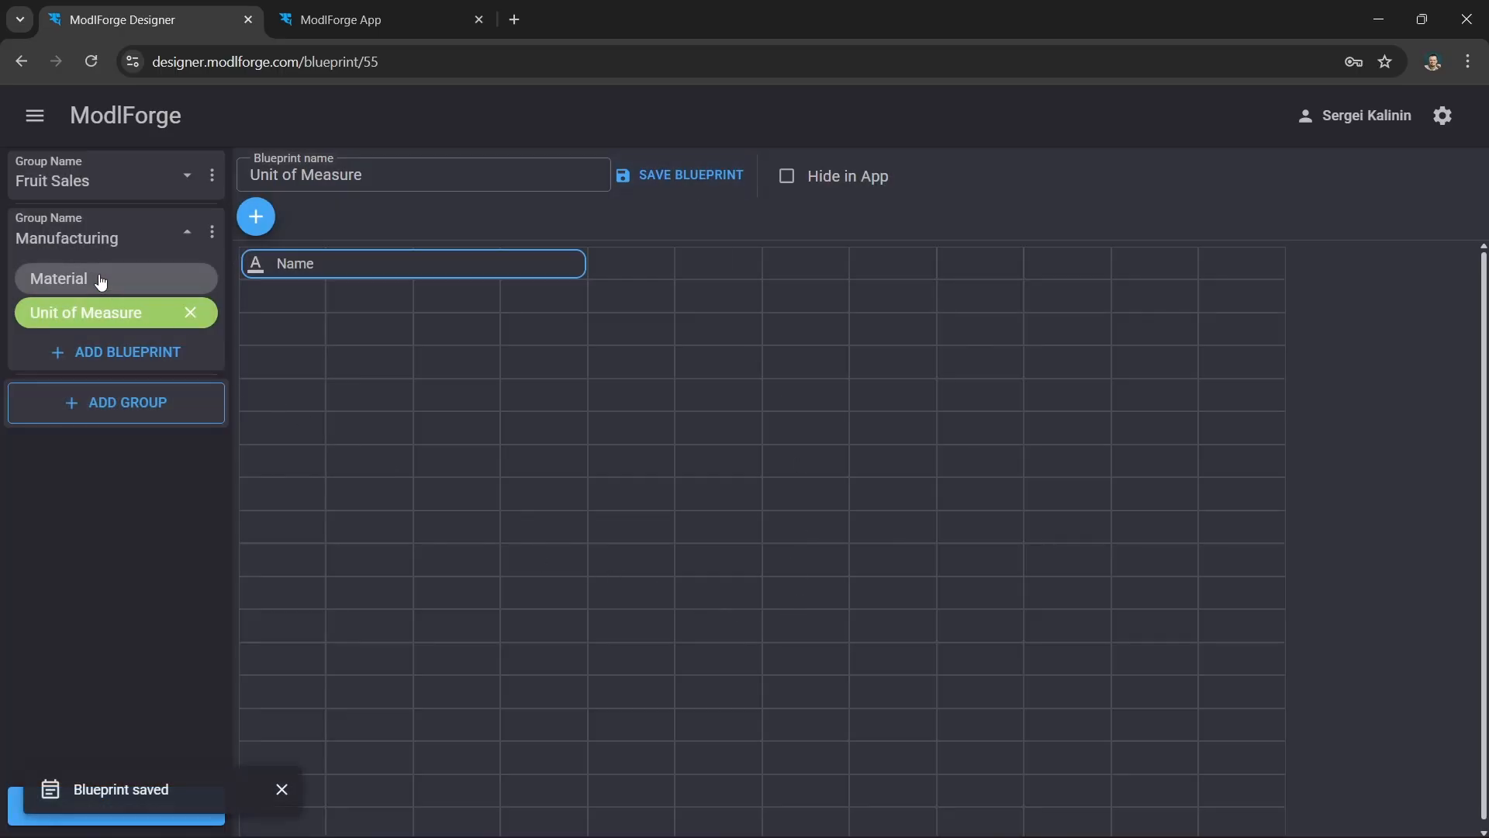
- Add a Modl control to the Material blueprint in row 1, column 8, and caption it Unit of Measure
{"action": "left_click", "coordinate": [70, 281]}
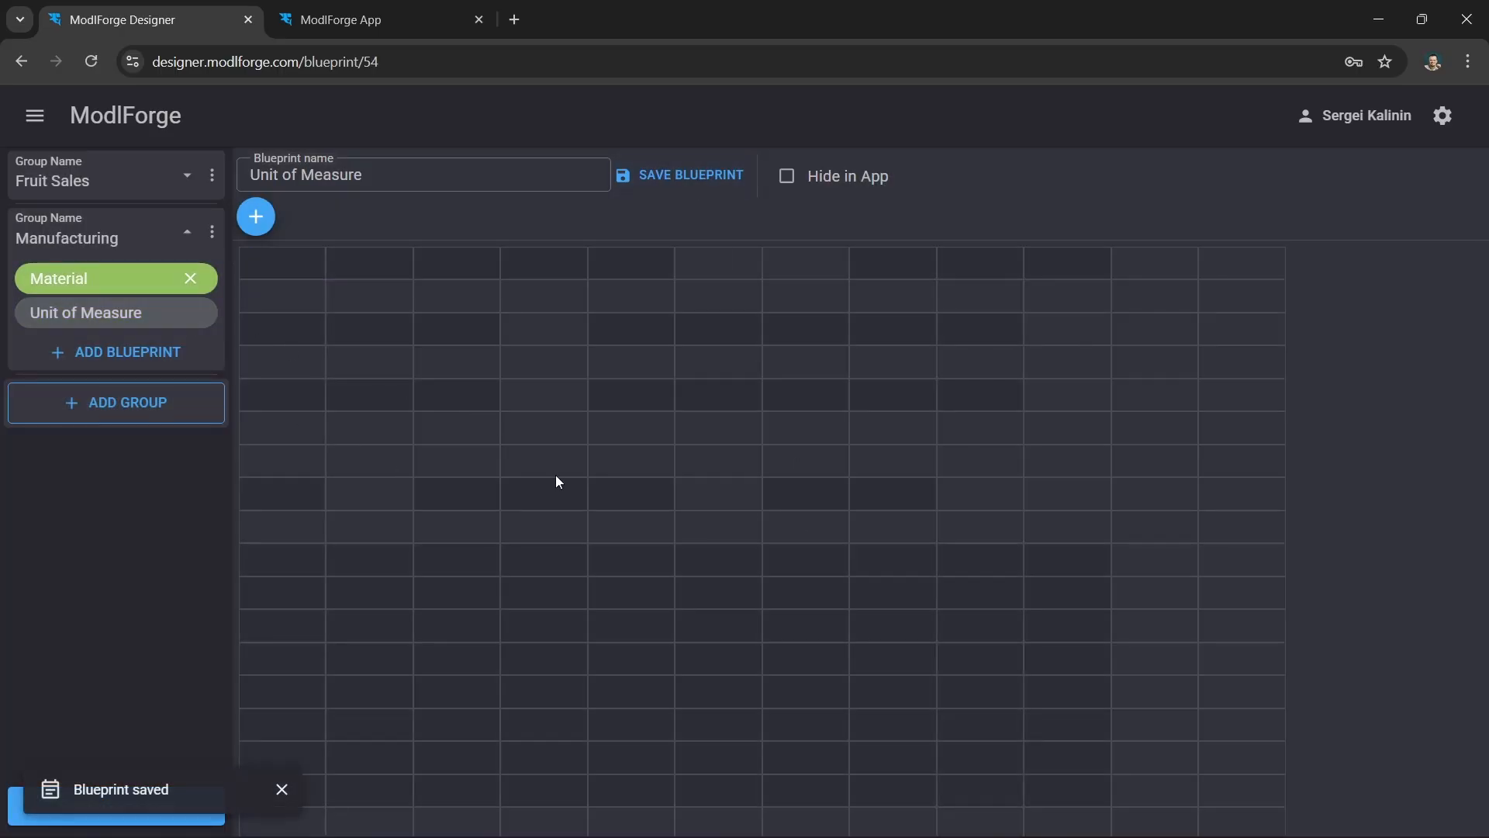
{"action": "left_click", "coordinate": [257, 218]}
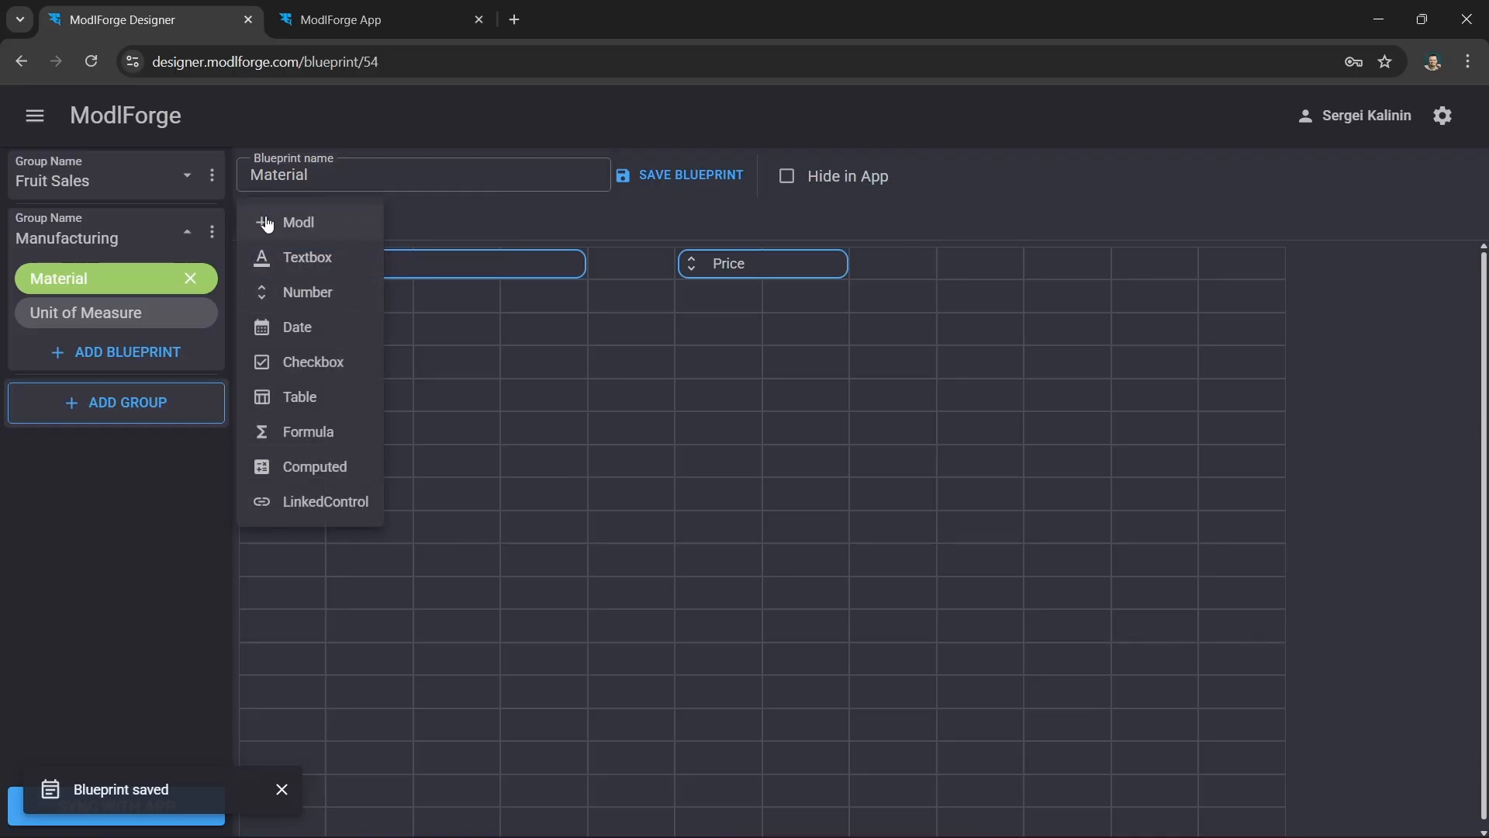
{"action": "left_click", "coordinate": [358, 225]}
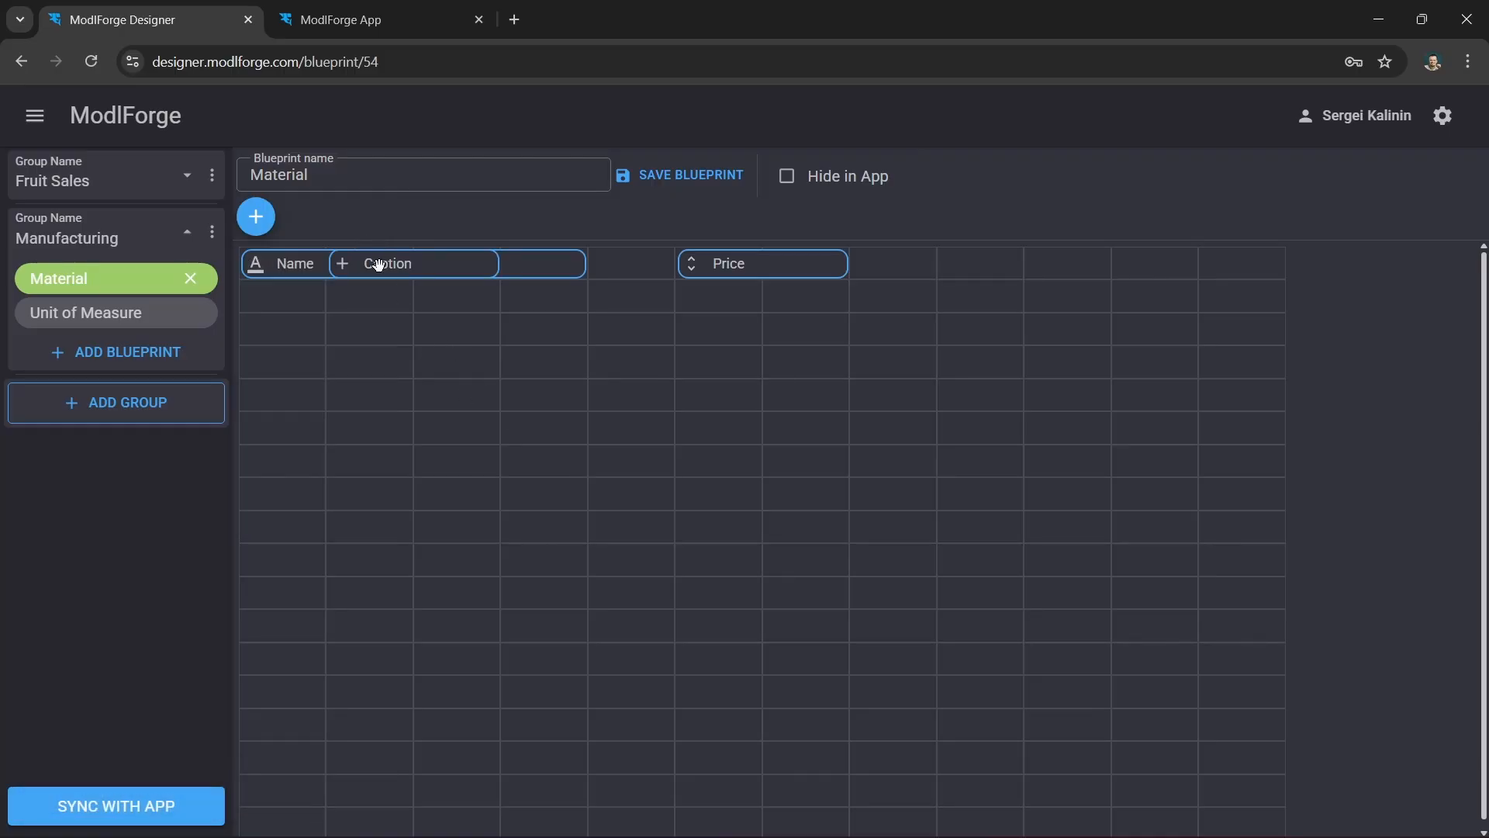
{"action": "left_click_drag", "start_coordinate": [377, 265], "coordinate": [915, 266]}
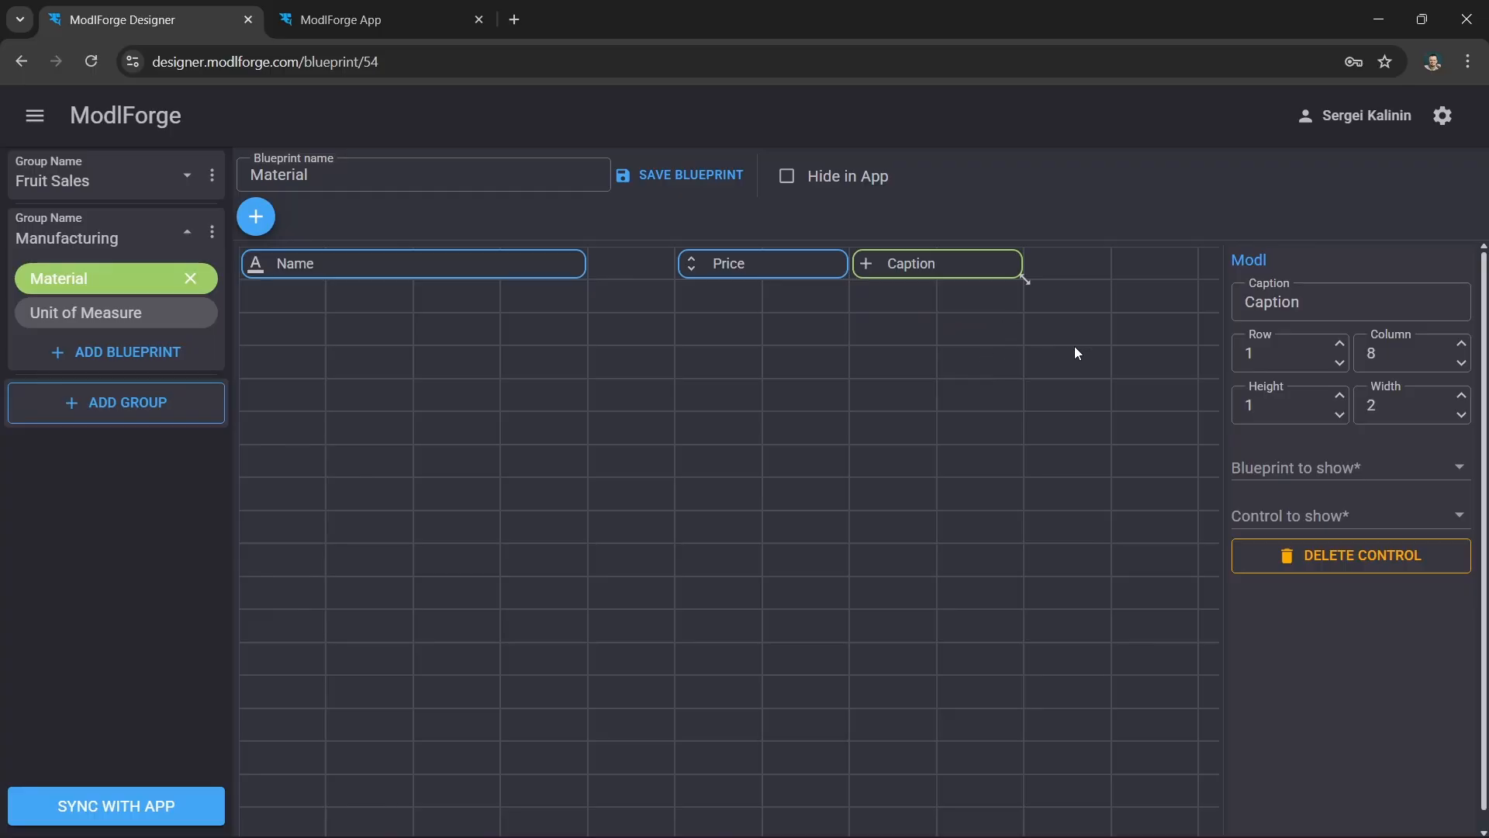
{"action": "left_click_drag", "start_coordinate": [1331, 301], "coordinate": [1174, 302]}
{"action": "type", "text": "Unit"}
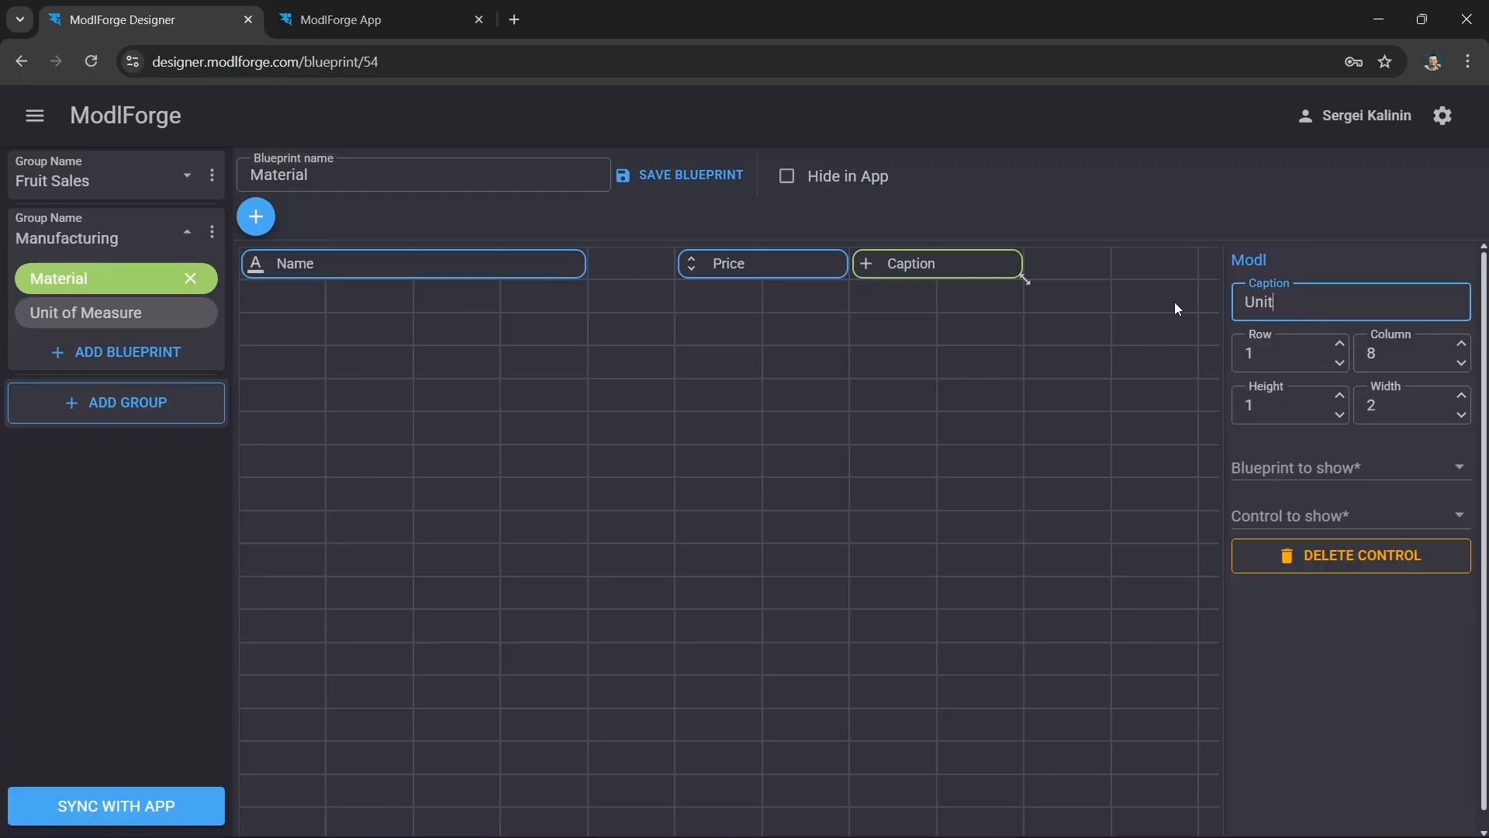
{"action": "type", "text": " of Measure"}
- Link the Modl control to the Manufacturing - Unit of Measure blueprint, showing its Name control, and save the Material blueprint
{"action": "left_click", "coordinate": [1461, 467]}
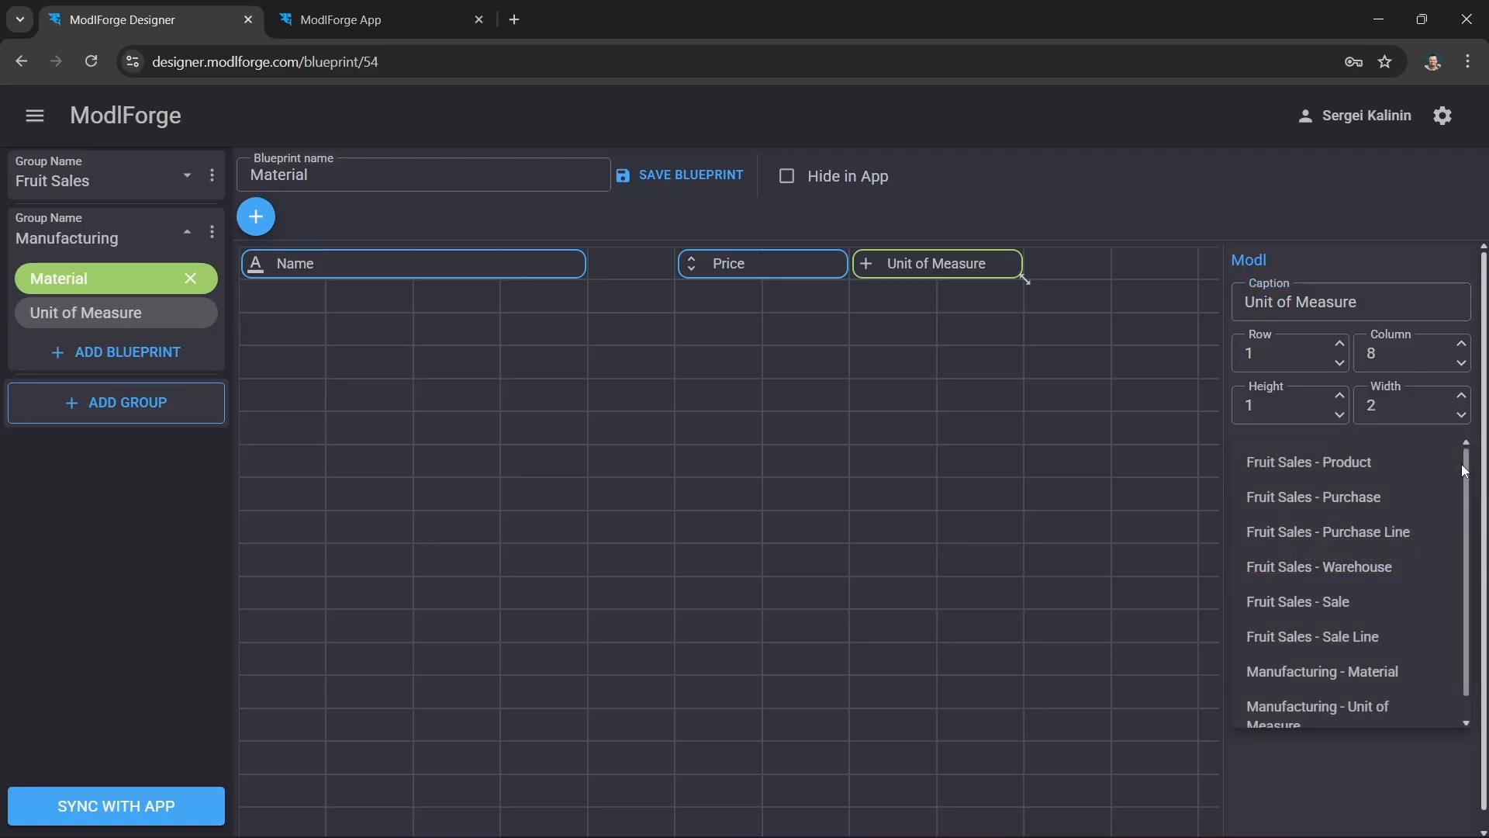
{"action": "scroll", "coordinate": [1440, 574], "scroll_direction": "down", "scroll_amount": 1}
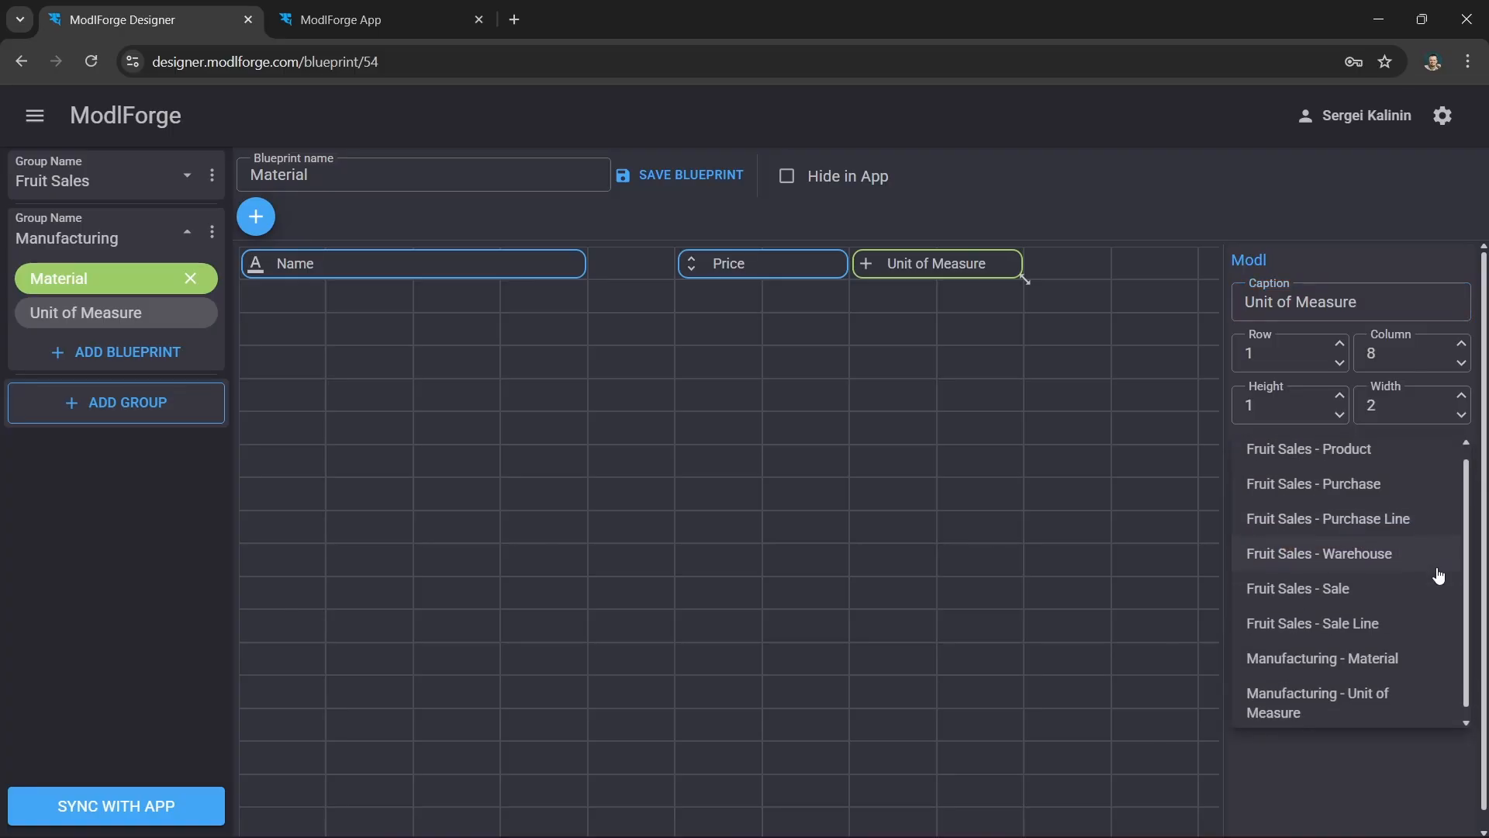
{"action": "left_click", "coordinate": [1429, 705]}
{"action": "left_click", "coordinate": [1461, 520]}
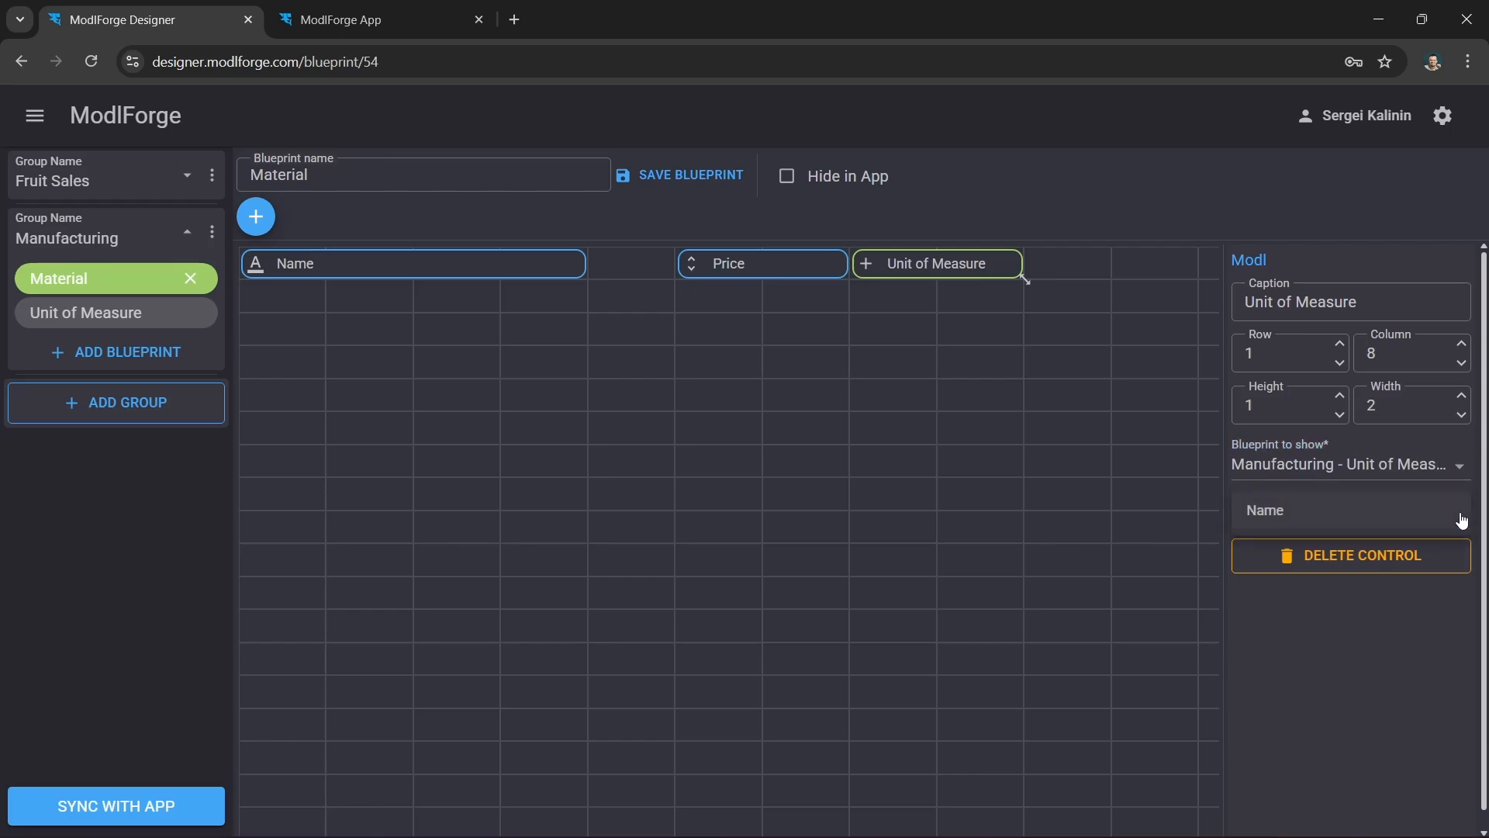
{"action": "left_click", "coordinate": [1267, 514]}
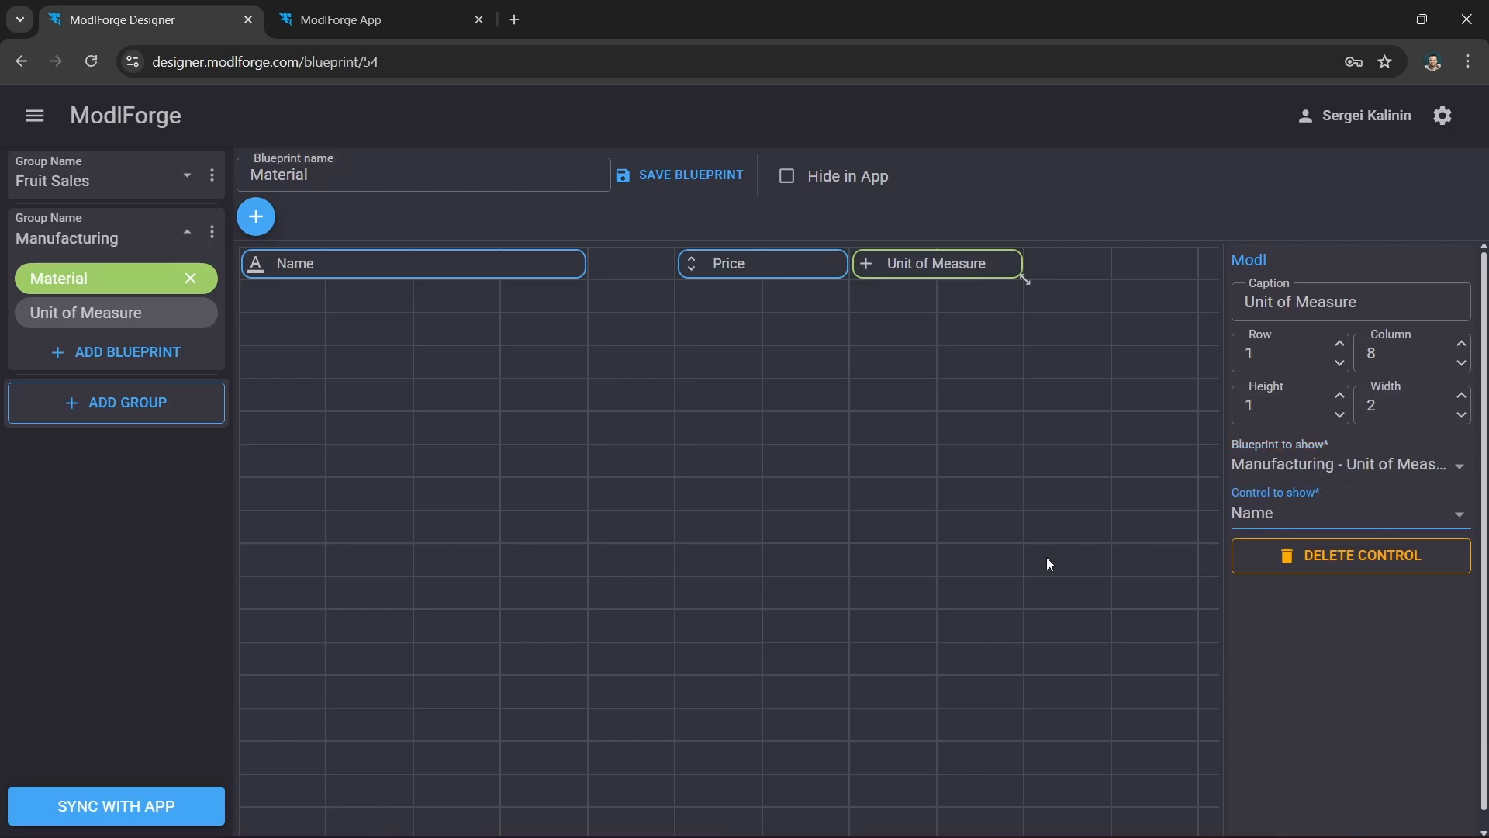
{"action": "left_click", "coordinate": [686, 177]}
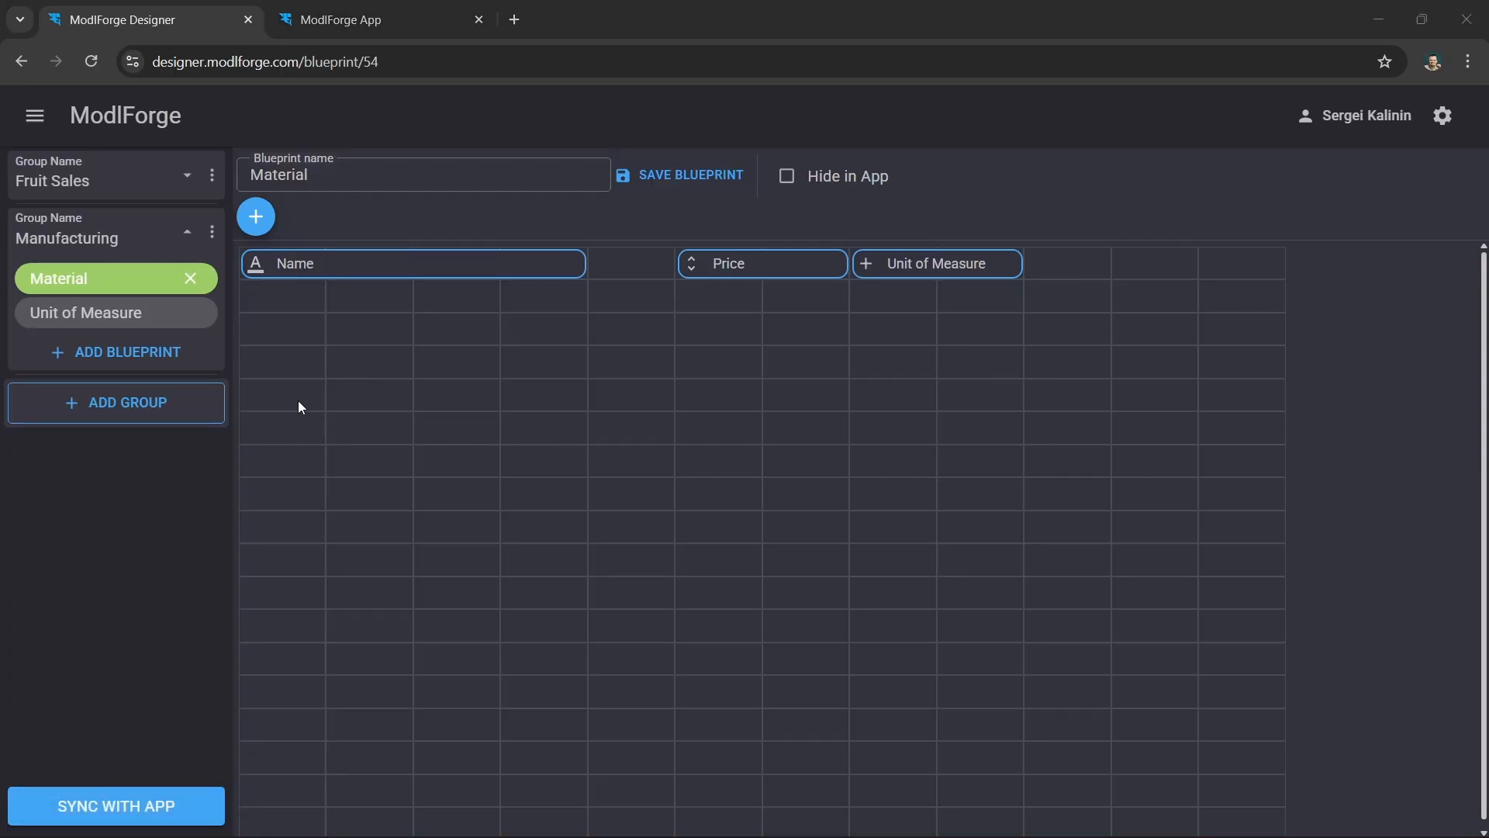
- Create a blueprint named BOM/Product in the Manufacturing group and open it
{"action": "left_click", "coordinate": [156, 355]}
{"action": "type", "text": "BOM"}
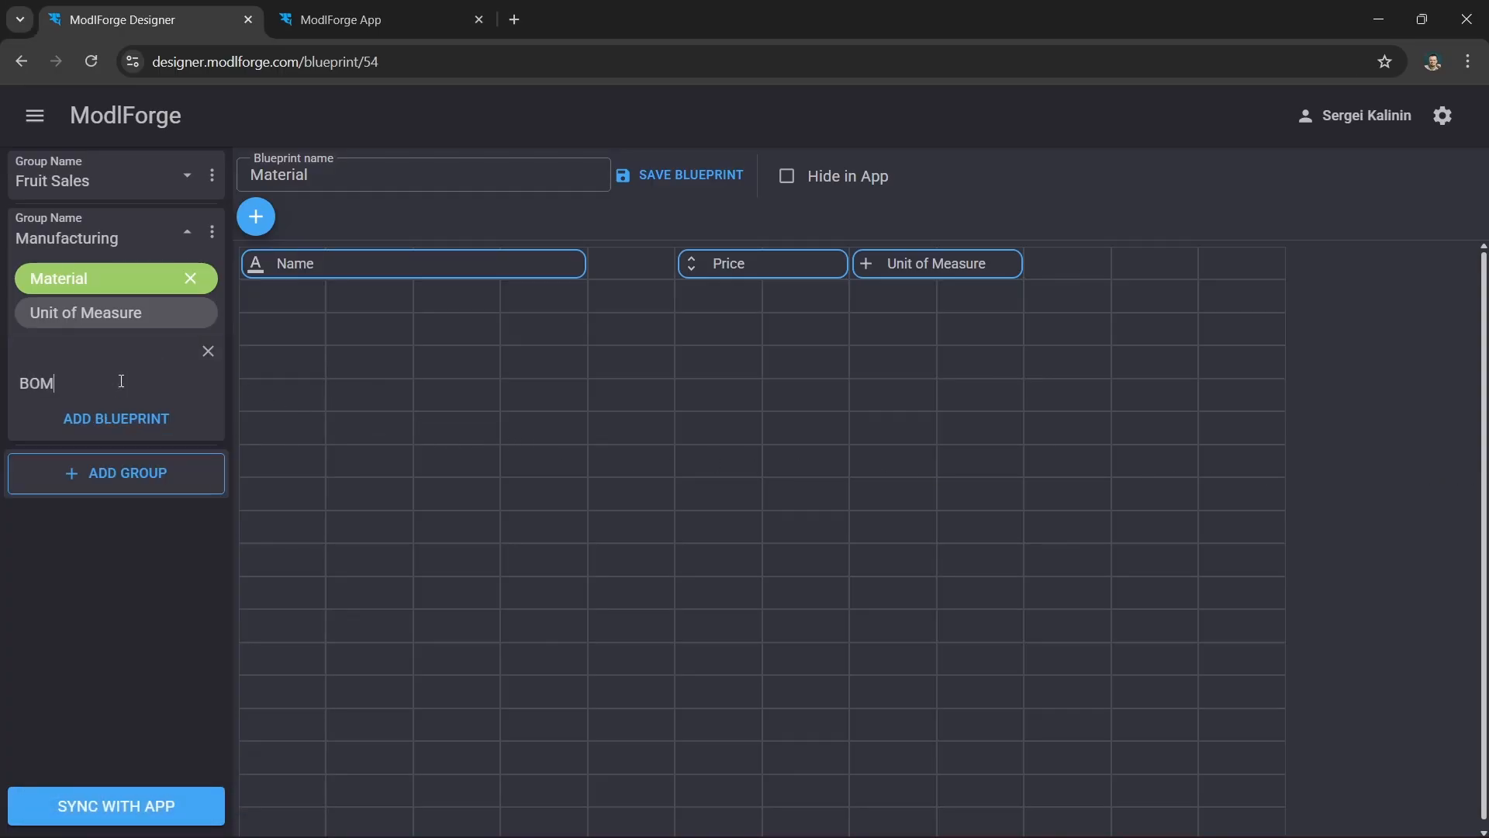
{"action": "type", "text": "/Product"}
{"action": "key", "text": "Return"}
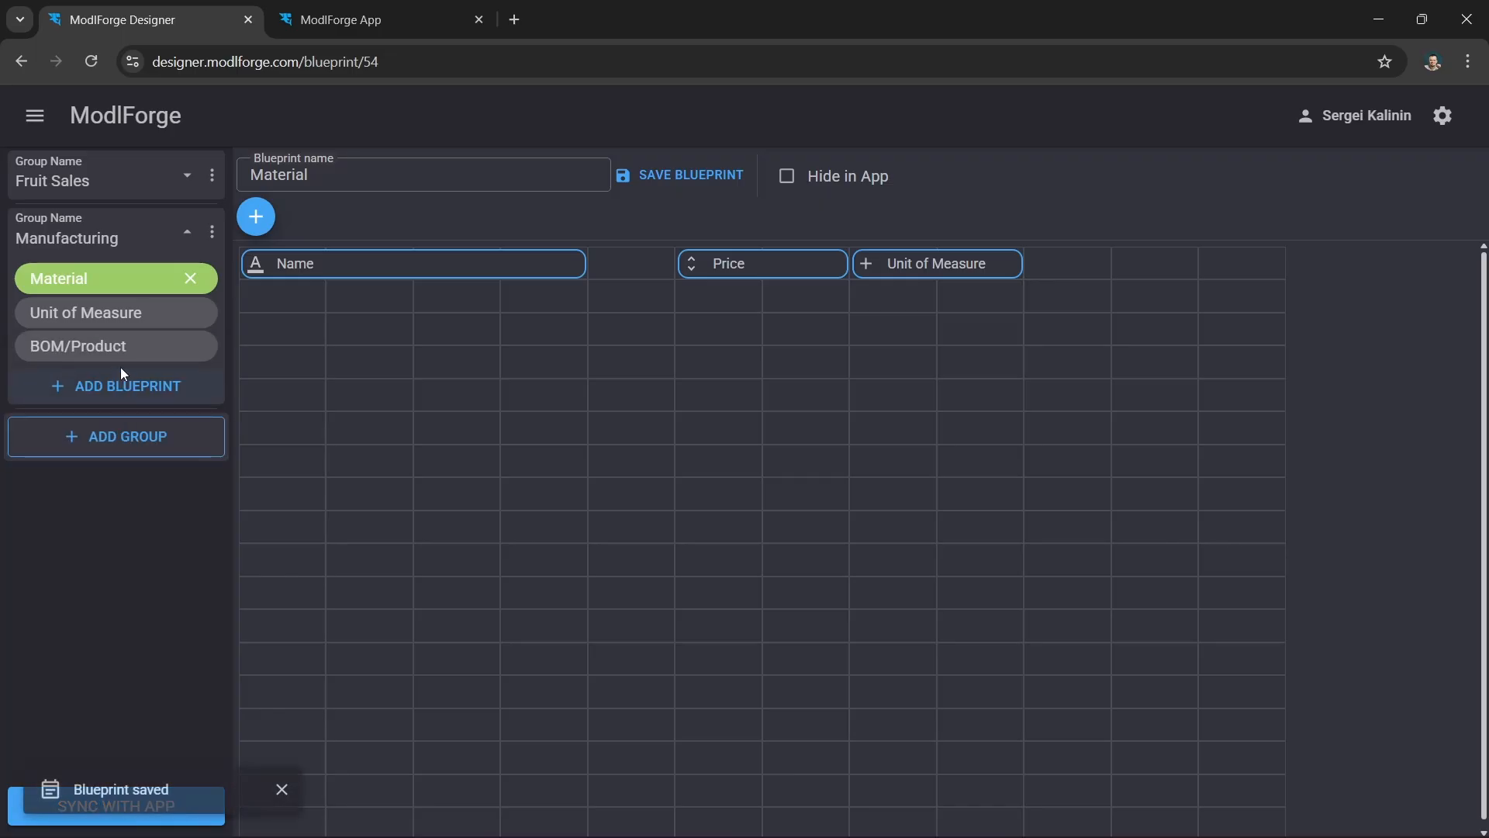
{"action": "left_click", "coordinate": [121, 351]}
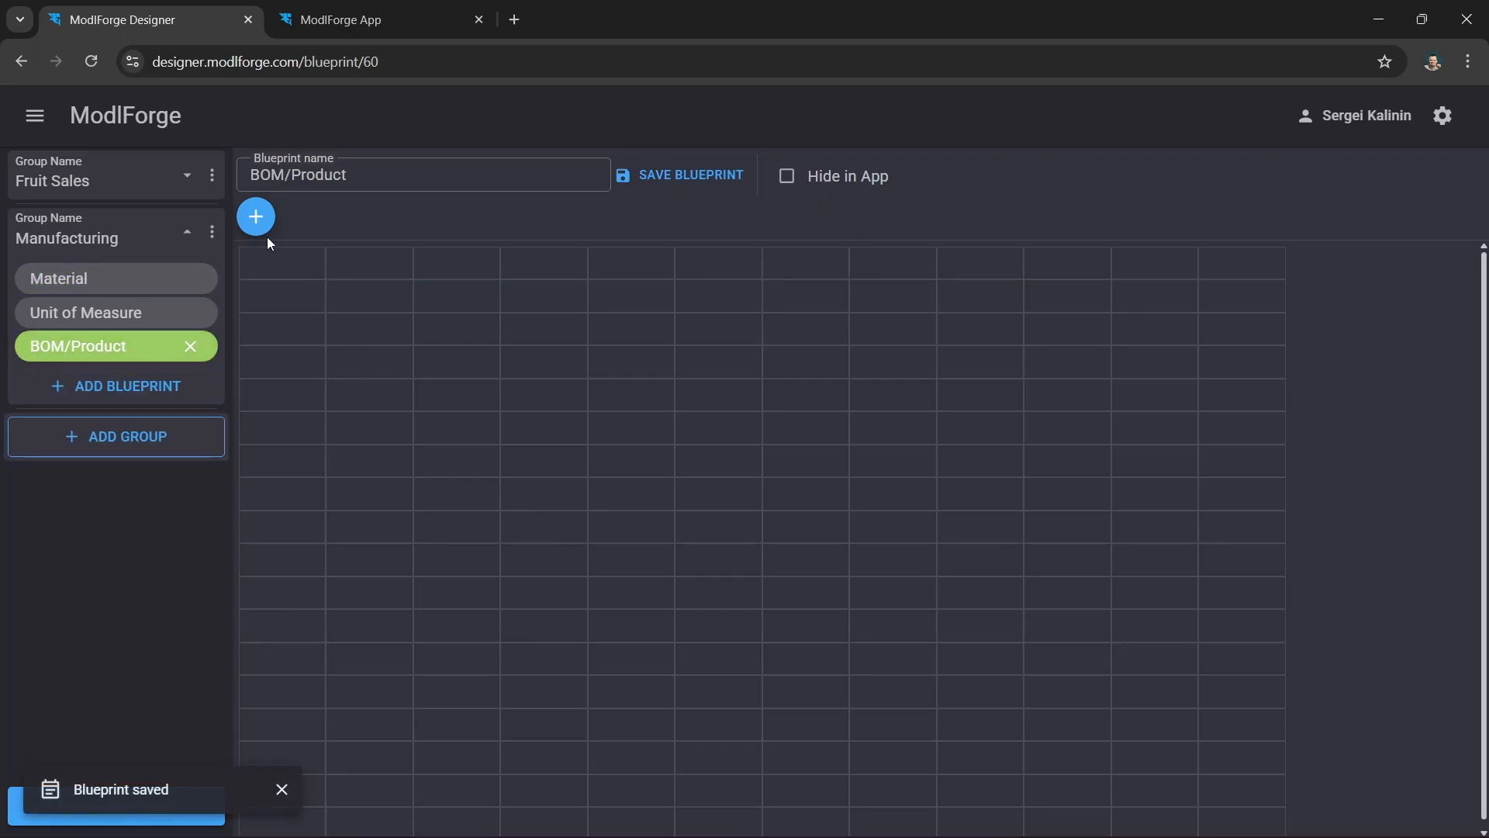
- Add a Textbox control to the BOM/Product blueprint, widen it to 4 columns and caption it Name
{"action": "left_click", "coordinate": [256, 217]}
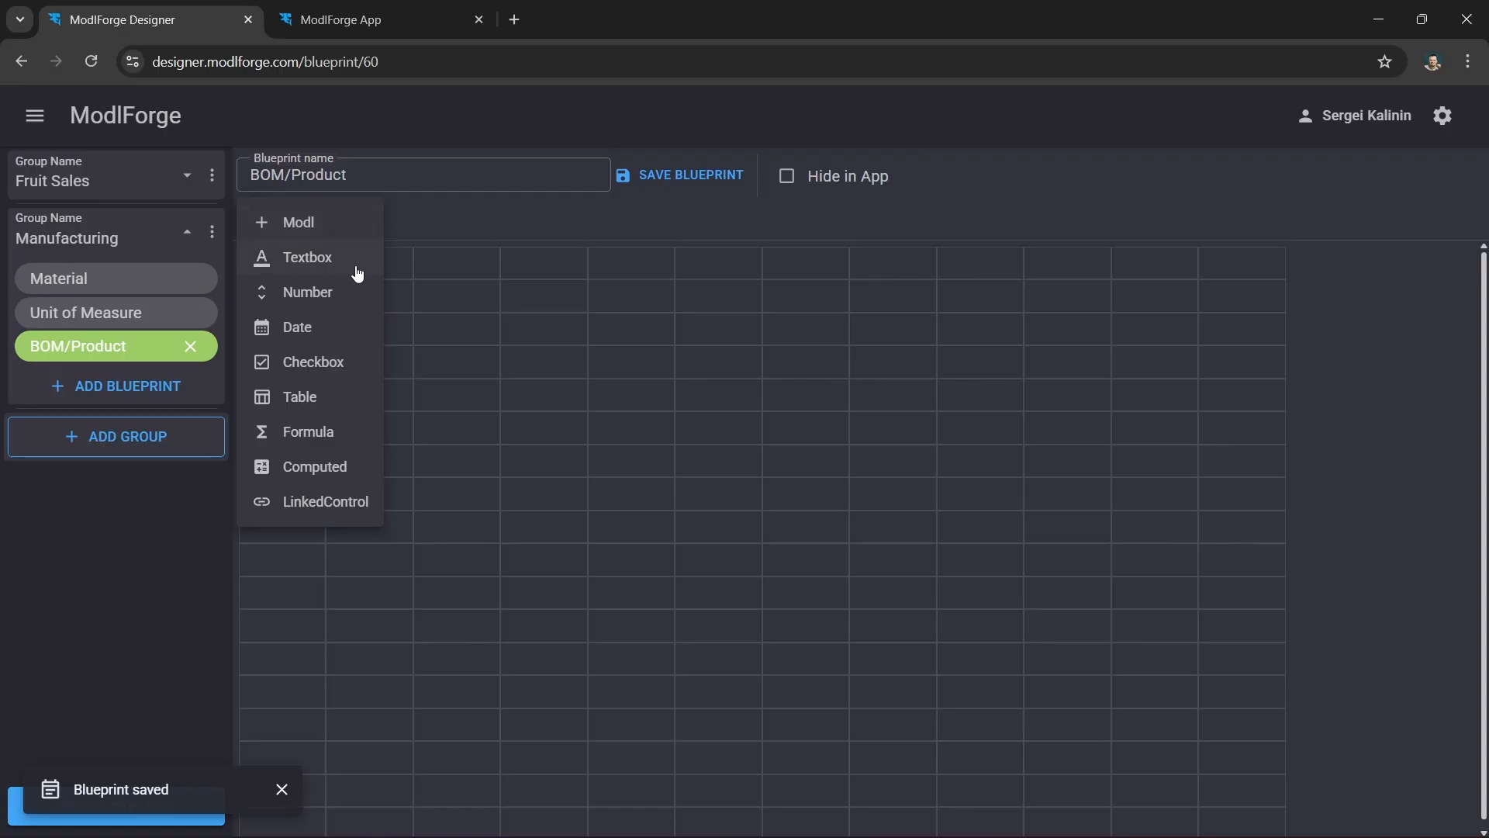
{"action": "left_click", "coordinate": [330, 259]}
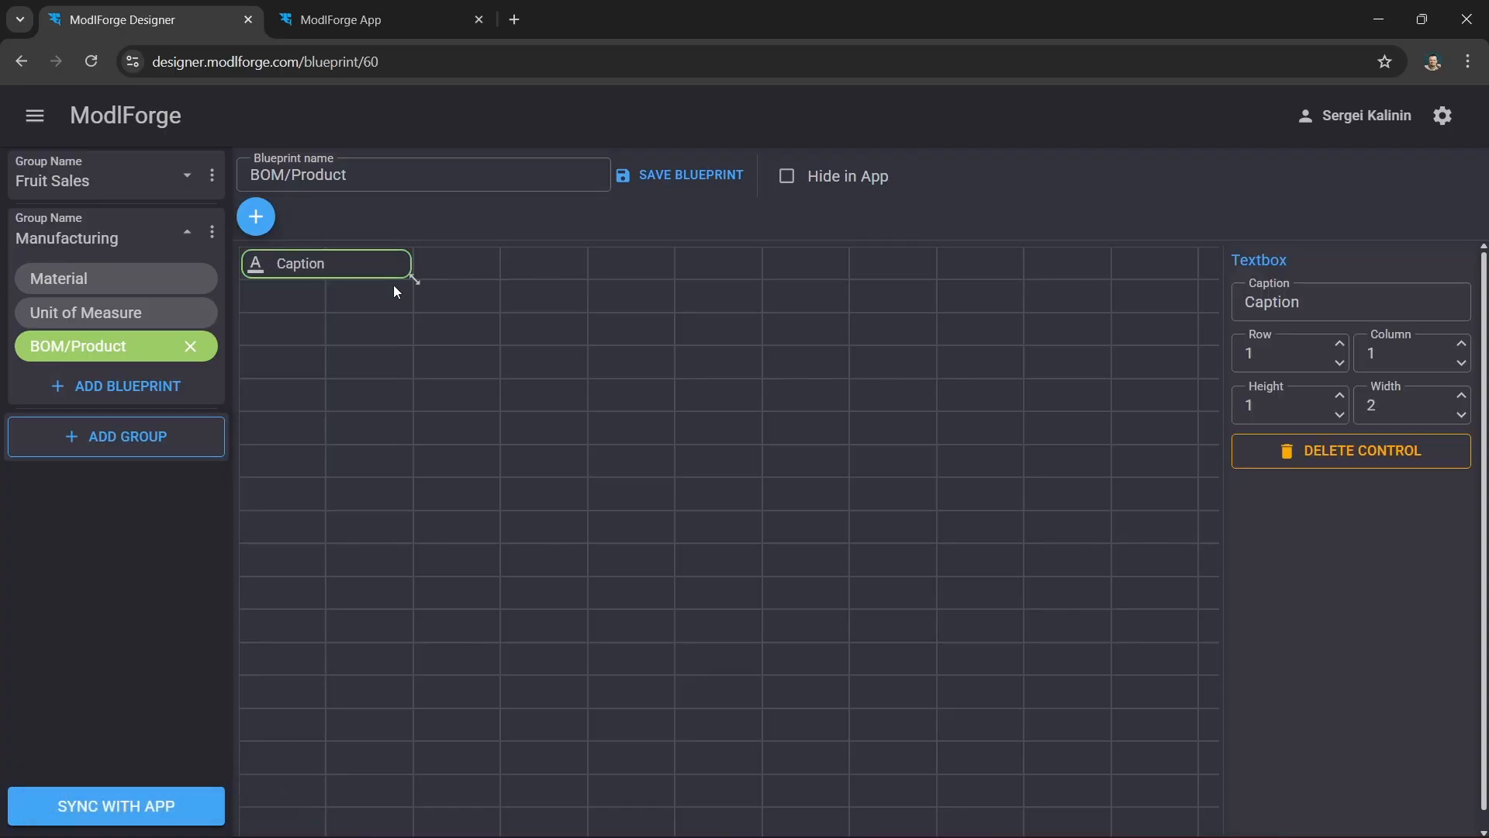
{"action": "left_click_drag", "start_coordinate": [412, 277], "coordinate": [515, 267]}
{"action": "double_click", "coordinate": [1326, 314]}
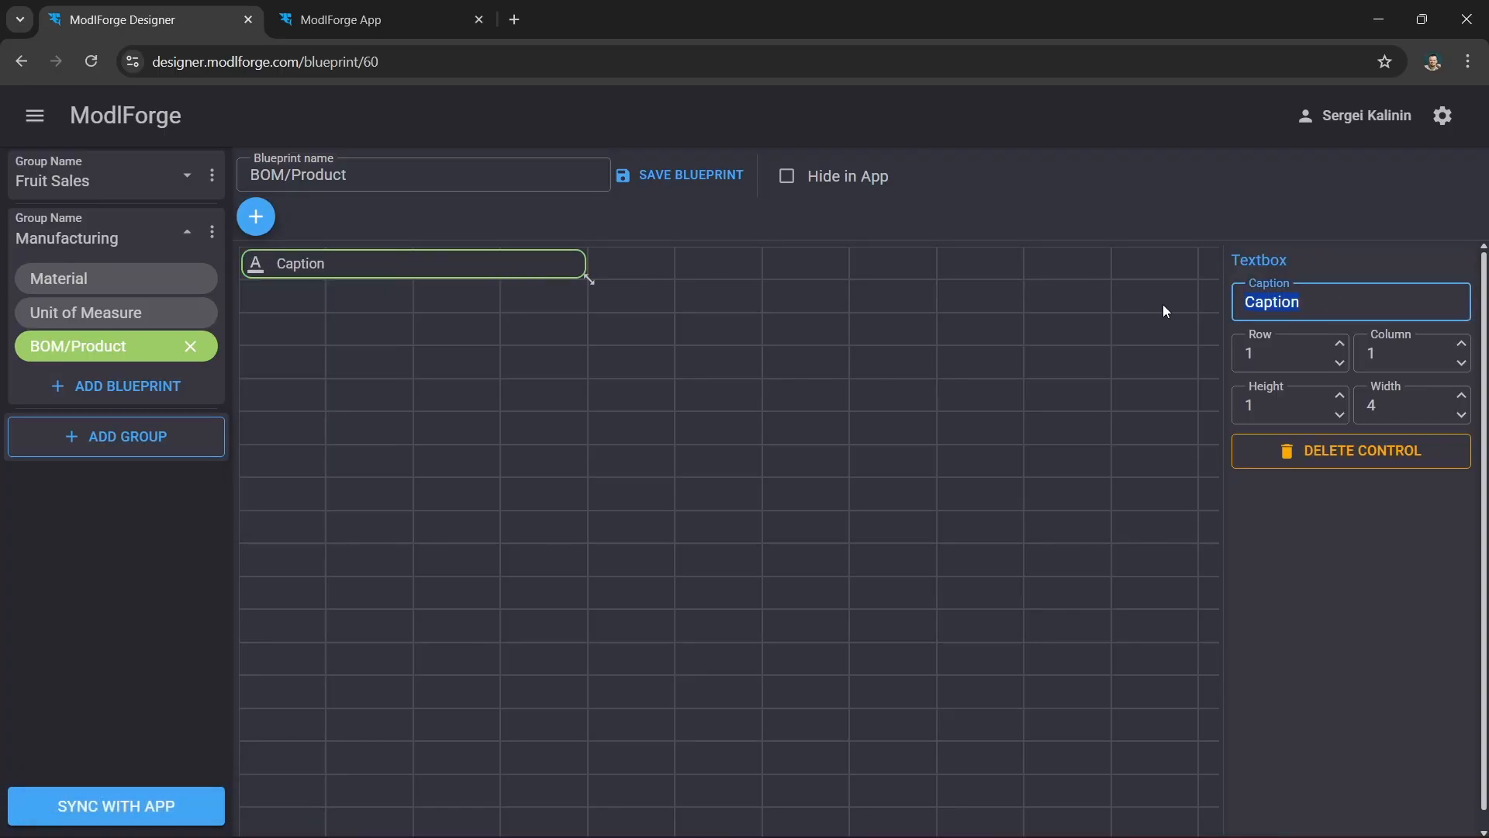
{"action": "type", "text": "Name"}
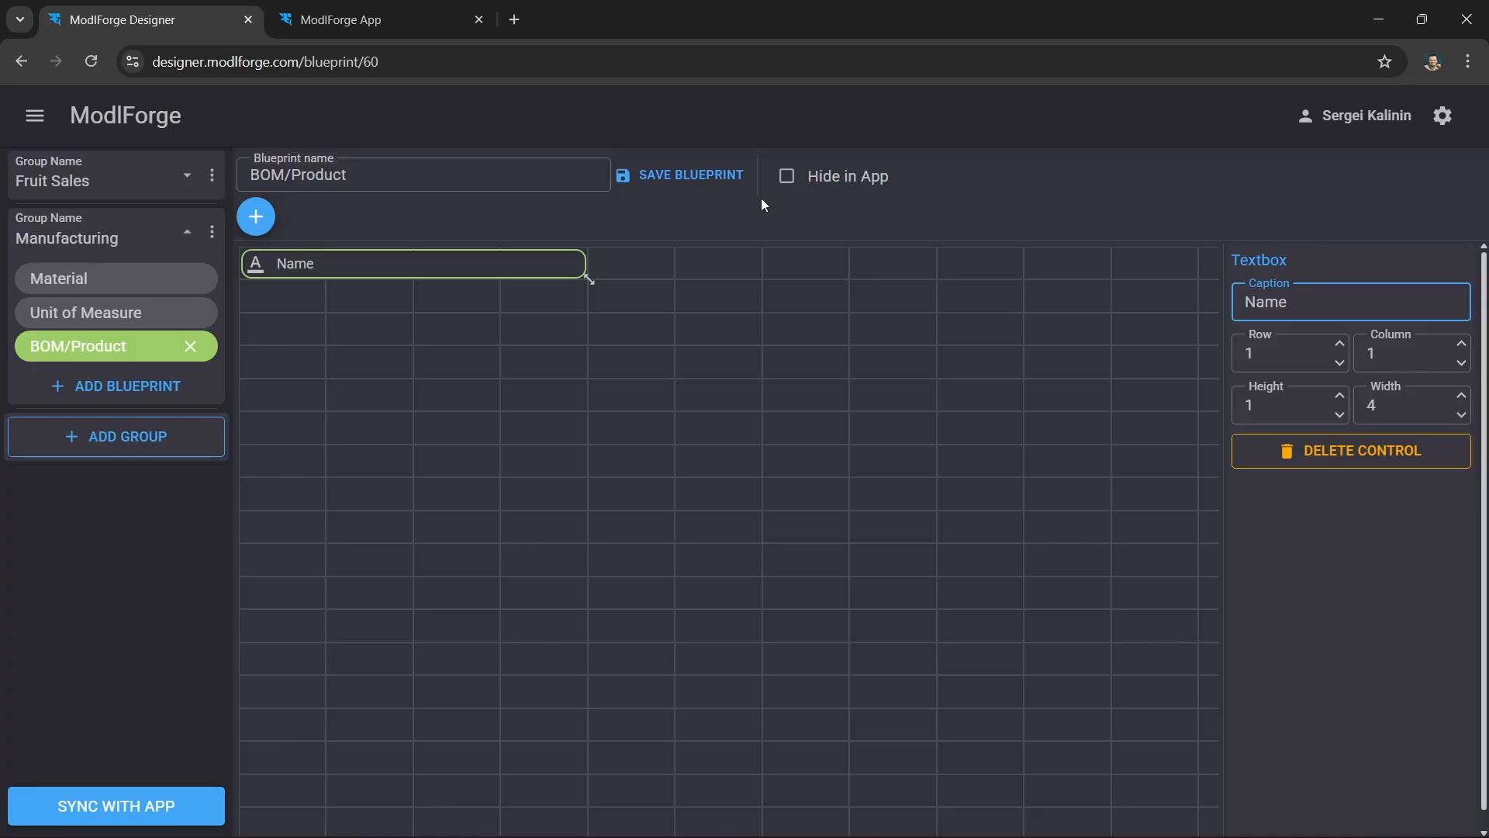
- Save the BOM/Product blueprint, and create and open a blueprint named BOM Line in the Manufacturing group
{"action": "left_click", "coordinate": [704, 177]}
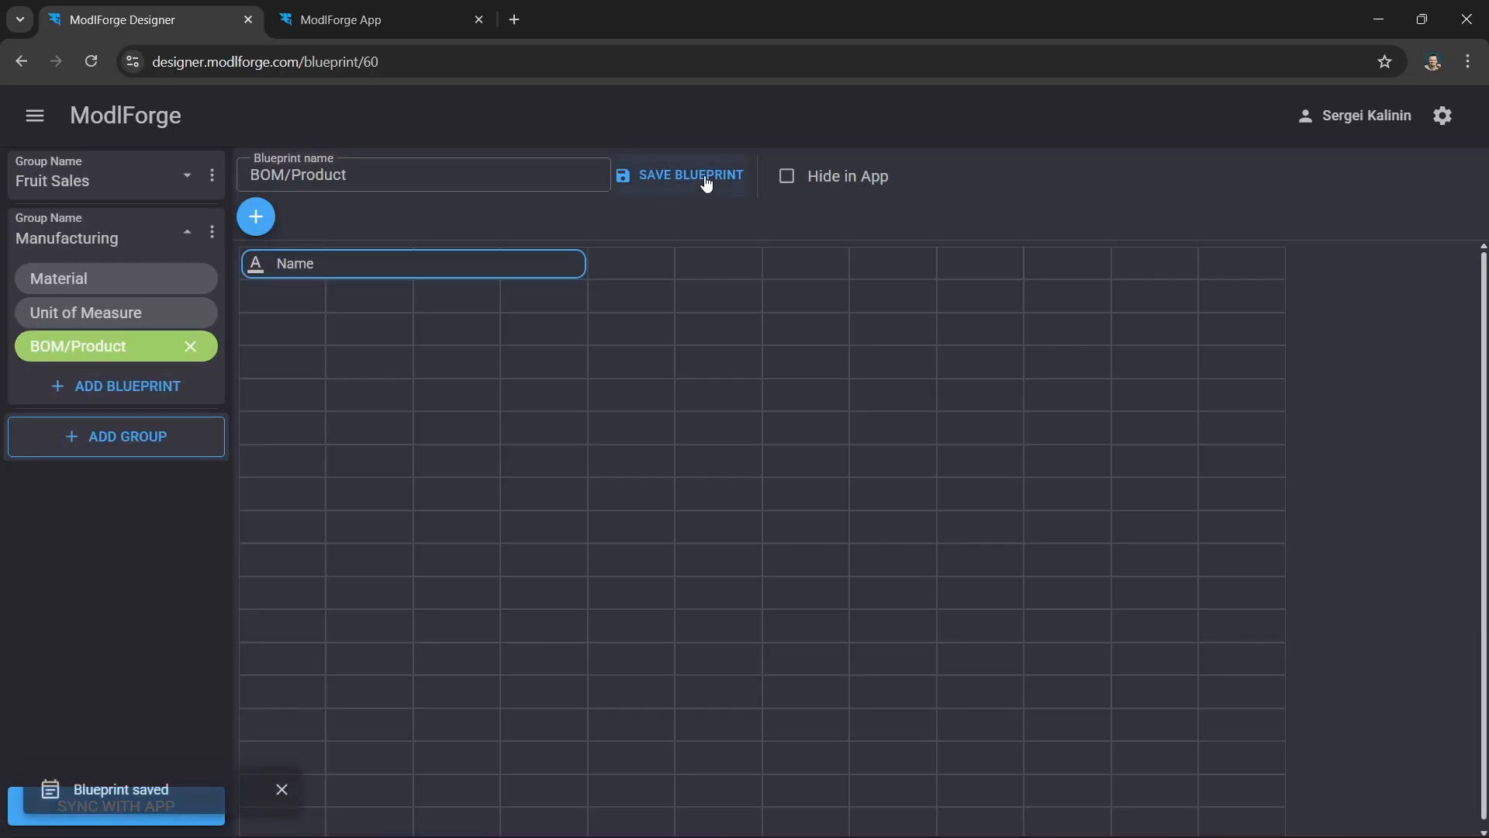
{"action": "left_click", "coordinate": [143, 389]}
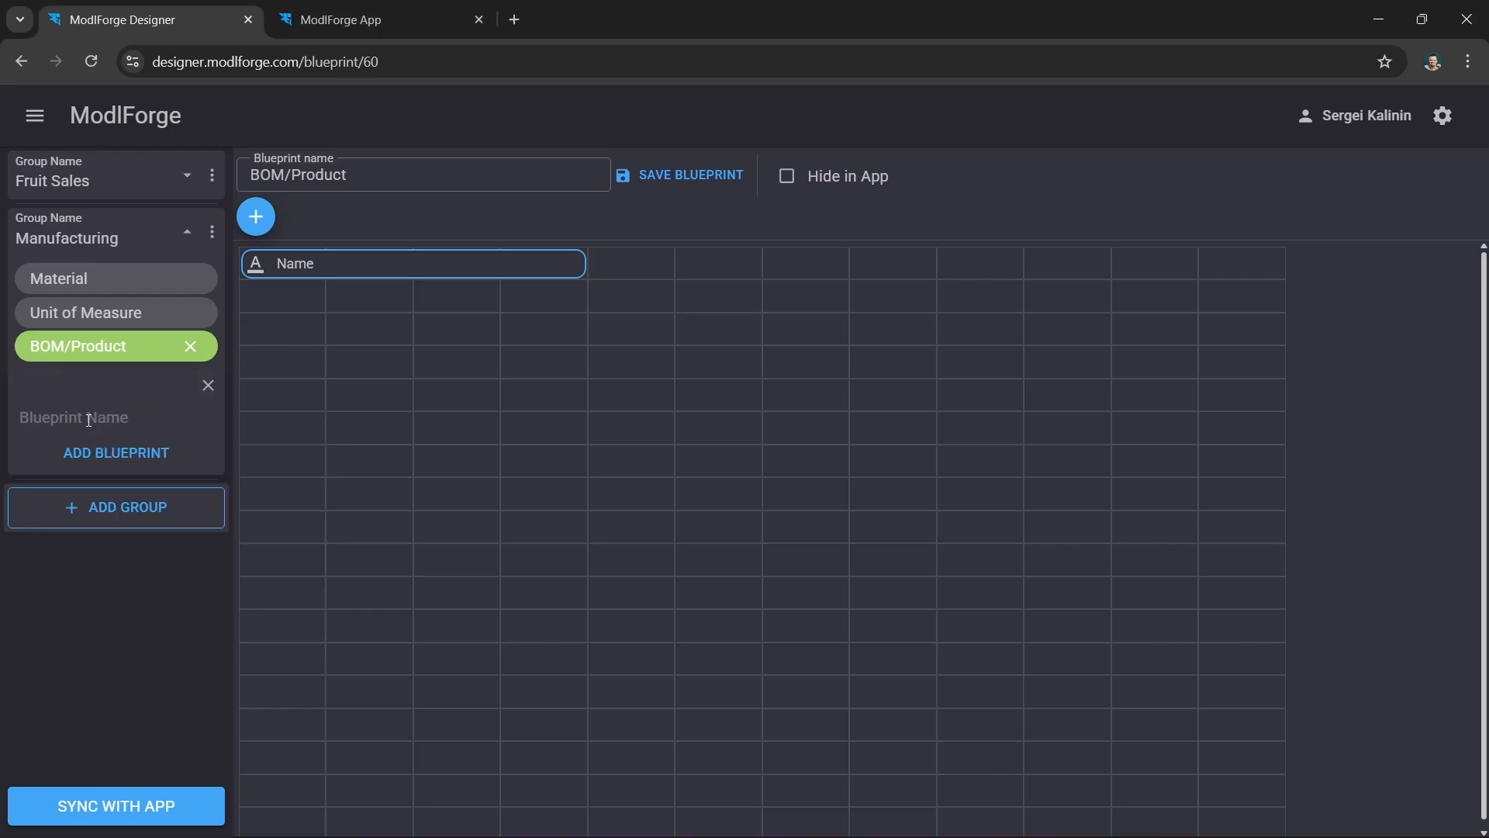
{"action": "type", "text": "BOM Line"}
{"action": "key", "text": "Return"}
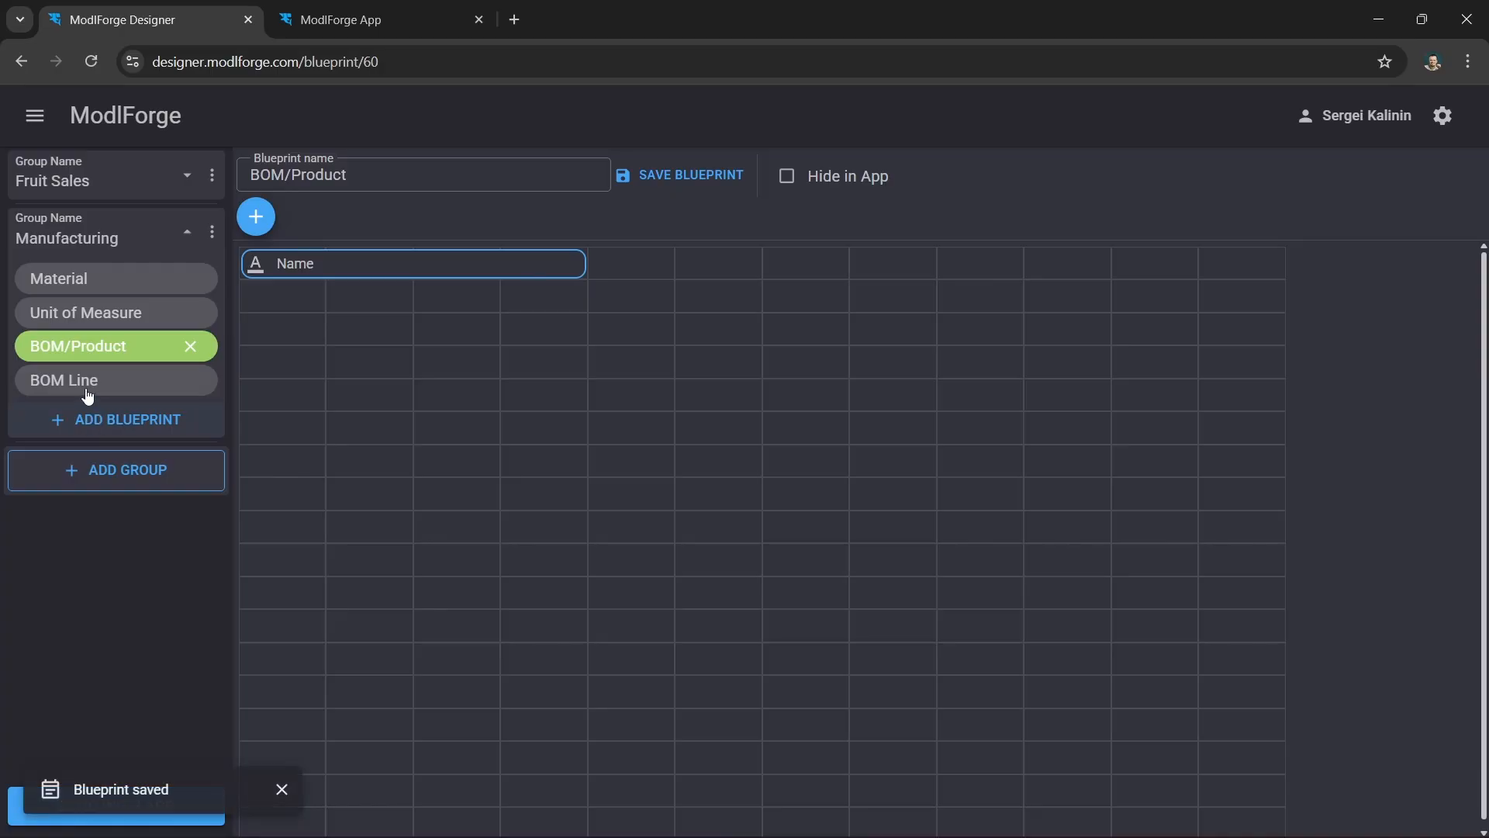
{"action": "left_click", "coordinate": [83, 384]}
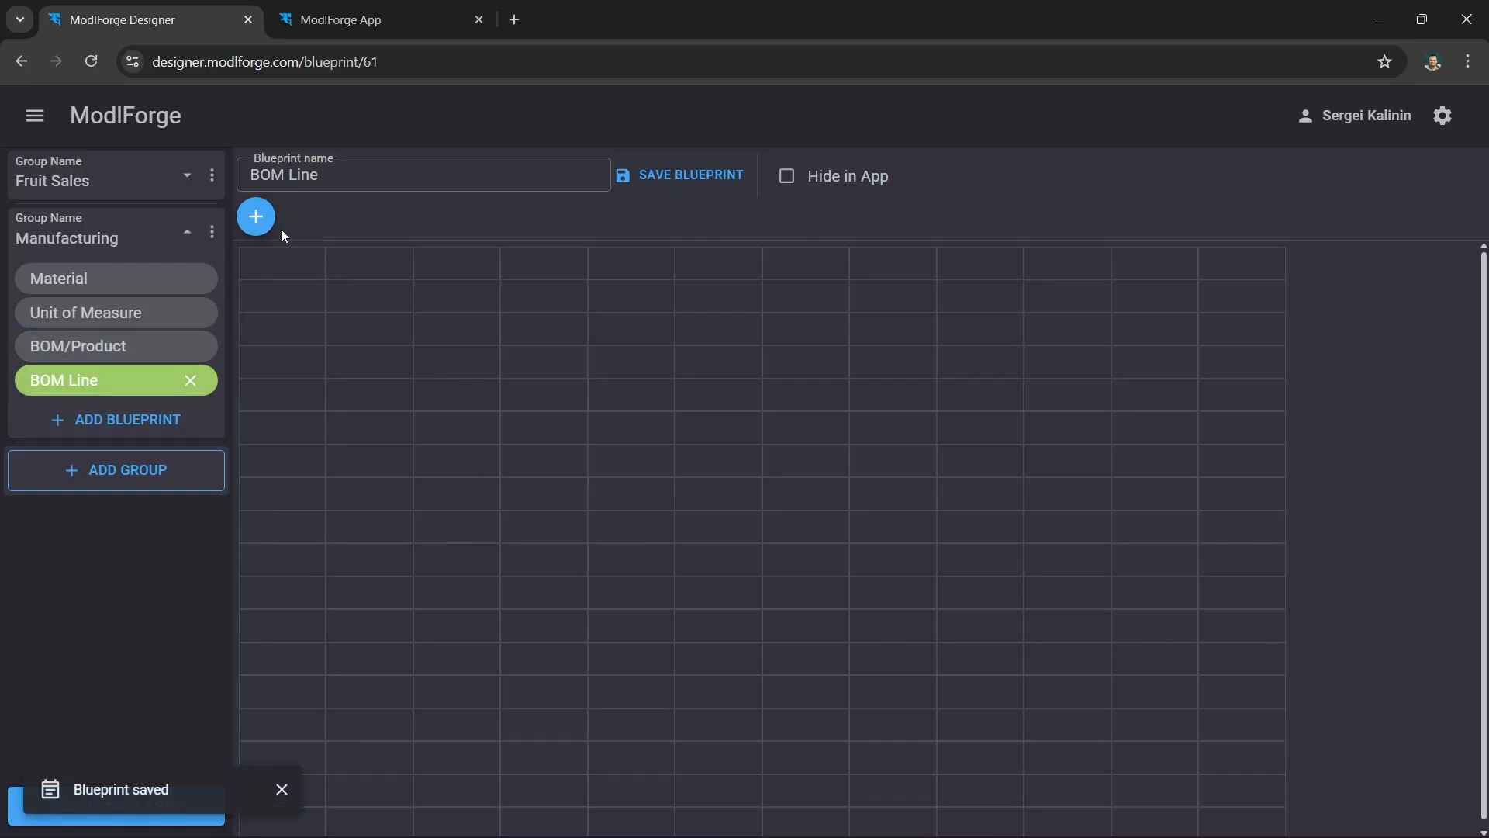
- Add a Modl control to the BOM Line blueprint in row 1, column 1, widen it to 3 columns and caption it Material
{"action": "left_click", "coordinate": [257, 218]}
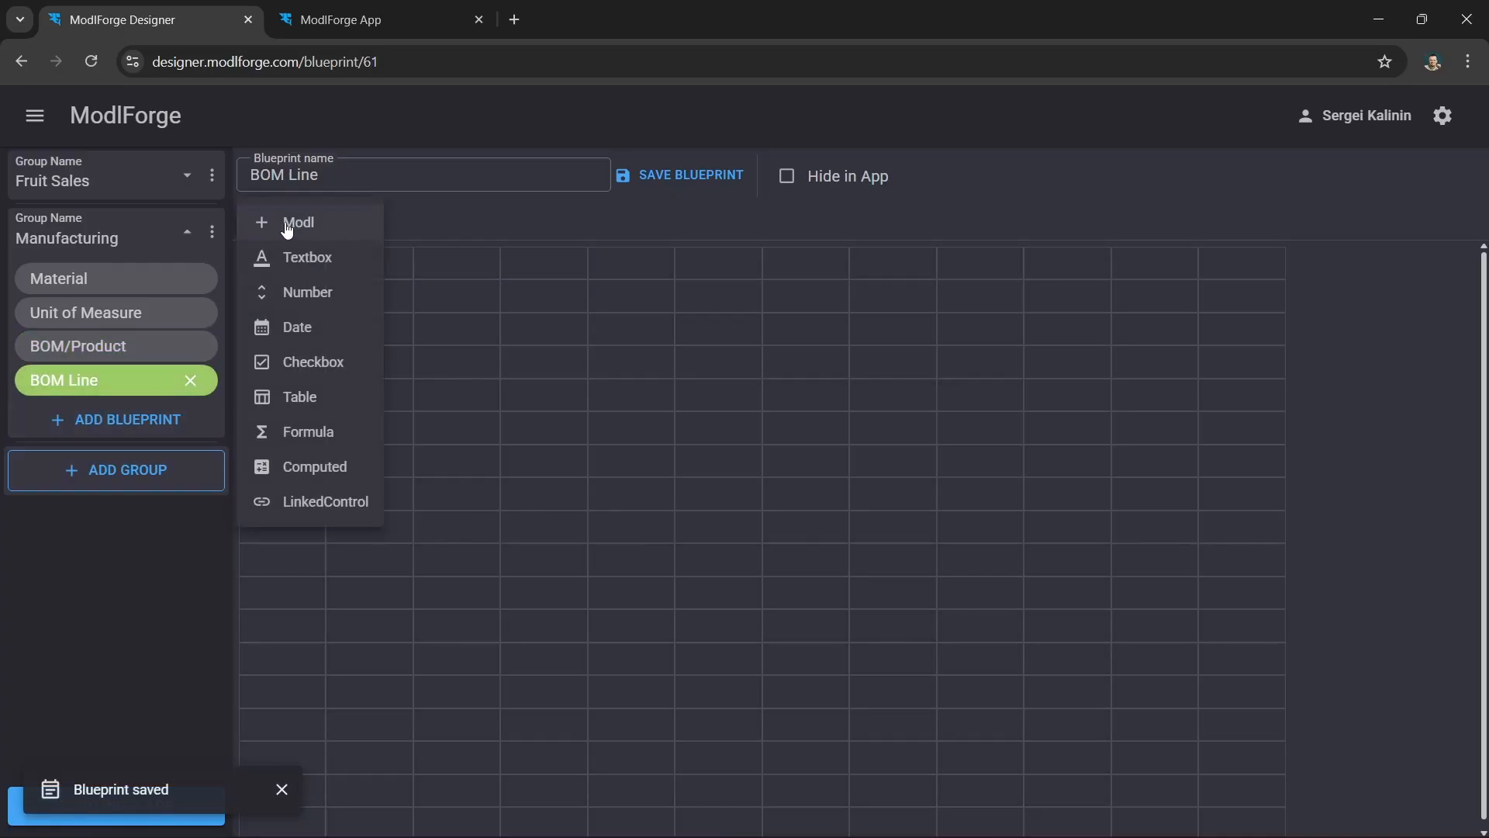
{"action": "left_click", "coordinate": [300, 223]}
{"action": "left_click", "coordinate": [295, 264]}
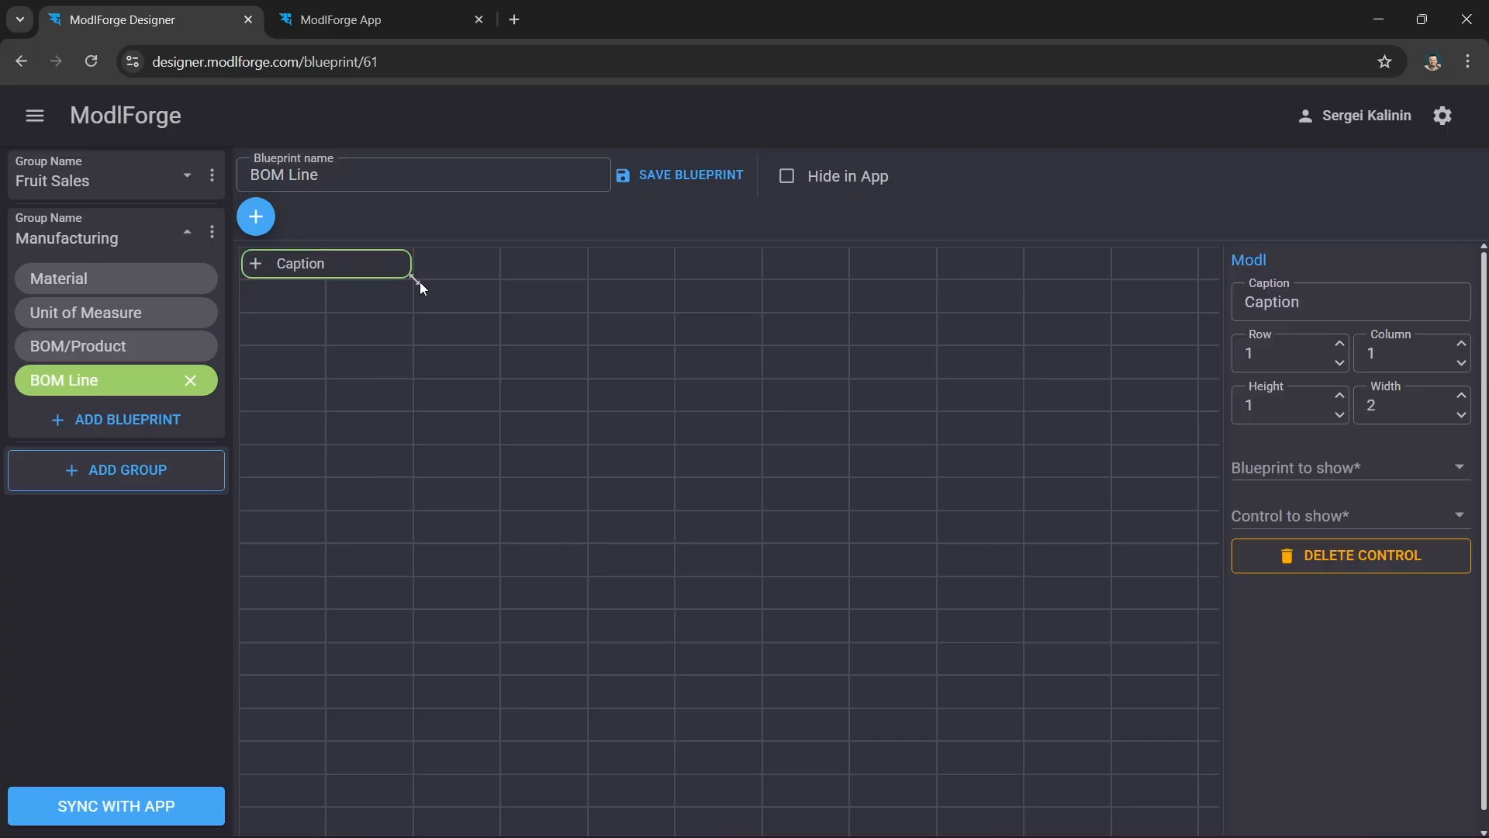
{"action": "left_click", "coordinate": [1329, 300]}
{"action": "key", "text": "ctrl+a"}
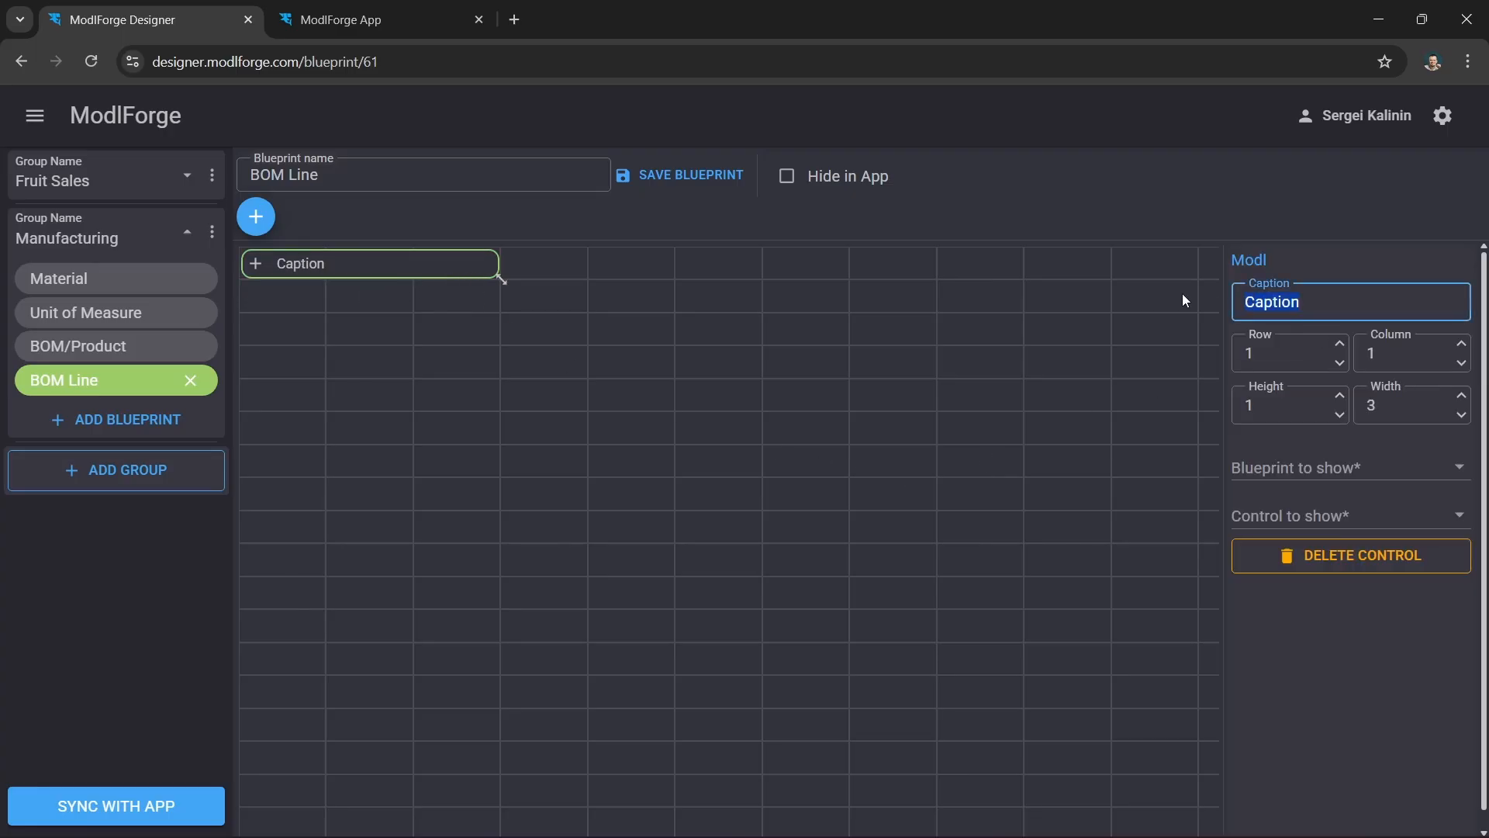
{"action": "type", "text": "Material"}
- Link the Material control to the Manufacturing - Material blueprint, showing its Name control, and save the BOM Line blueprint
{"action": "left_click", "coordinate": [1452, 471]}
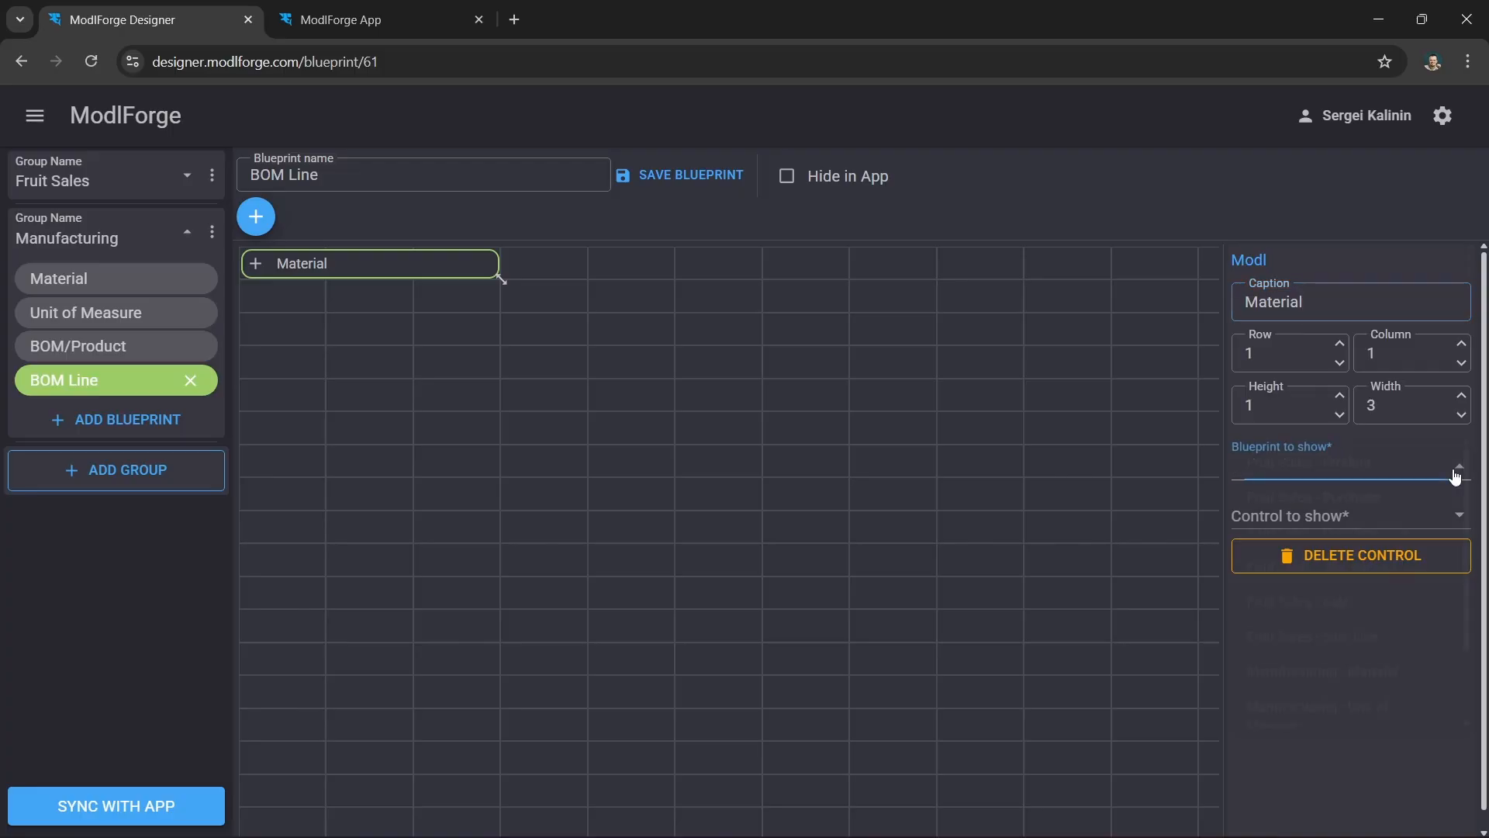
{"action": "scroll", "coordinate": [1423, 535], "scroll_direction": "down", "scroll_amount": 2}
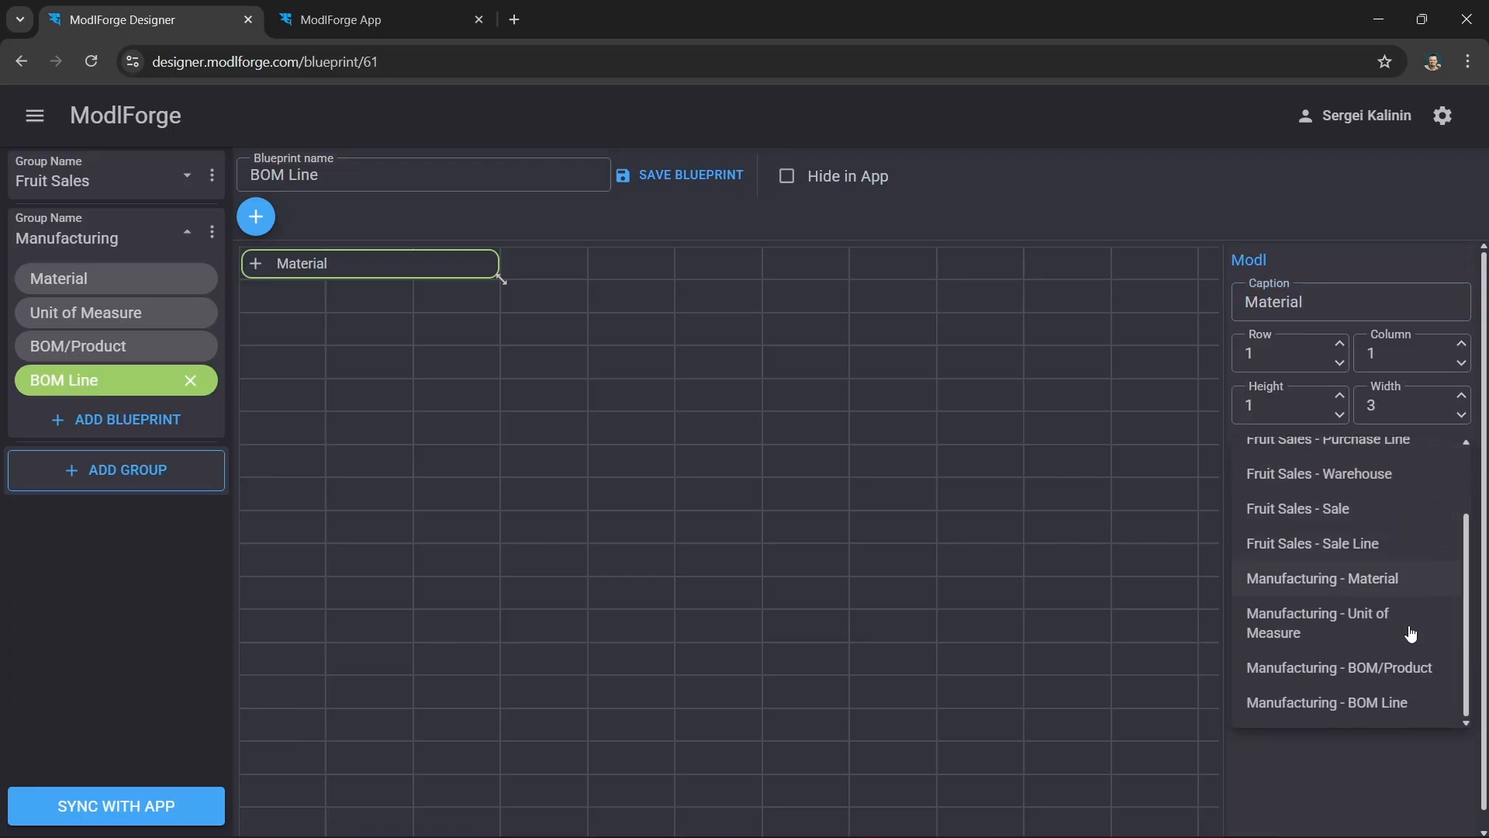
{"action": "left_click", "coordinate": [1429, 581]}
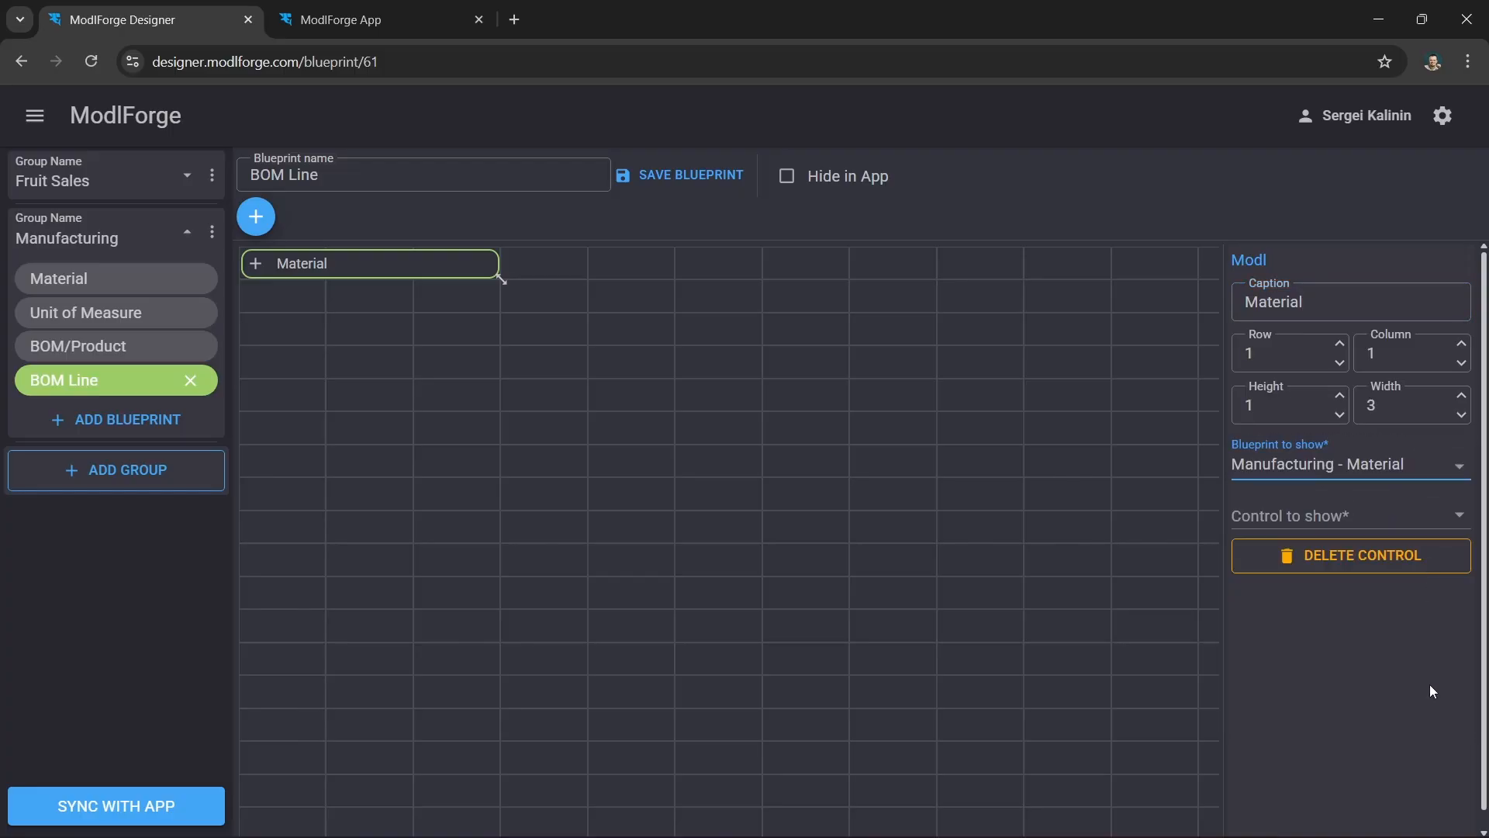
{"action": "left_click", "coordinate": [1460, 528]}
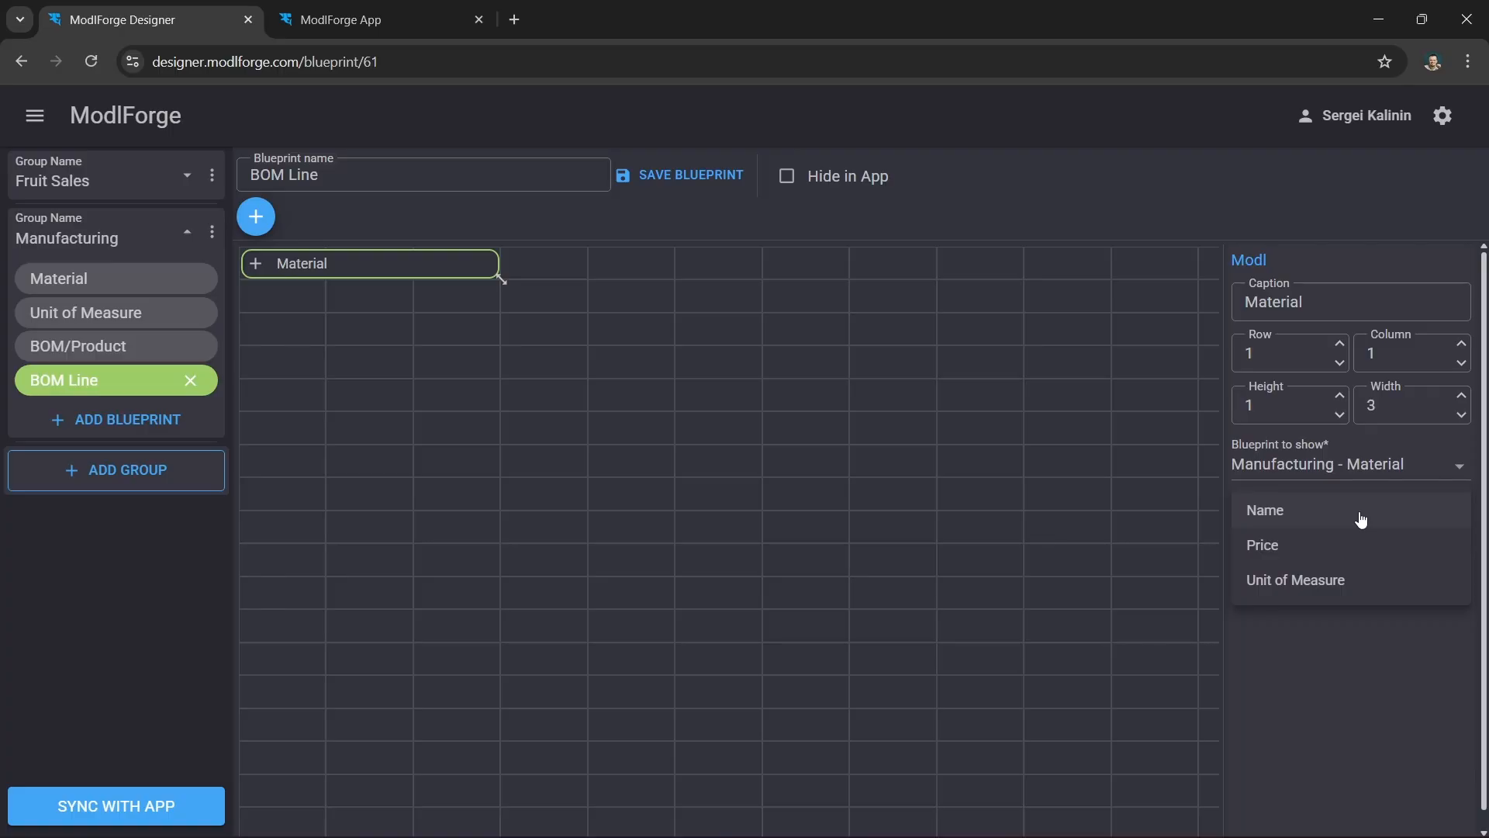
{"action": "left_click", "coordinate": [1393, 519]}
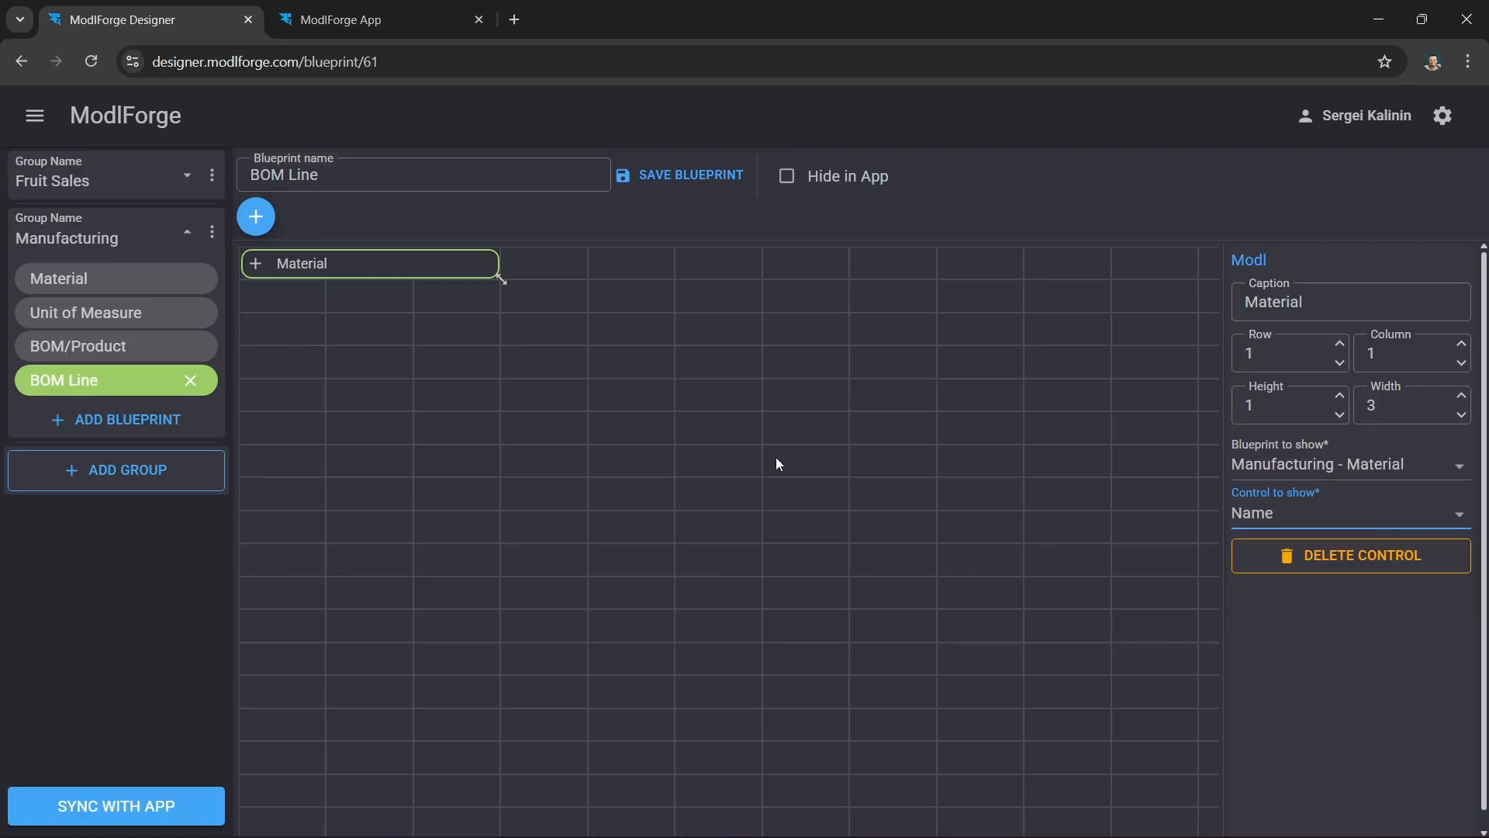
{"action": "left_click", "coordinate": [688, 175]}
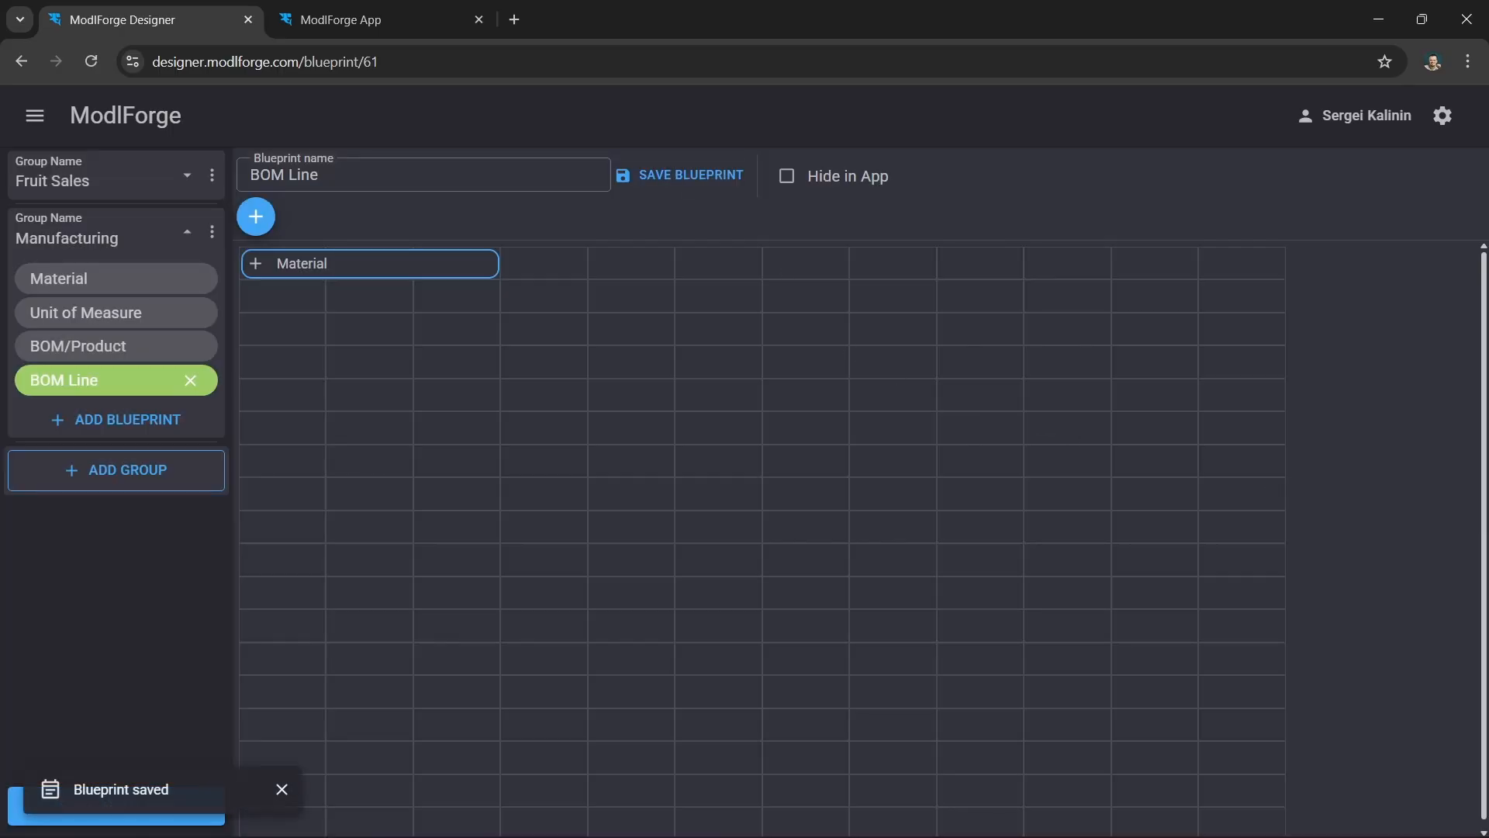
- Add a Number control to the BOM Line blueprint in row 1, column 5, and caption it QTY
{"action": "left_click", "coordinate": [257, 218]}
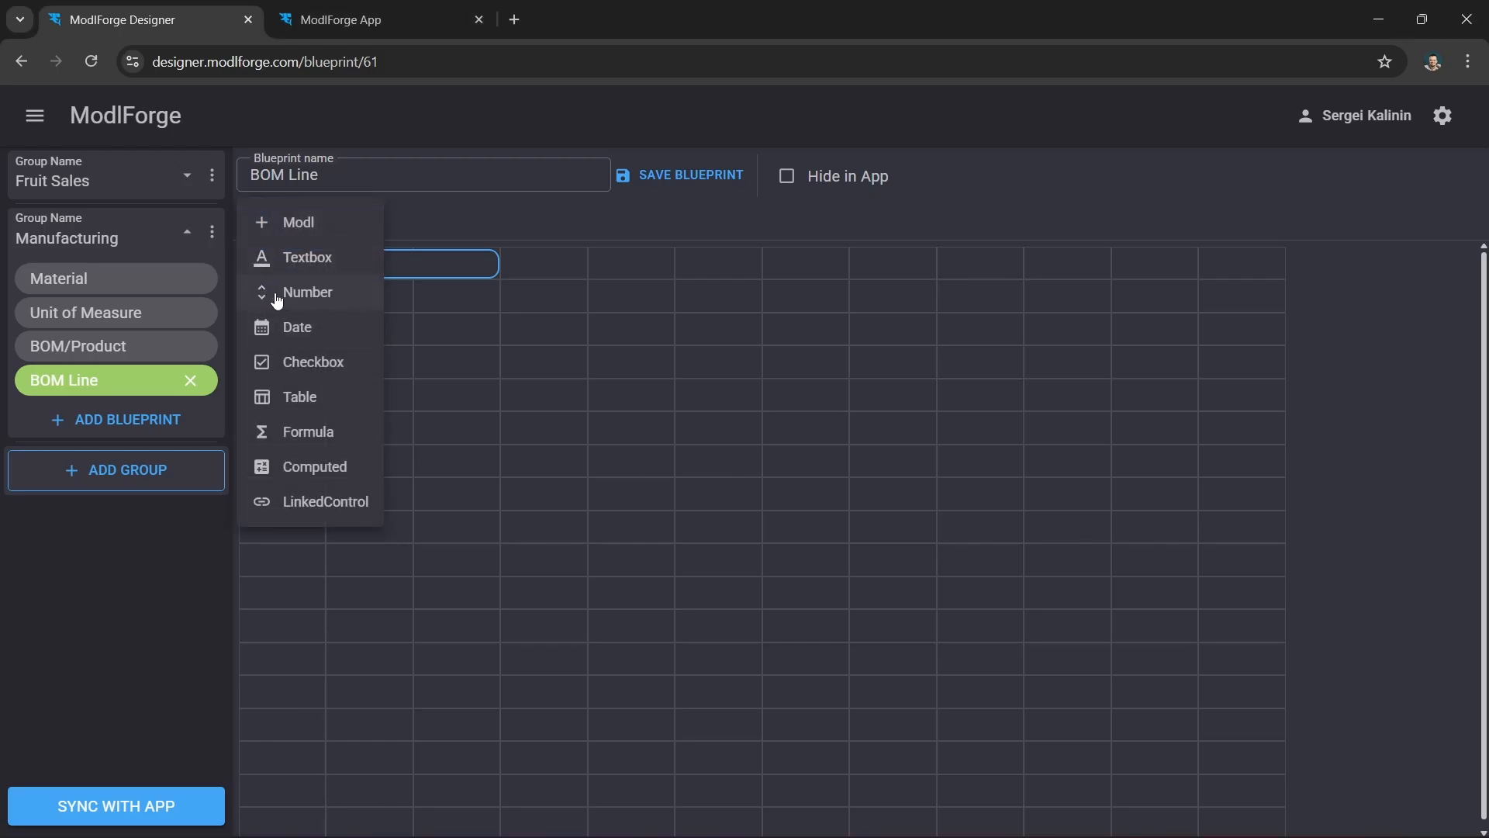
{"action": "left_click", "coordinate": [356, 301]}
{"action": "left_click_drag", "start_coordinate": [383, 273], "coordinate": [513, 289]}
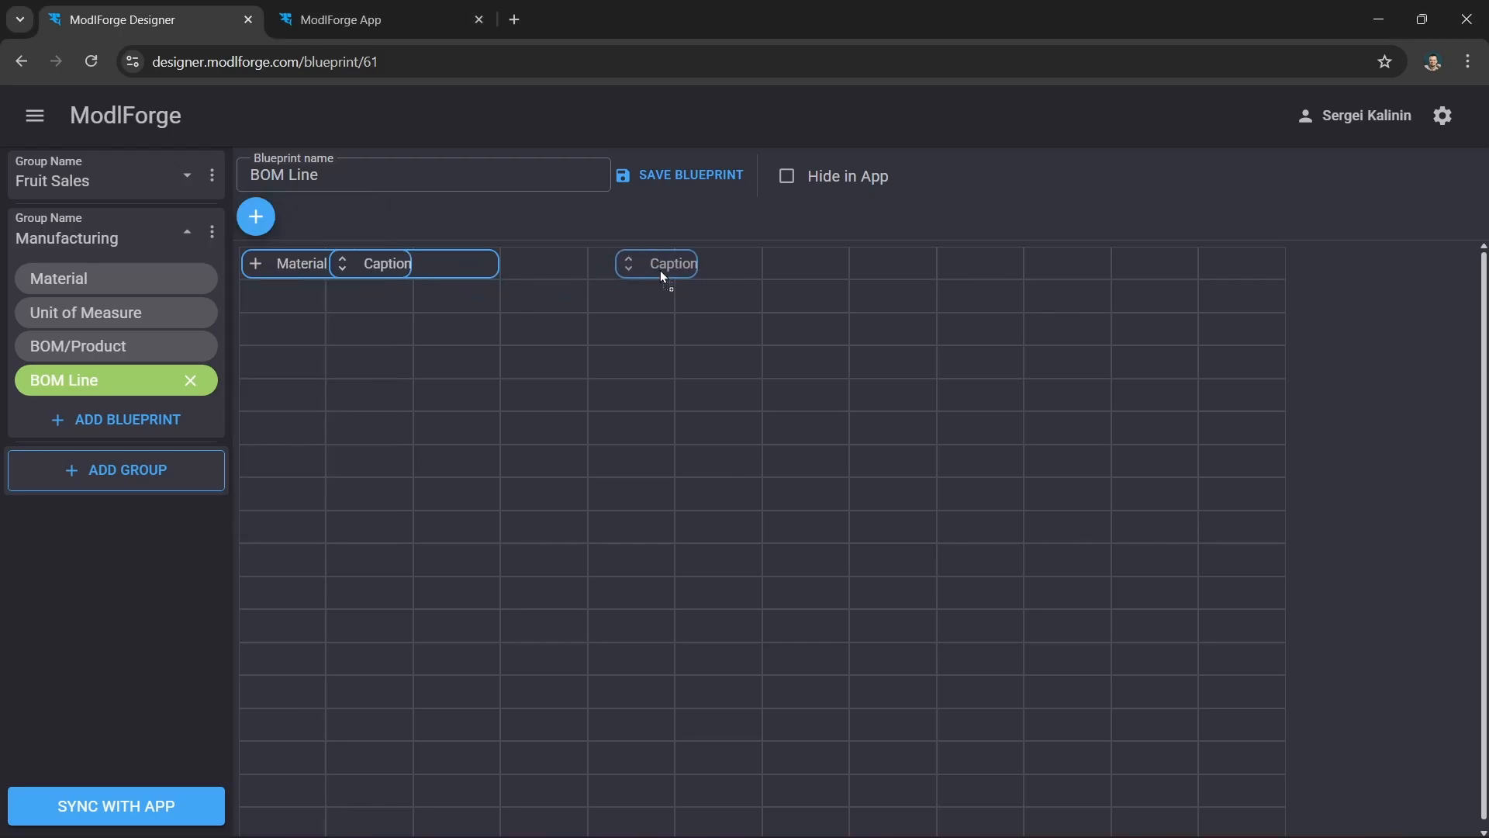
{"action": "left_click_drag", "start_coordinate": [663, 276], "coordinate": [665, 279]}
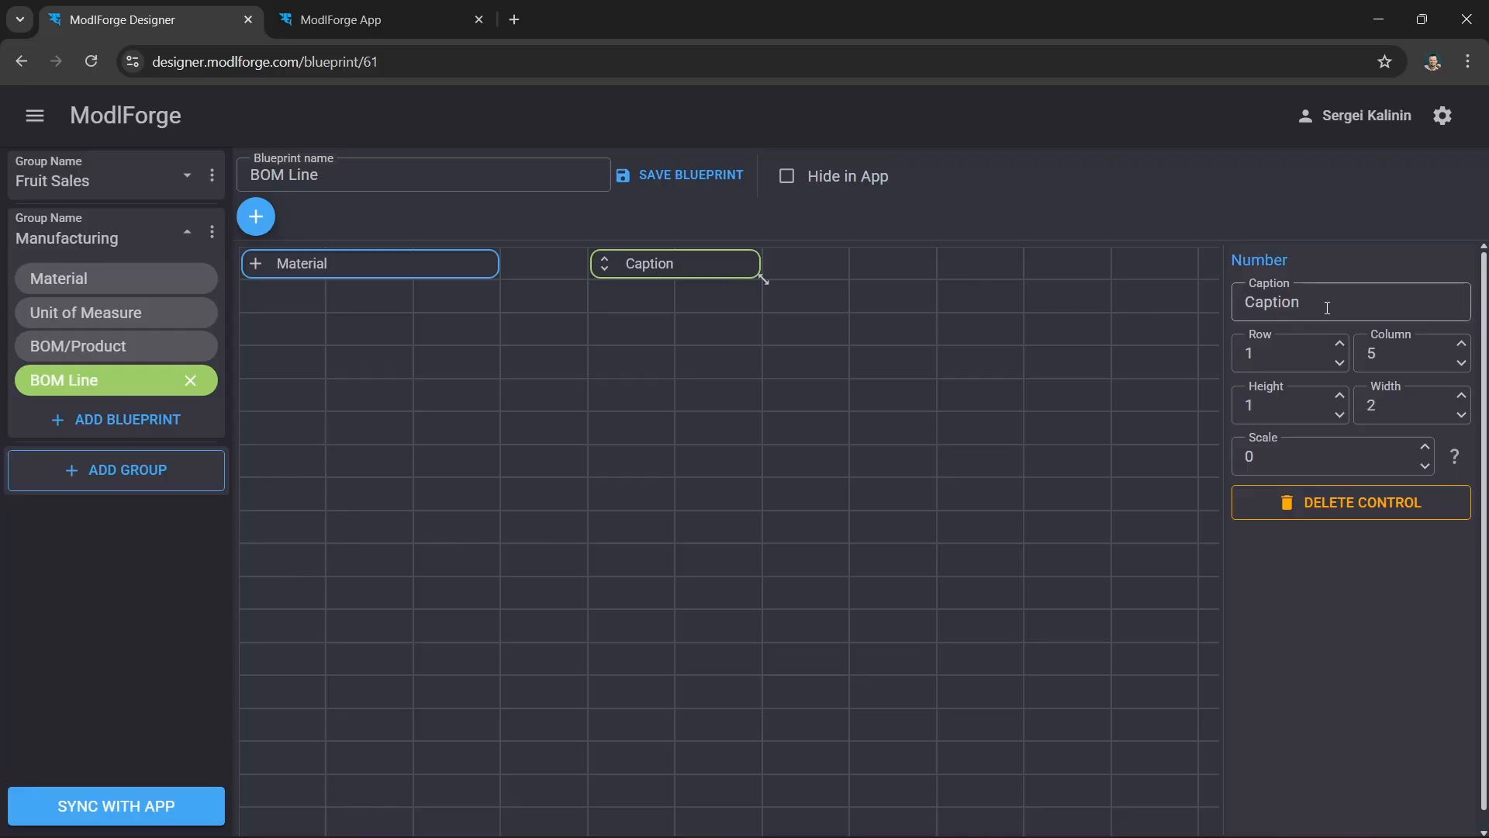
{"action": "left_click_drag", "start_coordinate": [1323, 303], "coordinate": [1148, 310]}
{"action": "type", "text": "QTY"}
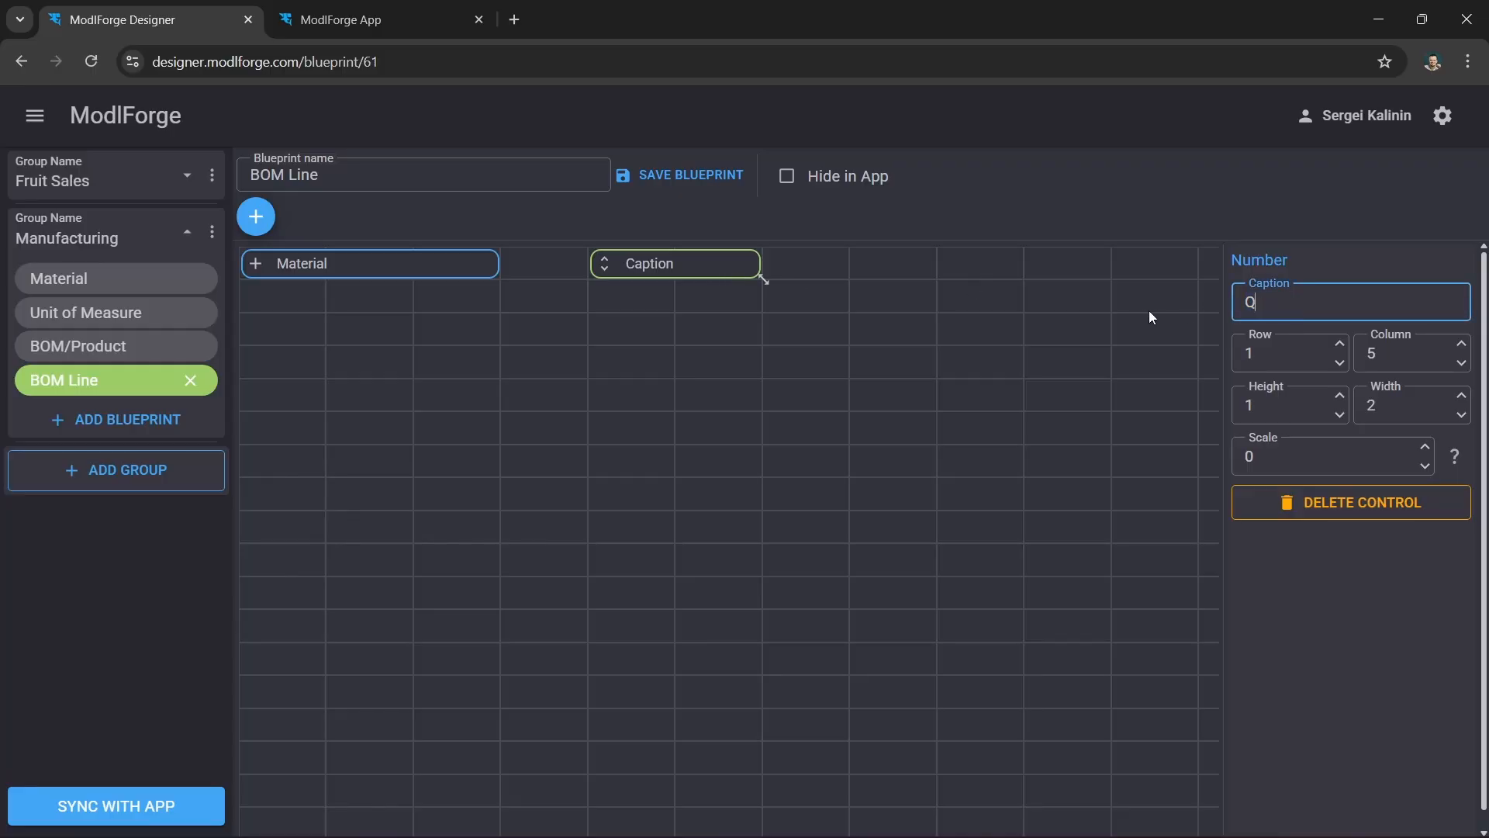
{"action": "left_click", "coordinate": [844, 470]}
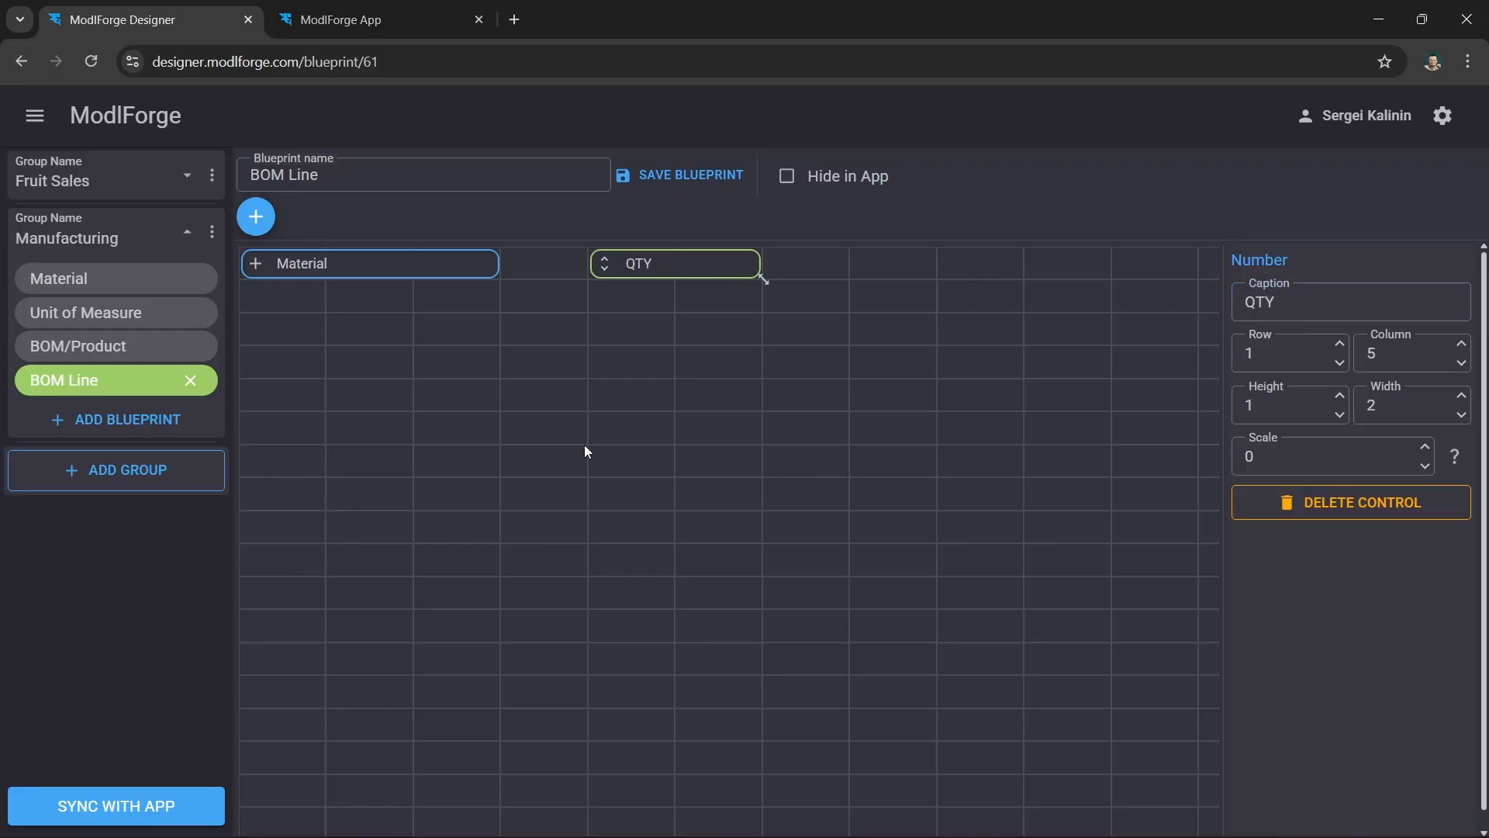
- Add a LinkedControl to the BOM Line blueprint in row 1, column 7, and caption it Price
{"action": "left_click", "coordinate": [256, 217]}
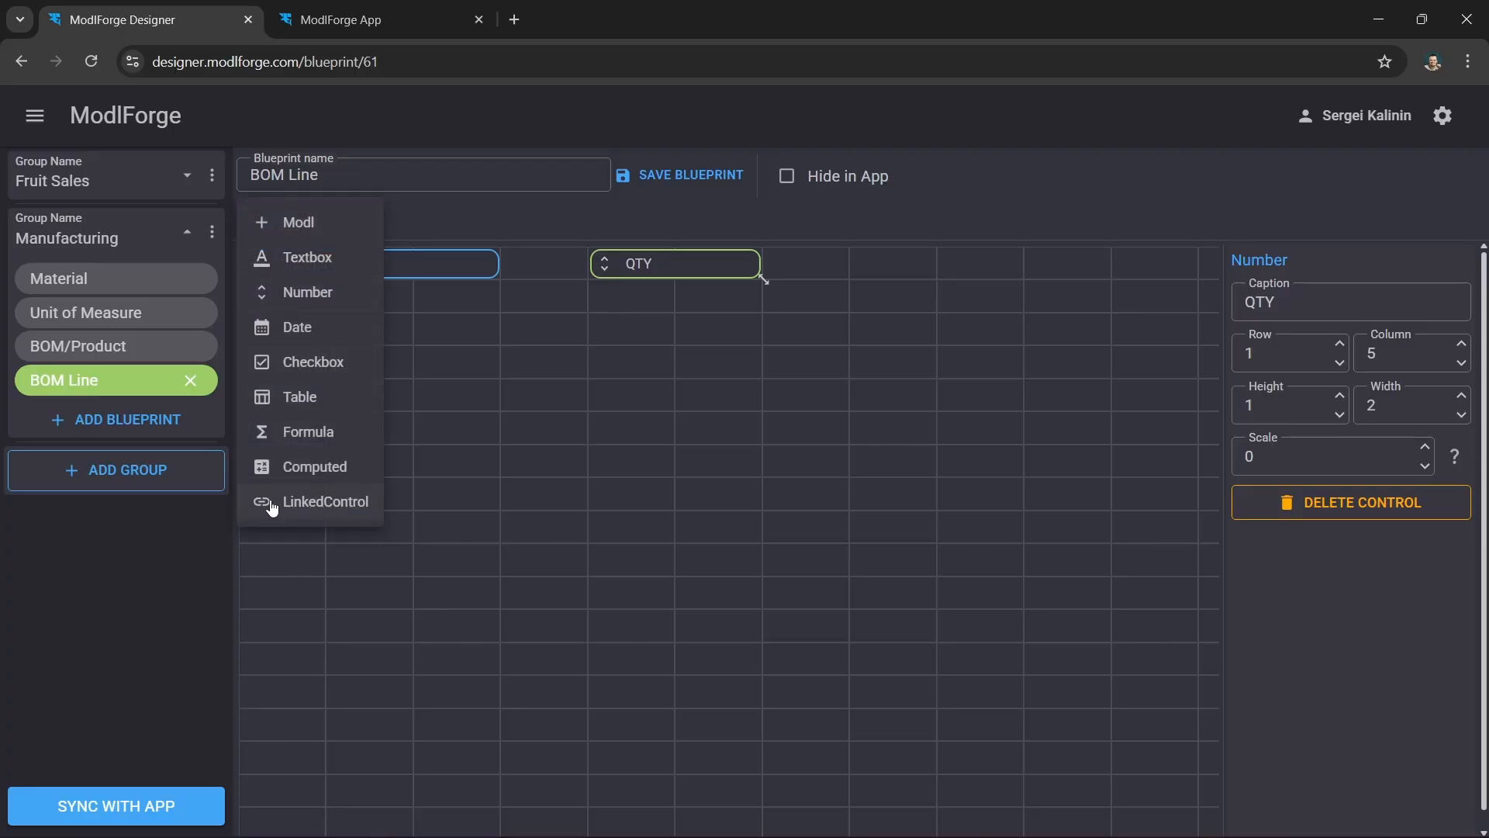
{"action": "left_click", "coordinate": [363, 516]}
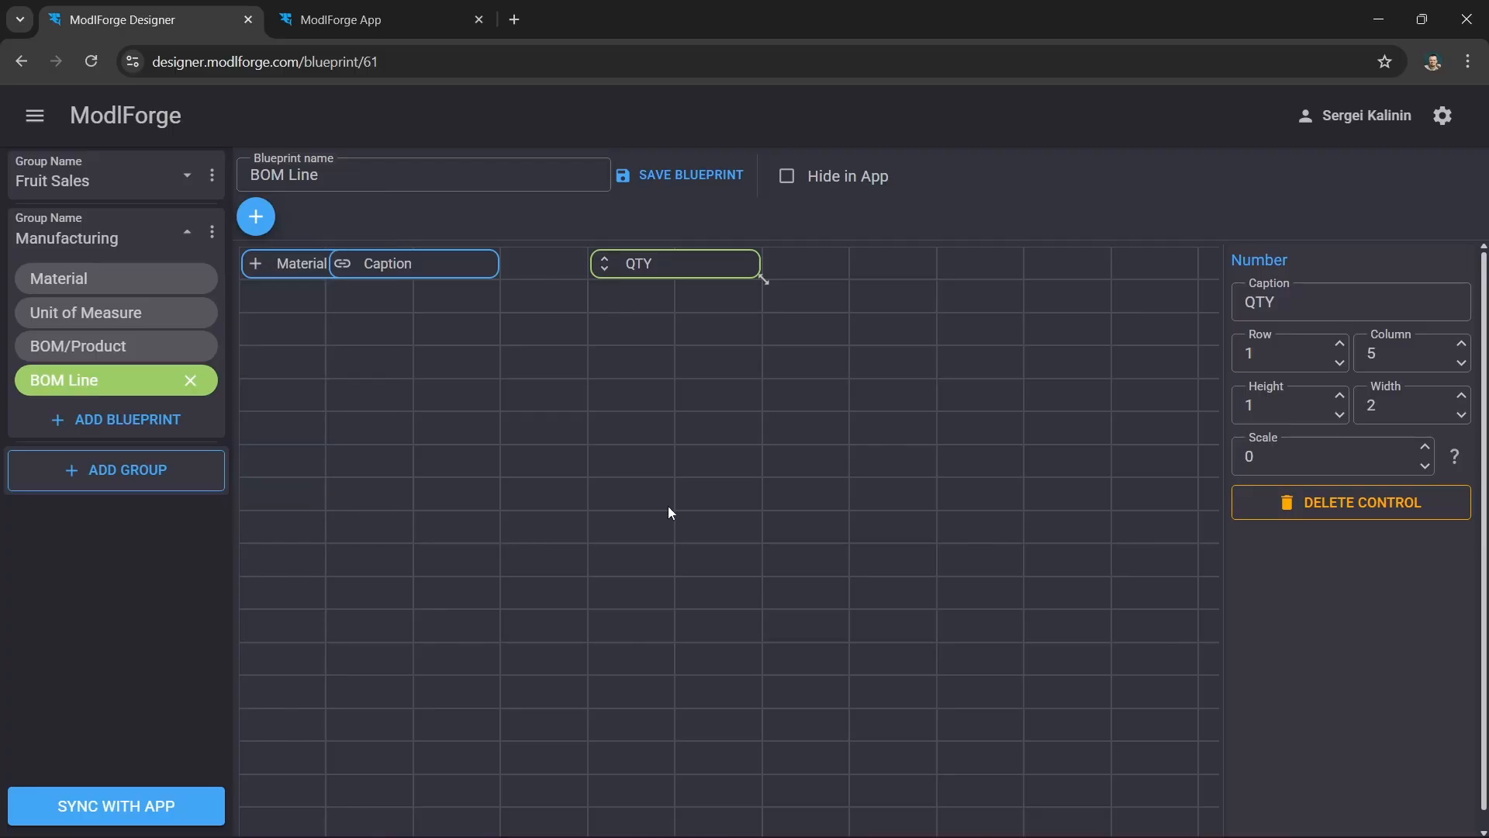
{"action": "left_click_drag", "start_coordinate": [392, 273], "coordinate": [815, 269]}
{"action": "double_click", "coordinate": [1336, 301]}
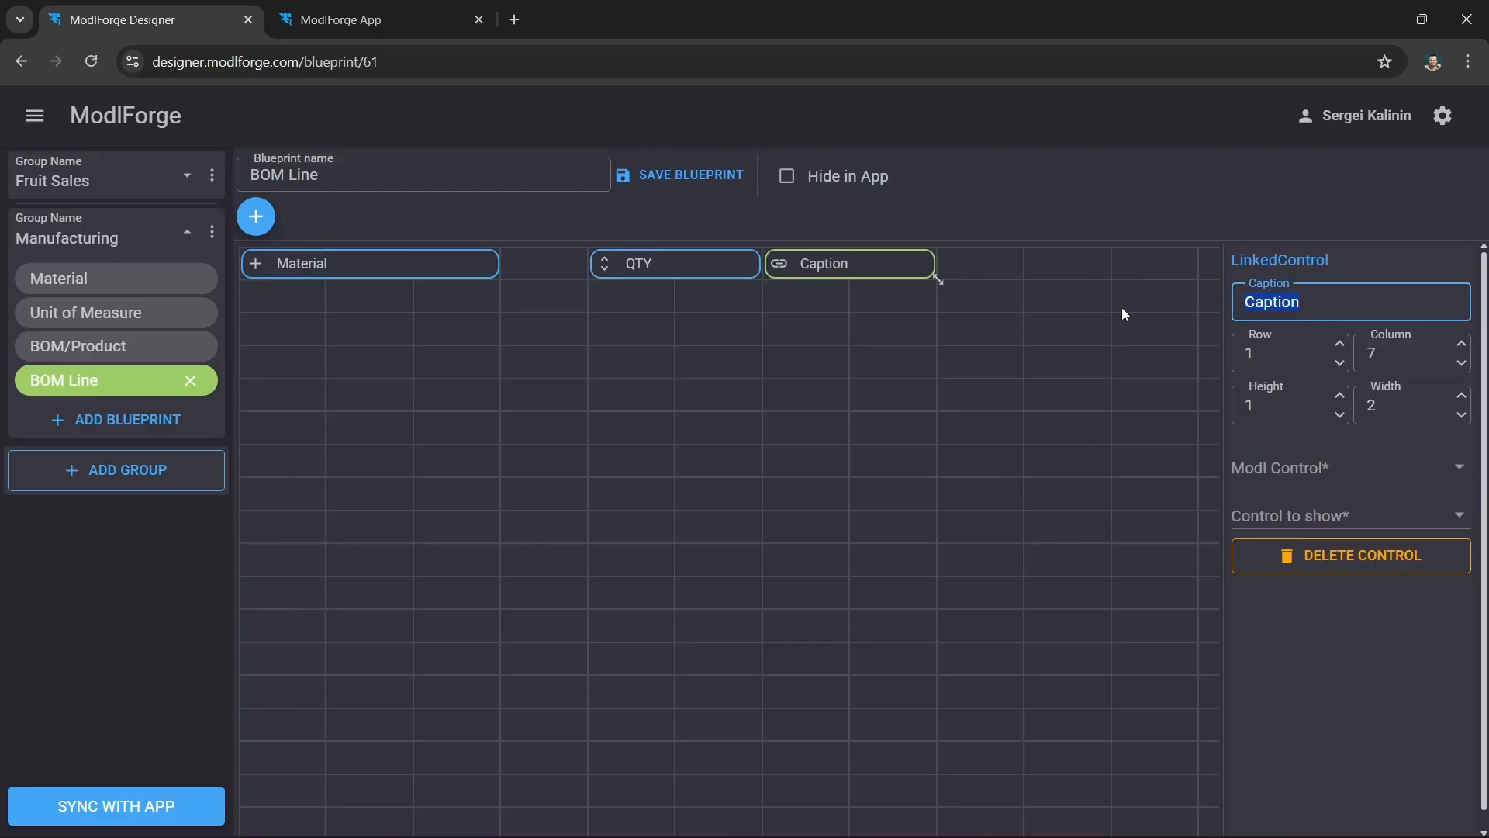
{"action": "type", "text": "Price"}
{"action": "left_click", "coordinate": [1033, 467]}
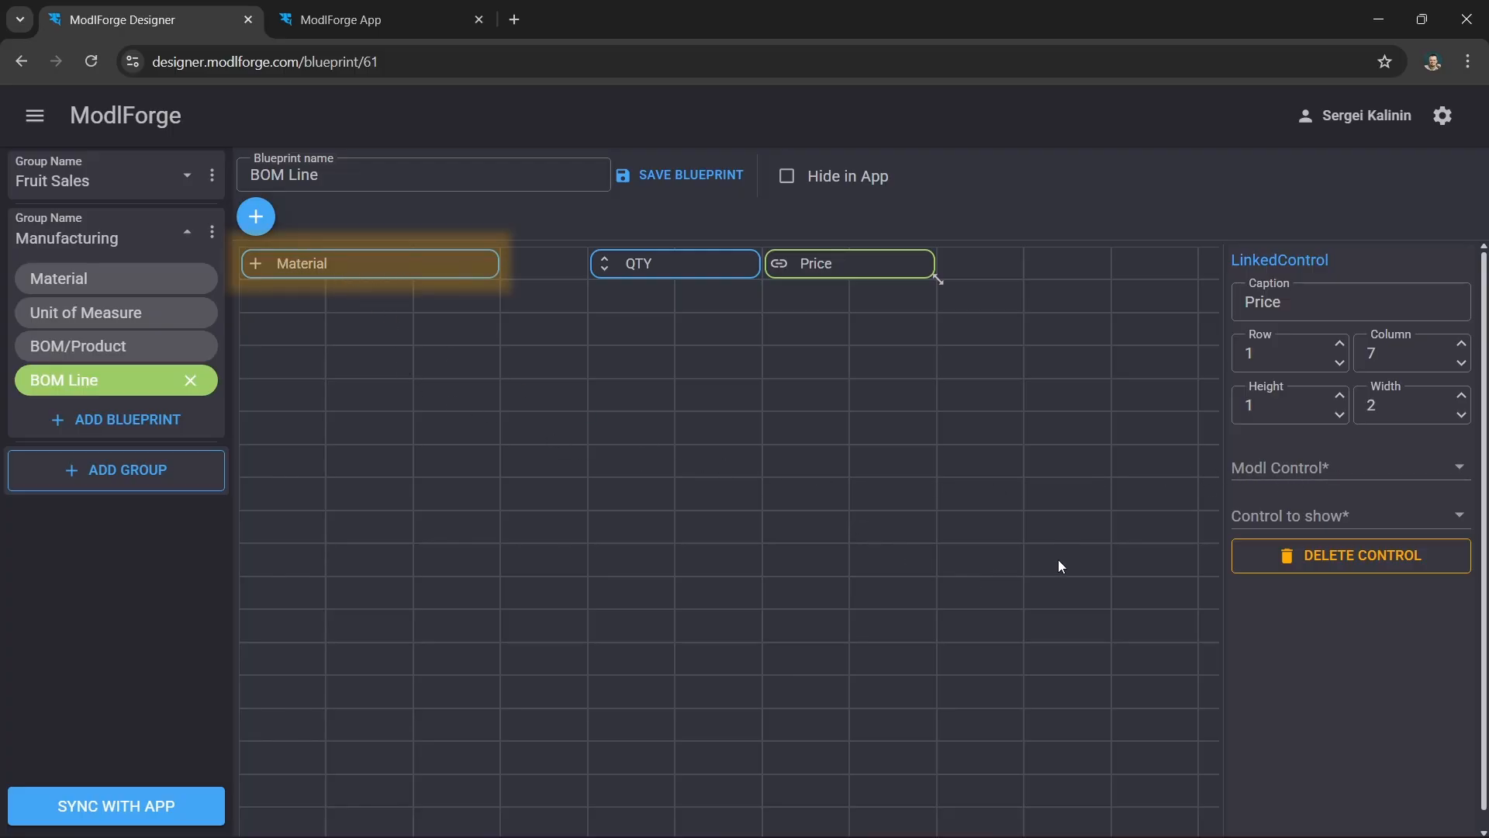
- Link the Price control to the Material Modl control, with Price as the control to show
{"action": "left_click", "coordinate": [1451, 468]}
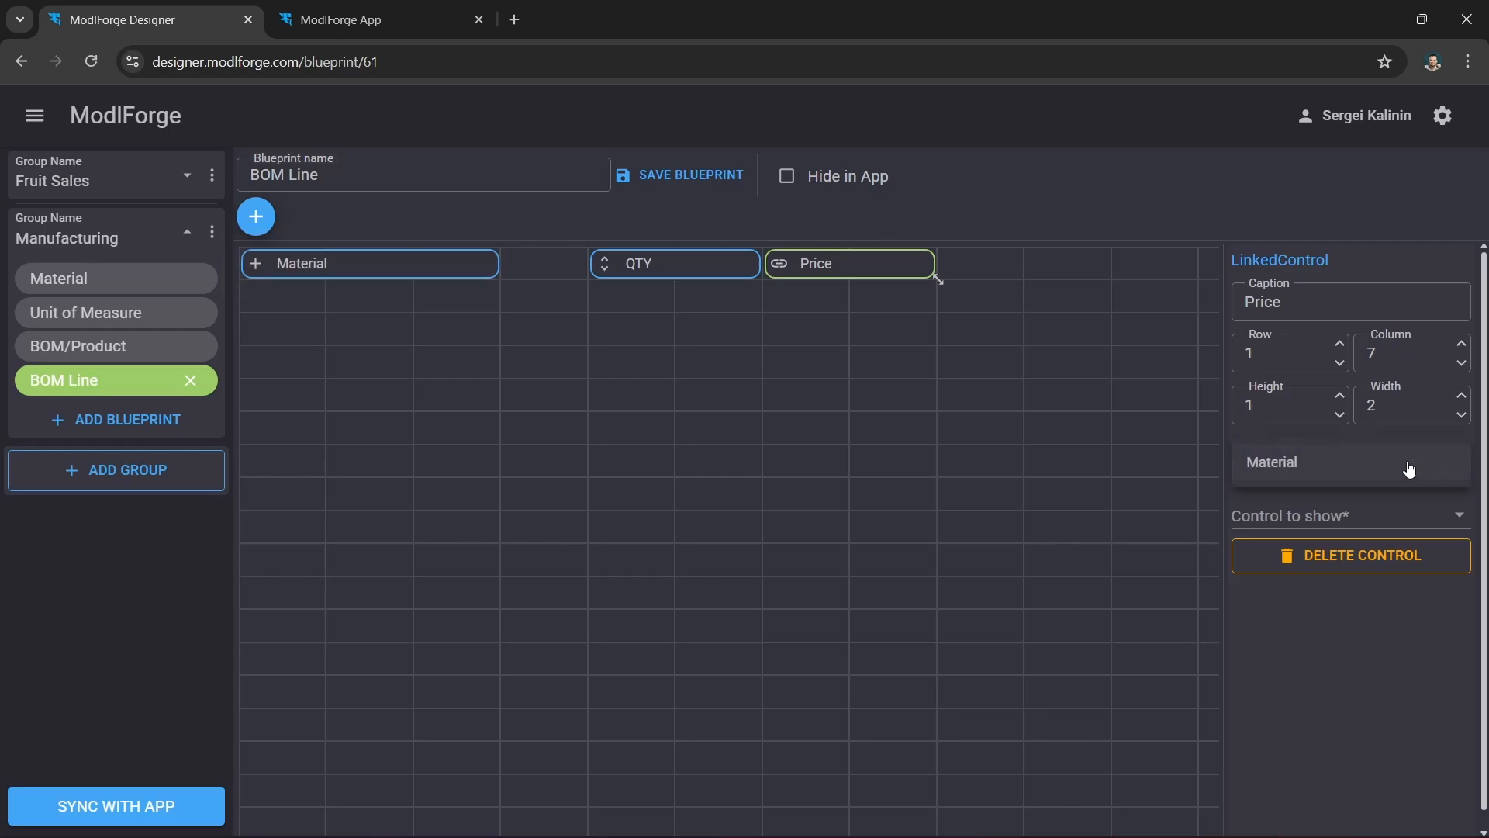
{"action": "left_click", "coordinate": [1289, 465]}
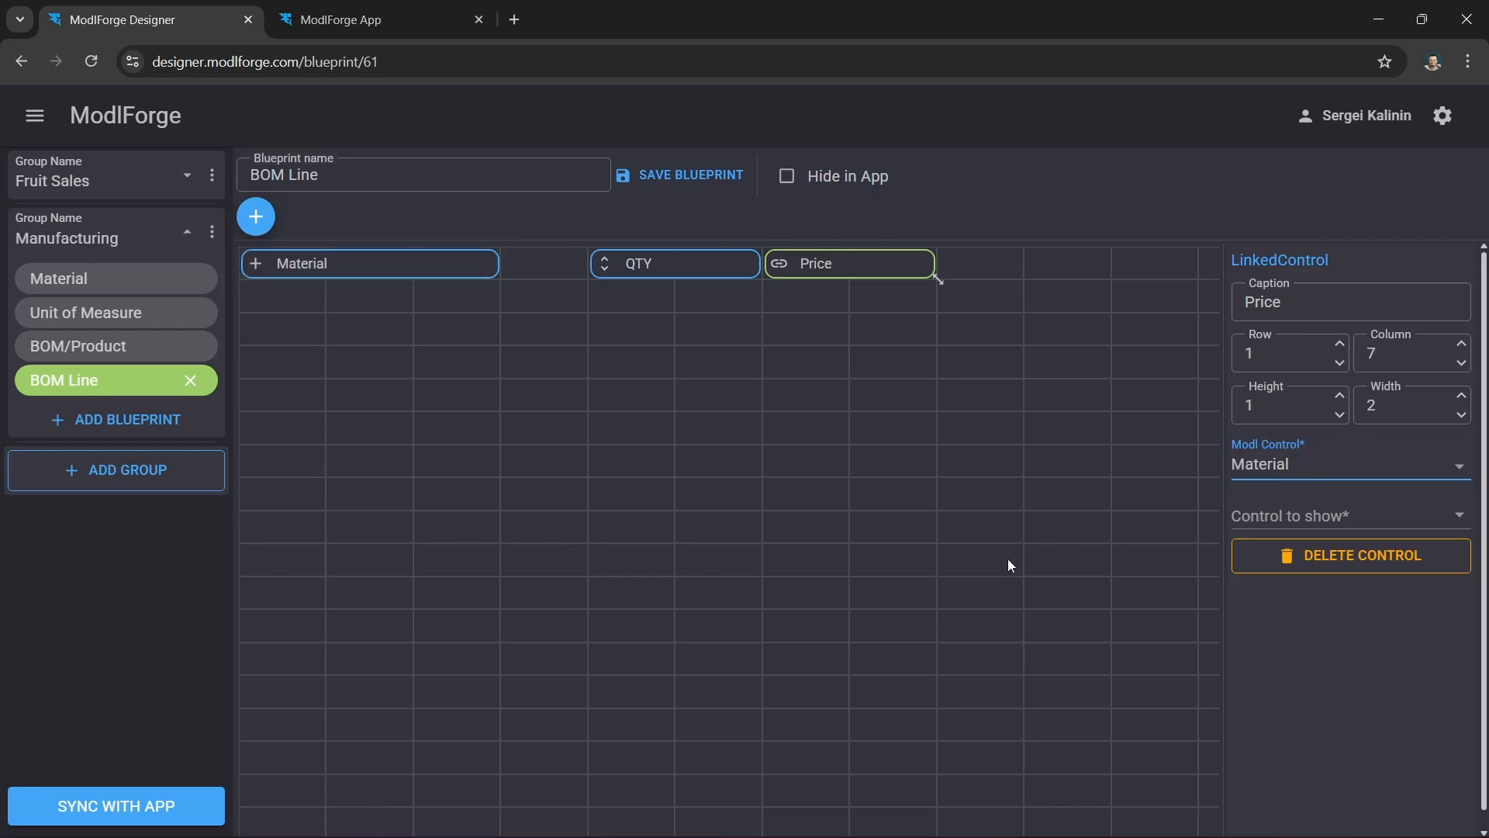
{"action": "left_click", "coordinate": [1455, 518]}
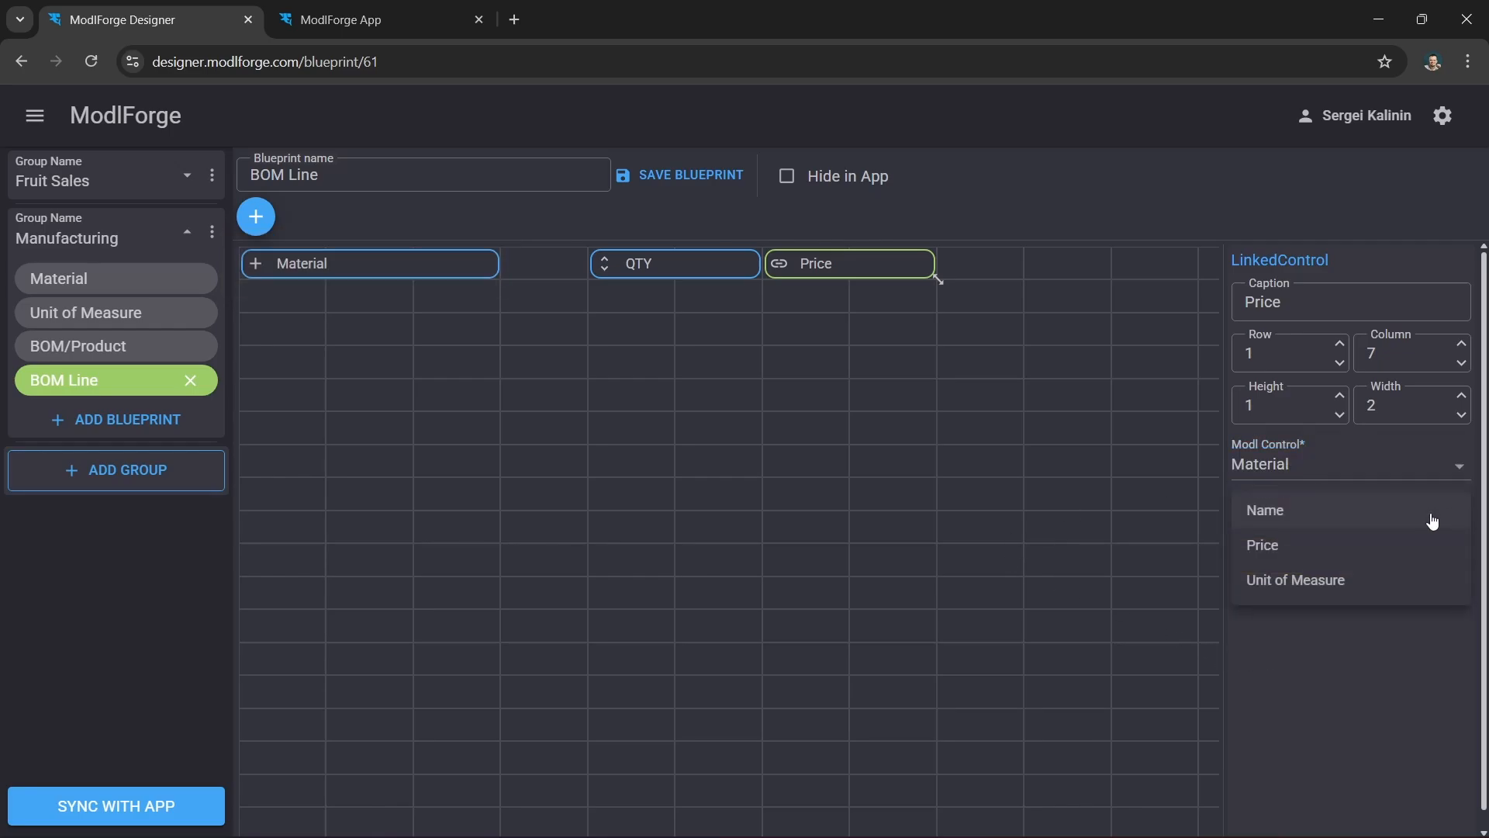
{"action": "left_click", "coordinate": [1272, 557]}
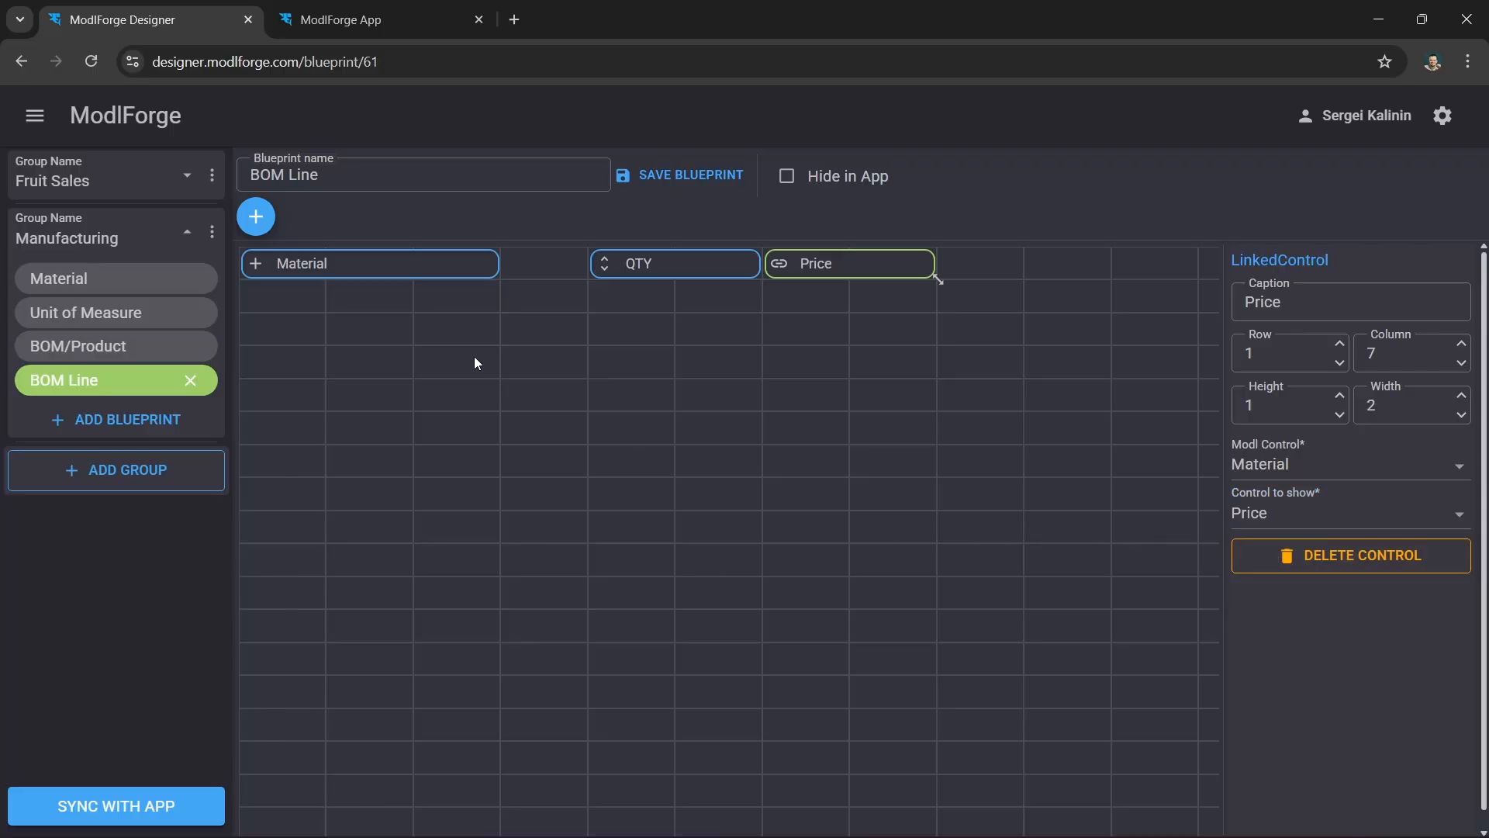
- Add a Computed control to the BOM Line blueprint in row 1, column 9, and caption it Total
{"action": "left_click", "coordinate": [256, 216]}
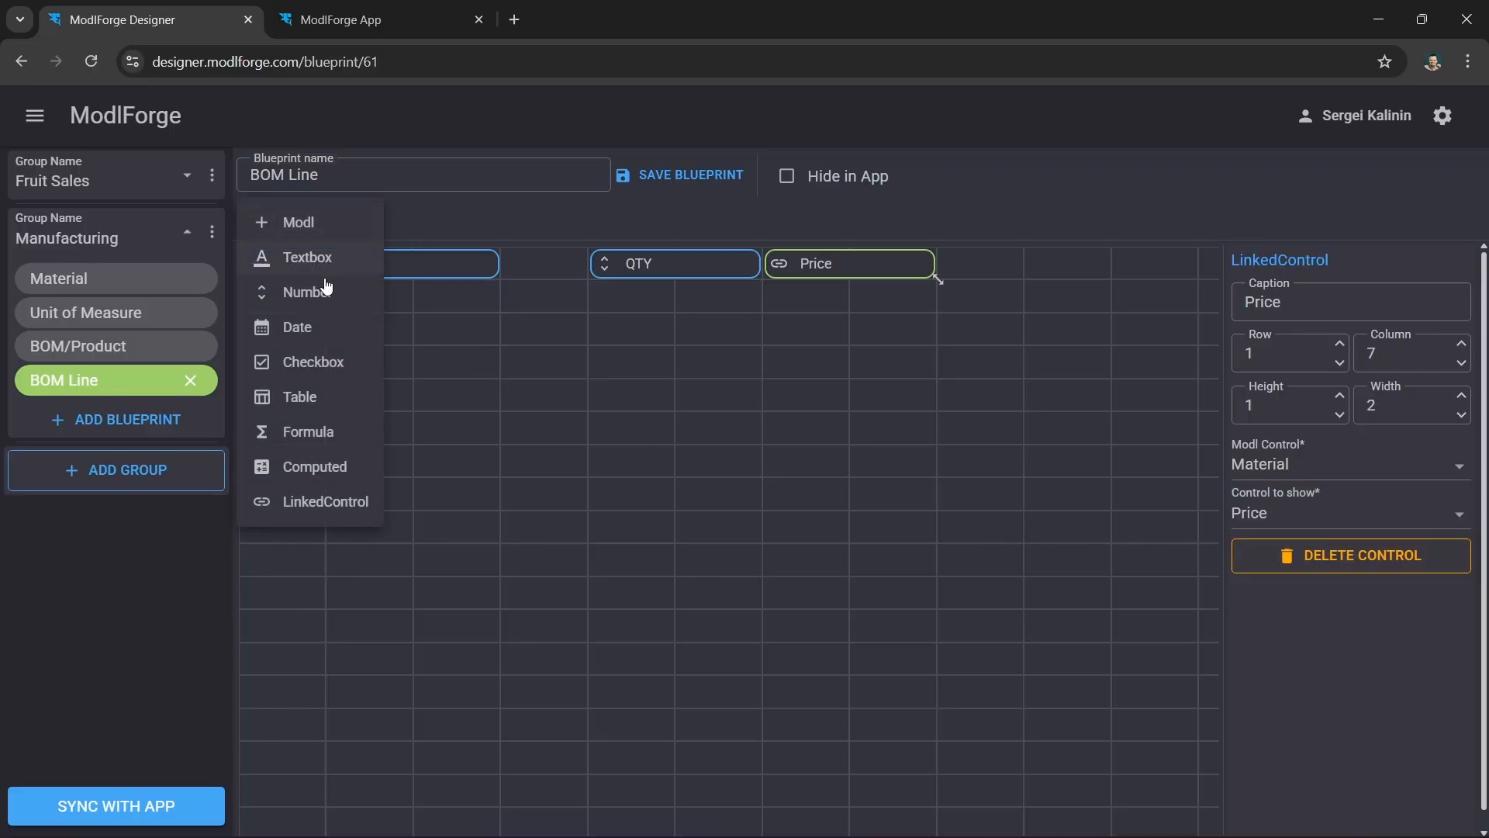
{"action": "left_click", "coordinate": [349, 475]}
{"action": "left_click_drag", "start_coordinate": [376, 266], "coordinate": [990, 276]}
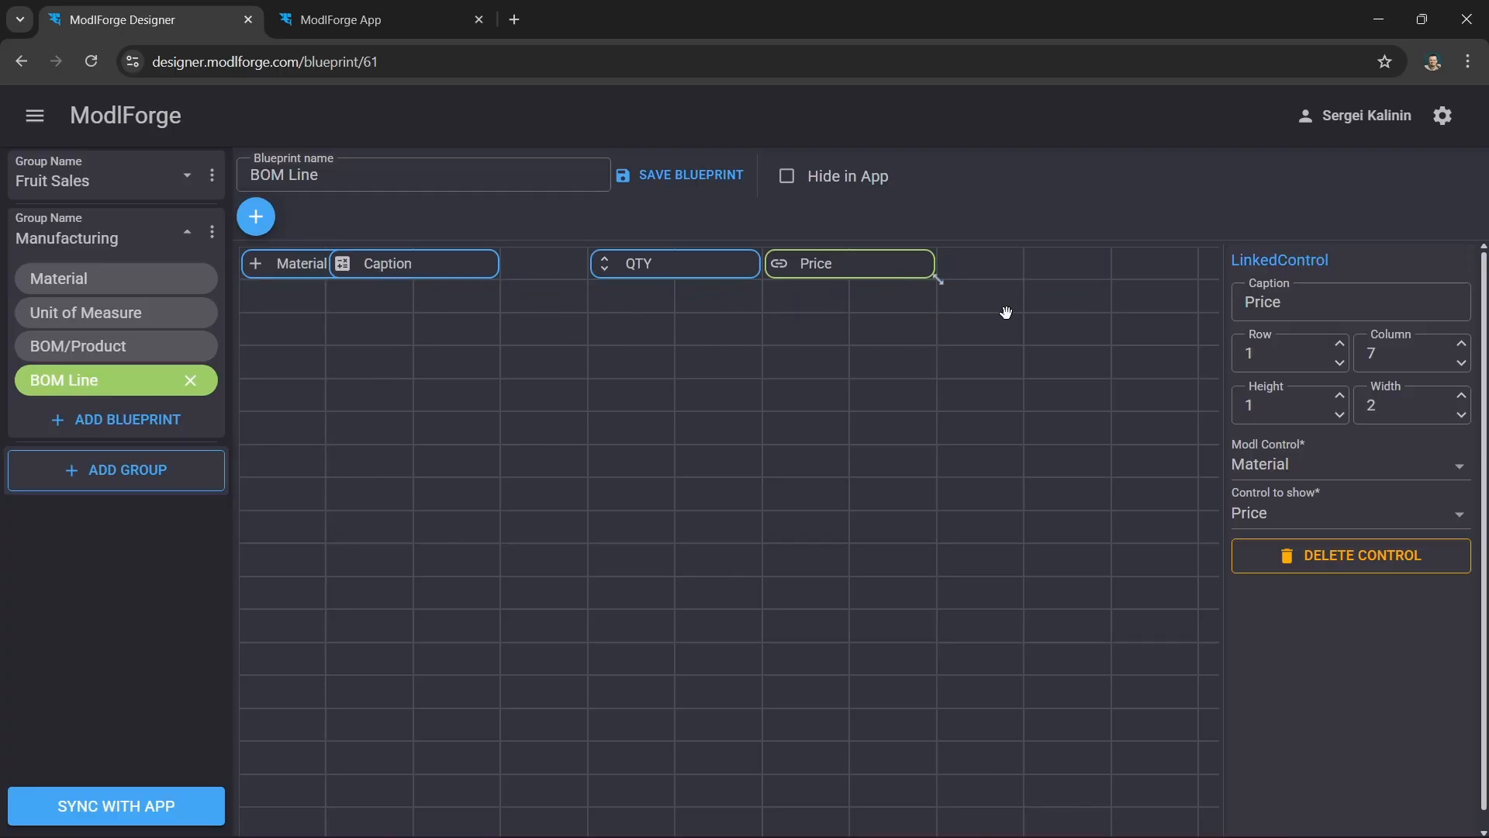
{"action": "double_click", "coordinate": [1361, 307]}
{"action": "key", "text": "BackSpace"}
{"action": "type", "text": "Total"}
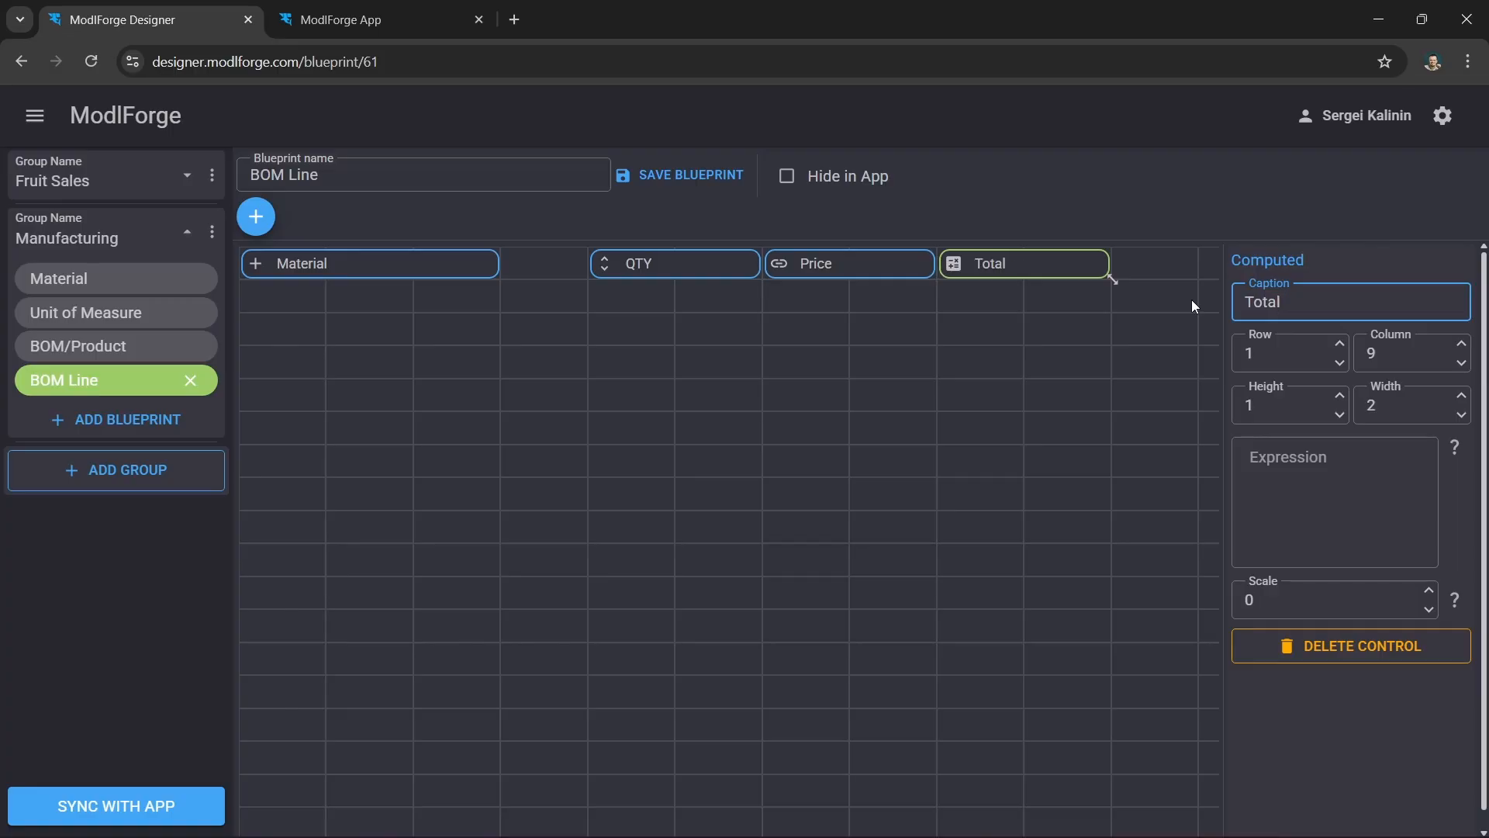
- Set the Total control's expression to [Material.Price]*[QTY] and its scale to 2
{"action": "left_click", "coordinate": [1293, 469]}
{"action": "type", "text": "["}
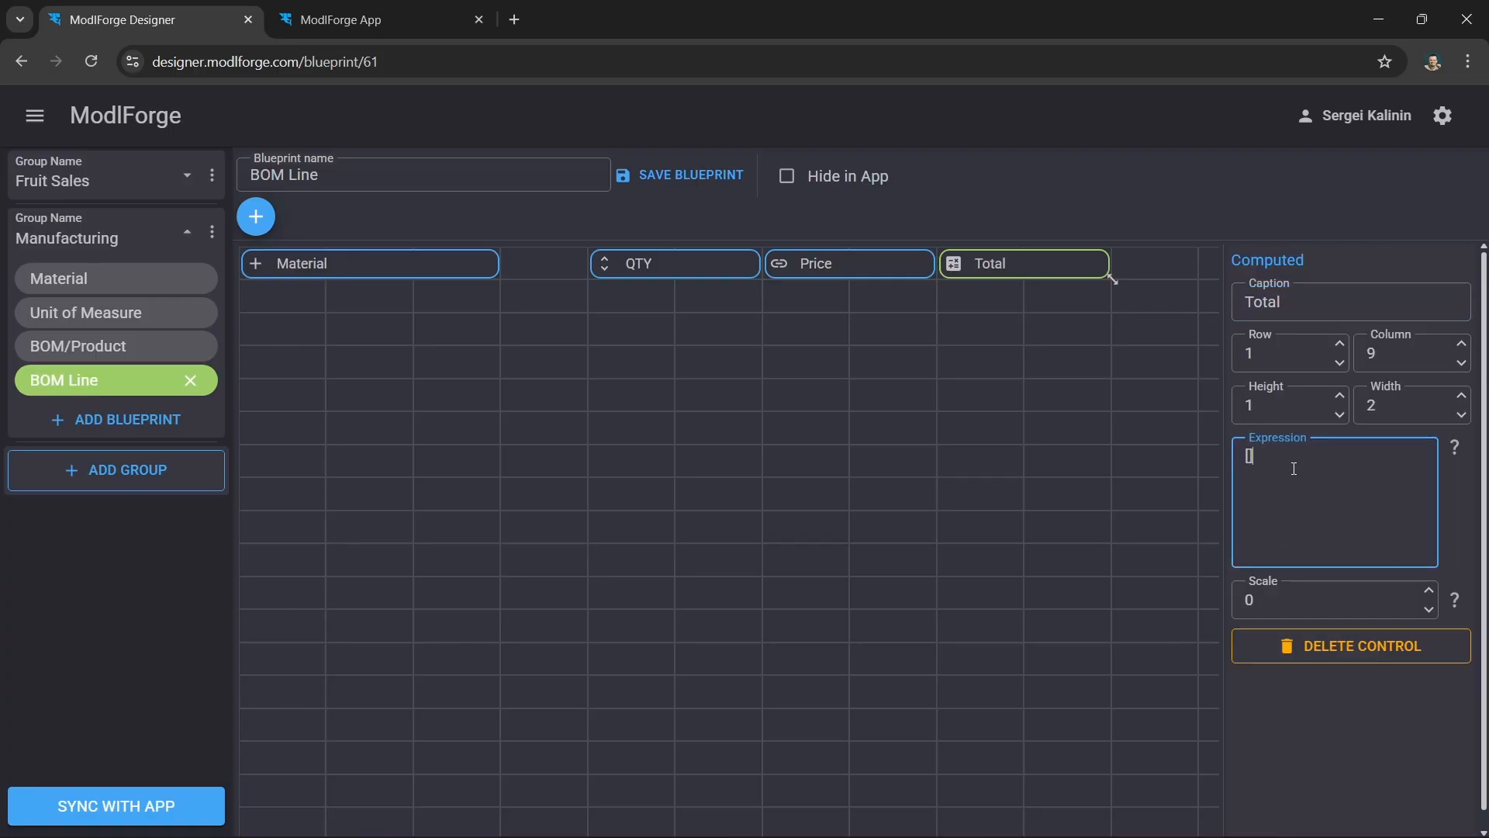
{"action": "type", "text": "Material.Price]*[QTY"}
{"action": "left_click", "coordinate": [1104, 545]}
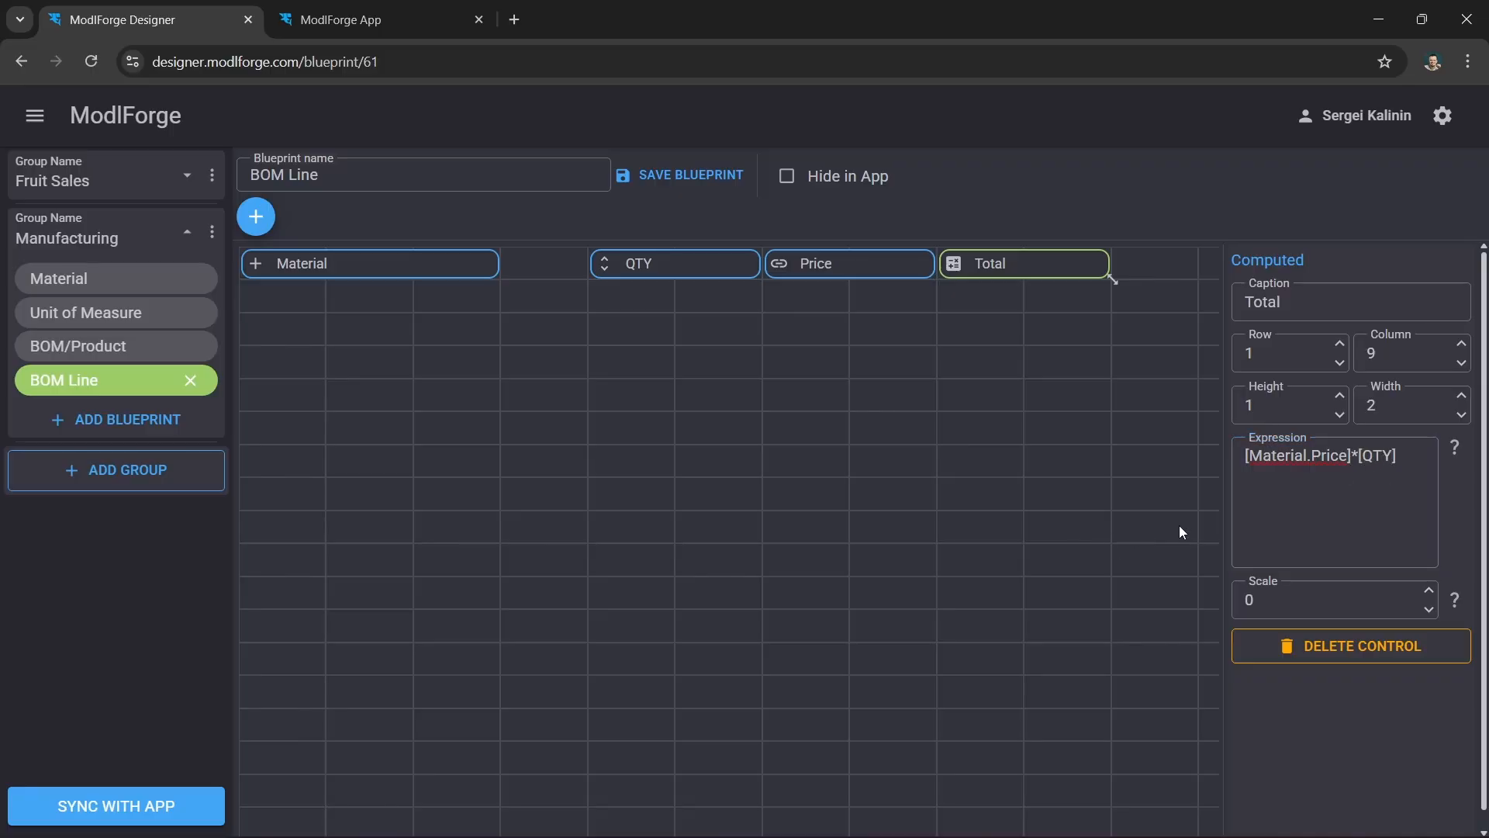
{"action": "left_click", "coordinate": [1428, 589]}
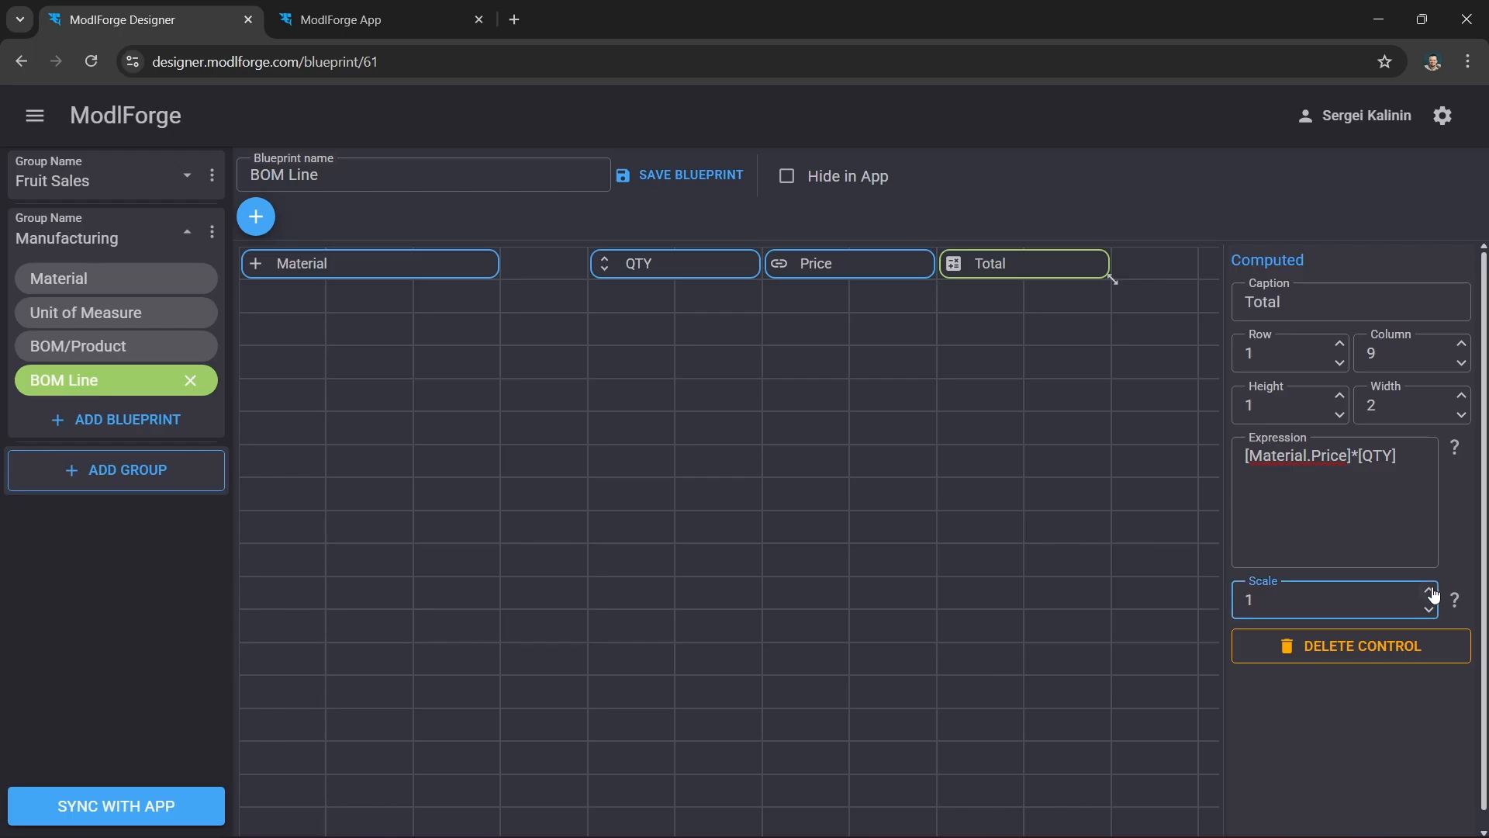
{"action": "left_click", "coordinate": [1428, 590]}
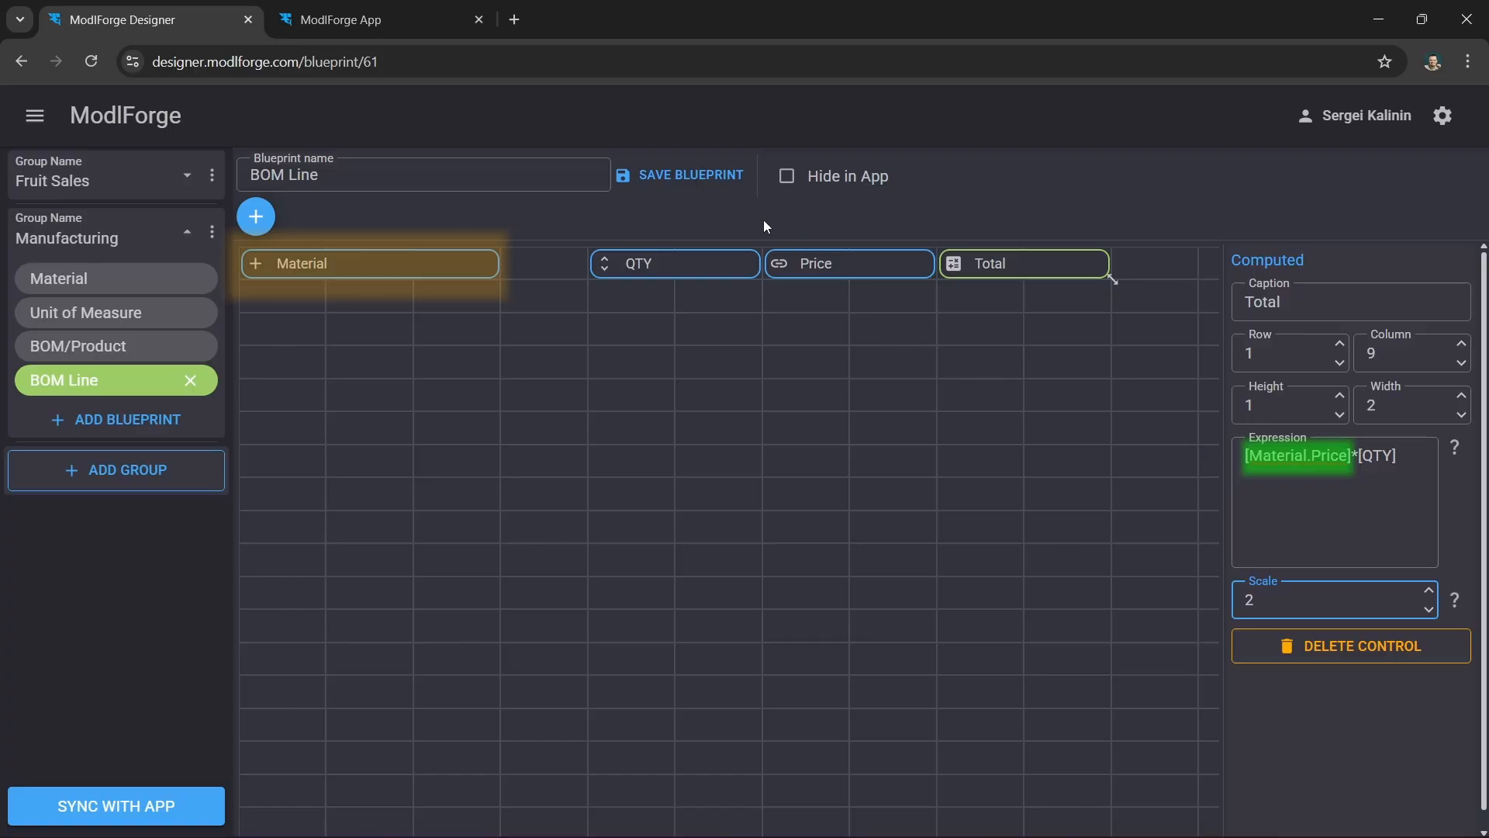
- Save the BOM Line blueprint and reopen the BOM/Product blueprint
{"action": "left_click", "coordinate": [683, 174]}
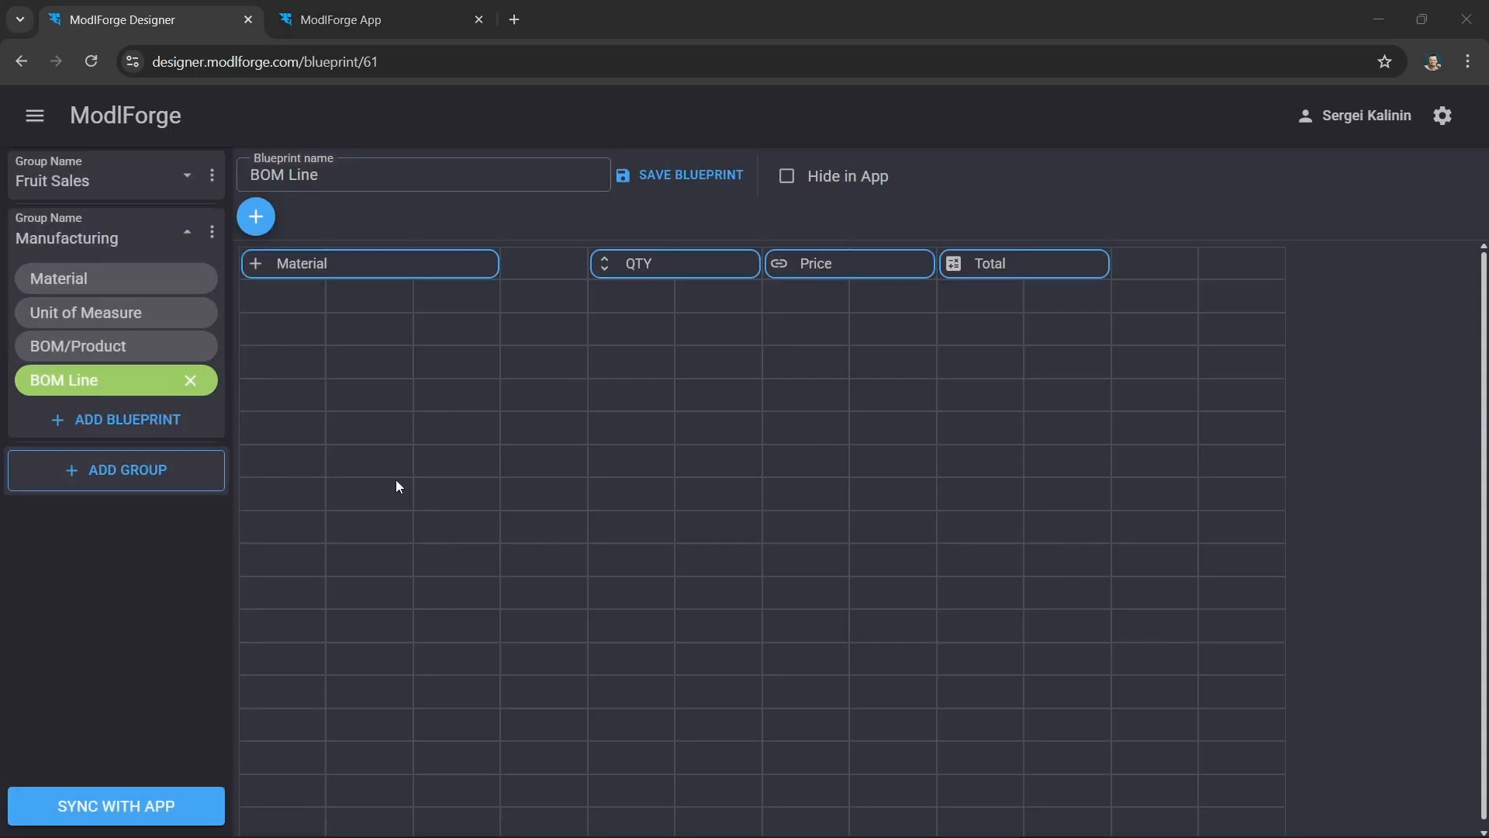
{"action": "left_click", "coordinate": [118, 346]}
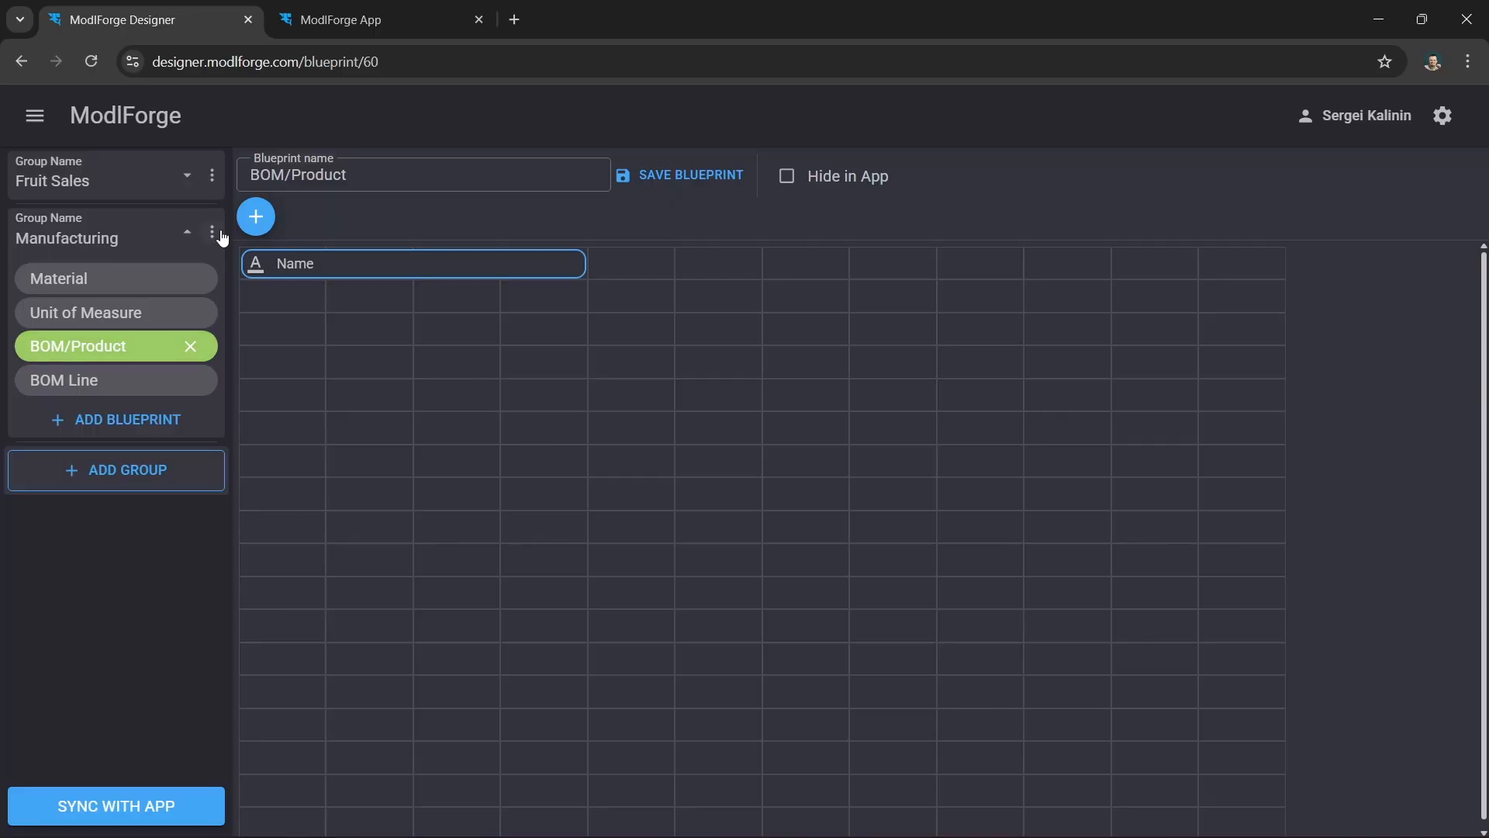
- Add a Table control to the BOM/Product blueprint at row 3, column 1, sized 7 by 7 cells, and caption it BOM
{"action": "left_click", "coordinate": [256, 221]}
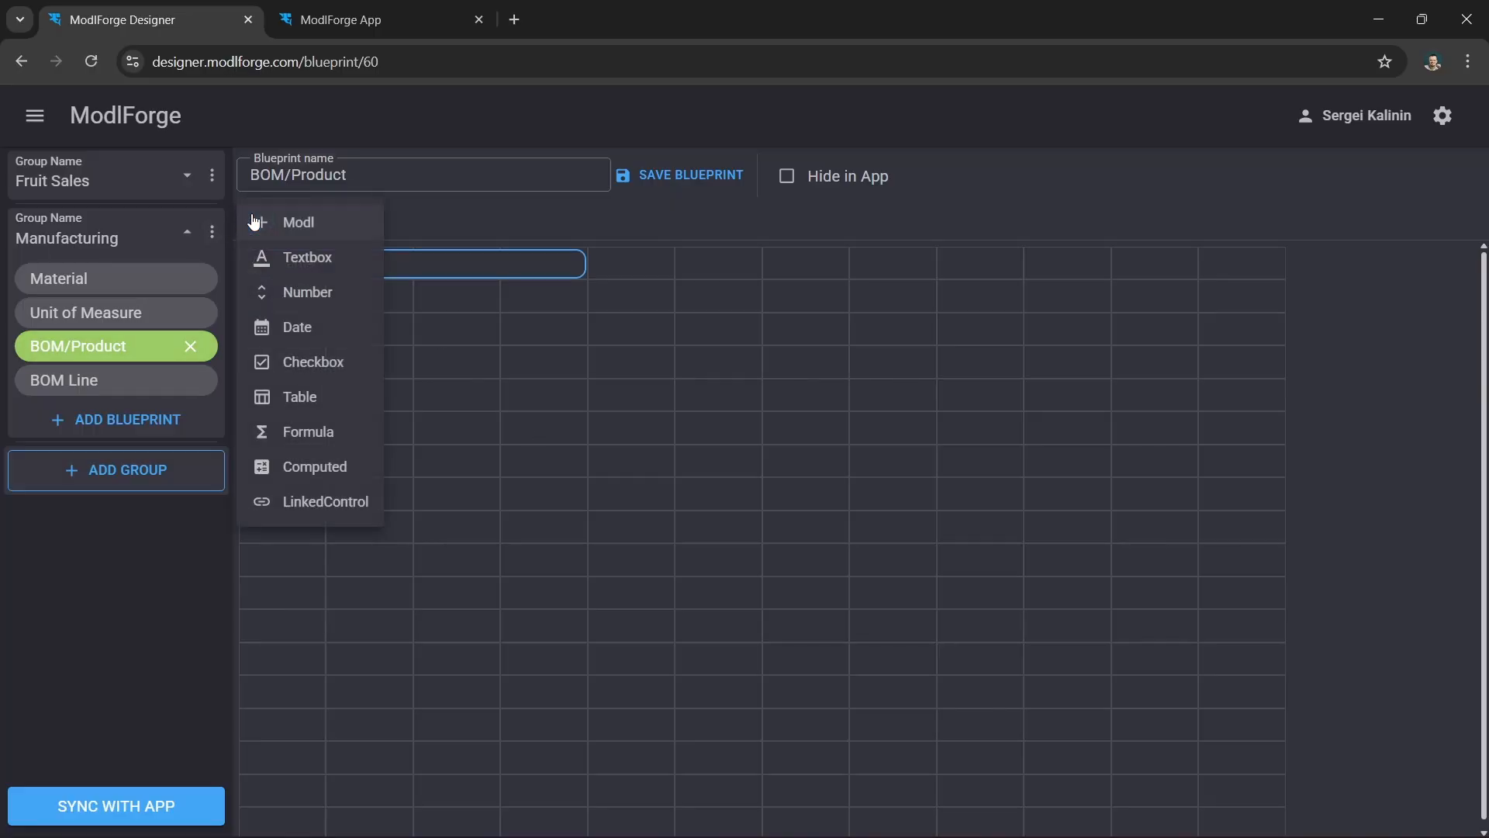
{"action": "left_click", "coordinate": [342, 408]}
{"action": "left_click_drag", "start_coordinate": [409, 267], "coordinate": [322, 334]}
{"action": "left_click_drag", "start_coordinate": [589, 445], "coordinate": [805, 532]}
{"action": "double_click", "coordinate": [1333, 300]}
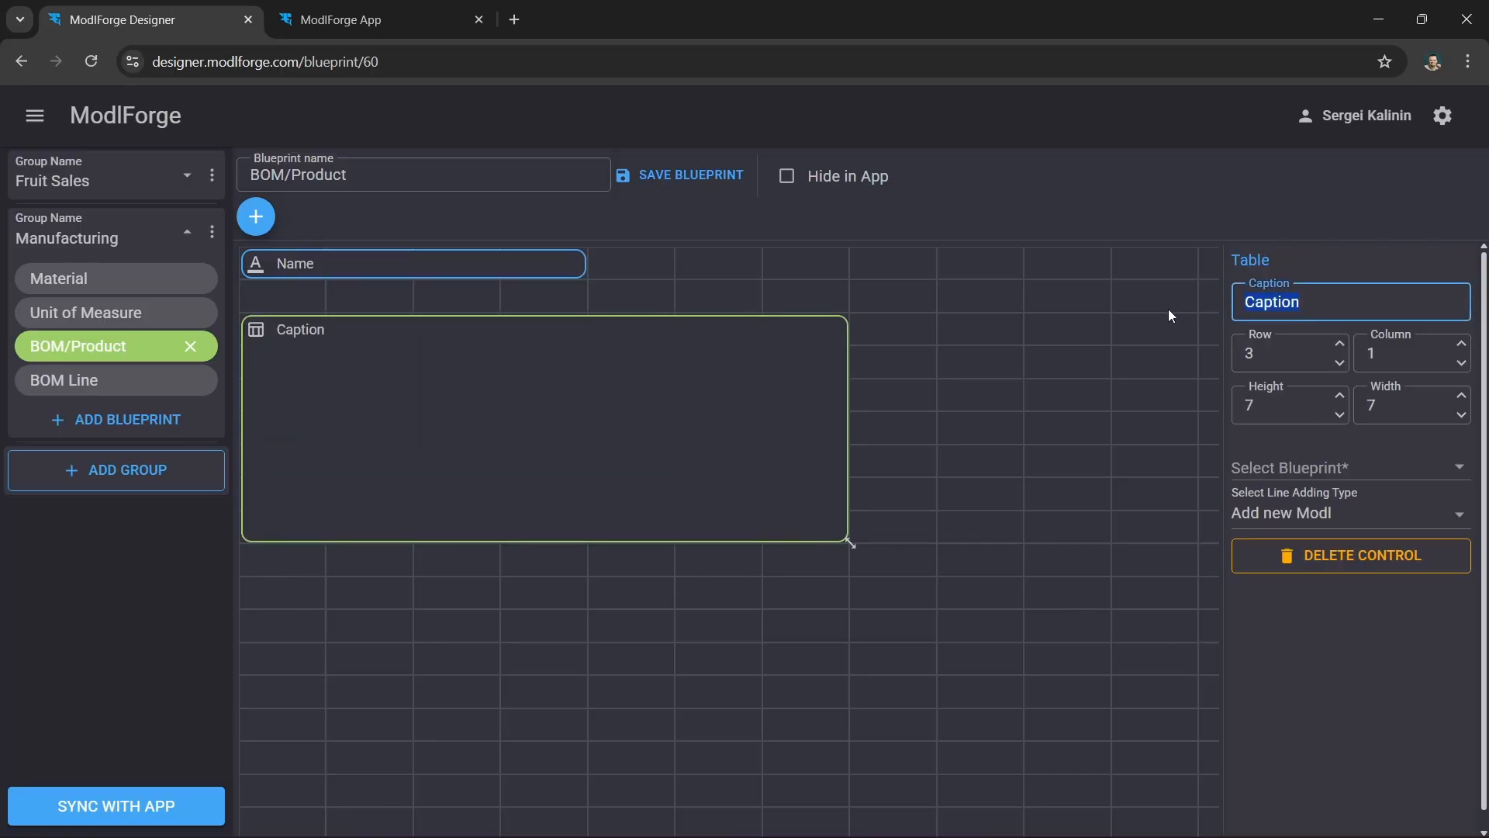
{"action": "type", "text": "BOM"}
- Link the BOM table to the Manufacturing - BOM Line blueprint
{"action": "left_click", "coordinate": [1459, 469]}
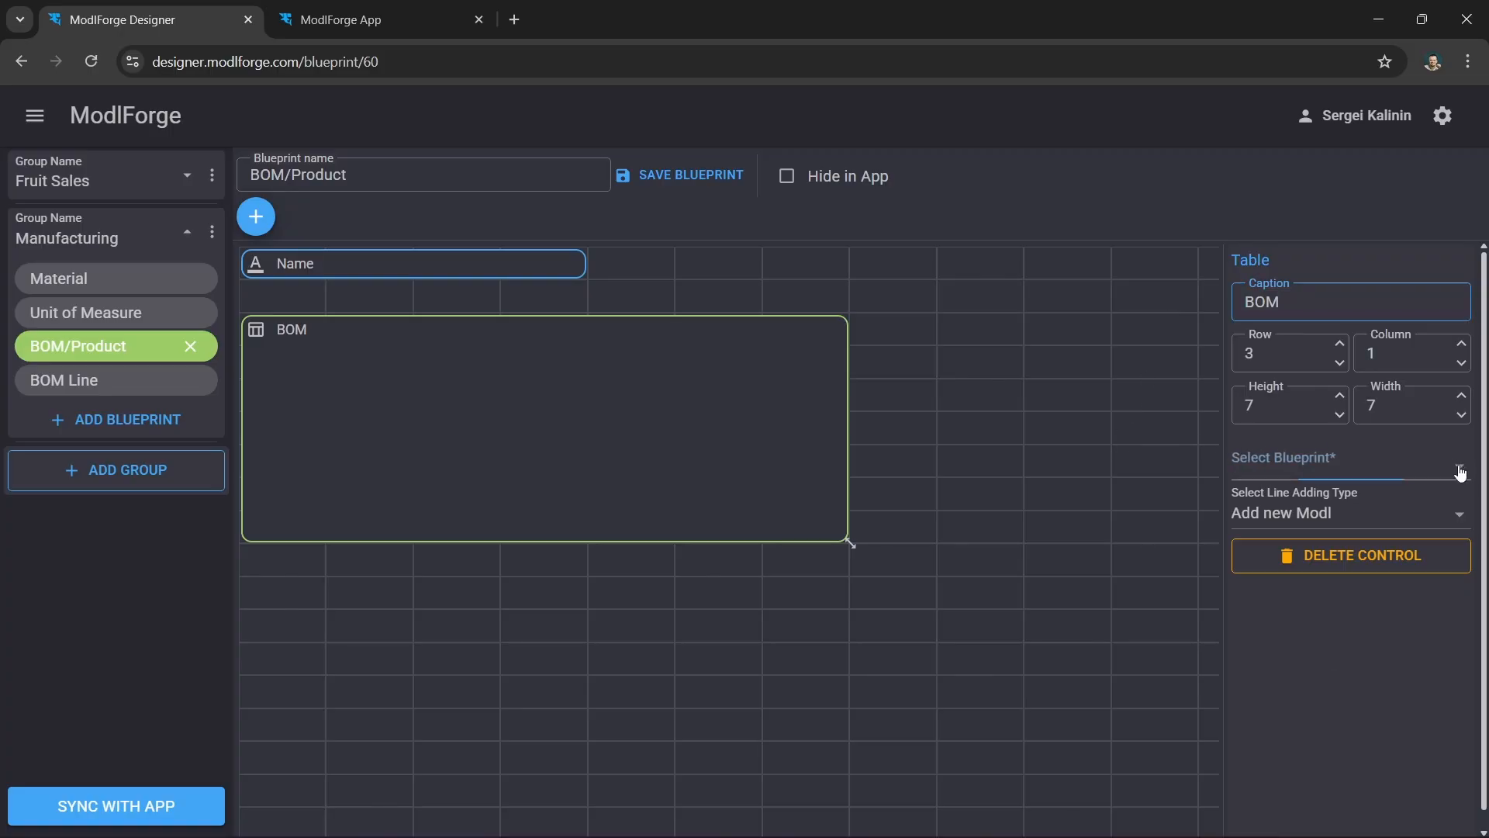
{"action": "scroll", "coordinate": [1402, 574], "scroll_direction": "down", "scroll_amount": 2}
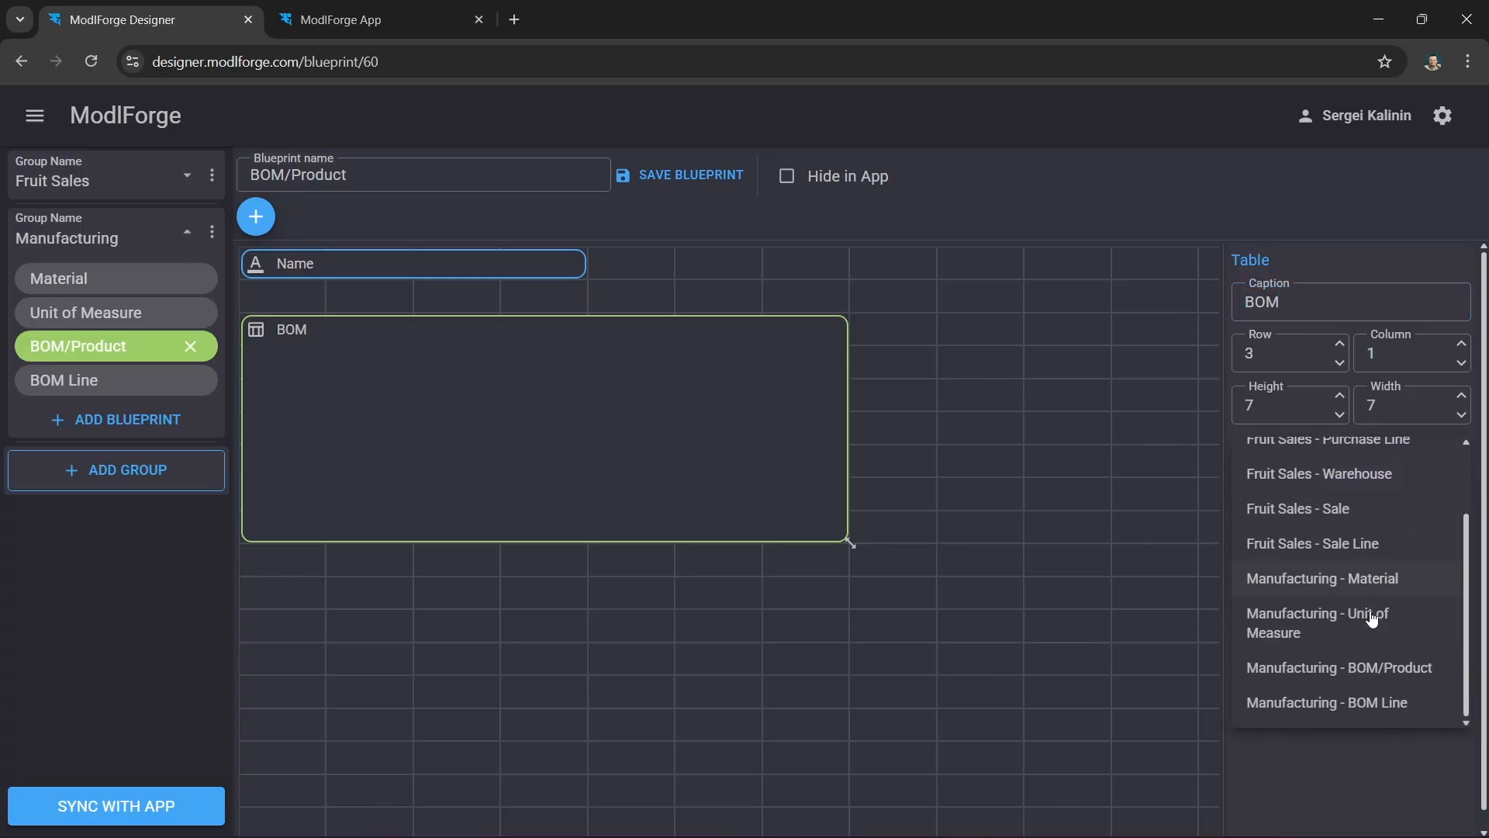
{"action": "left_click", "coordinate": [1411, 706]}
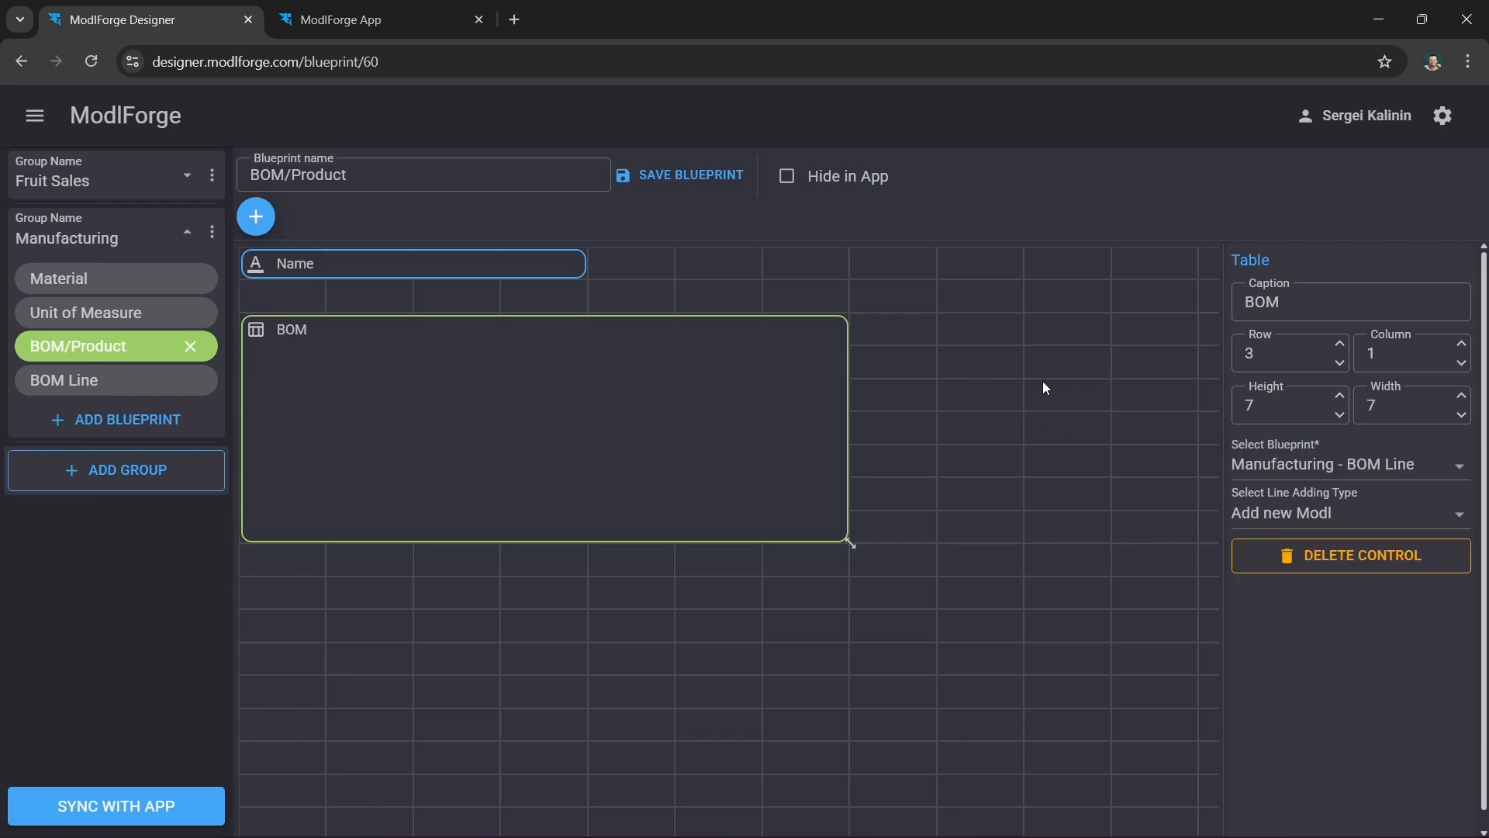
- Add a Number control at row 11, column 1, with width 3, captioned Assembly Cost and with scale 2
{"action": "left_click", "coordinate": [256, 216]}
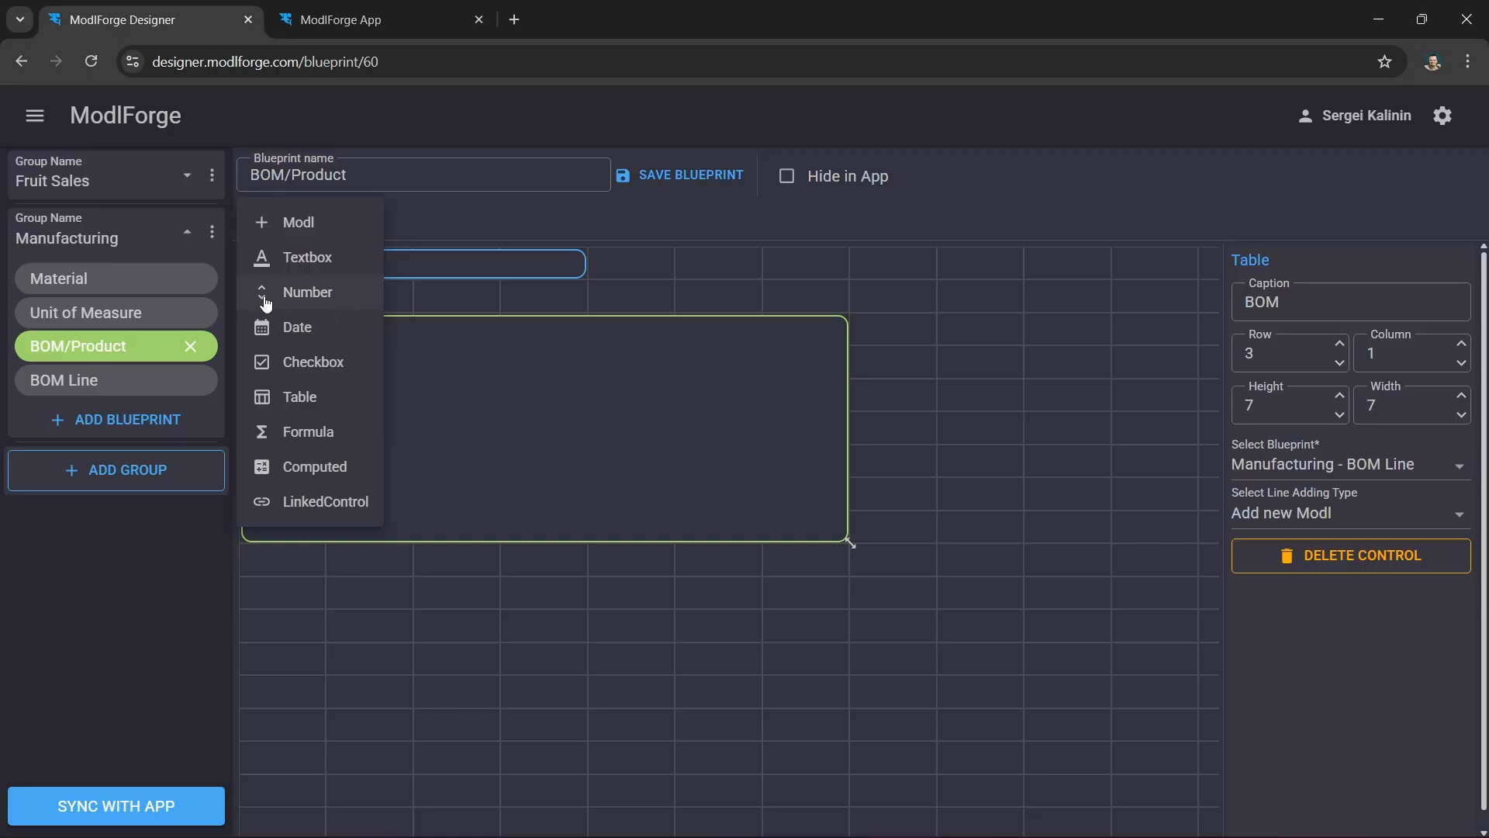
{"action": "left_click", "coordinate": [349, 300]}
{"action": "left_click_drag", "start_coordinate": [388, 266], "coordinate": [297, 600]}
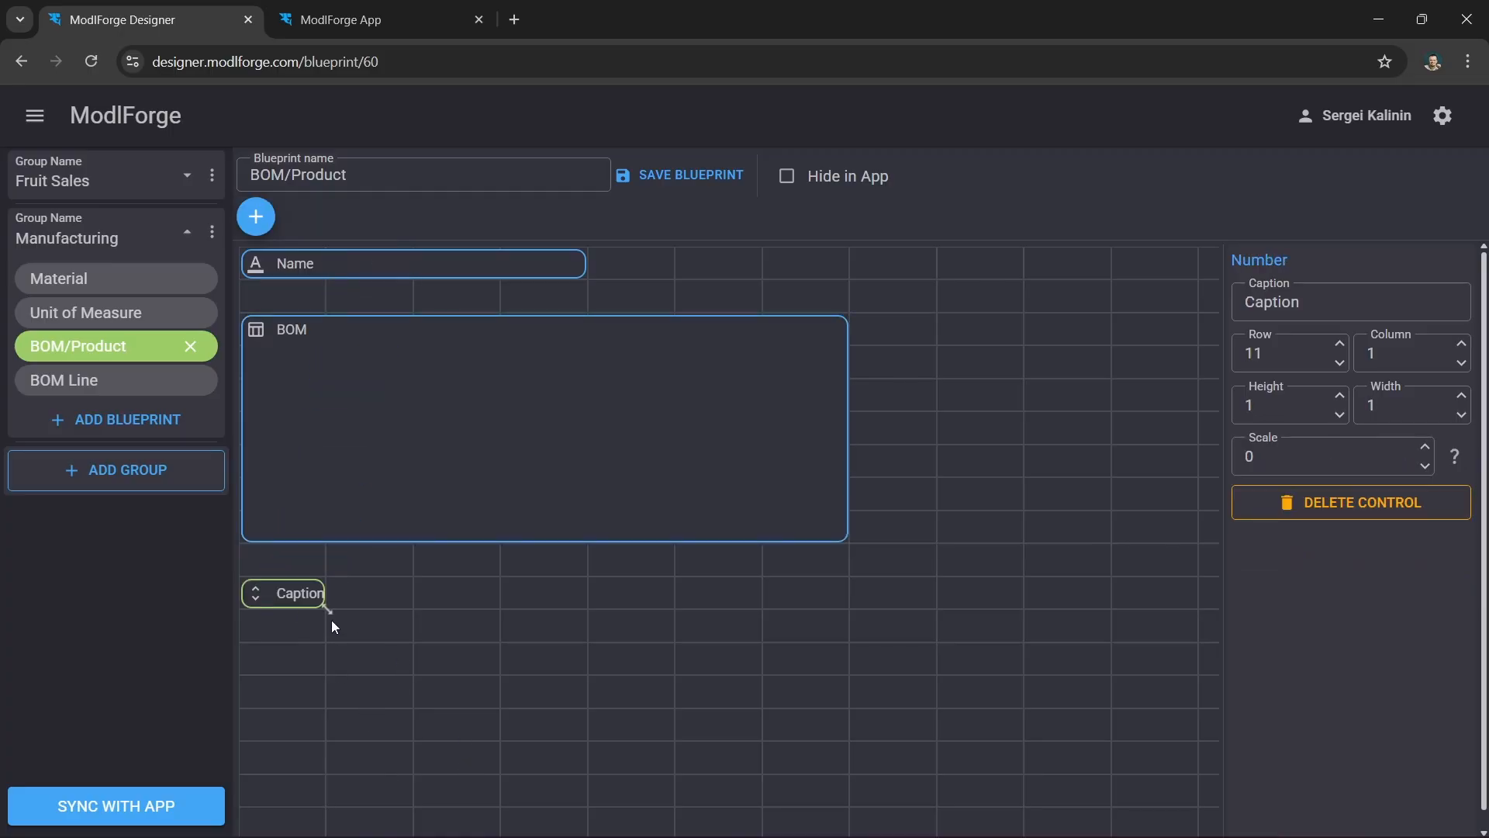
{"action": "left_click", "coordinate": [1334, 302]}
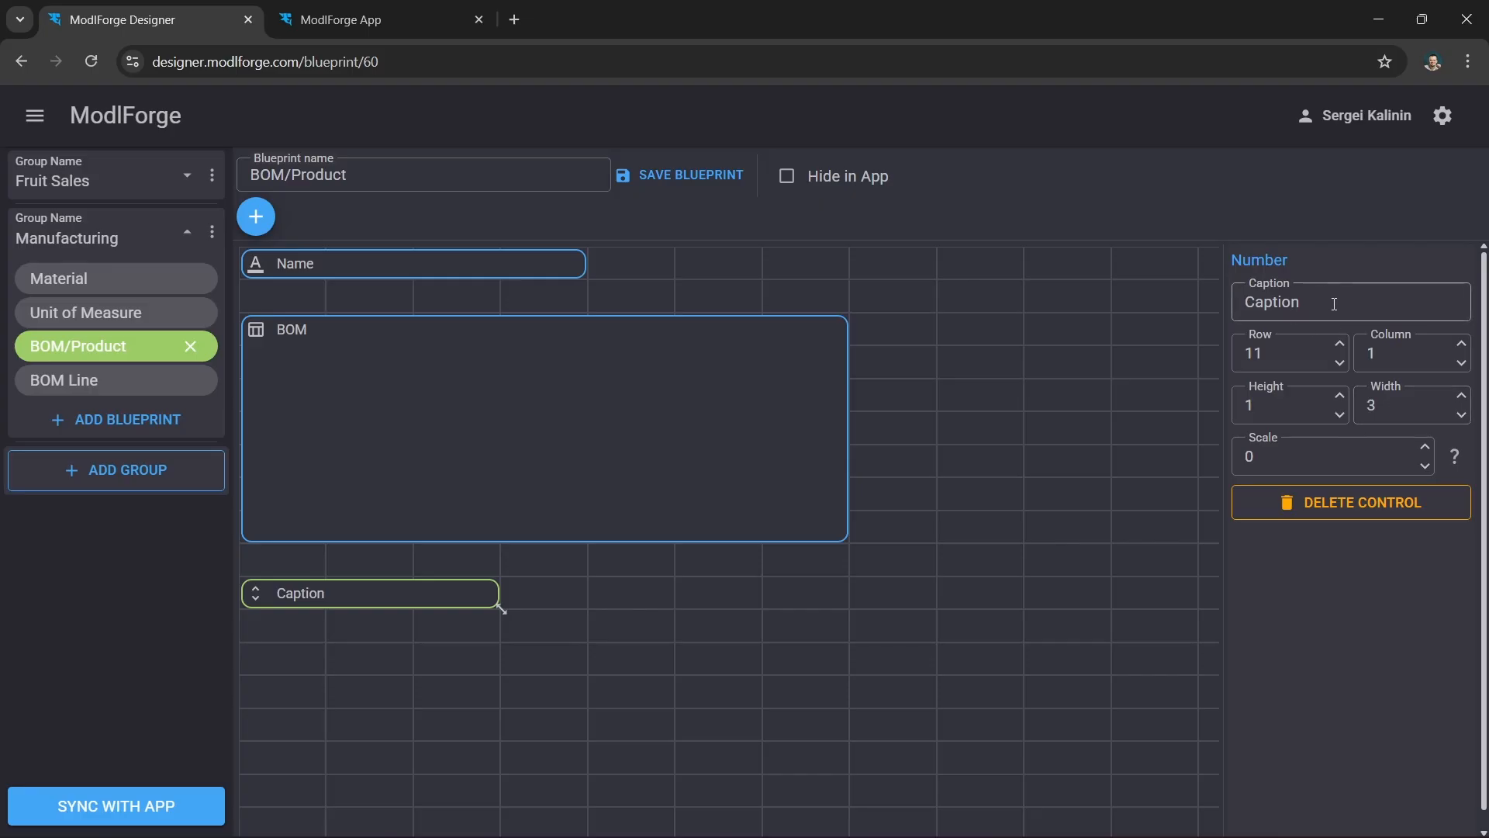
{"action": "key", "text": "ctrl+a"}
{"action": "type", "text": "Assembly Cost"}
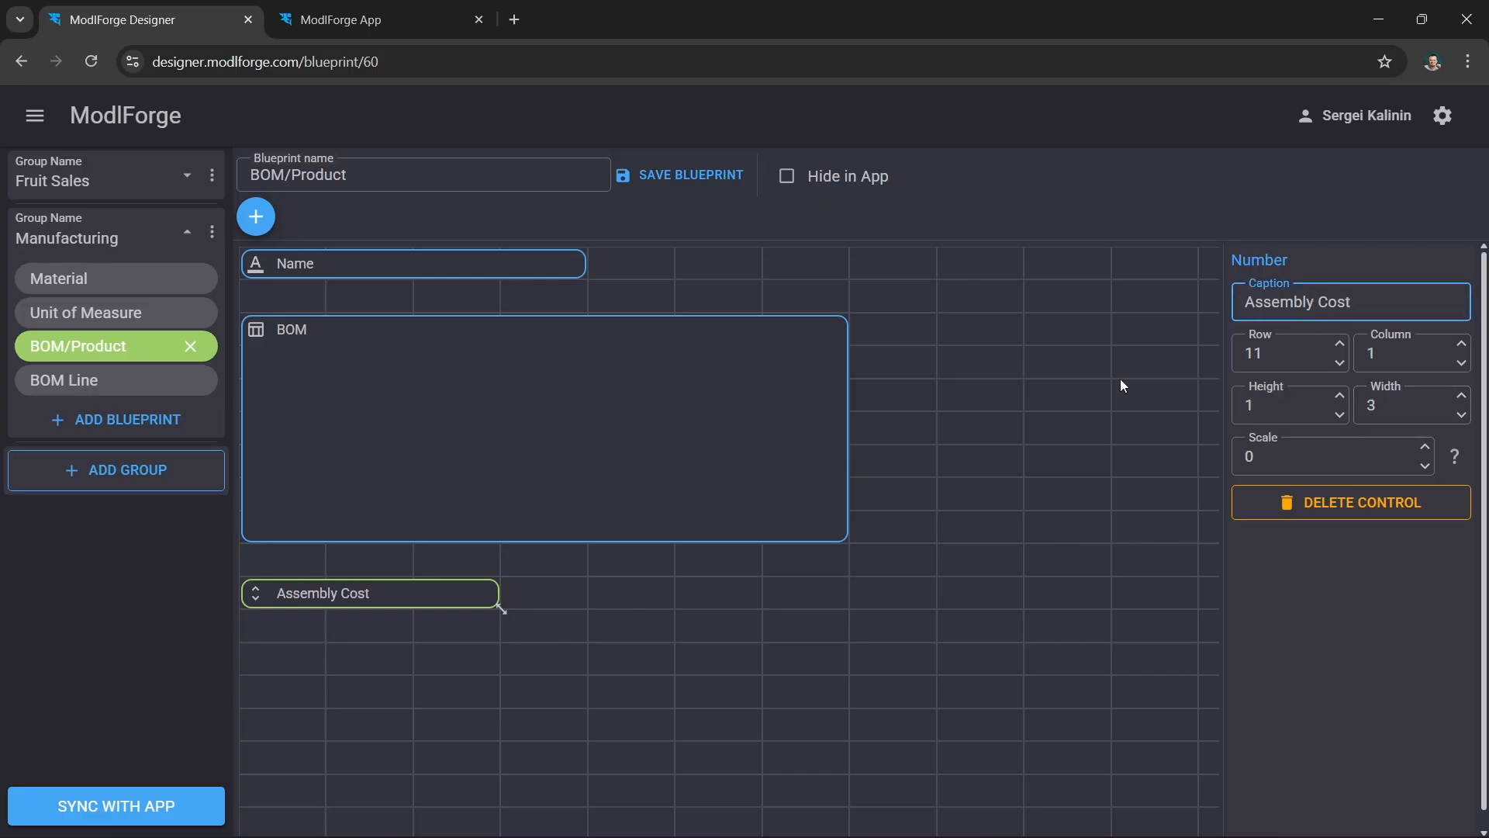
{"action": "left_click", "coordinate": [1425, 449]}
{"action": "left_click", "coordinate": [1425, 448]}
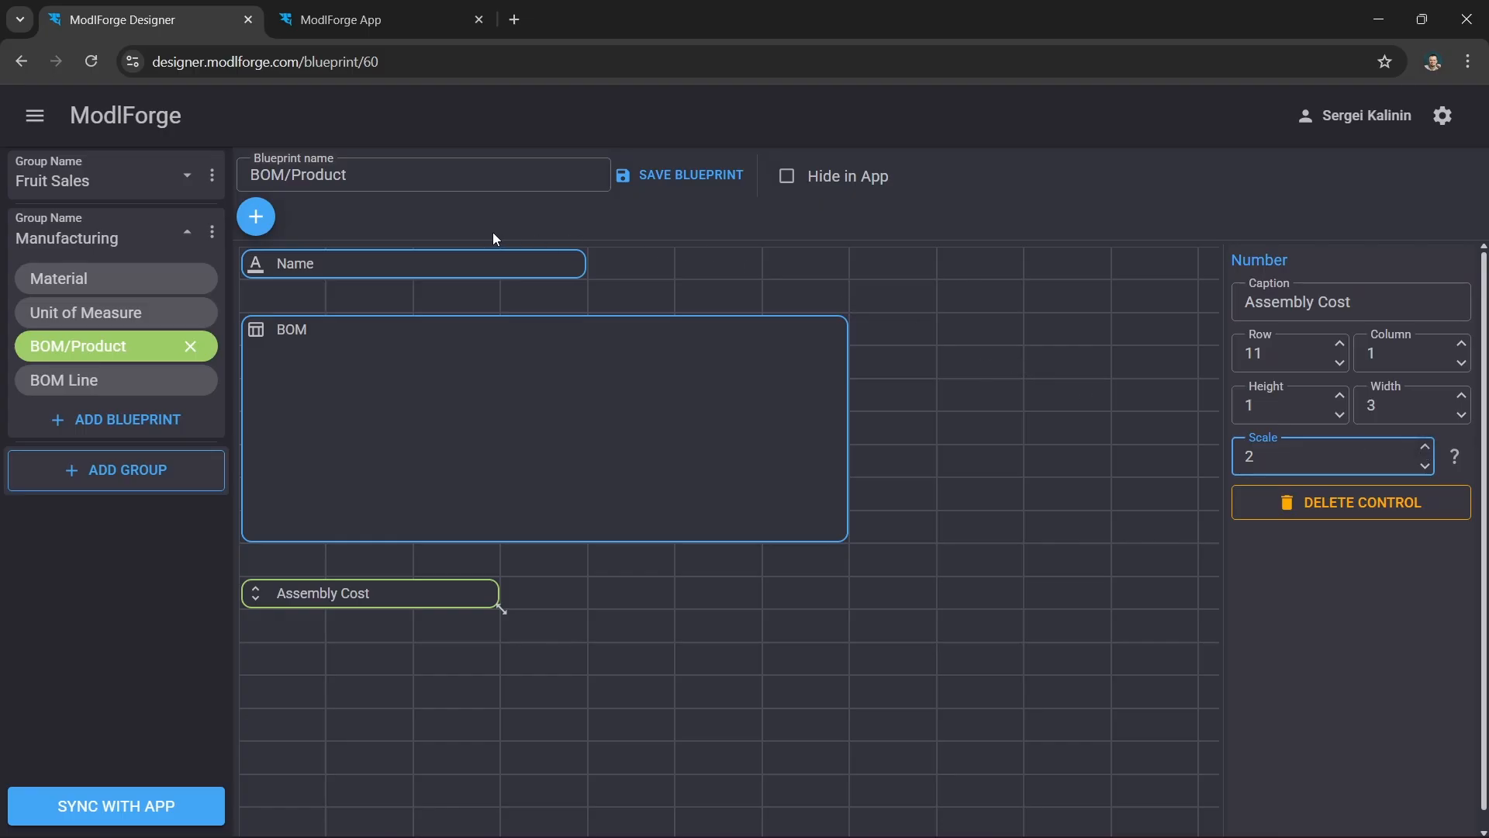
- Add a Computed control at row 13, column 1, with width 3, and caption it Total
{"action": "left_click", "coordinate": [268, 221]}
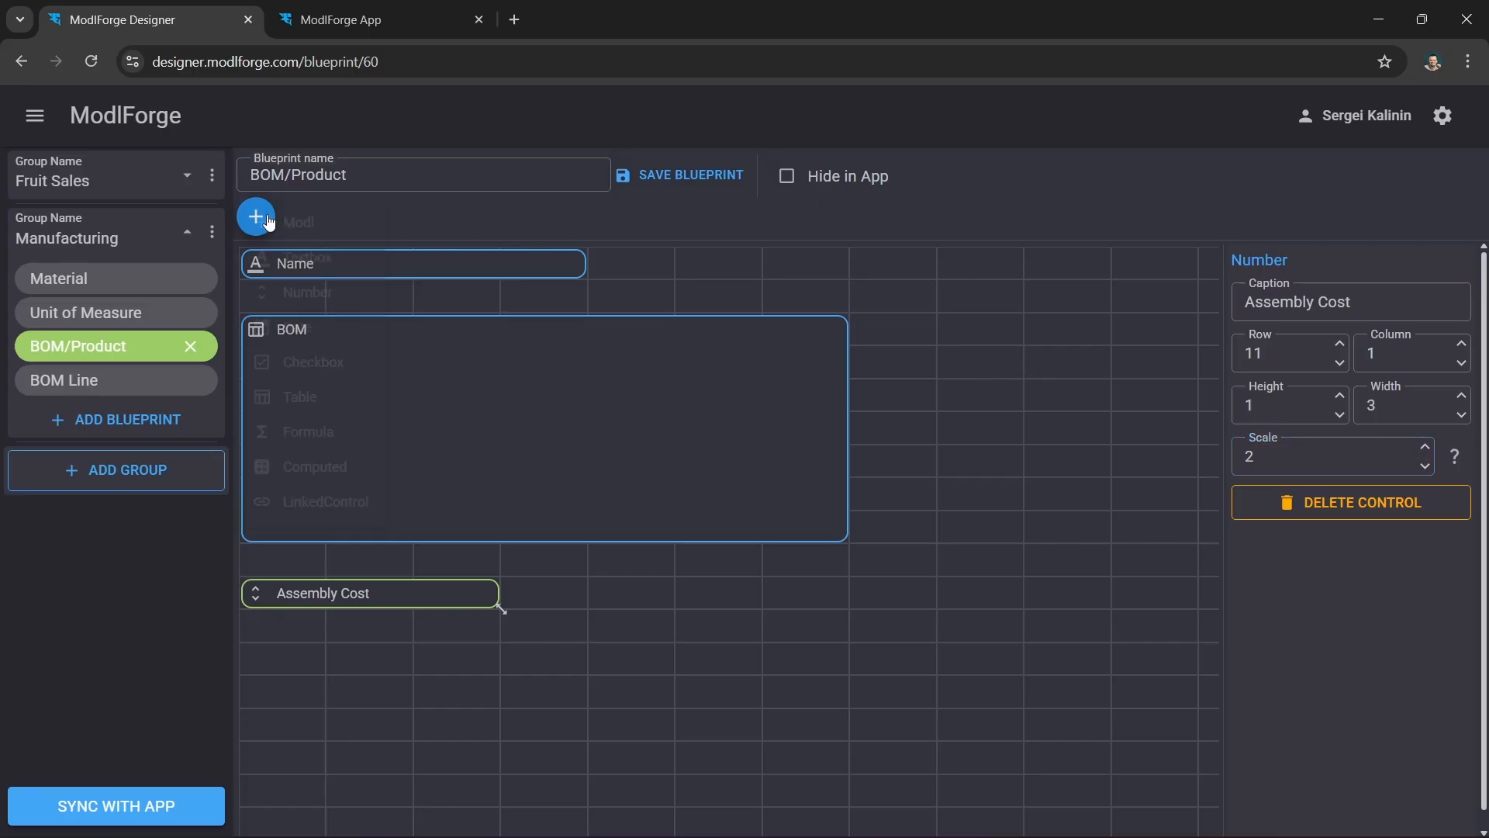
{"action": "left_click", "coordinate": [344, 472]}
{"action": "left_click_drag", "start_coordinate": [393, 265], "coordinate": [306, 659]}
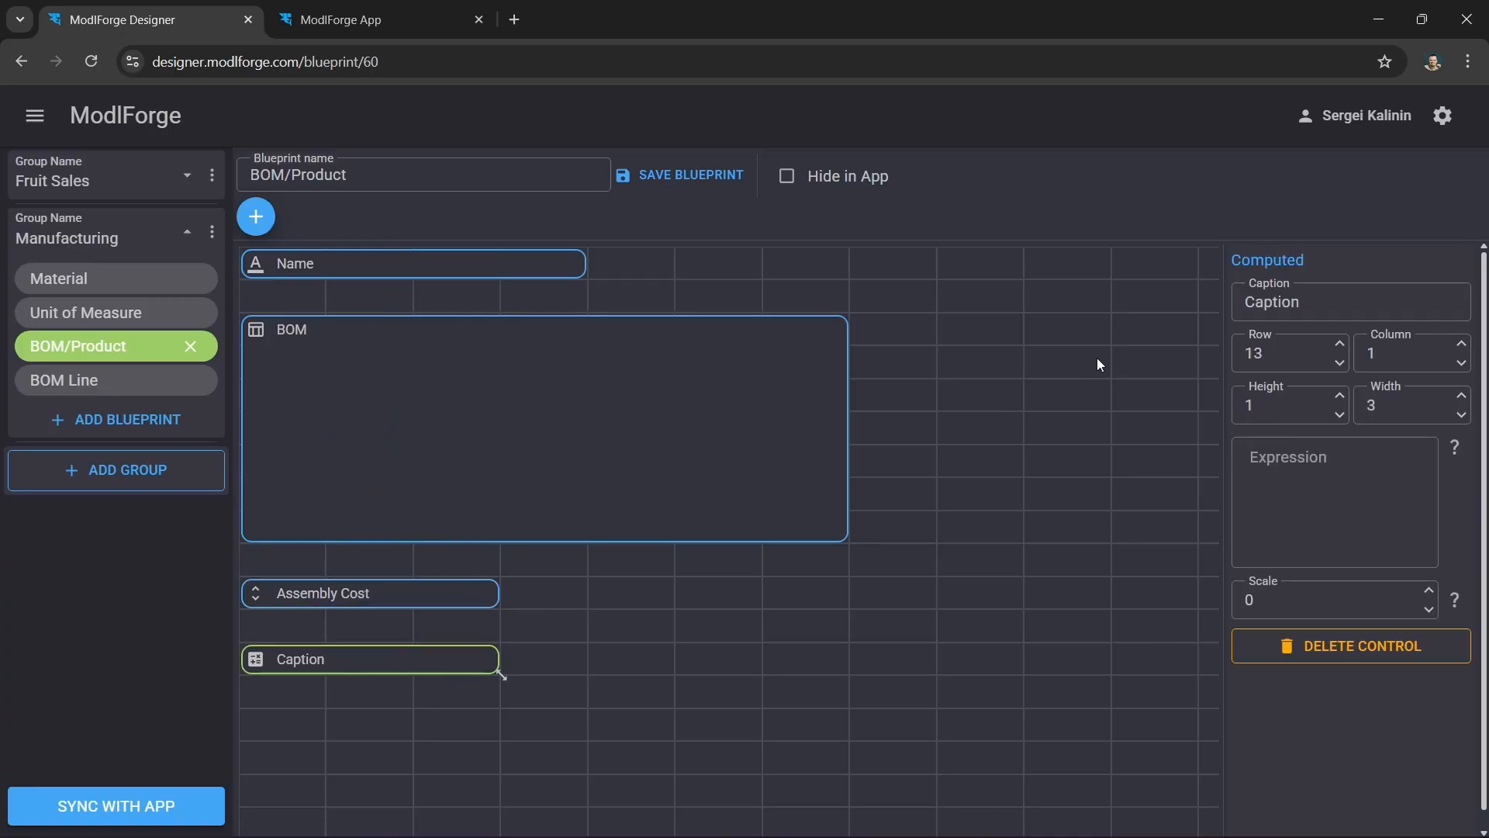
{"action": "left_click_drag", "start_coordinate": [1311, 302], "coordinate": [1202, 304]}
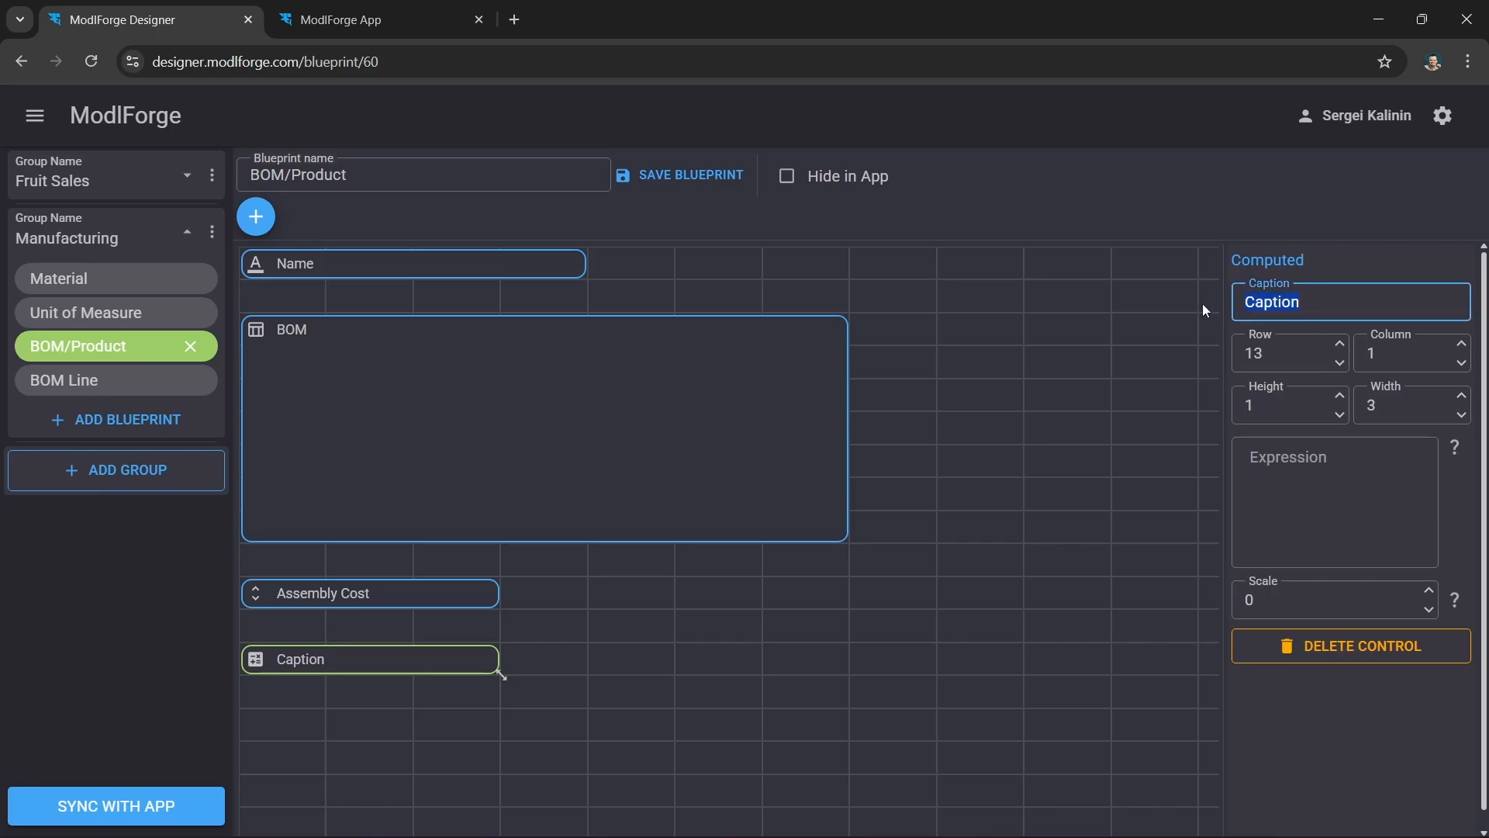
{"action": "type", "text": "Total"}
- Set the Total control's expression to SUM([BOM.Total])+[Assembly Cost] with scale 2, and save the BOM/Product blueprint
{"action": "left_click", "coordinate": [1319, 459]}
{"action": "type", "text": "SUM"}
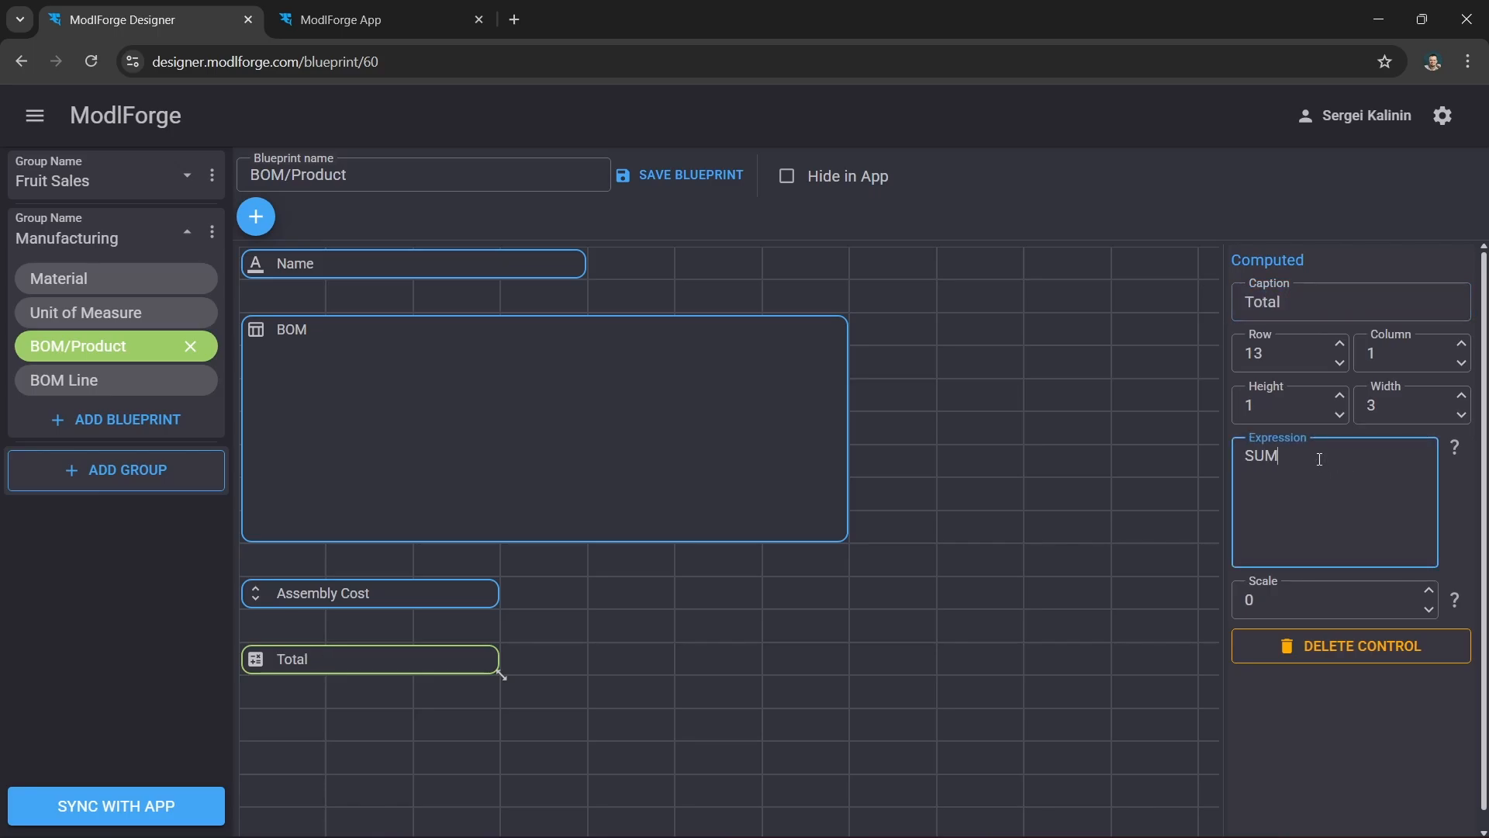
{"action": "type", "text": "()"}
{"action": "type", "text": "[BOM"}
{"action": "type", "text": ".Total"}
{"action": "key", "text": "End"}
{"action": "type", "text": "+[Assembly Cost"}
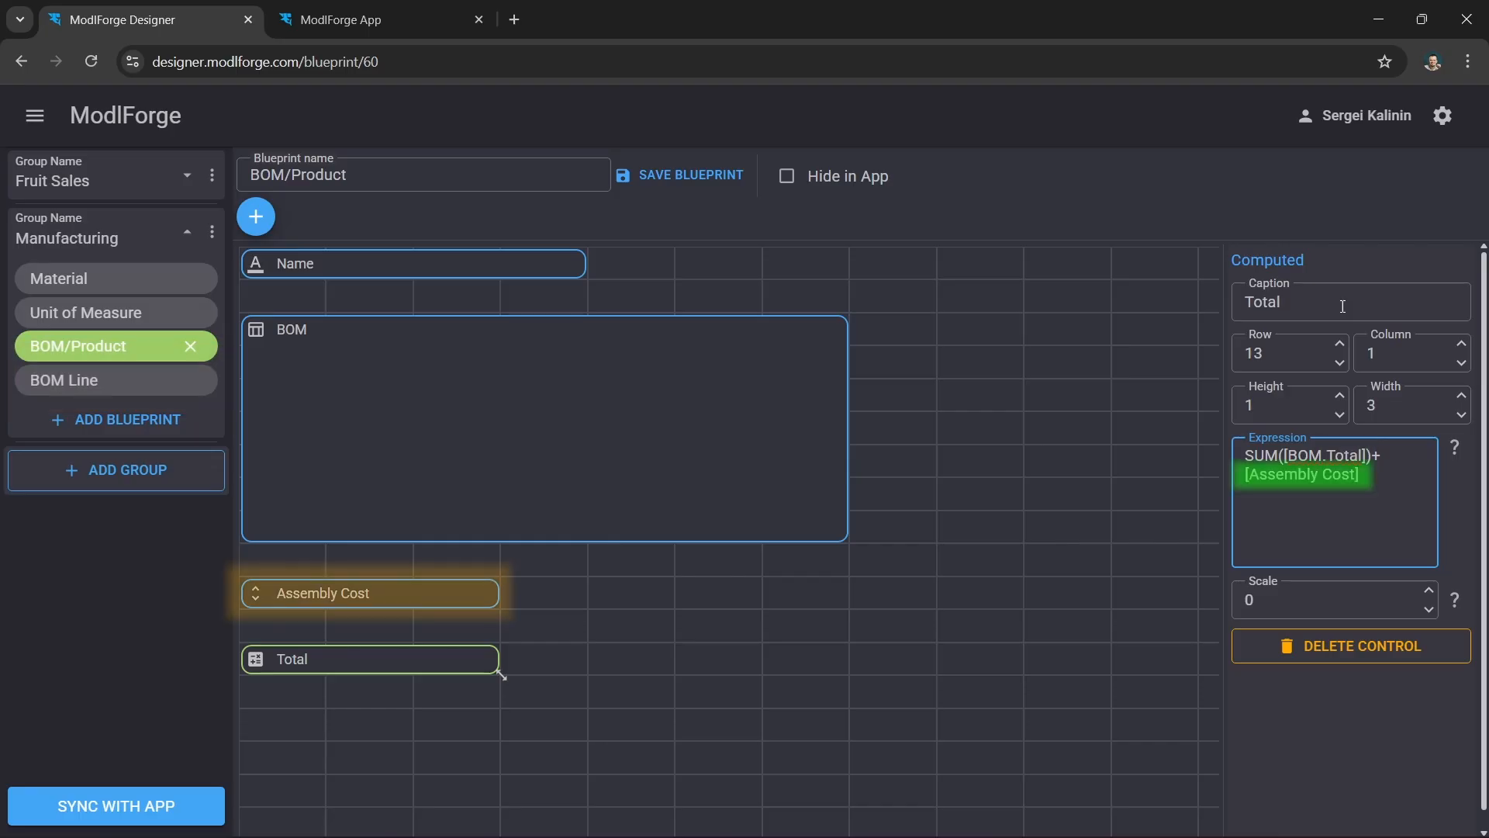
{"action": "left_click", "coordinate": [1429, 591]}
{"action": "left_click", "coordinate": [1429, 591]}
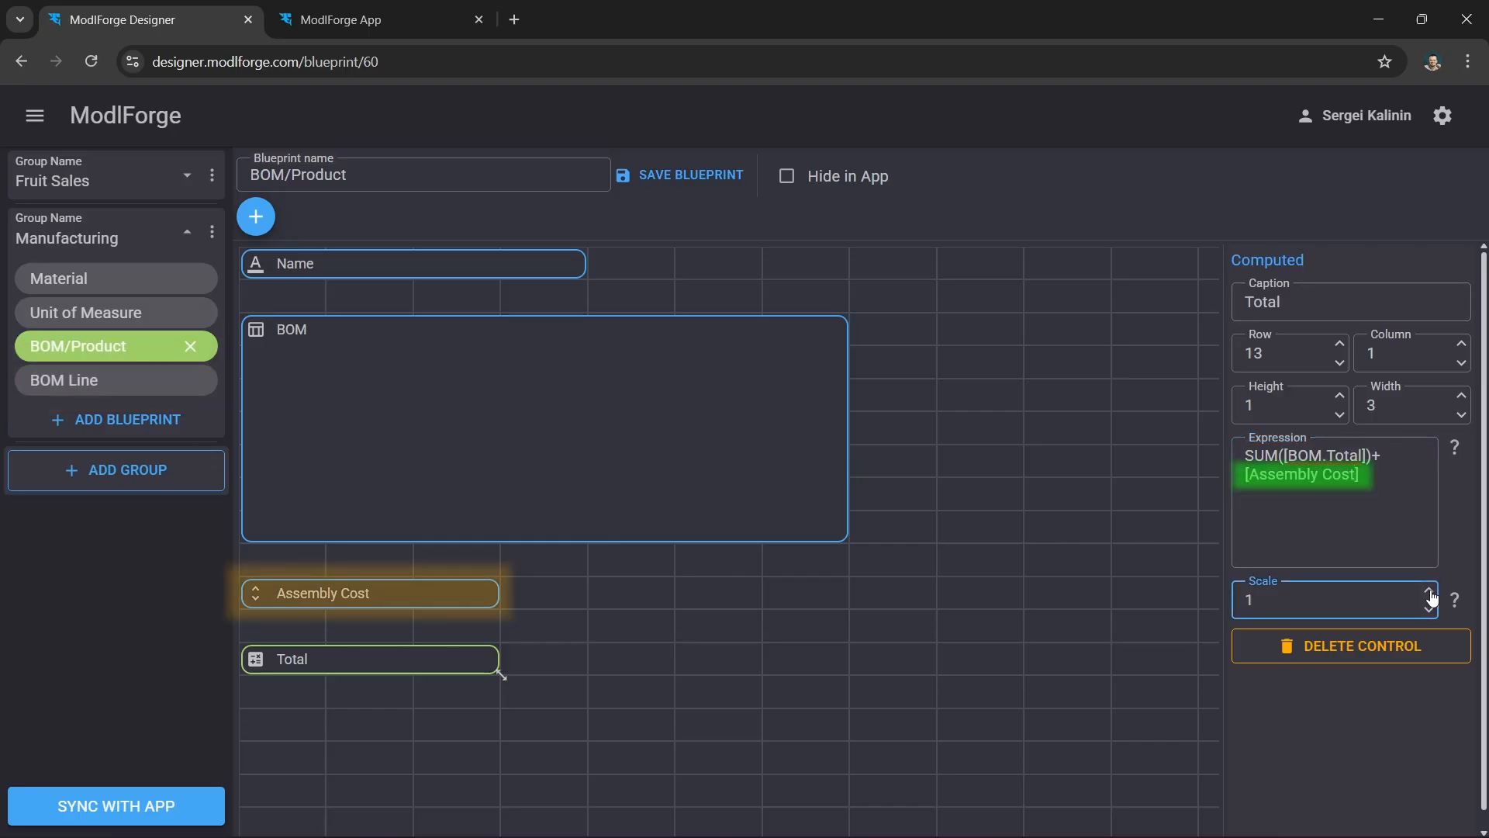
{"action": "left_click", "coordinate": [713, 177]}
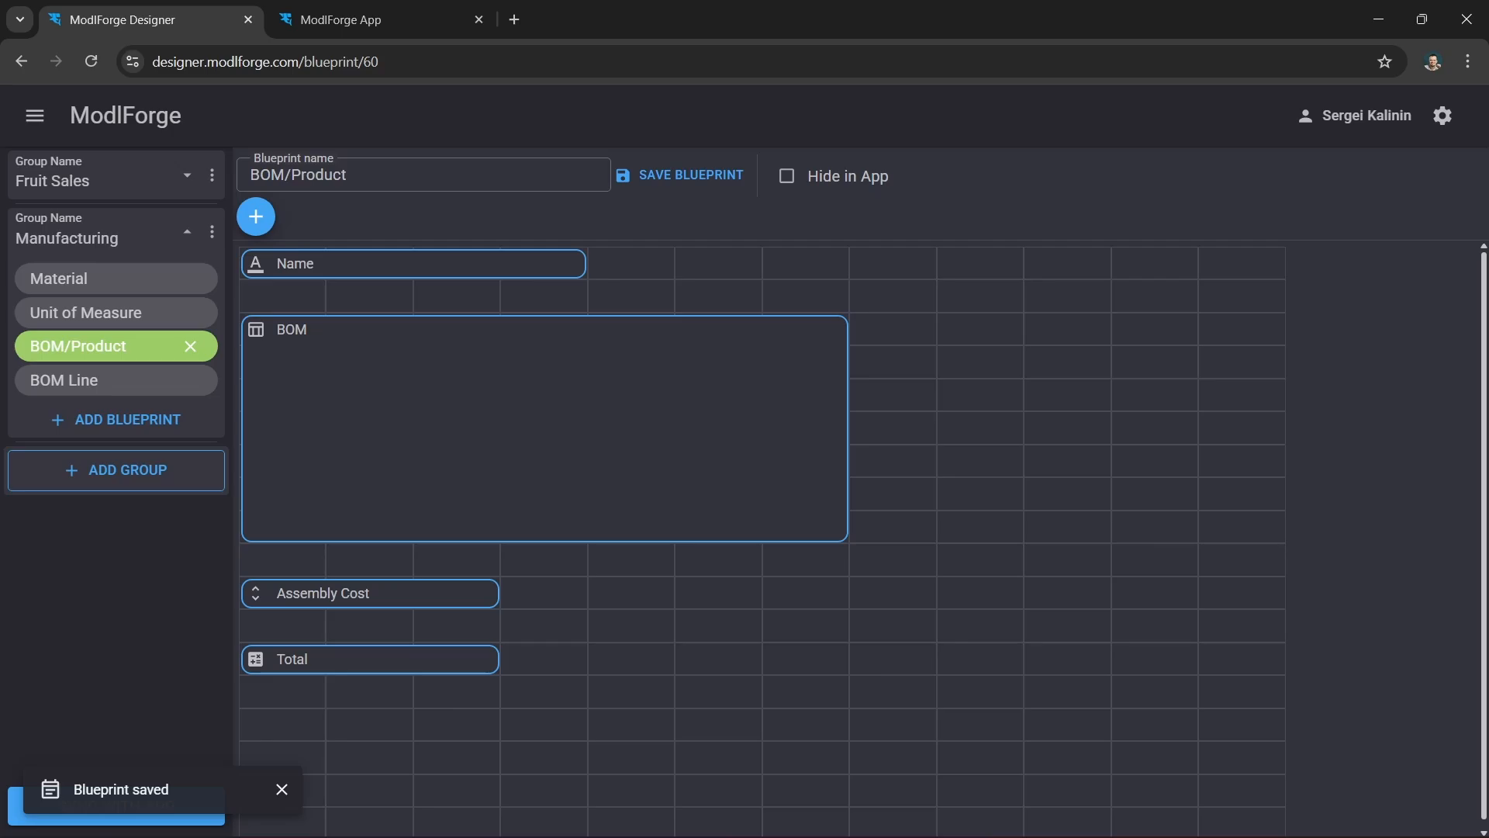
- Hide the BOM Line blueprint in the App and save it
{"action": "left_click", "coordinate": [80, 388]}
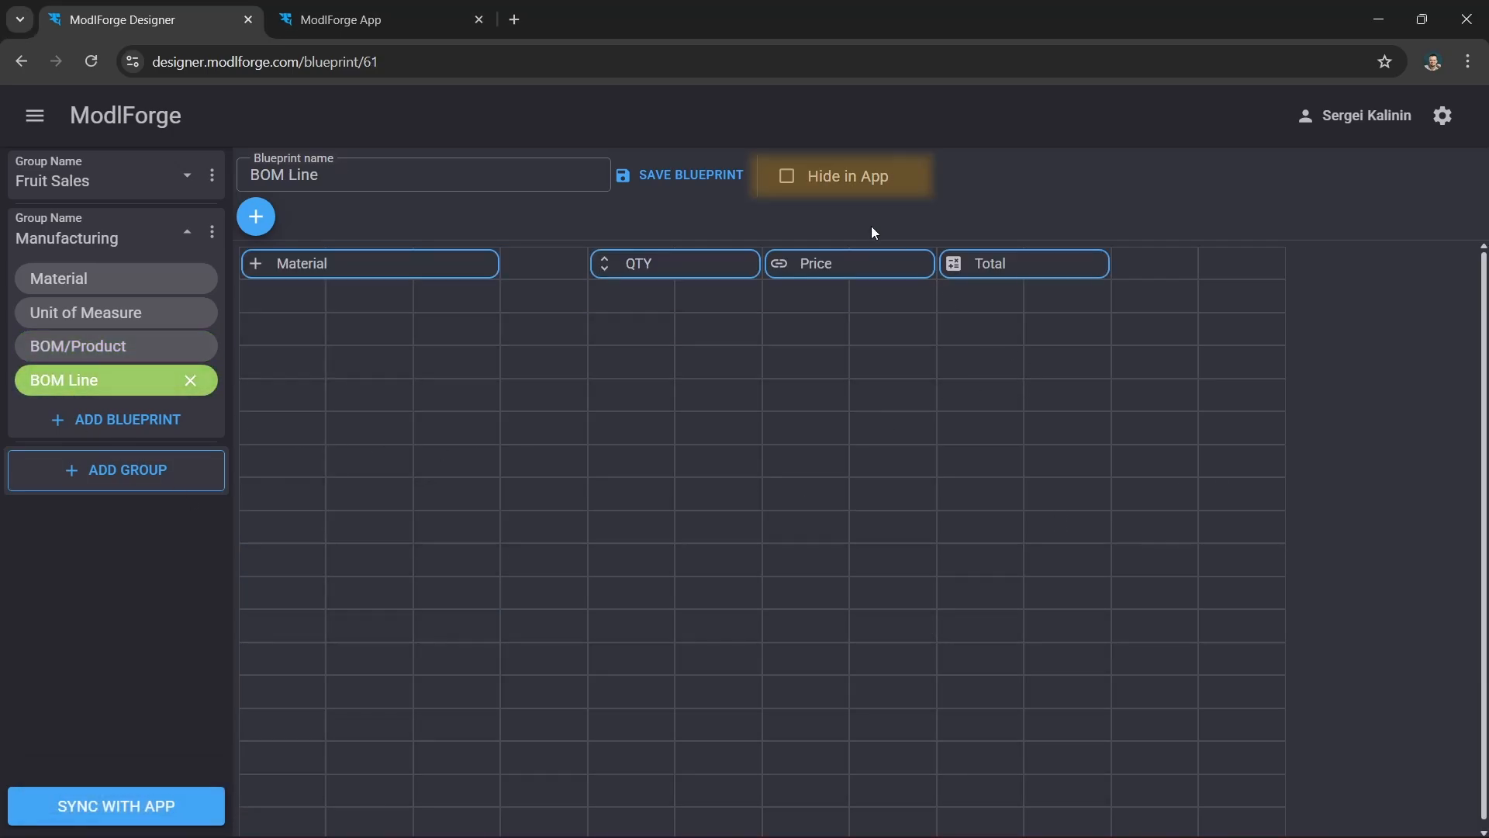
{"action": "left_click", "coordinate": [786, 176]}
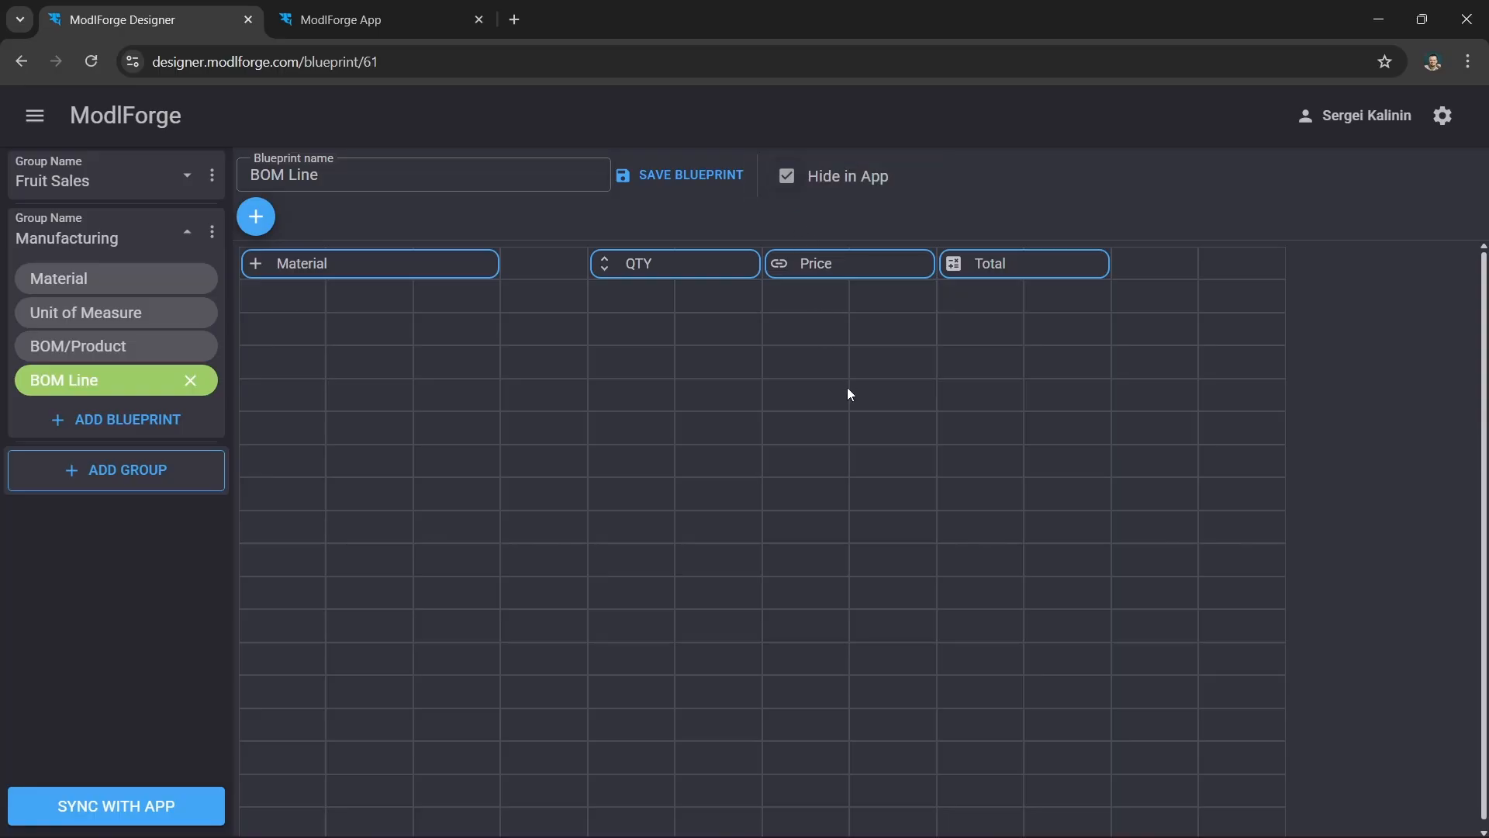
{"action": "left_click", "coordinate": [701, 190]}
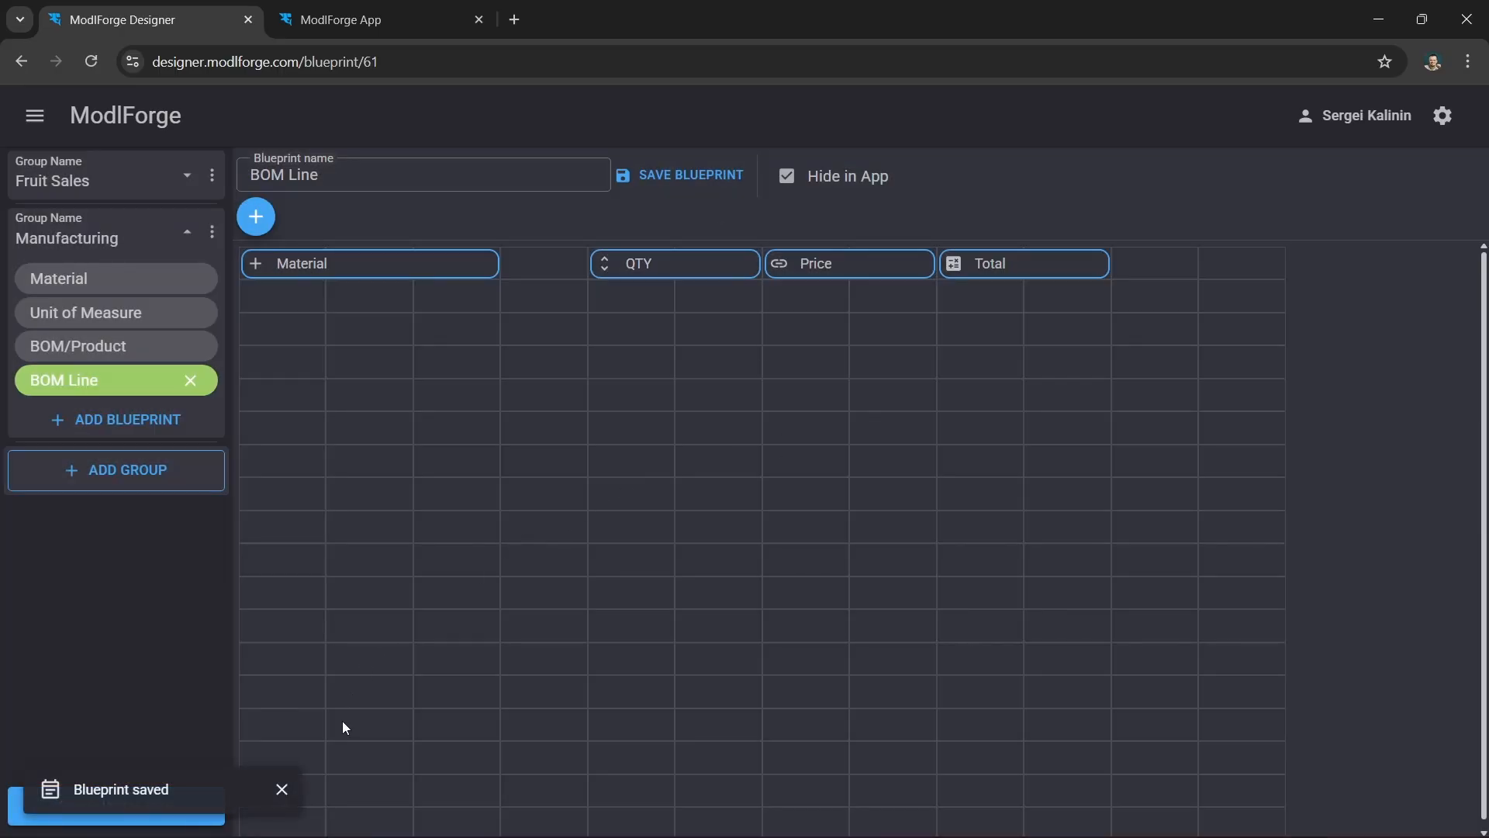
{"action": "left_click", "coordinate": [282, 790]}
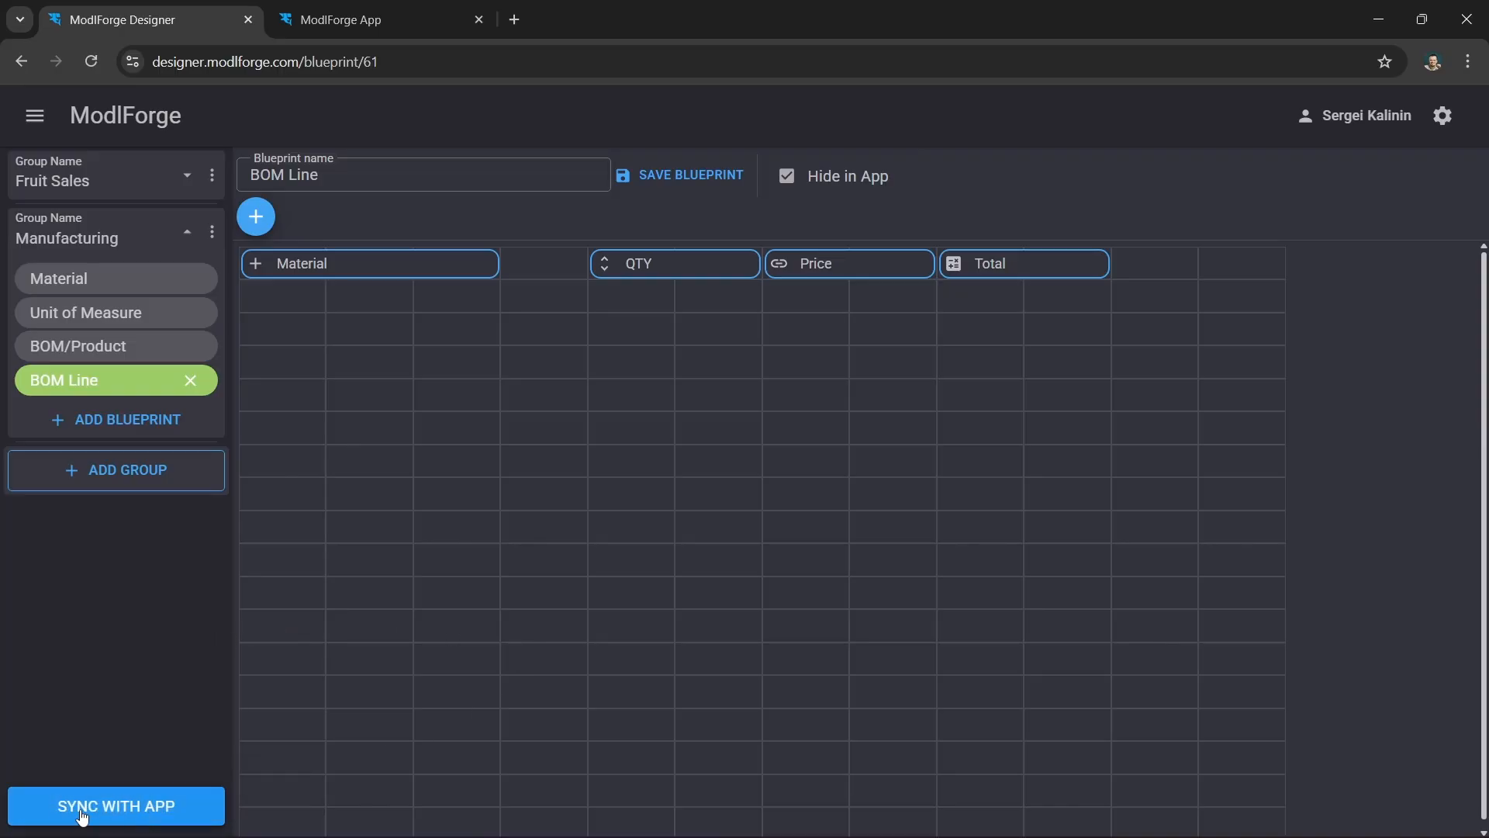
- Sync the designer with the App by uploading the blueprints
{"action": "left_click", "coordinate": [150, 807]}
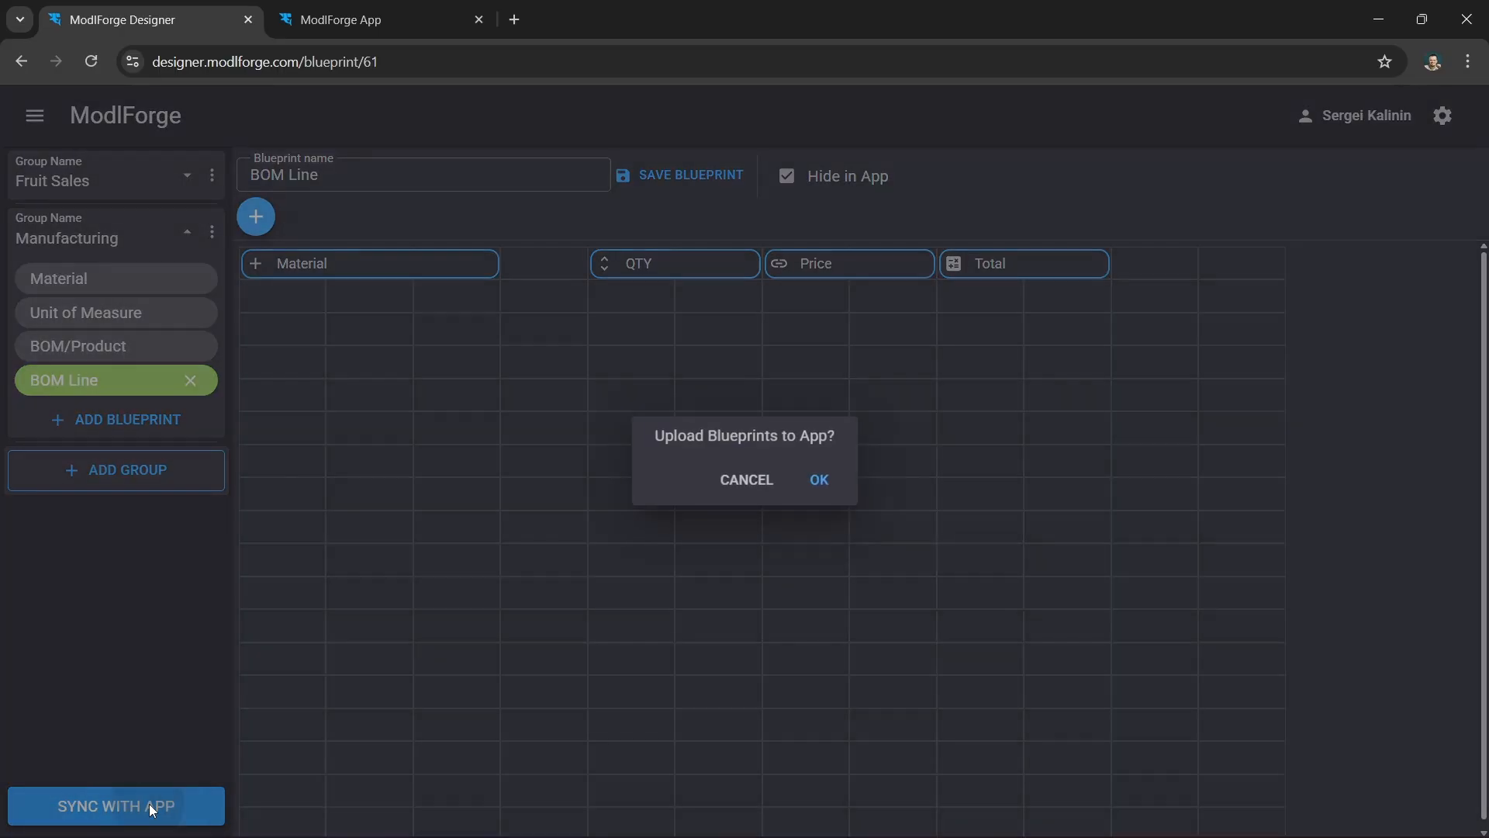
{"action": "left_click", "coordinate": [819, 482]}
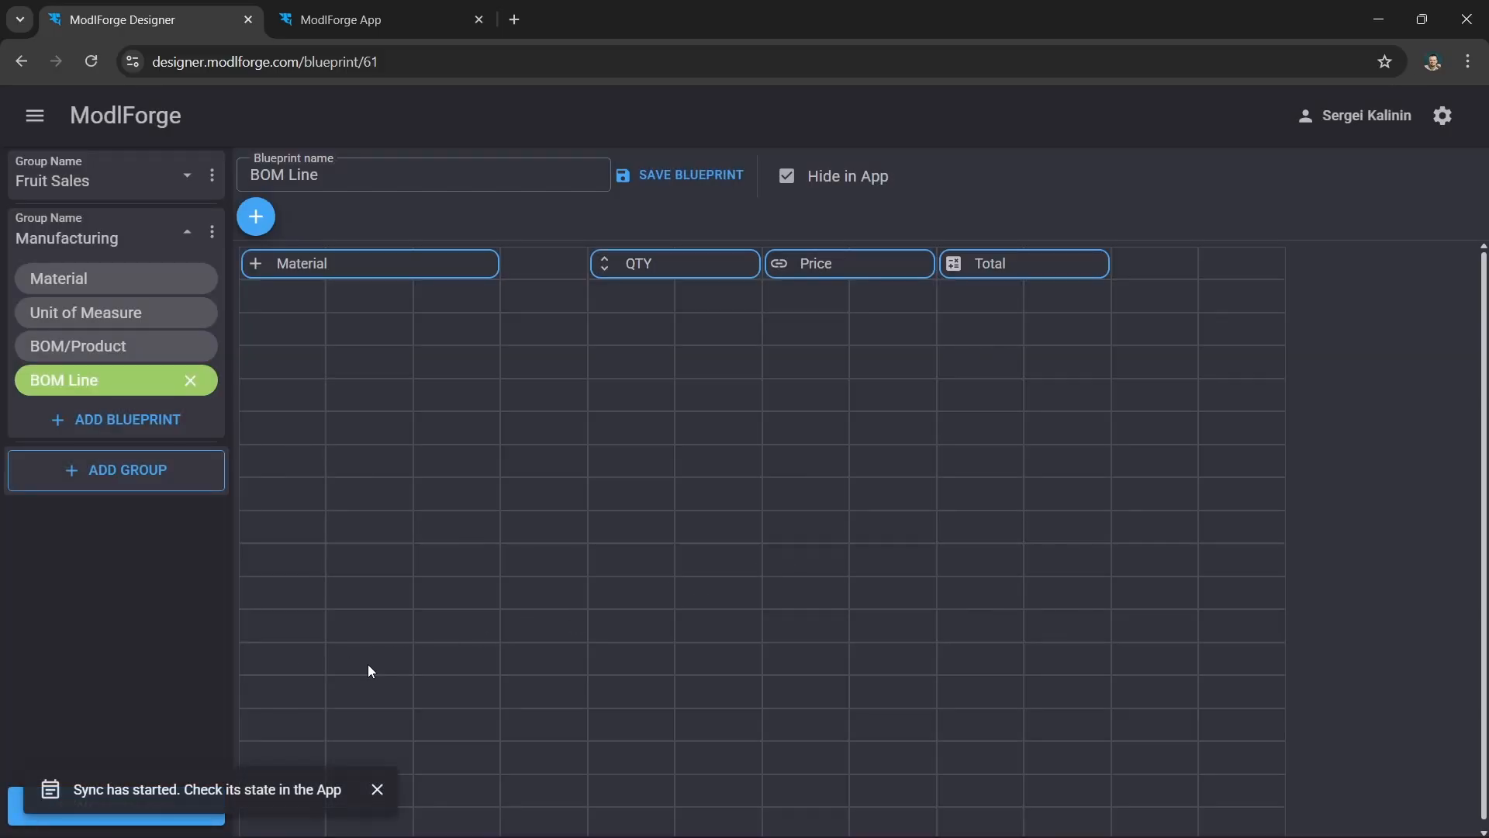
{"action": "left_click", "coordinate": [377, 788]}
- Switch to the ModlForge App, check the sync state, and reload the page to expand the Manufacturing group
{"action": "left_click", "coordinate": [376, 20]}
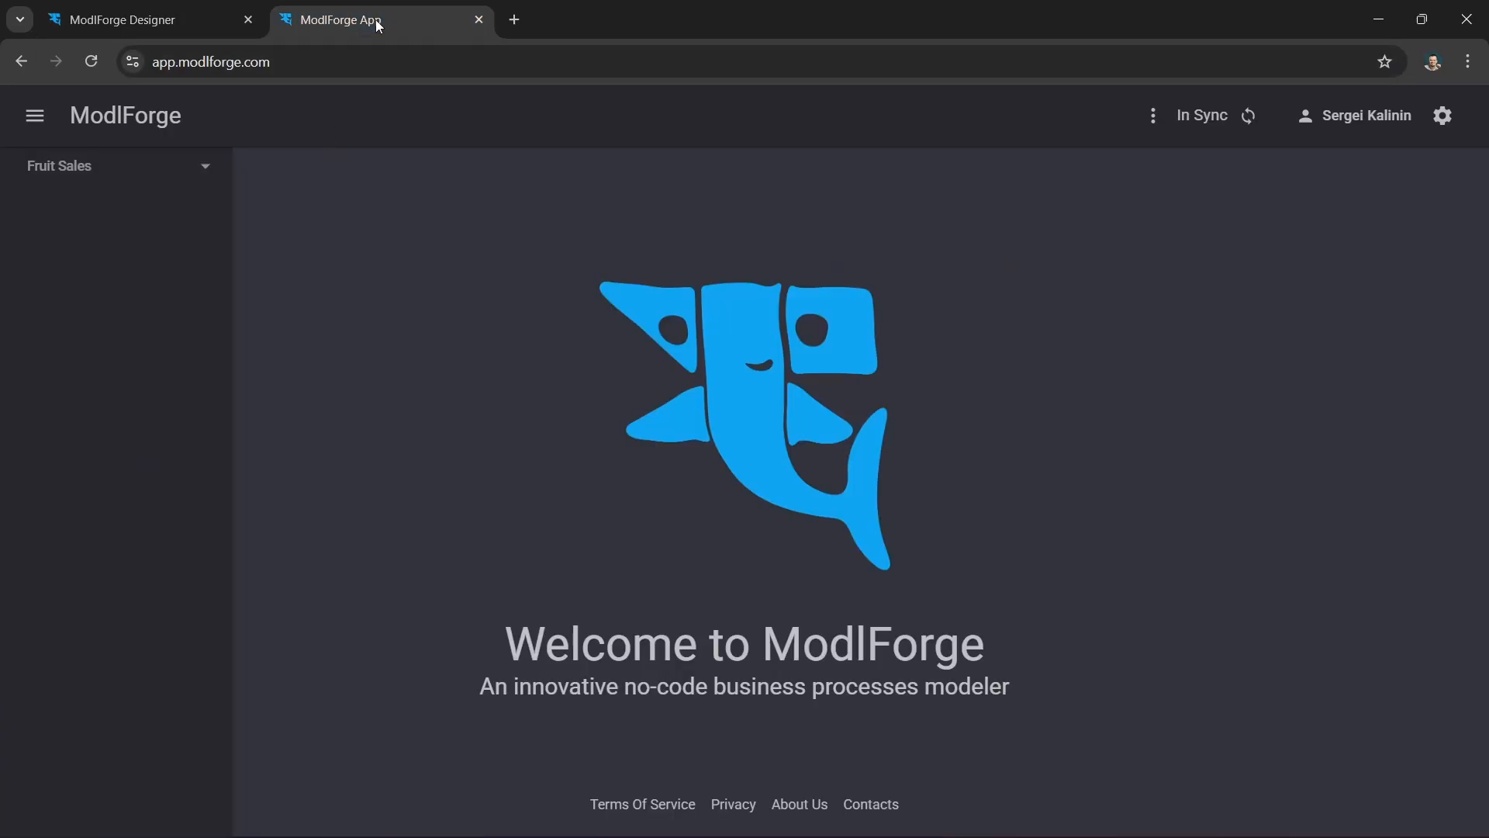
{"action": "left_click", "coordinate": [1249, 120]}
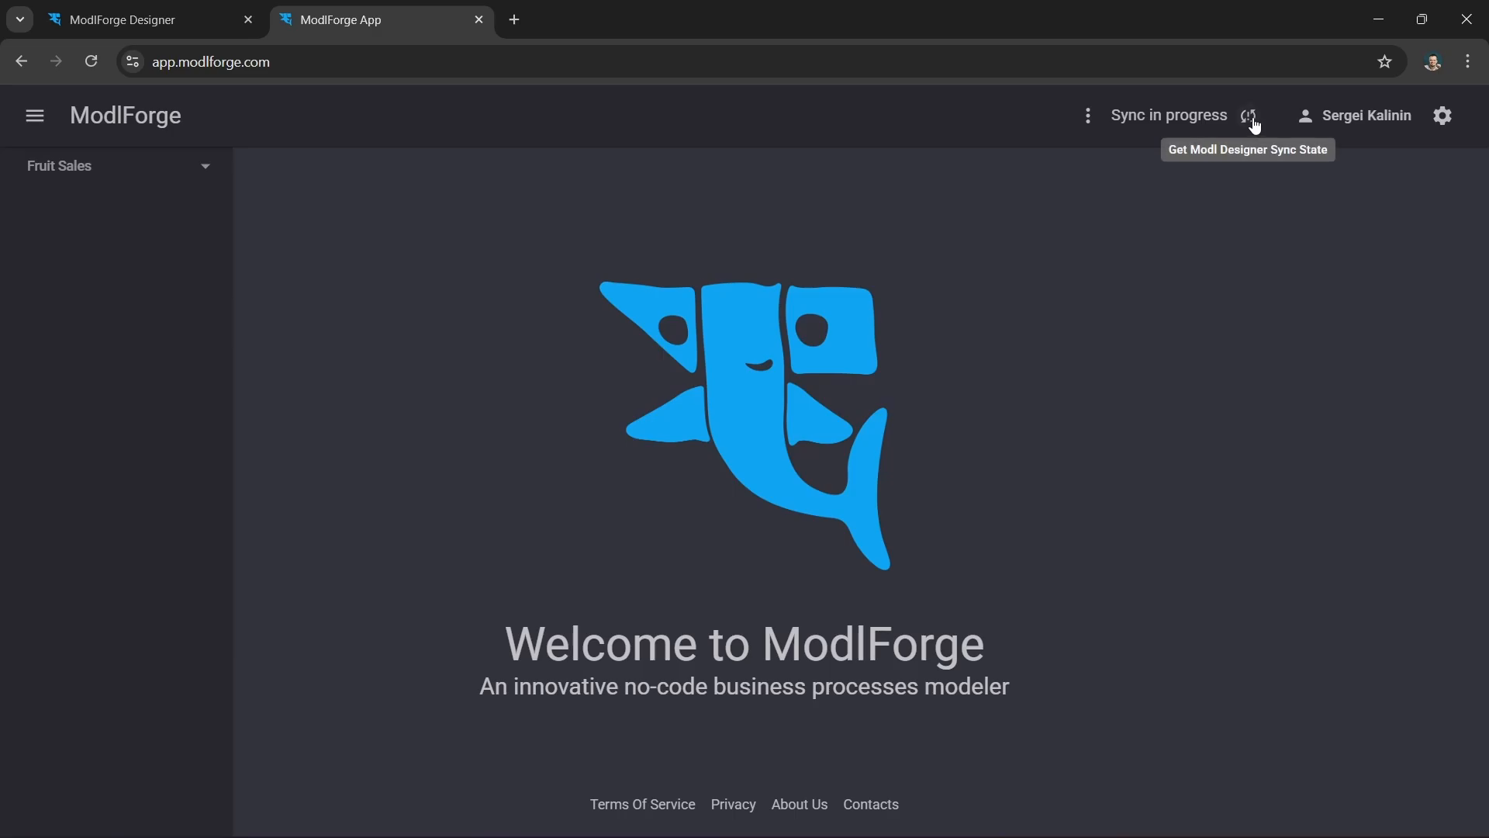
{"action": "left_click", "coordinate": [94, 60]}
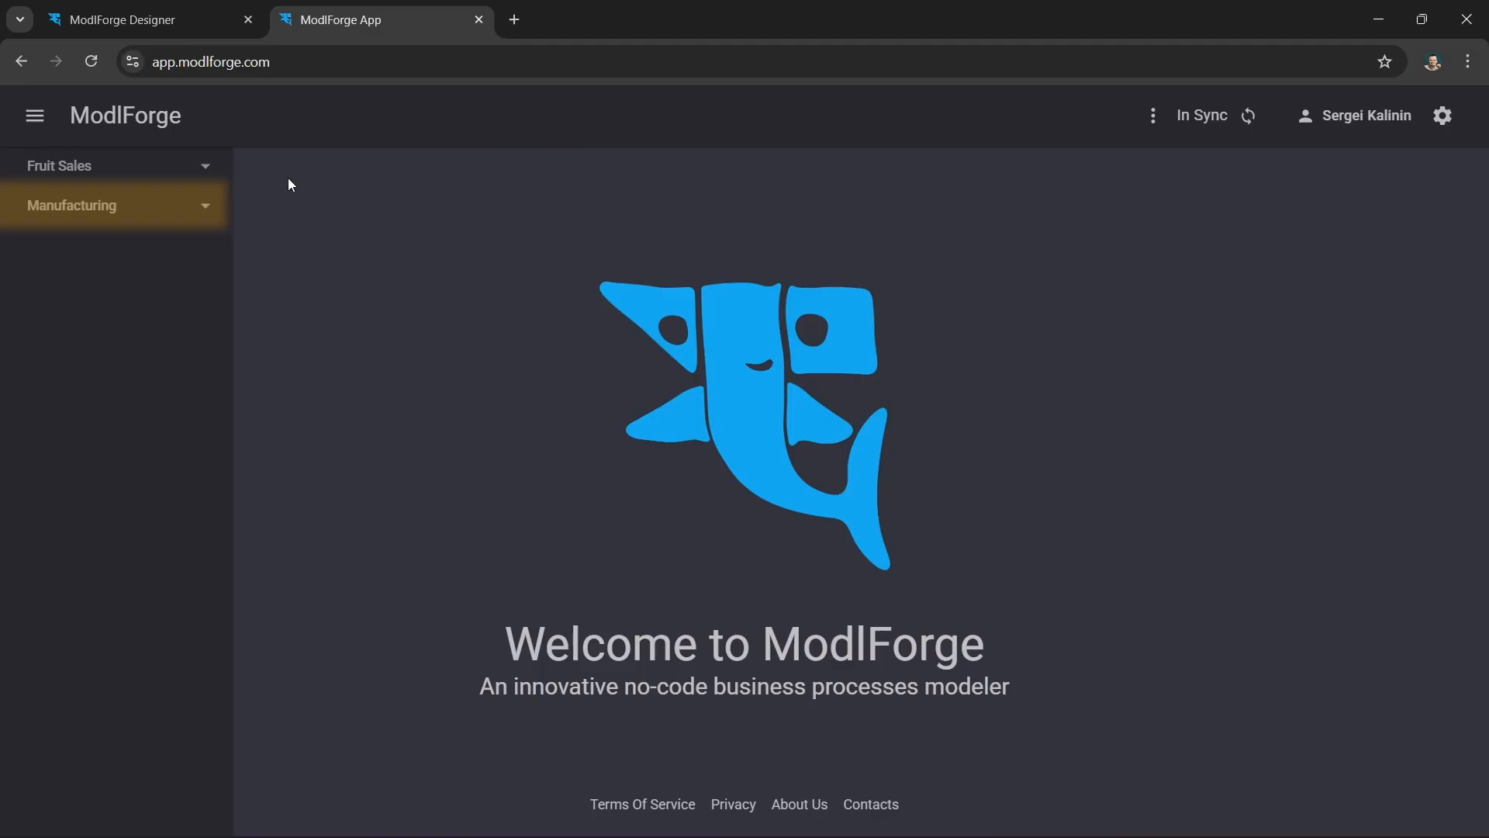
{"action": "left_click", "coordinate": [206, 210]}
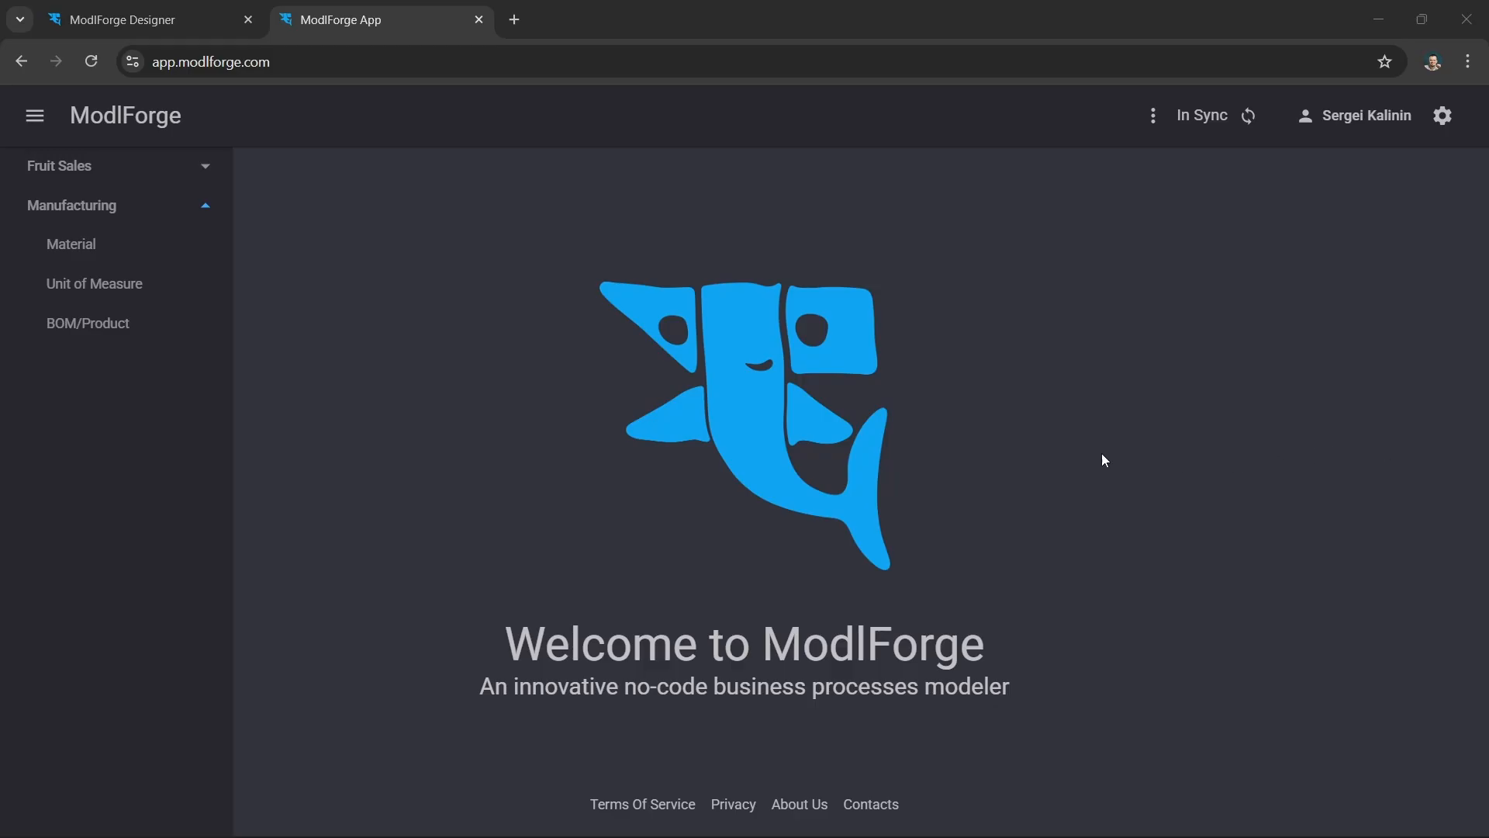
- Create and save a Unit of Measure record named Meter
{"action": "left_click", "coordinate": [73, 286]}
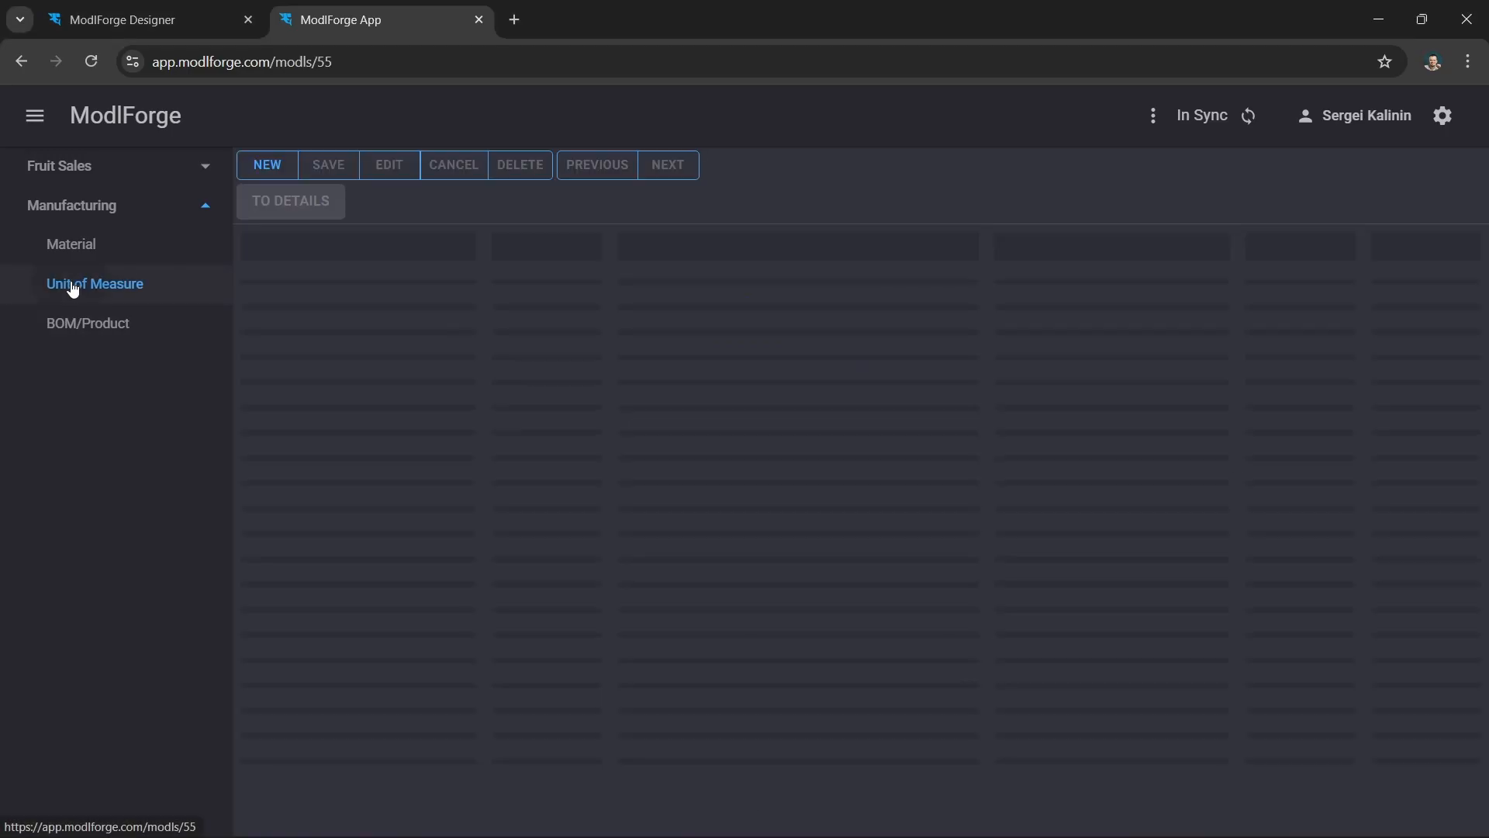
{"action": "left_click", "coordinate": [270, 165]}
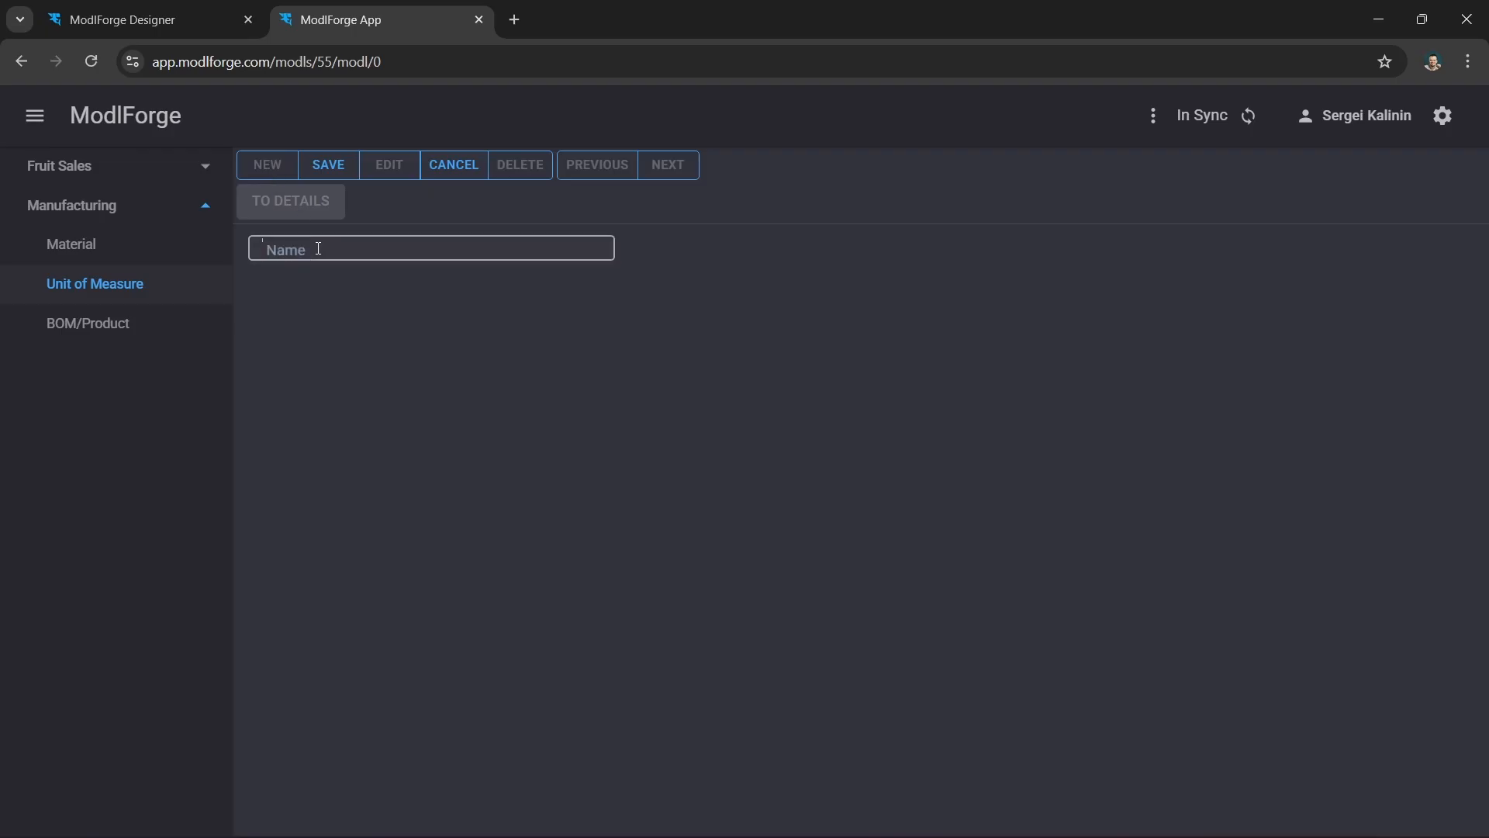
{"action": "left_click", "coordinate": [318, 248]}
{"action": "type", "text": "Meter"}
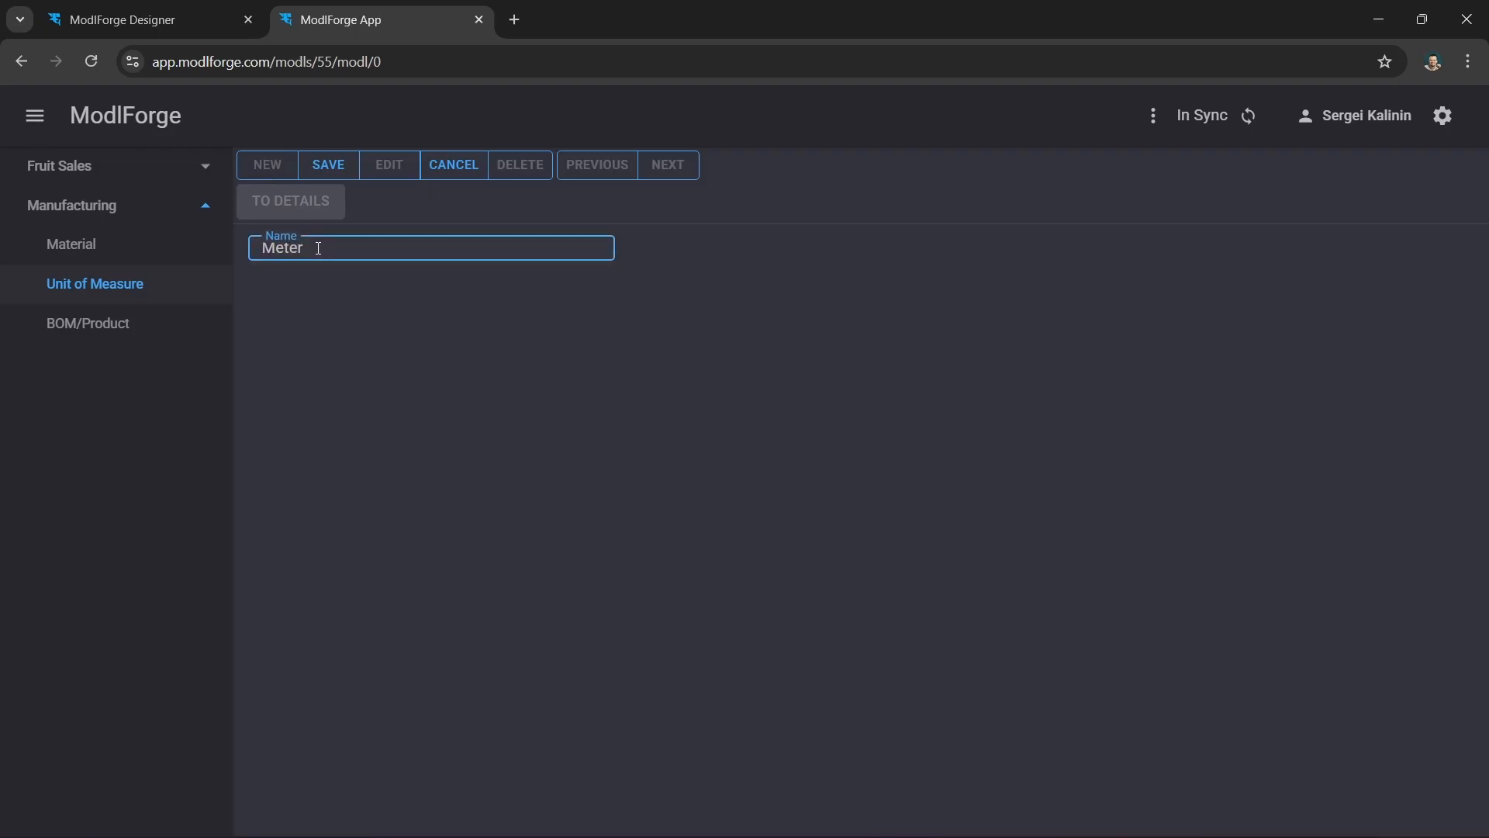
{"action": "left_click", "coordinate": [332, 171]}
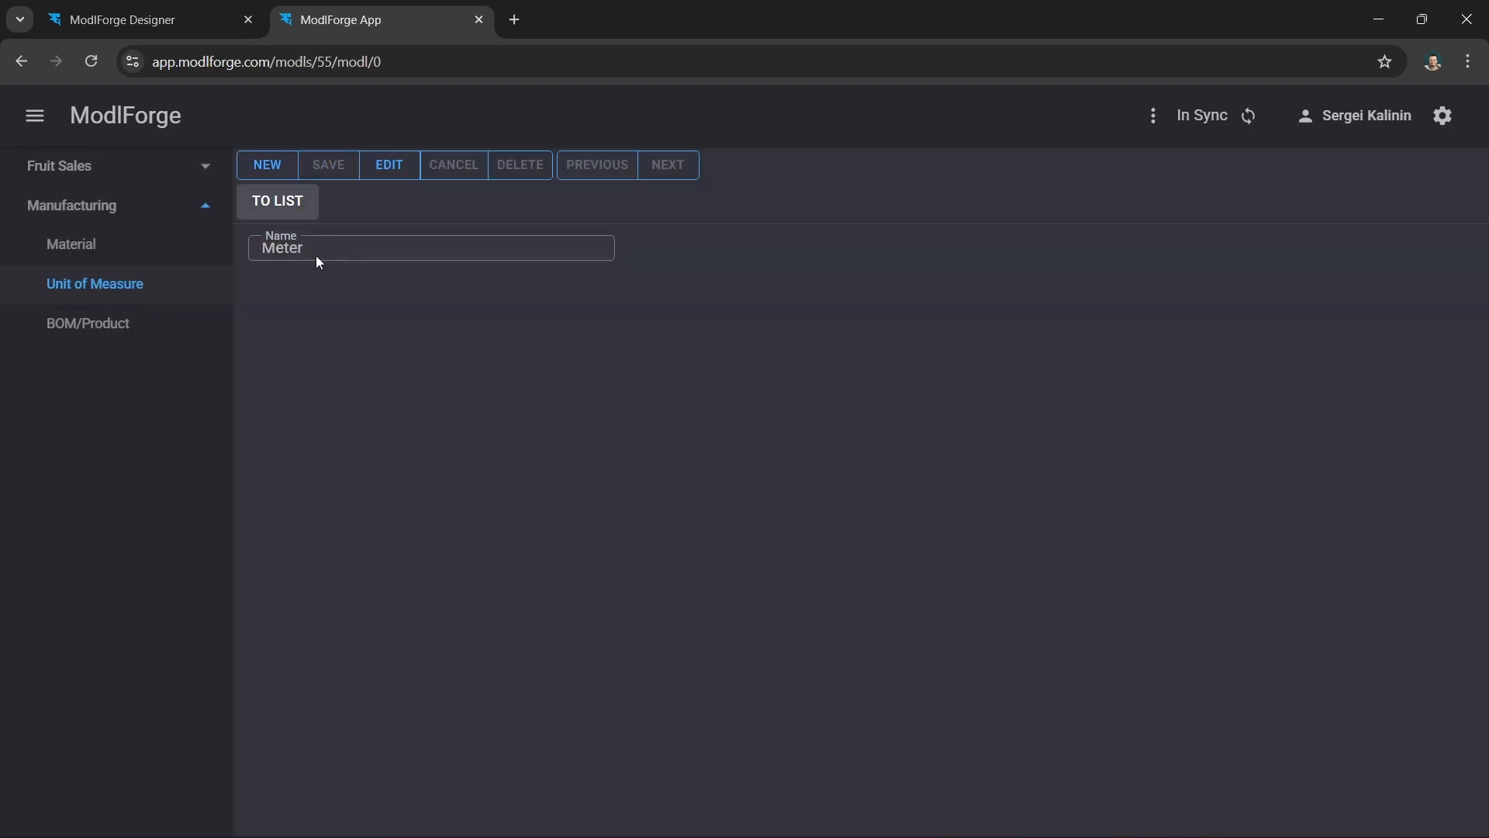
- Create and save a second Unit of Measure record named Square Meter
{"action": "left_click", "coordinate": [281, 161]}
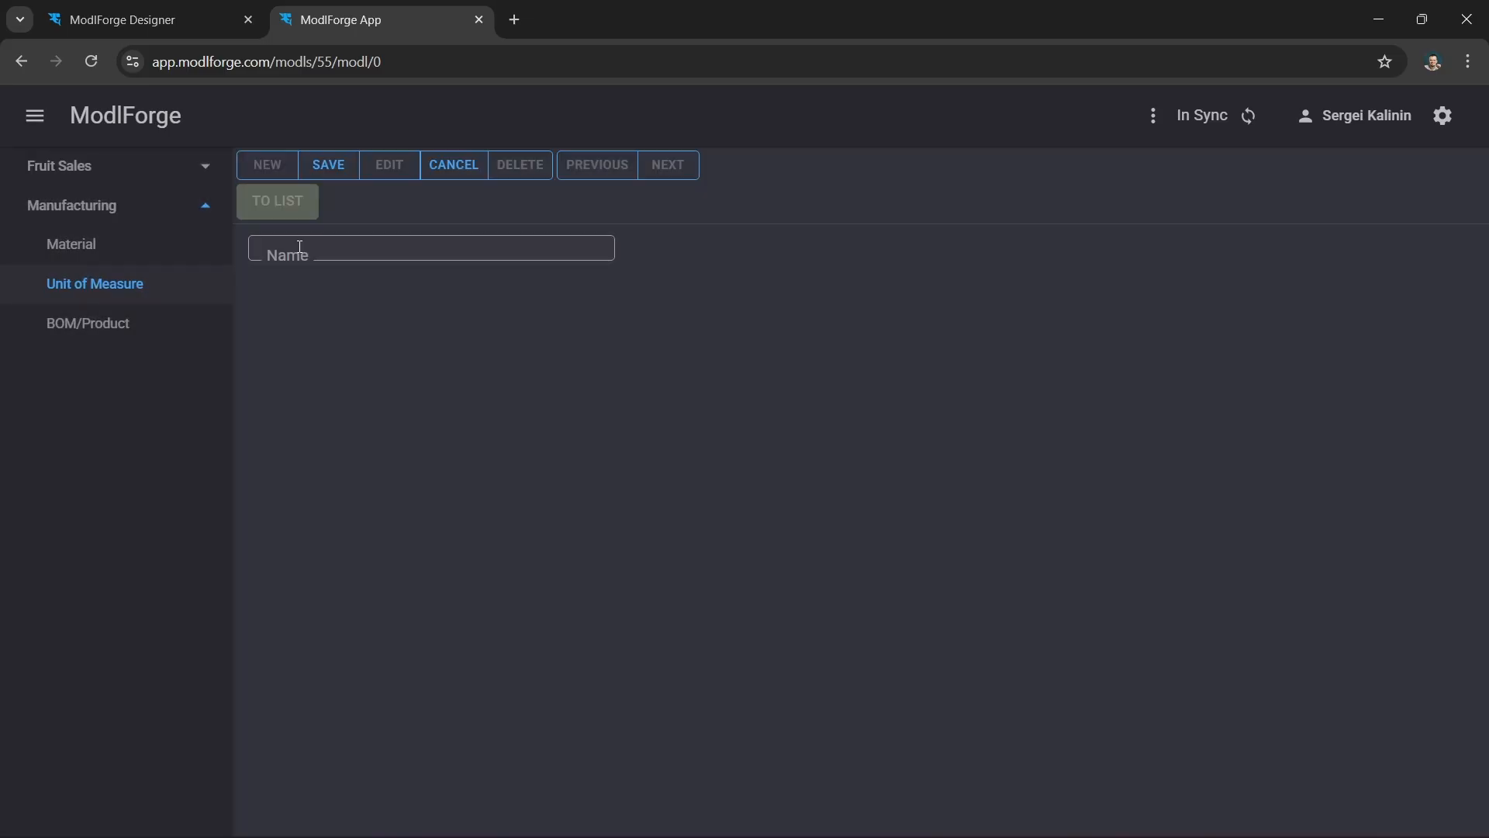
{"action": "left_click", "coordinate": [299, 246]}
{"action": "type", "text": "Square Meter"}
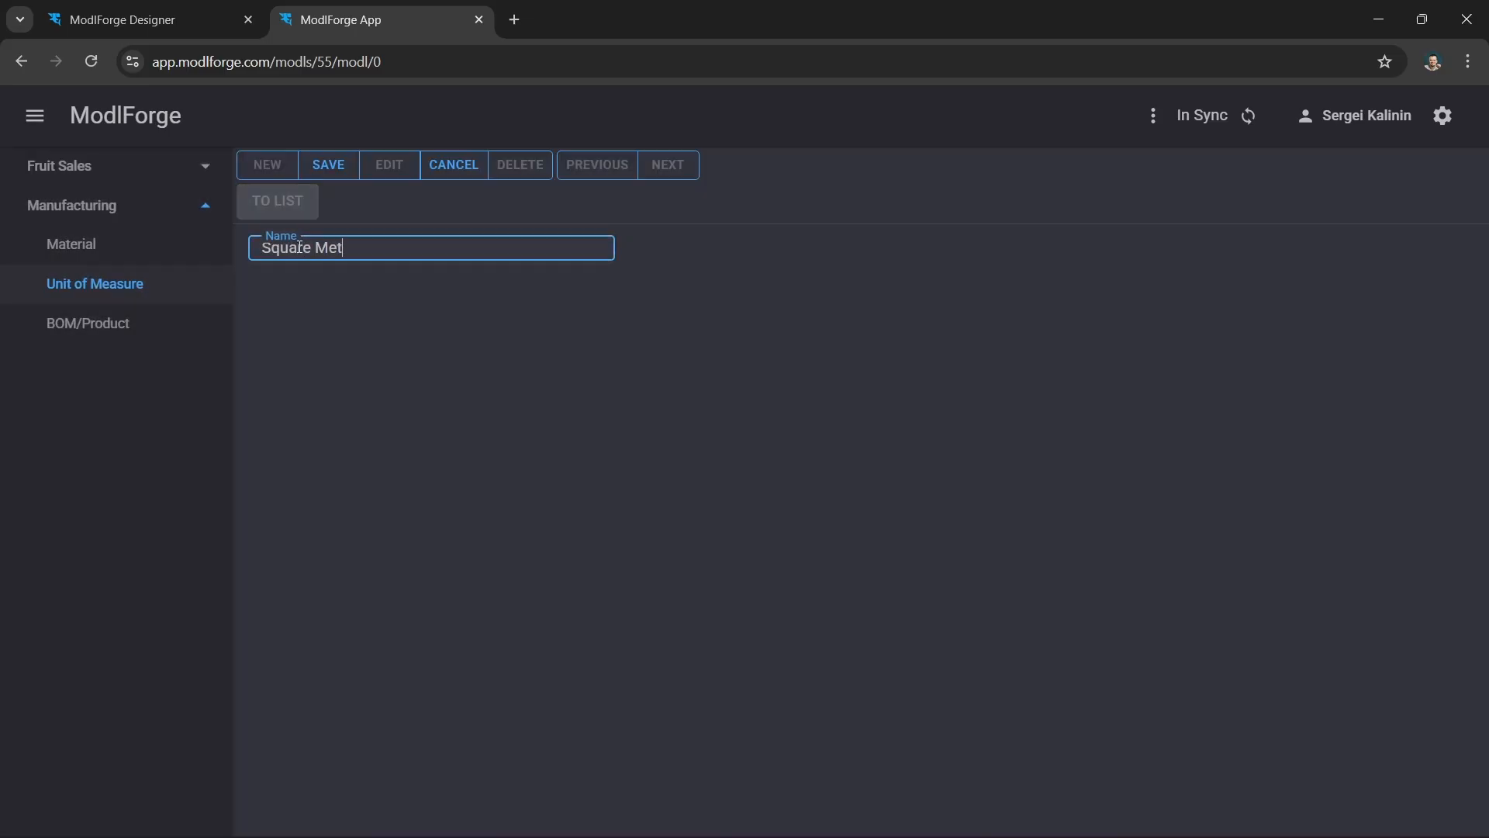
{"action": "left_click", "coordinate": [336, 171]}
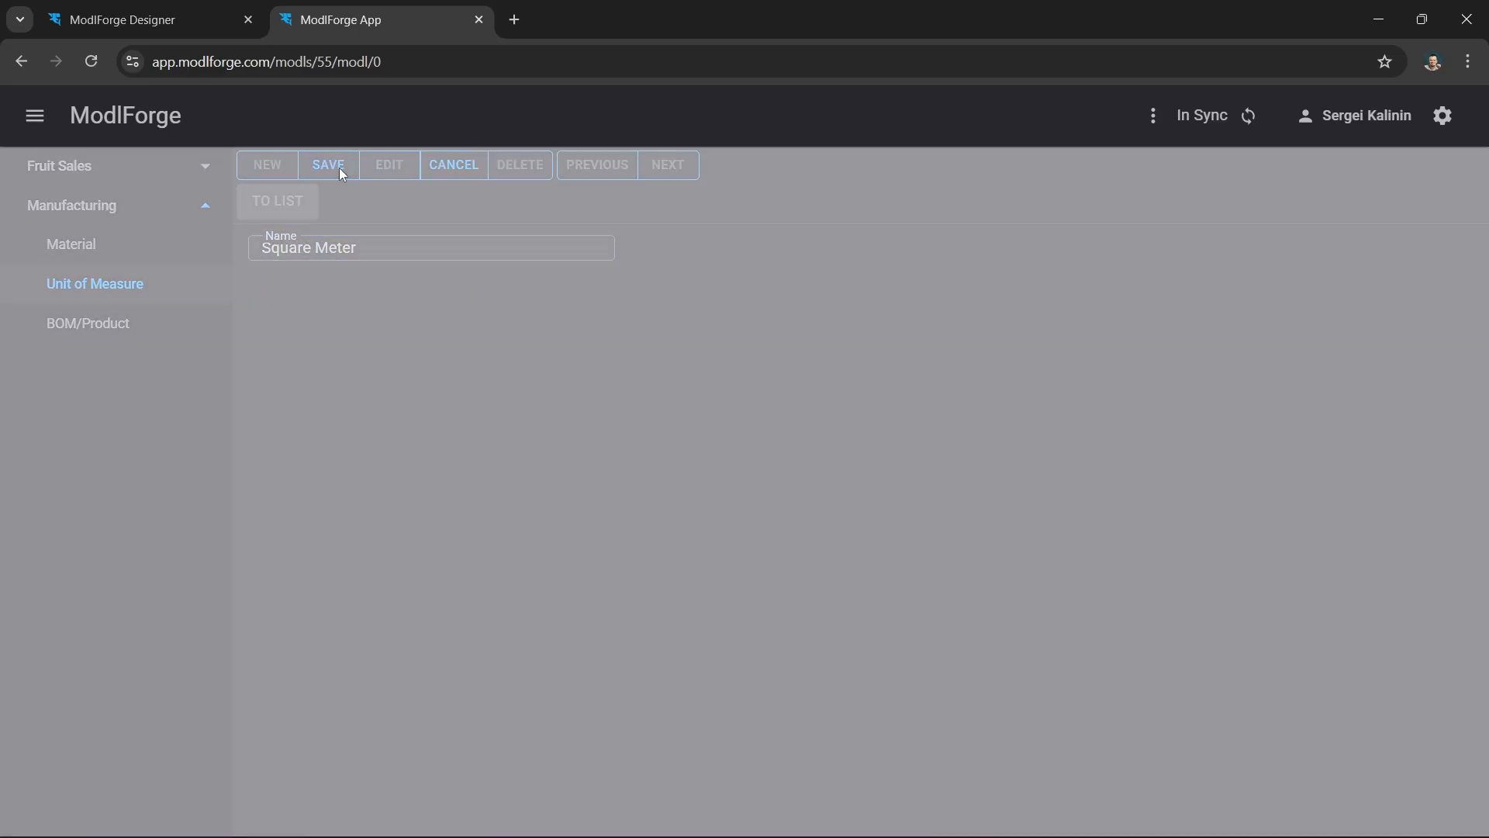
- Create and save a third Unit of Measure record named Piece
{"action": "left_click", "coordinate": [295, 175]}
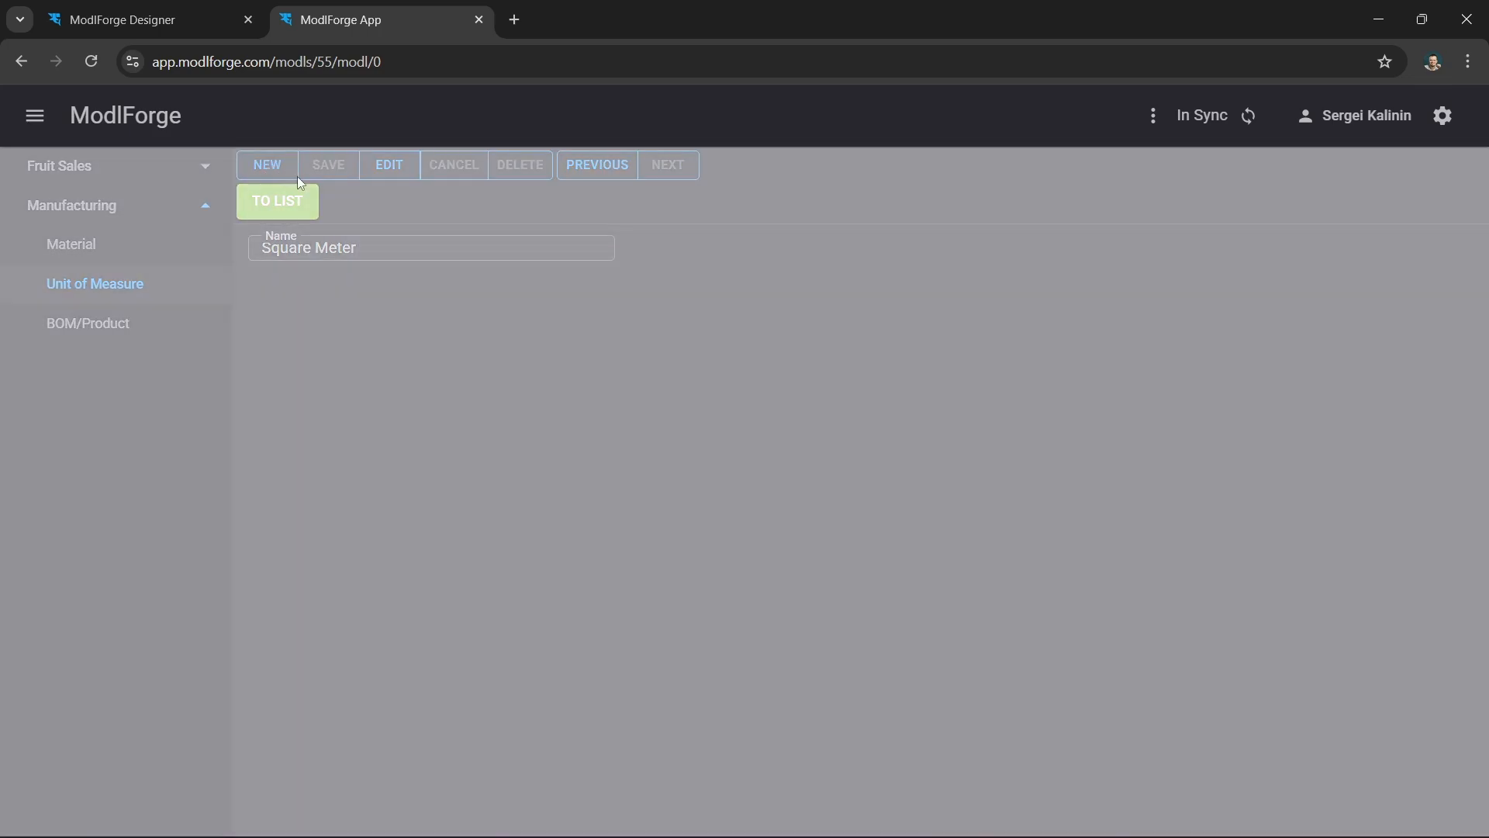
{"action": "left_click", "coordinate": [343, 254]}
{"action": "type", "text": "Piece"}
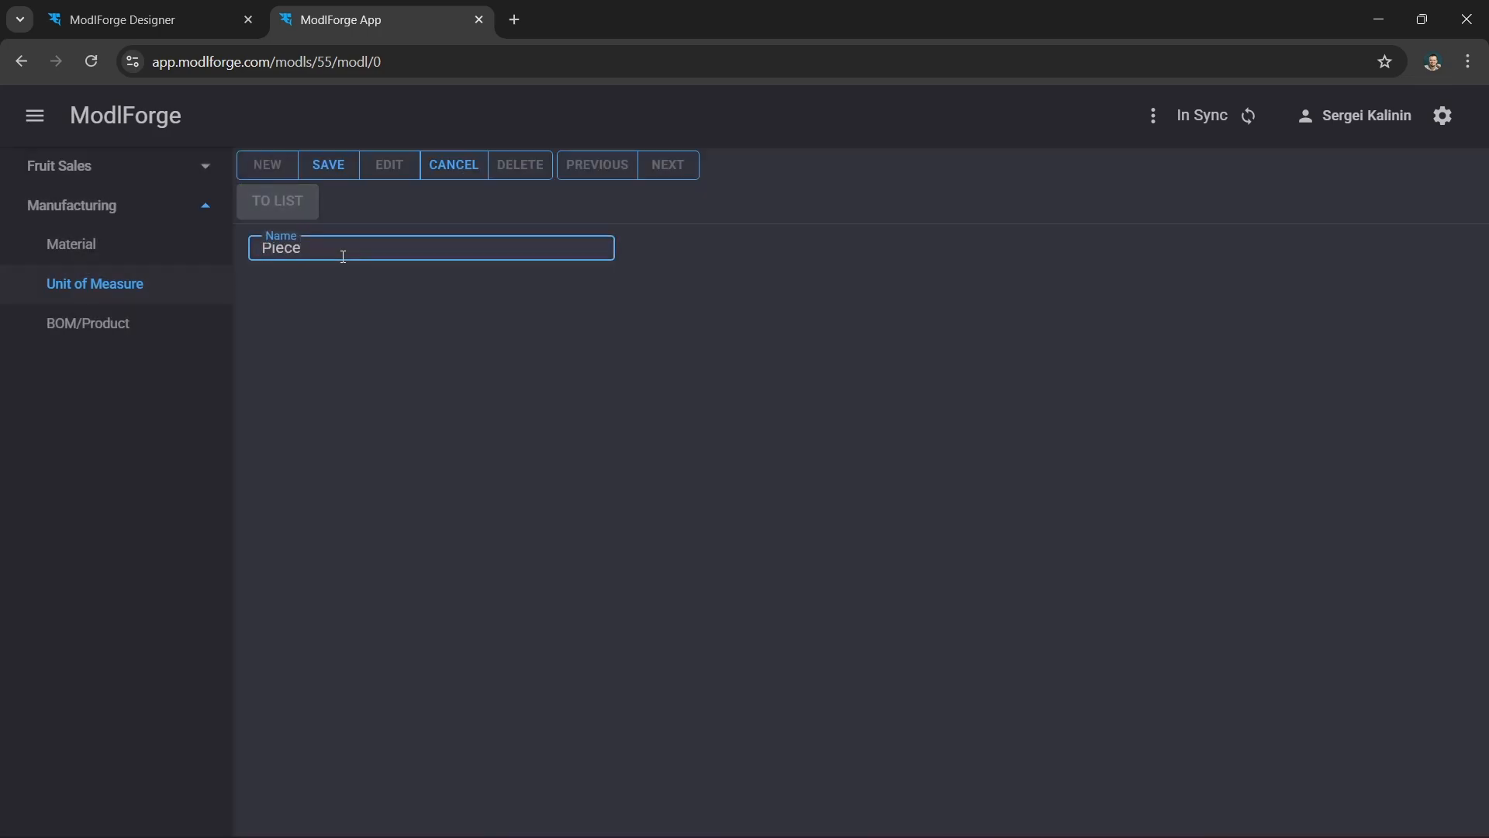
{"action": "left_click", "coordinate": [343, 162]}
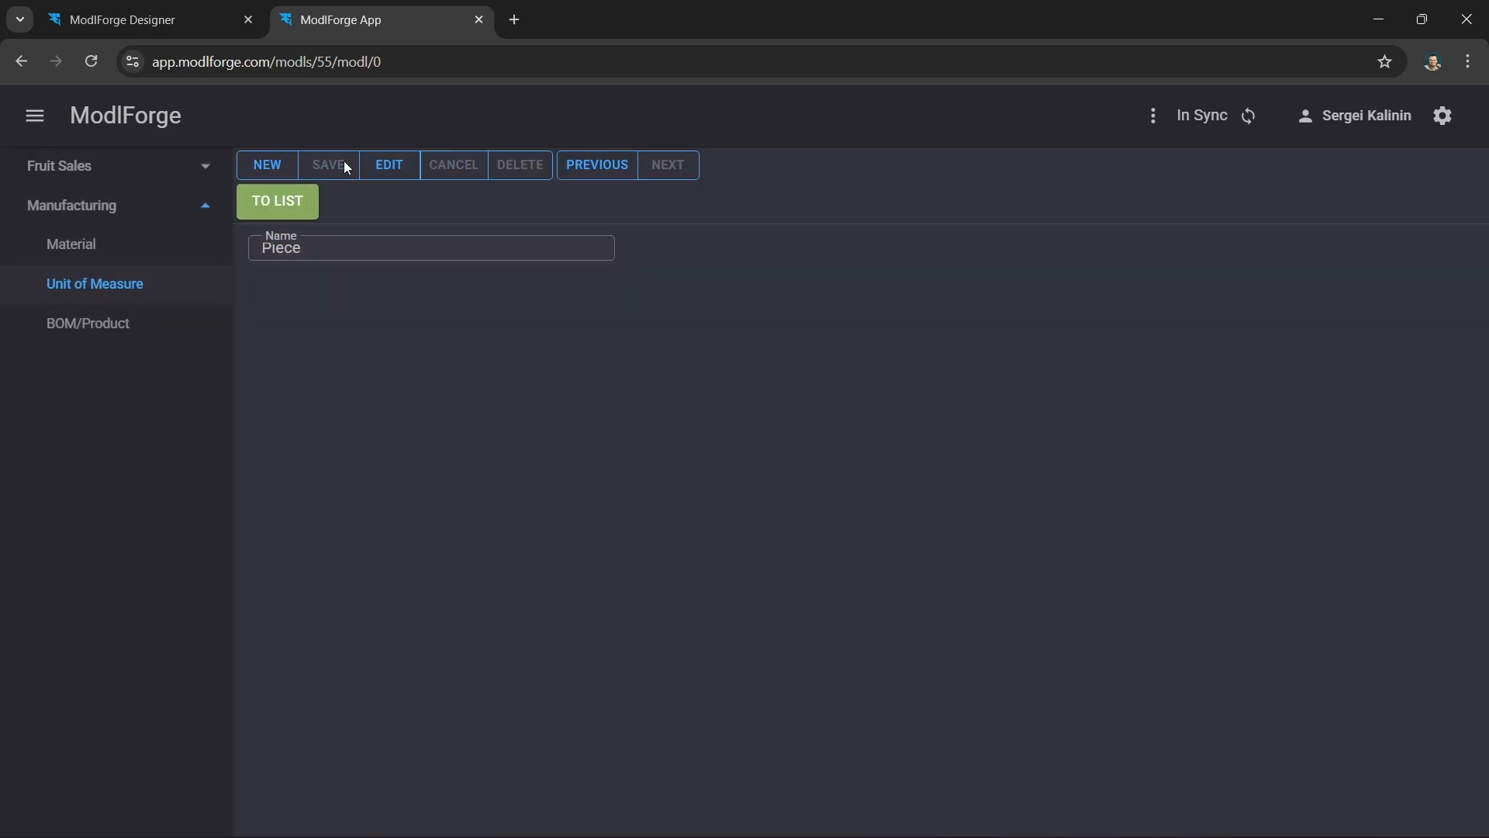
- Create and save a Unit of Measure record named Set, and return to the list of units
{"action": "left_click", "coordinate": [270, 172]}
{"action": "left_click", "coordinate": [307, 249]}
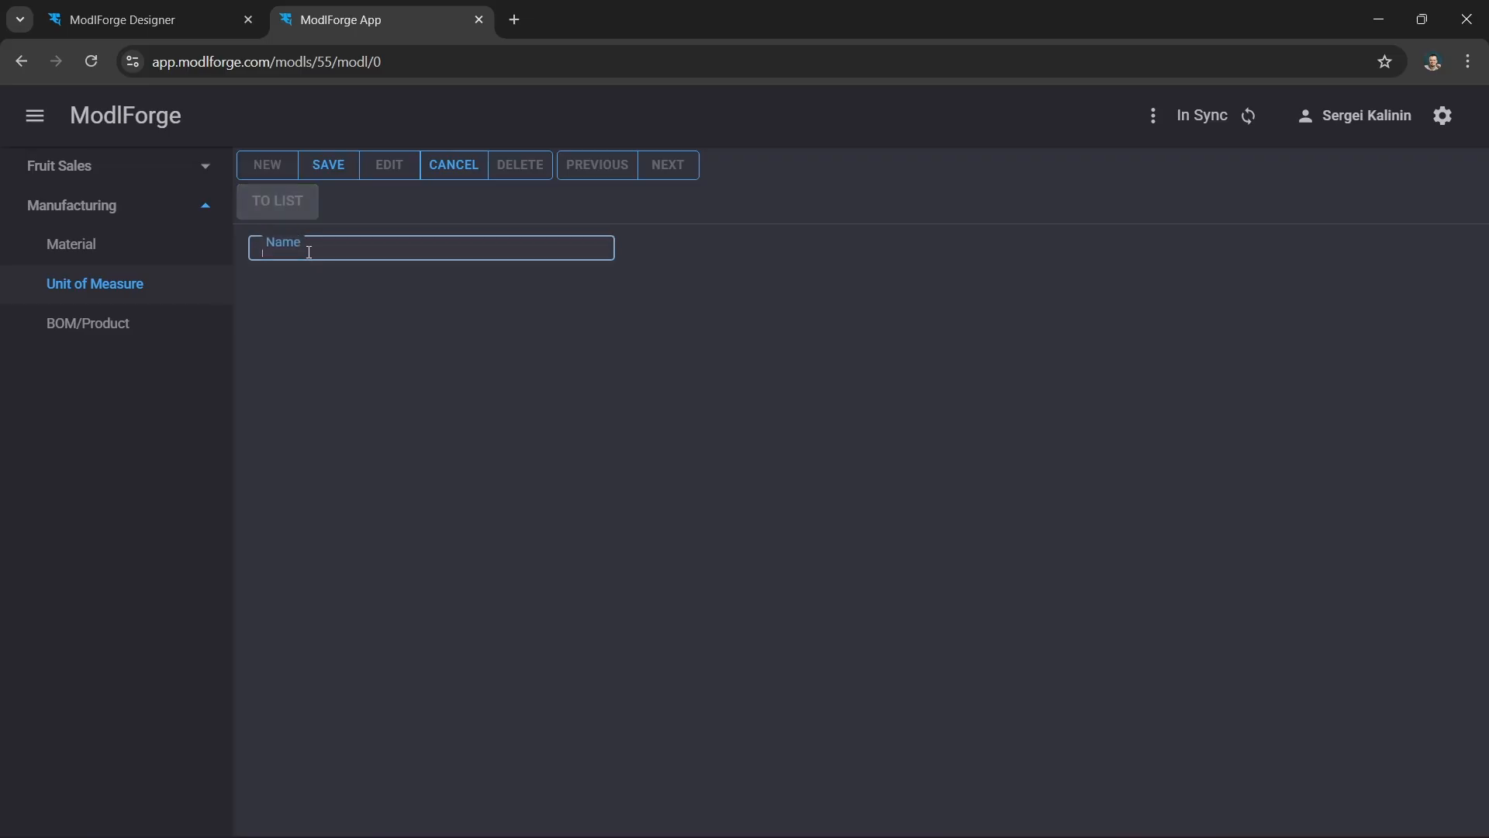
{"action": "type", "text": "Set"}
{"action": "left_click", "coordinate": [323, 169]}
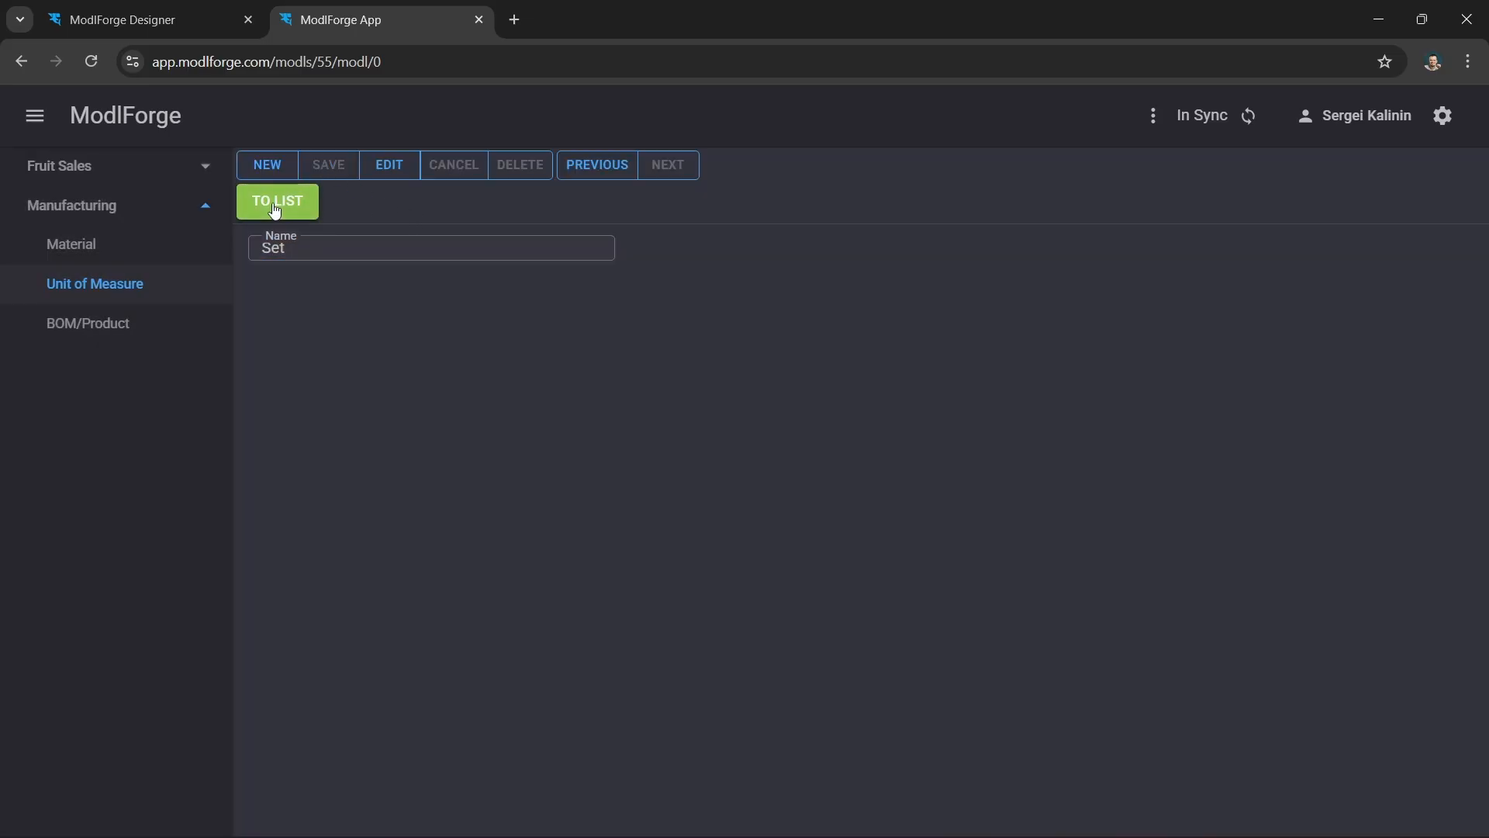
{"action": "left_click", "coordinate": [282, 207]}
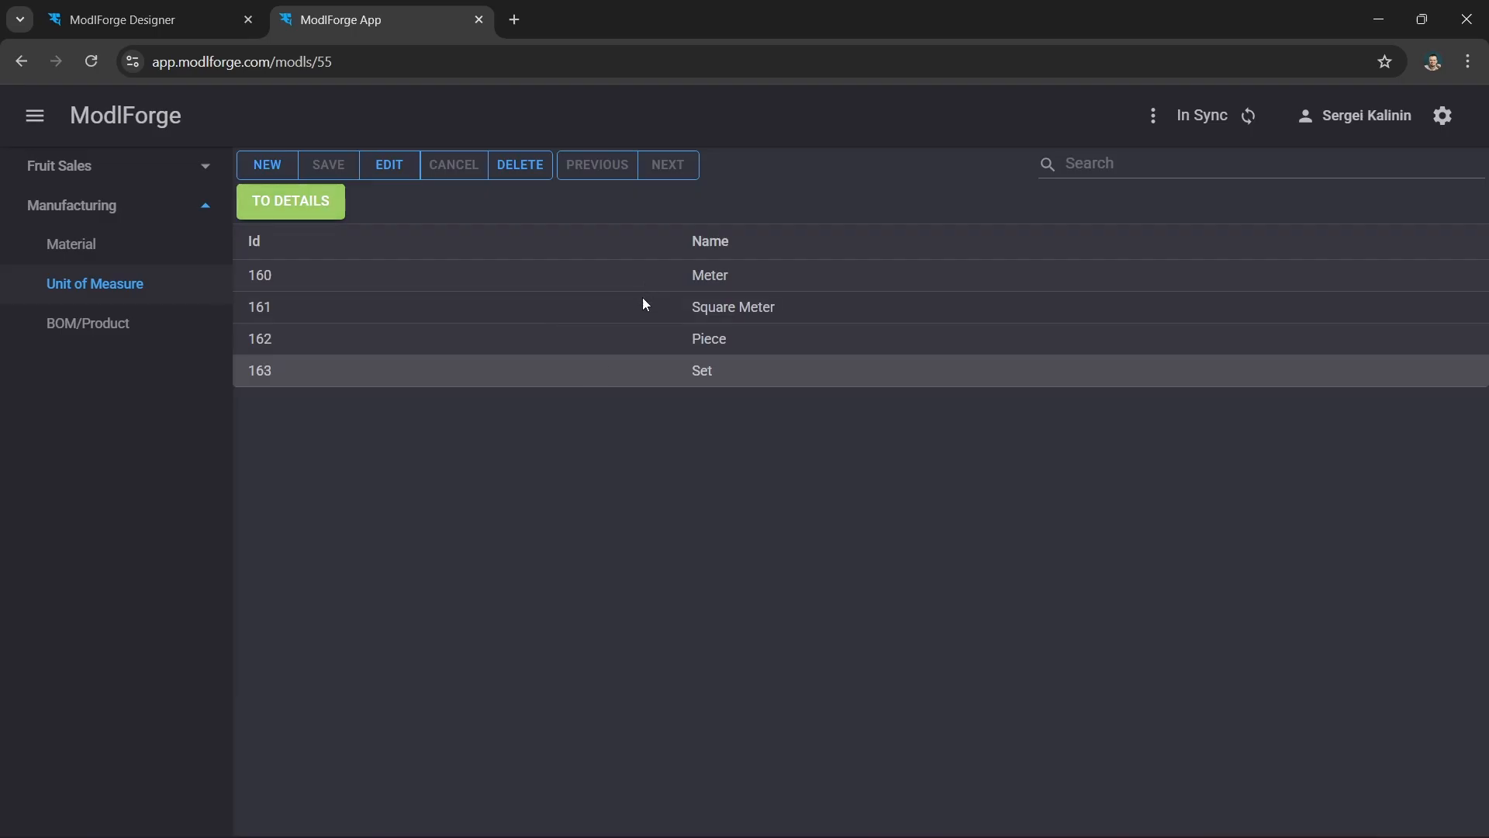
{"action": "left_click", "coordinate": [663, 284]}
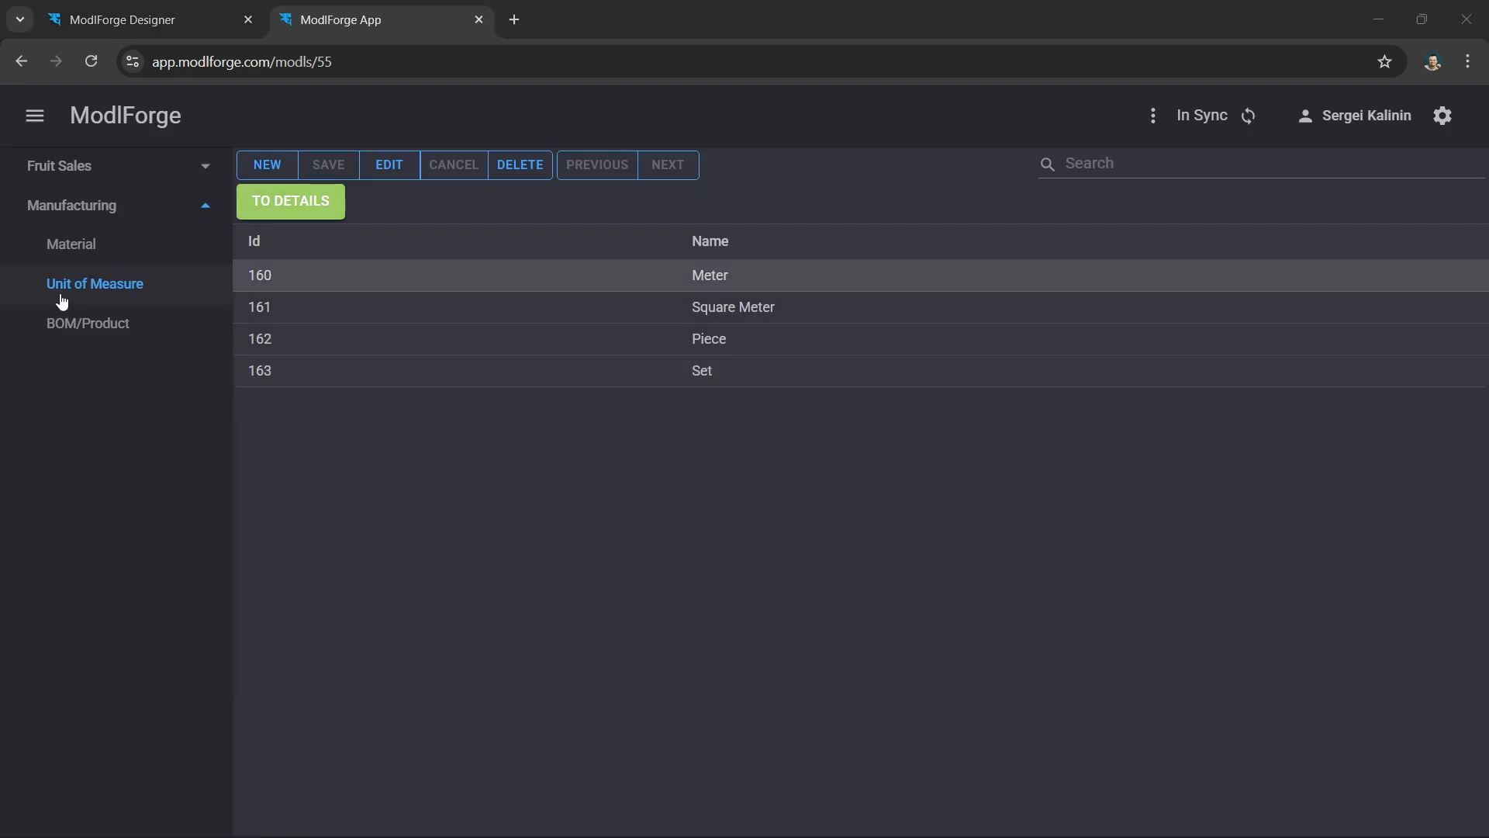
- Create and save a Material record named Aluminum Frame with price 5.00 and unit of measure Meter
{"action": "left_click", "coordinate": [76, 255]}
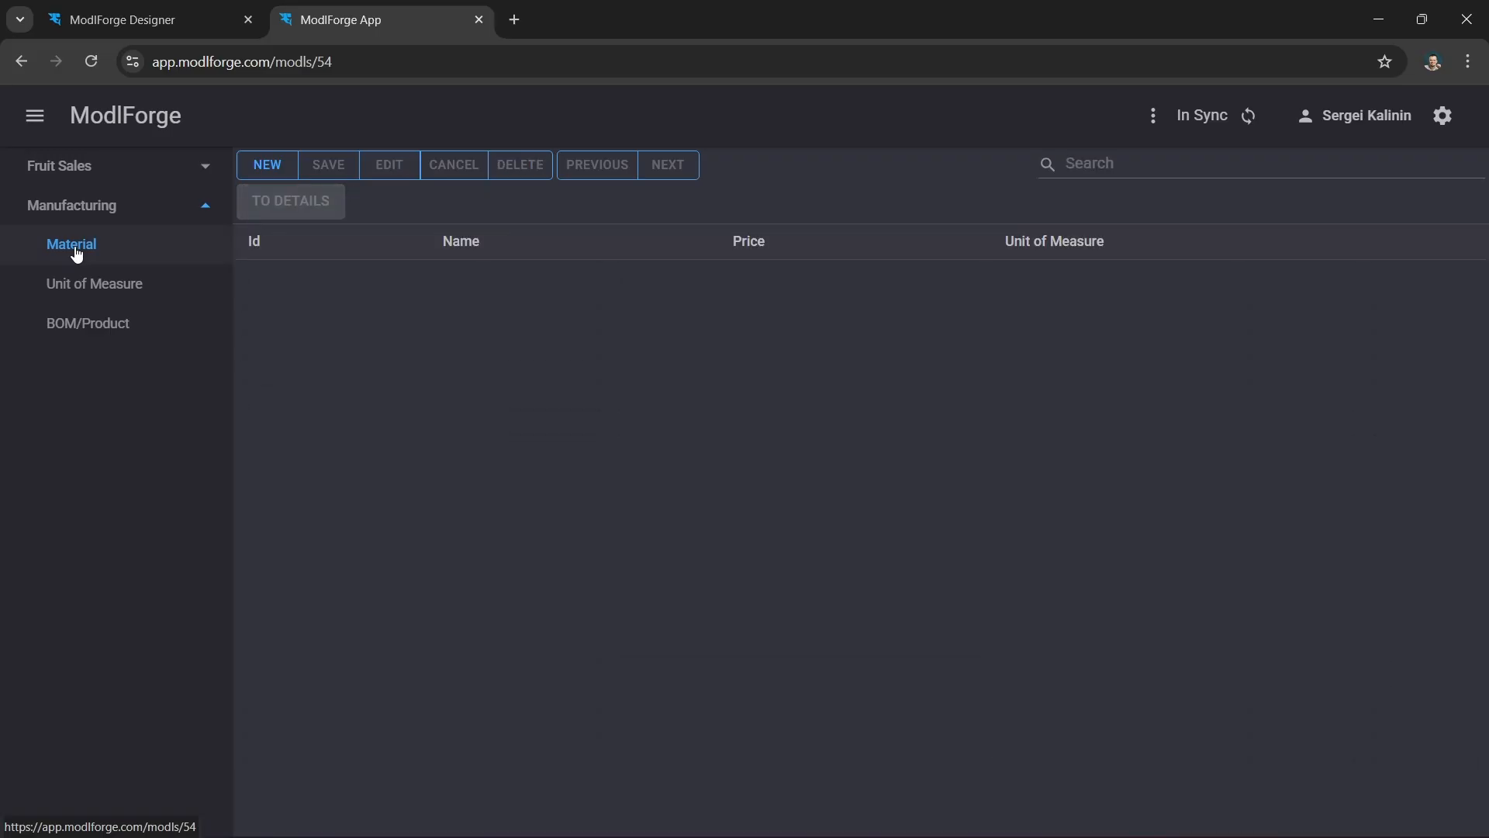
{"action": "left_click", "coordinate": [269, 166]}
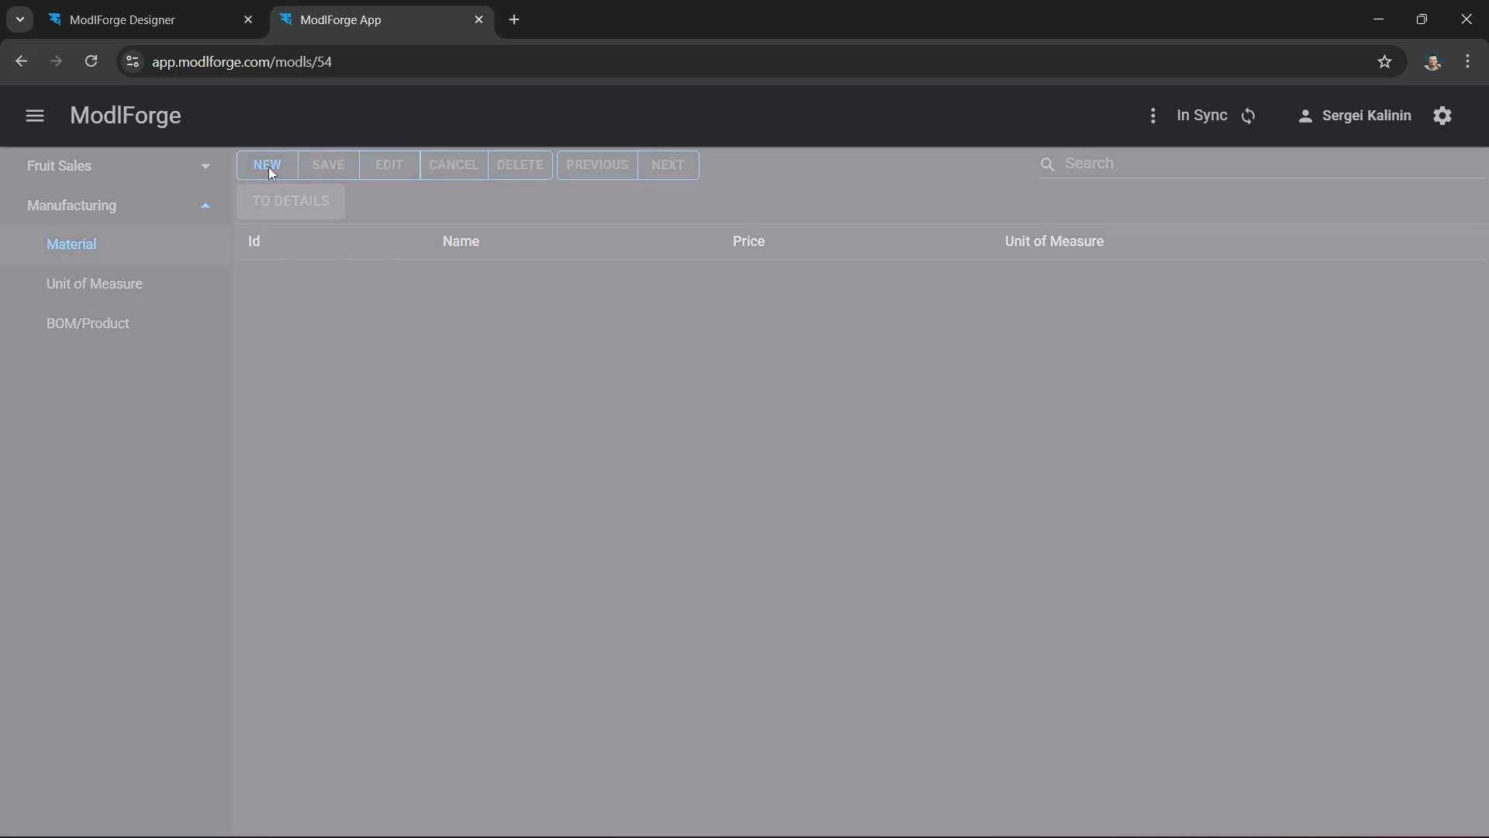
{"action": "left_click", "coordinate": [367, 251]}
{"action": "type", "text": "Alumin"}
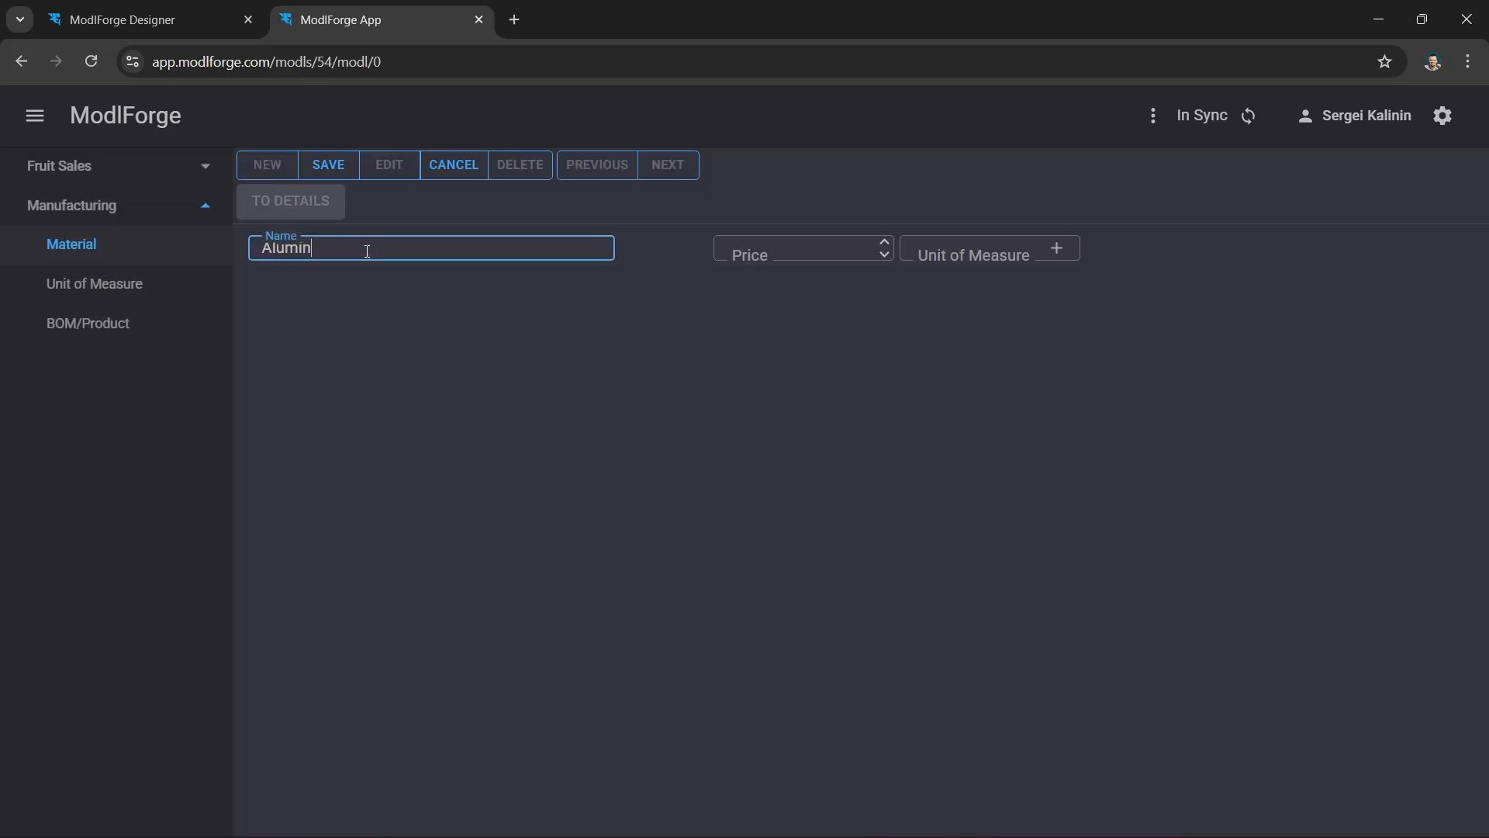
{"action": "type", "text": "um Frame"}
{"action": "left_click", "coordinate": [885, 243]}
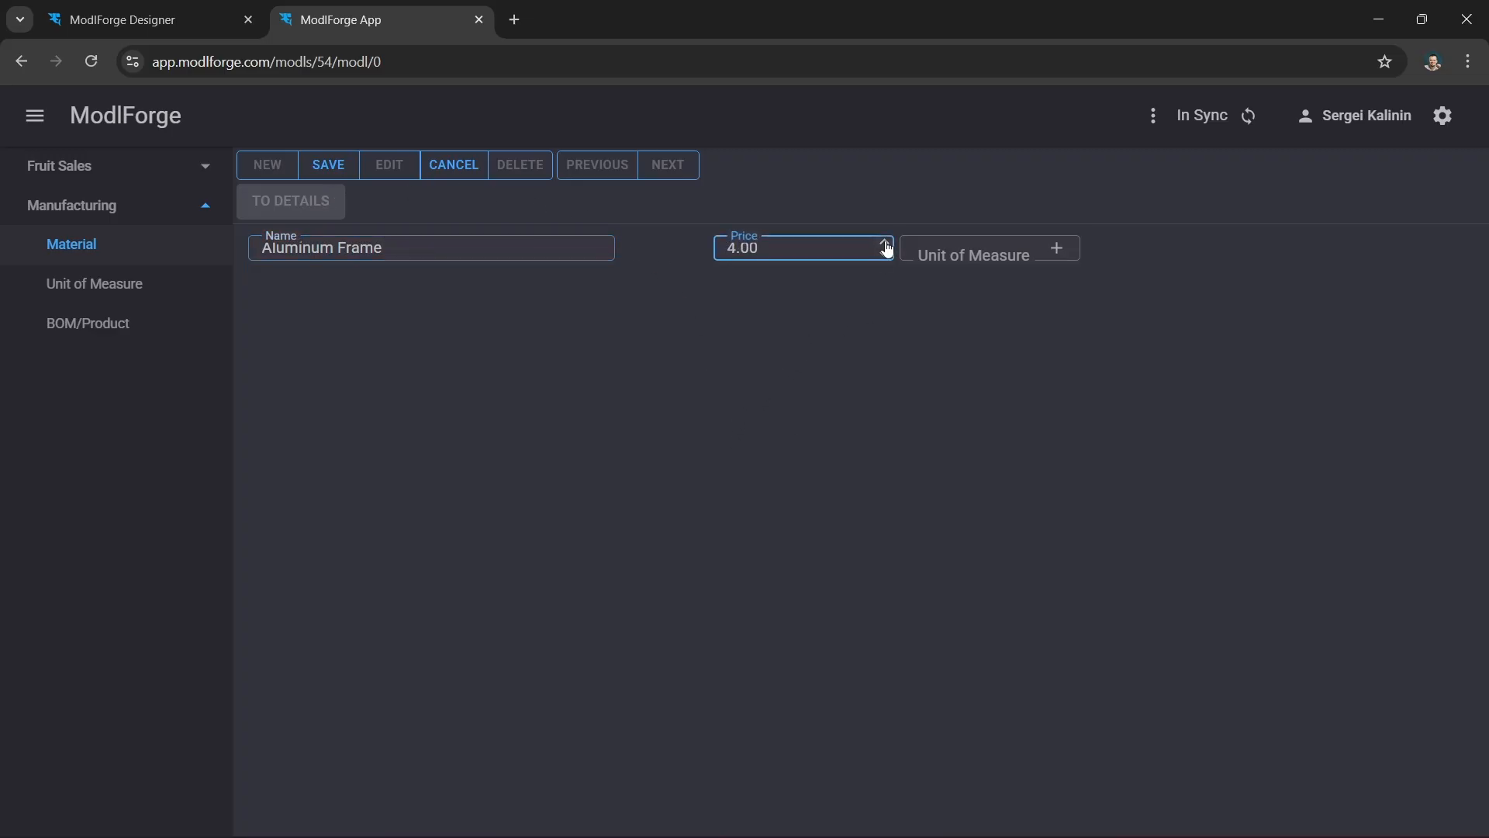
{"action": "left_click", "coordinate": [1056, 248]}
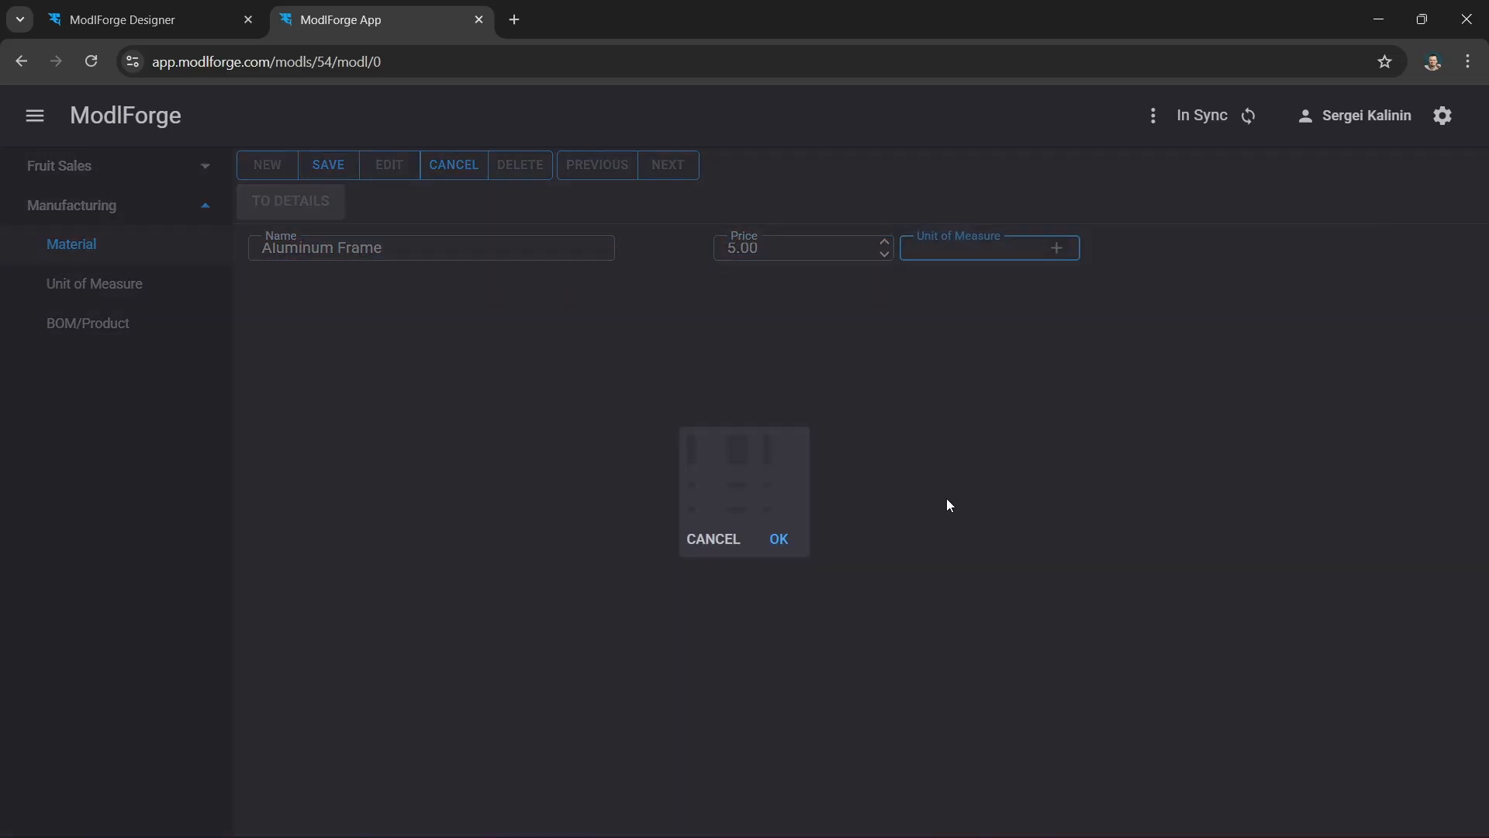
{"action": "double_click", "coordinate": [768, 457]}
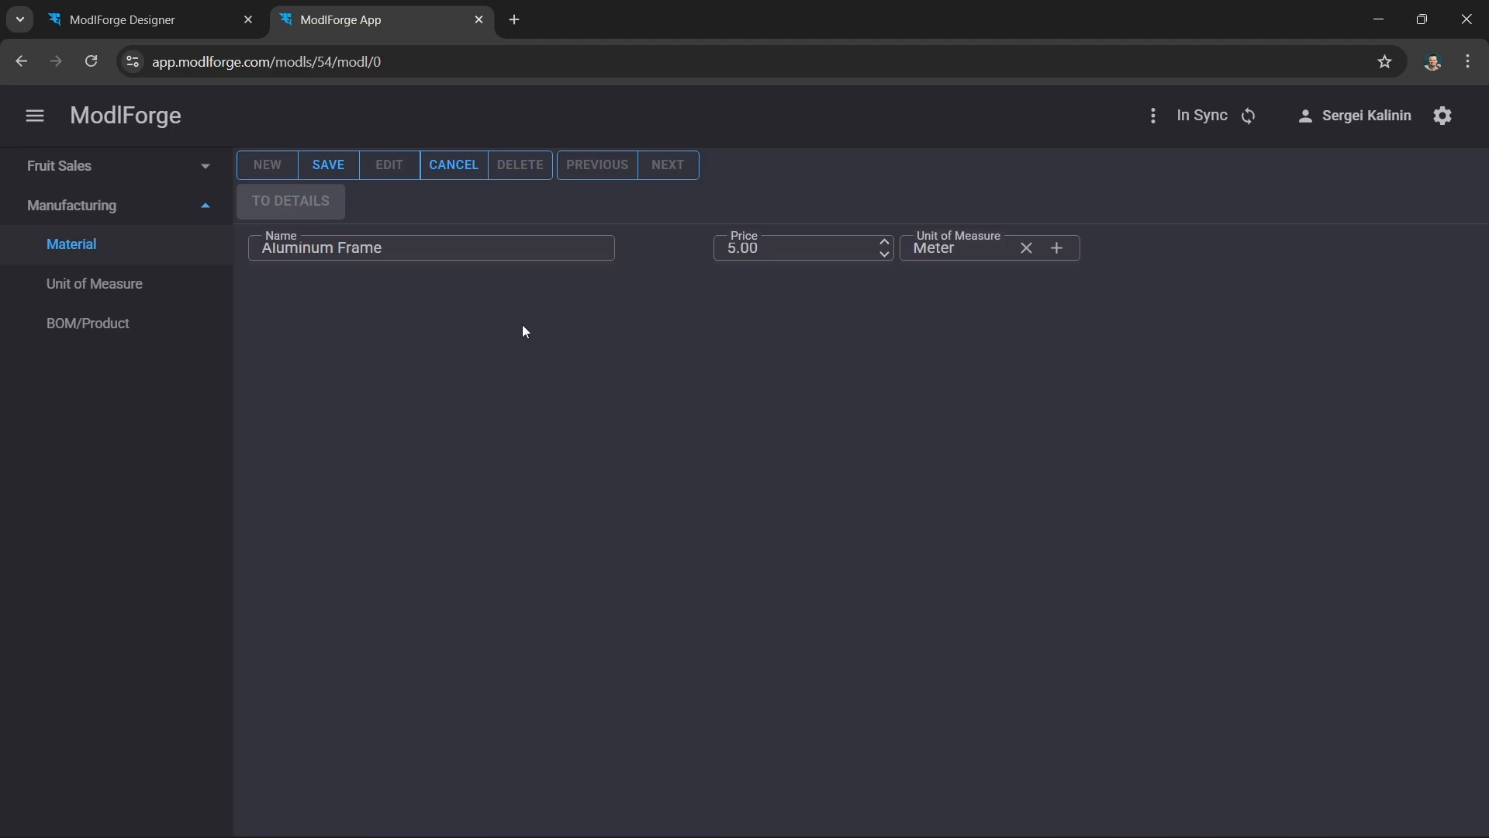
{"action": "left_click", "coordinate": [343, 172]}
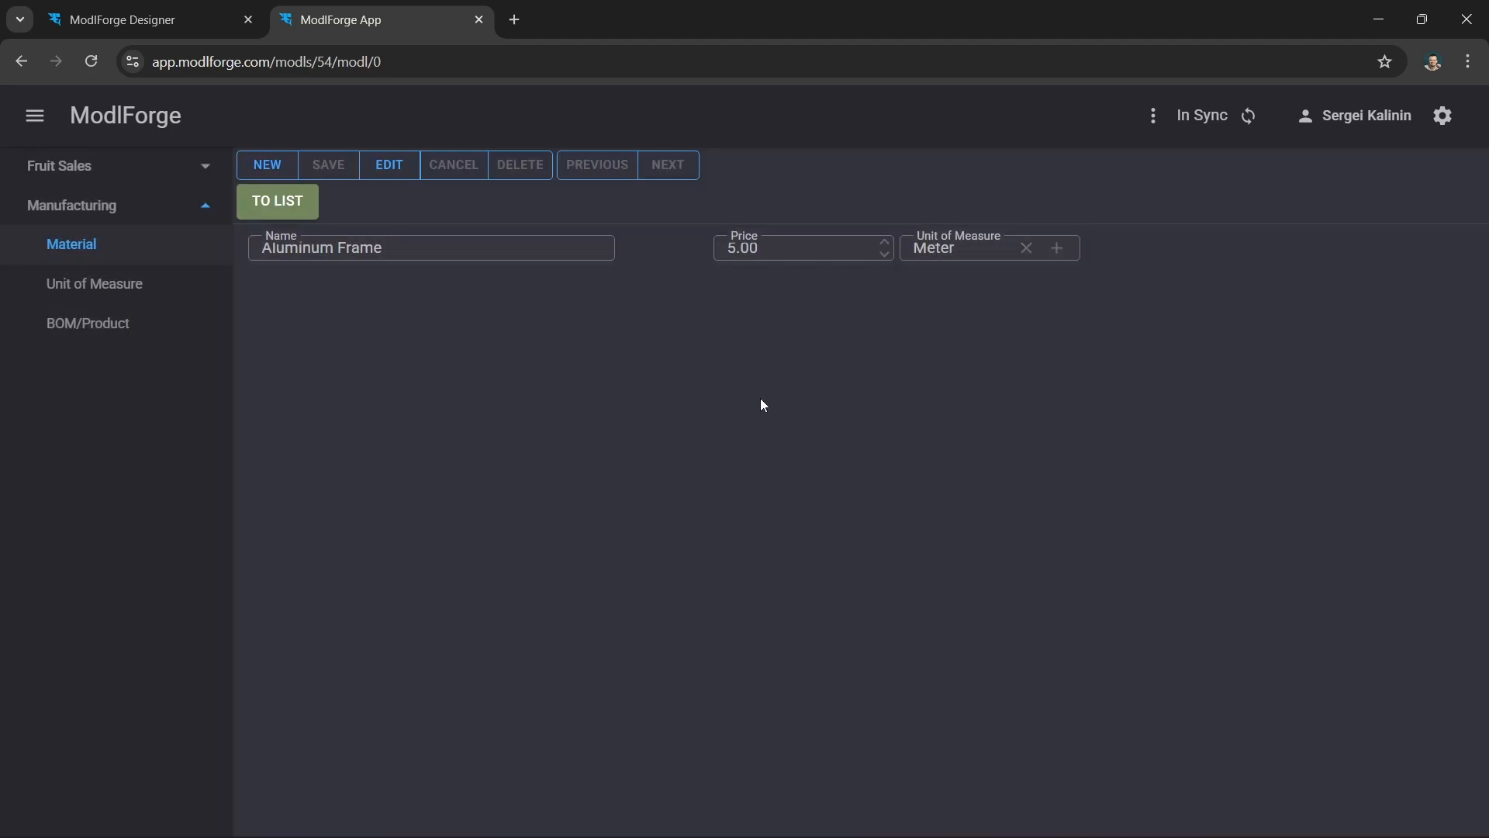
- Create and save a Material record named Glass Panel with price 25.00 and unit of measure Square Meter
{"action": "left_click", "coordinate": [267, 166]}
{"action": "left_click", "coordinate": [318, 249]}
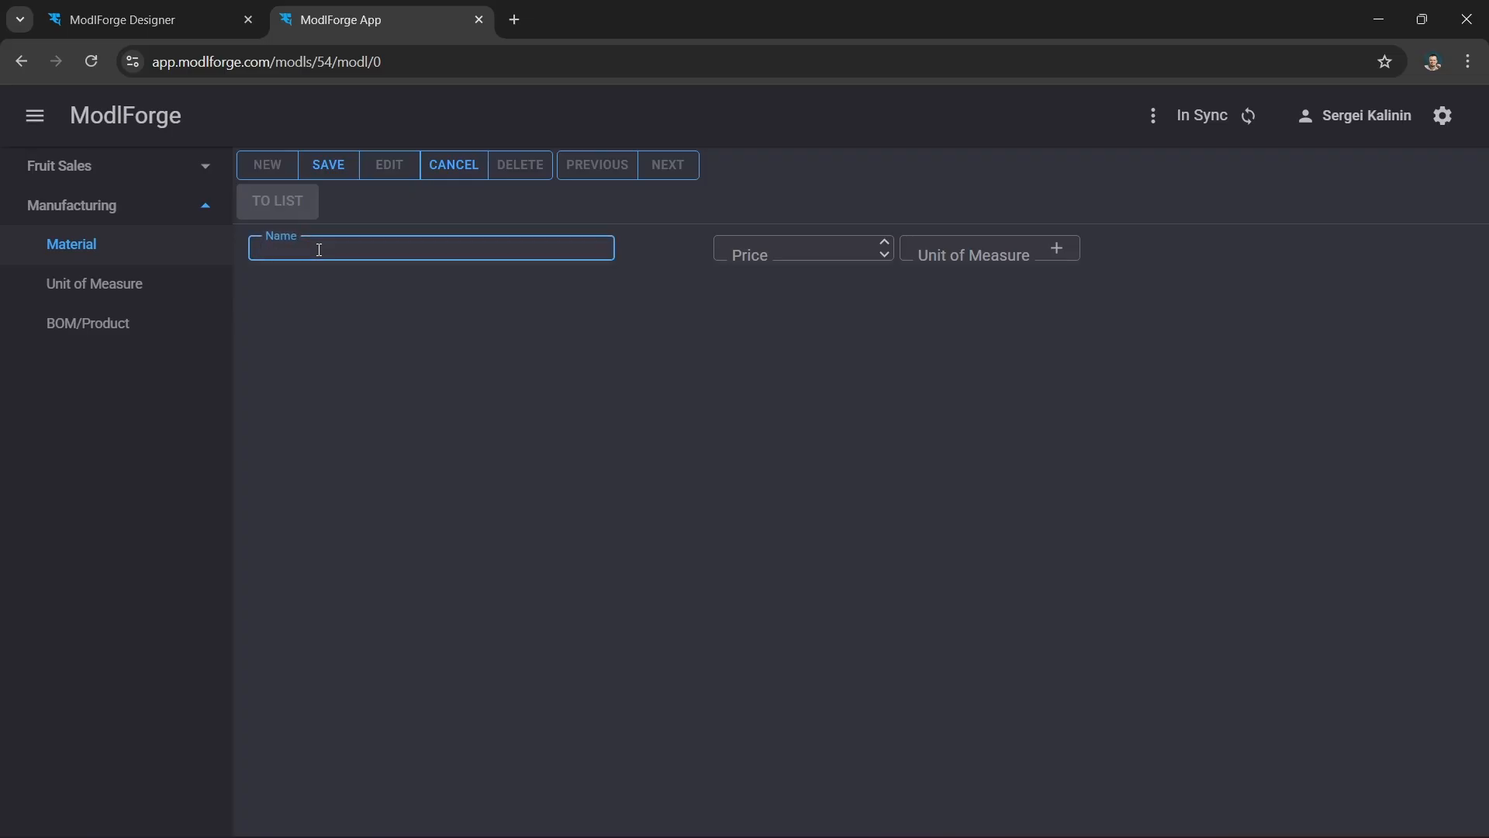
{"action": "type", "text": "Glass Panel"}
{"action": "left_click", "coordinate": [840, 248]}
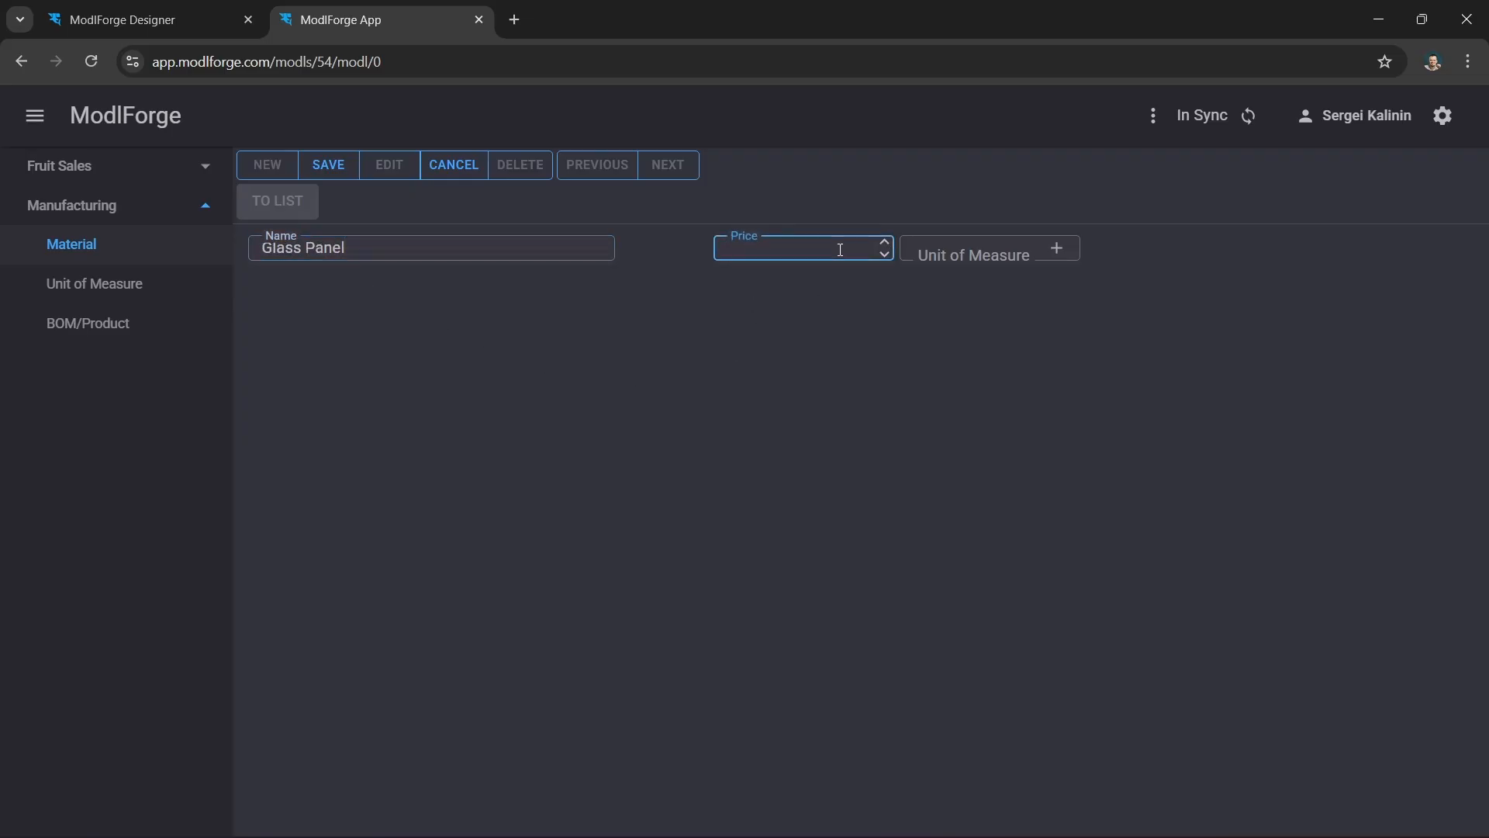
{"action": "type", "text": "25"}
{"action": "key", "text": "Tab"}
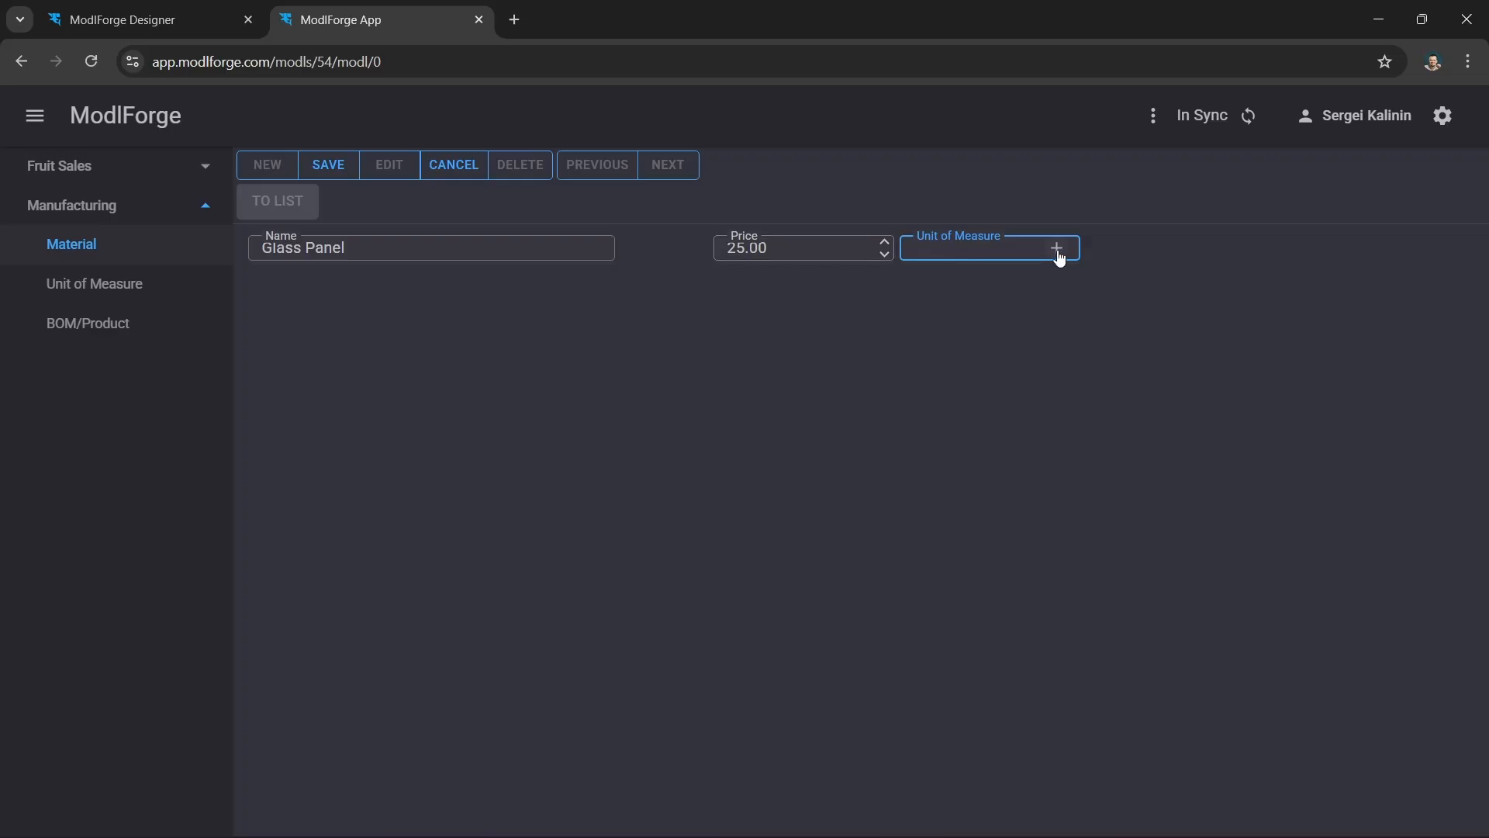
{"action": "left_click", "coordinate": [1057, 249]}
{"action": "double_click", "coordinate": [802, 486]}
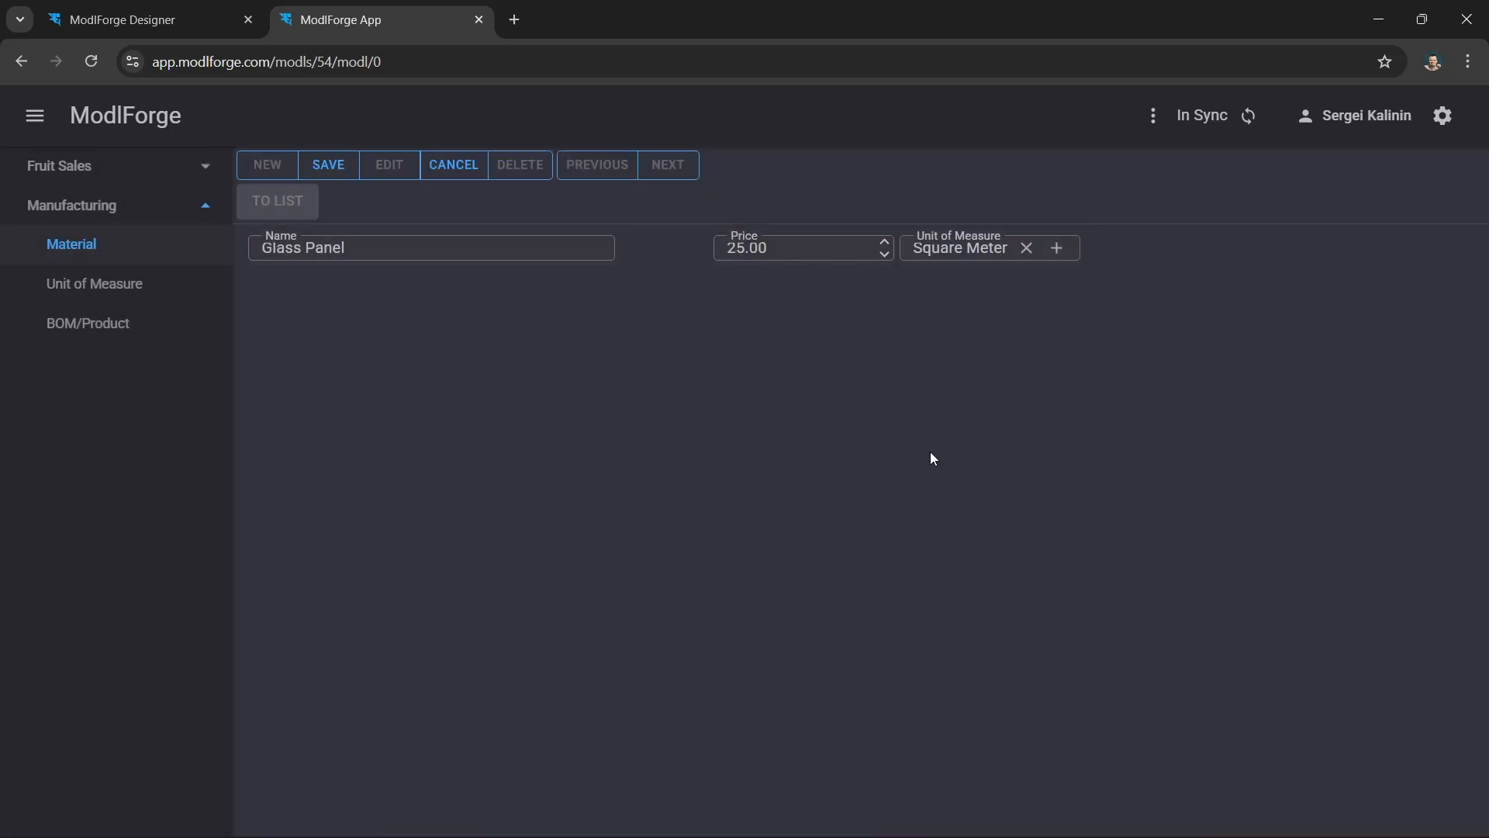
{"action": "left_click", "coordinate": [342, 172]}
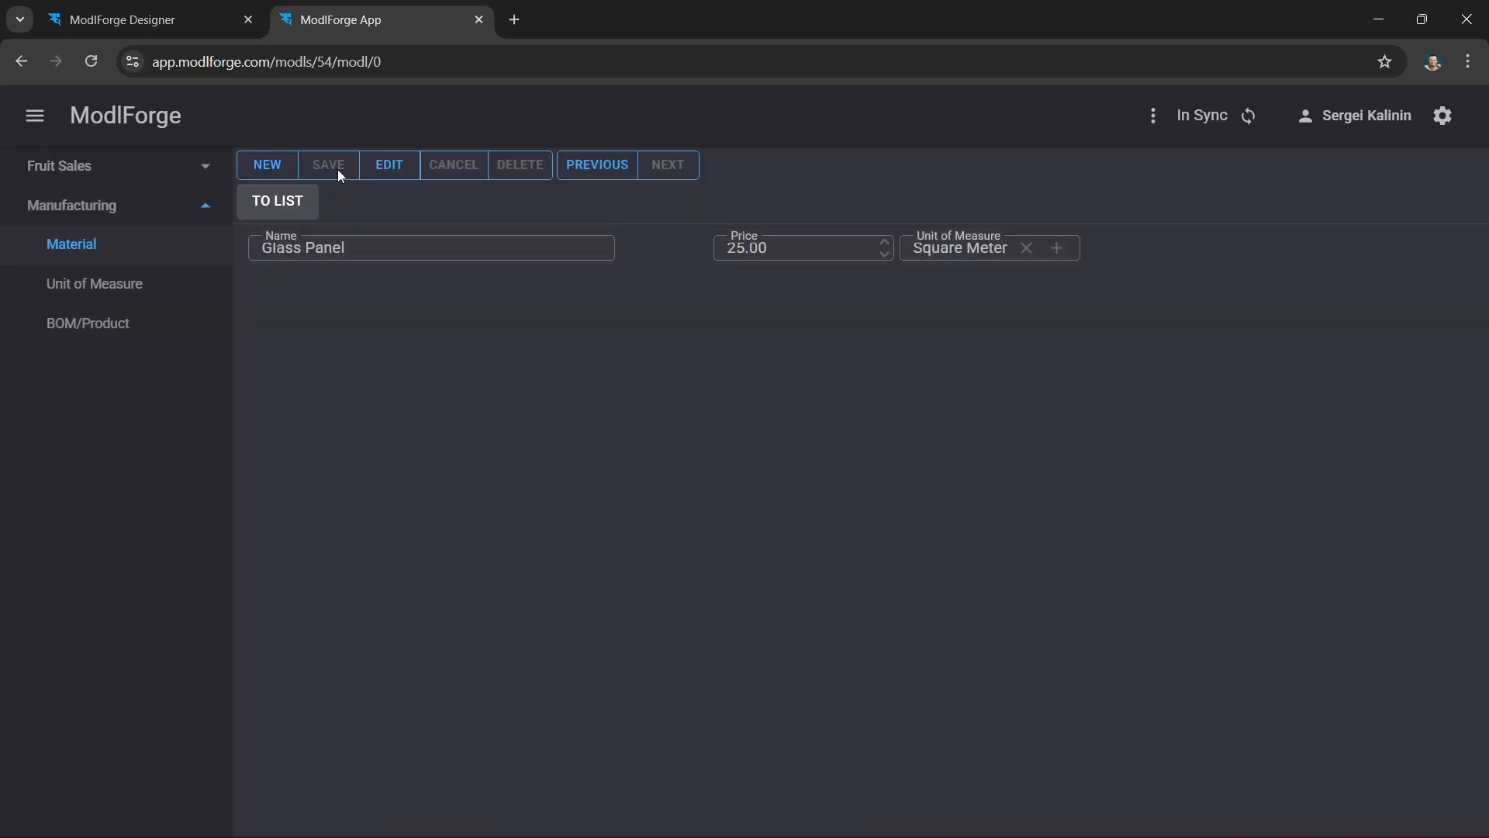
- Create and save a Material record named Hinge with price 2.00 and unit of measure Piece
{"action": "left_click", "coordinate": [273, 164]}
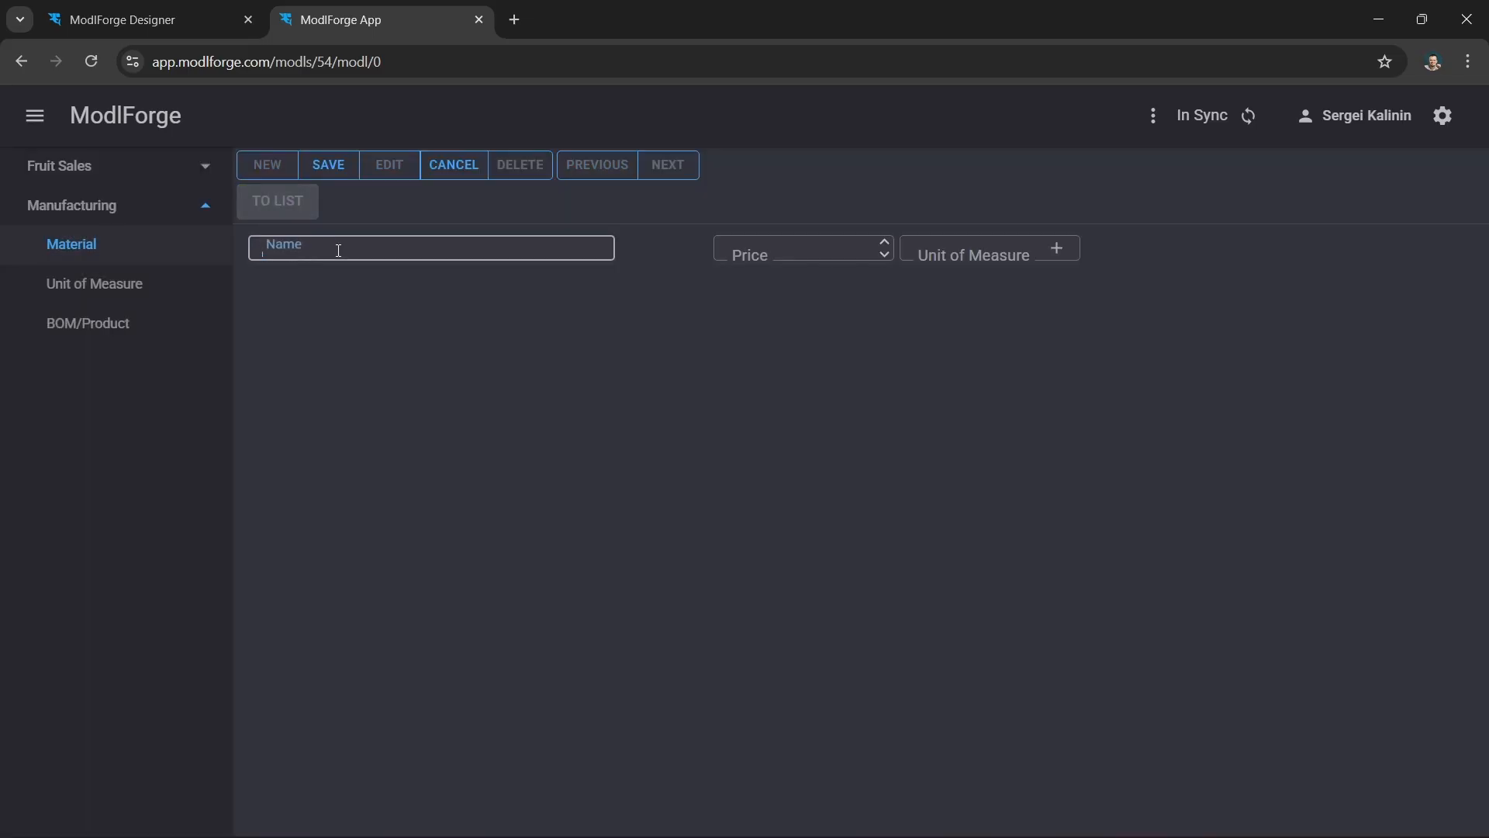
{"action": "left_click", "coordinate": [335, 248]}
{"action": "type", "text": "Hinge"}
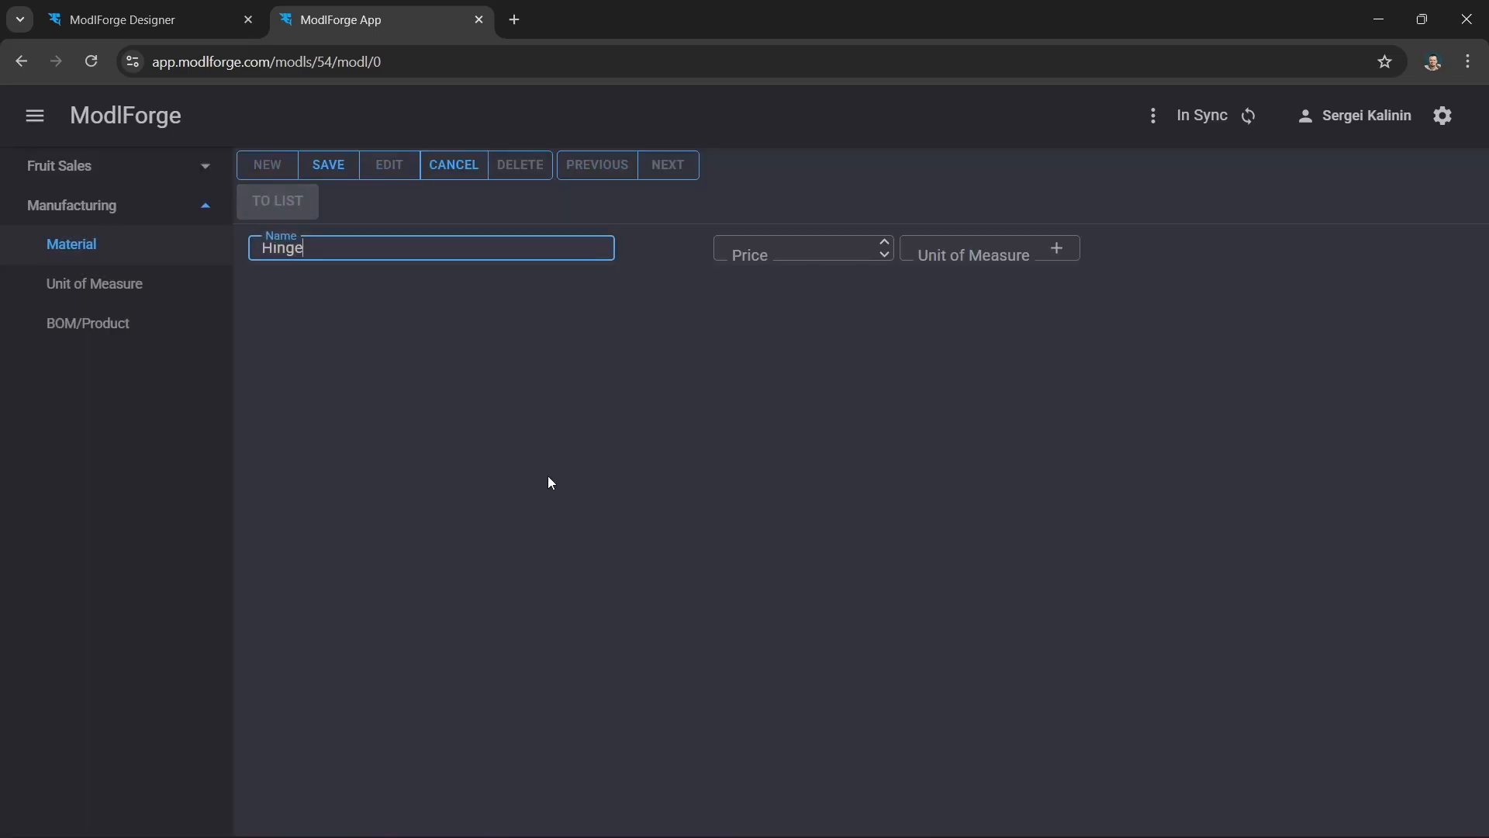
{"action": "type", "text": "2"}
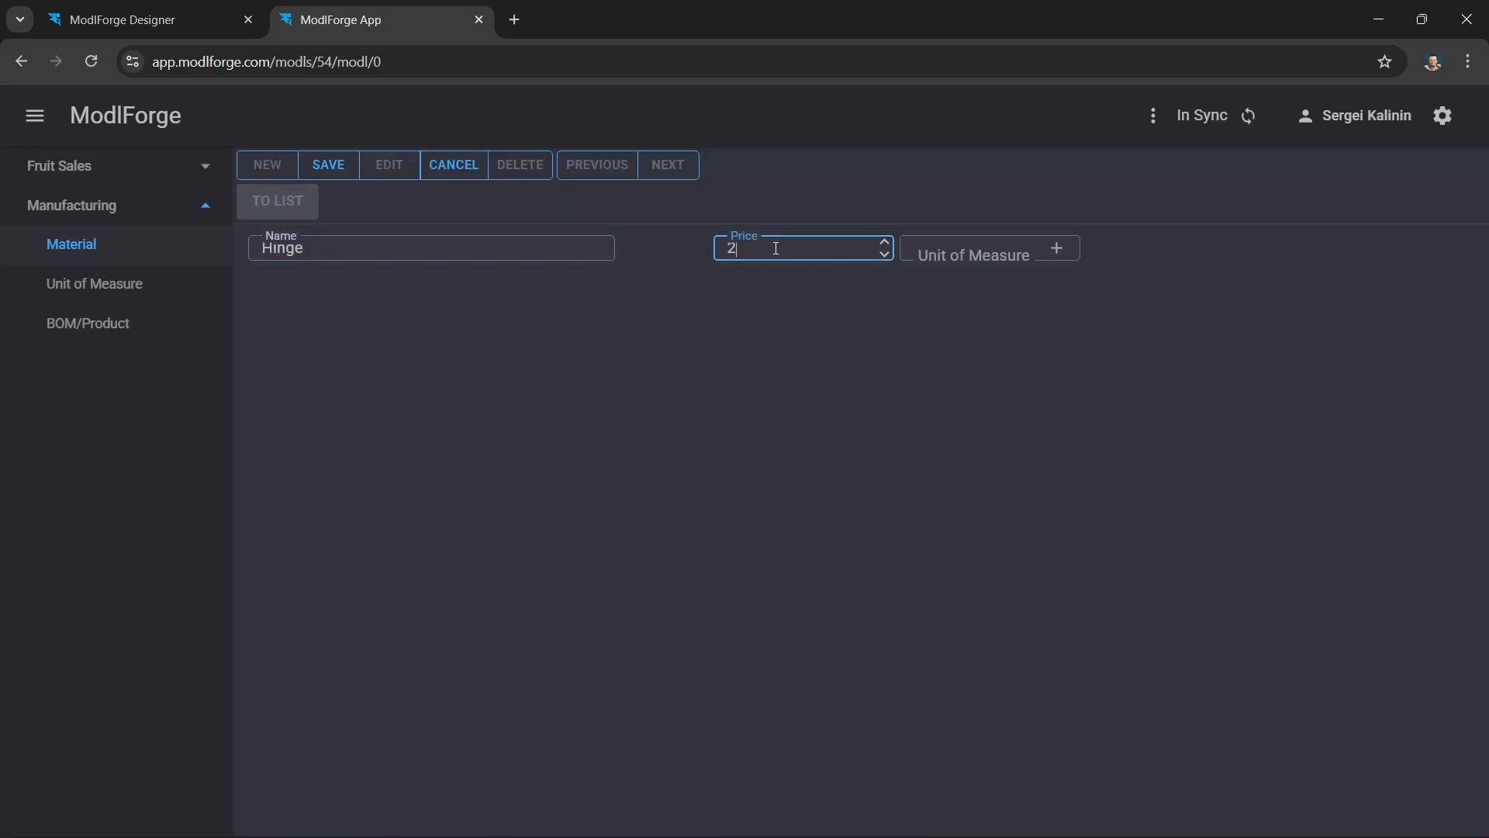
{"action": "left_click", "coordinate": [1054, 247]}
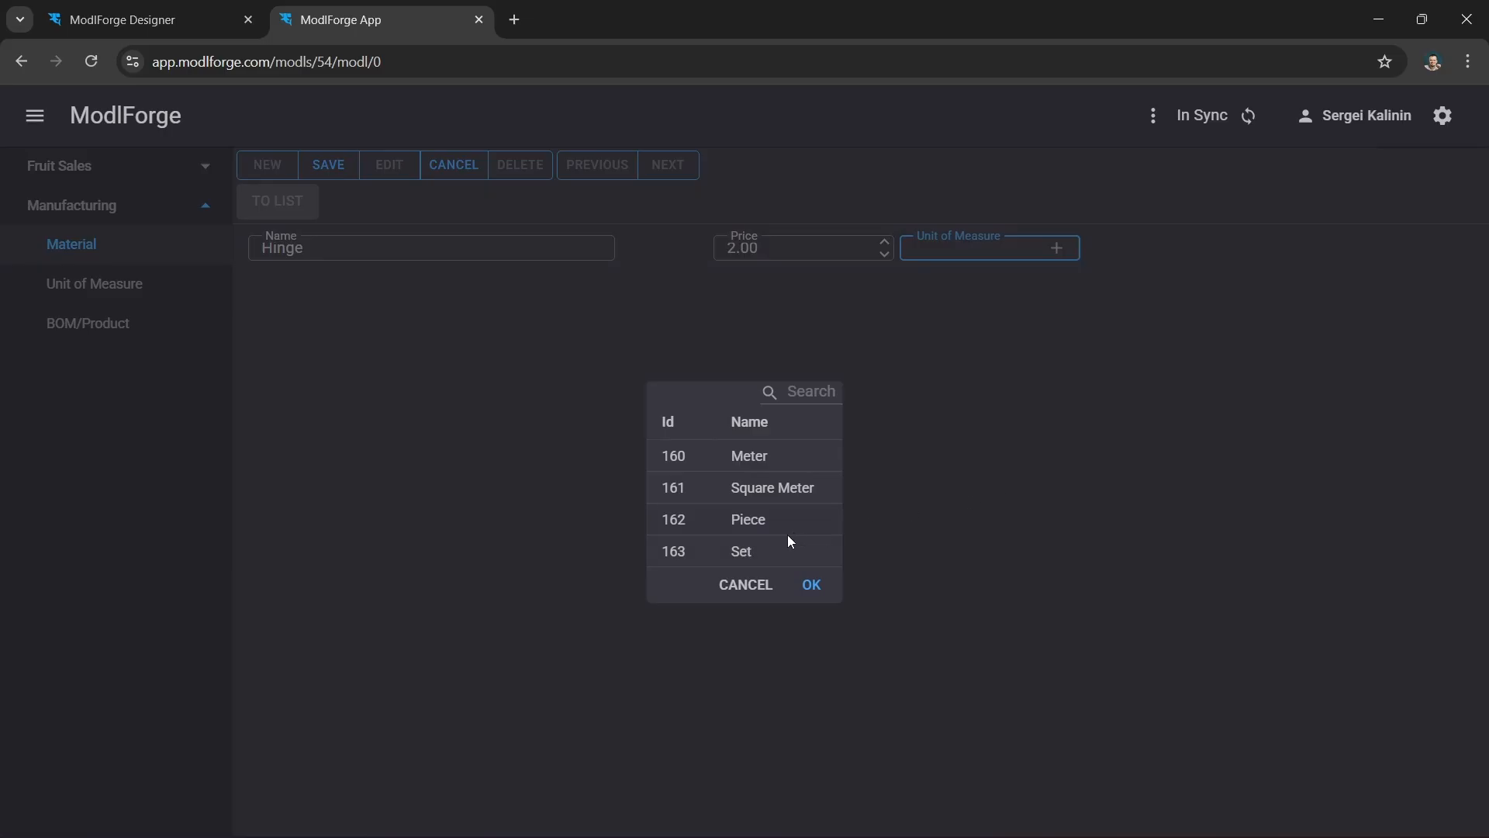
{"action": "double_click", "coordinate": [757, 520]}
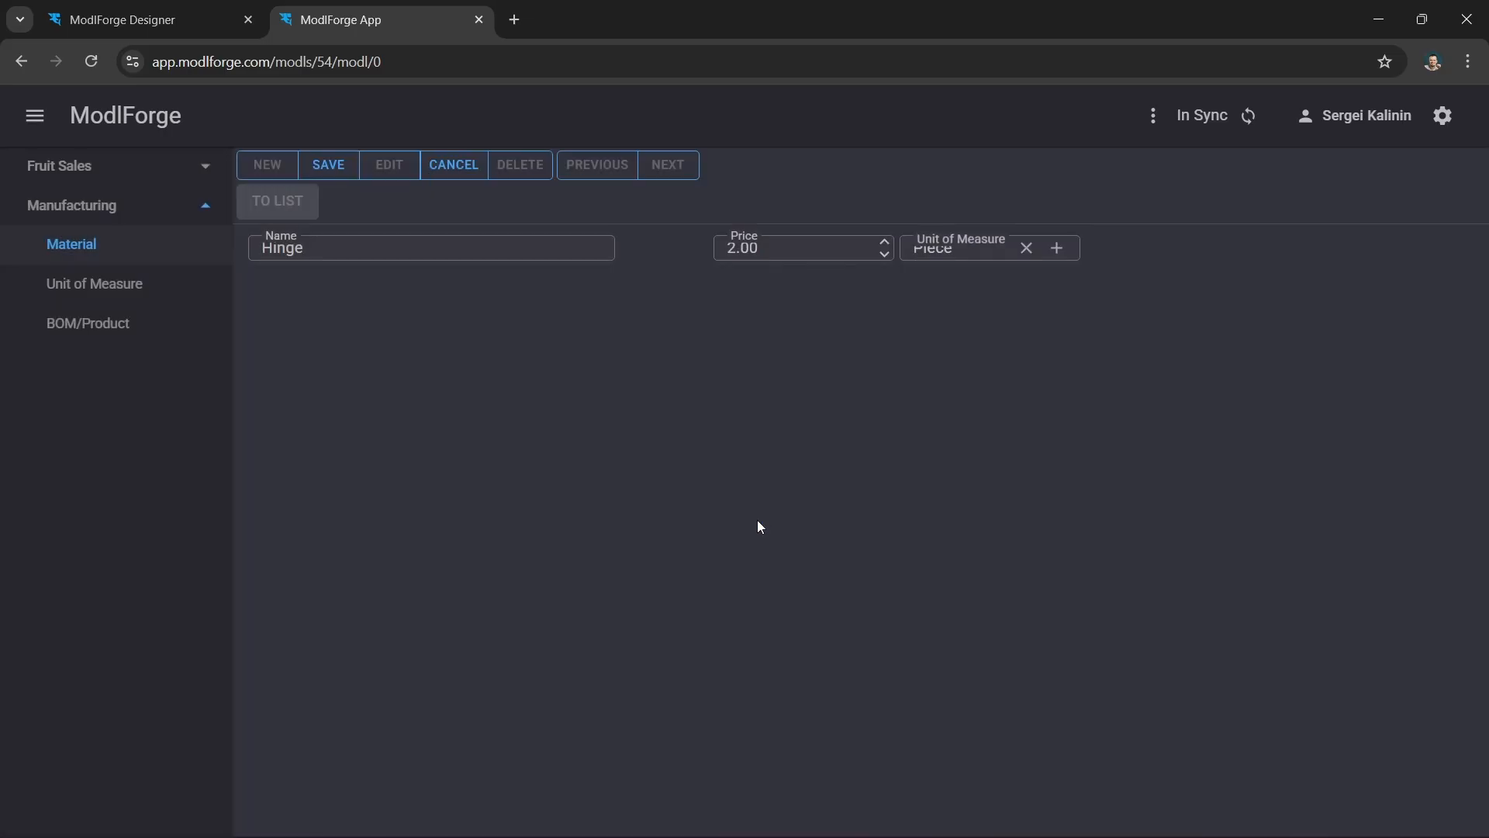
{"action": "left_click", "coordinate": [332, 165]}
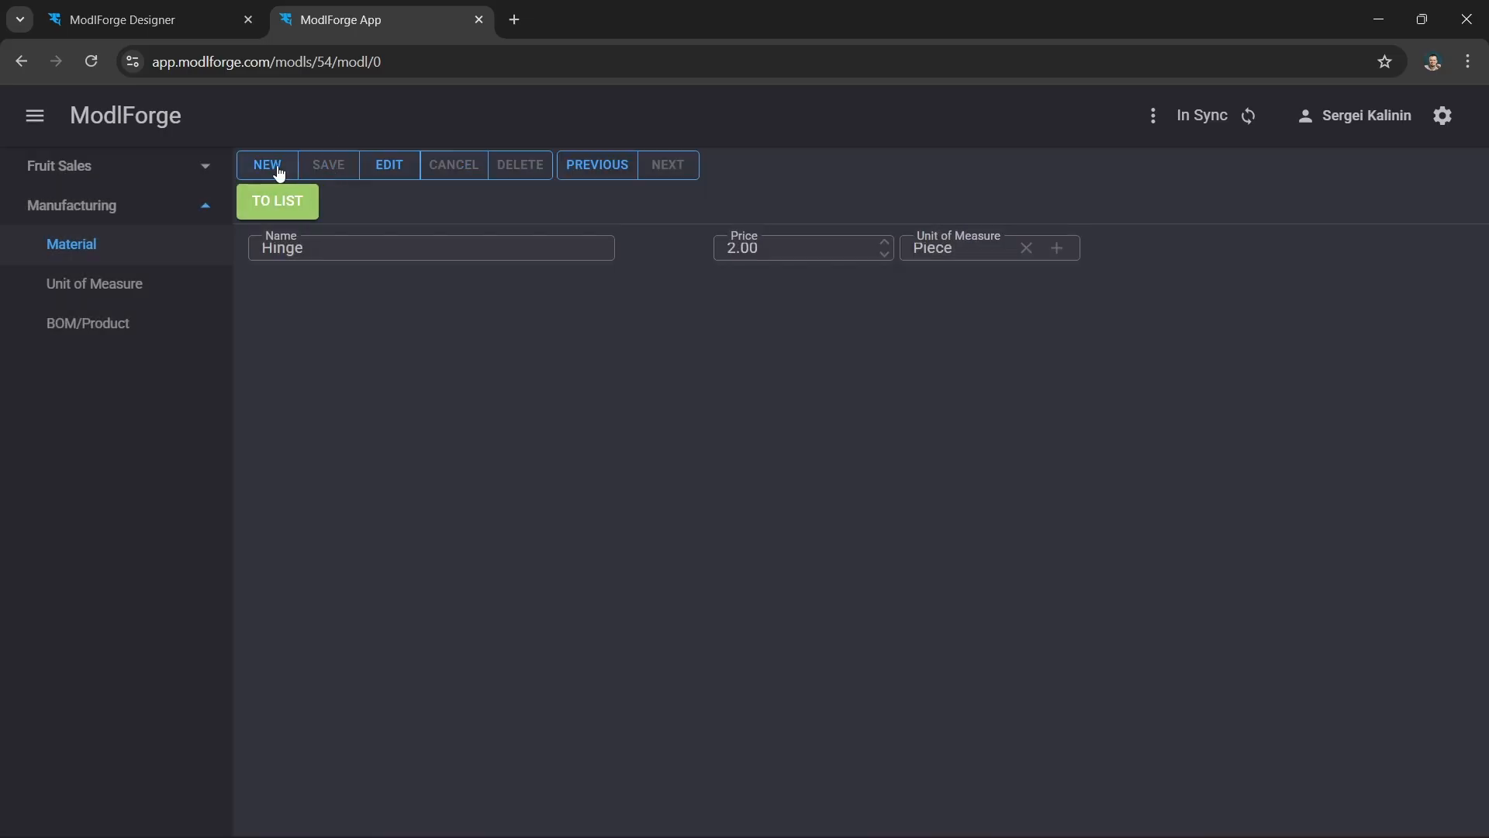
- Create and save a Material record named Screw with price 0.10 and unit of measure Piece
{"action": "left_click", "coordinate": [278, 168]}
{"action": "left_click", "coordinate": [324, 245]}
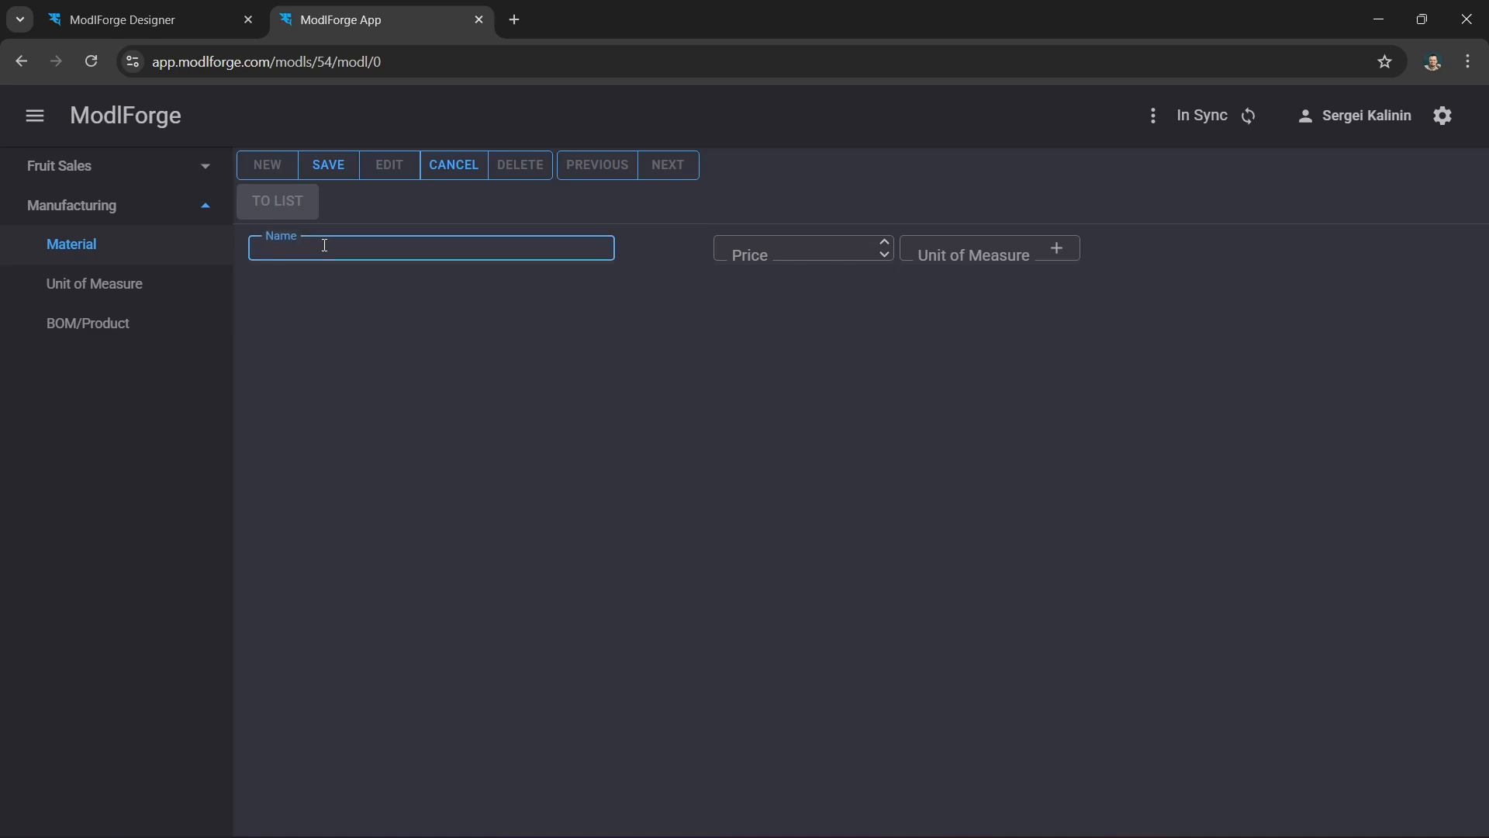
{"action": "type", "text": "Screw"}
{"action": "key", "text": "Tab"}
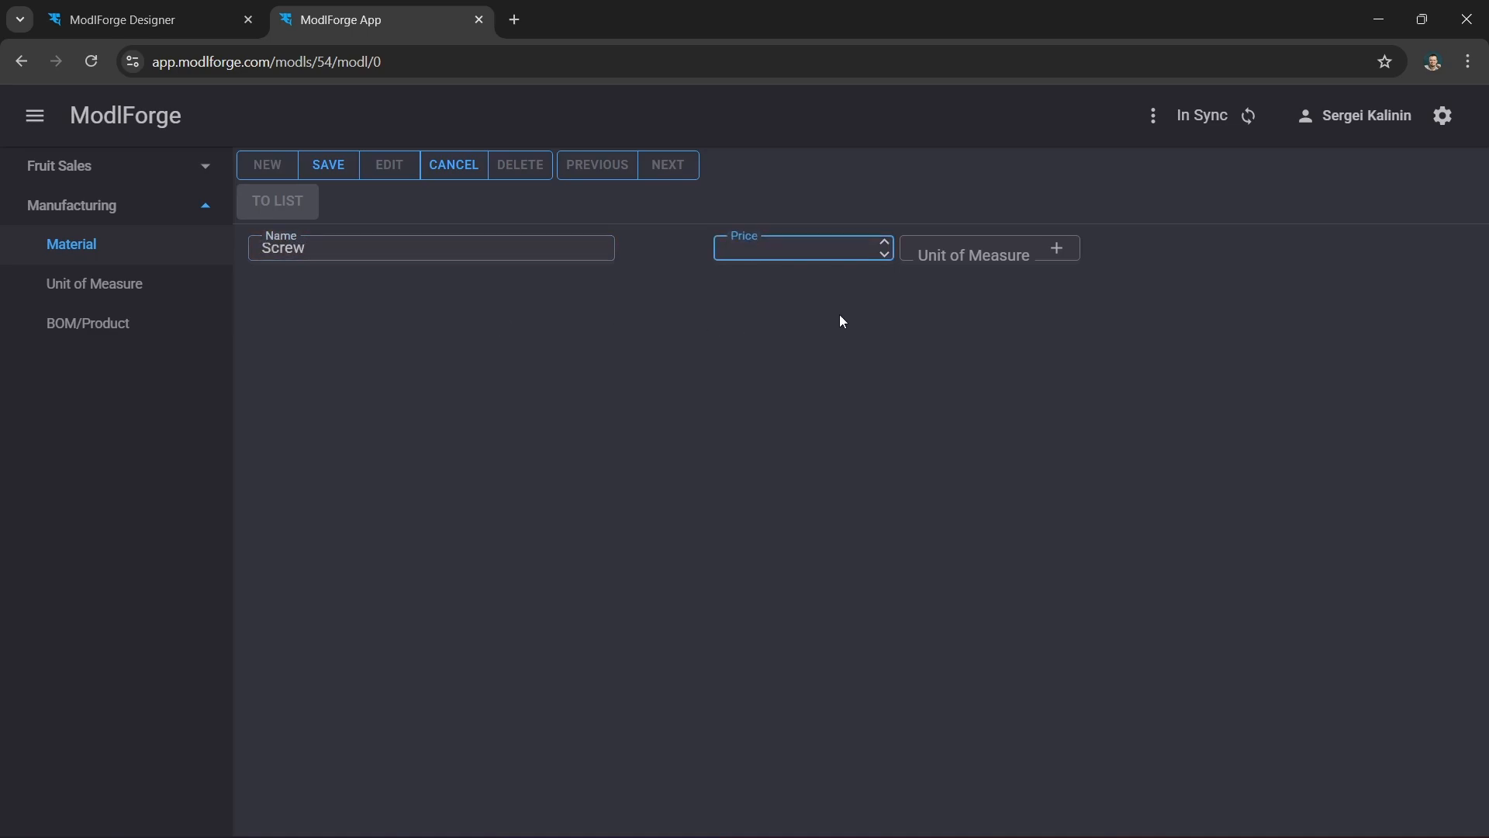
{"action": "type", "text": "0.1"}
{"action": "key", "text": "Tab"}
{"action": "left_click", "coordinate": [1058, 249]}
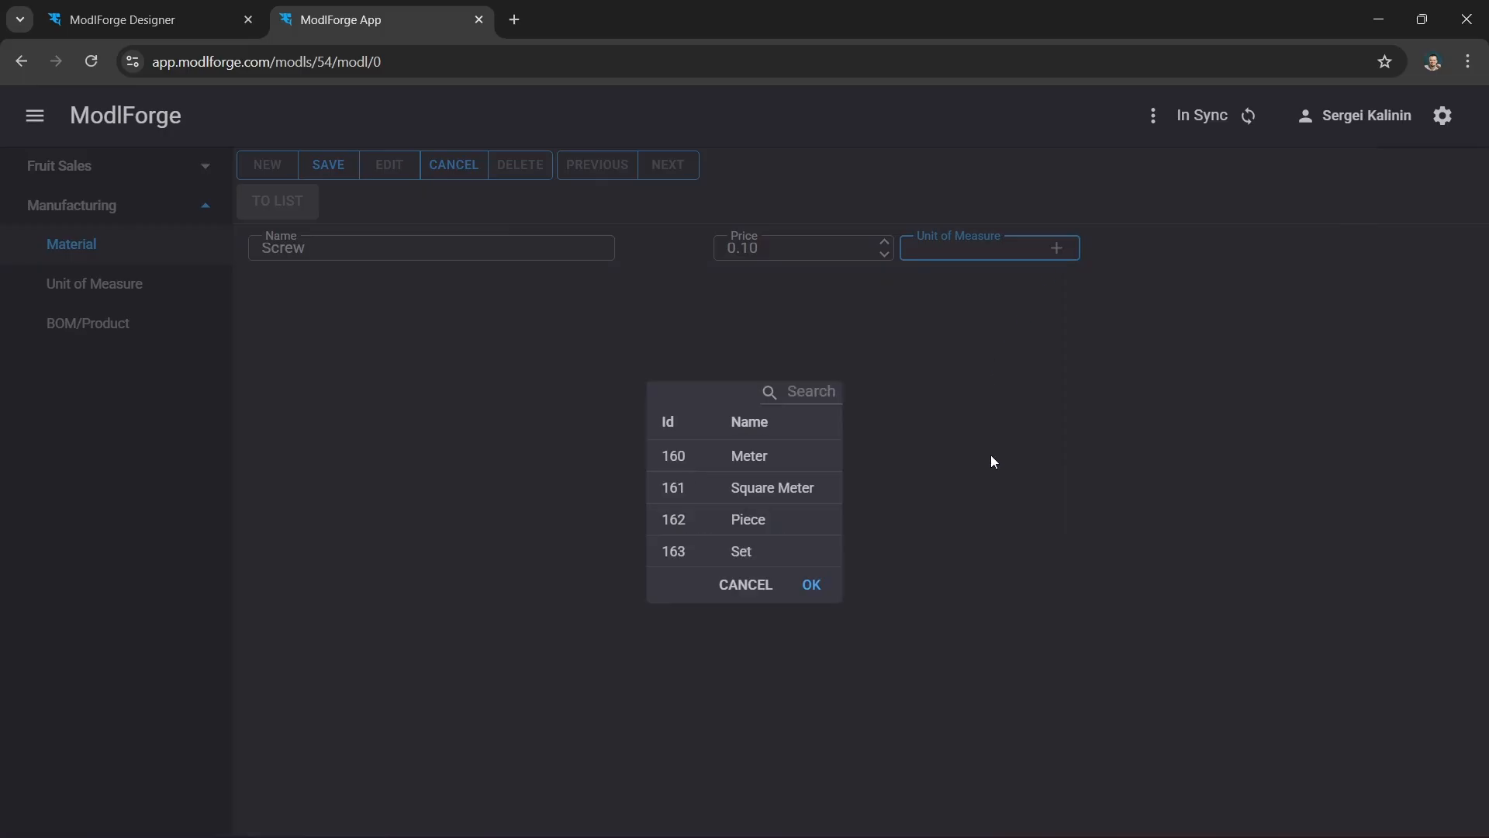
{"action": "double_click", "coordinate": [739, 520]}
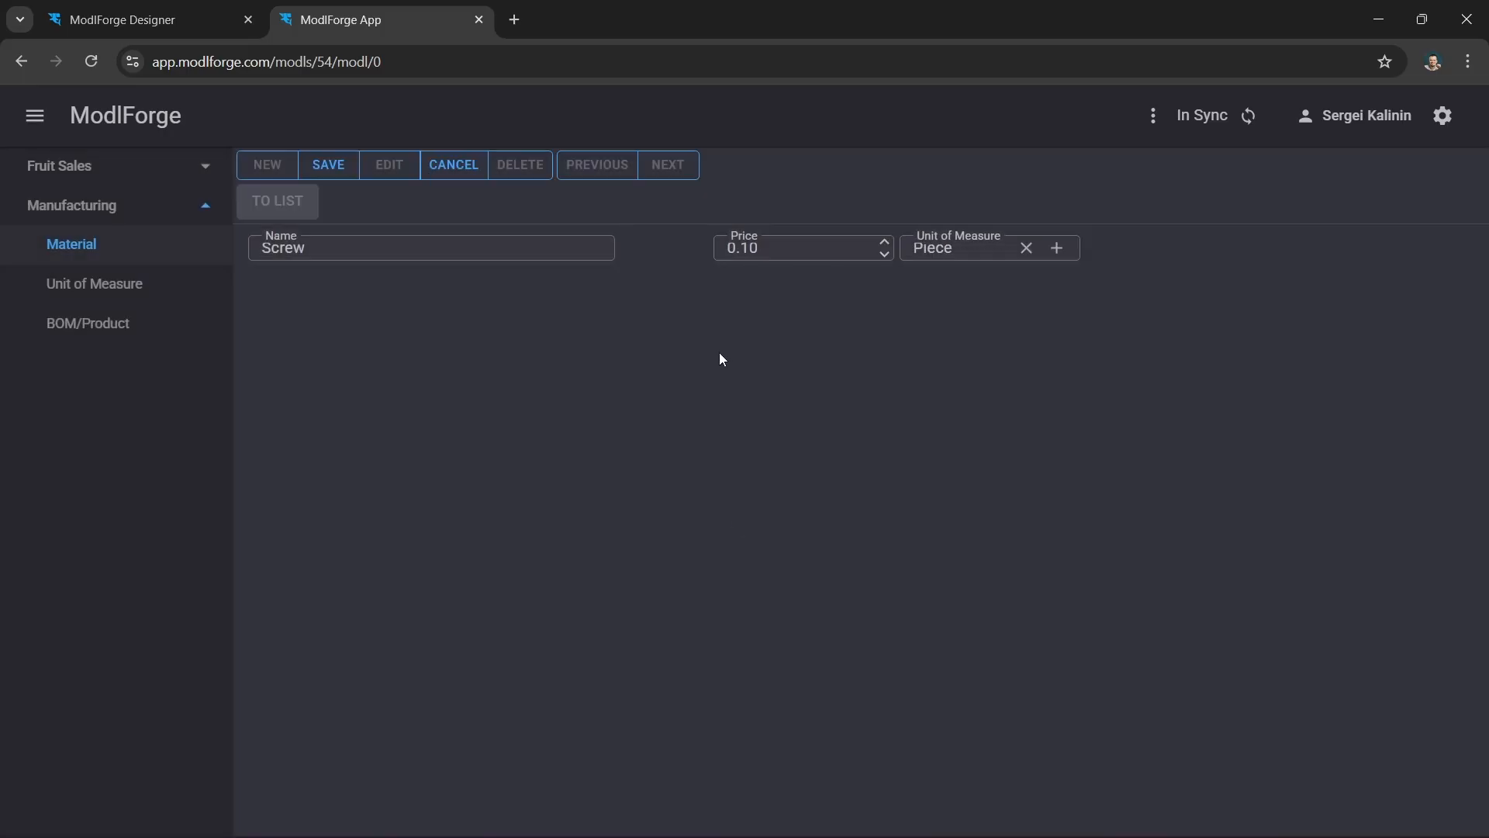
{"action": "left_click", "coordinate": [336, 168]}
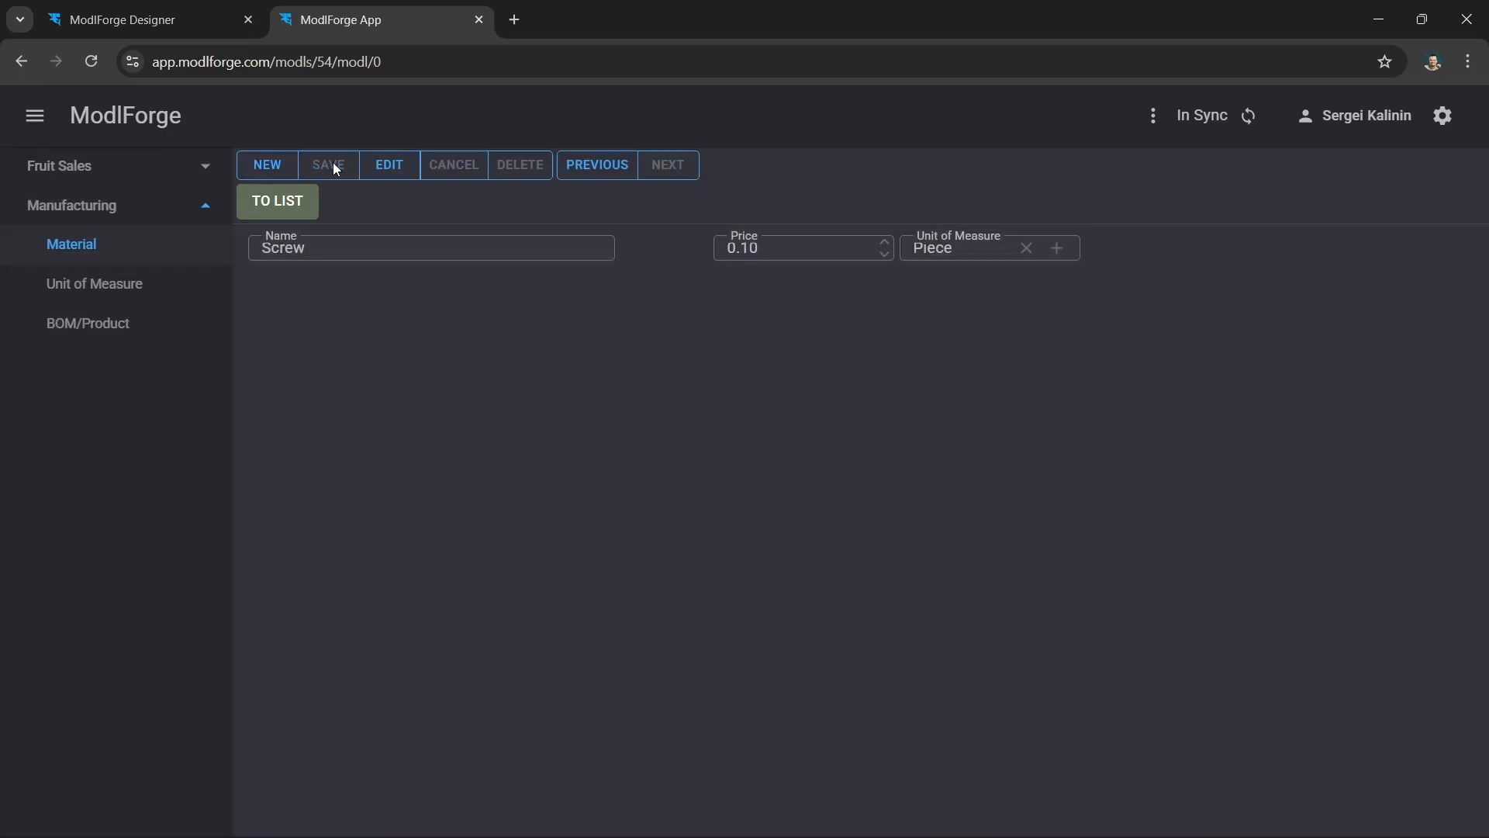
- Create and save a Material record named Handle/Lock Set with price 15.00 and unit of measure Set
{"action": "left_click", "coordinate": [273, 170]}
{"action": "left_click", "coordinate": [373, 249]}
{"action": "type", "text": "H"}
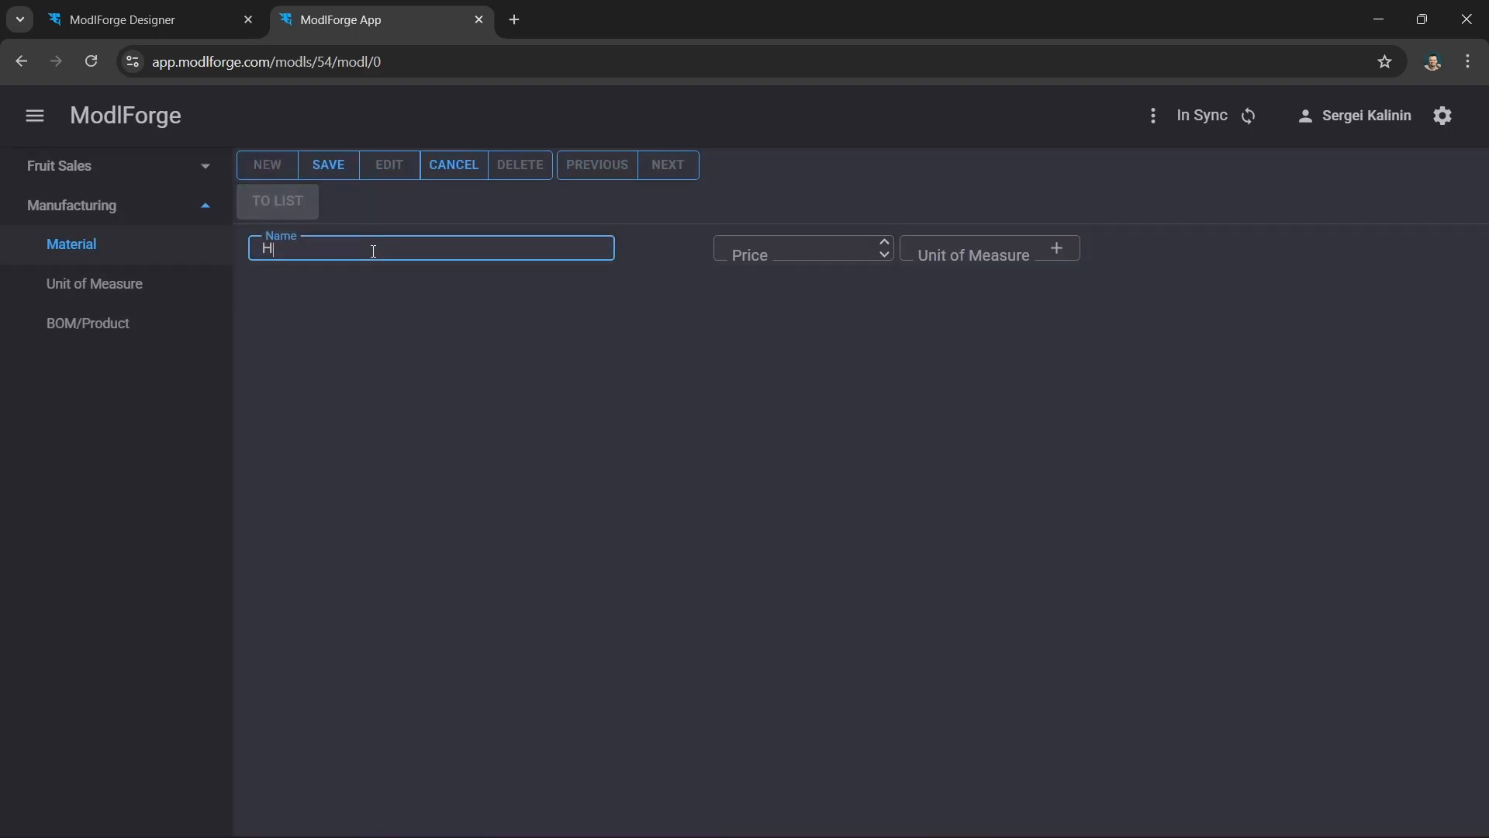
{"action": "type", "text": "andle/Lock Set"}
{"action": "left_click", "coordinate": [794, 248]}
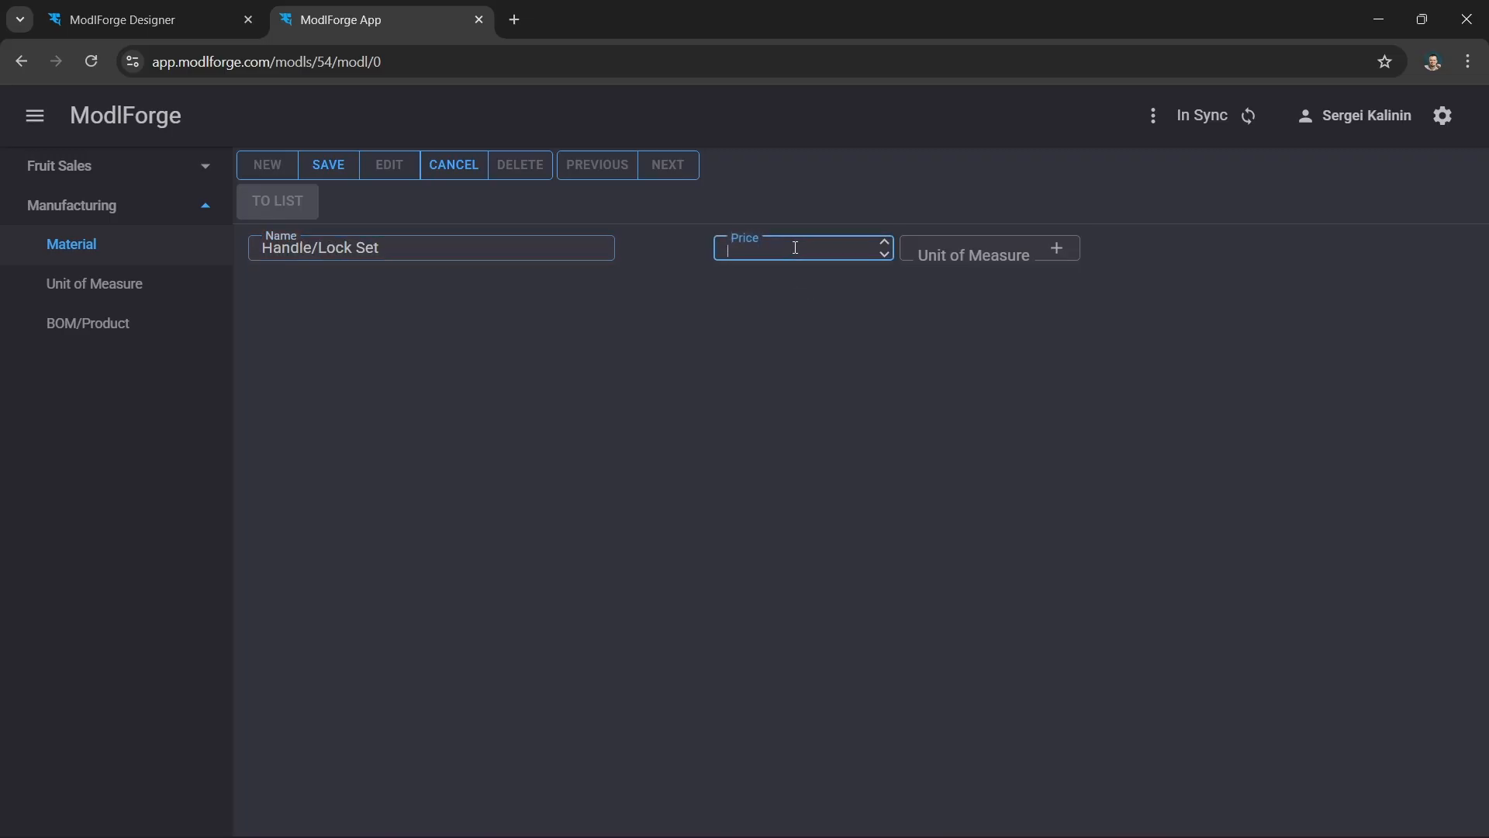
{"action": "type", "text": "15"}
{"action": "left_click", "coordinate": [1055, 249]}
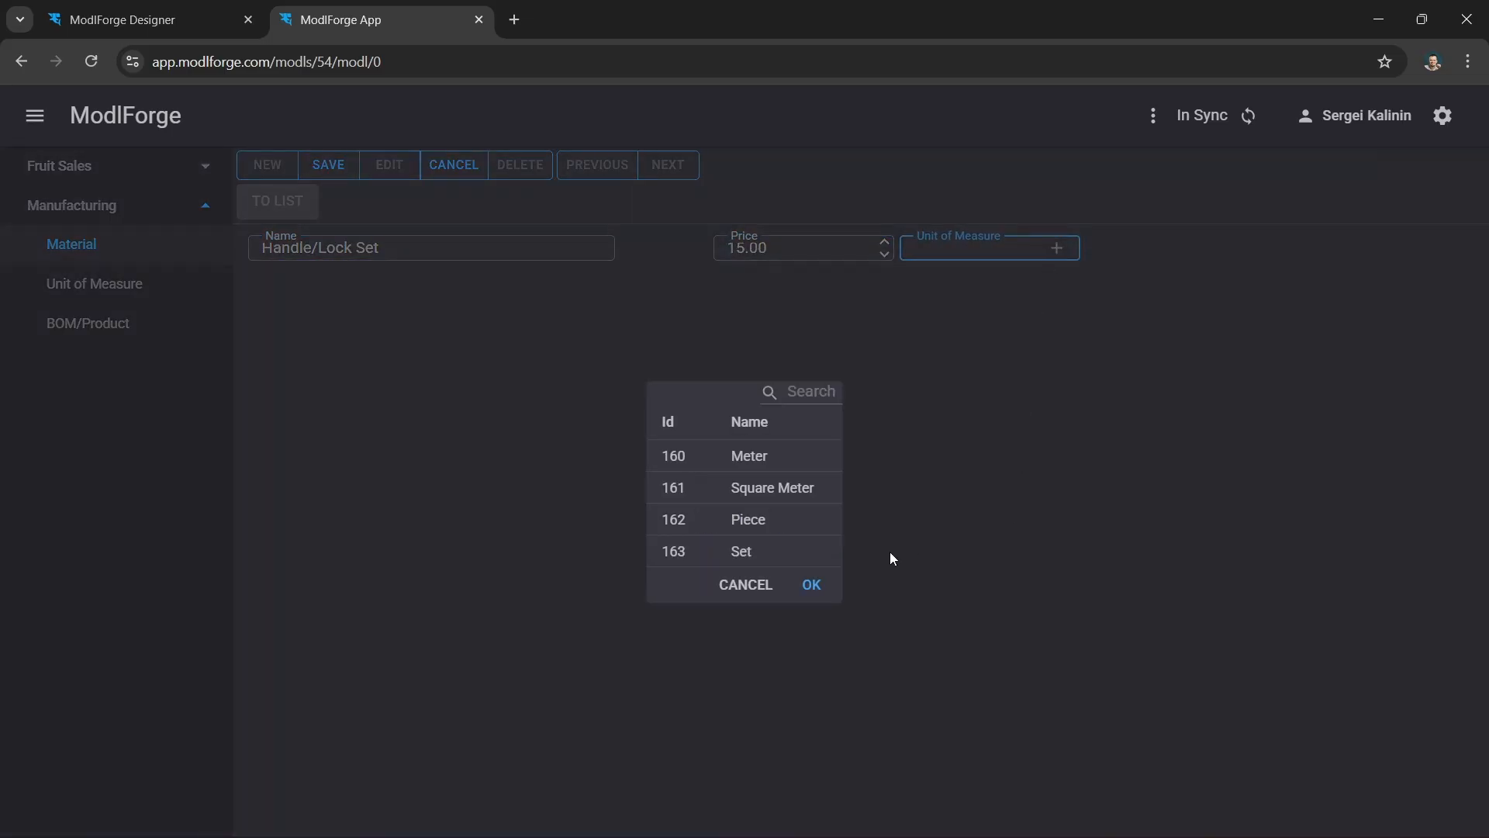
{"action": "double_click", "coordinate": [753, 551]}
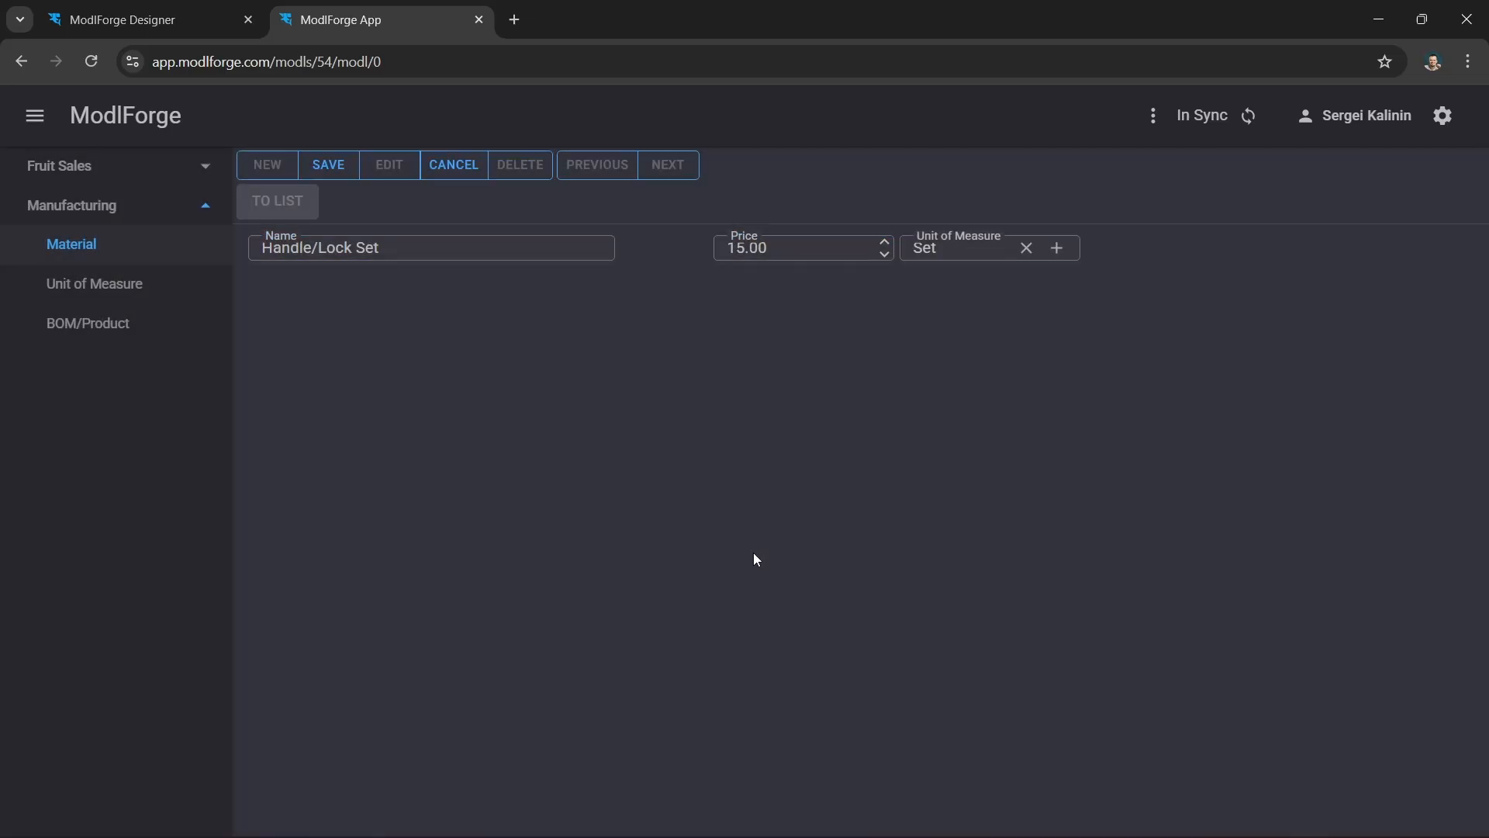
{"action": "left_click", "coordinate": [328, 166]}
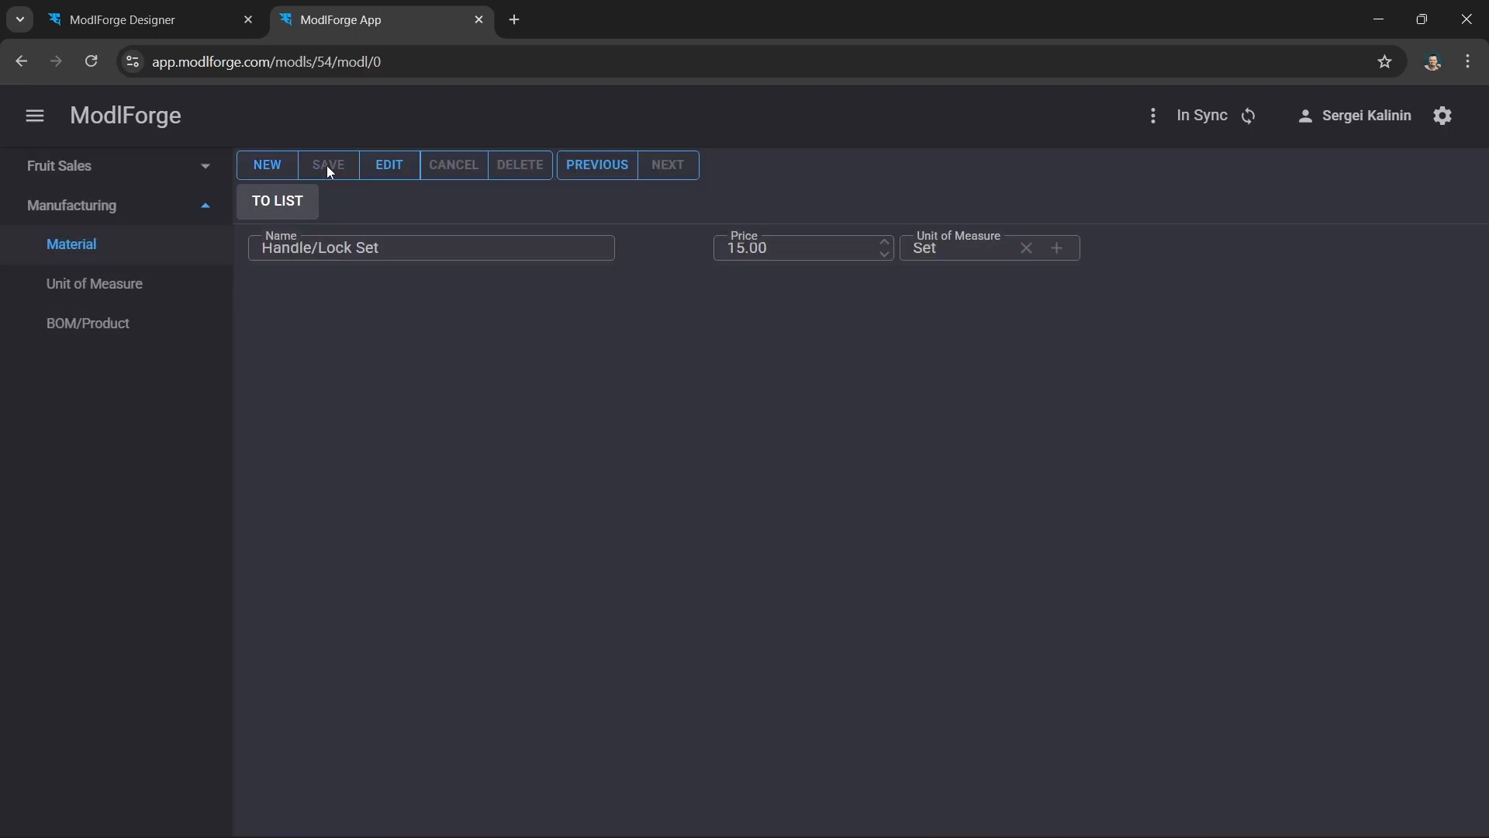
- Start a new BOM/Product record named Aluminum-Framed Glass Door
{"action": "left_click", "coordinate": [292, 211]}
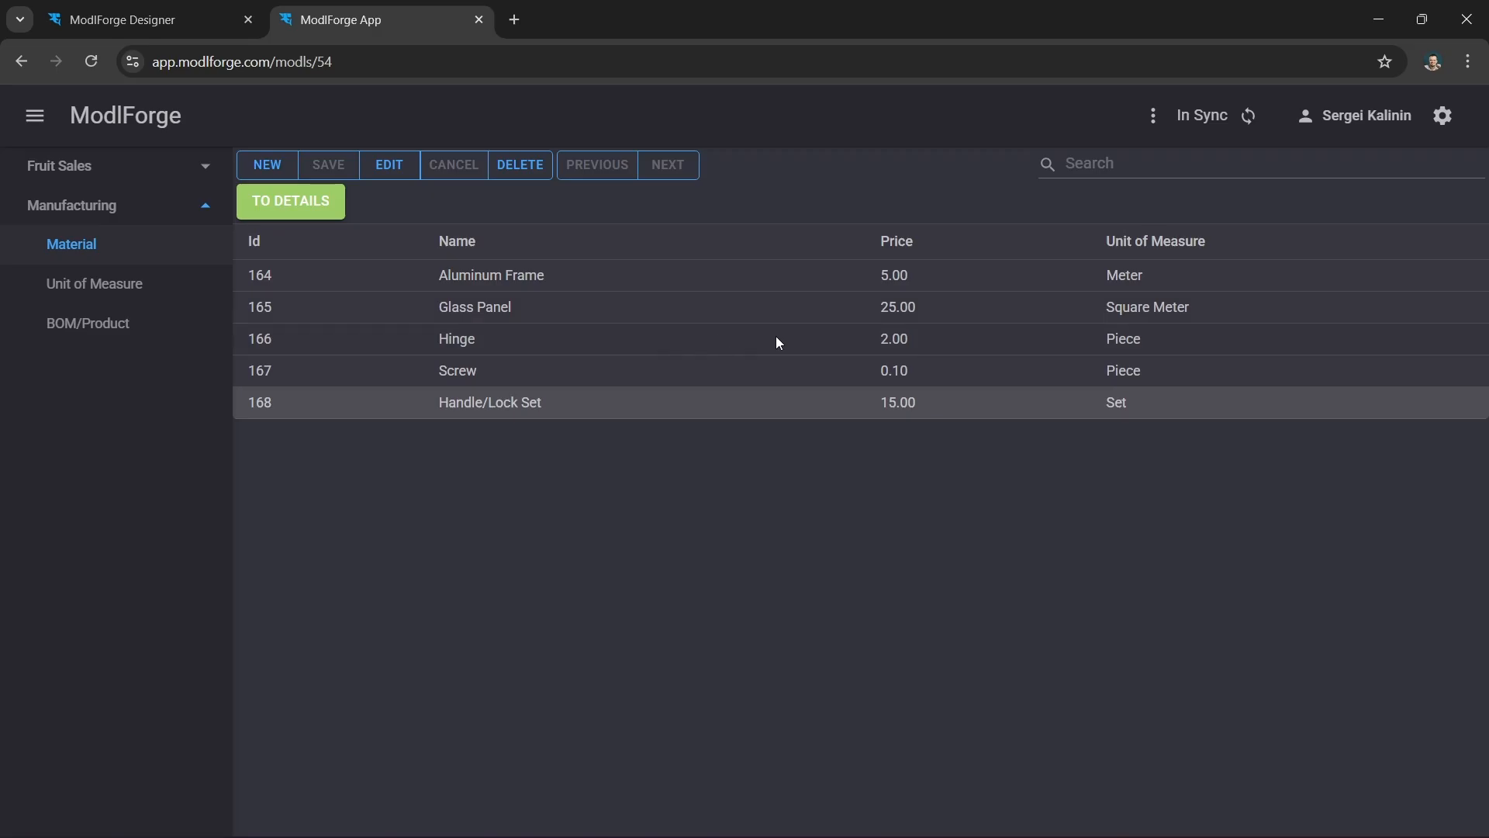
{"action": "left_click", "coordinate": [115, 324]}
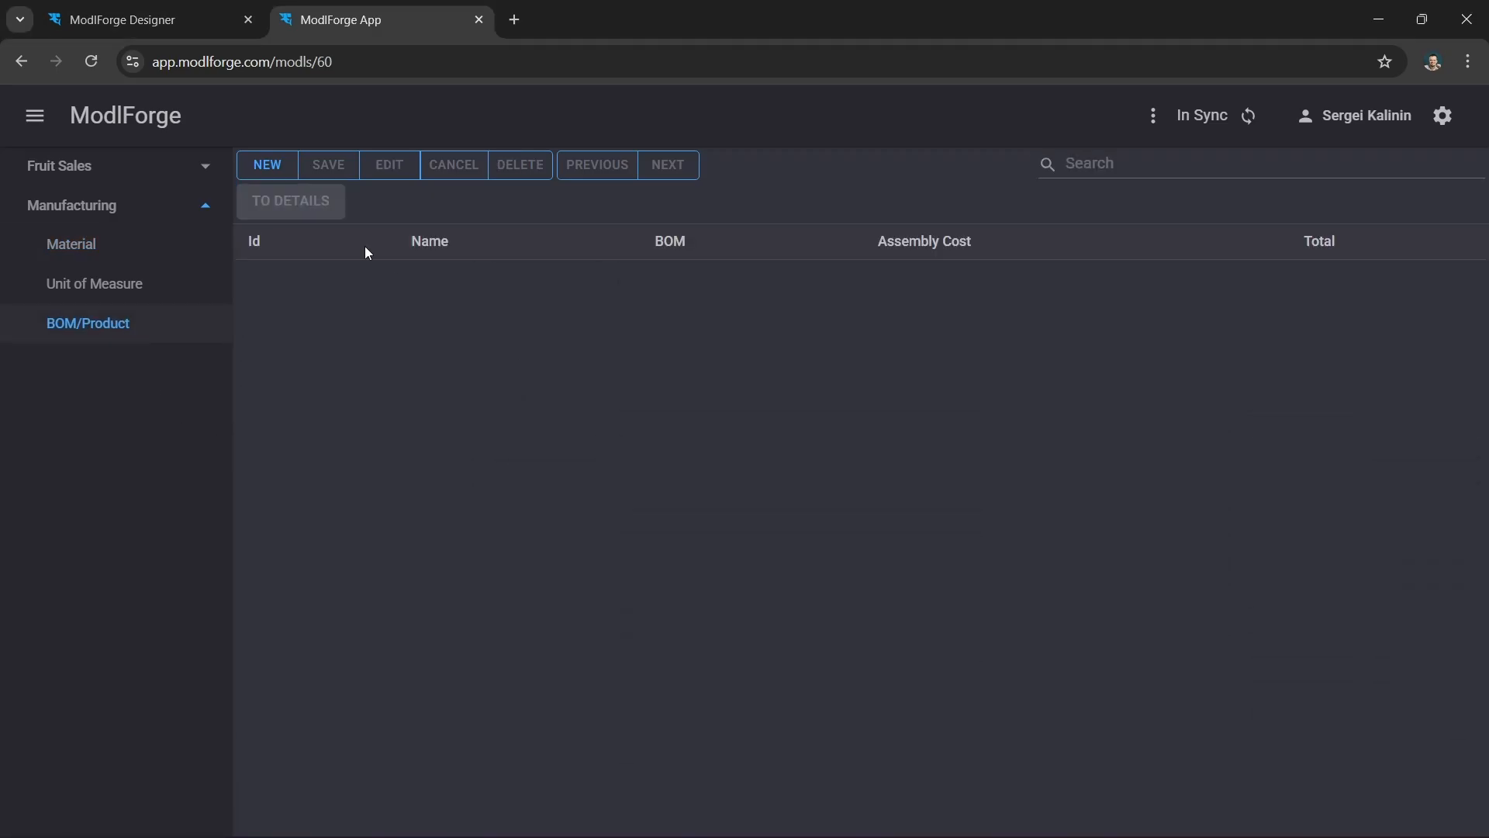
{"action": "left_click", "coordinate": [262, 167]}
{"action": "left_click", "coordinate": [322, 246]}
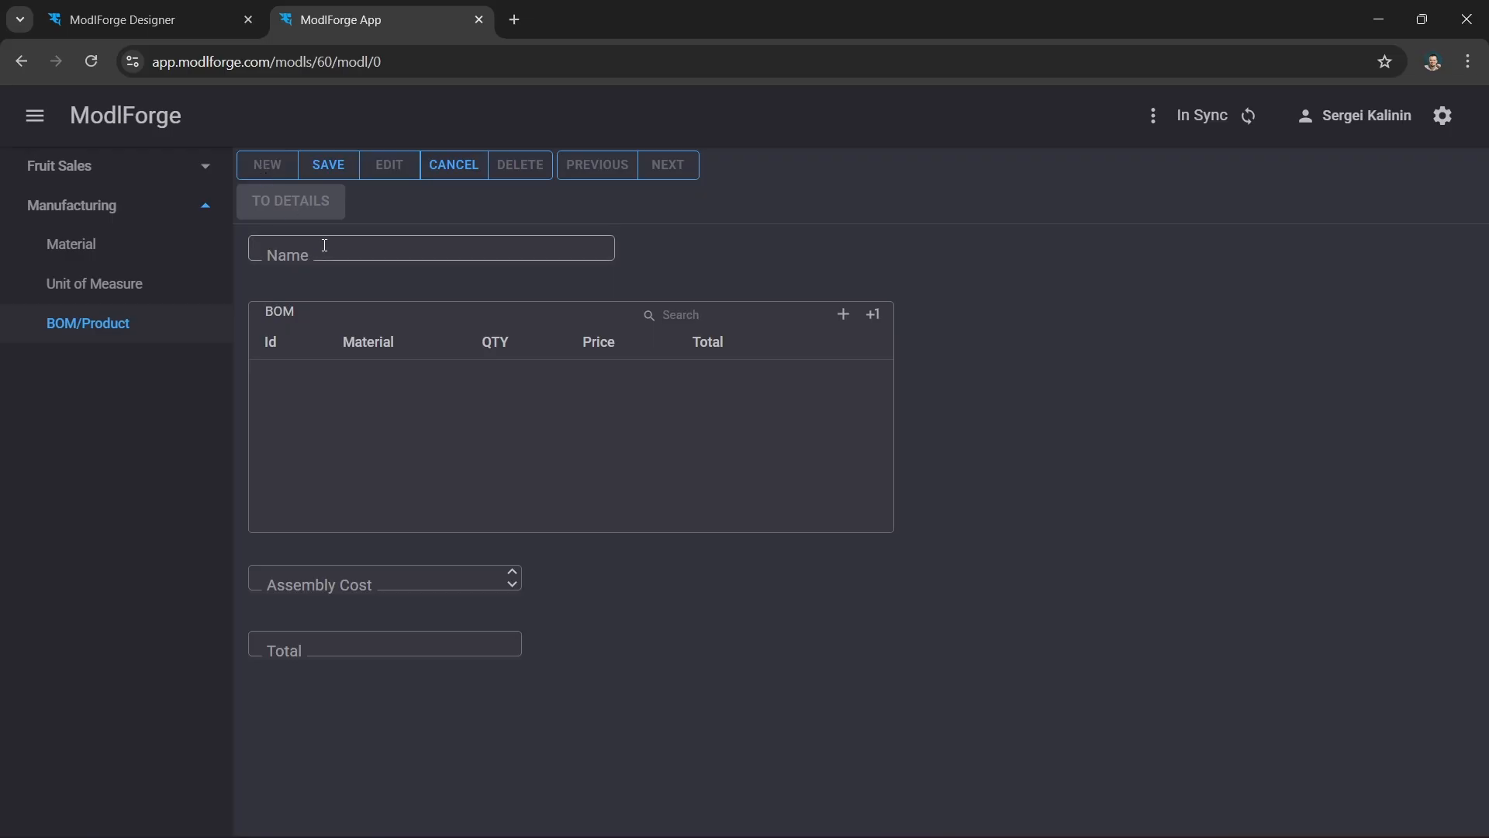
{"action": "type", "text": "Aluminum"}
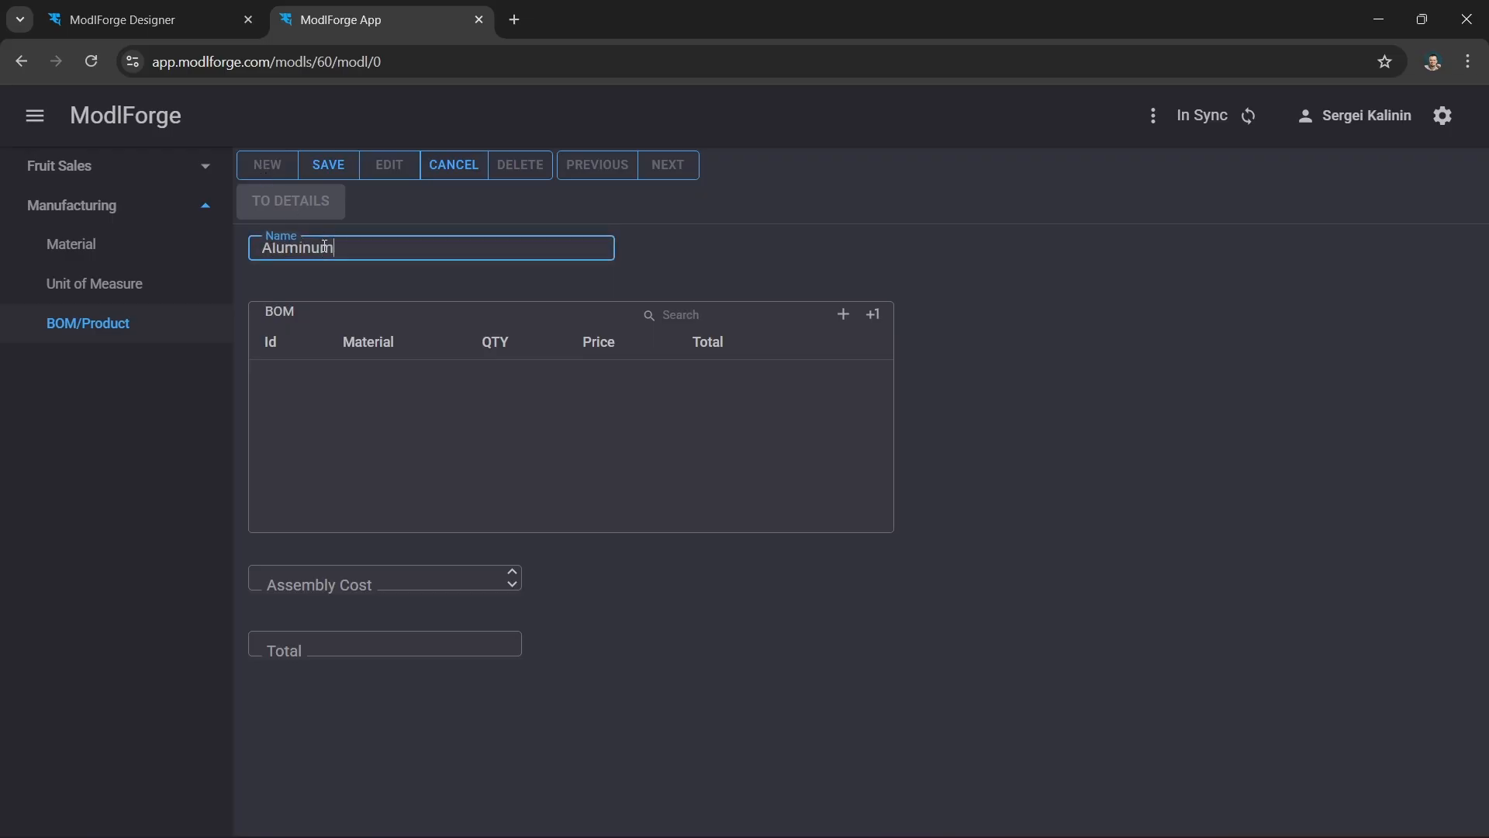
{"action": "type", "text": "-Framed Glass Door"}
- Add a BOM line to the product with material Aluminum Frame and quantity 4
{"action": "left_click", "coordinate": [873, 317]}
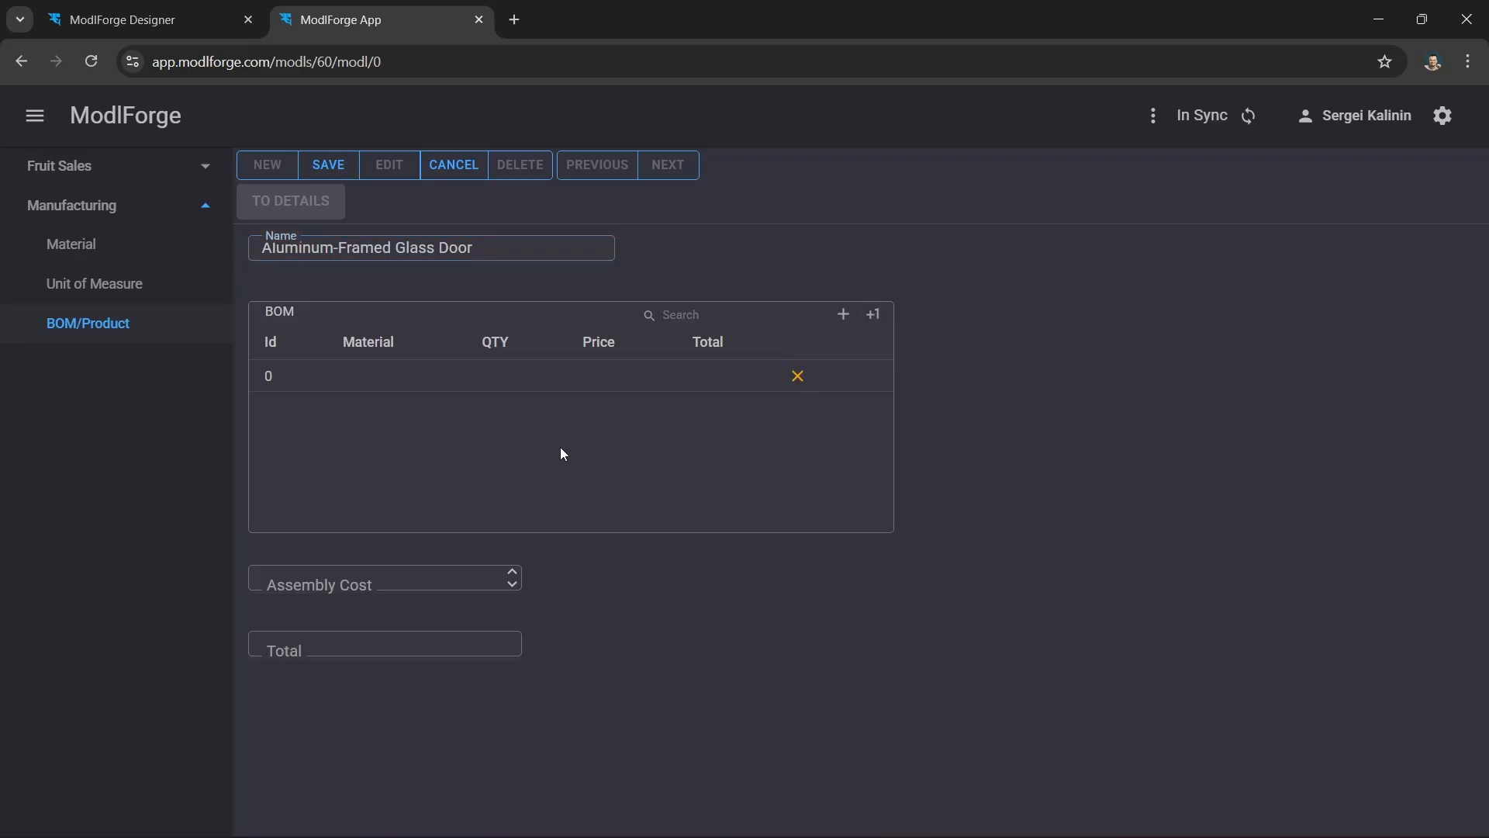
{"action": "left_click", "coordinate": [378, 382]}
{"action": "left_click", "coordinate": [569, 383]}
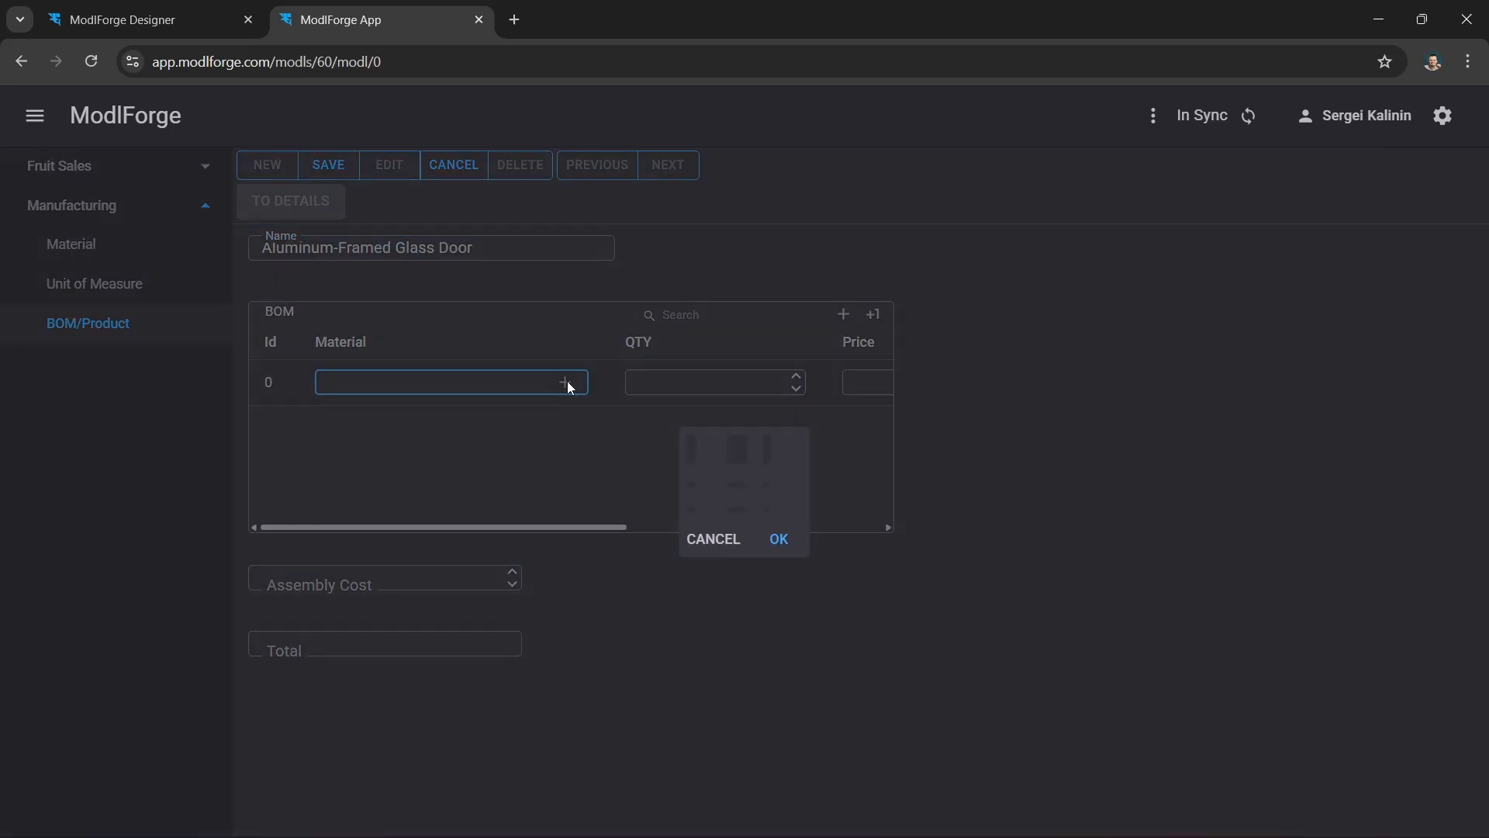
{"action": "left_click", "coordinate": [674, 441]}
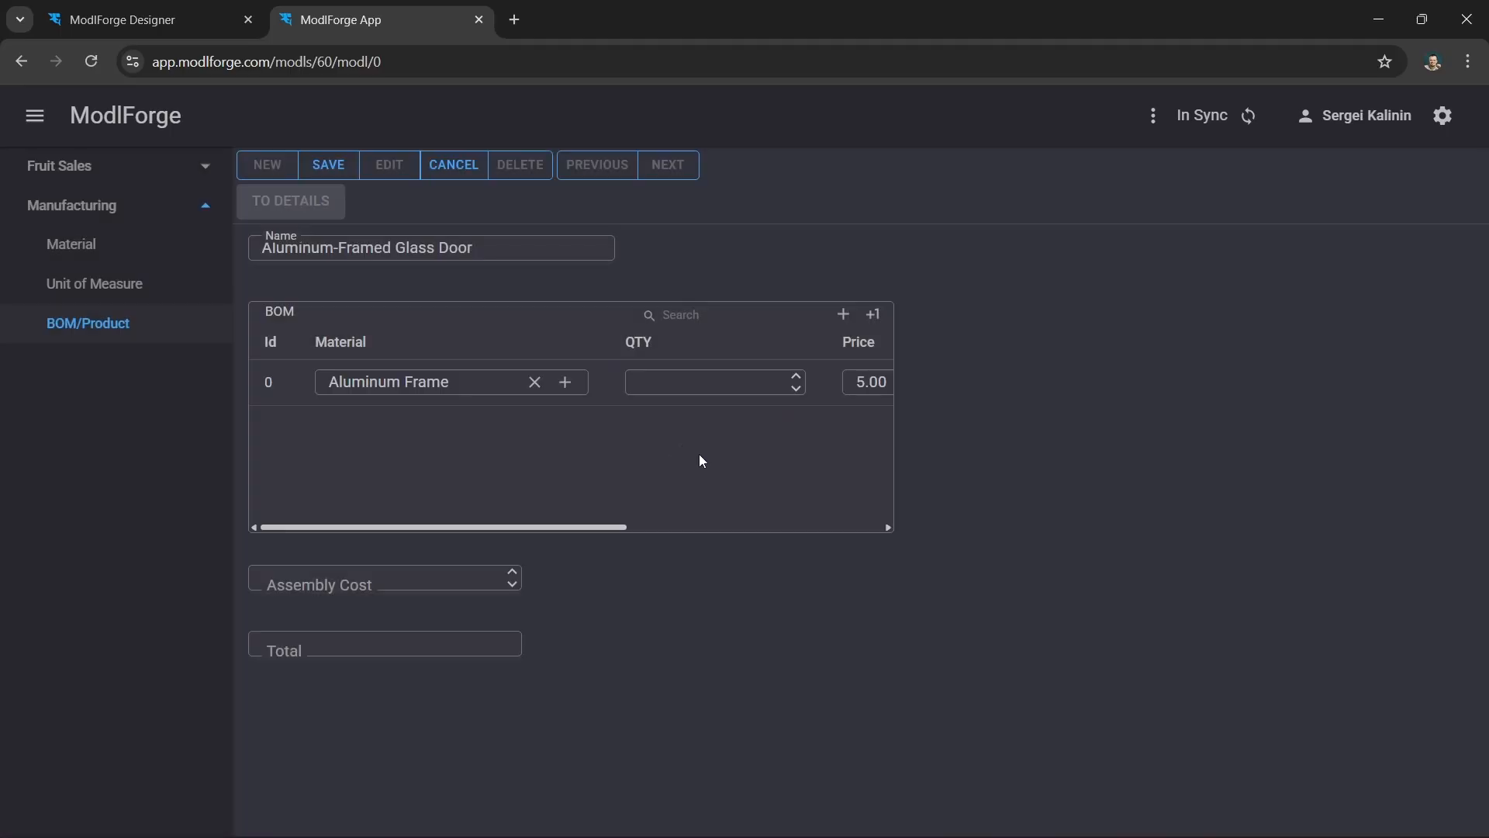
{"action": "left_click", "coordinate": [798, 376]}
{"action": "left_click", "coordinate": [798, 376]}
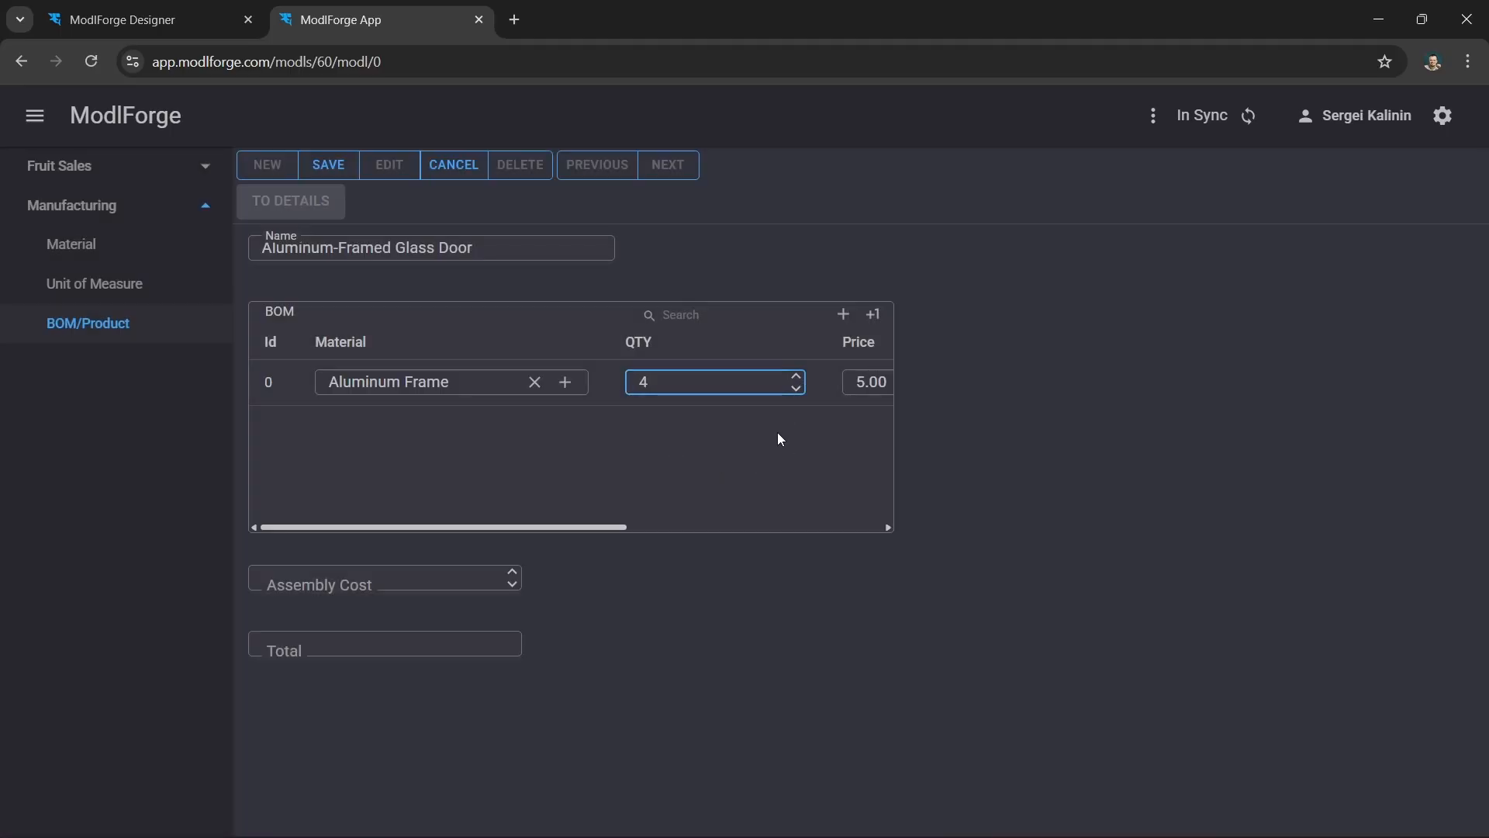
{"action": "scroll", "coordinate": [777, 431], "scroll_direction": "right", "scroll_amount": 5}
{"action": "left_click", "coordinate": [839, 386]}
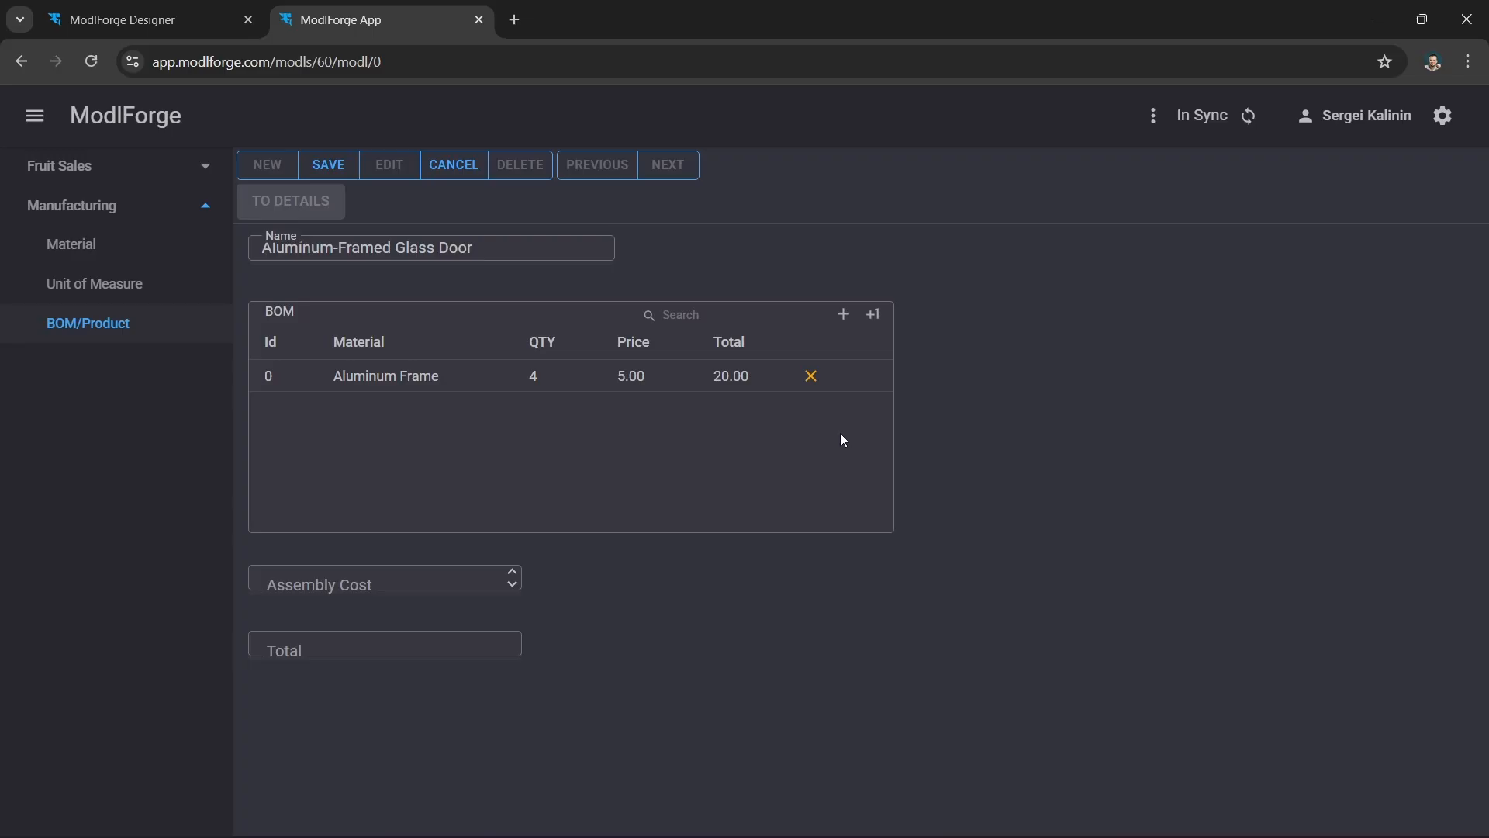
- Add a second BOM line with material Glass Panel and quantity 1
{"action": "left_click", "coordinate": [873, 314]}
{"action": "left_click", "coordinate": [415, 412]}
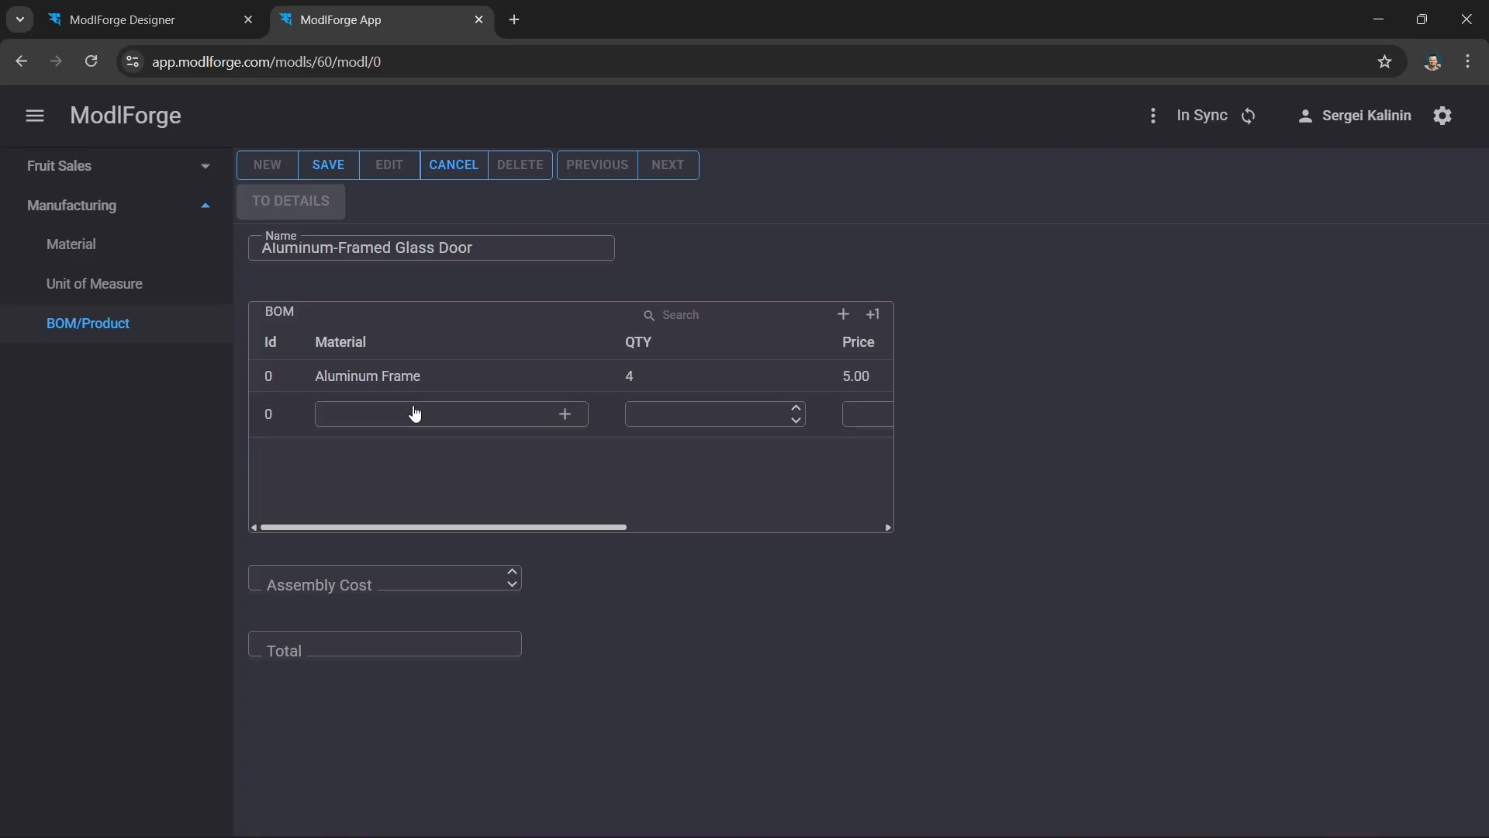
{"action": "left_click", "coordinate": [565, 414]}
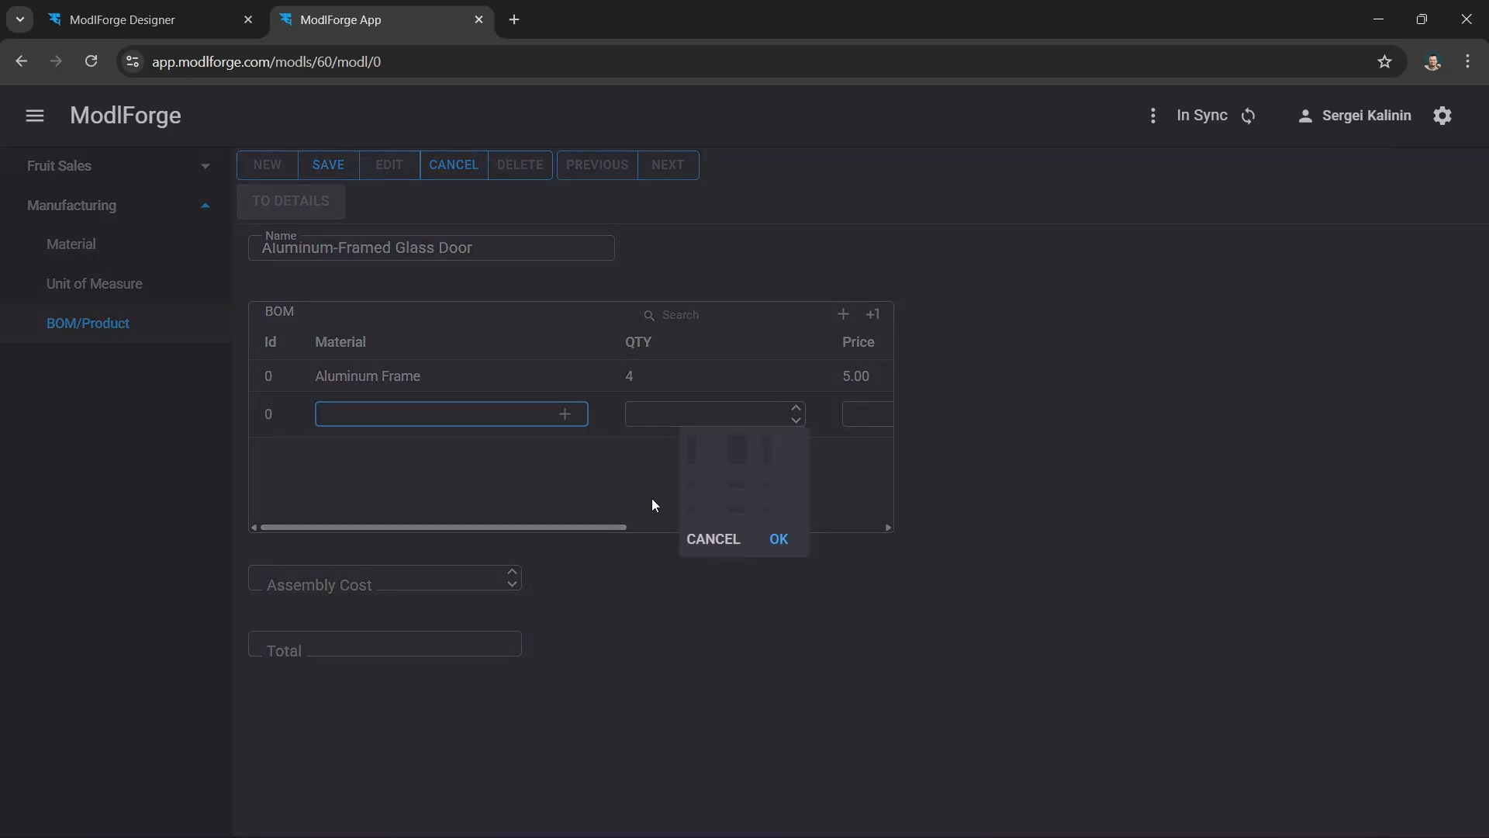
{"action": "double_click", "coordinate": [699, 475]}
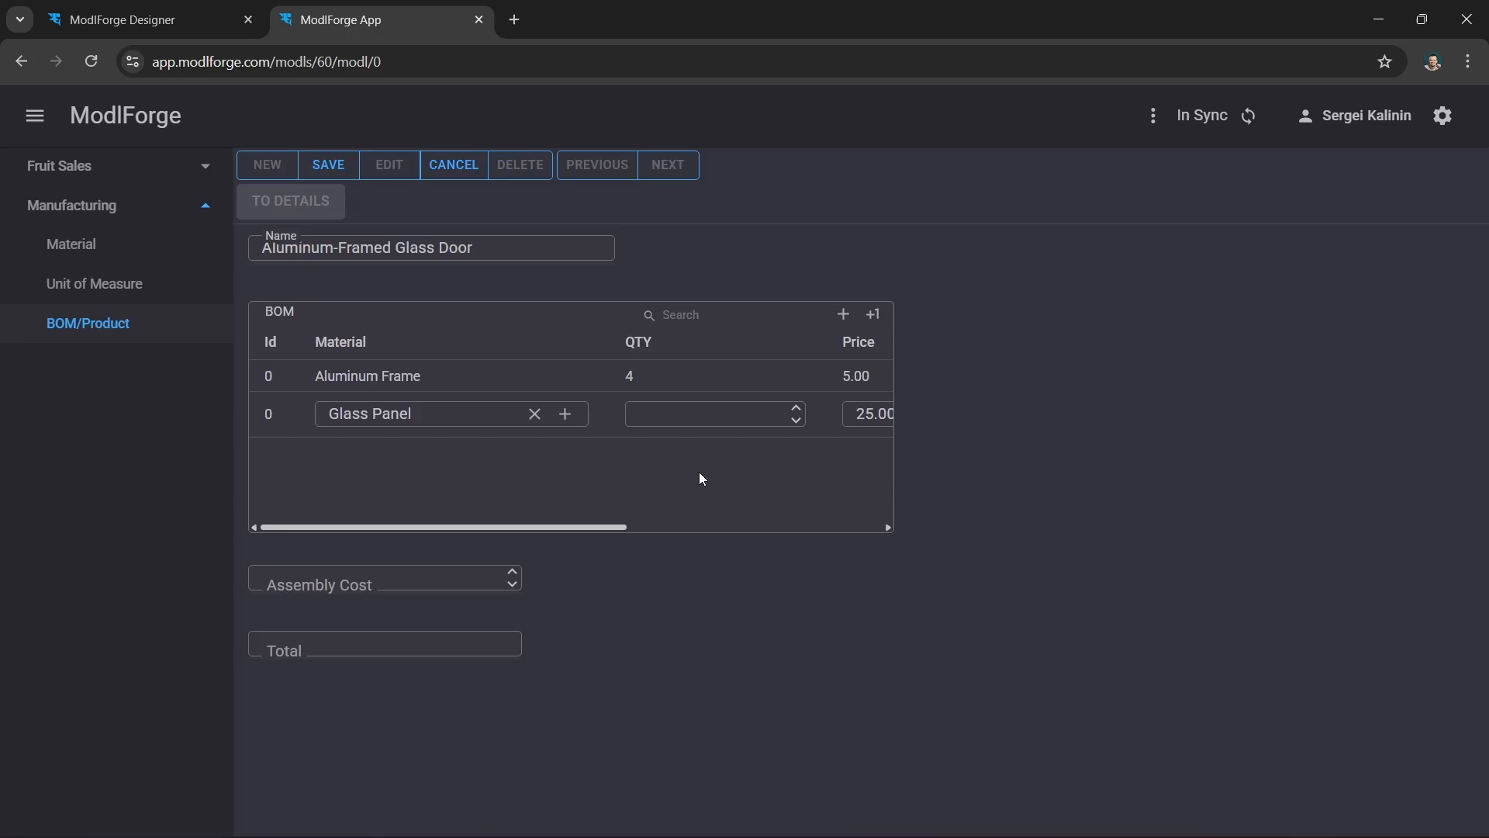
{"action": "left_click", "coordinate": [794, 422]}
{"action": "scroll", "coordinate": [765, 490], "scroll_direction": "right", "scroll_amount": 5}
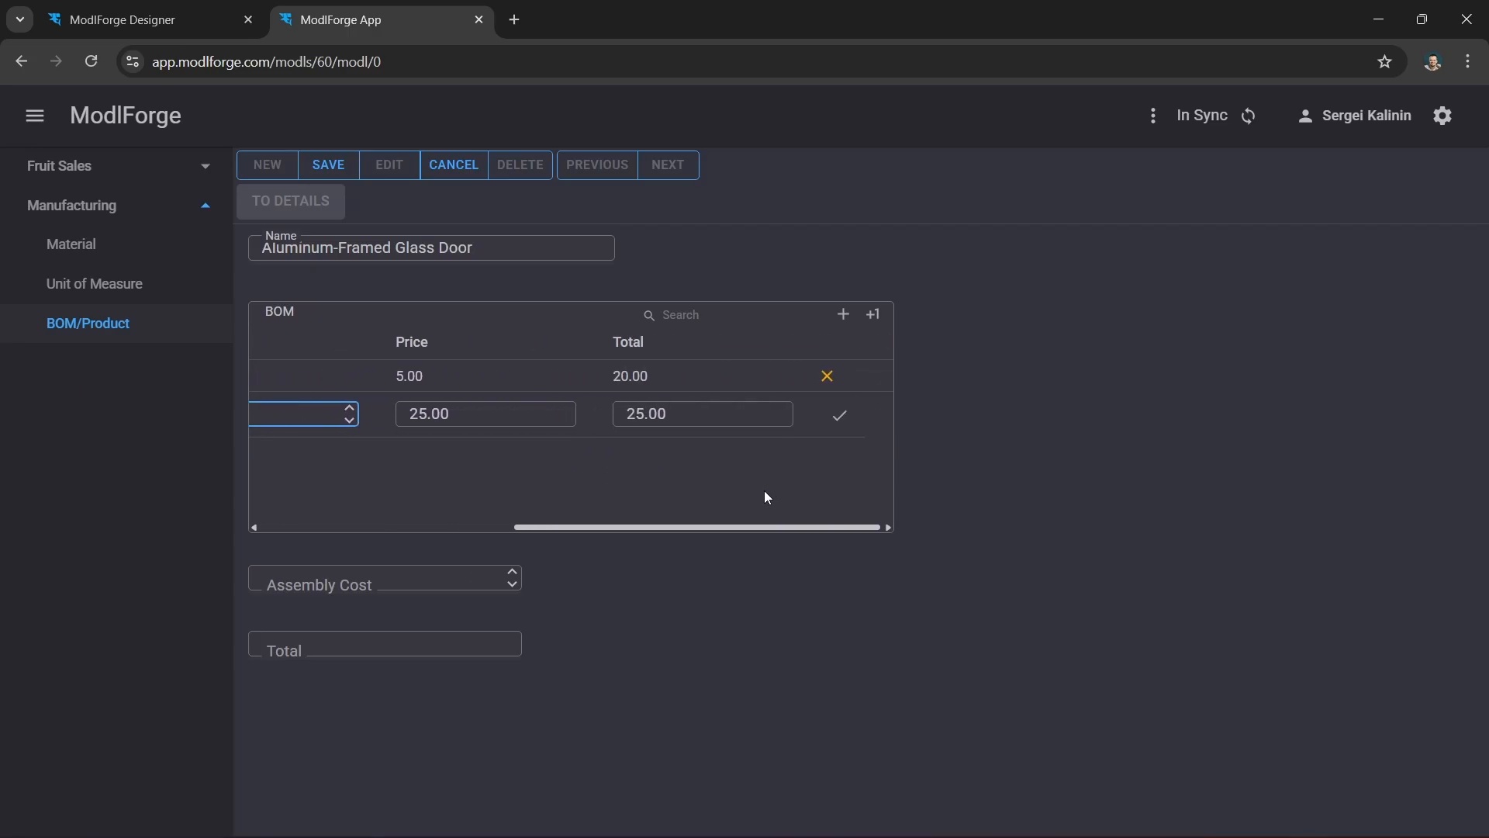
{"action": "left_click", "coordinate": [836, 418]}
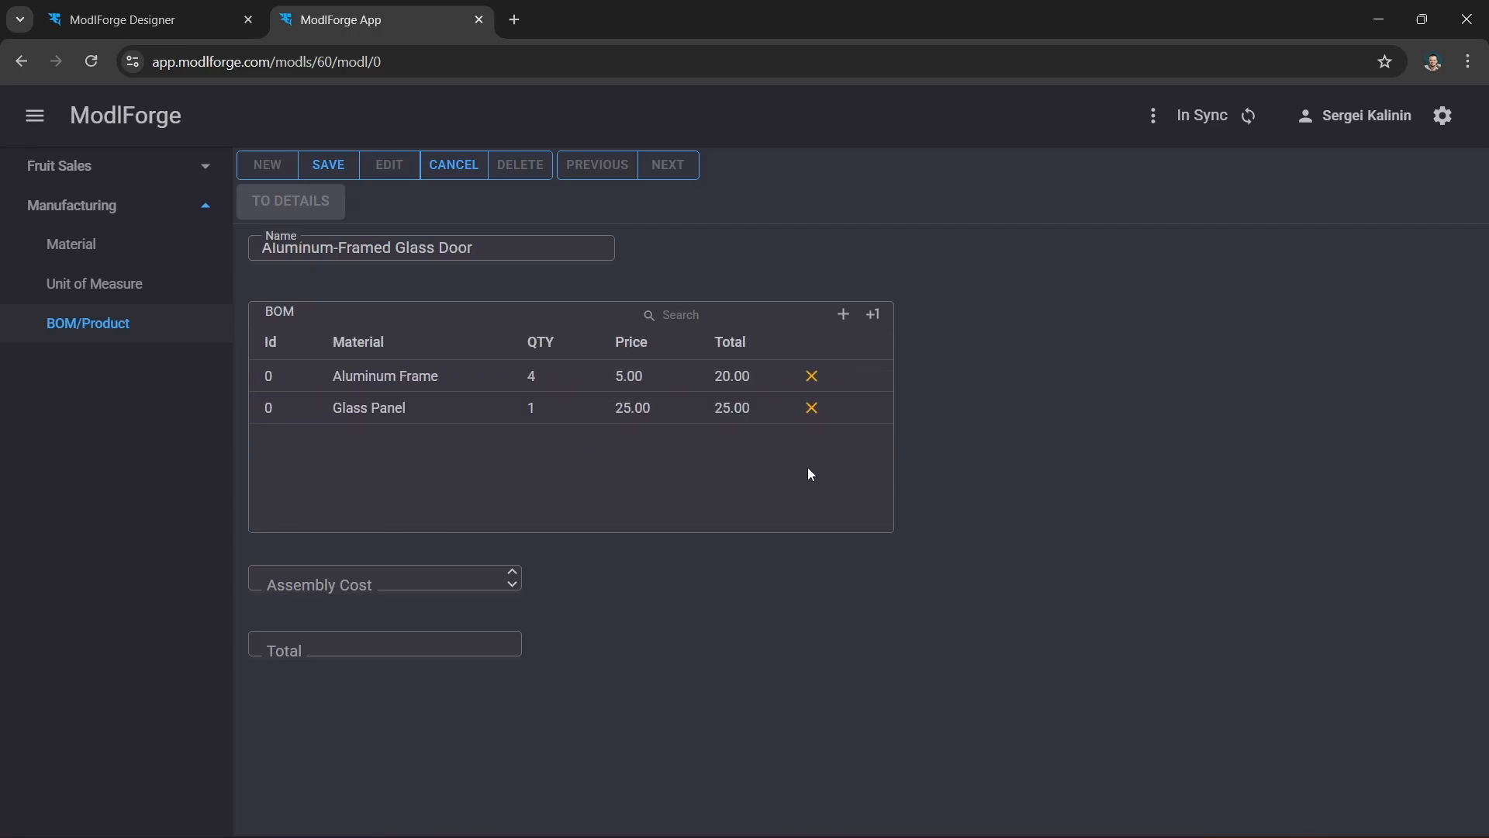
- Add a third BOM line with material Hinge and quantity 2
{"action": "left_click", "coordinate": [873, 313]}
{"action": "left_click", "coordinate": [394, 447]}
{"action": "left_click", "coordinate": [565, 445]}
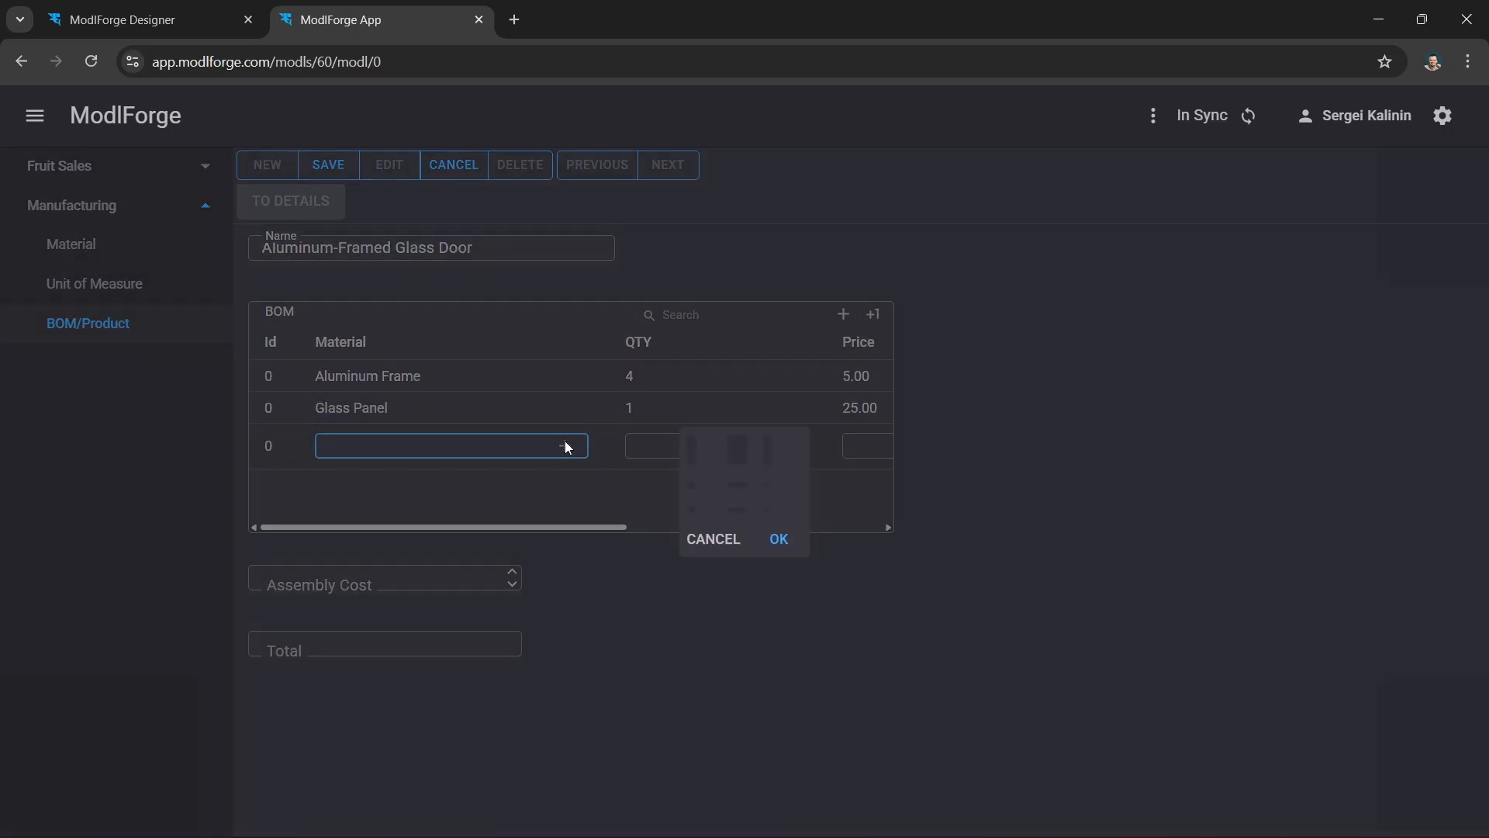
{"action": "double_click", "coordinate": [659, 505]}
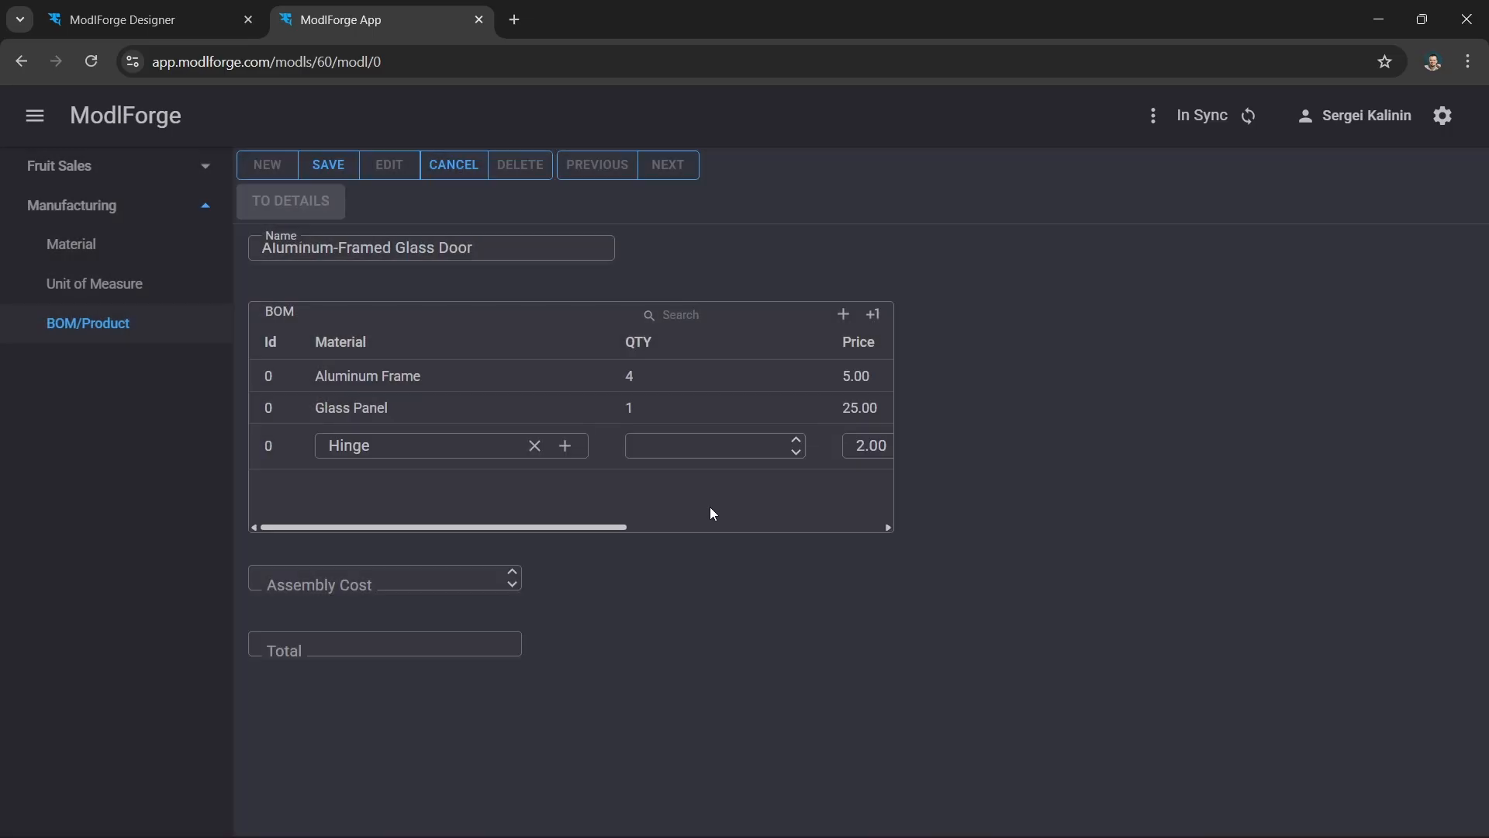
{"action": "left_click", "coordinate": [797, 443]}
{"action": "type", "text": "2"}
{"action": "scroll", "coordinate": [760, 504], "scroll_direction": "right", "scroll_amount": 5}
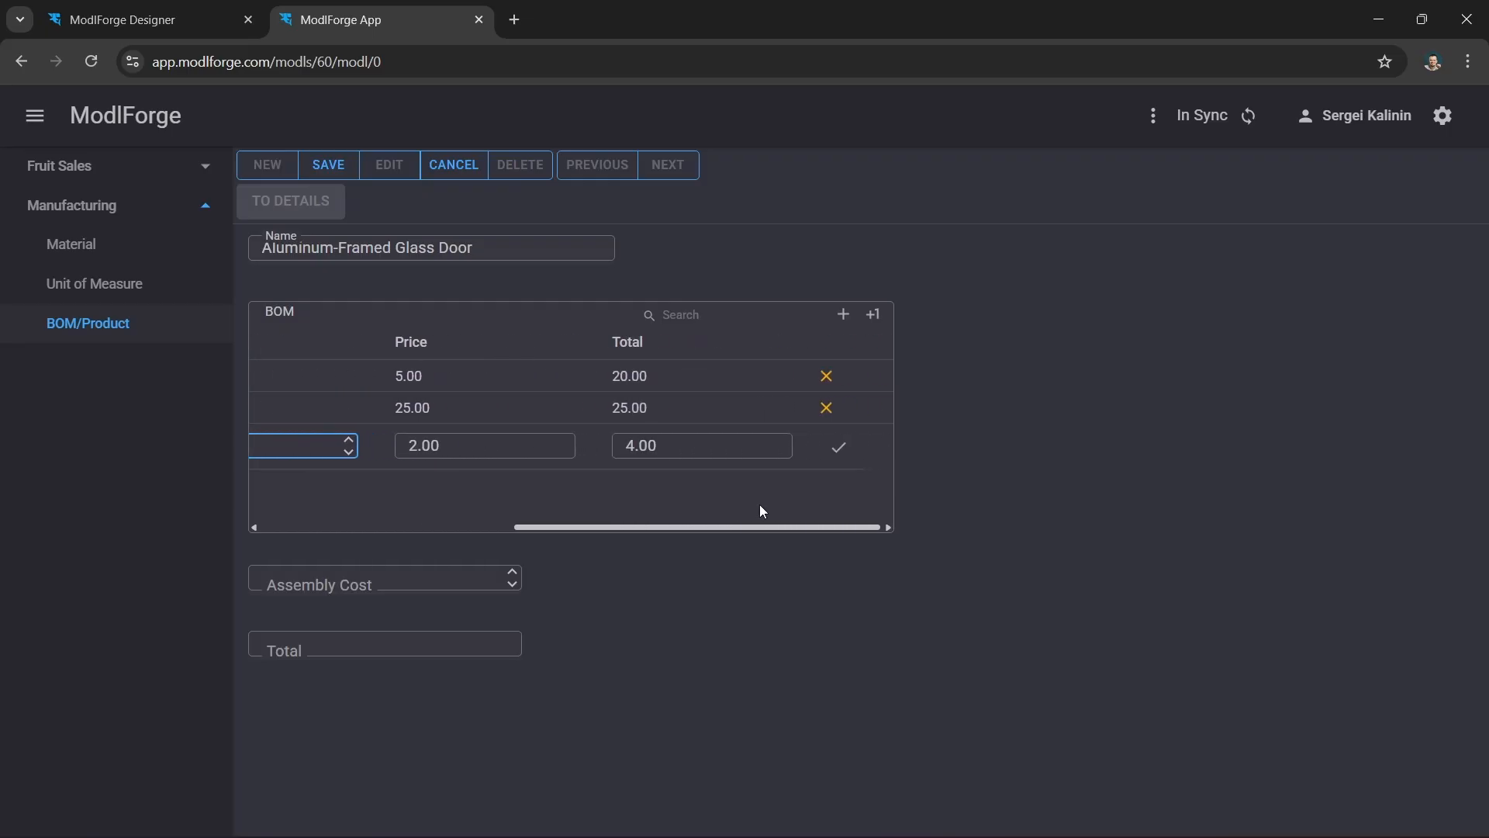
{"action": "left_click", "coordinate": [837, 450]}
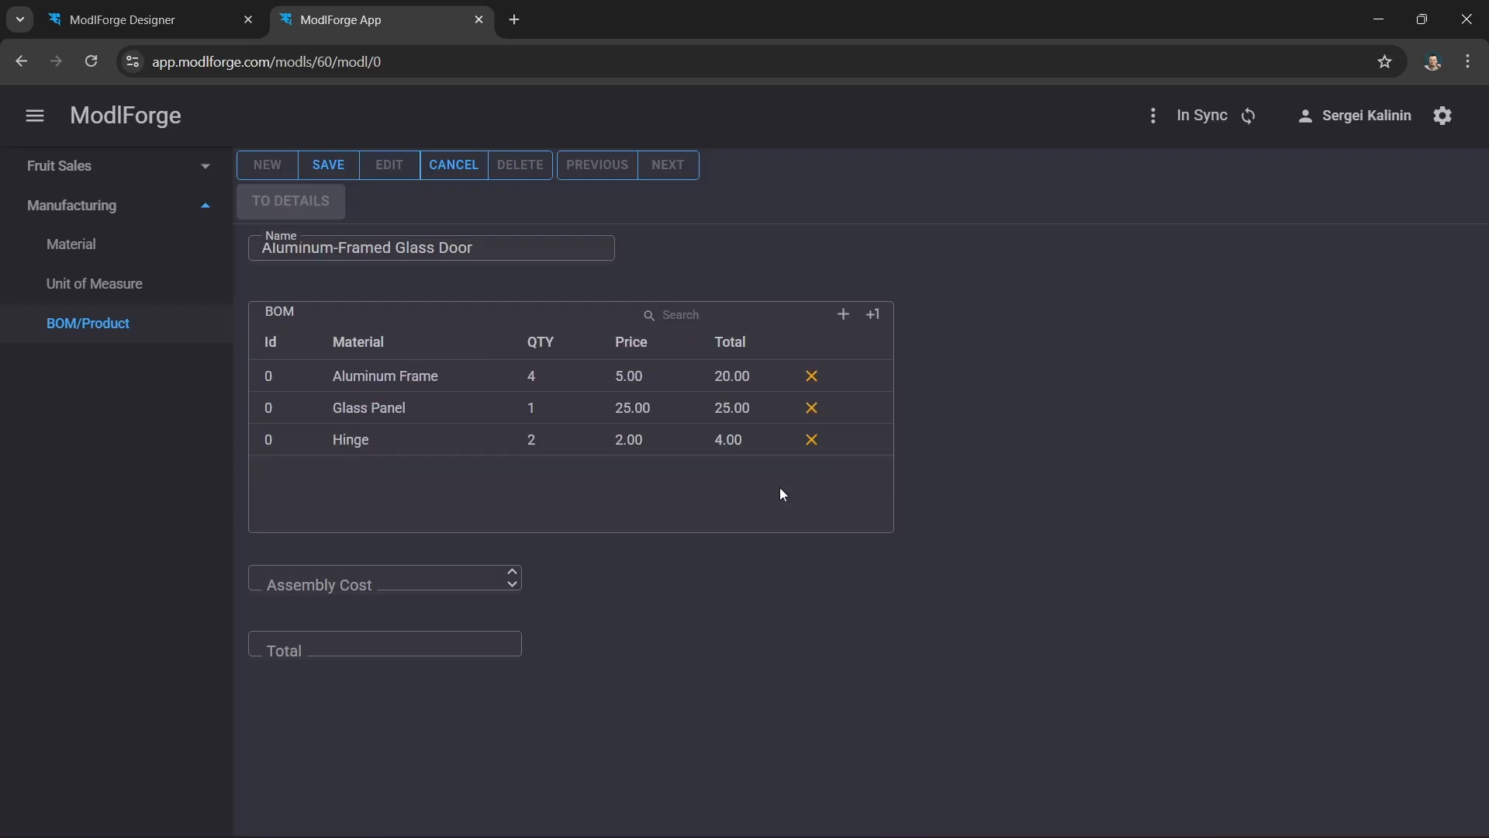
- Add a fourth BOM line with material Screw and quantity 8
{"action": "left_click", "coordinate": [872, 314]}
{"action": "left_click", "coordinate": [392, 481]}
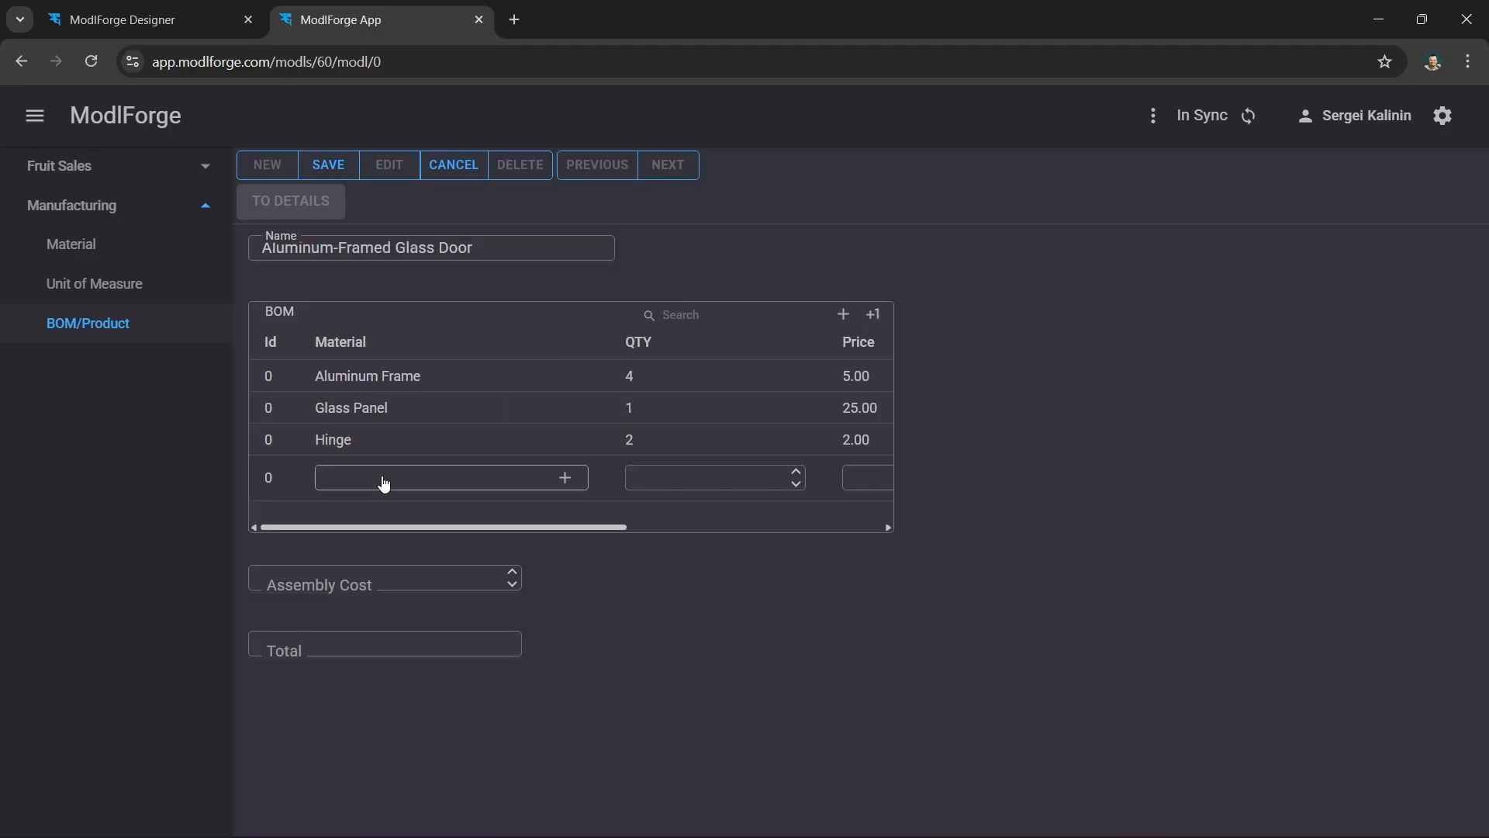
{"action": "left_click", "coordinate": [566, 489]}
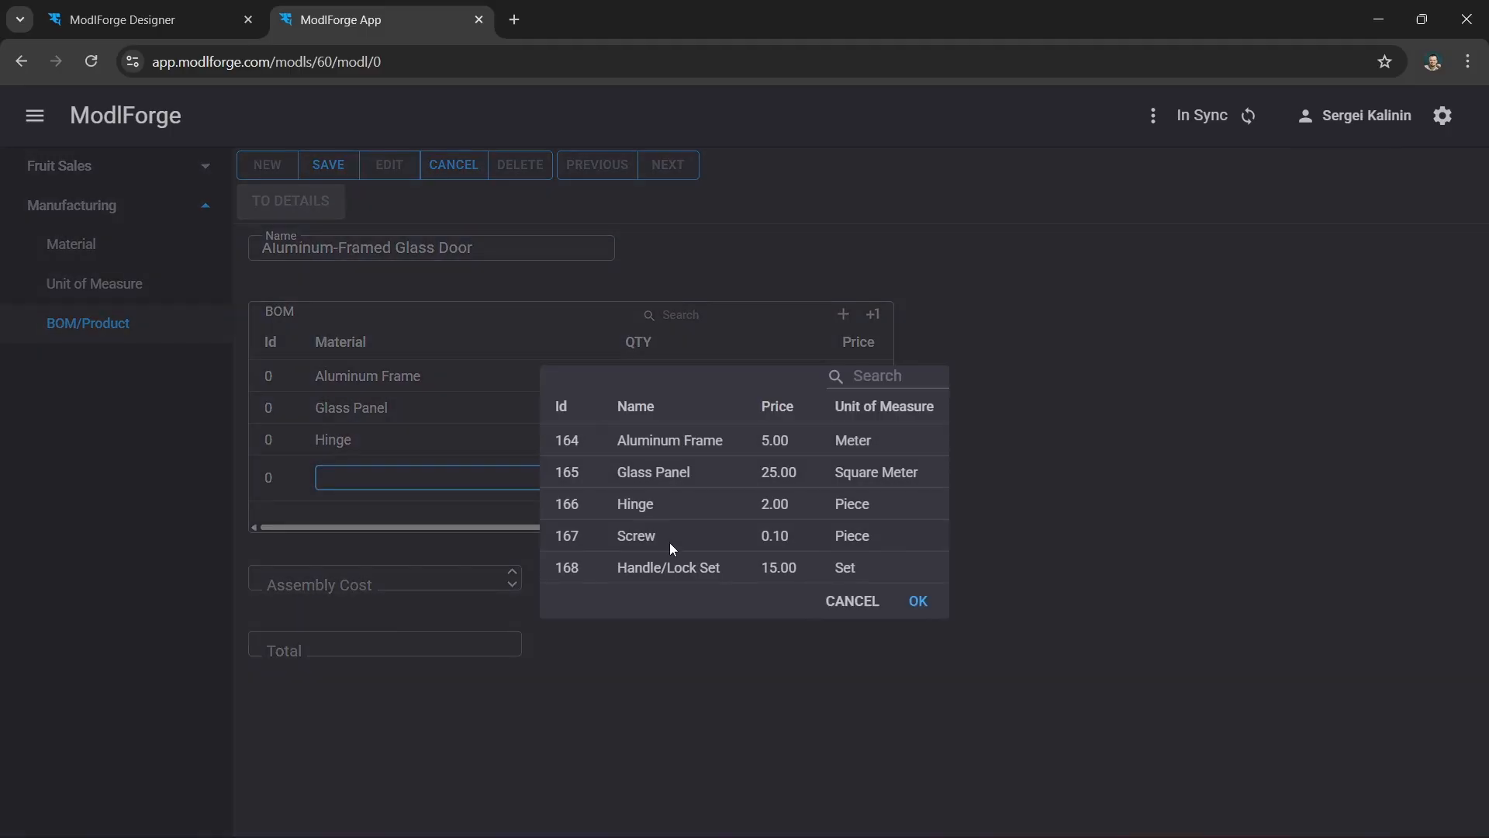
{"action": "double_click", "coordinate": [634, 535]}
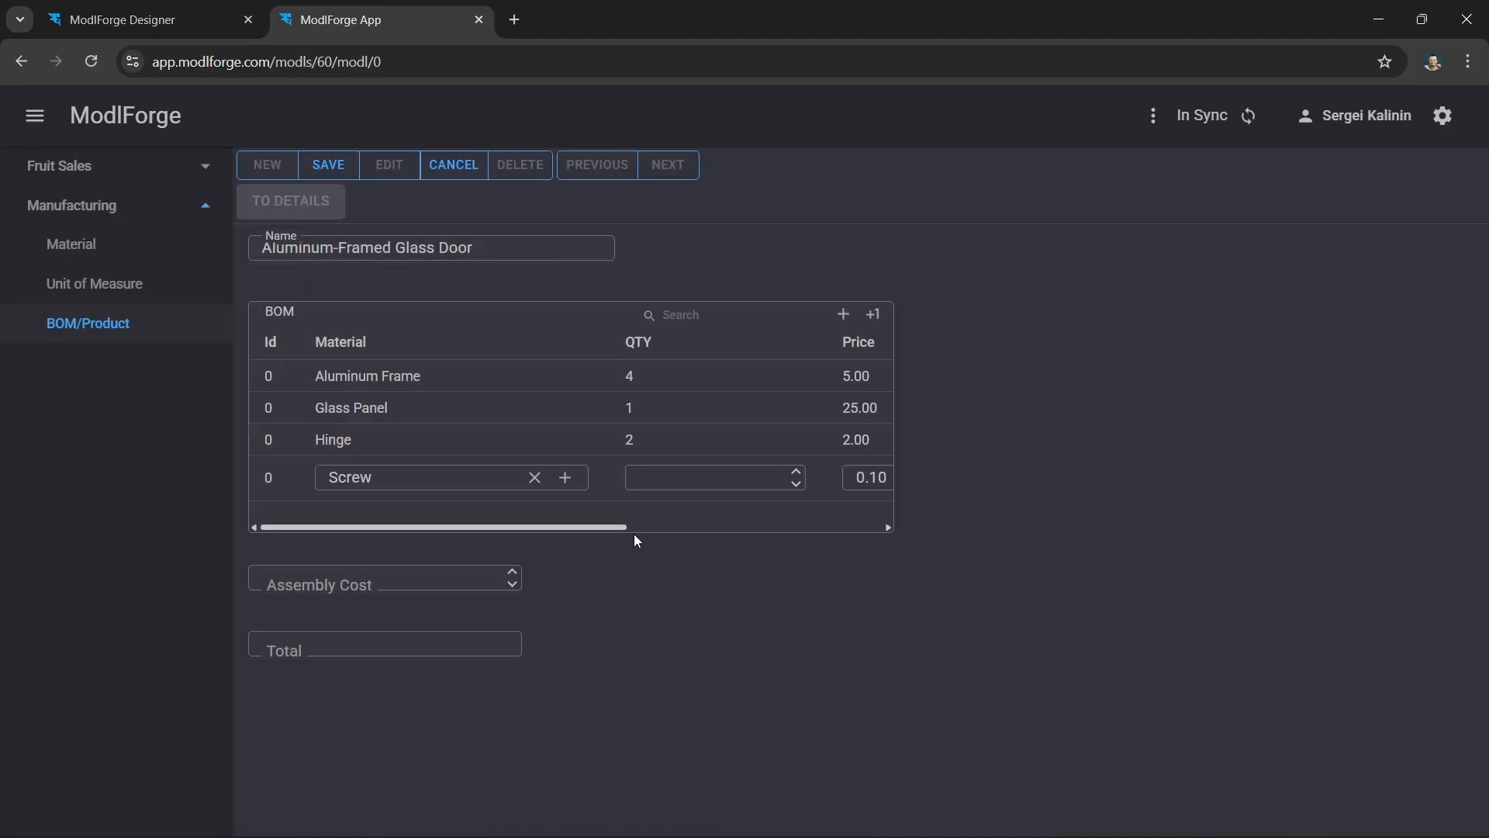
{"action": "left_click", "coordinate": [798, 472]}
{"action": "left_click", "coordinate": [797, 471]}
{"action": "left_click", "coordinate": [797, 471]}
{"action": "scroll", "coordinate": [790, 510], "scroll_direction": "right", "scroll_amount": 5}
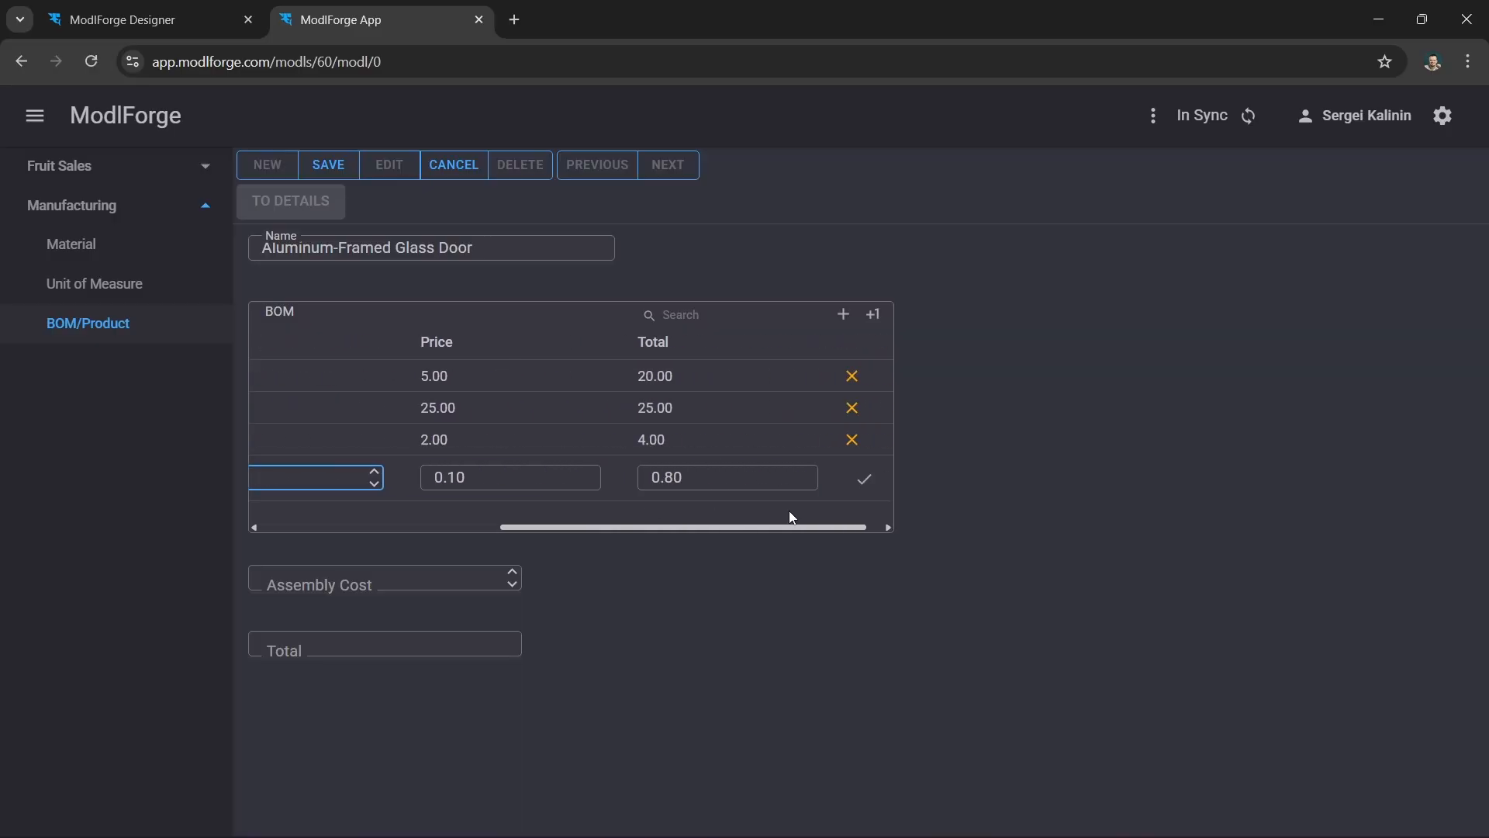
{"action": "left_click", "coordinate": [850, 474]}
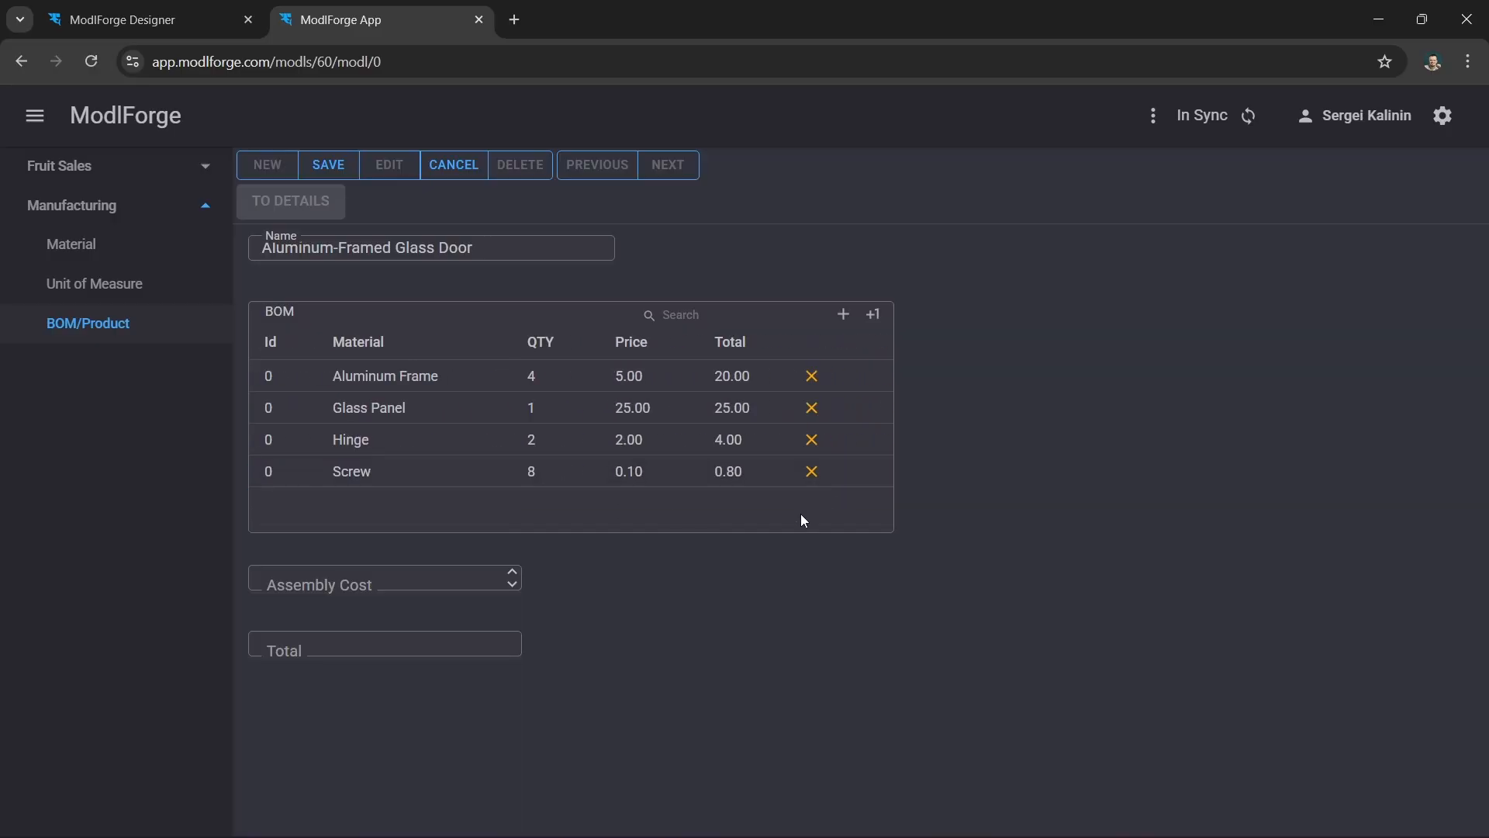
- Add a fifth BOM line with material Handle/Lock Set and quantity 1
{"action": "left_click", "coordinate": [874, 314]}
{"action": "left_click", "coordinate": [366, 505]}
{"action": "left_click", "coordinate": [572, 510]}
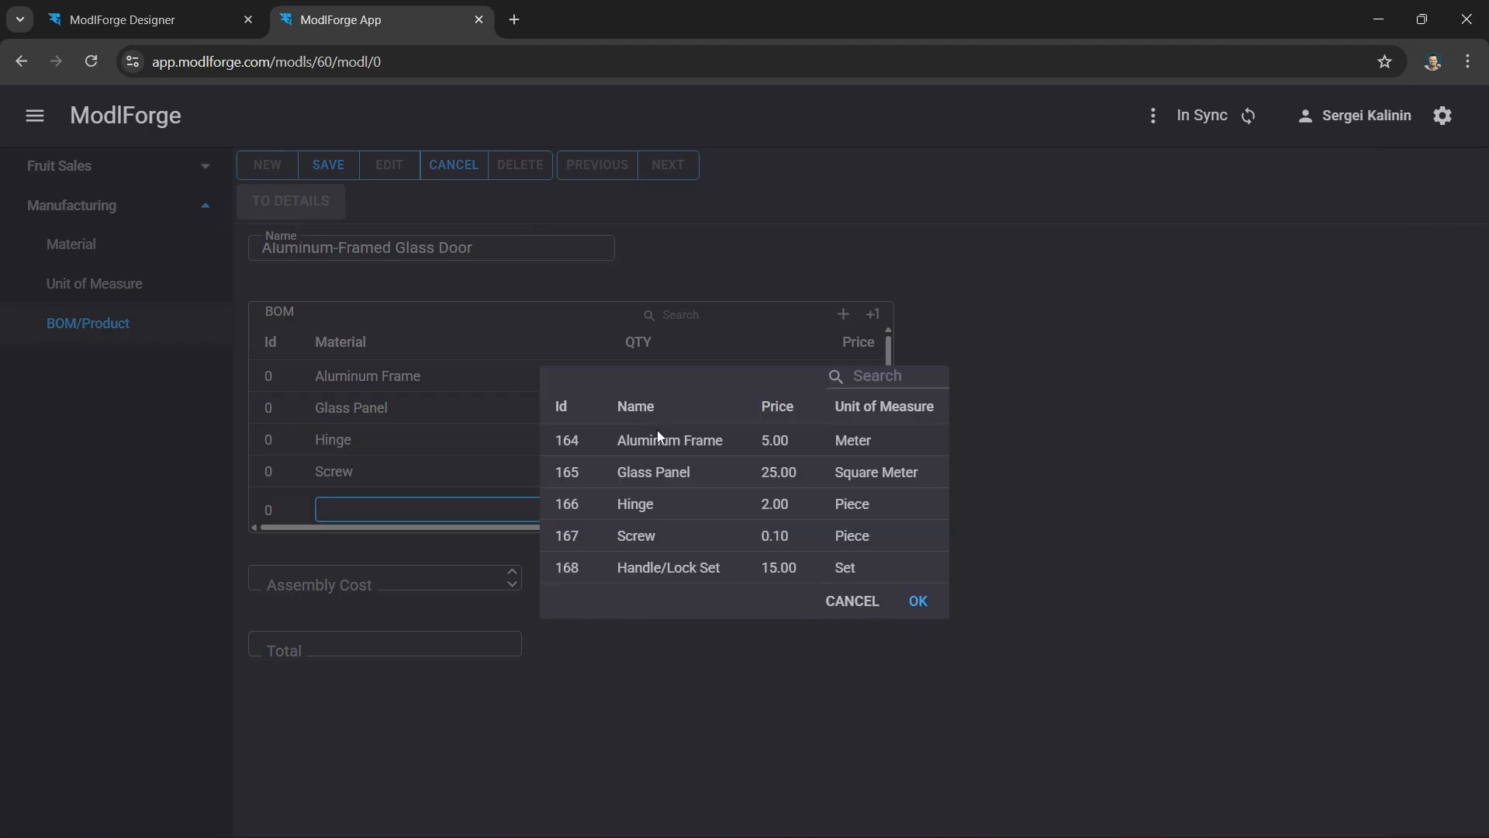
{"action": "left_click", "coordinate": [691, 567]}
{"action": "left_click", "coordinate": [917, 600]}
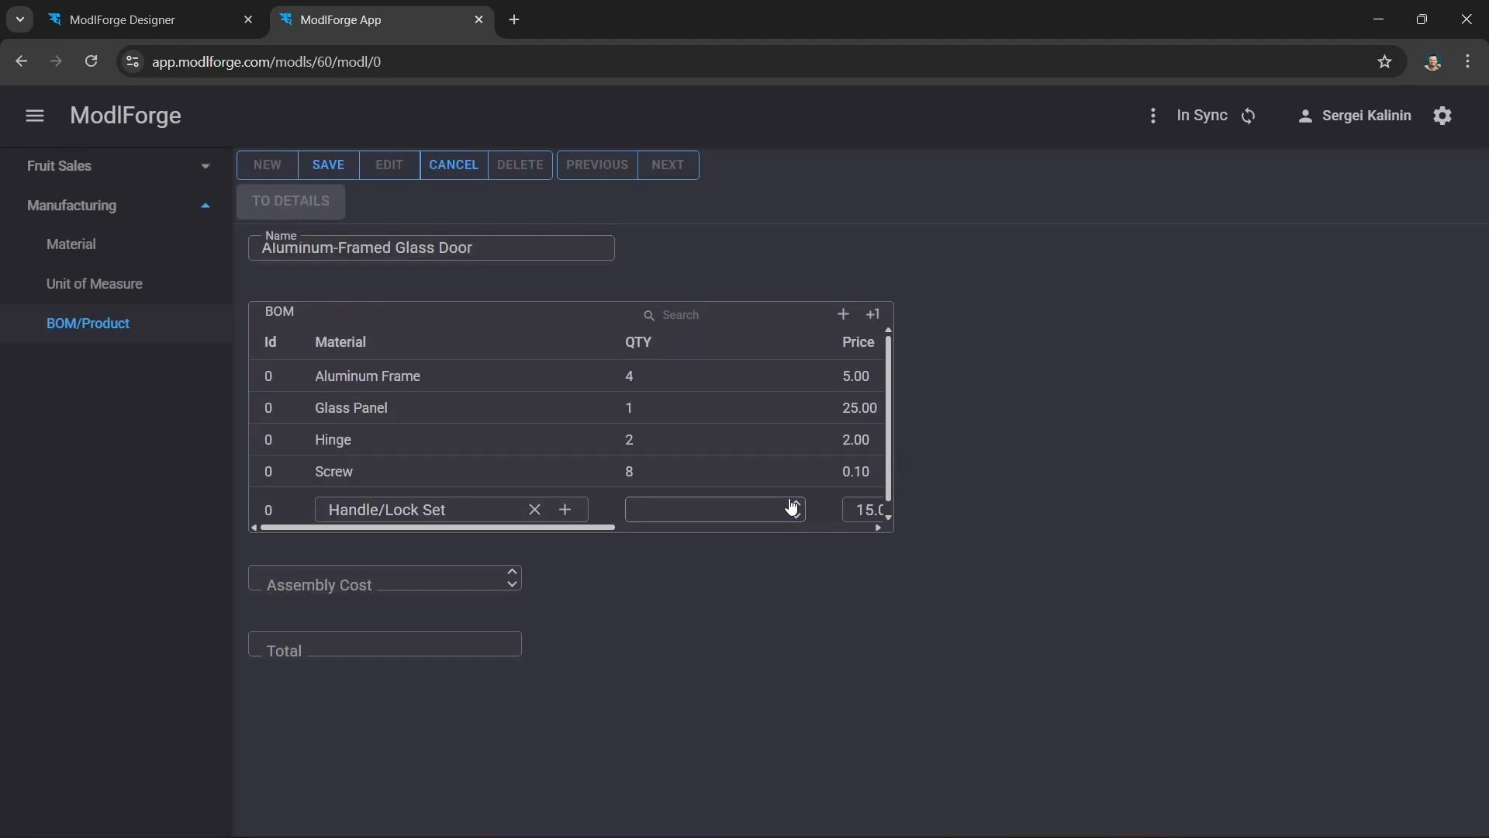
{"action": "scroll", "coordinate": [793, 458], "scroll_direction": "right", "scroll_amount": 5}
{"action": "left_click", "coordinate": [826, 510]}
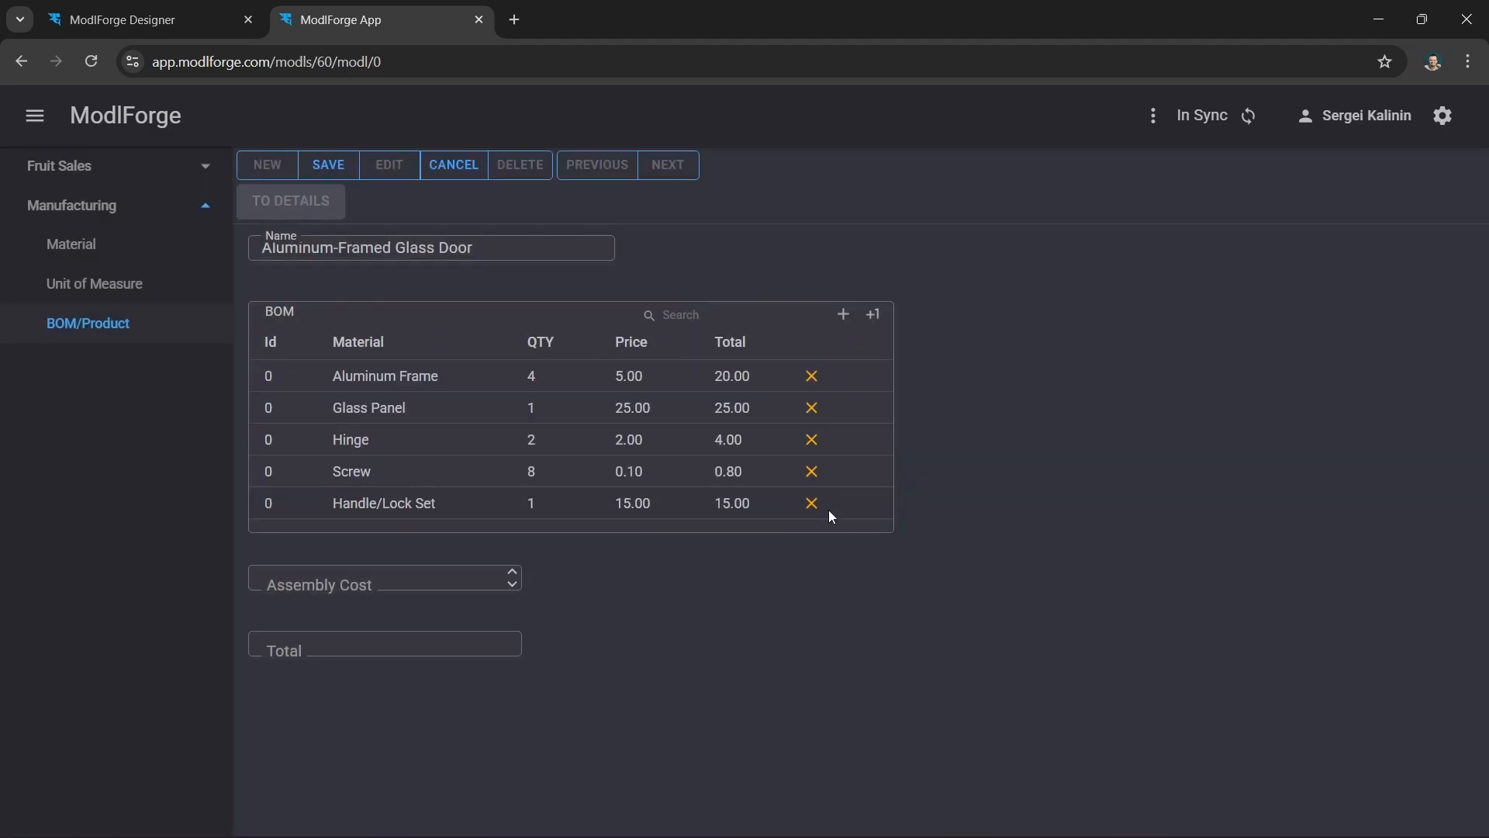
- Set the product's assembly cost to 20.00 and save the Aluminum-Framed Glass Door record
{"action": "left_click", "coordinate": [384, 580]}
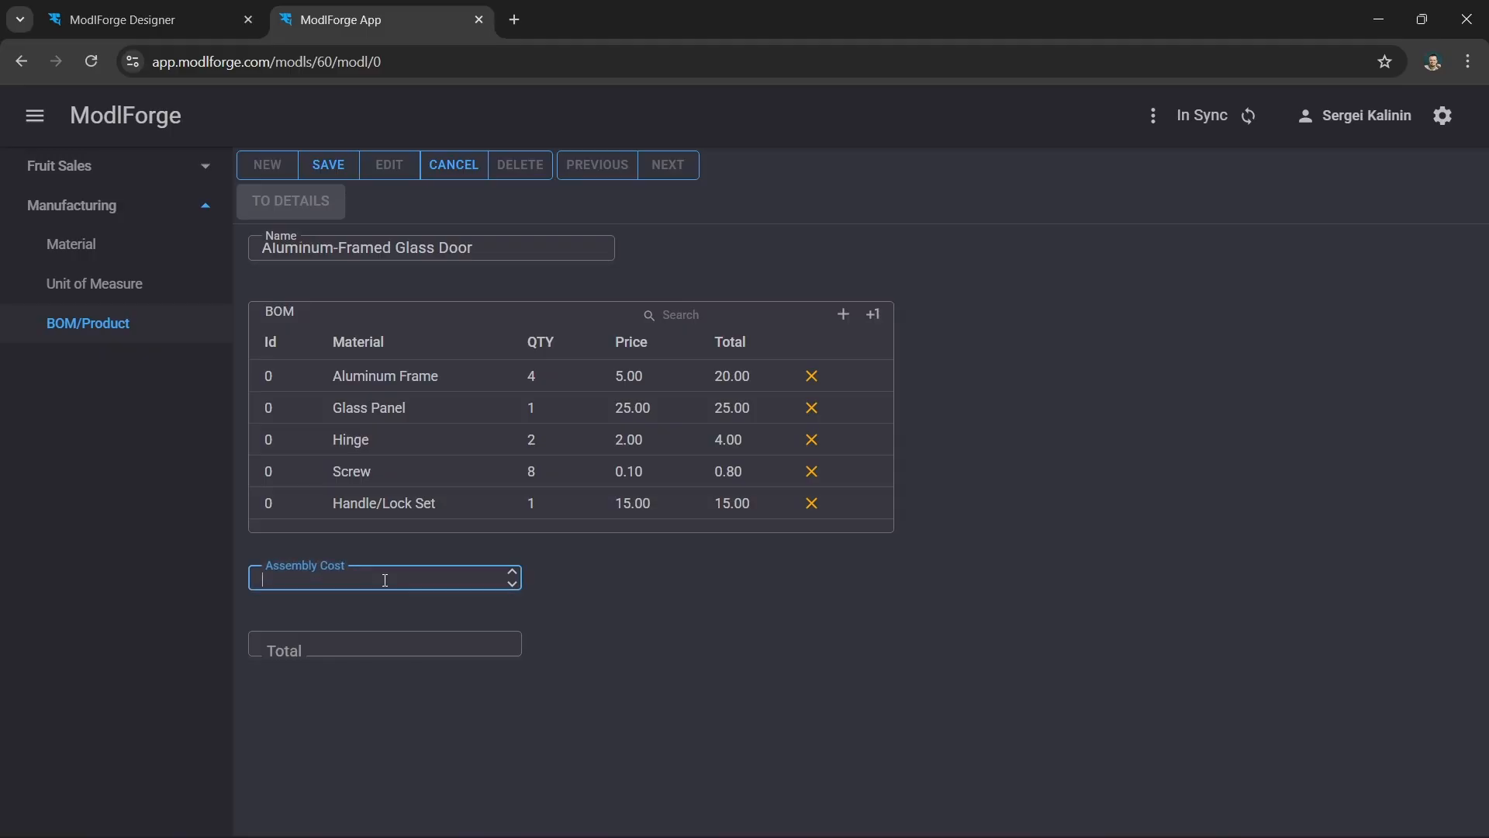
{"action": "type", "text": "20"}
{"action": "key", "text": "Tab"}
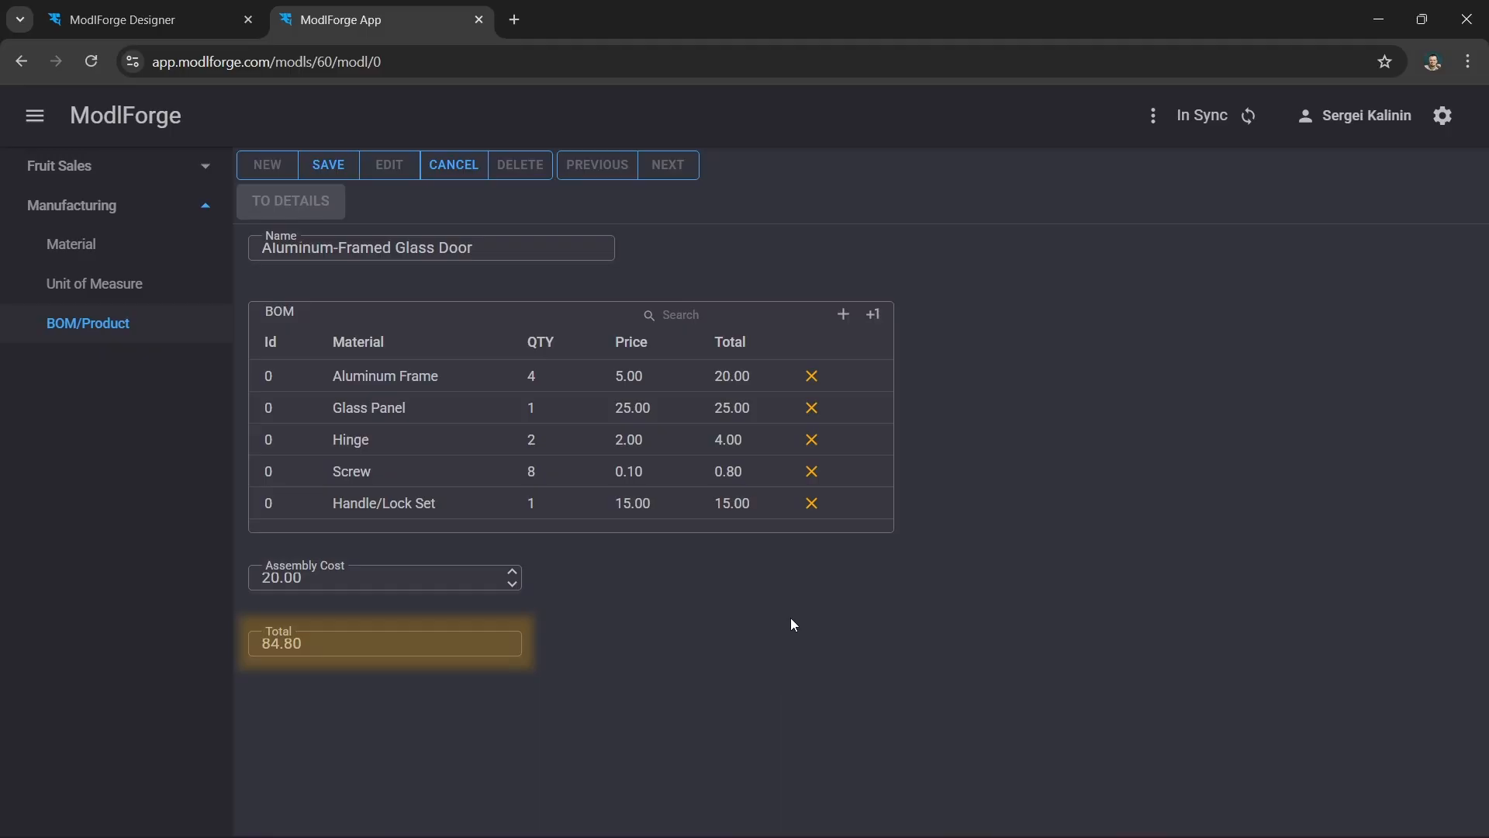
{"action": "left_click", "coordinate": [326, 165]}
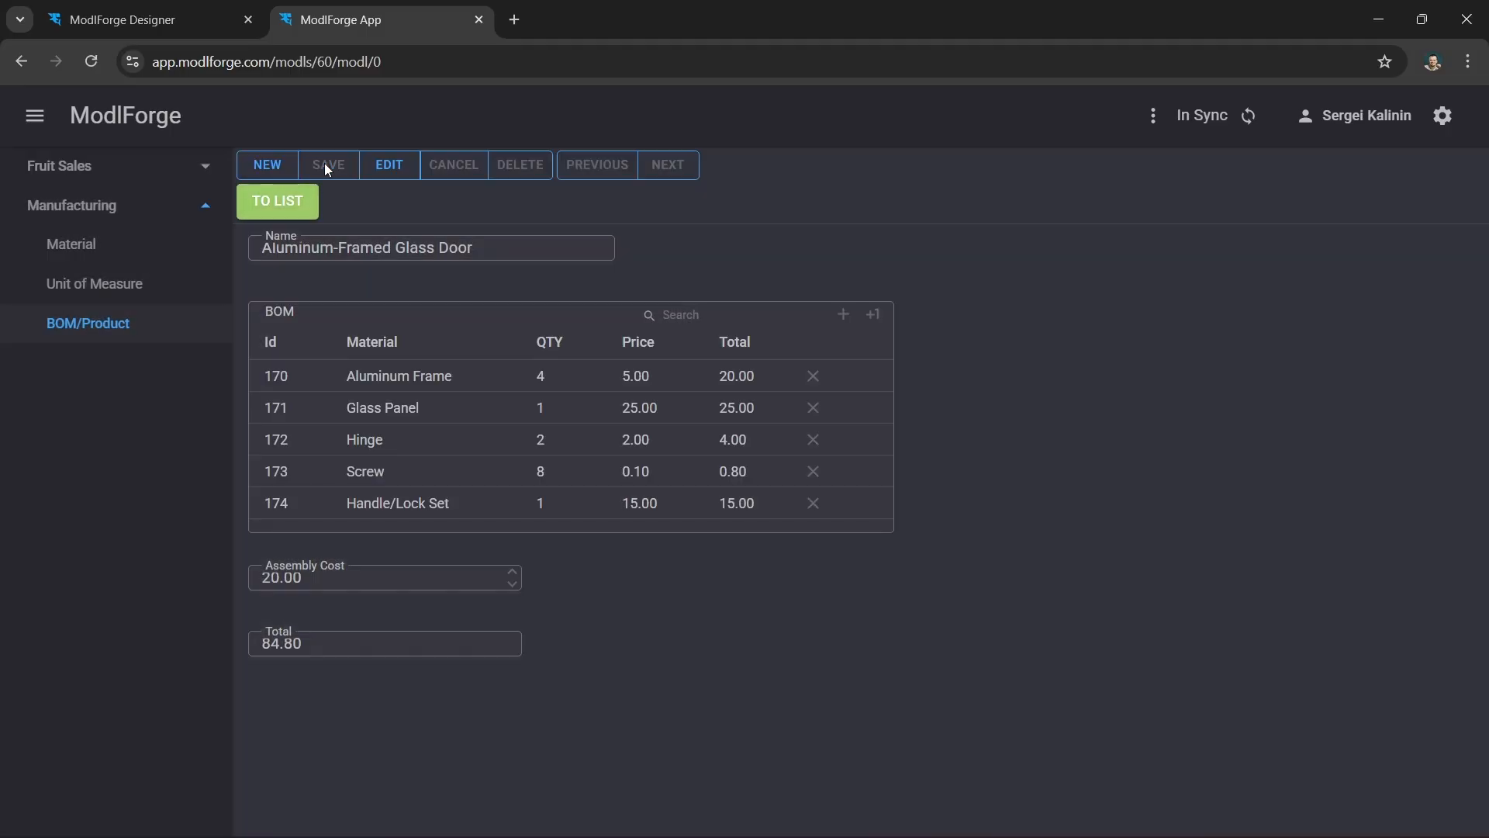
{"action": "left_click", "coordinate": [268, 165]}
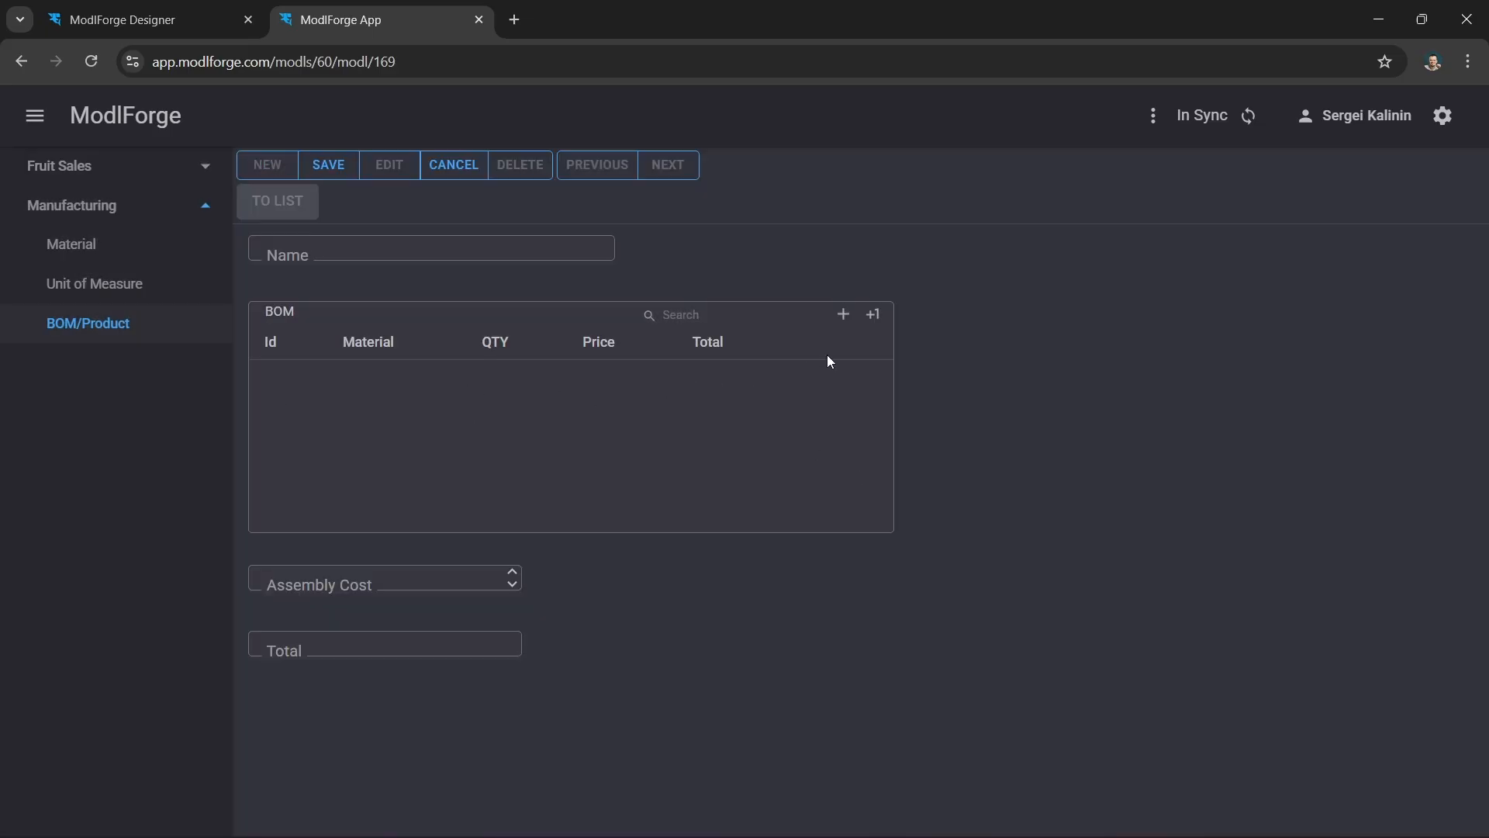
{"action": "left_click", "coordinate": [874, 314]}
{"action": "left_click", "coordinate": [873, 314]}
{"action": "left_click", "coordinate": [873, 314]}
{"action": "left_click", "coordinate": [874, 315]}
{"action": "left_click", "coordinate": [797, 472]}
{"action": "left_click", "coordinate": [798, 439]}
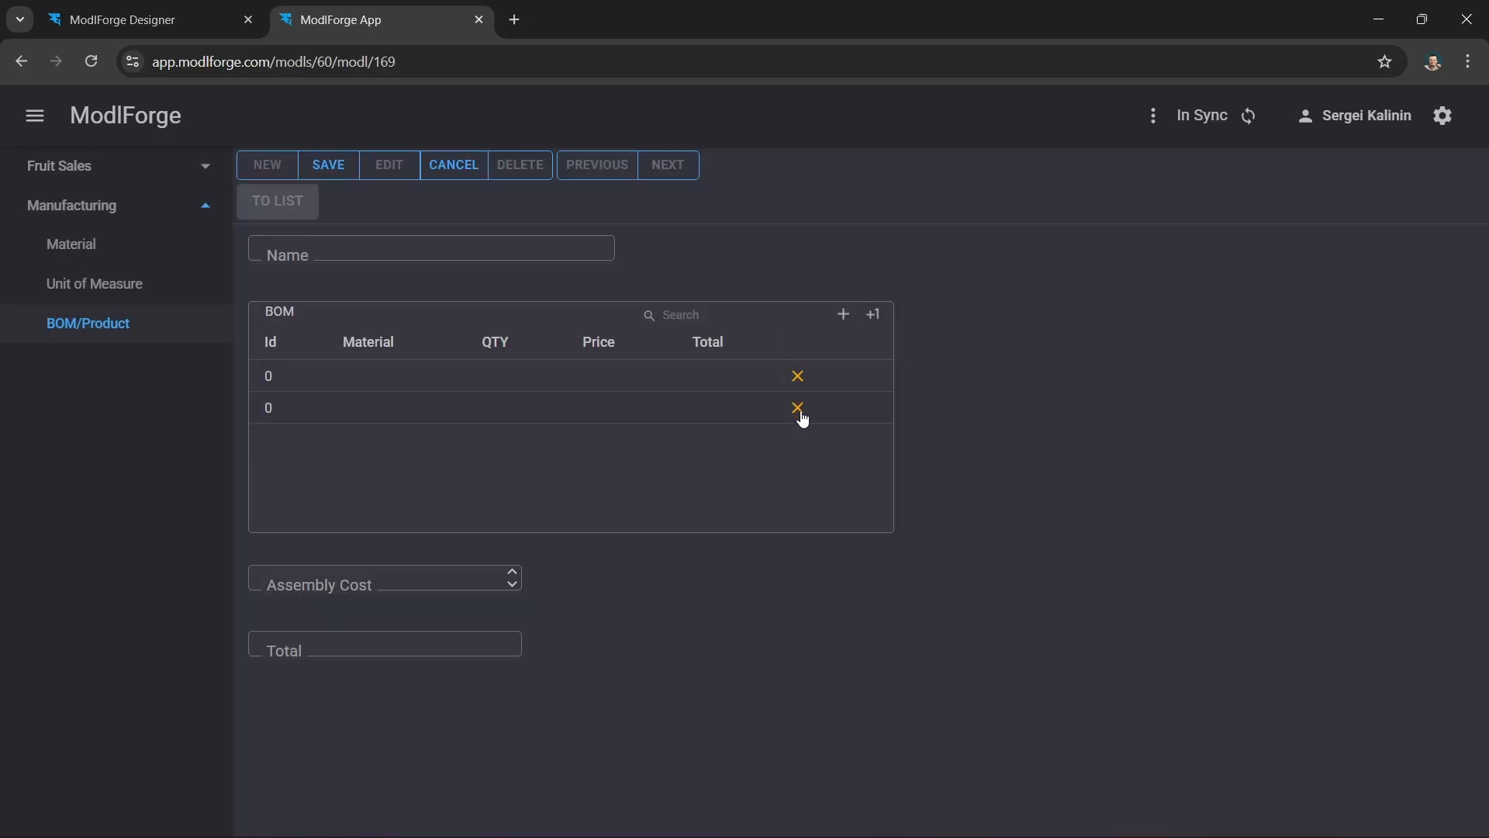
{"action": "left_click", "coordinate": [798, 408]}
{"action": "left_click", "coordinate": [798, 376]}
{"action": "left_click", "coordinate": [448, 168]}
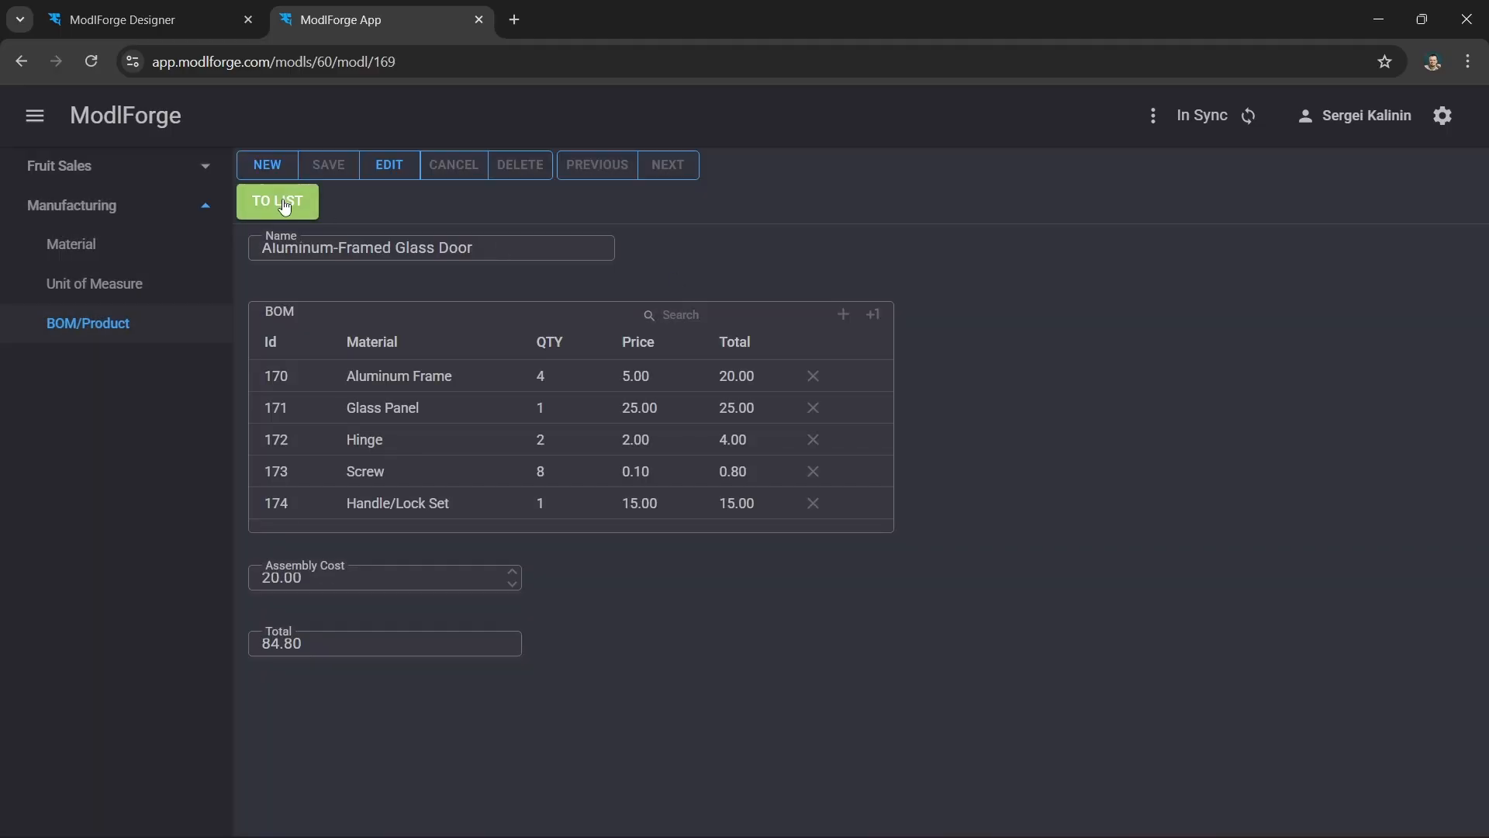
- Return to the product list, switch to ModlForge Designer and add a blueprint named Purchase to the Manufacturing group
{"action": "left_click", "coordinate": [284, 204]}
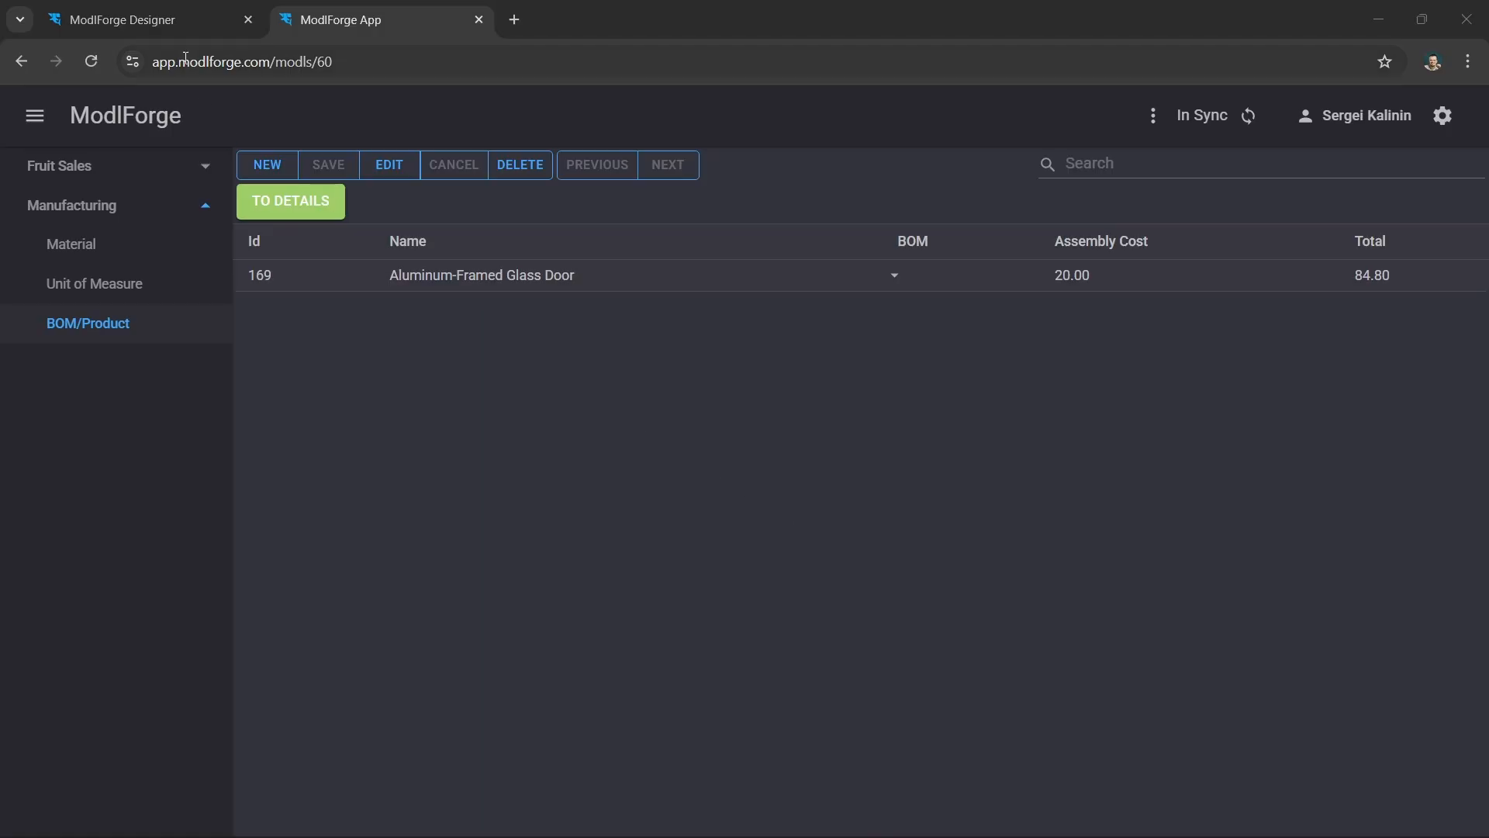
{"action": "left_click", "coordinate": [193, 21]}
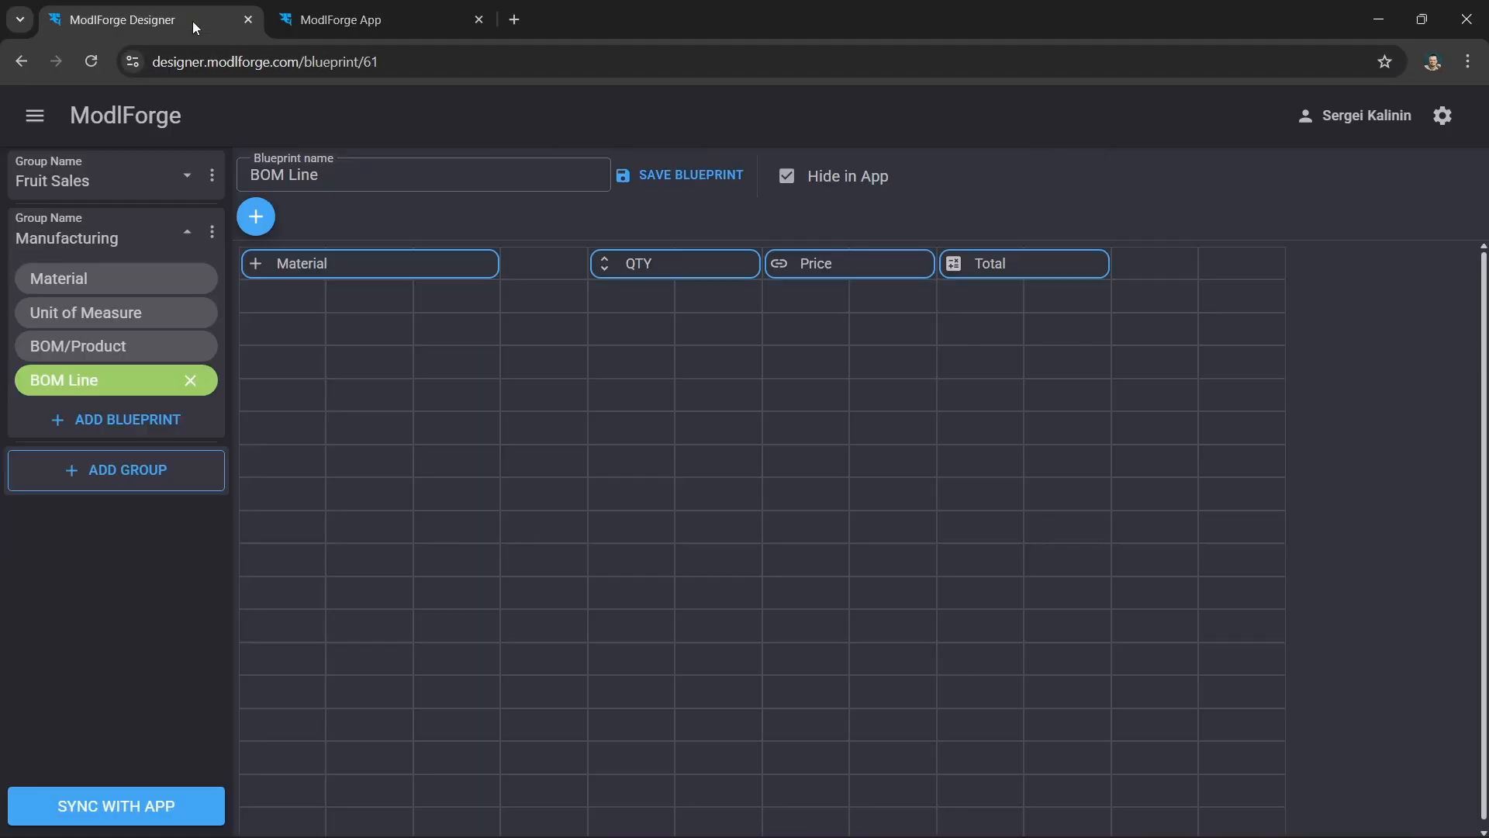
{"action": "left_click", "coordinate": [85, 423]}
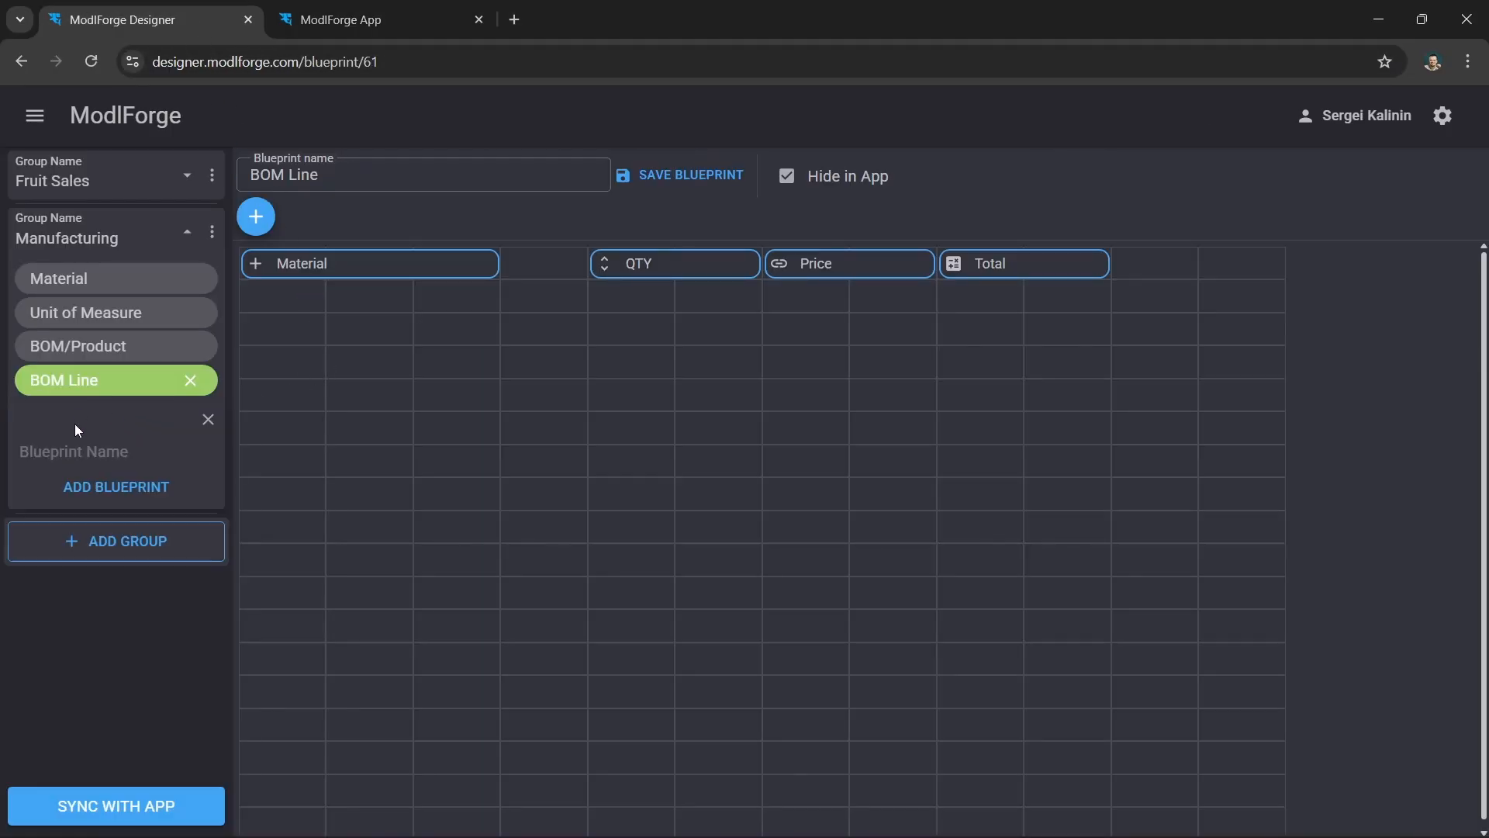
{"action": "type", "text": "Purchase"}
{"action": "key", "text": "Return"}
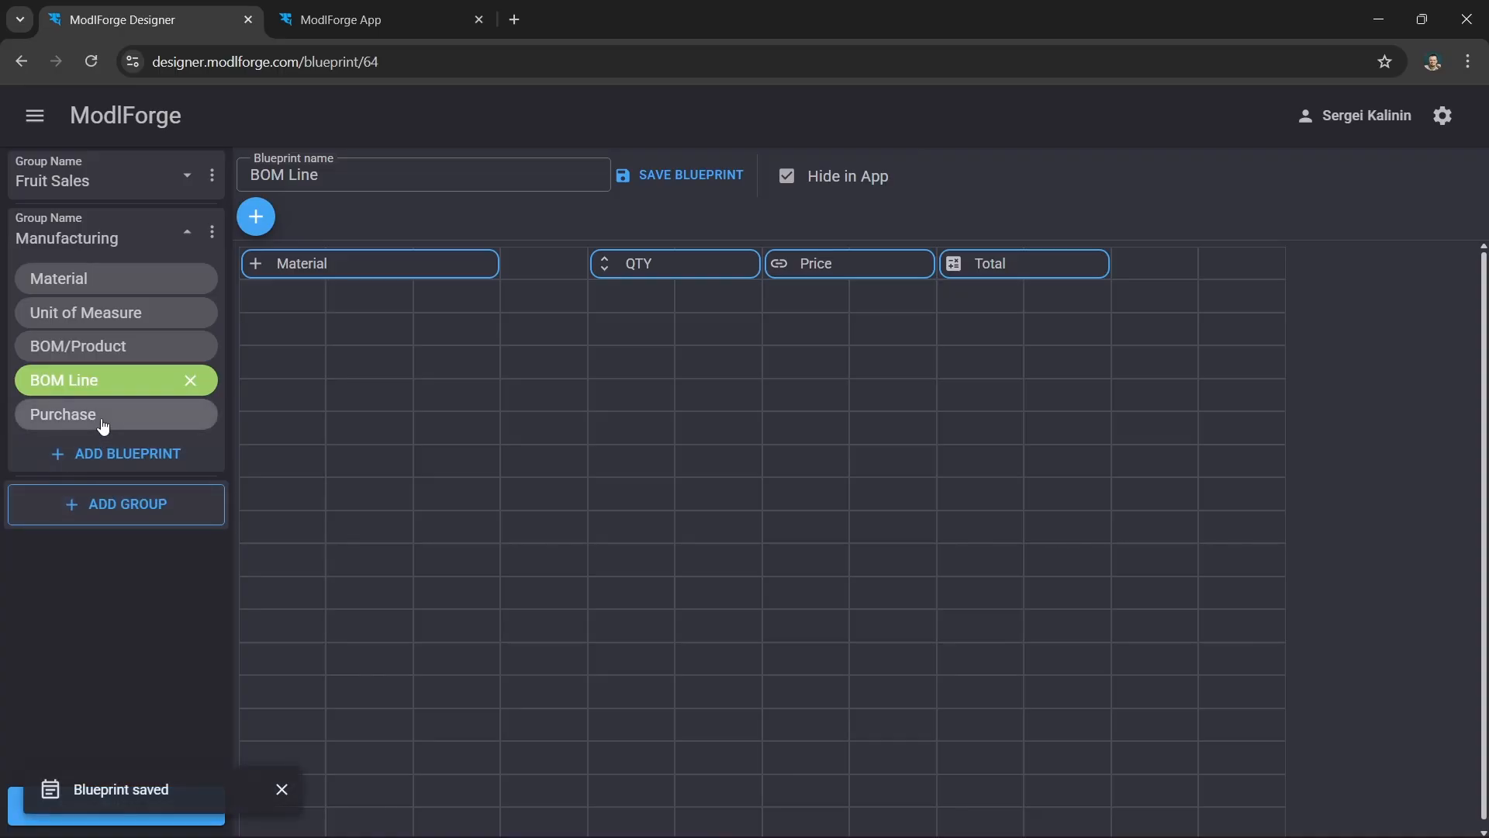
- Add a Date control captioned Purchase Date to the Purchase blueprint and save the blueprint
{"action": "left_click", "coordinate": [103, 425]}
{"action": "left_click", "coordinate": [256, 219]}
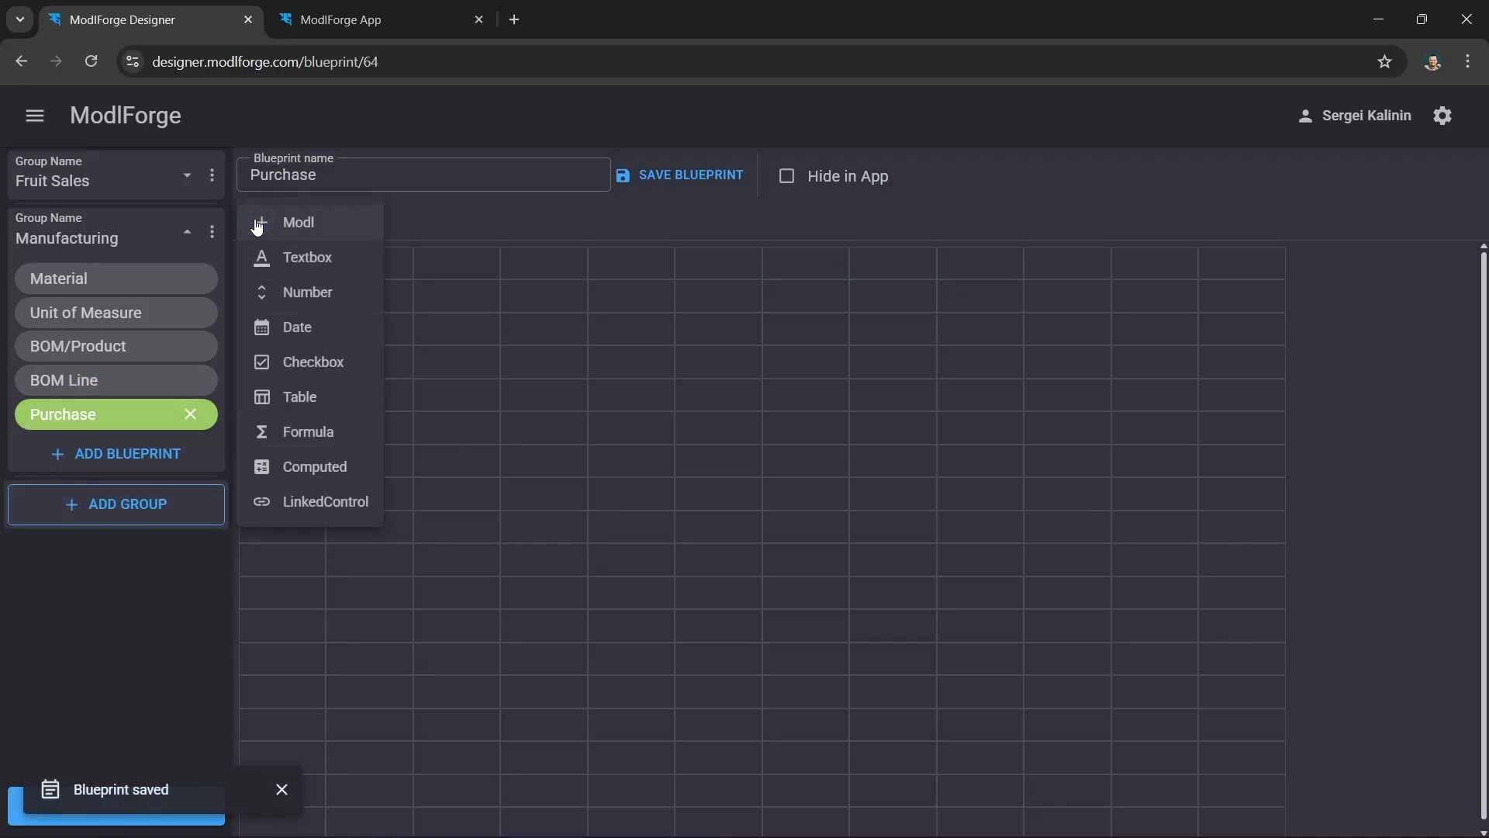
{"action": "left_click", "coordinate": [313, 329]}
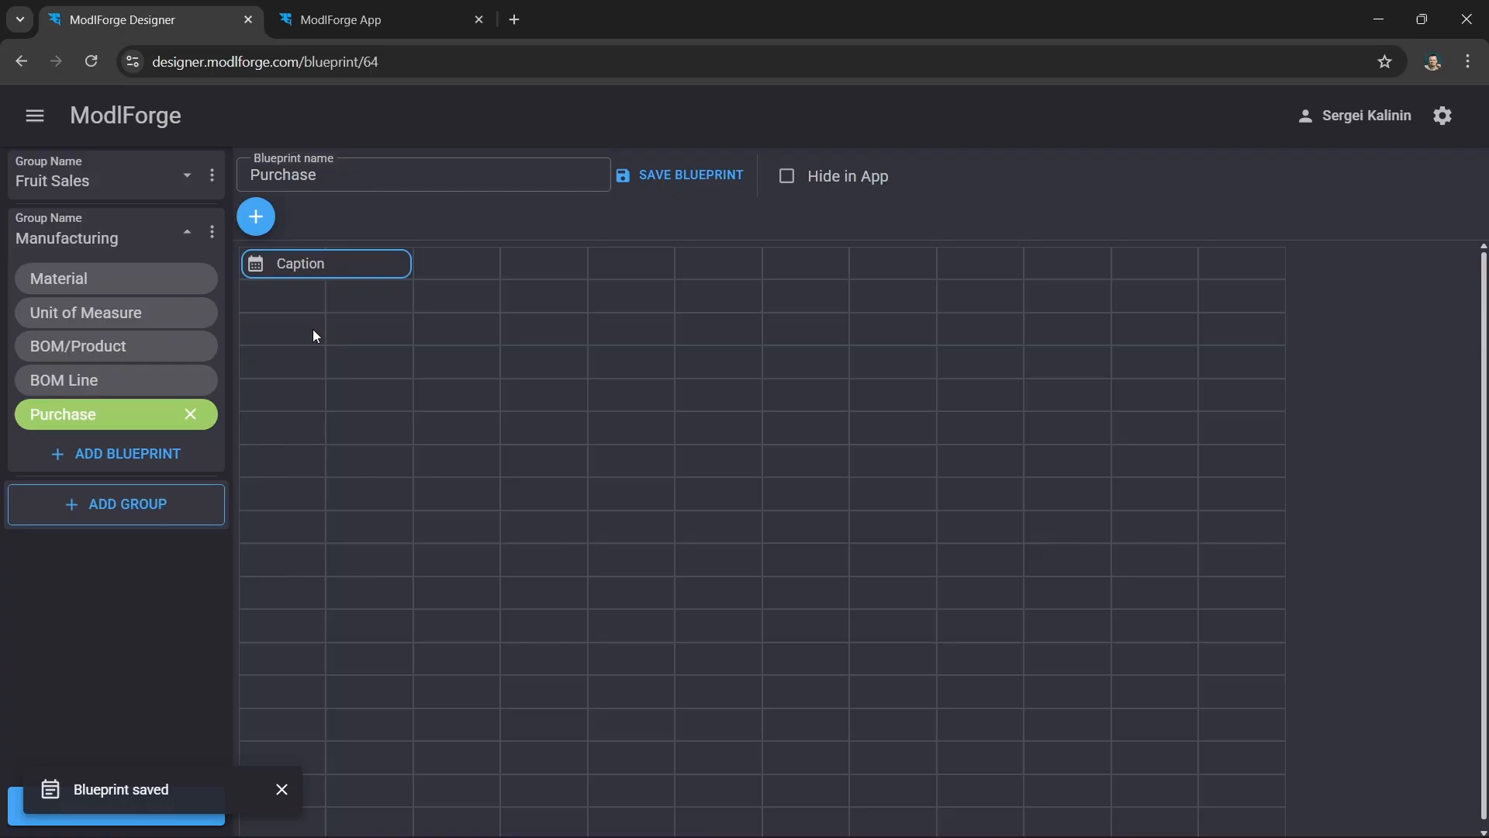
{"action": "left_click", "coordinate": [299, 264]}
{"action": "left_click", "coordinate": [1319, 304]}
{"action": "left_click_drag", "start_coordinate": [1319, 304], "coordinate": [1191, 308]}
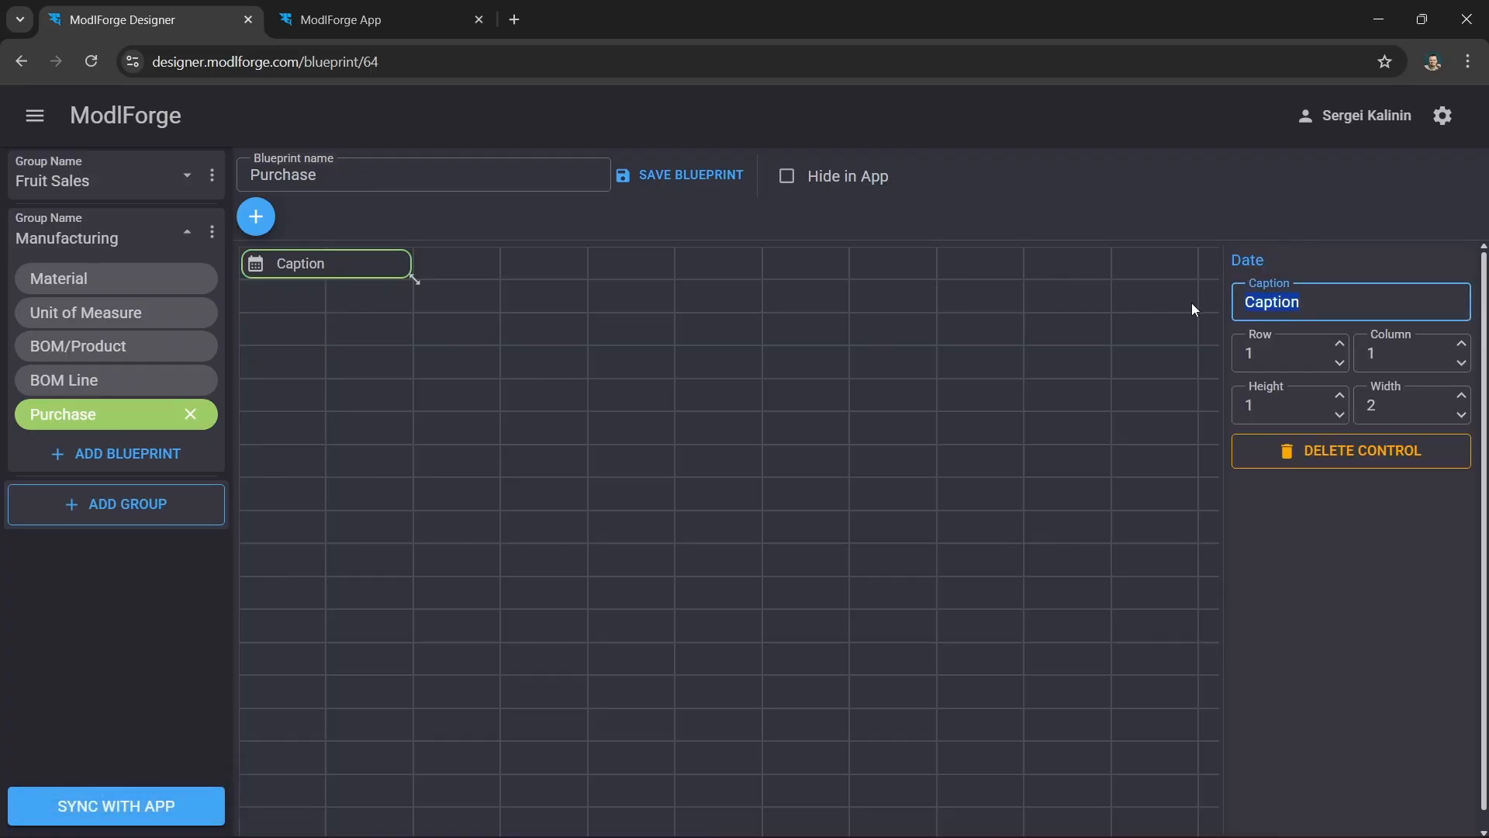
{"action": "type", "text": "Purchase Date"}
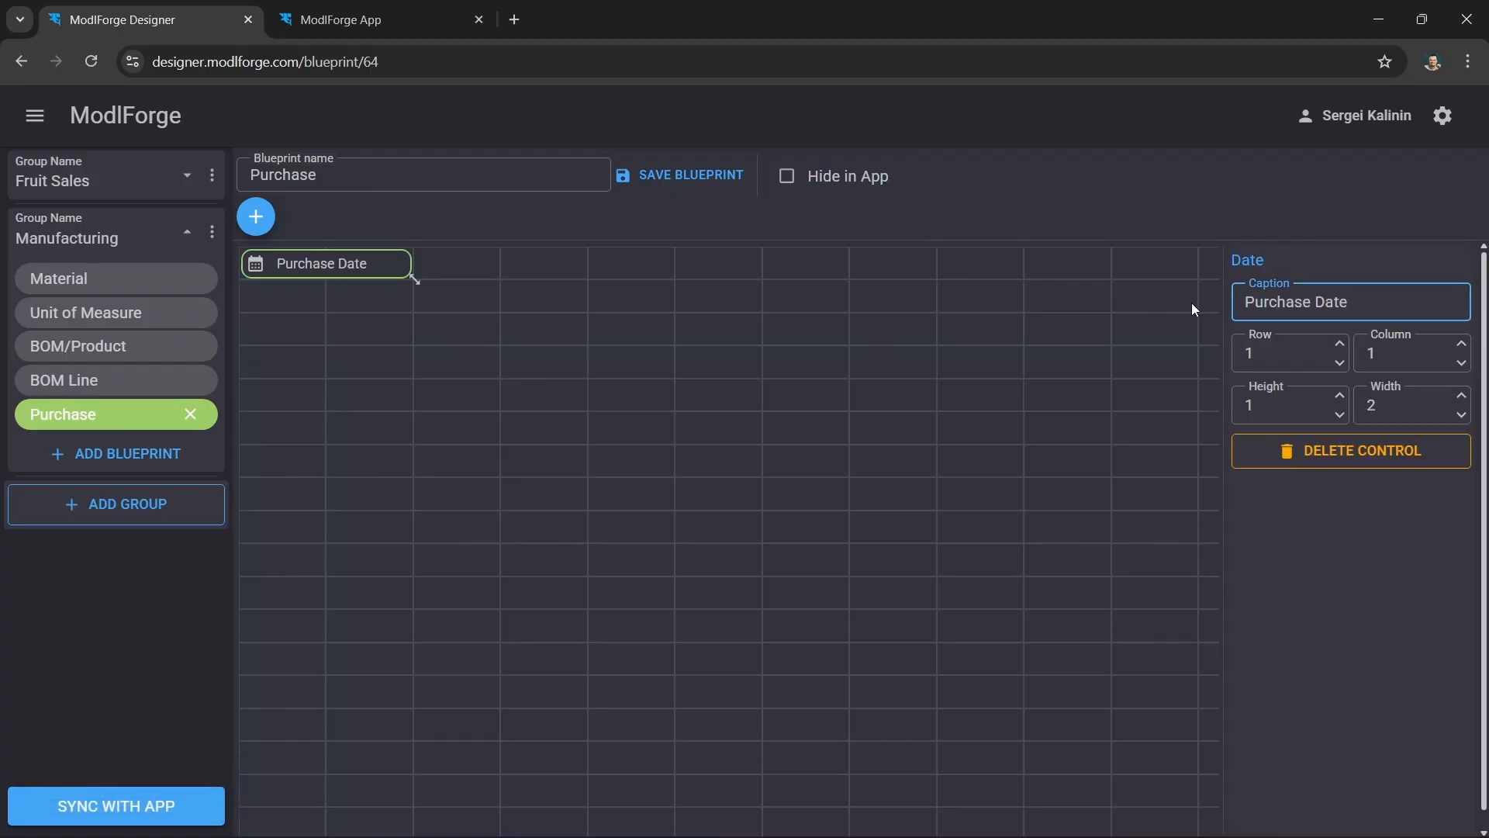
{"action": "left_click", "coordinate": [1064, 451]}
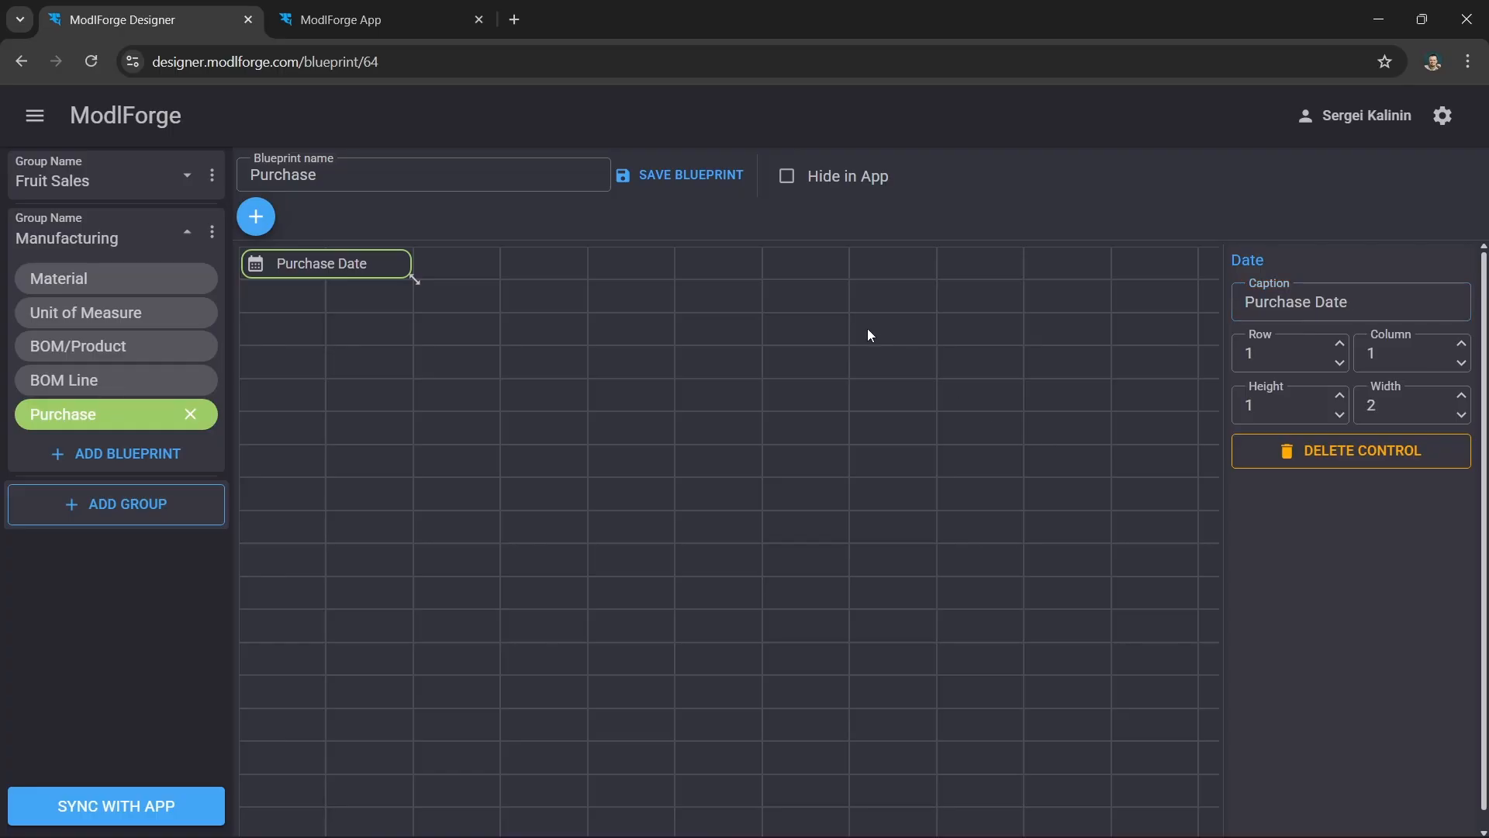
{"action": "left_click", "coordinate": [700, 176]}
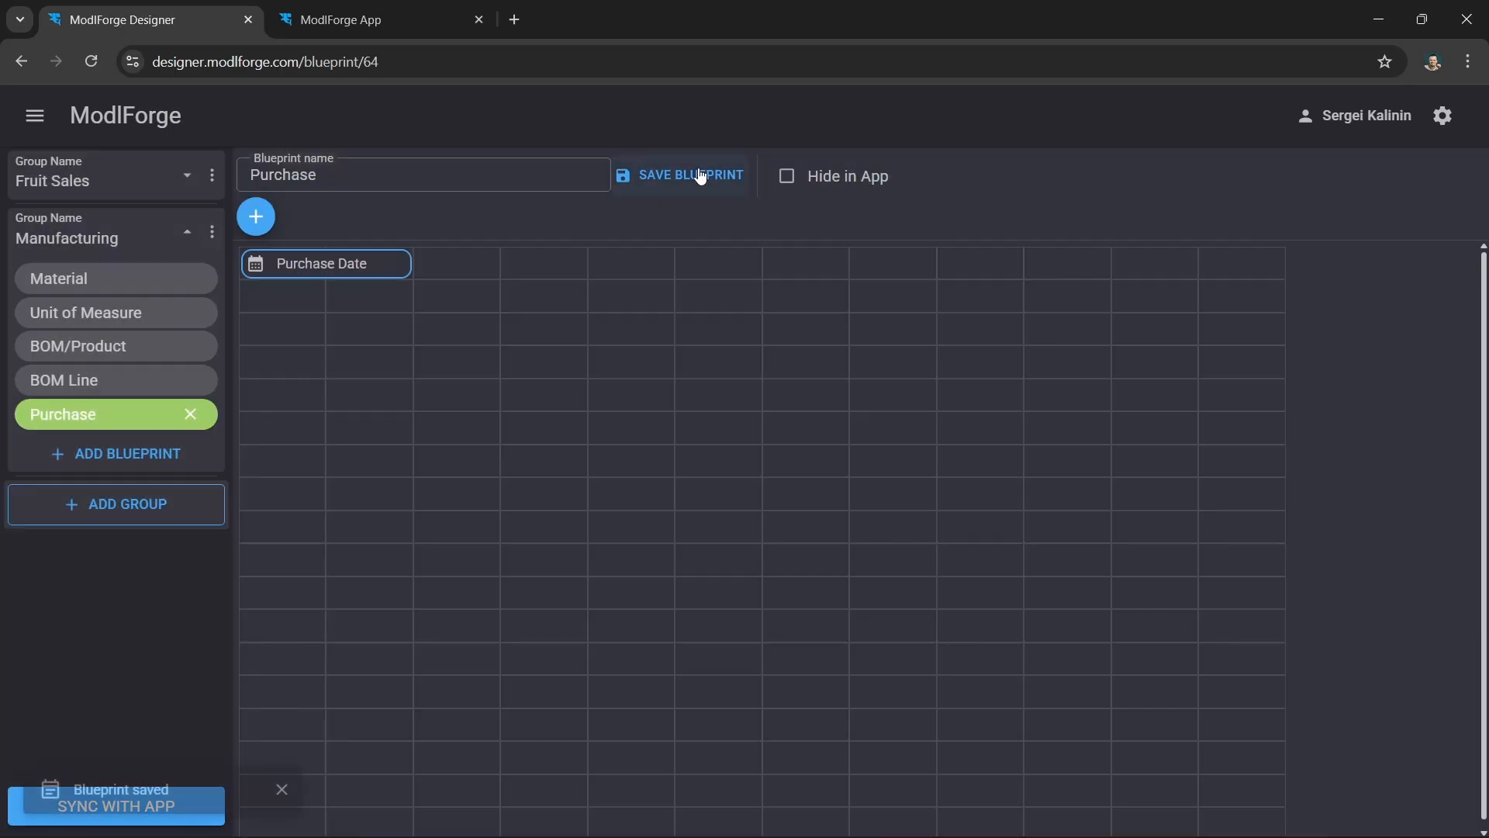
- Add a blueprint named Purchase Line to the Manufacturing group
{"action": "left_click", "coordinate": [153, 457]}
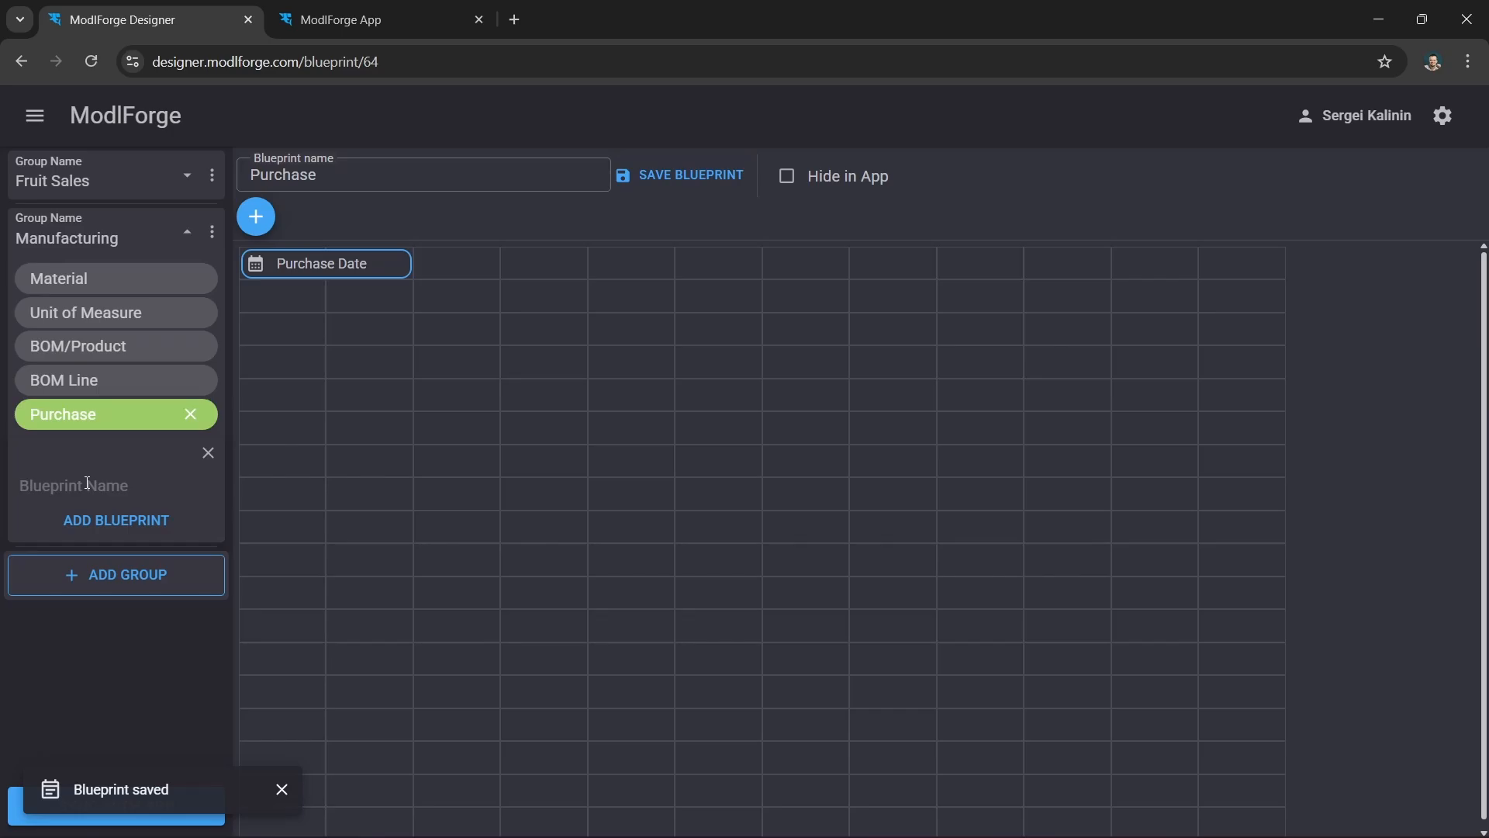
{"action": "type", "text": "Purchase Line"}
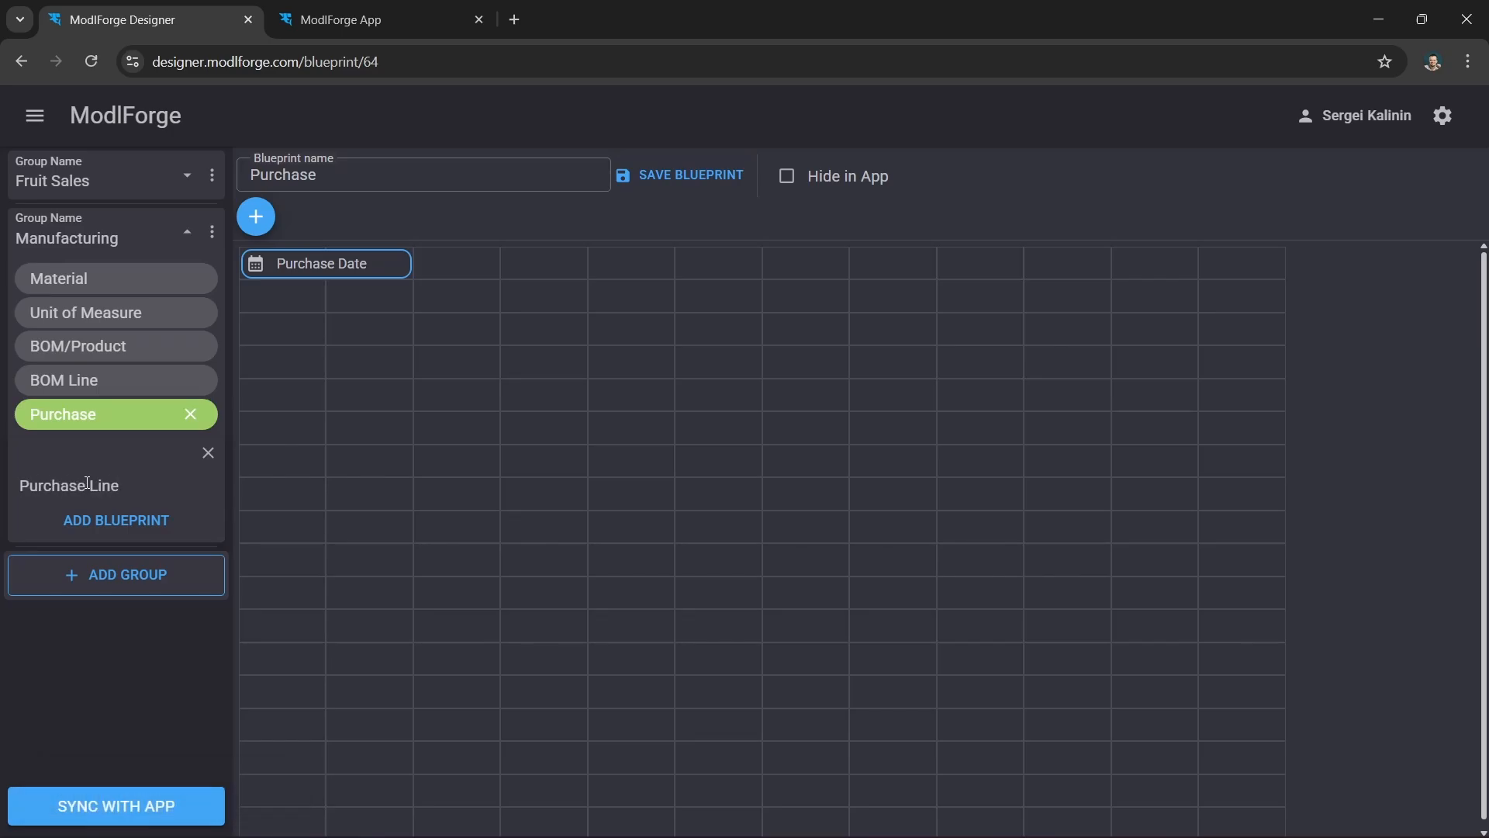
{"action": "key", "text": "Return"}
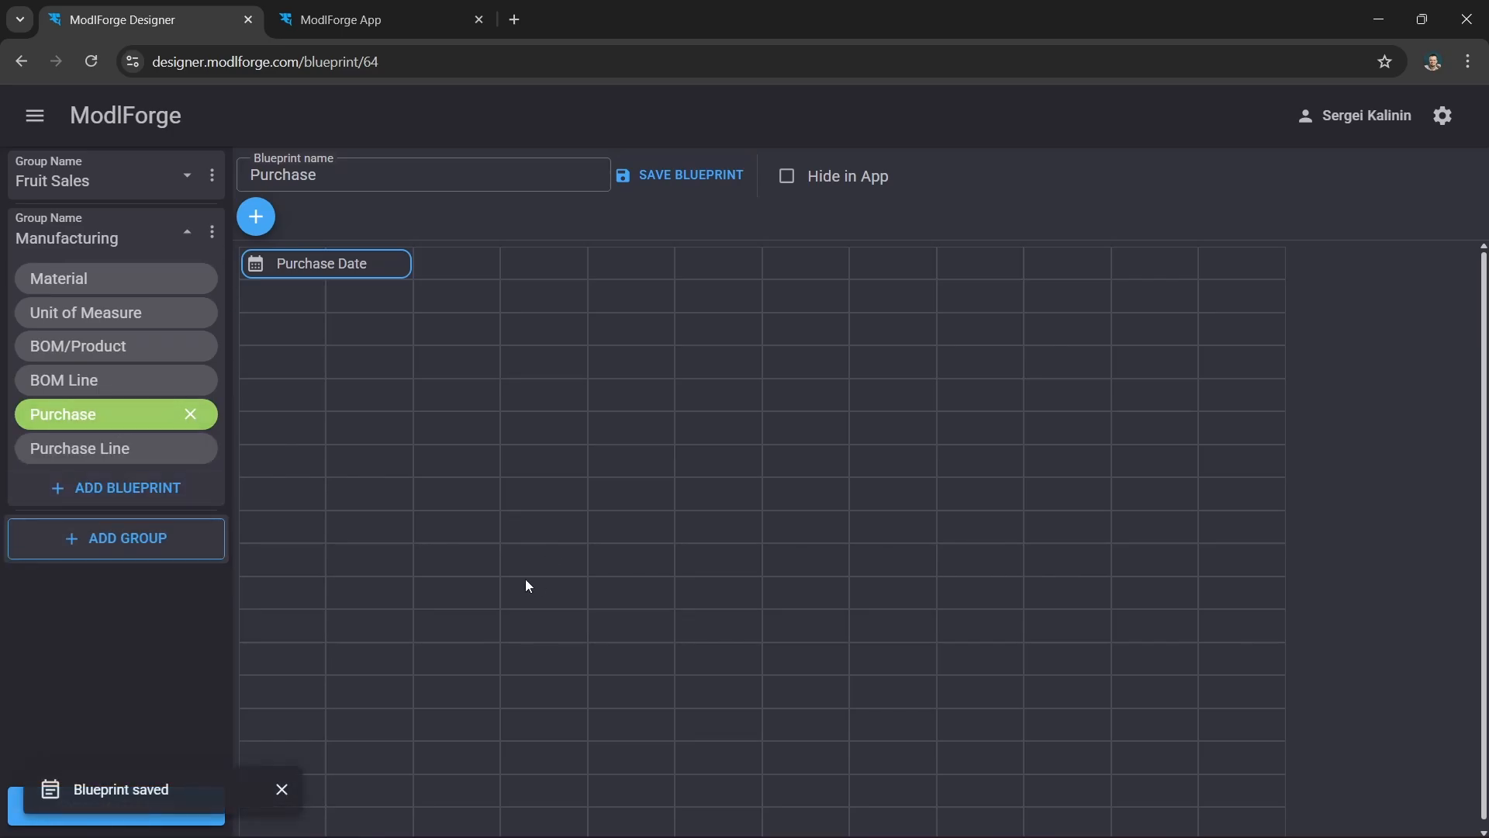
- Add a Modl control captioned Material to the Purchase Line blueprint and make it 3 columns wide
{"action": "left_click", "coordinate": [134, 453]}
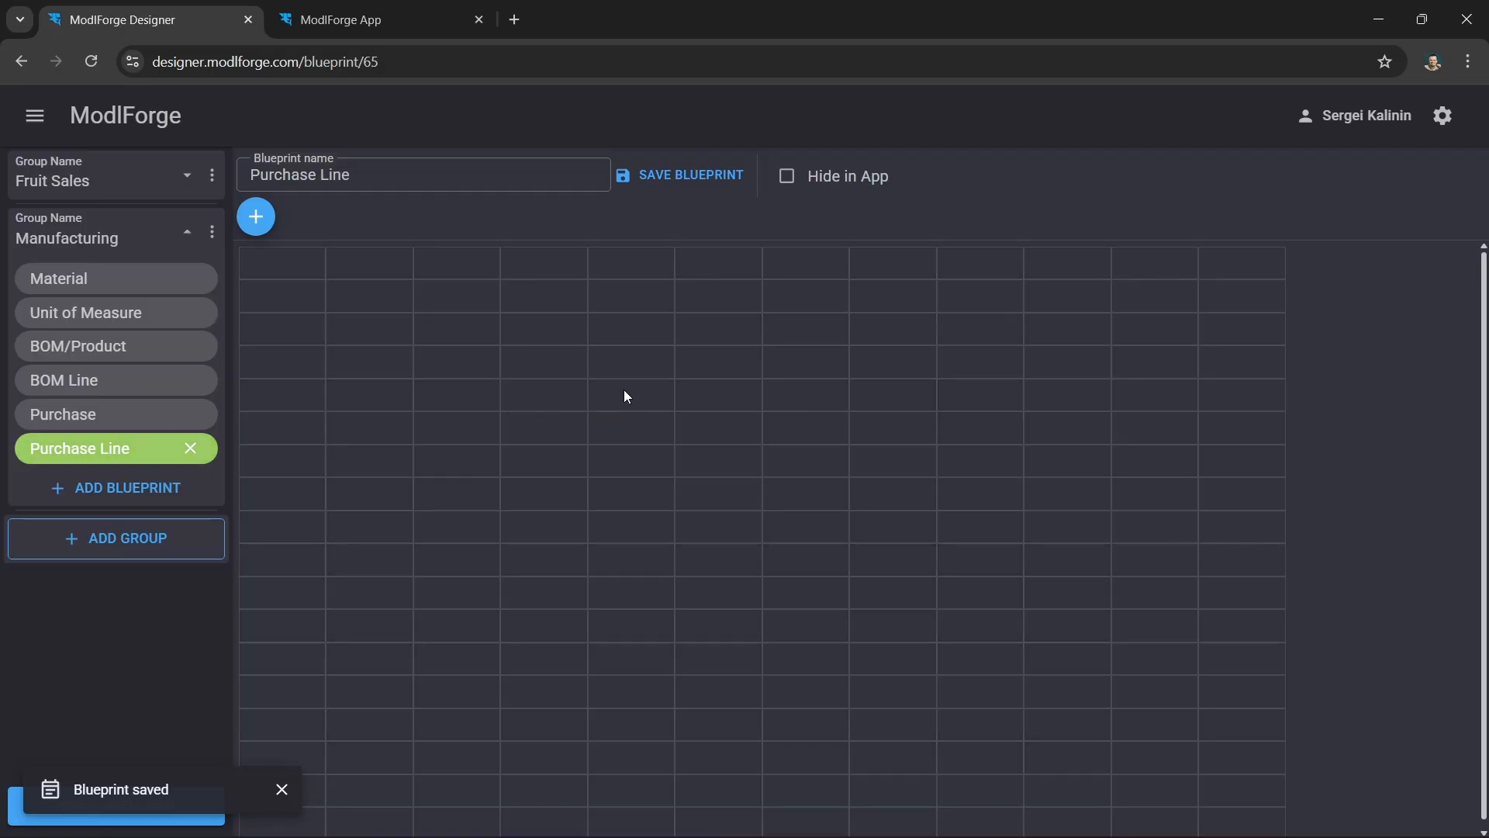
{"action": "left_click", "coordinate": [265, 224]}
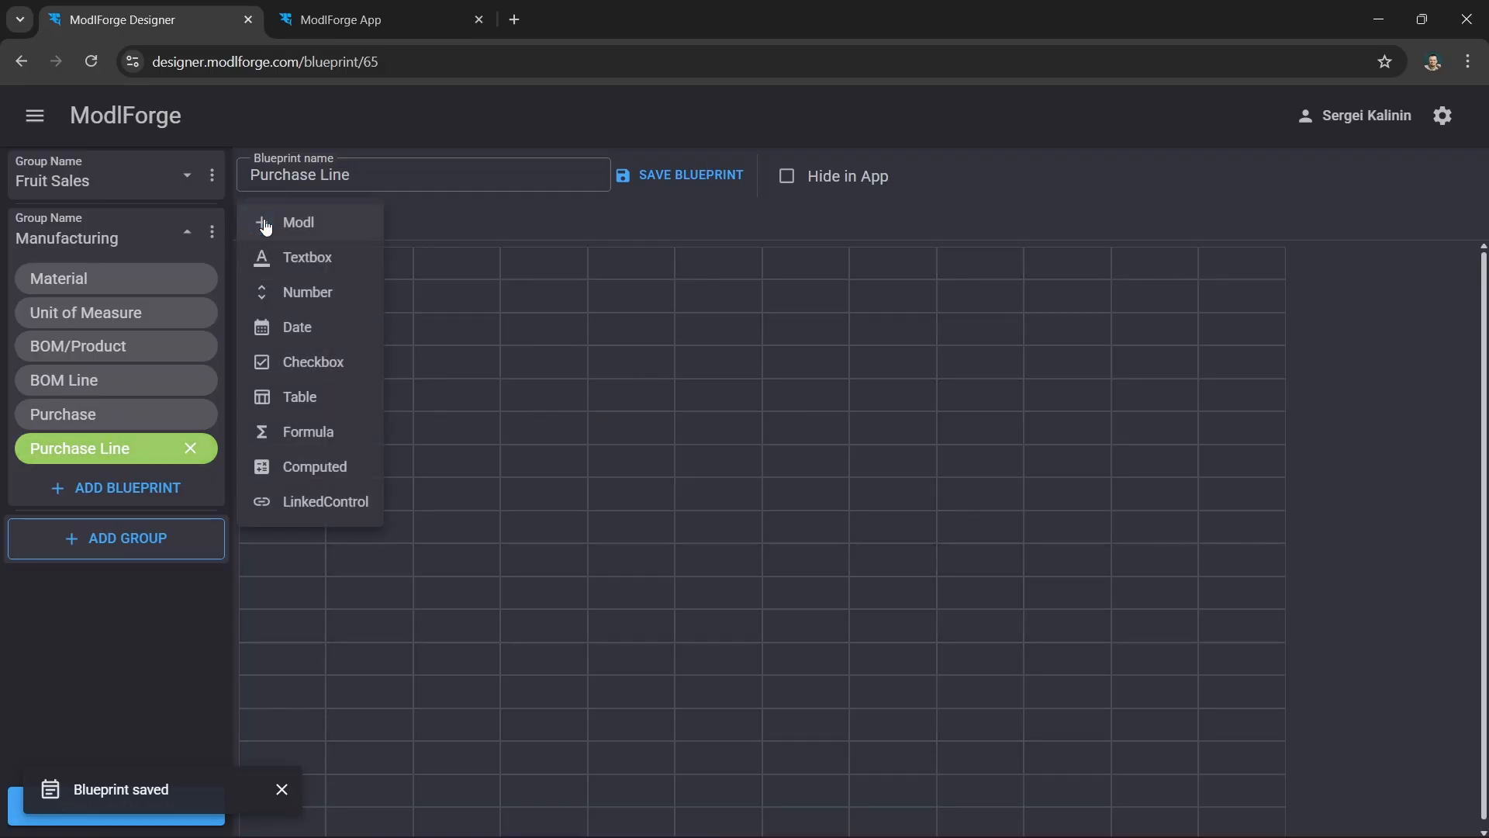
{"action": "left_click", "coordinate": [311, 225]}
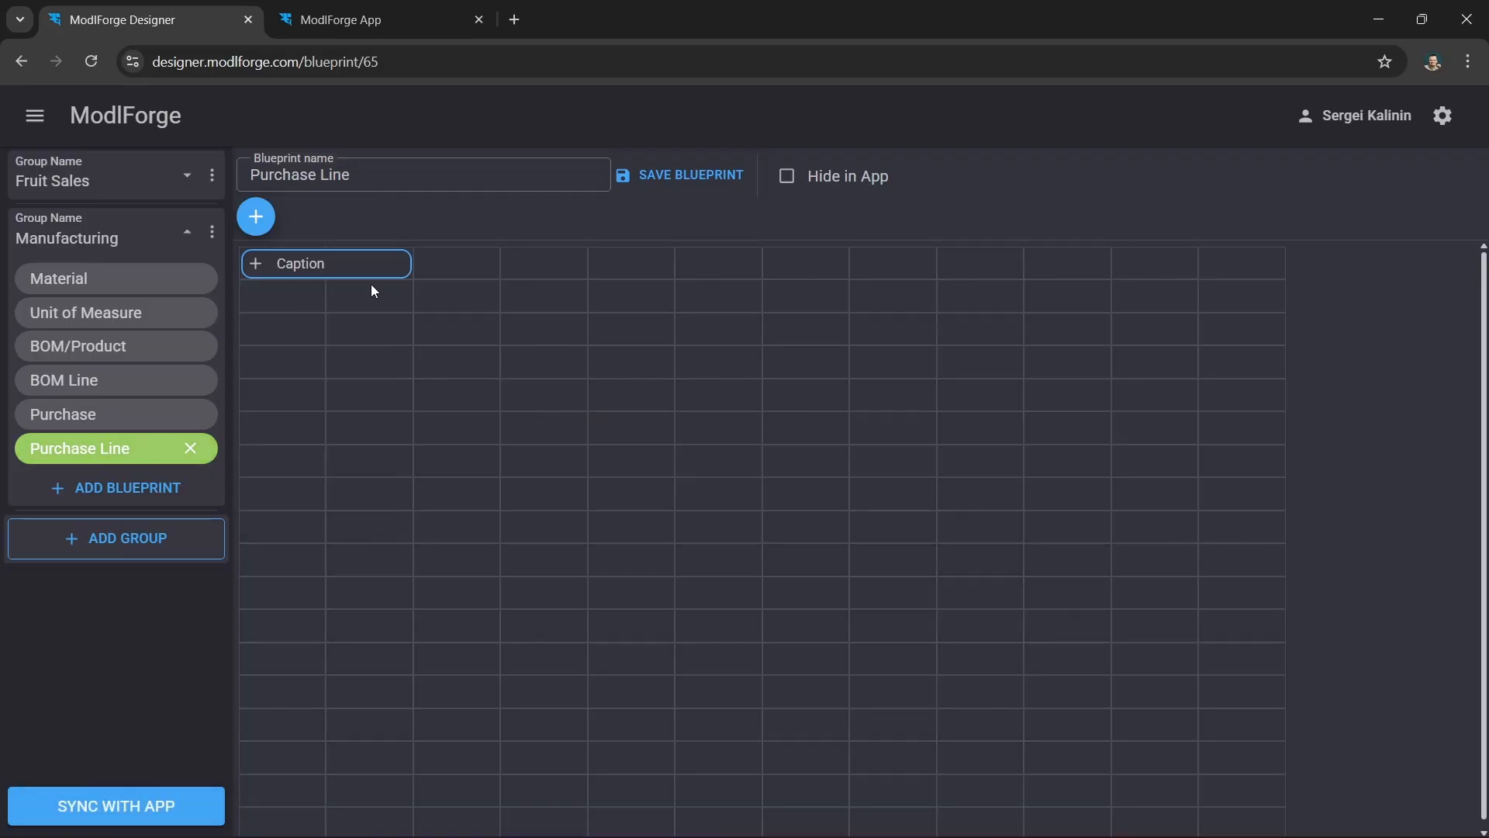
{"action": "left_click", "coordinate": [305, 266]}
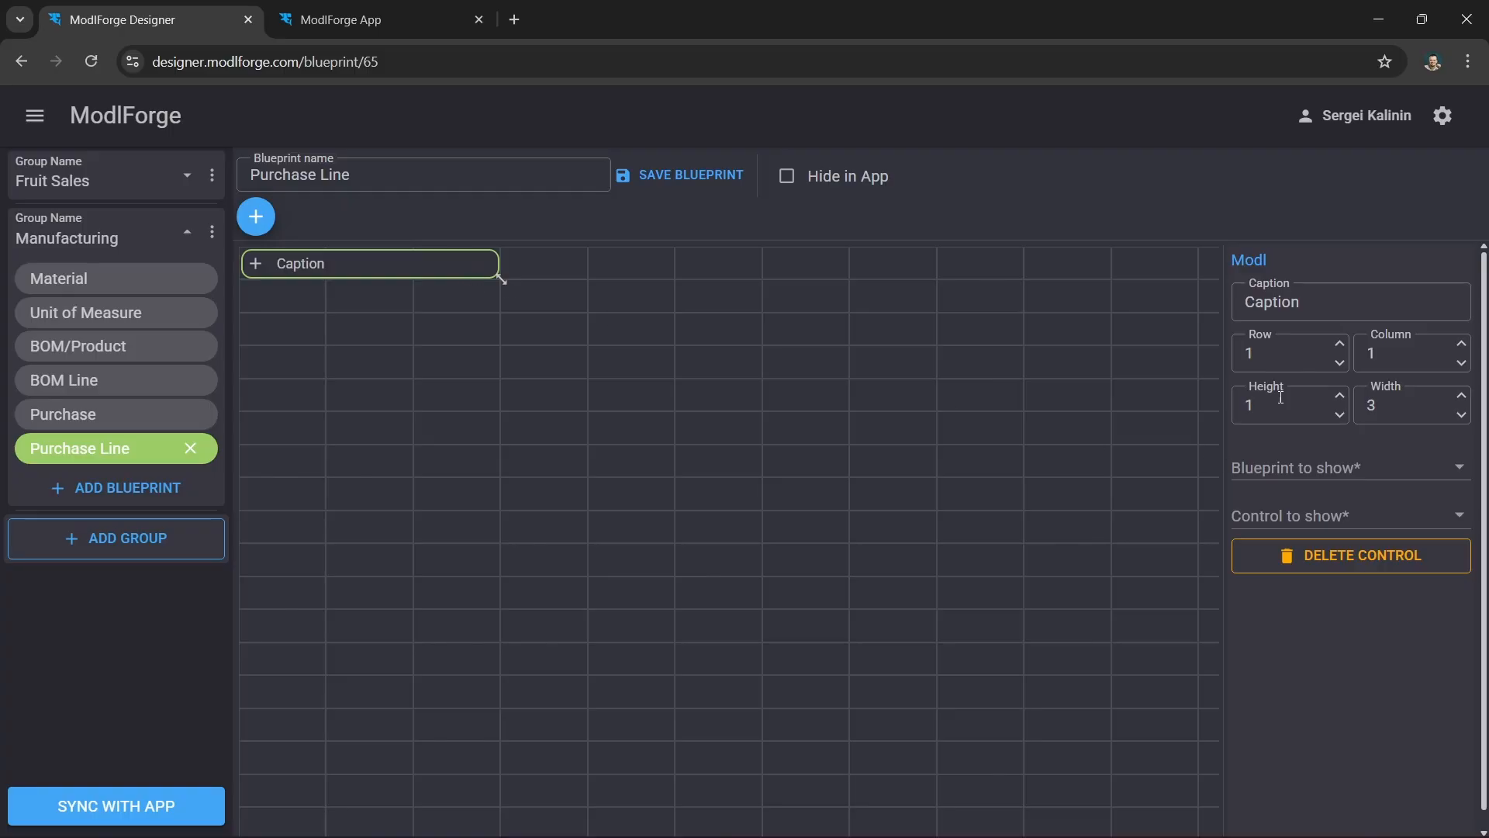
{"action": "left_click", "coordinate": [1311, 302]}
{"action": "key", "text": "ctrl+a"}
{"action": "type", "text": "Mater"}
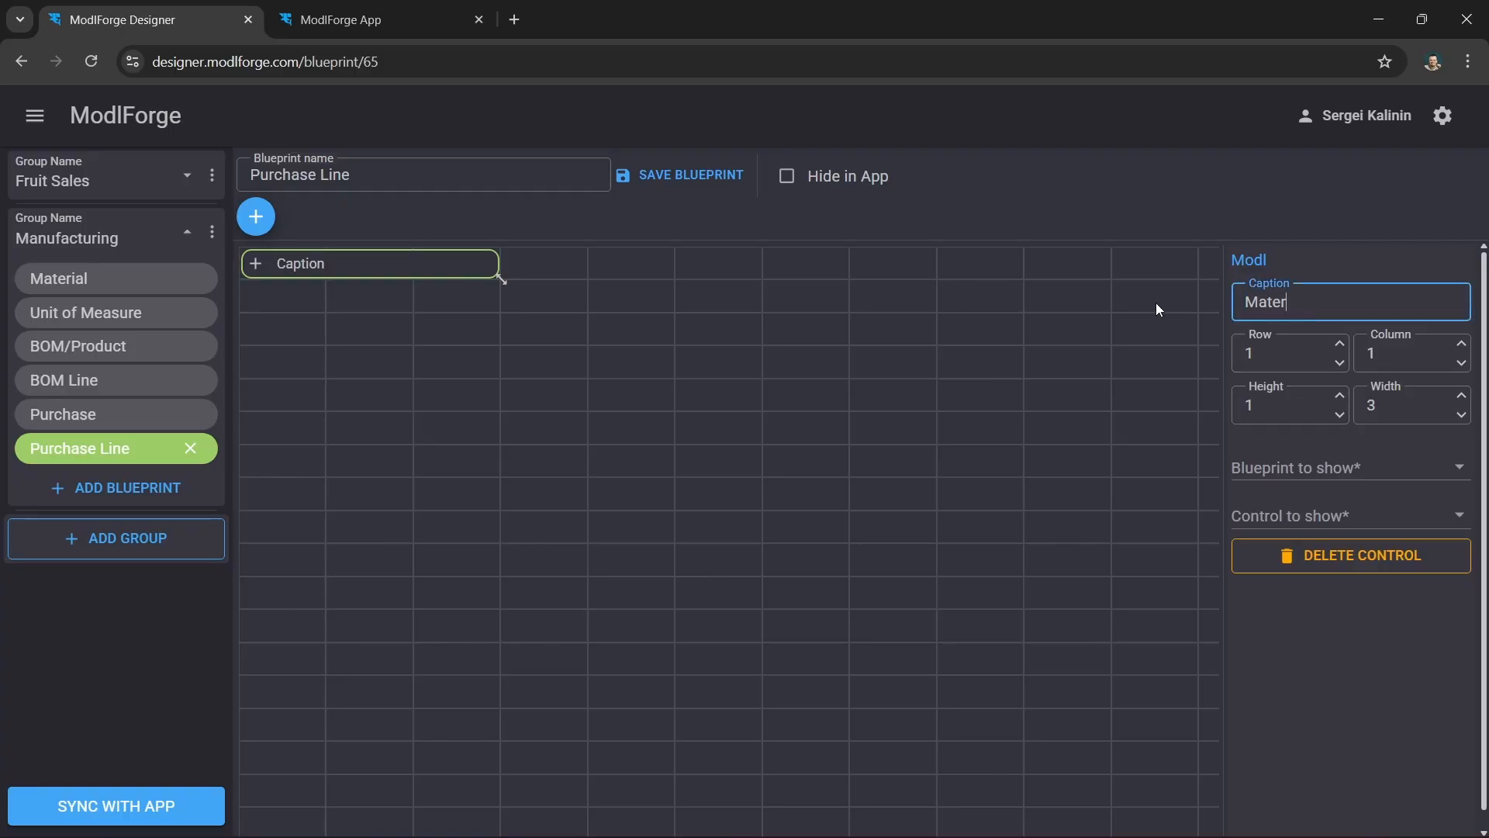
{"action": "type", "text": "ial"}
- Set the Material control to show Name from the Manufacturing - Material blueprint, and save Purchase Line as hidden in the App
{"action": "left_click", "coordinate": [1461, 473]}
{"action": "scroll", "coordinate": [1452, 496], "scroll_direction": "down", "scroll_amount": 3}
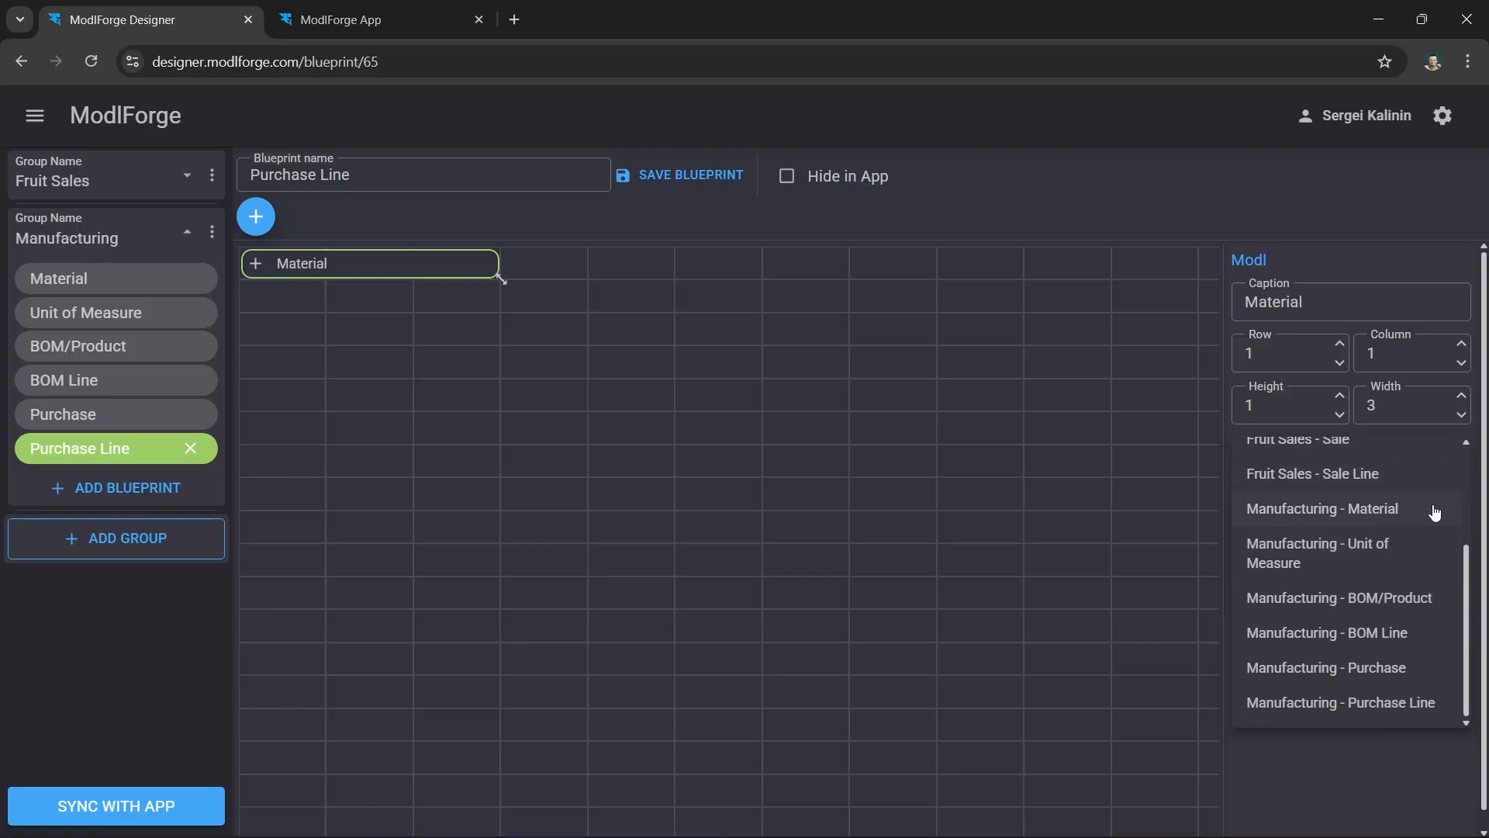
{"action": "left_click", "coordinate": [1434, 512]}
{"action": "left_click", "coordinate": [1453, 518]}
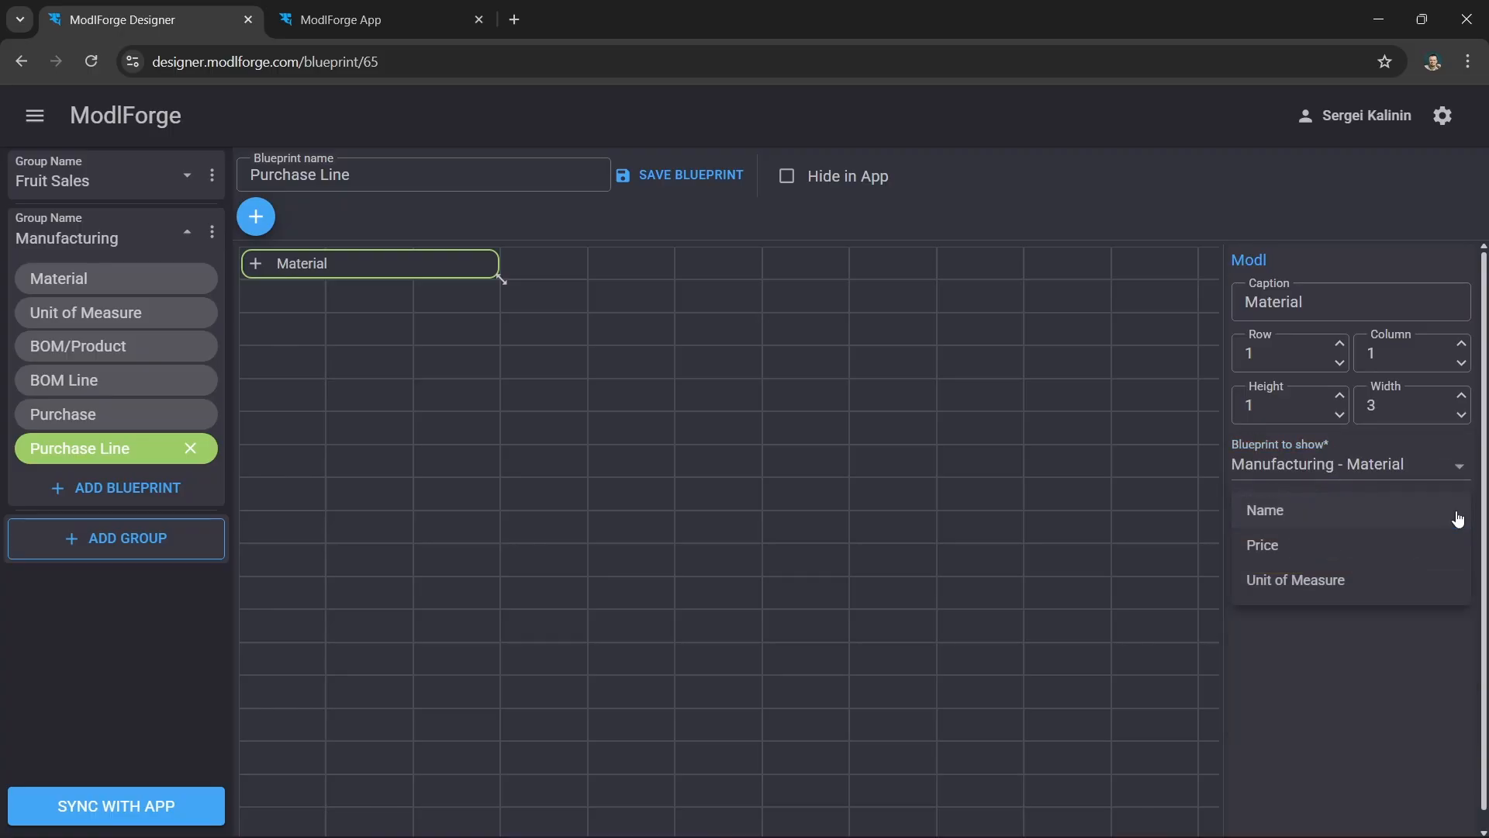
{"action": "left_click", "coordinate": [1268, 514]}
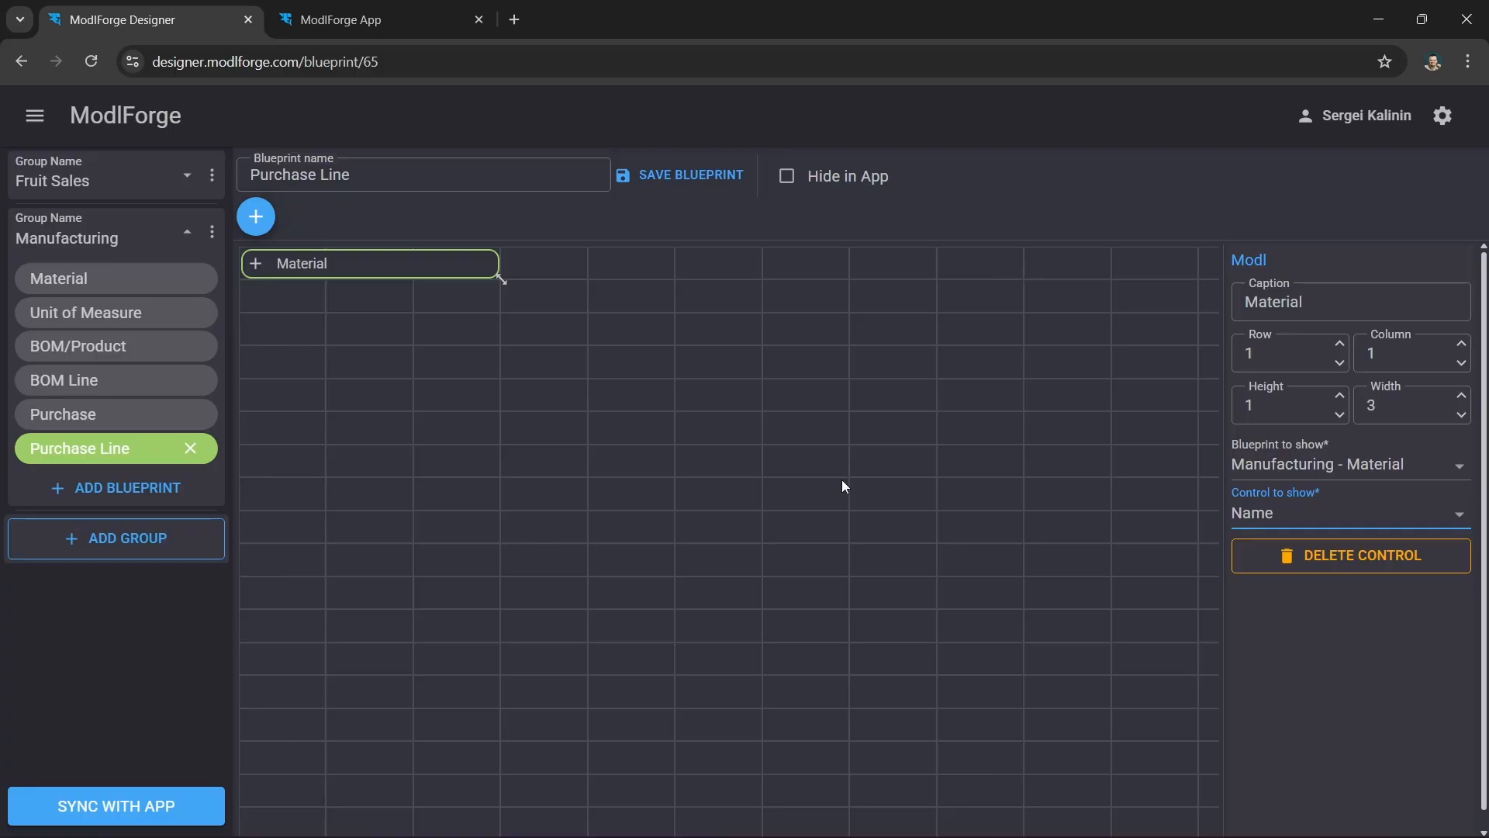
{"action": "left_click", "coordinate": [787, 182]}
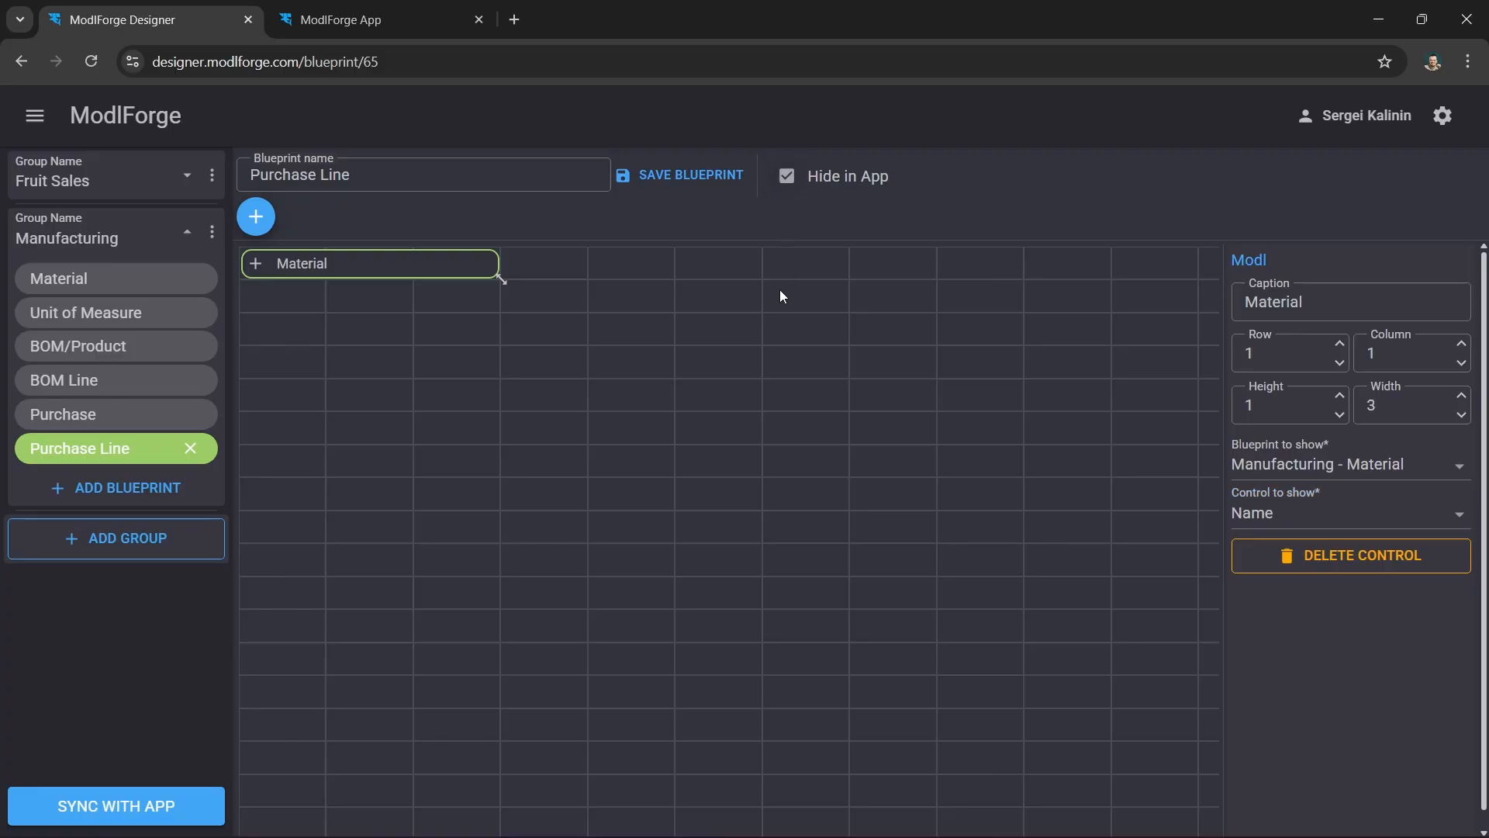
{"action": "left_click", "coordinate": [710, 176]}
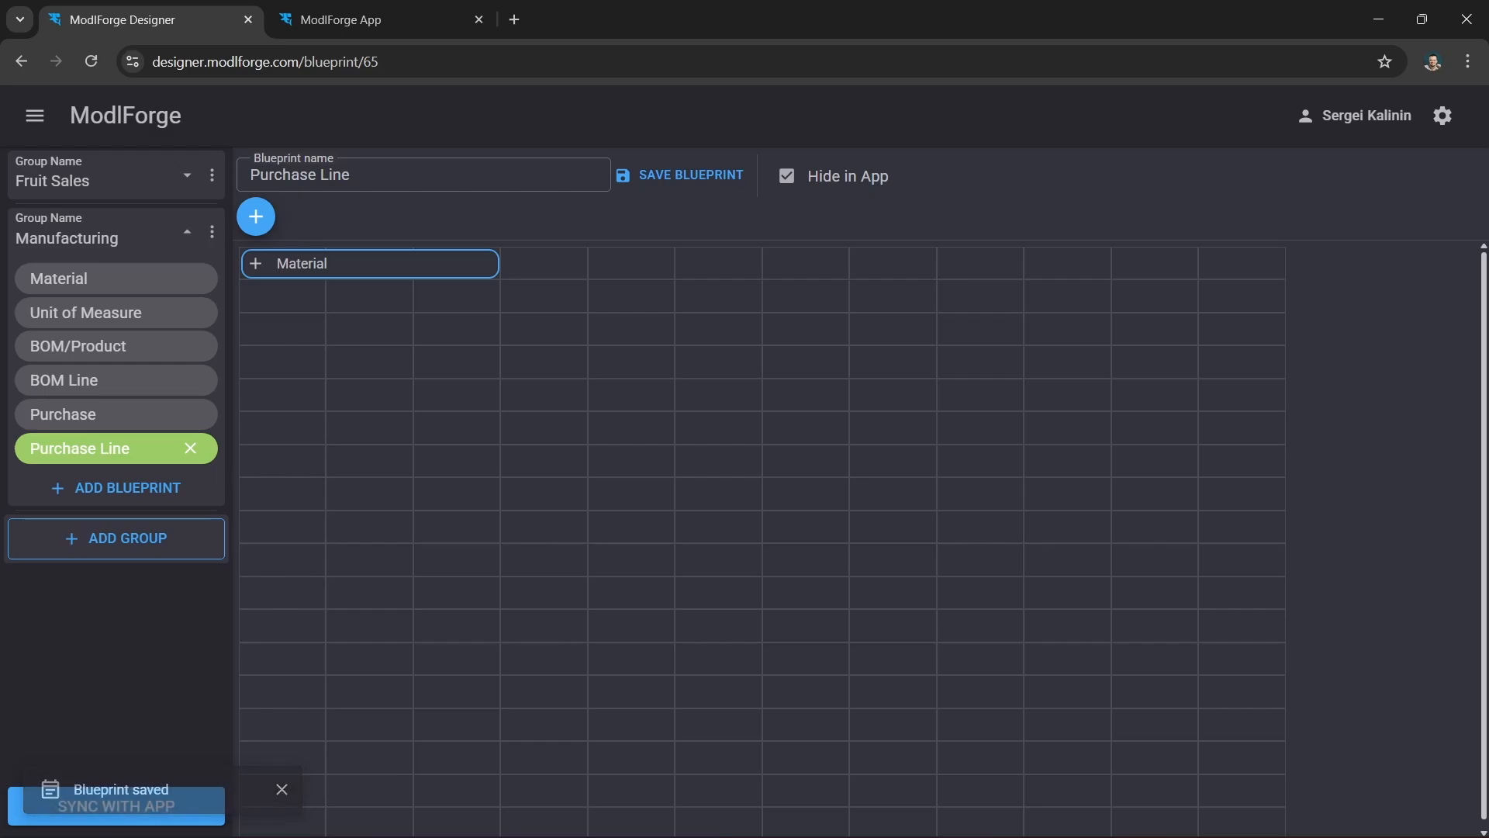
- Add a Number control captioned QTY to Purchase Line at row 1, column 5
{"action": "left_click", "coordinate": [257, 218]}
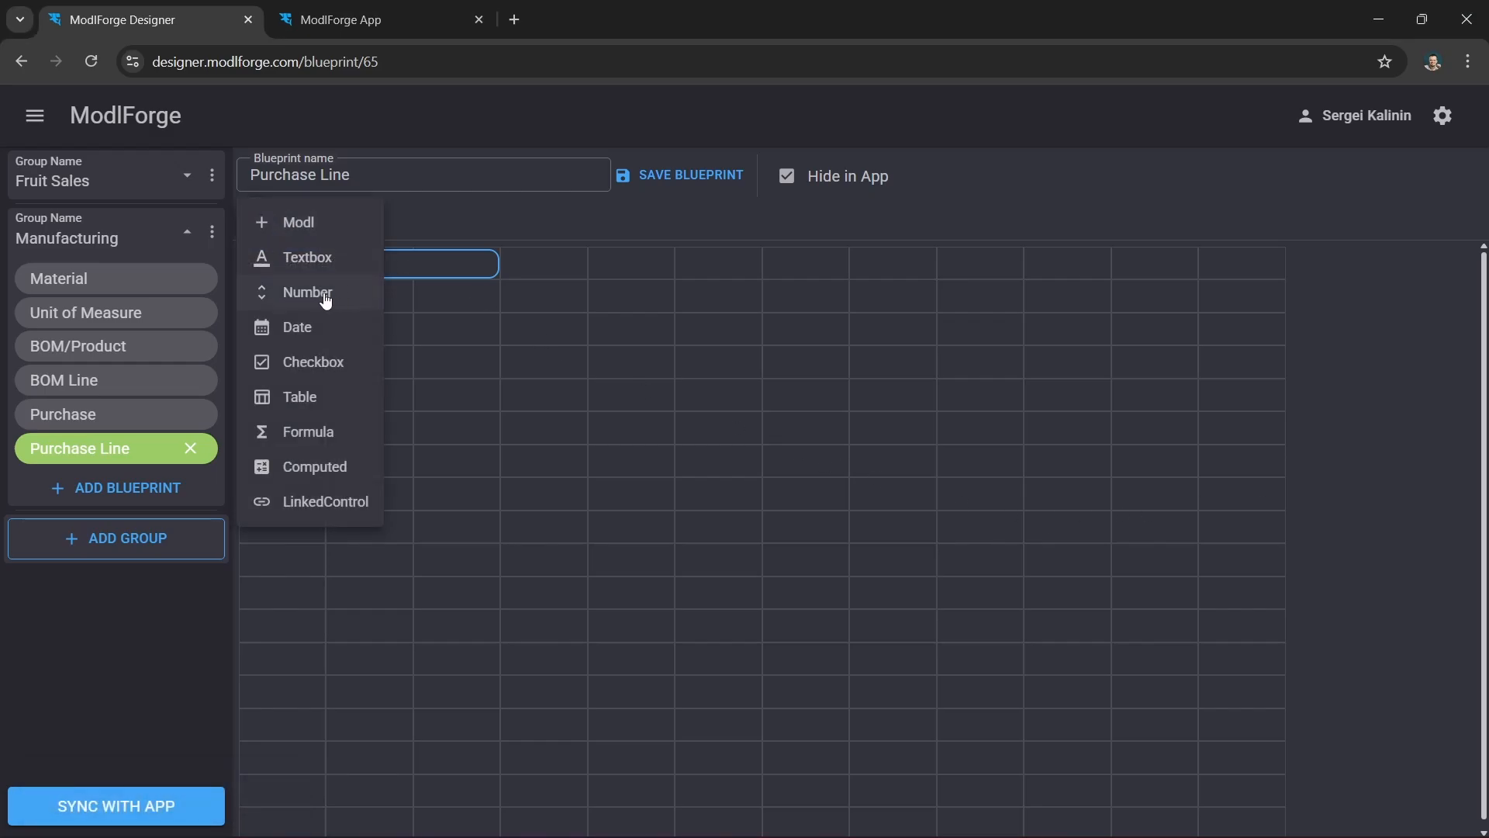
{"action": "left_click", "coordinate": [353, 301]}
{"action": "left_click_drag", "start_coordinate": [383, 263], "coordinate": [680, 287]}
{"action": "left_click", "coordinate": [1332, 296]}
{"action": "key", "text": "ctrl+a"}
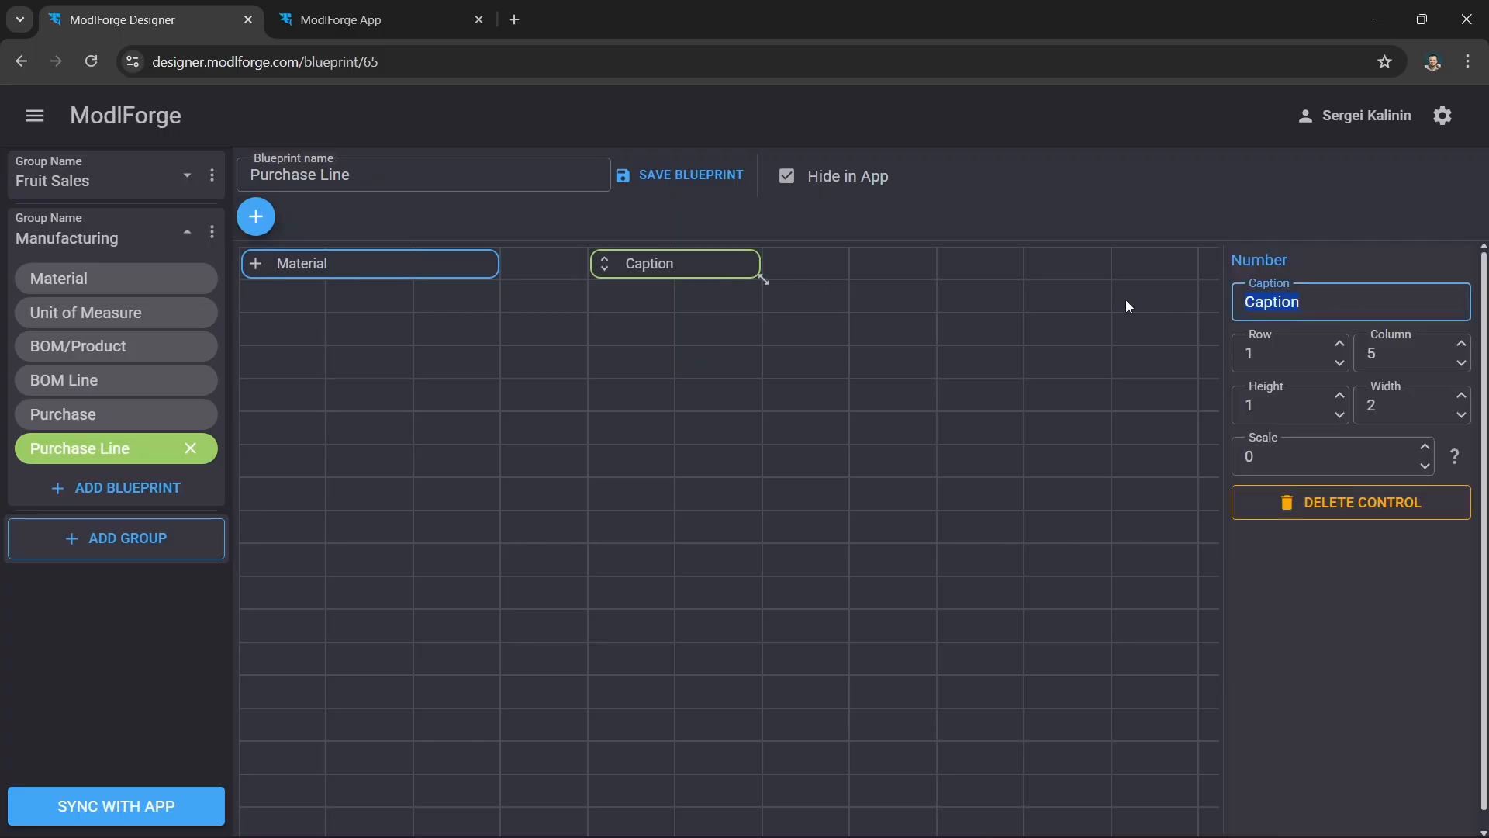
{"action": "type", "text": "QTY"}
- Add a LinkedControl captioned Price at row 1, column 7, showing Price through the Material Modl control
{"action": "left_click", "coordinate": [258, 217]}
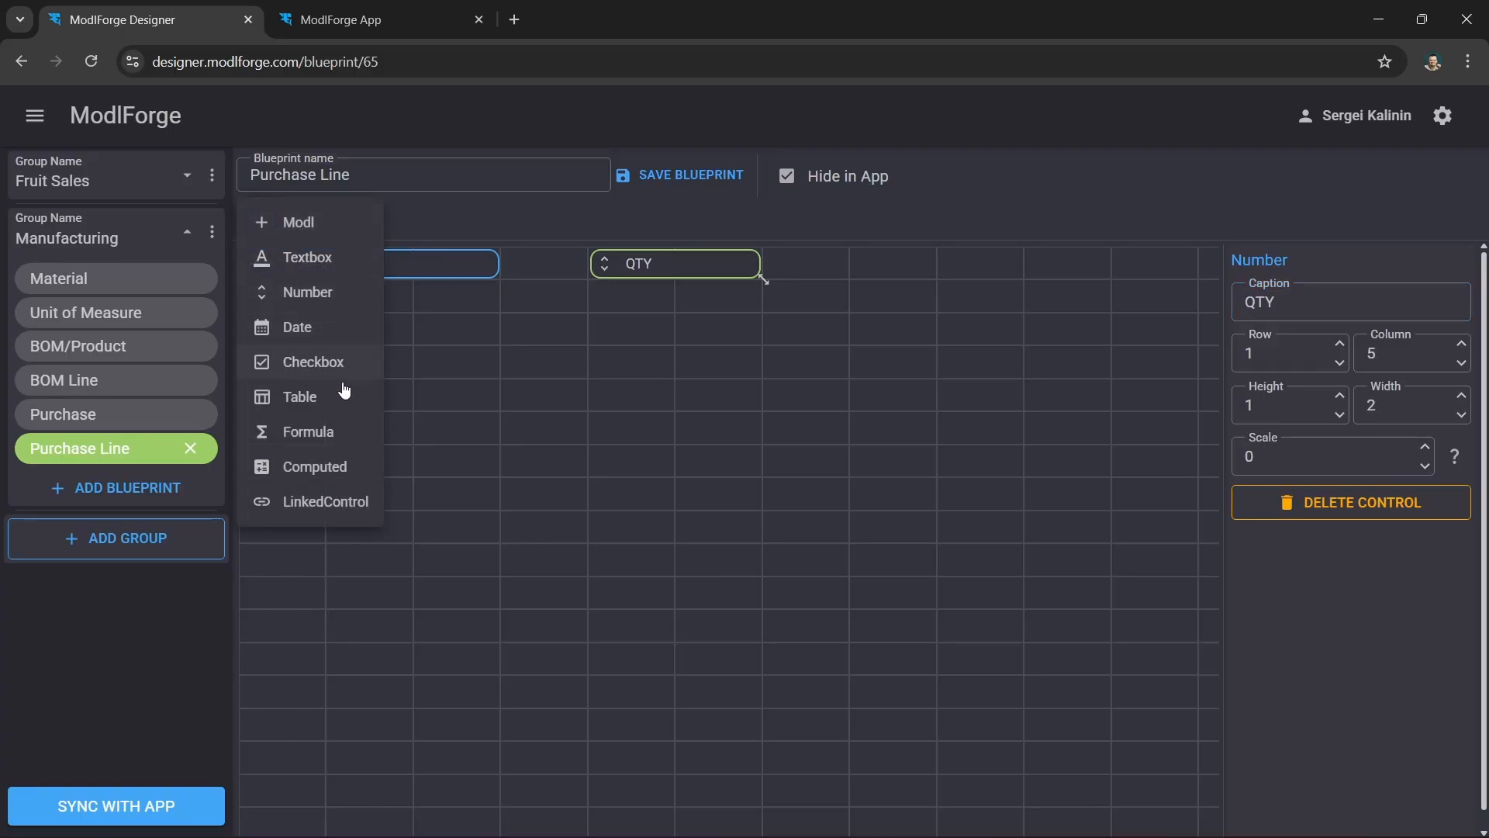
{"action": "left_click", "coordinate": [362, 505]}
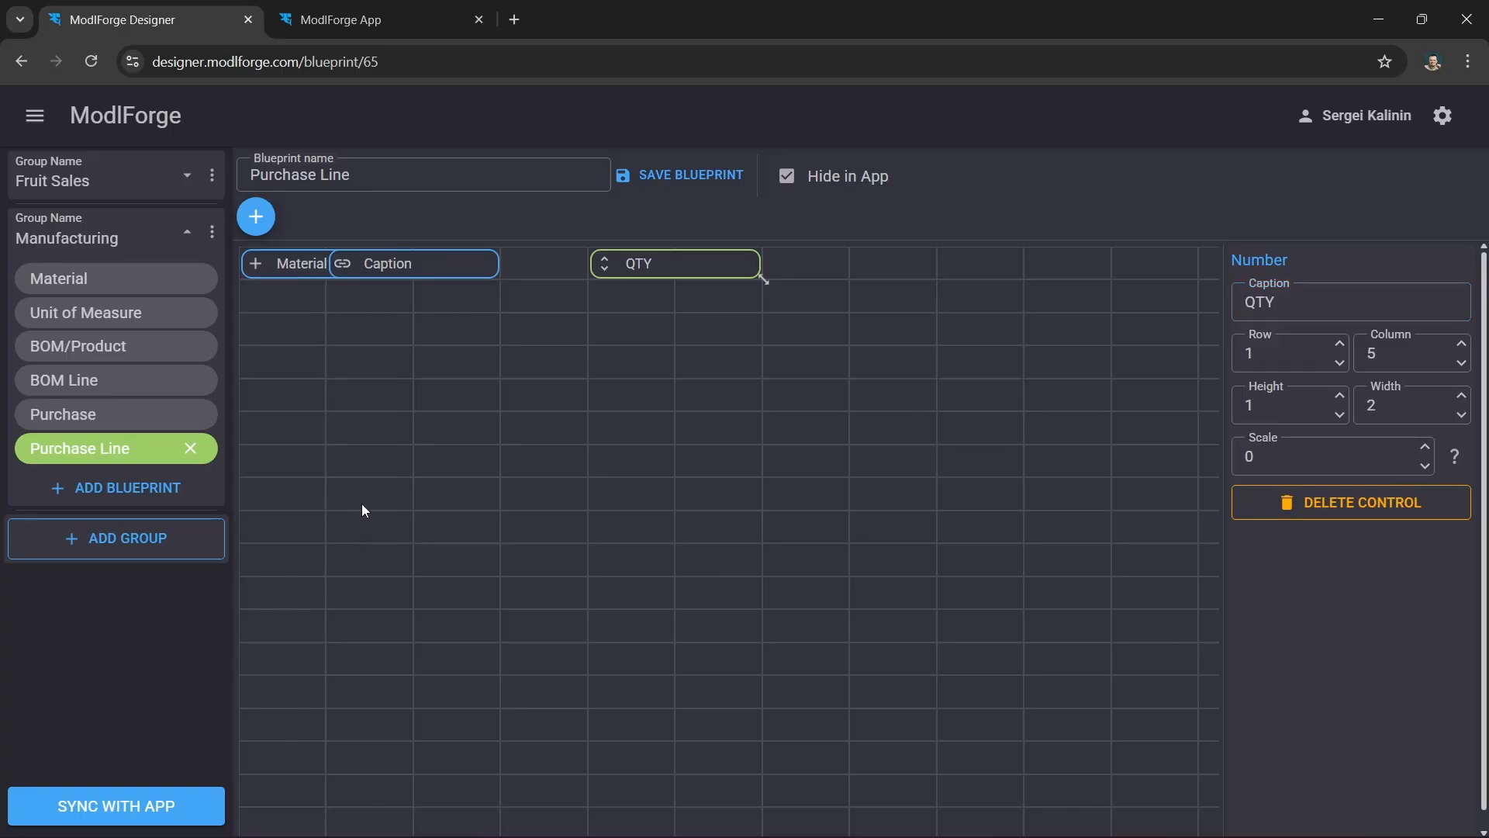
{"action": "left_click_drag", "start_coordinate": [387, 273], "coordinate": [829, 279]}
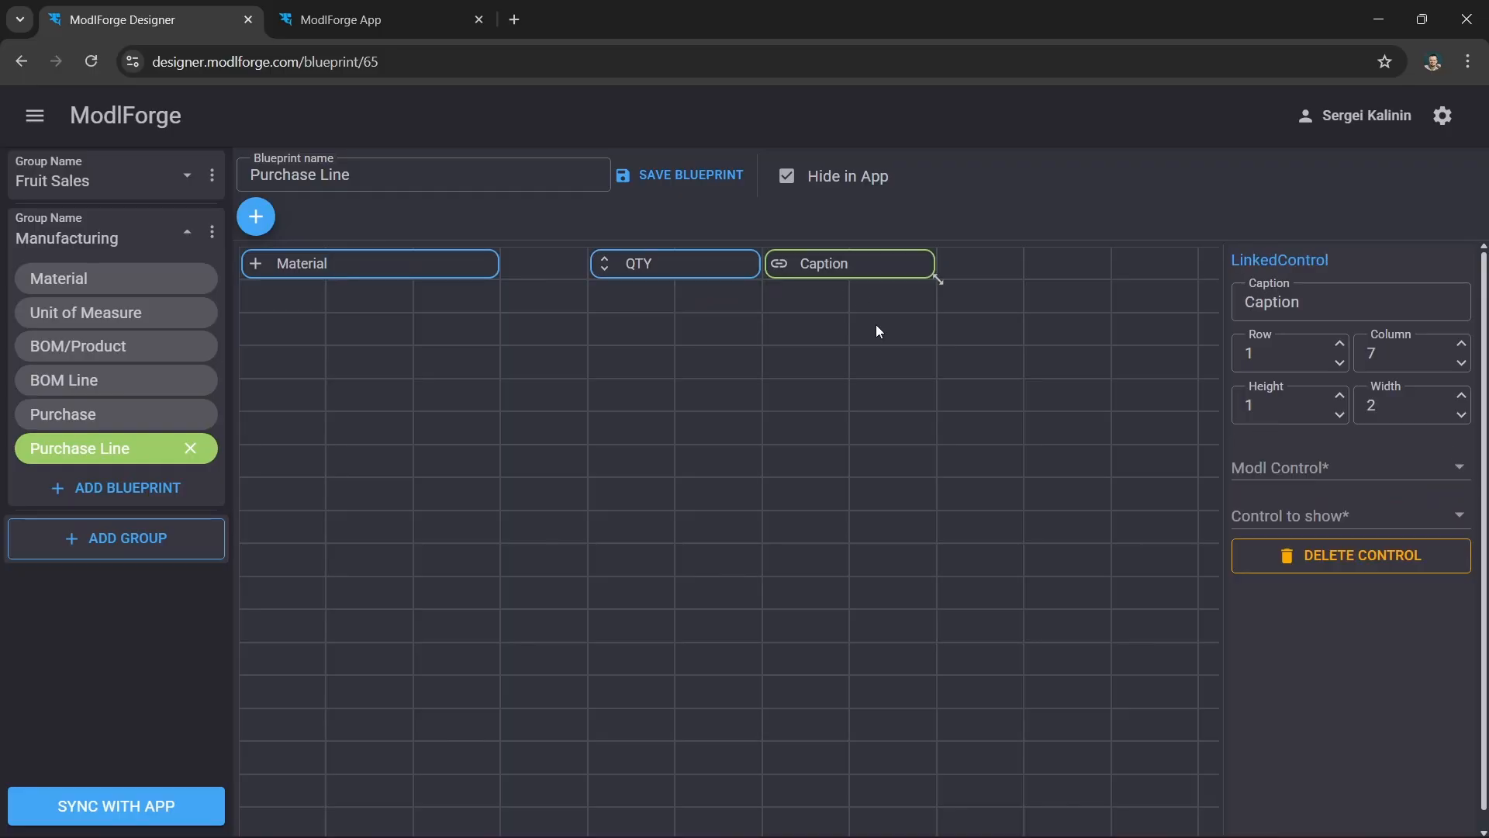
{"action": "left_click_drag", "start_coordinate": [1309, 302], "coordinate": [1174, 310]}
{"action": "type", "text": "P"}
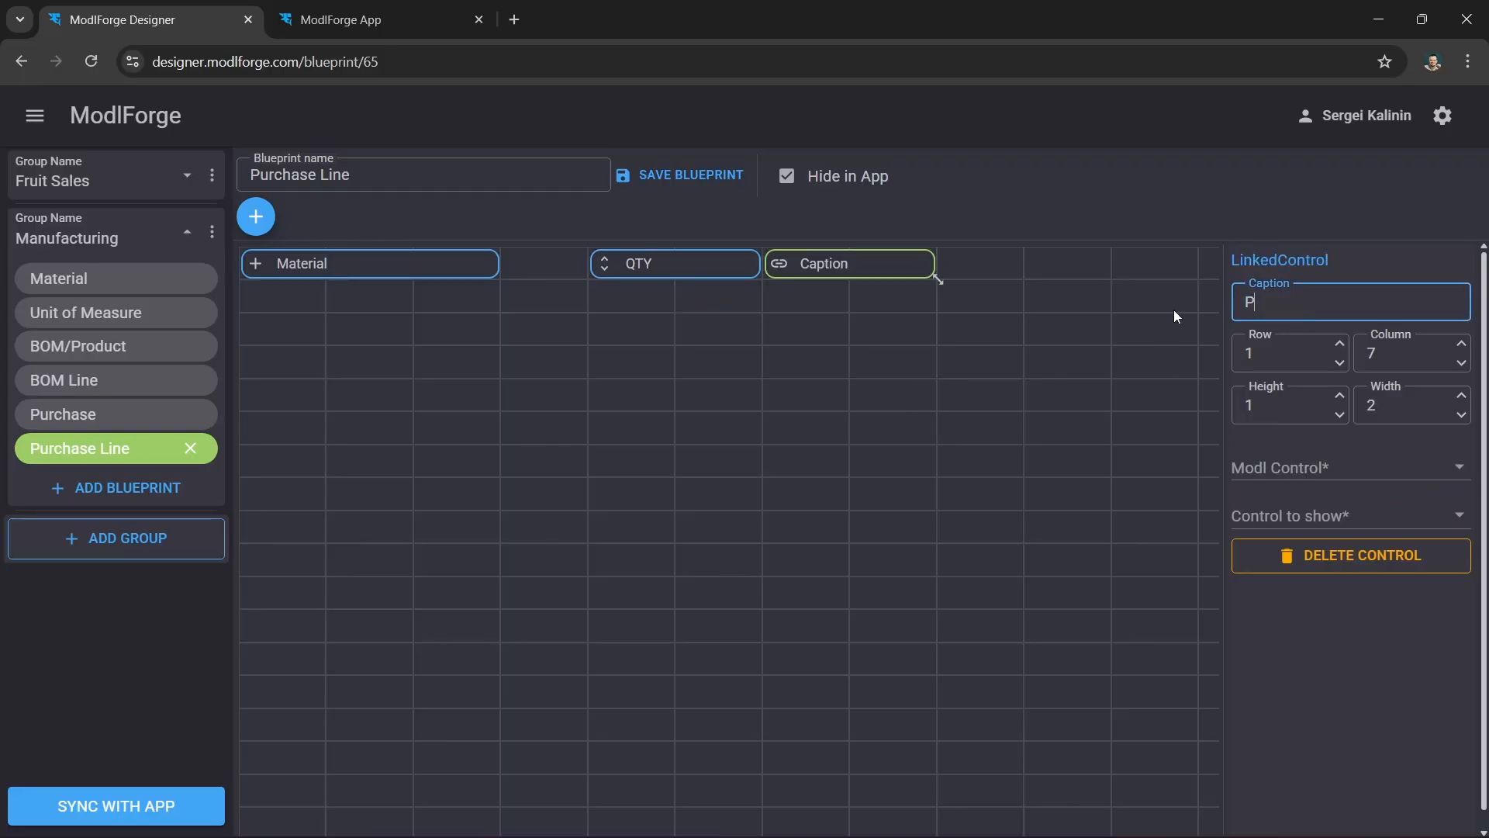
{"action": "type", "text": "rice"}
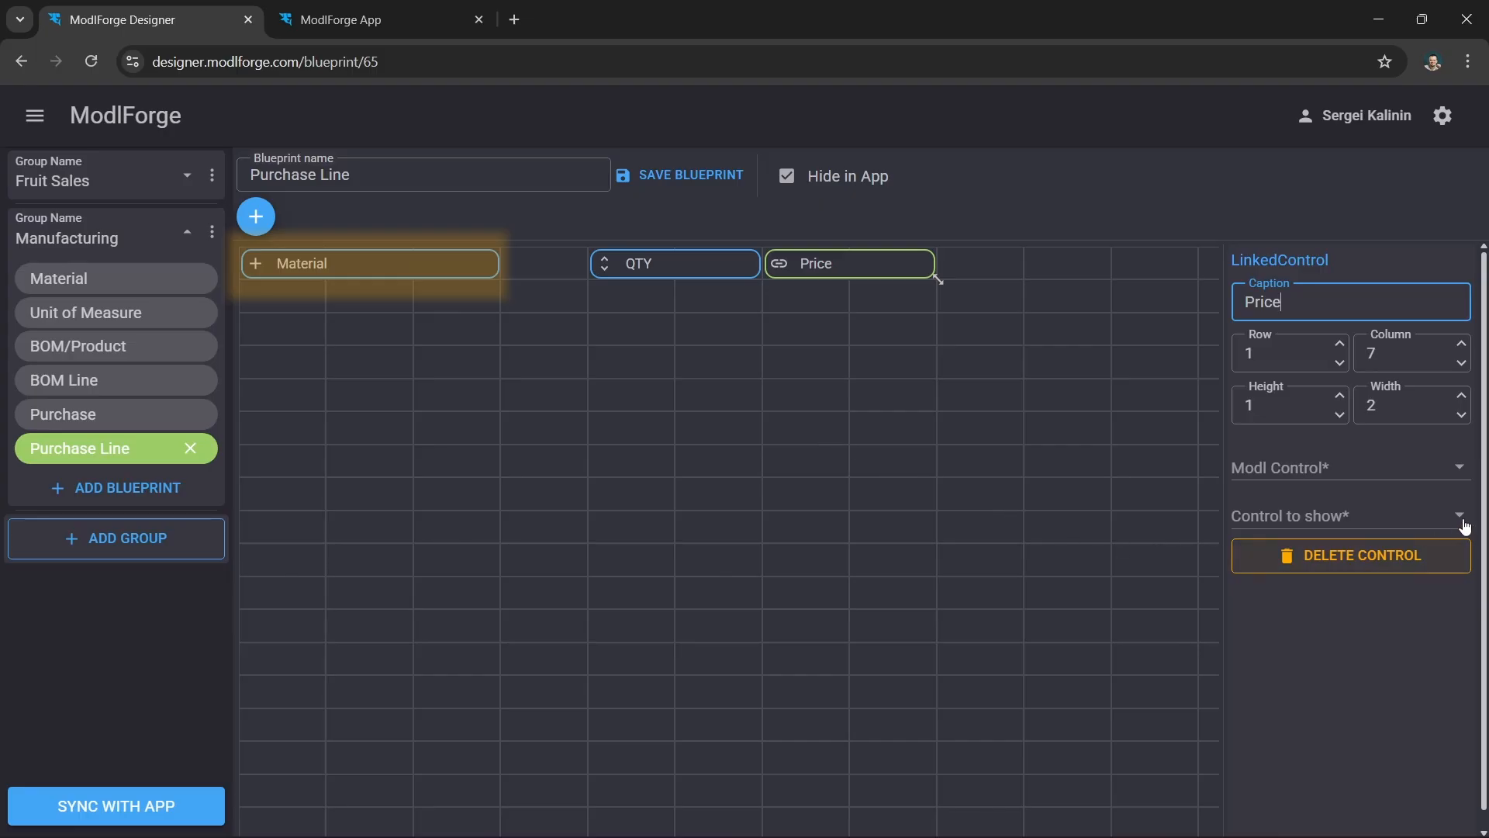
{"action": "left_click", "coordinate": [1462, 468]}
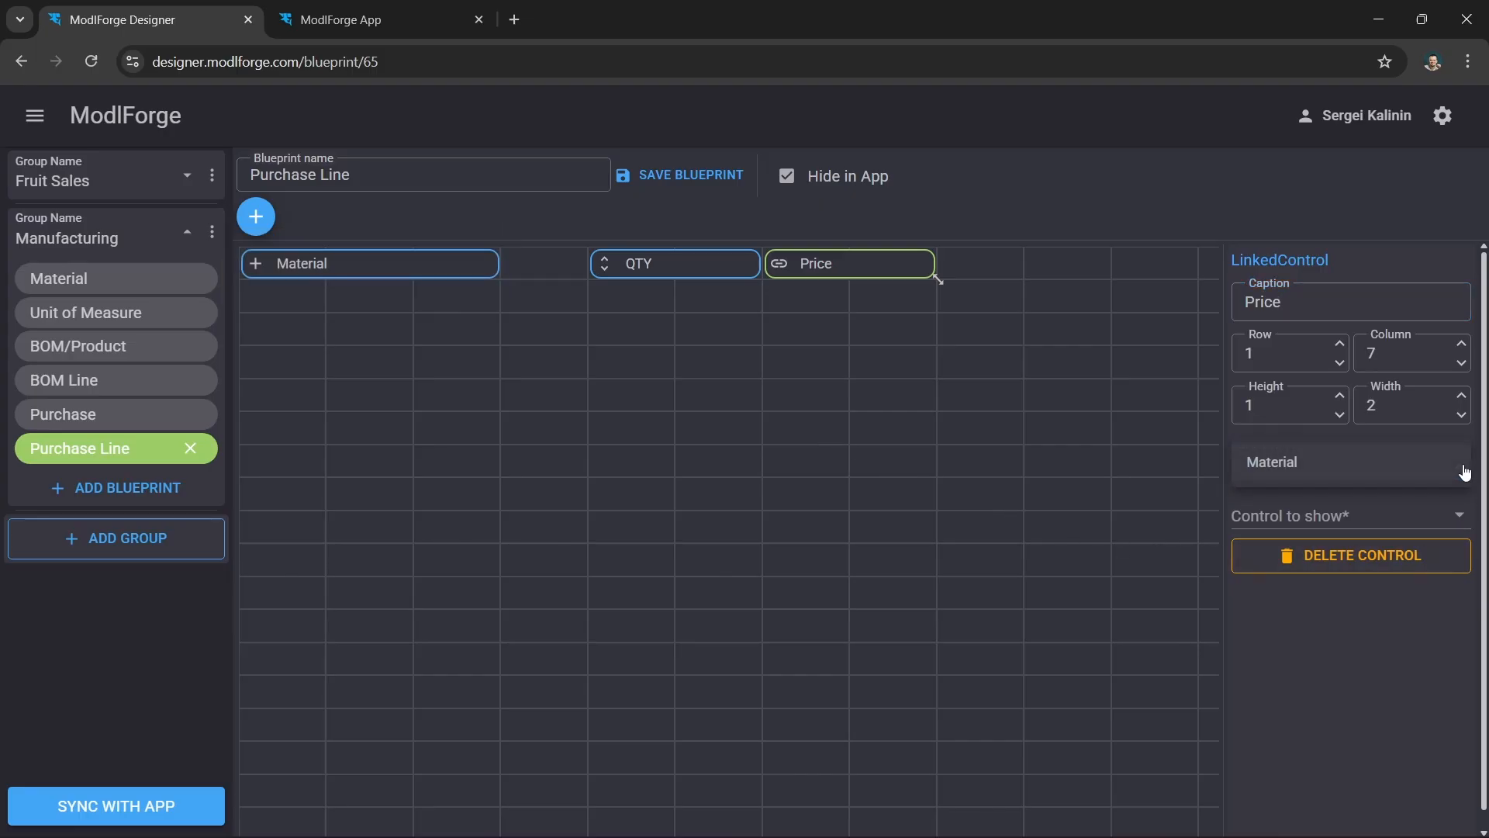
{"action": "left_click", "coordinate": [1266, 462]}
{"action": "left_click", "coordinate": [1454, 520]}
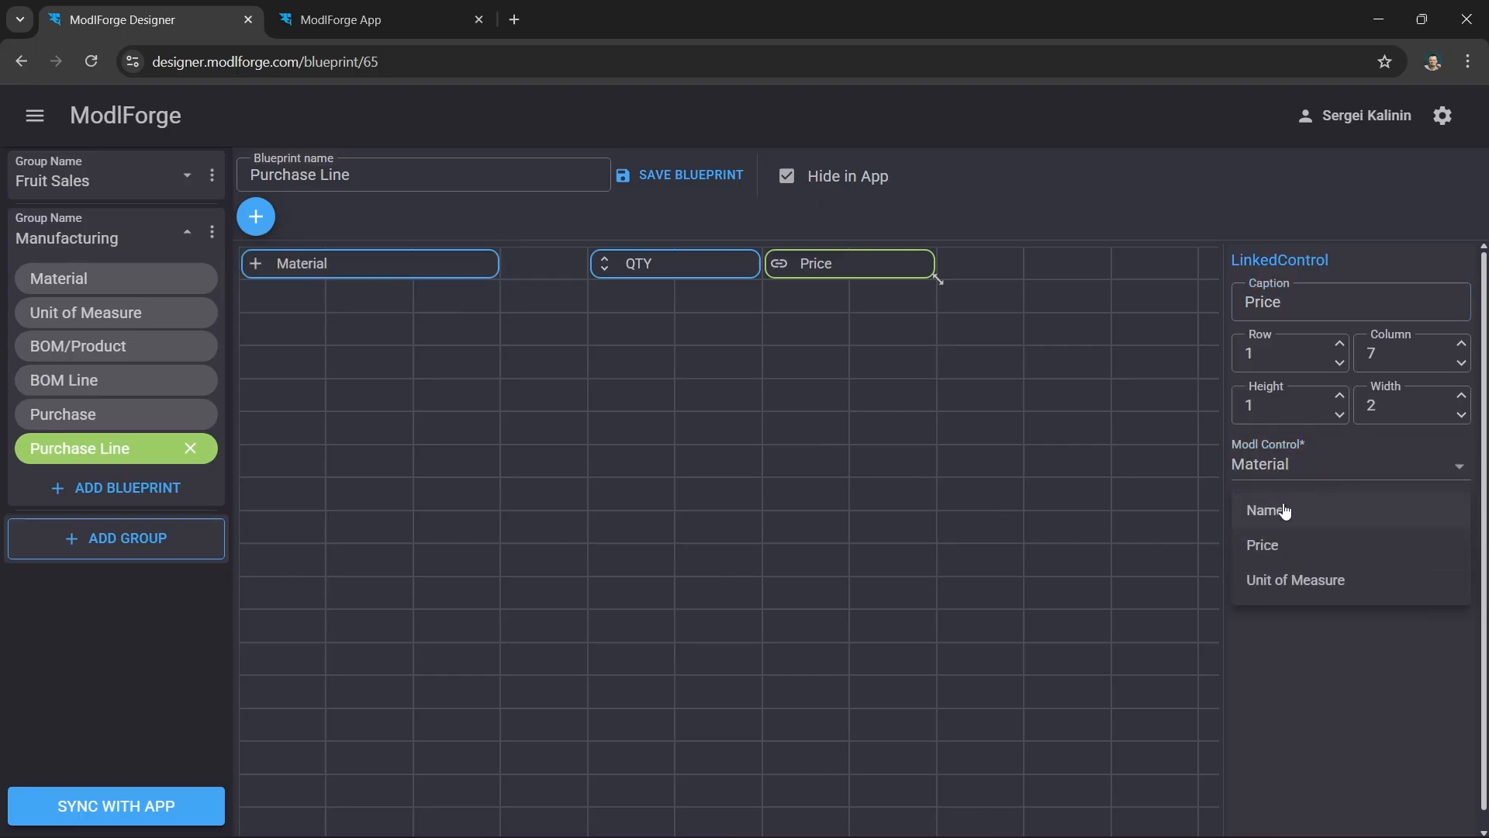
{"action": "left_click", "coordinate": [1377, 549]}
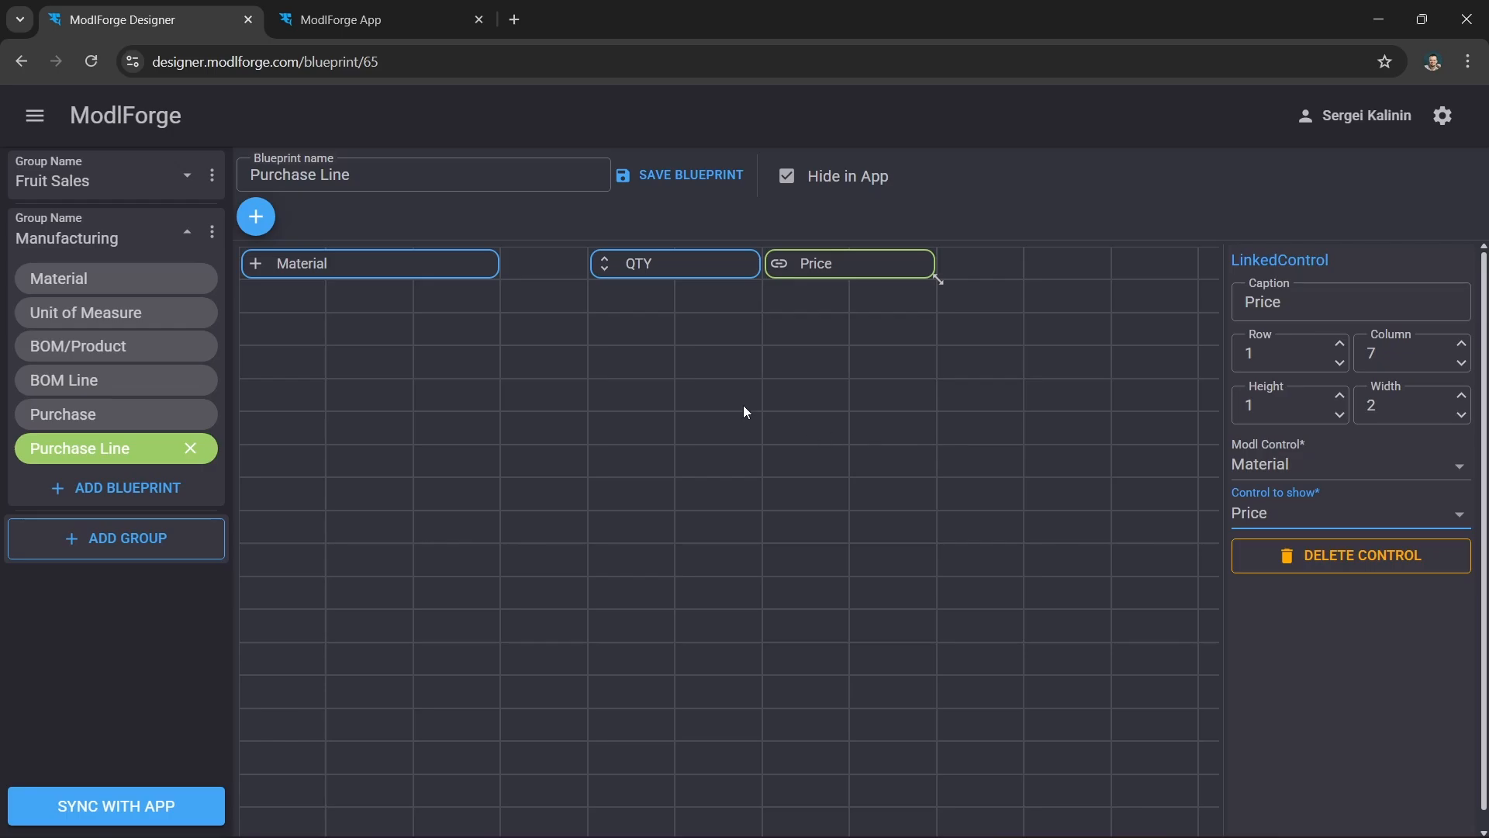
- Add a Computed control captioned Total to Purchase Line at row 1, column 9
{"action": "left_click", "coordinate": [256, 217]}
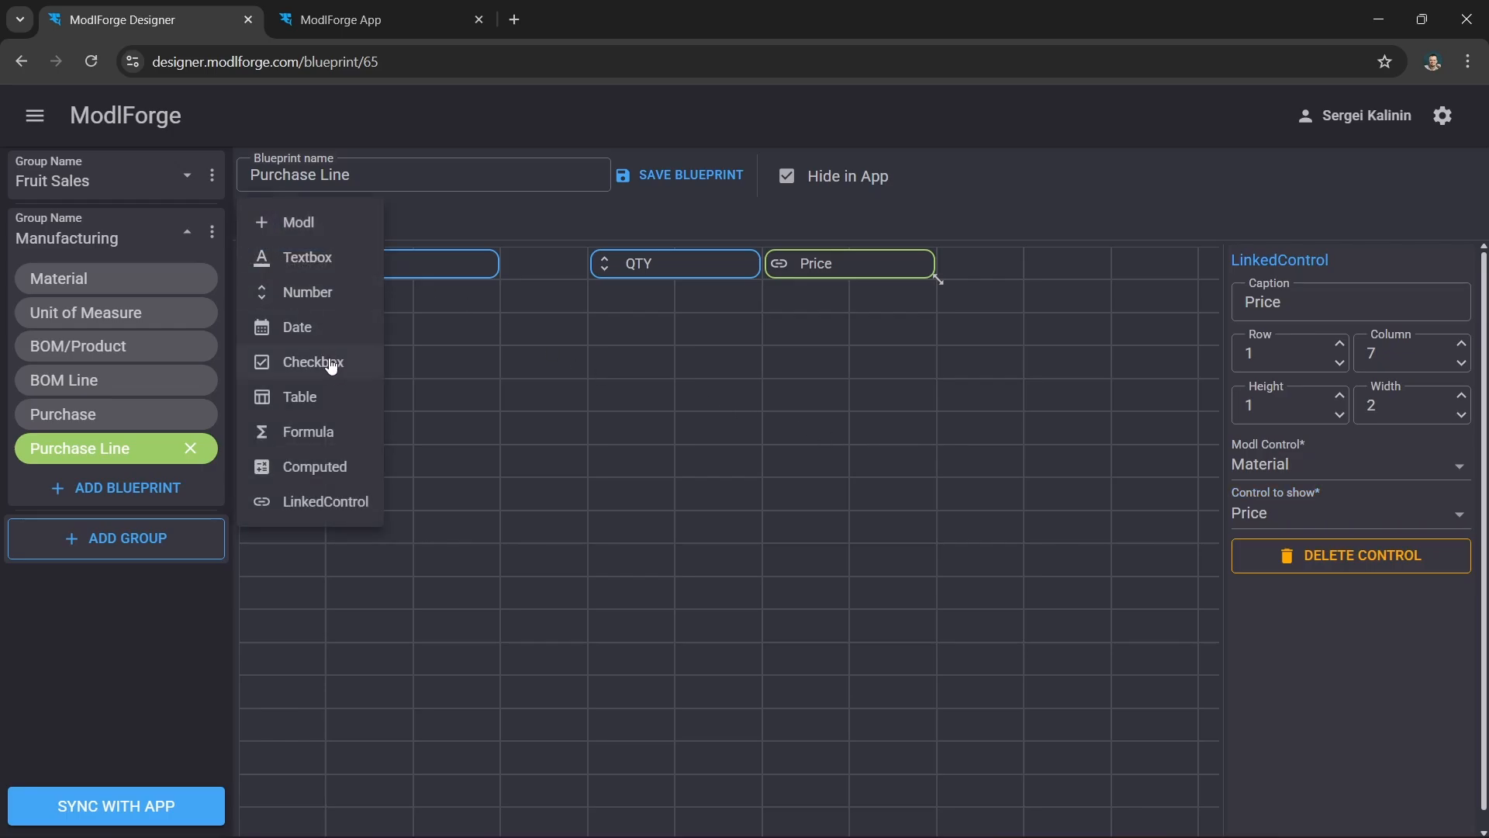
{"action": "left_click", "coordinate": [355, 469]}
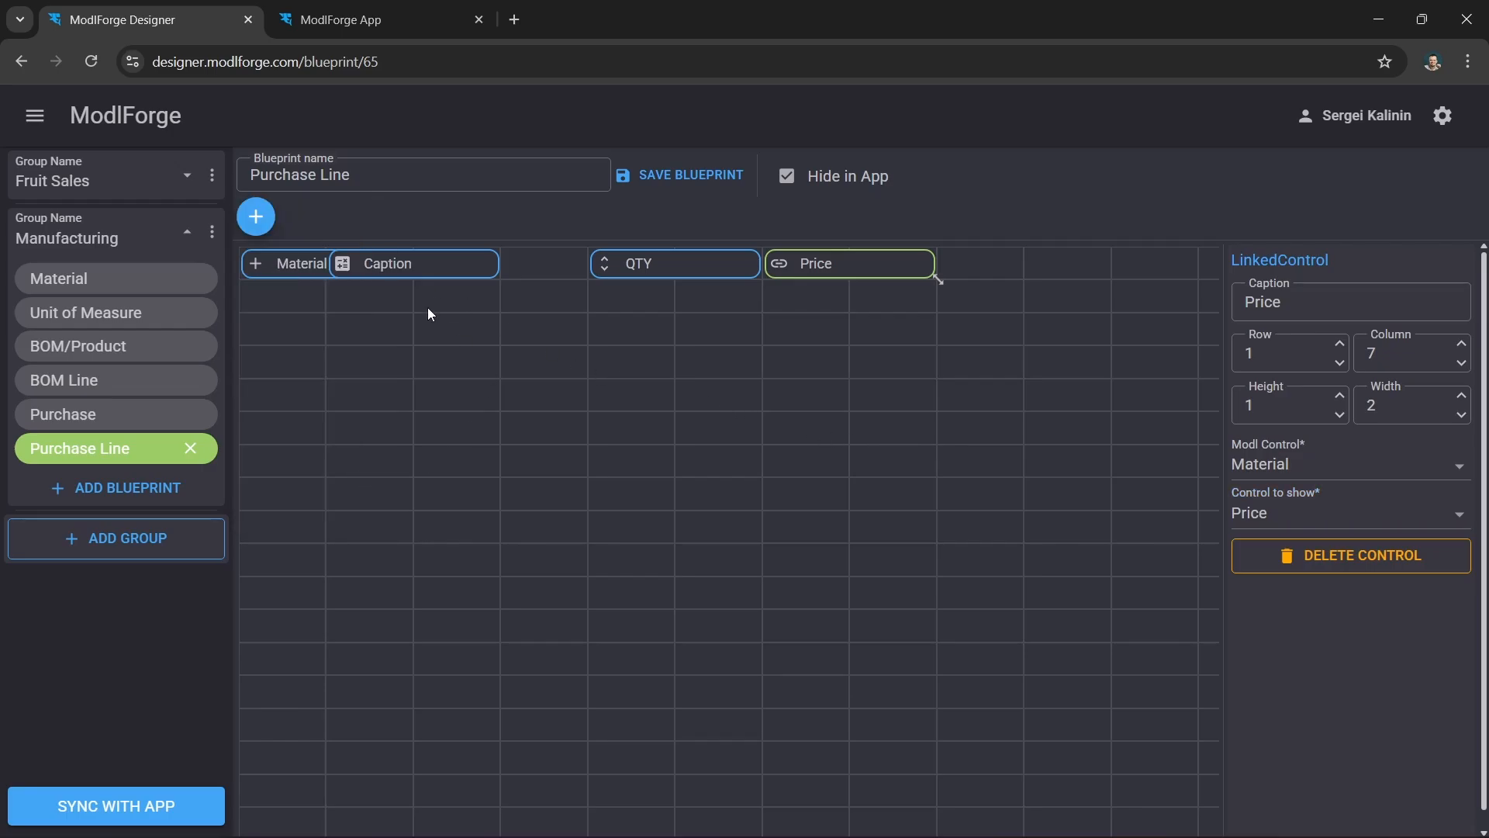
{"action": "left_click_drag", "start_coordinate": [385, 263], "coordinate": [1008, 270]}
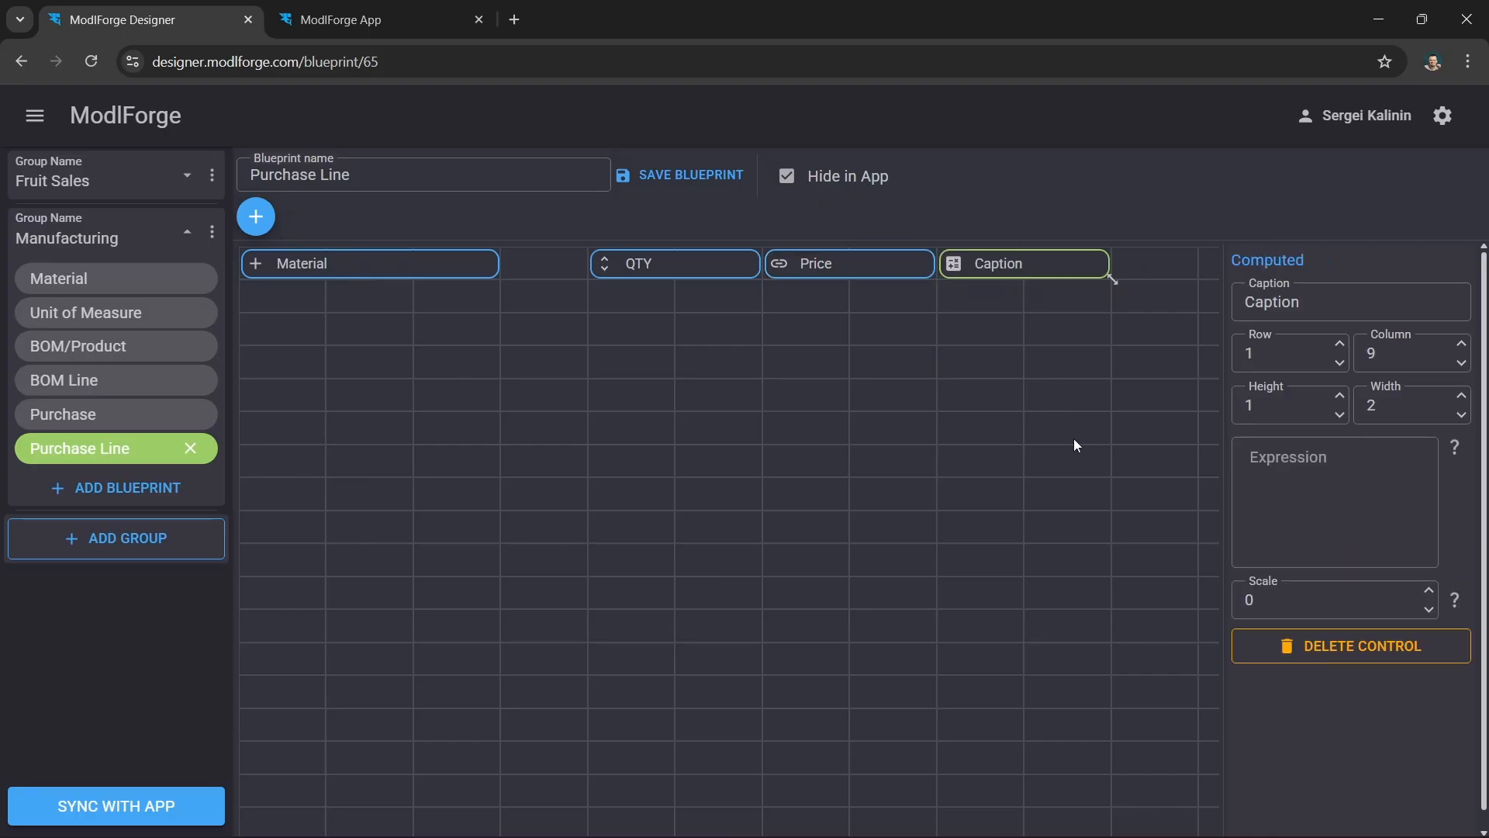
{"action": "double_click", "coordinate": [1272, 302]}
{"action": "type", "text": "Total"}
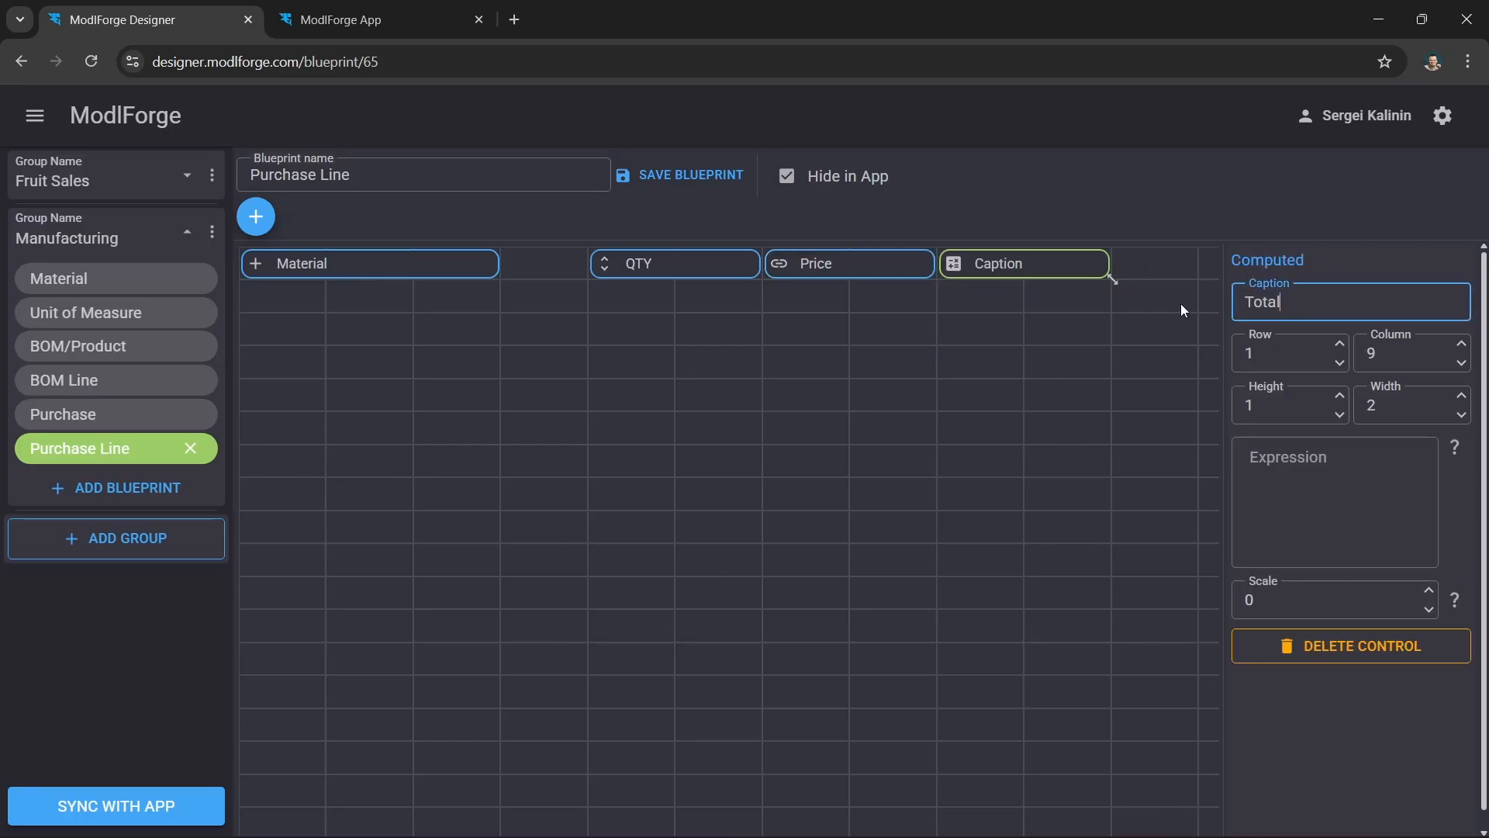
- Set the Total control's expression to [QTY]*[Material.Price] with scale 2, and save the Purchase Line blueprint
{"action": "left_click", "coordinate": [1313, 459]}
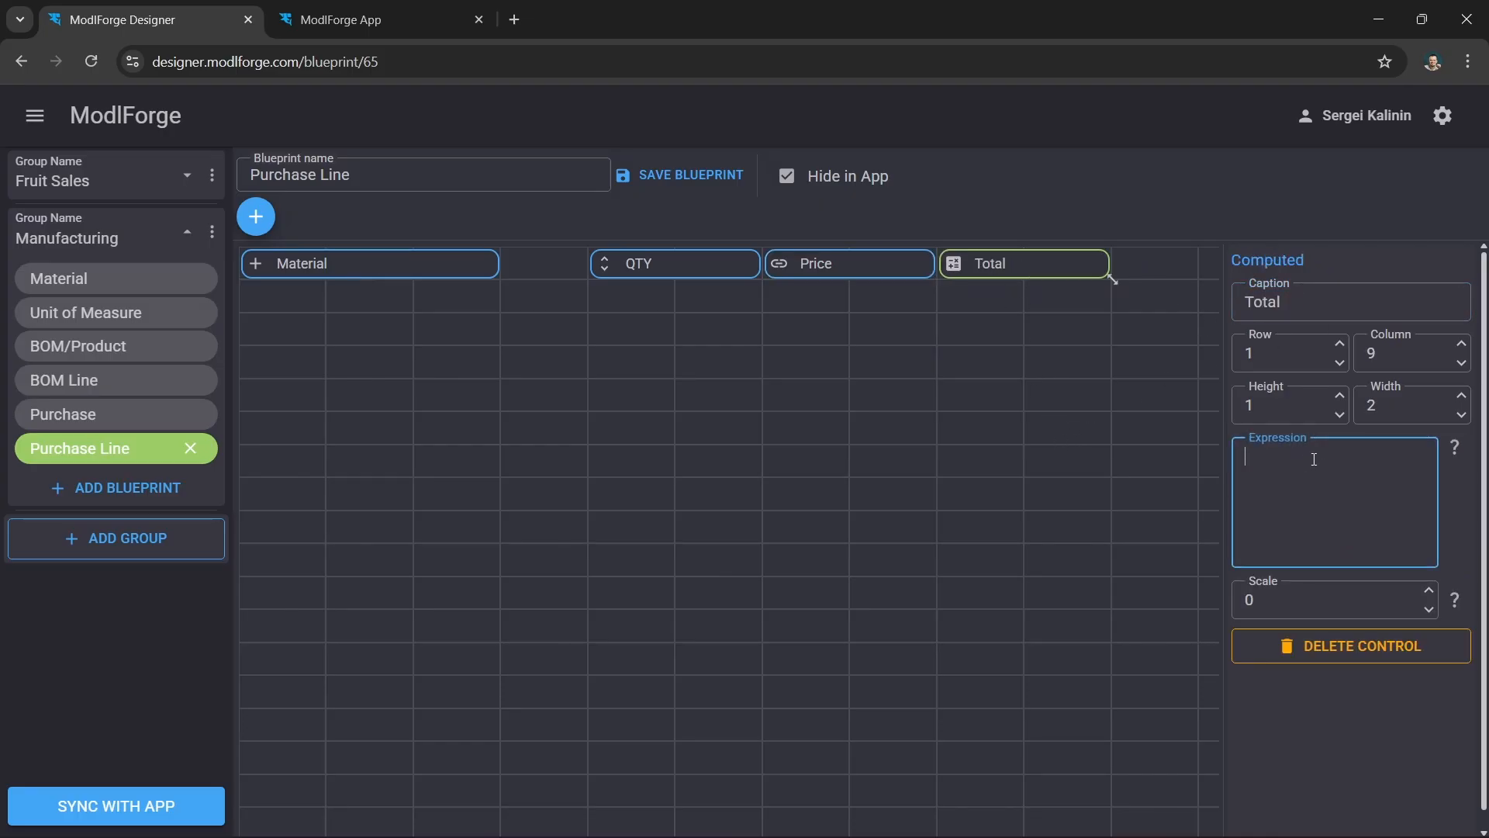
{"action": "type", "text": "[QTY]*[Material.Price]"}
{"action": "left_click", "coordinate": [1429, 591]}
{"action": "left_click", "coordinate": [1429, 591]}
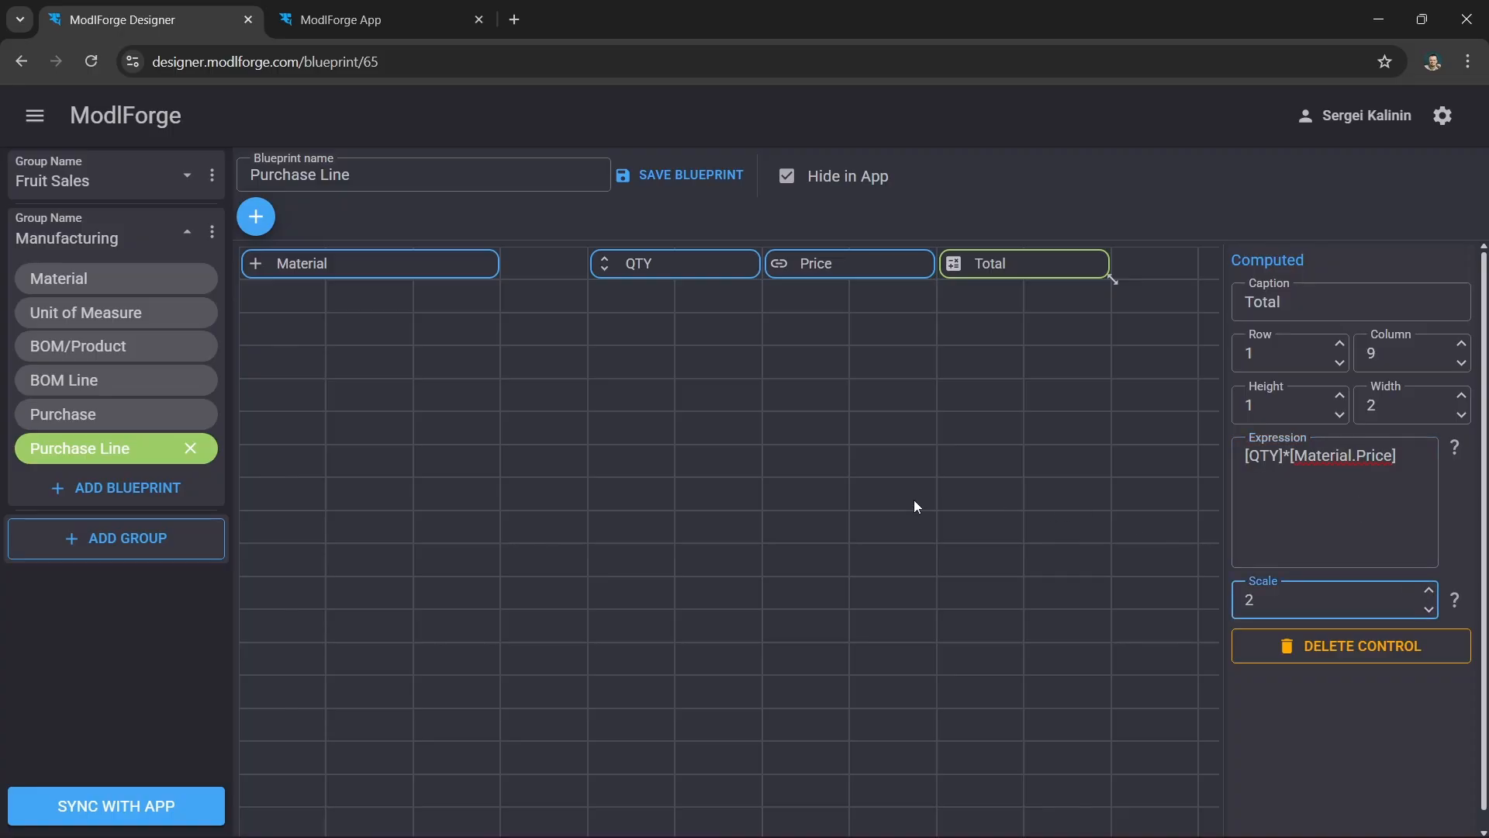
{"action": "left_click", "coordinate": [690, 174]}
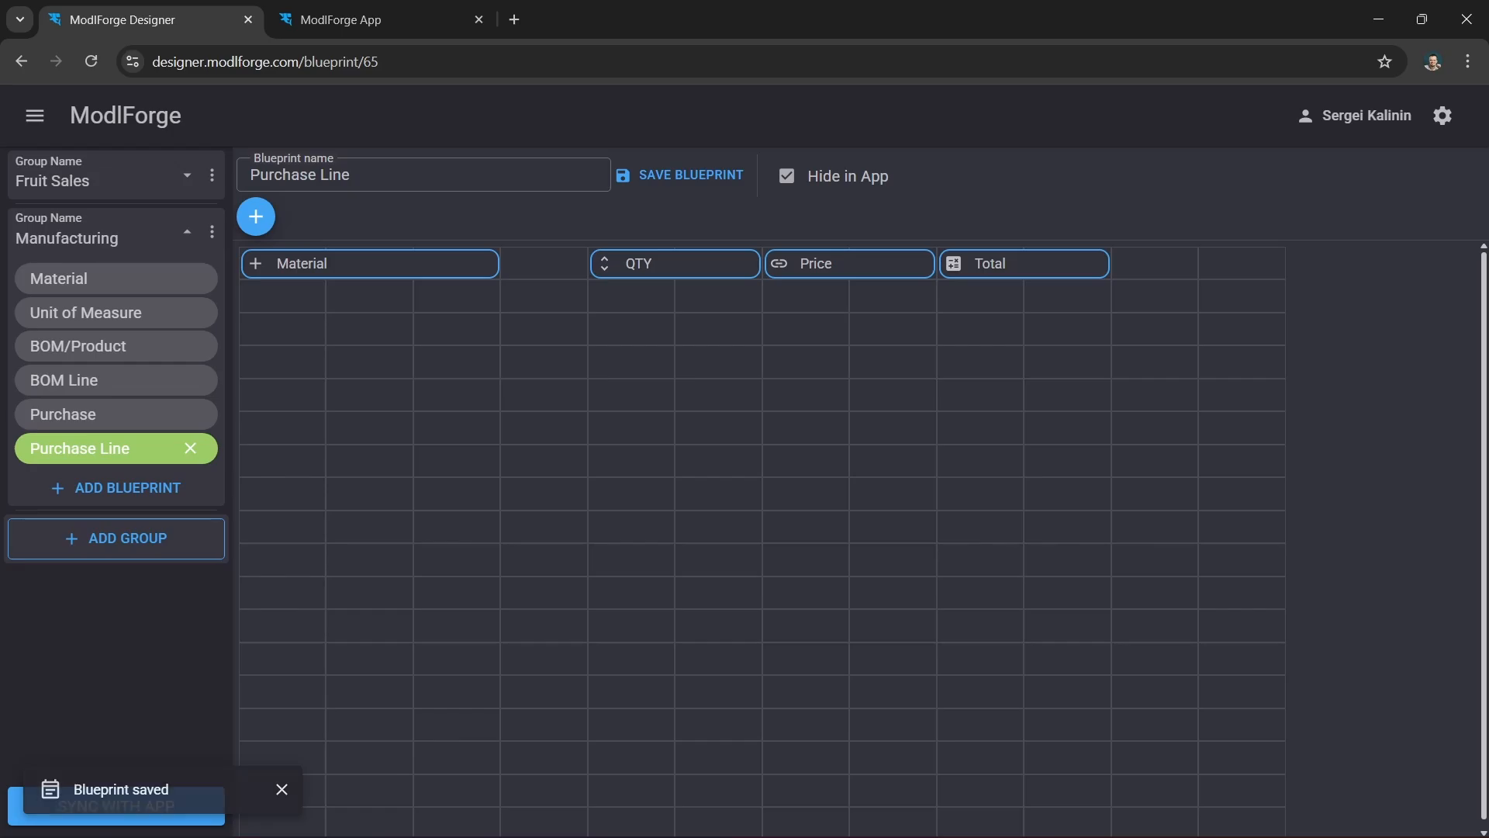
- Add a Table control captioned Purchased to the Purchase blueprint at row 3, column 1, with height 8 and width 7
{"action": "left_click", "coordinate": [90, 418]}
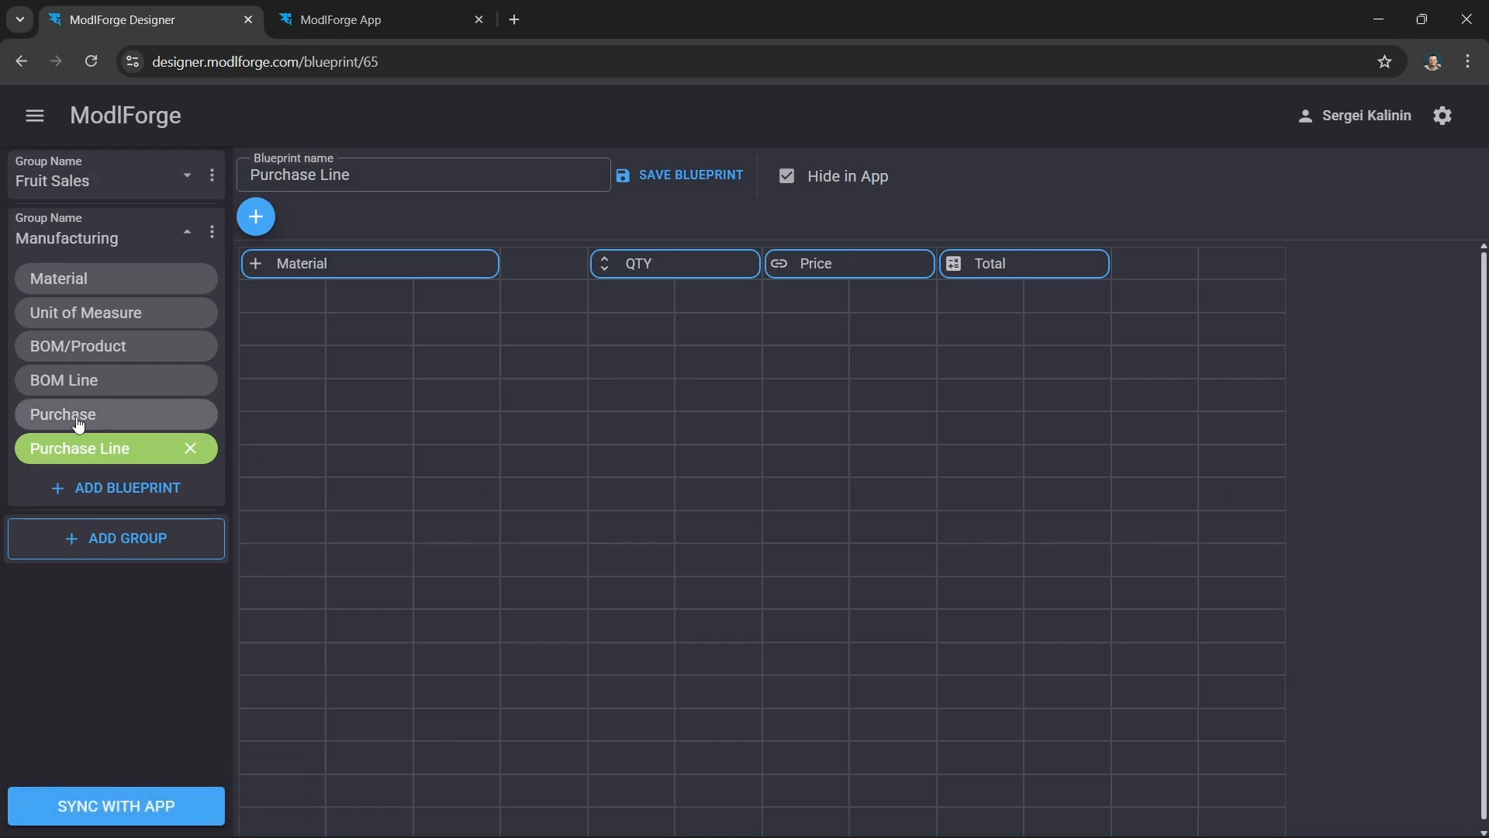
{"action": "left_click", "coordinate": [256, 218]}
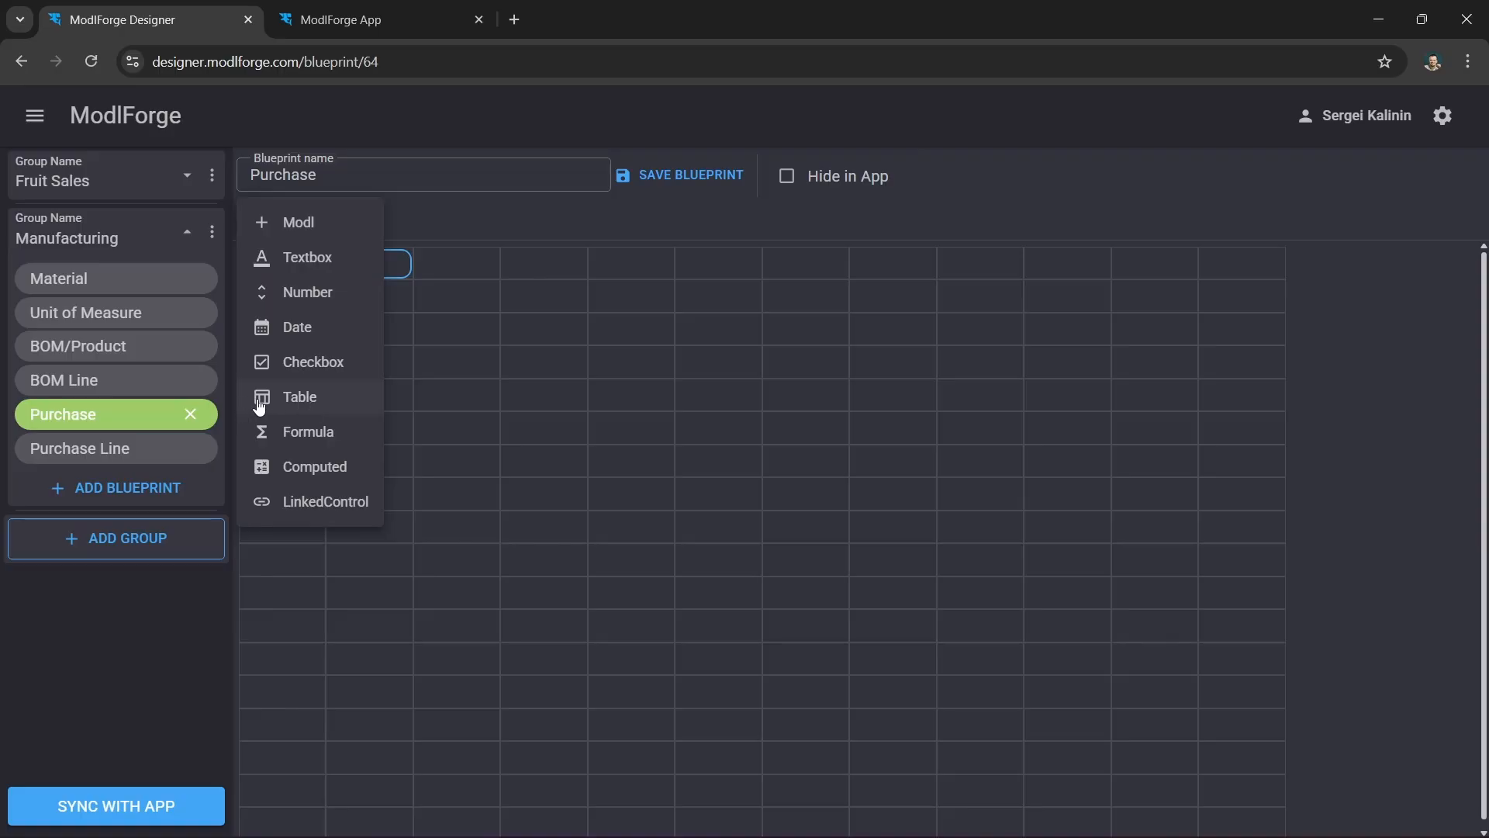
{"action": "left_click", "coordinate": [354, 407]}
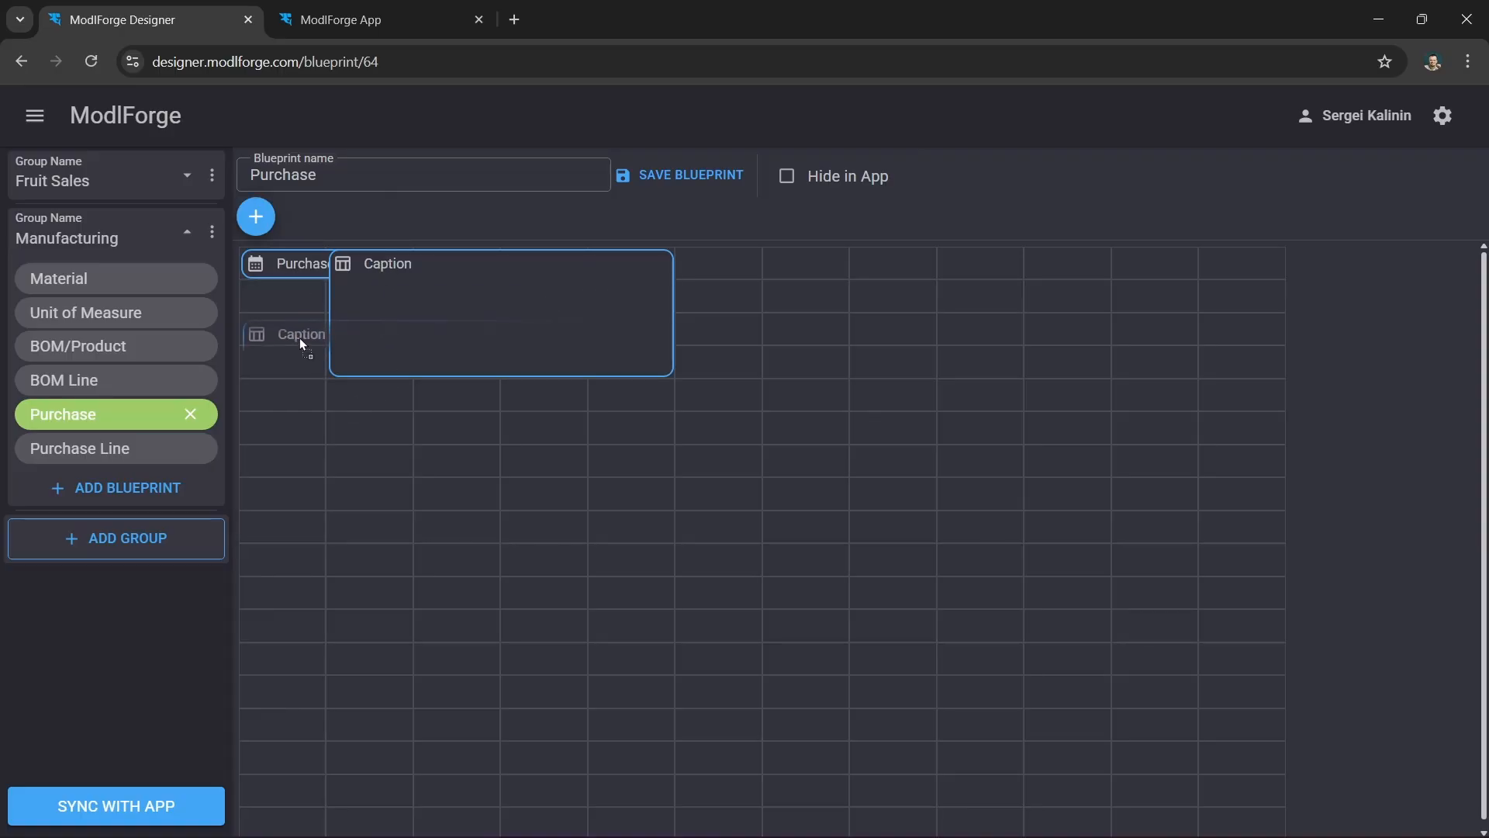
{"action": "left_click_drag", "start_coordinate": [591, 449], "coordinate": [805, 552]}
{"action": "left_click", "coordinate": [1231, 303]}
{"action": "double_click", "coordinate": [1231, 302]}
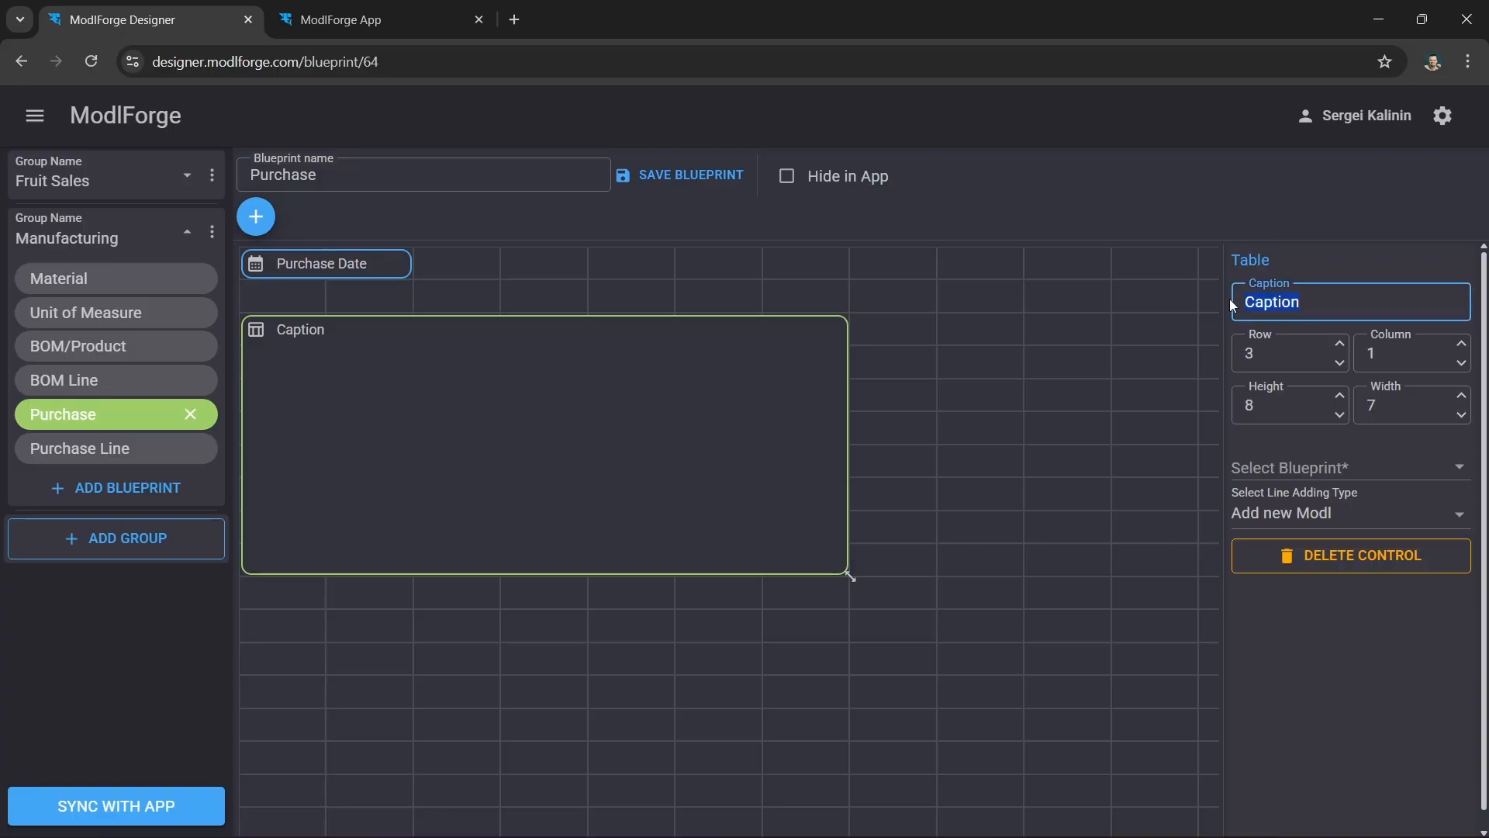
{"action": "type", "text": "Purchased"}
- Set the Purchased table to use the Manufacturing - Purchase Line blueprint
{"action": "left_click", "coordinate": [1446, 482]}
{"action": "scroll", "coordinate": [1463, 562], "scroll_direction": "down", "scroll_amount": 2}
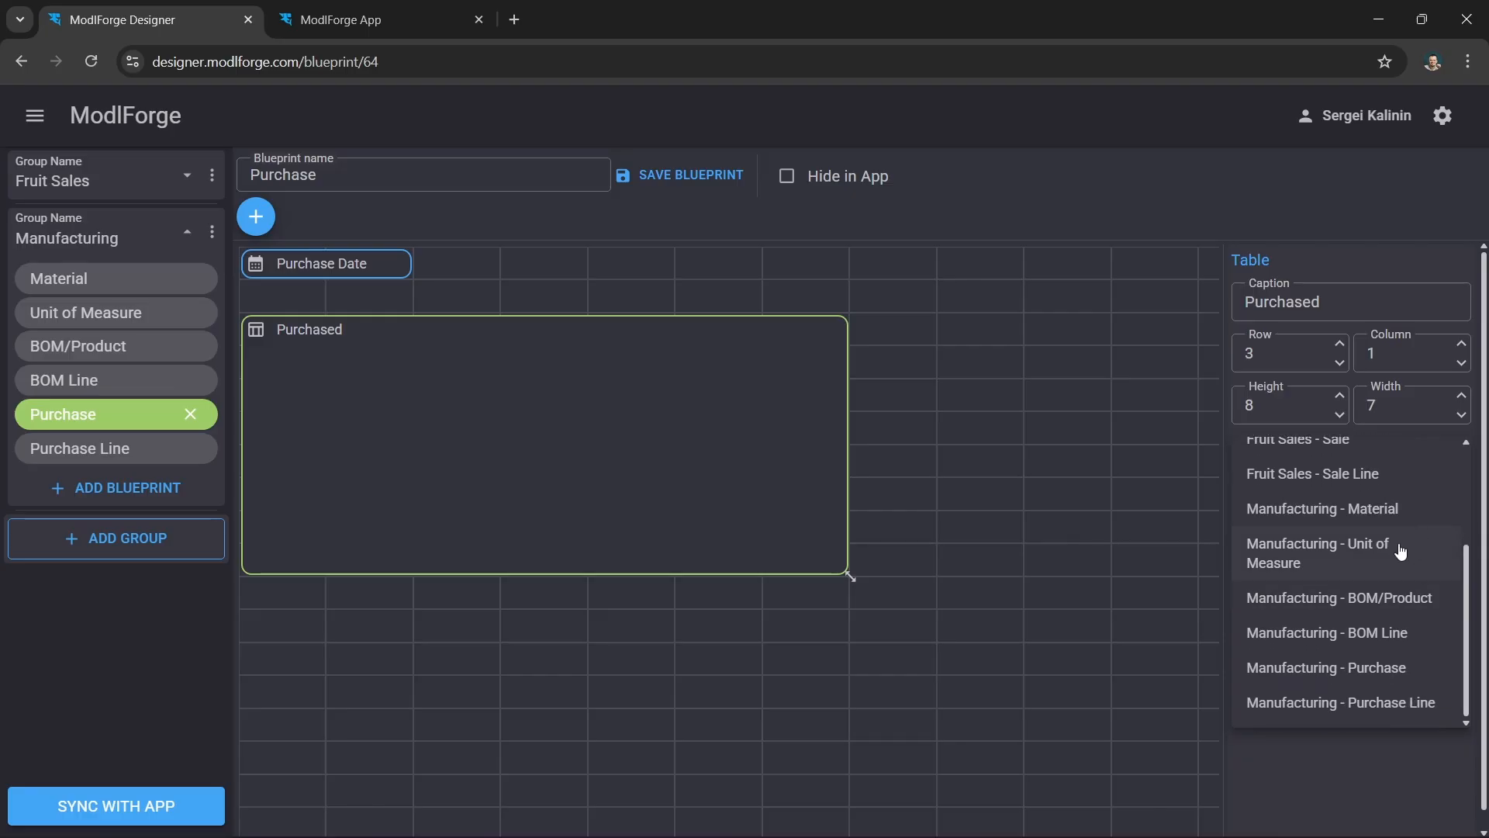
{"action": "left_click", "coordinate": [1341, 702]}
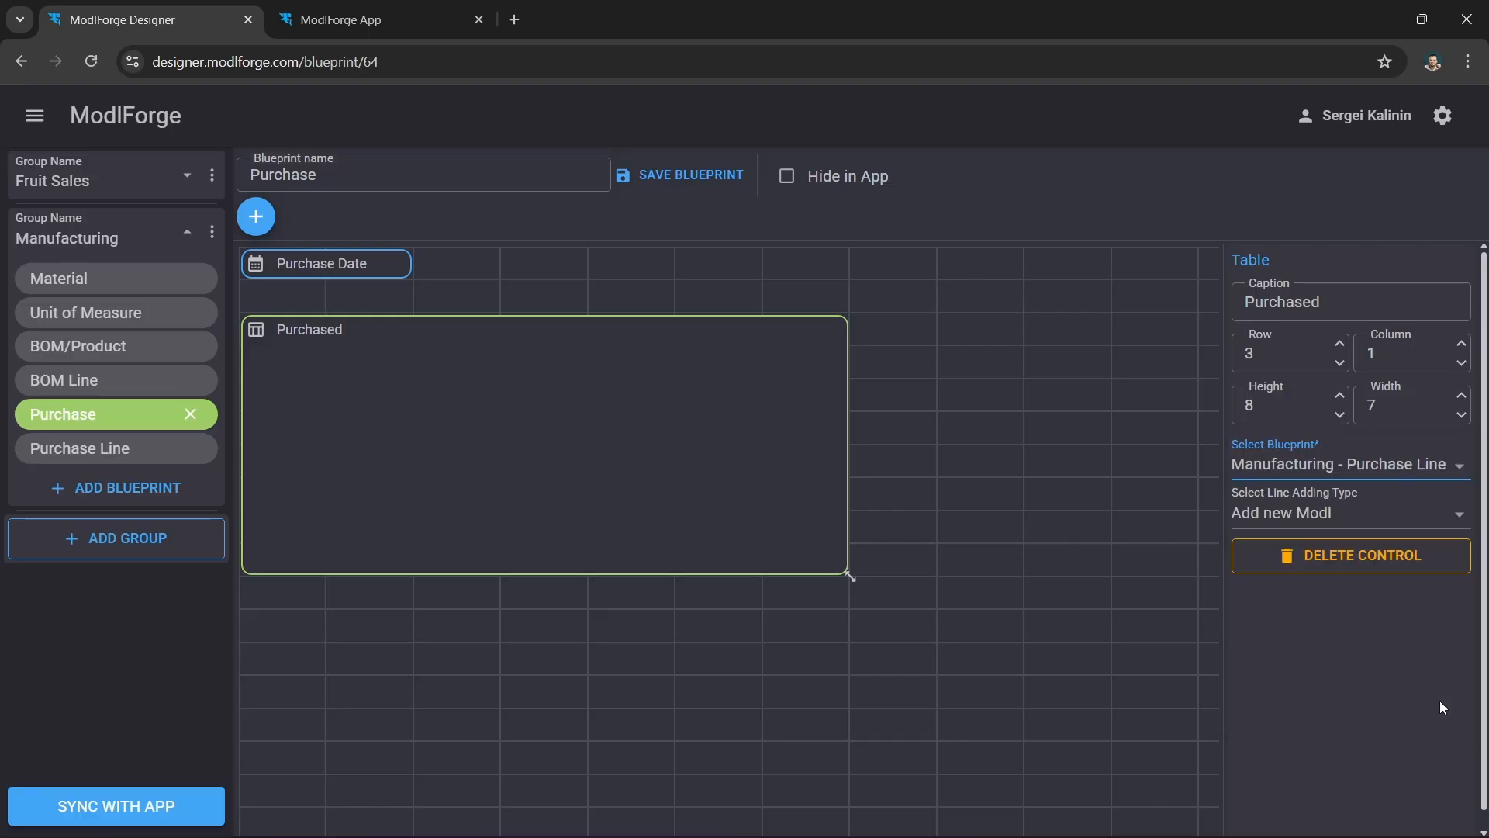
- Add a Computed control captioned Total below the Purchased table at row 12, column 1, 3 columns wide
{"action": "left_click", "coordinate": [256, 217]}
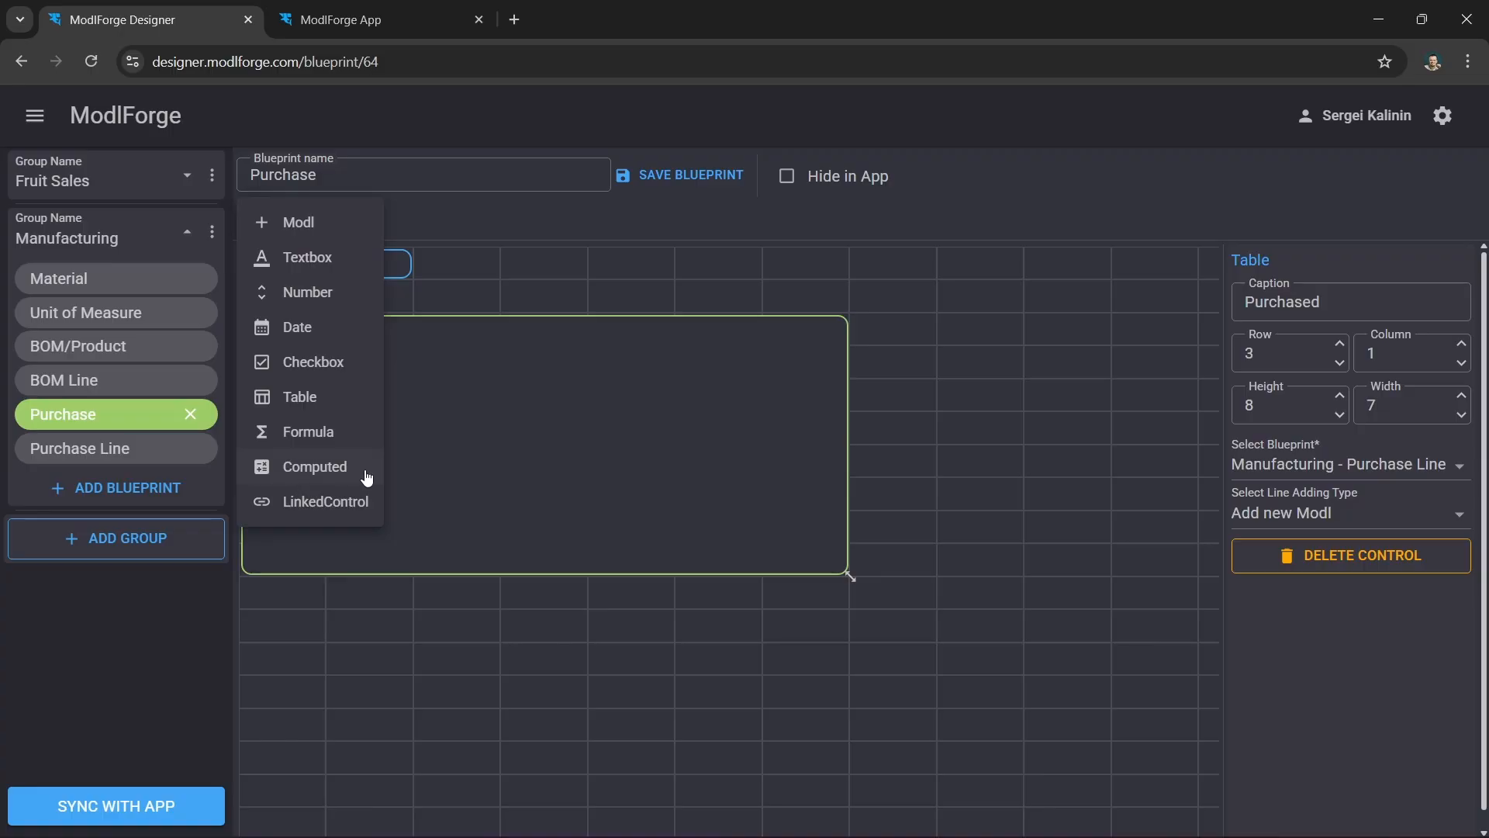
{"action": "left_click", "coordinate": [292, 468]}
{"action": "left_click_drag", "start_coordinate": [401, 268], "coordinate": [318, 629]}
{"action": "left_click_drag", "start_coordinate": [416, 642], "coordinate": [500, 642]}
{"action": "double_click", "coordinate": [1272, 302]}
{"action": "type", "text": "Total"}
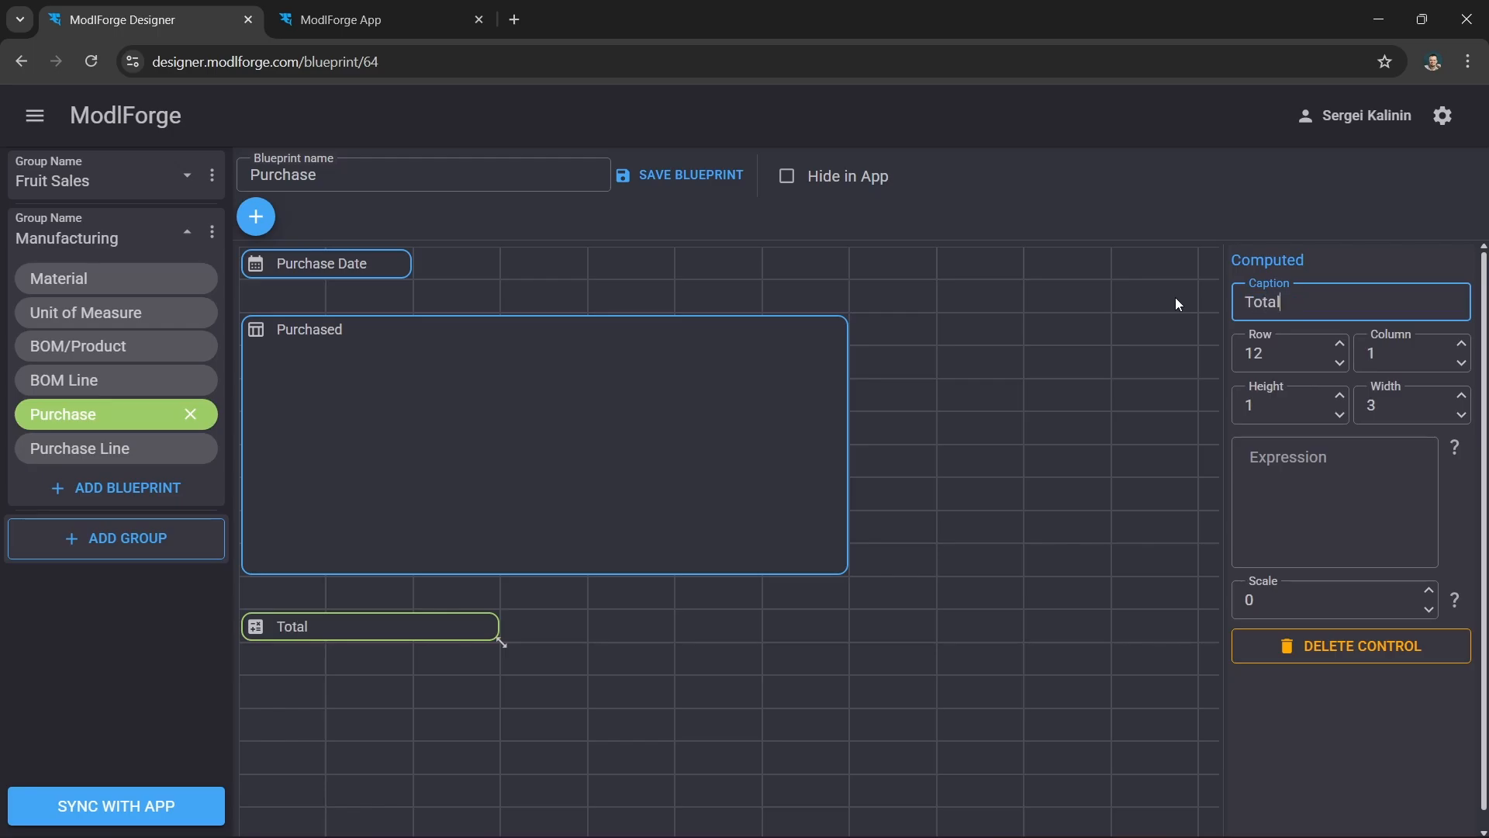
- Set Purchase's Total expression to SUM([Purchased.Total]) with scale 2, and save the Purchase blueprint
{"action": "left_click", "coordinate": [1335, 467]}
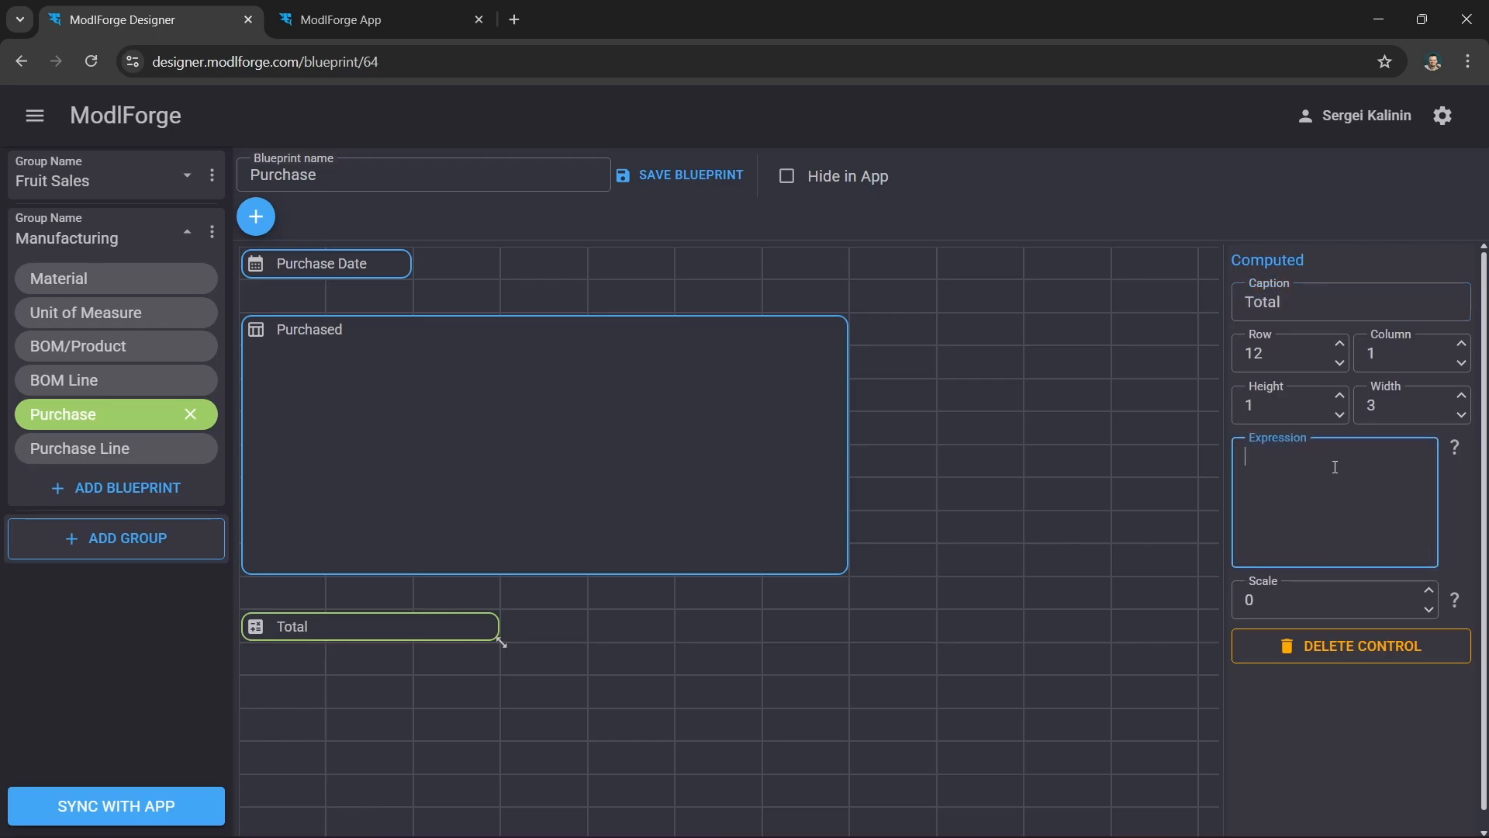
{"action": "type", "text": "SUM([Purchased.Total"}
{"action": "left_click", "coordinate": [1369, 591]}
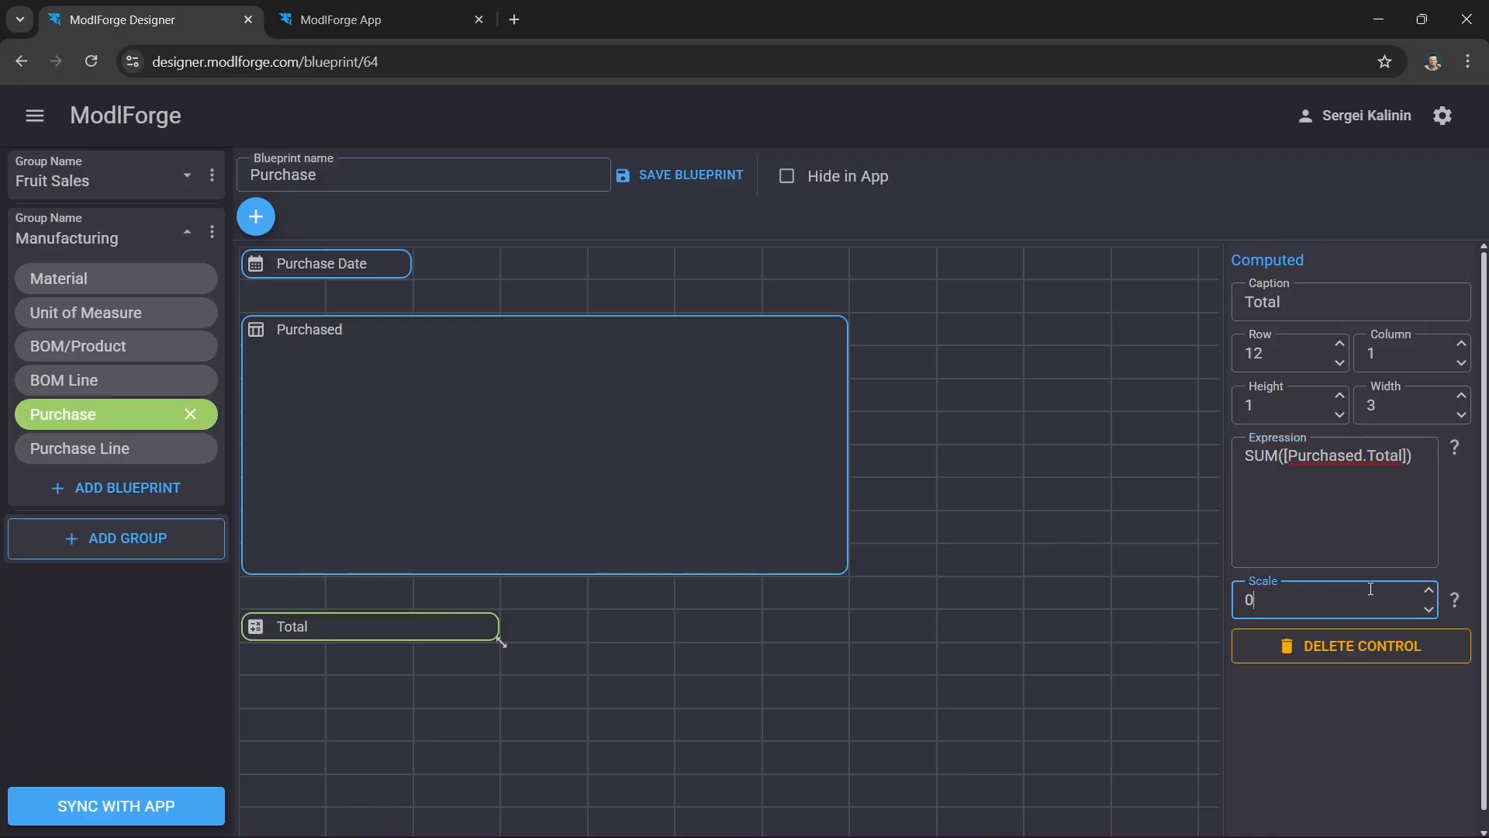
{"action": "left_click", "coordinate": [1430, 591]}
{"action": "left_click", "coordinate": [1430, 591]}
{"action": "left_click", "coordinate": [682, 176]}
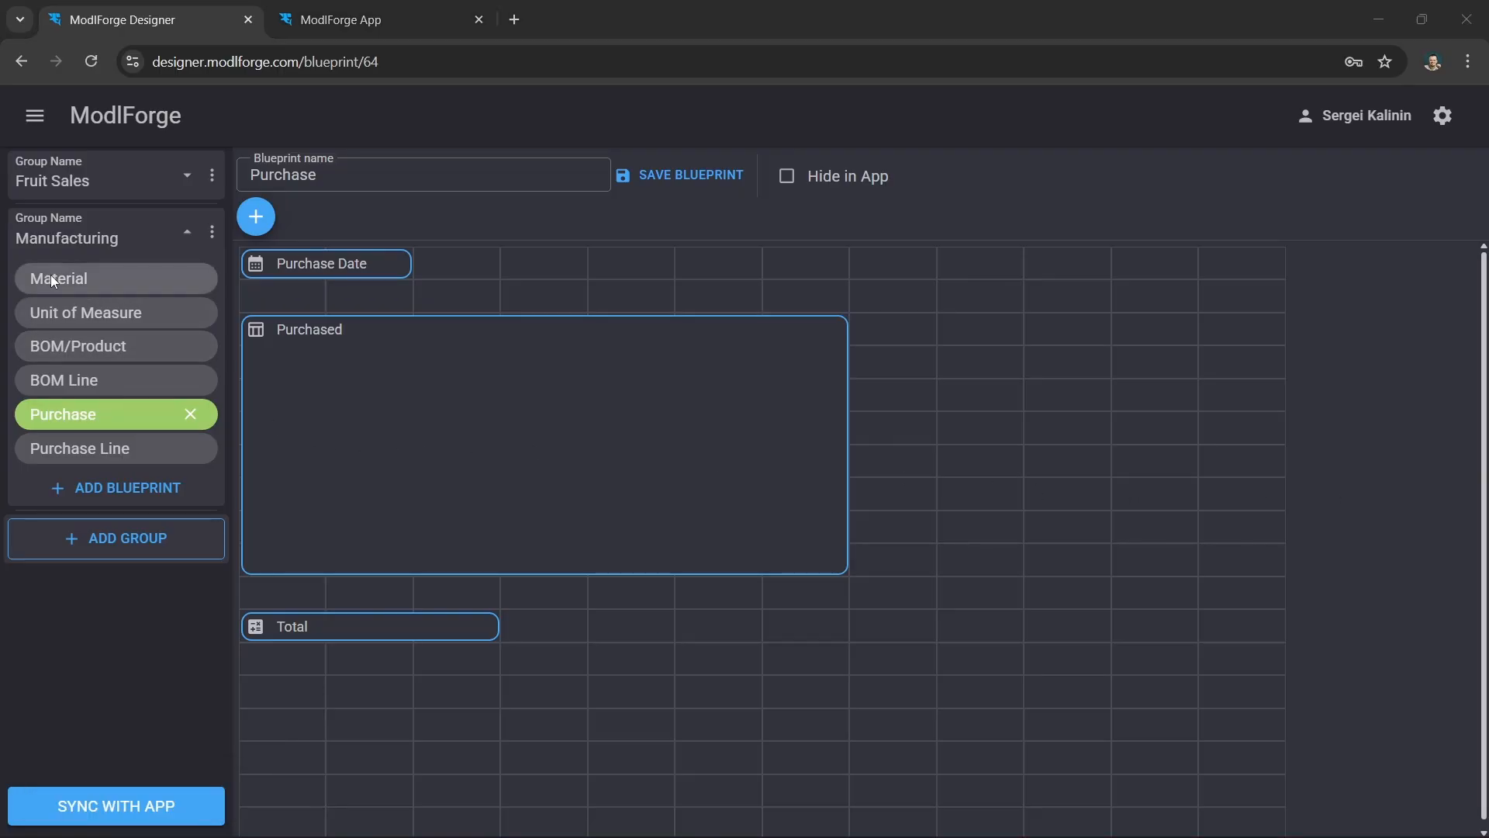
- Add a Formula control captioned In Stock to the Material blueprint at row 3, column 1, with height 8 and width 5
{"action": "left_click", "coordinate": [138, 287]}
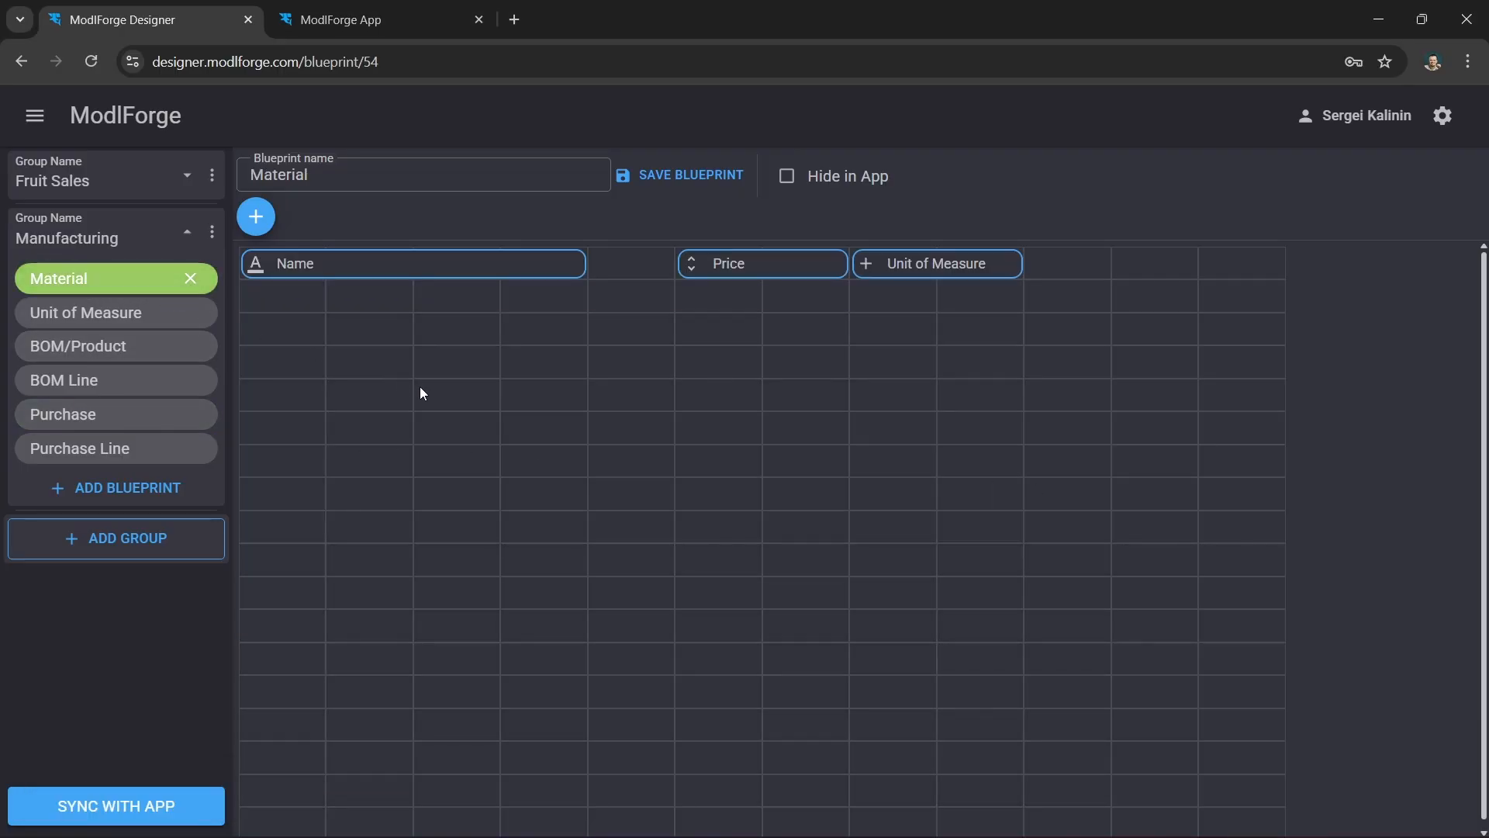
{"action": "left_click", "coordinate": [256, 218]}
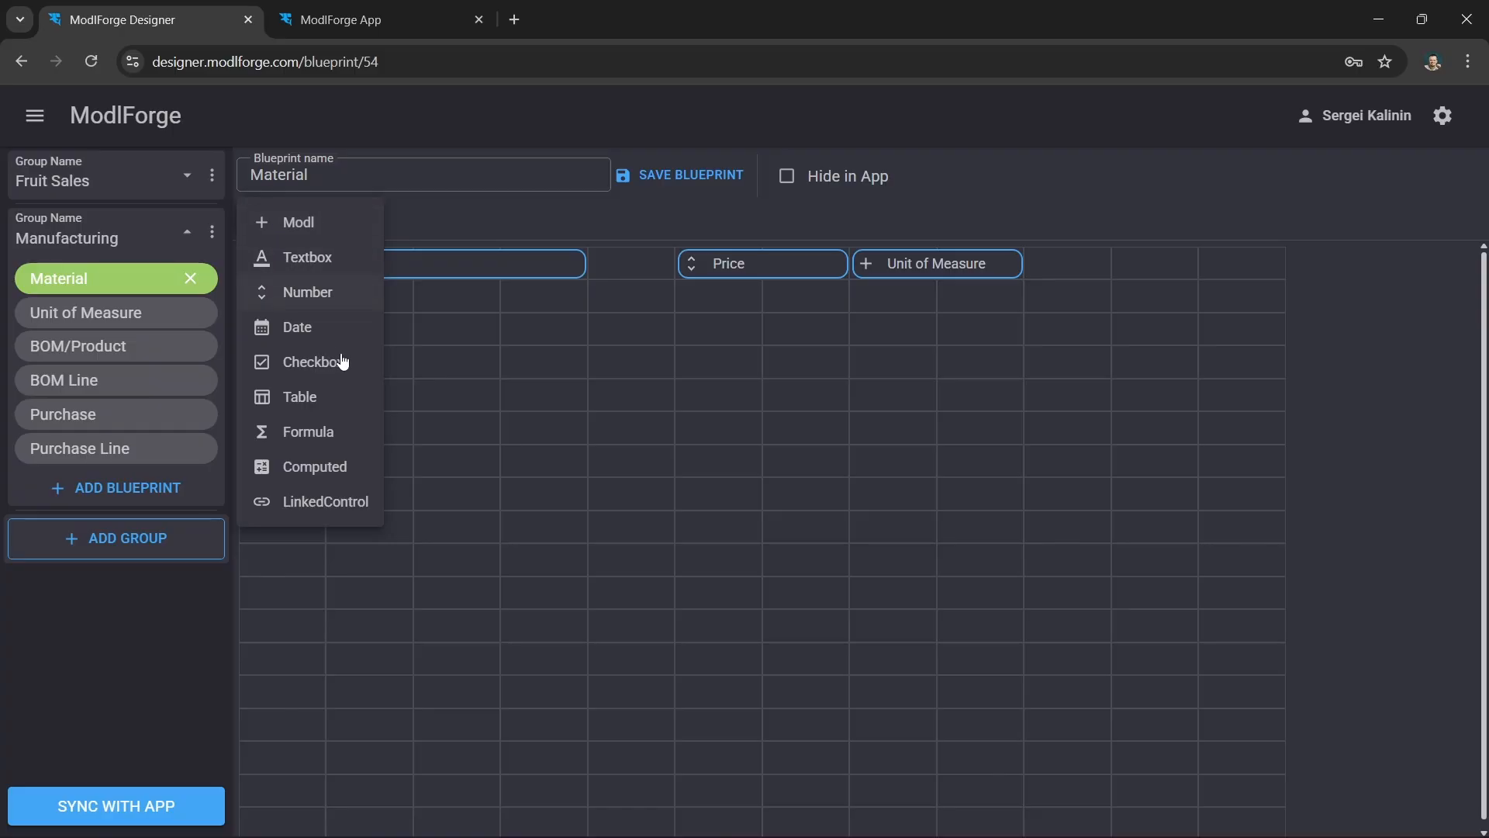
{"action": "left_click", "coordinate": [349, 440]}
{"action": "left_click_drag", "start_coordinate": [383, 284], "coordinate": [311, 334]}
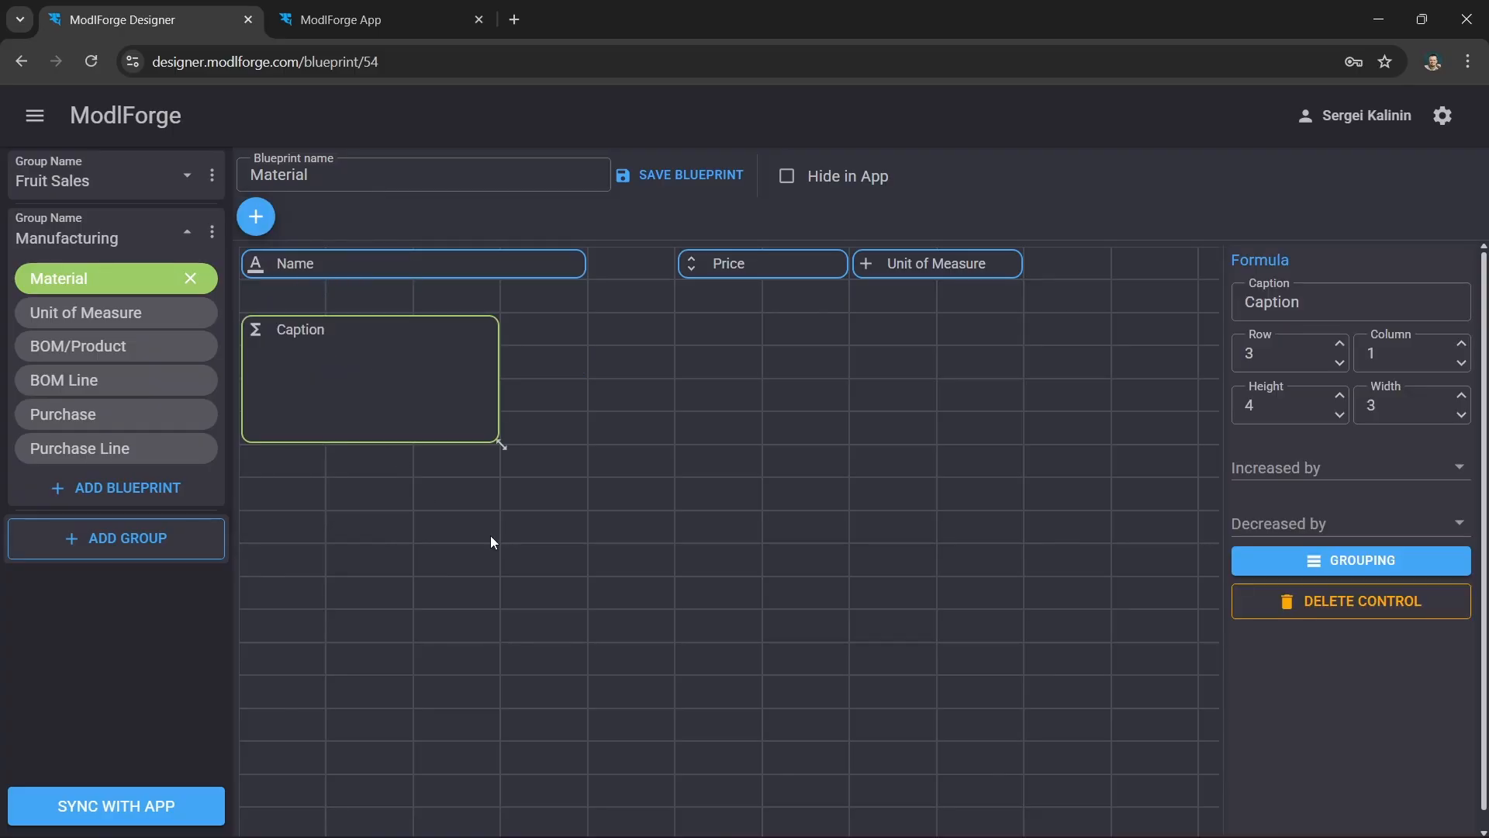
{"action": "left_click_drag", "start_coordinate": [504, 448], "coordinate": [677, 577]}
{"action": "double_click", "coordinate": [1339, 301]}
{"action": "type", "text": "In Stock"}
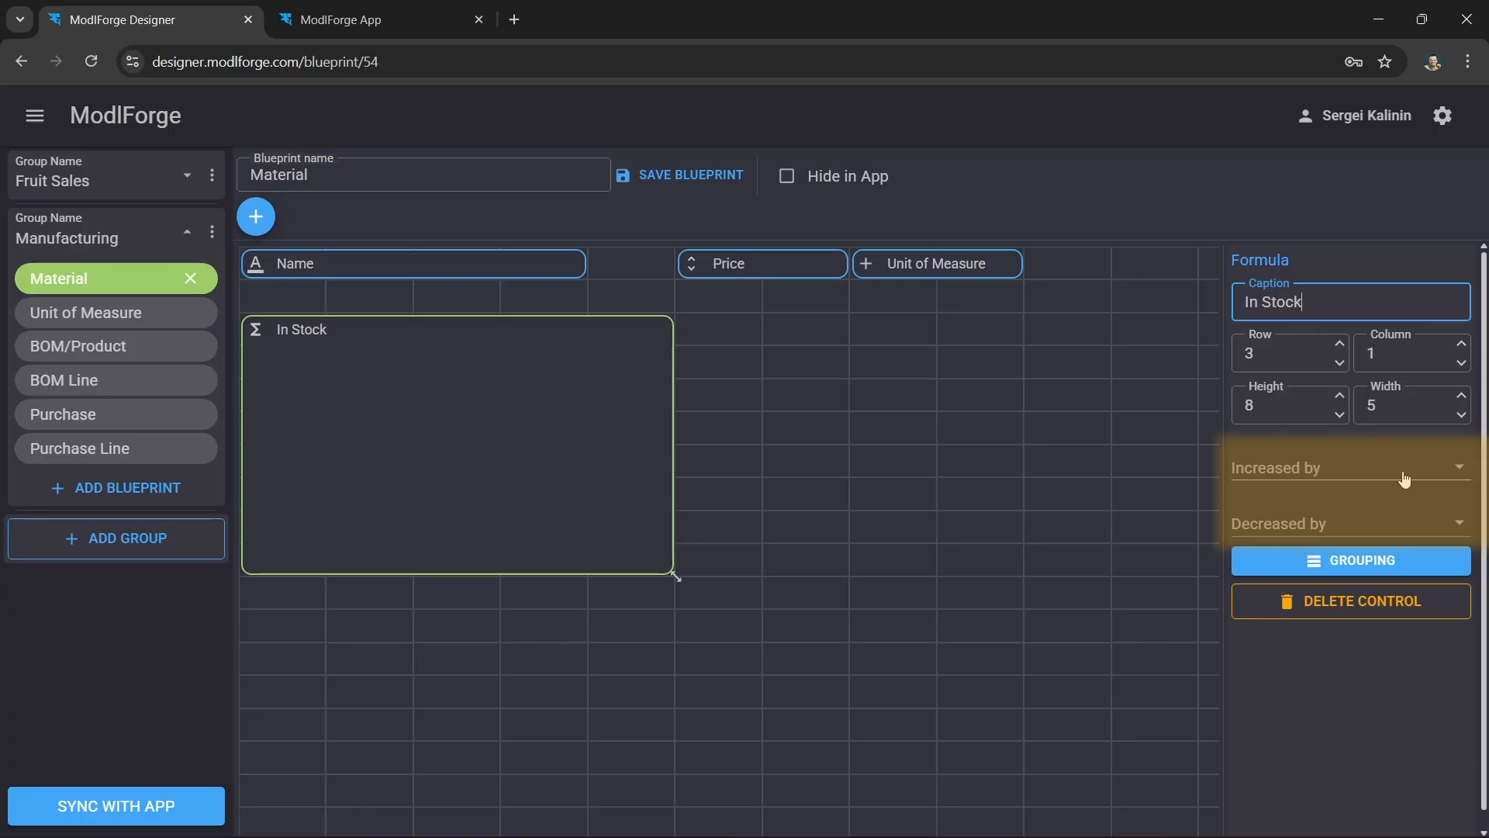
- Set the In Stock formula to be increased by Manufacturing - Purchase Line - QTY
{"action": "left_click", "coordinate": [1457, 470]}
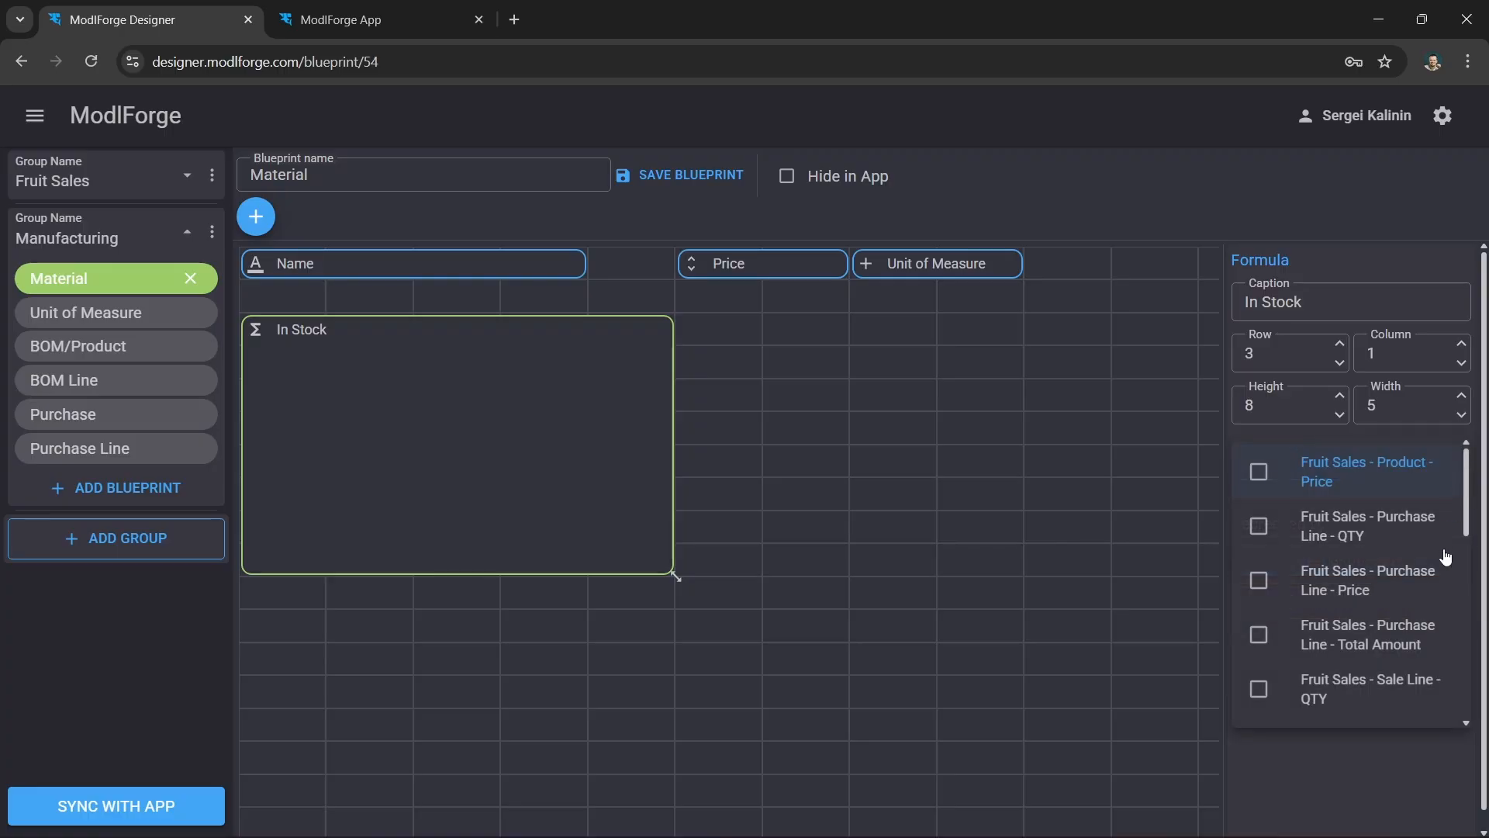
{"action": "scroll", "coordinate": [1445, 557], "scroll_direction": "down", "scroll_amount": 6}
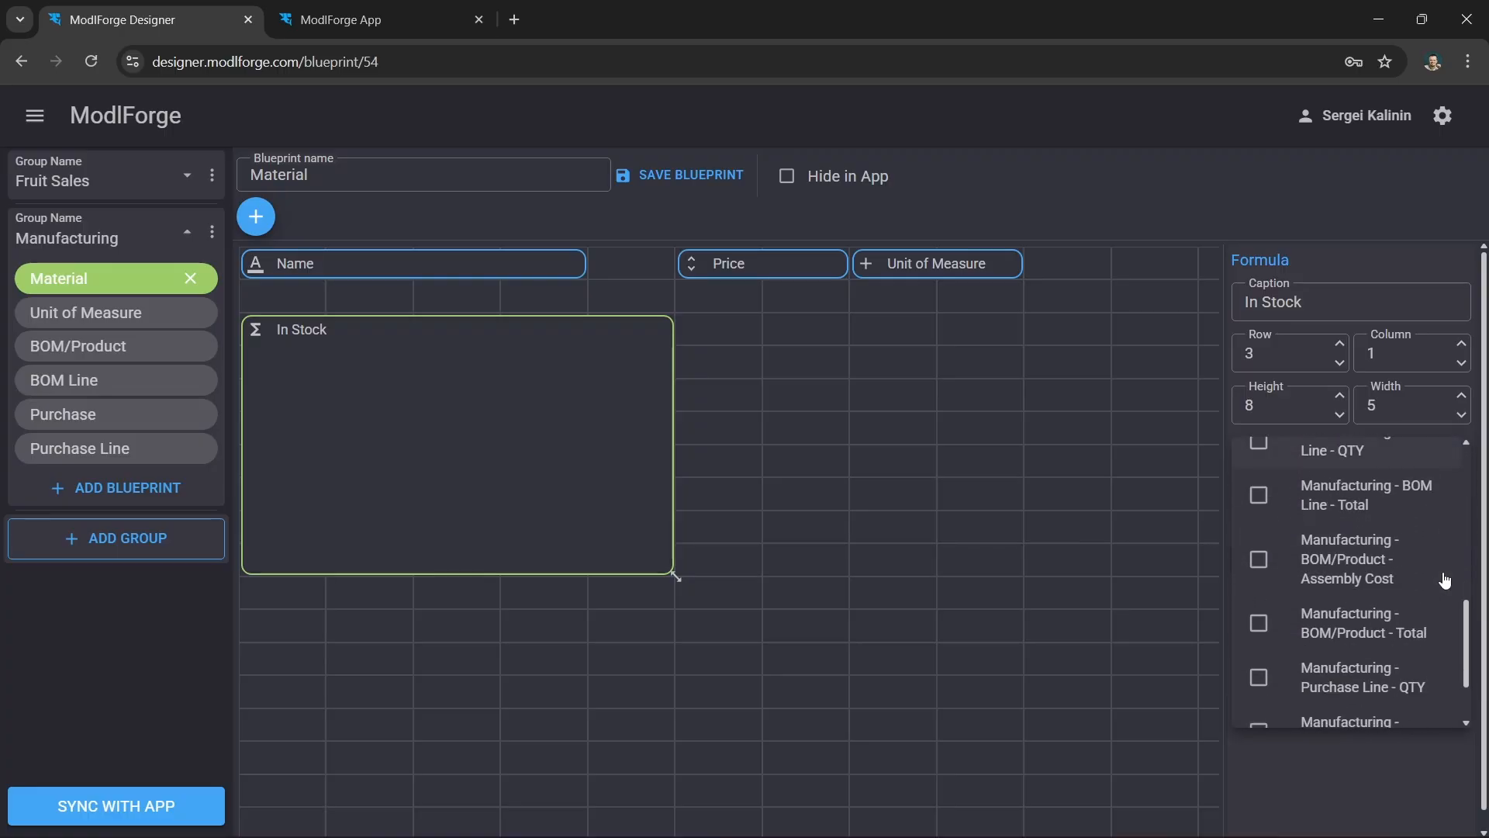
{"action": "scroll", "coordinate": [1444, 580], "scroll_direction": "down", "scroll_amount": 3}
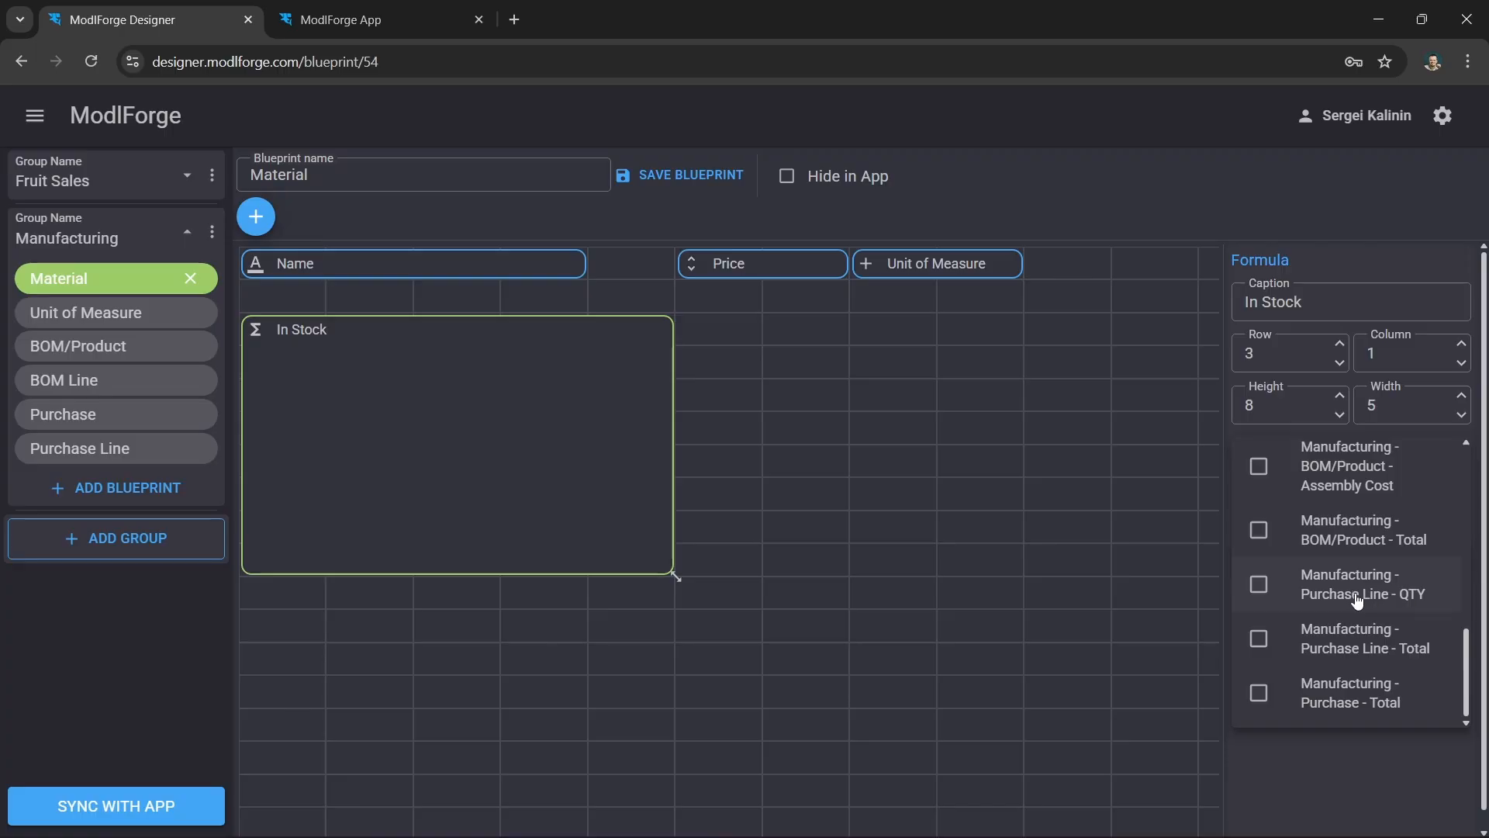
{"action": "left_click", "coordinate": [1258, 585]}
{"action": "left_click", "coordinate": [1040, 495]}
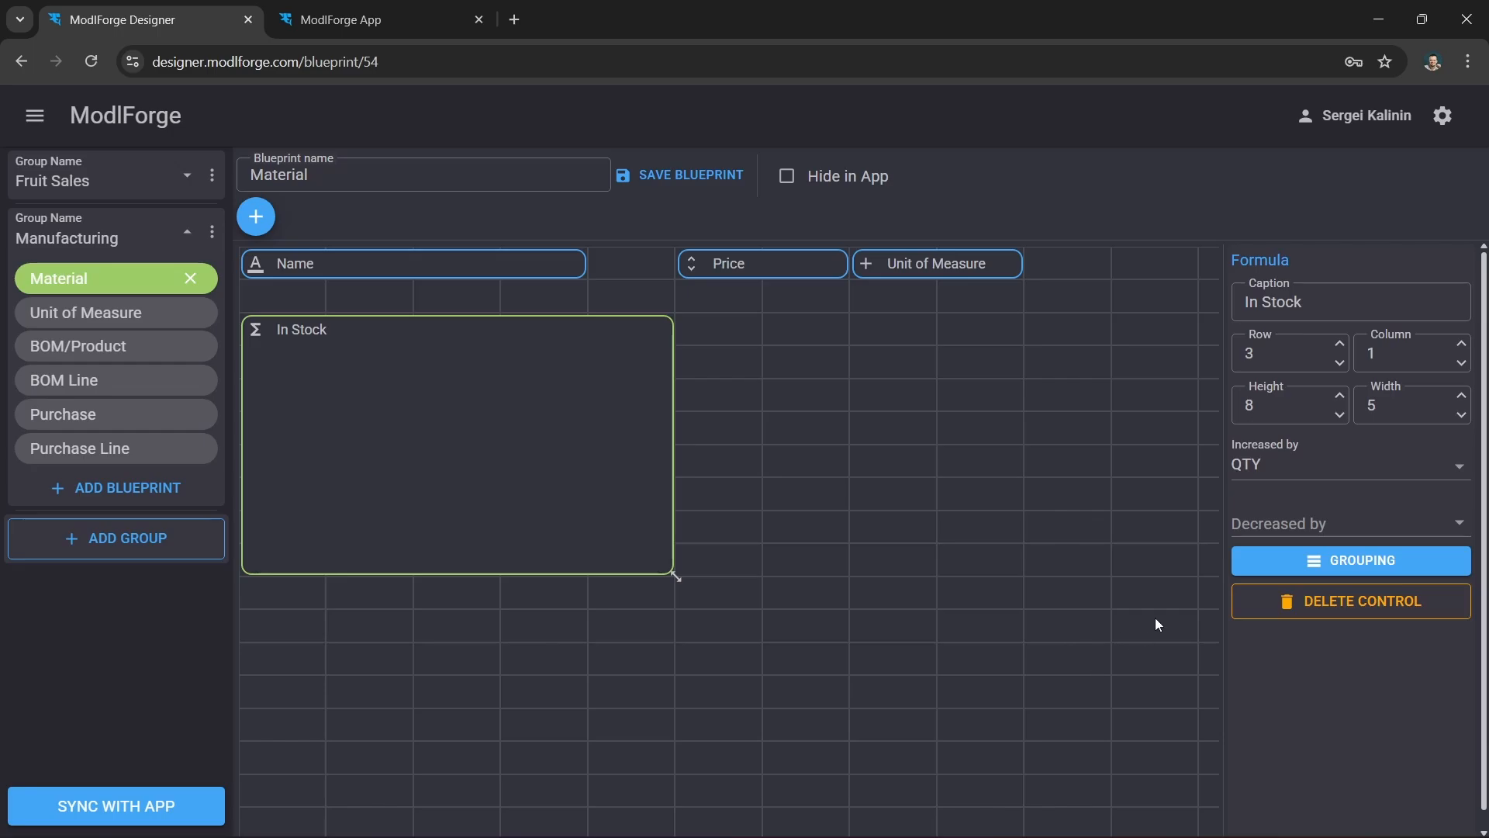
- Group the In Stock formula's Purchase Line QTY changes by Material, and save the Material blueprint
{"action": "left_click", "coordinate": [1432, 564]}
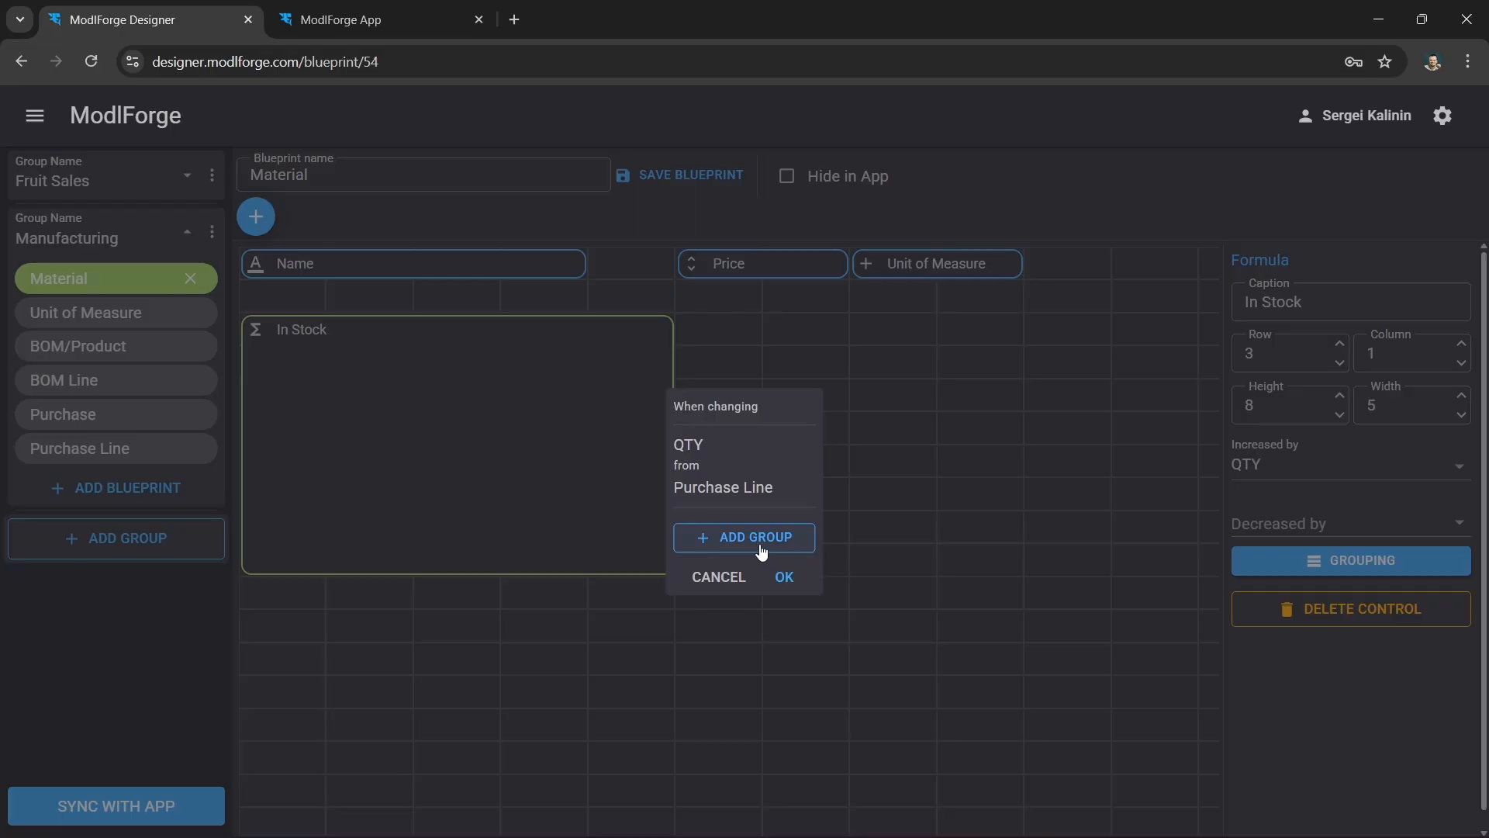
{"action": "left_click", "coordinate": [760, 547]}
{"action": "left_click", "coordinate": [811, 527]}
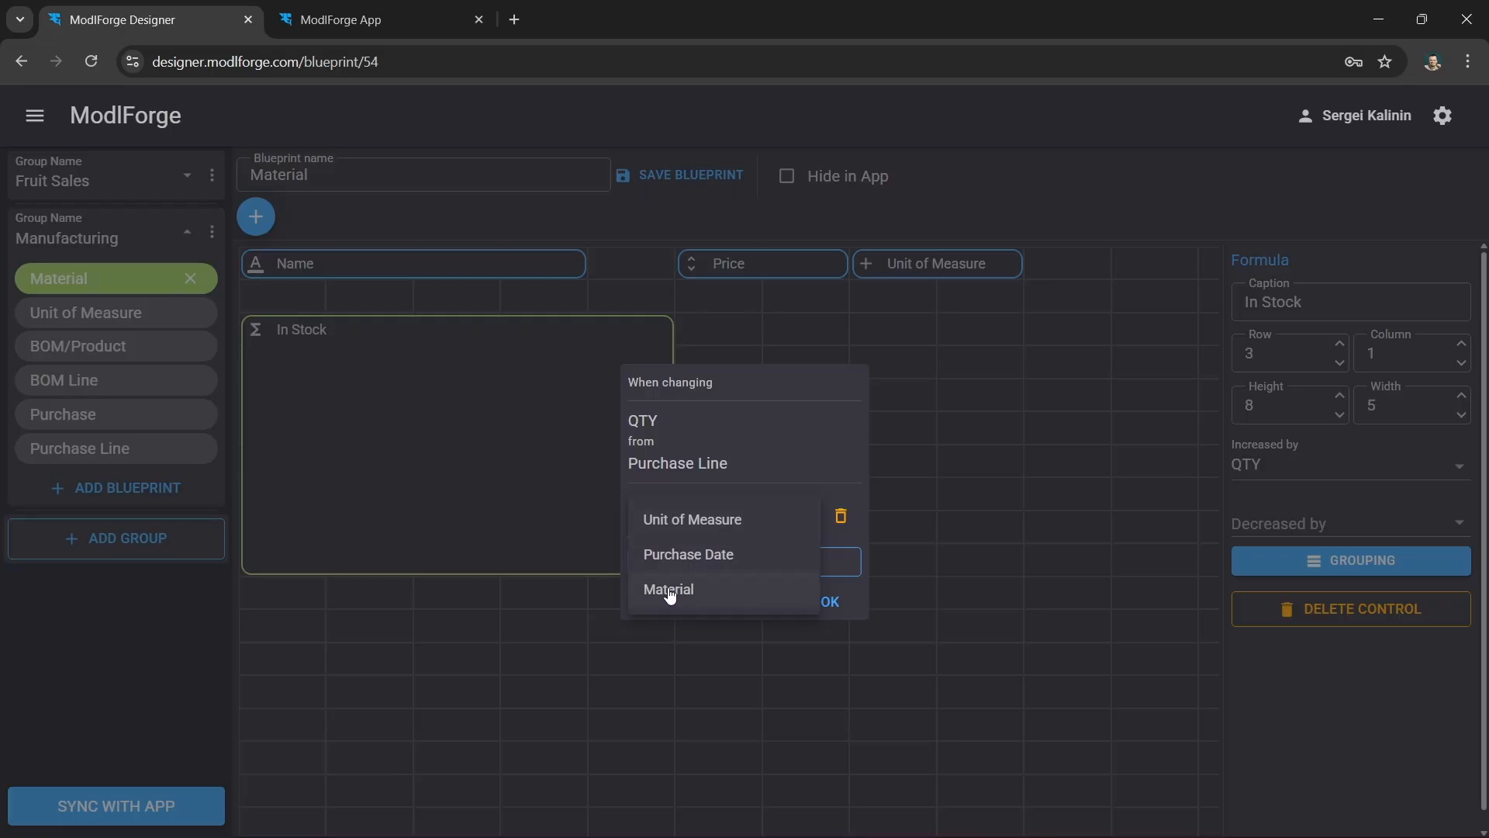
{"action": "left_click", "coordinate": [750, 593]}
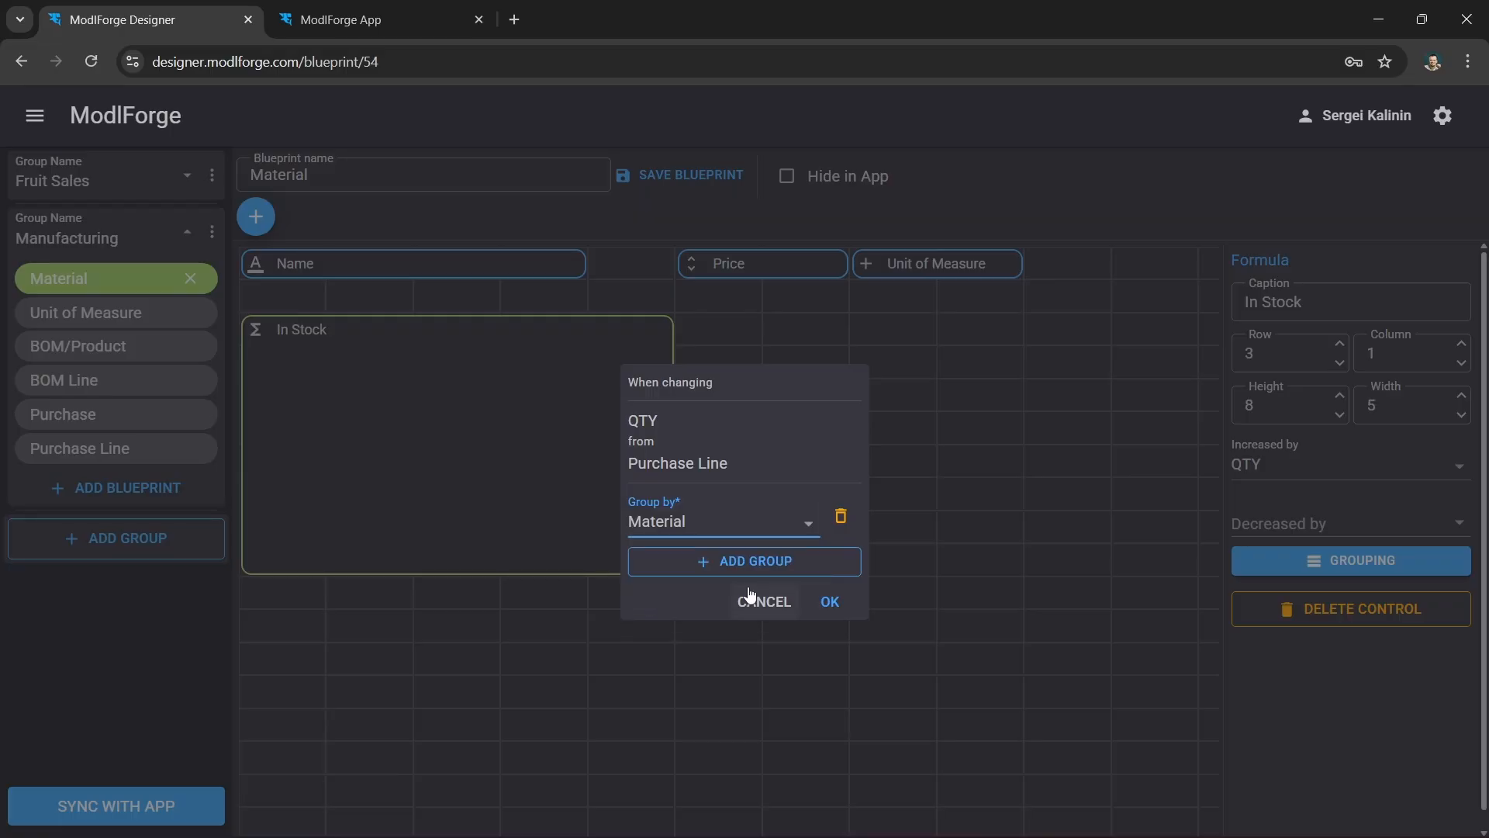
{"action": "left_click", "coordinate": [830, 602]}
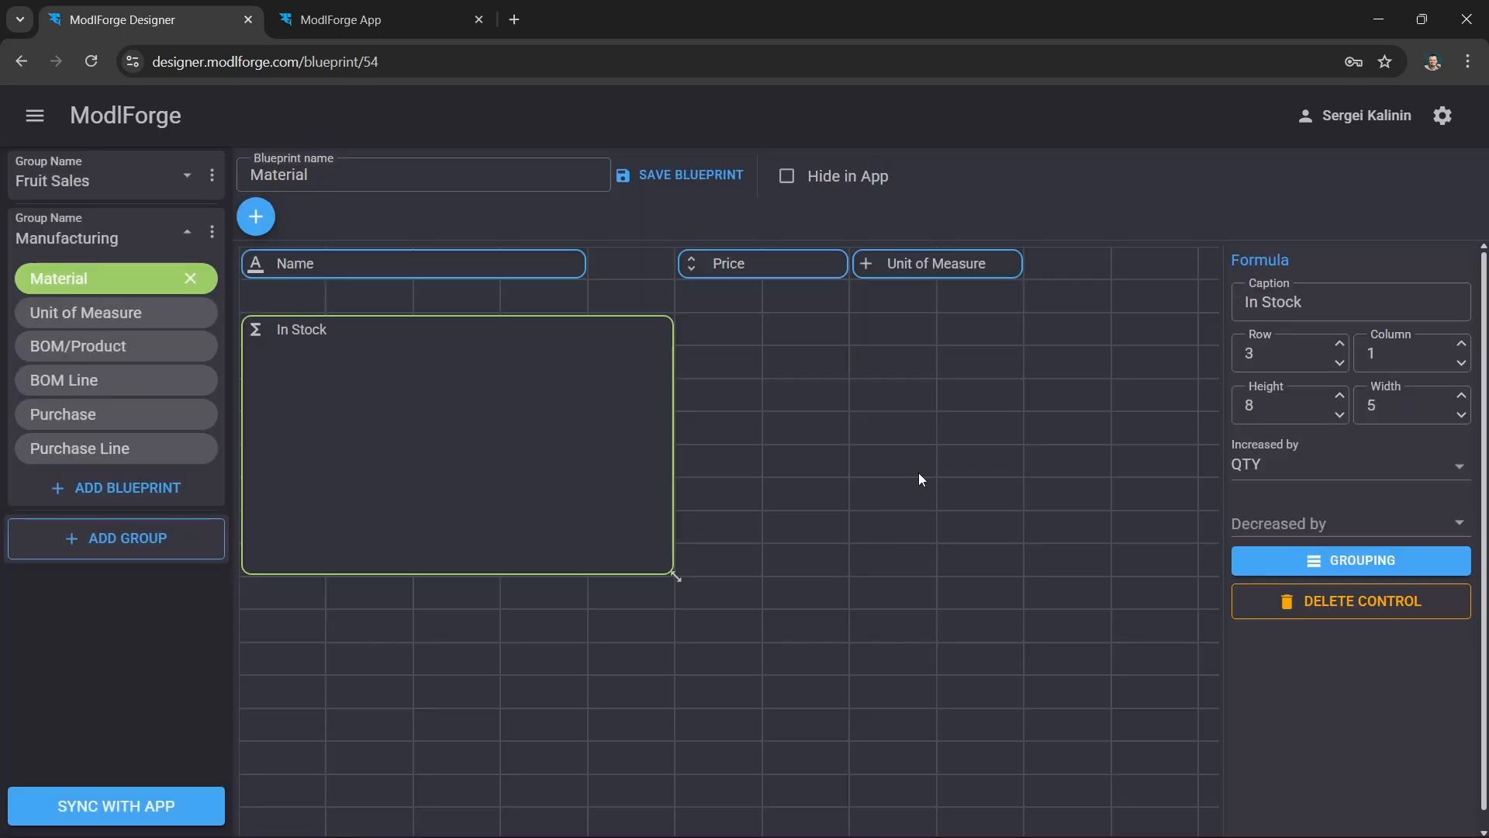
{"action": "left_click", "coordinate": [711, 177]}
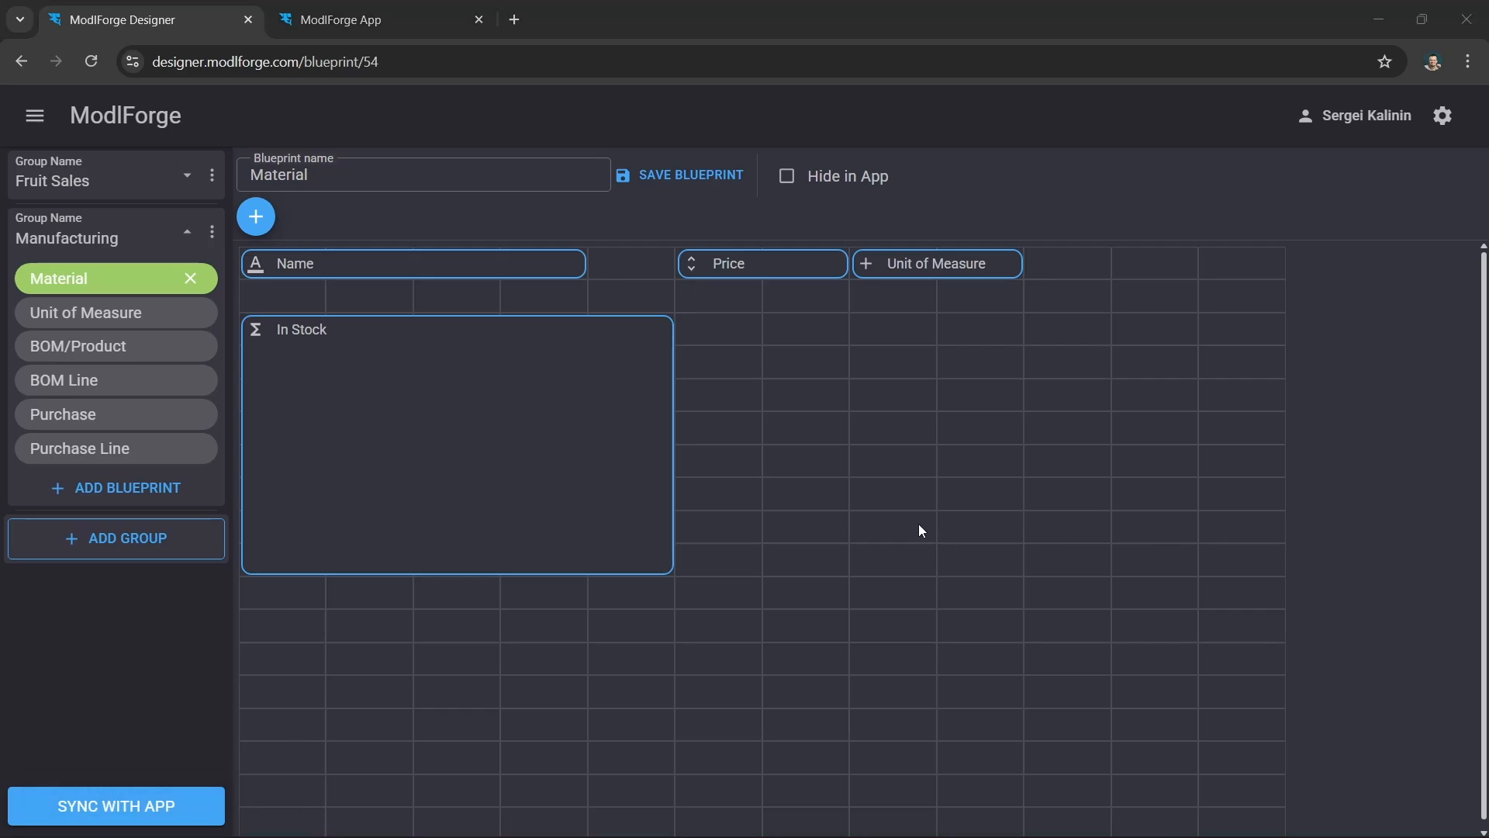
- Sync the blueprints with the App and switch to the ModlForge App
{"action": "left_click", "coordinate": [193, 804]}
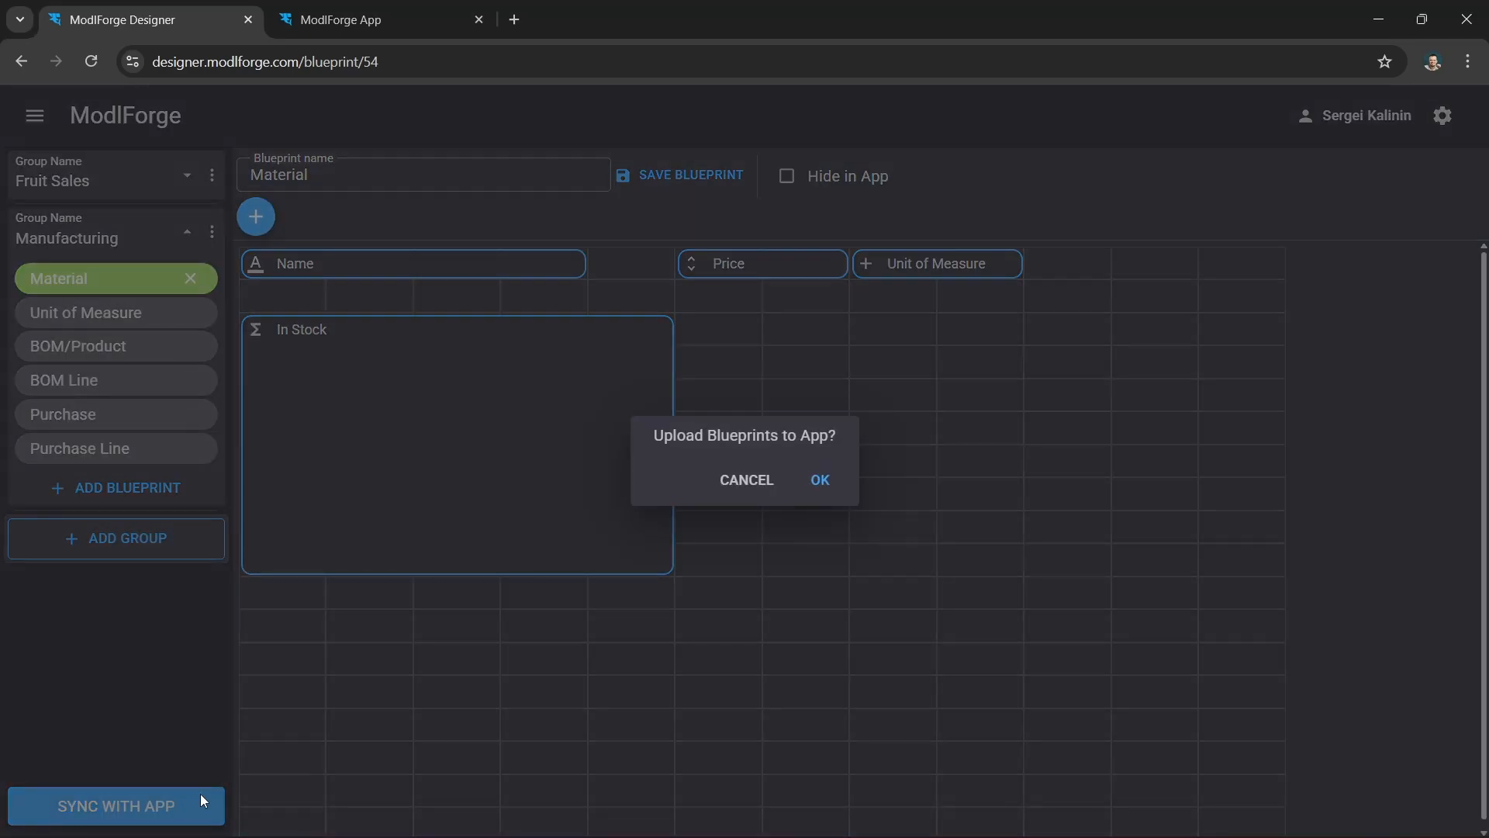
{"action": "left_click", "coordinate": [821, 481]}
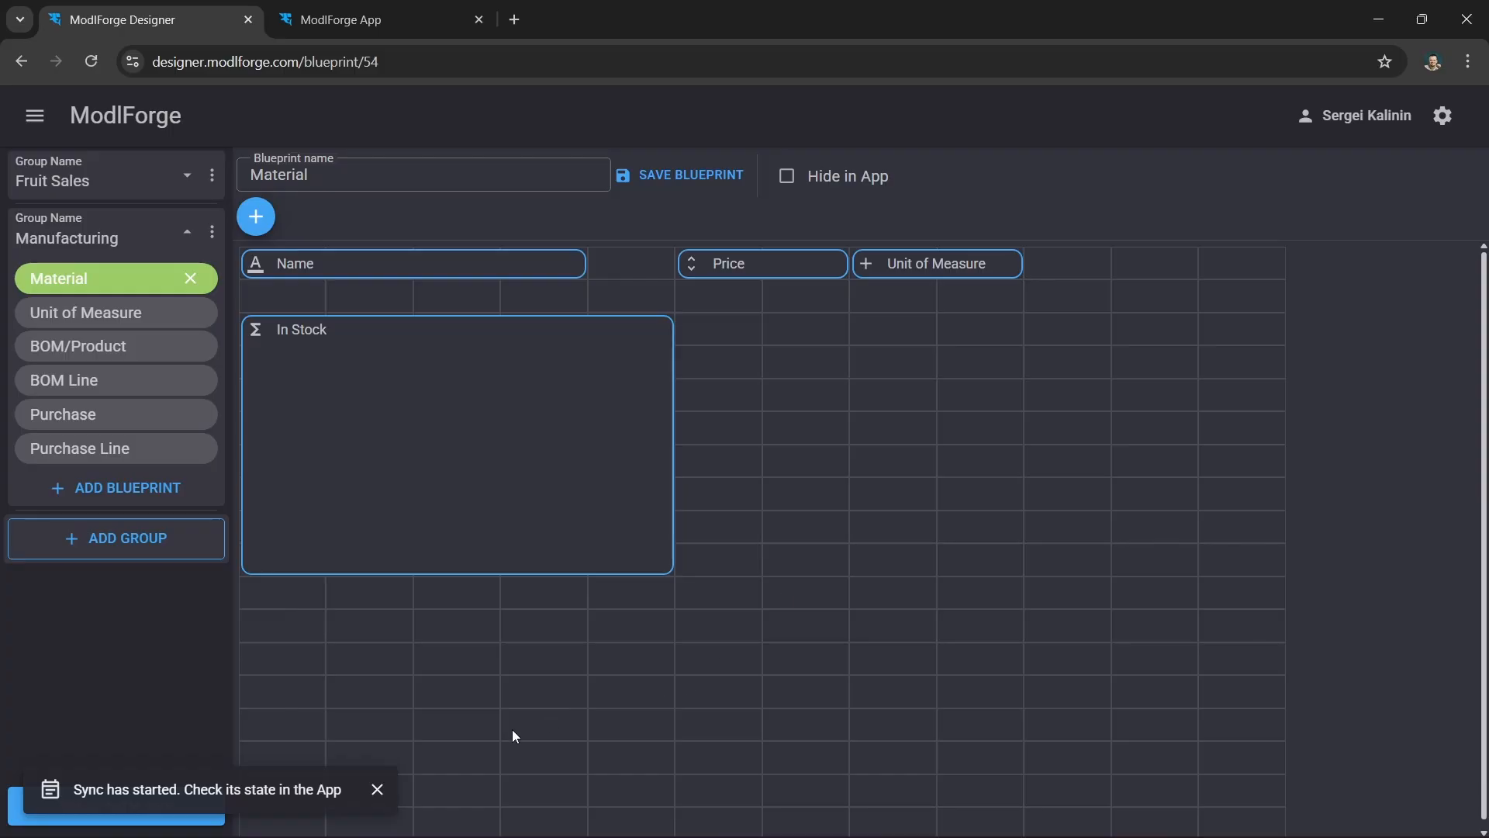
{"action": "left_click", "coordinate": [377, 789]}
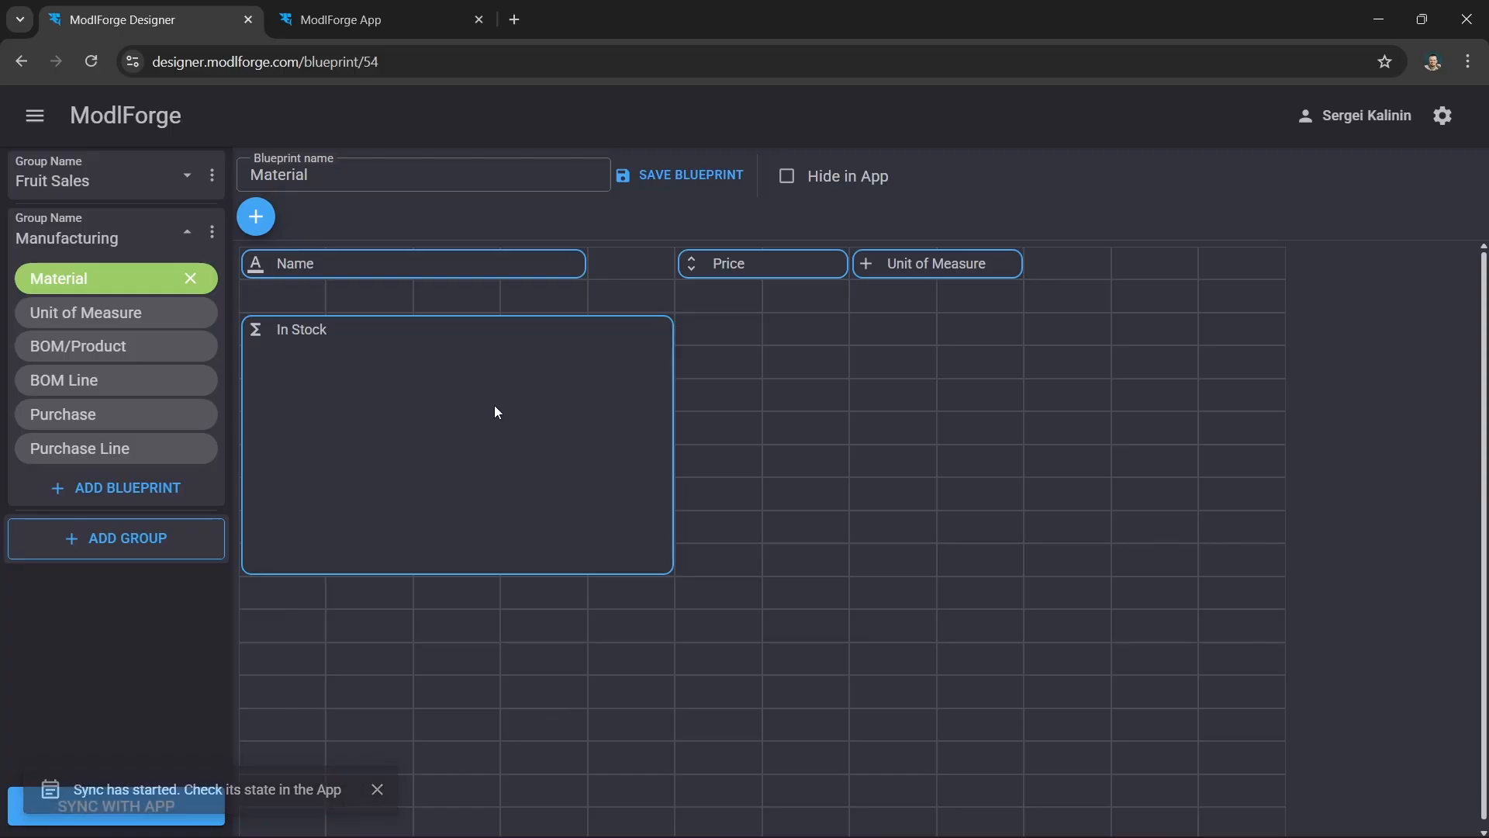
{"action": "left_click", "coordinate": [367, 25]}
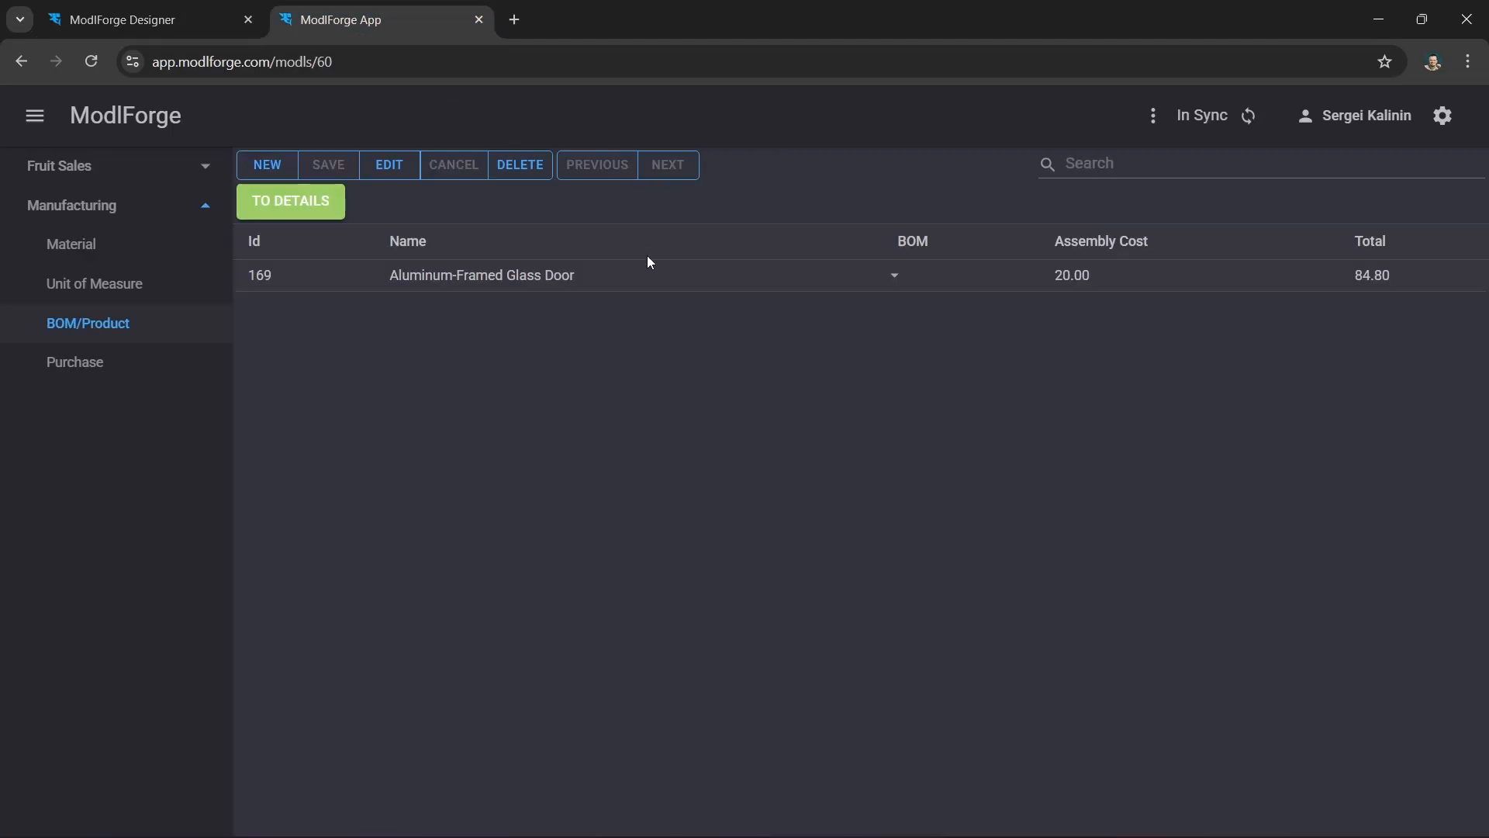
- Reload the App from its home page to load the synced blueprints
{"action": "left_click", "coordinate": [1250, 117]}
{"action": "left_click", "coordinate": [97, 118]}
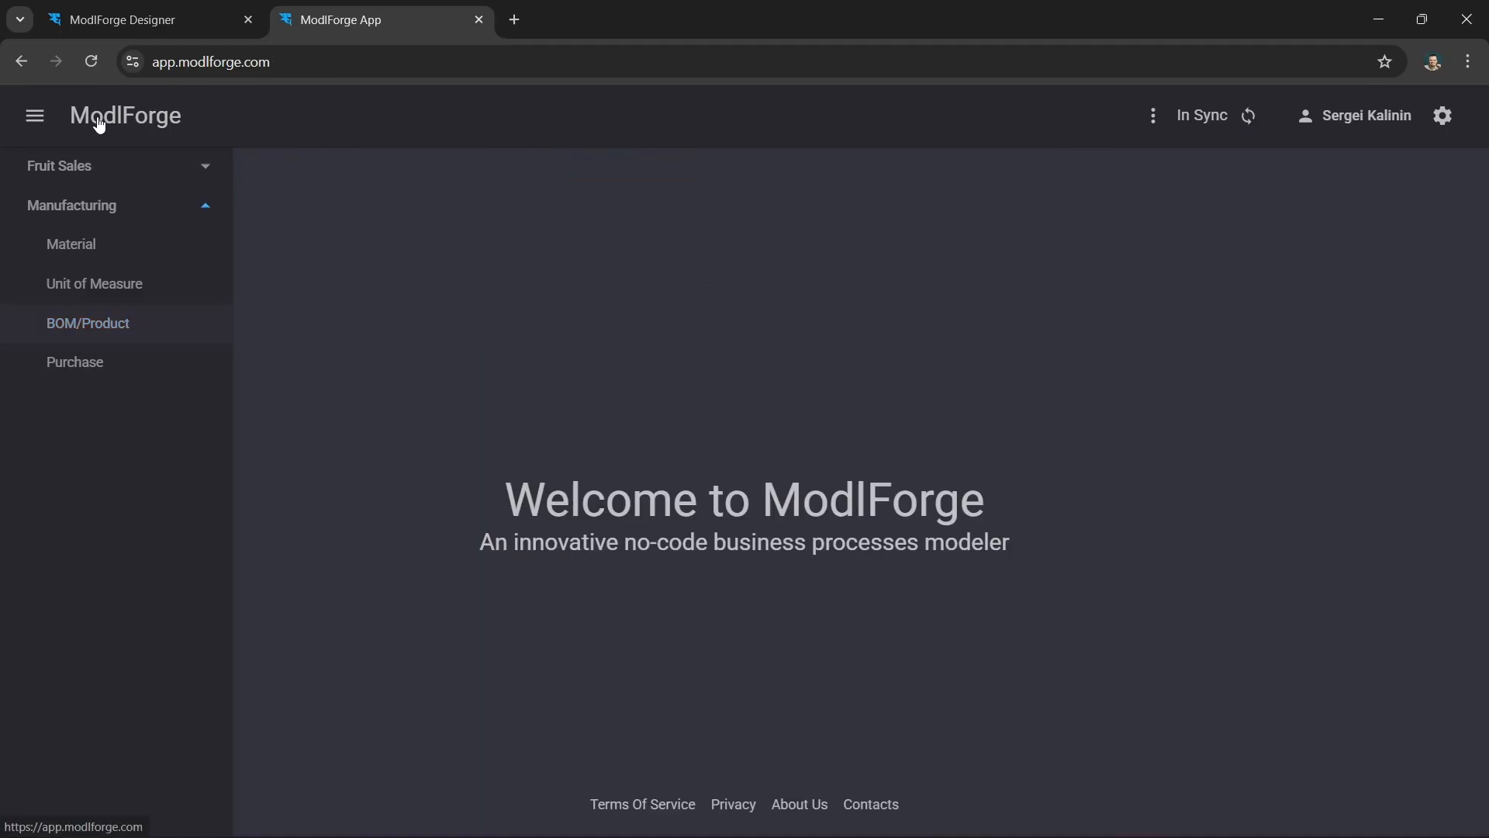
{"action": "left_click", "coordinate": [93, 62]}
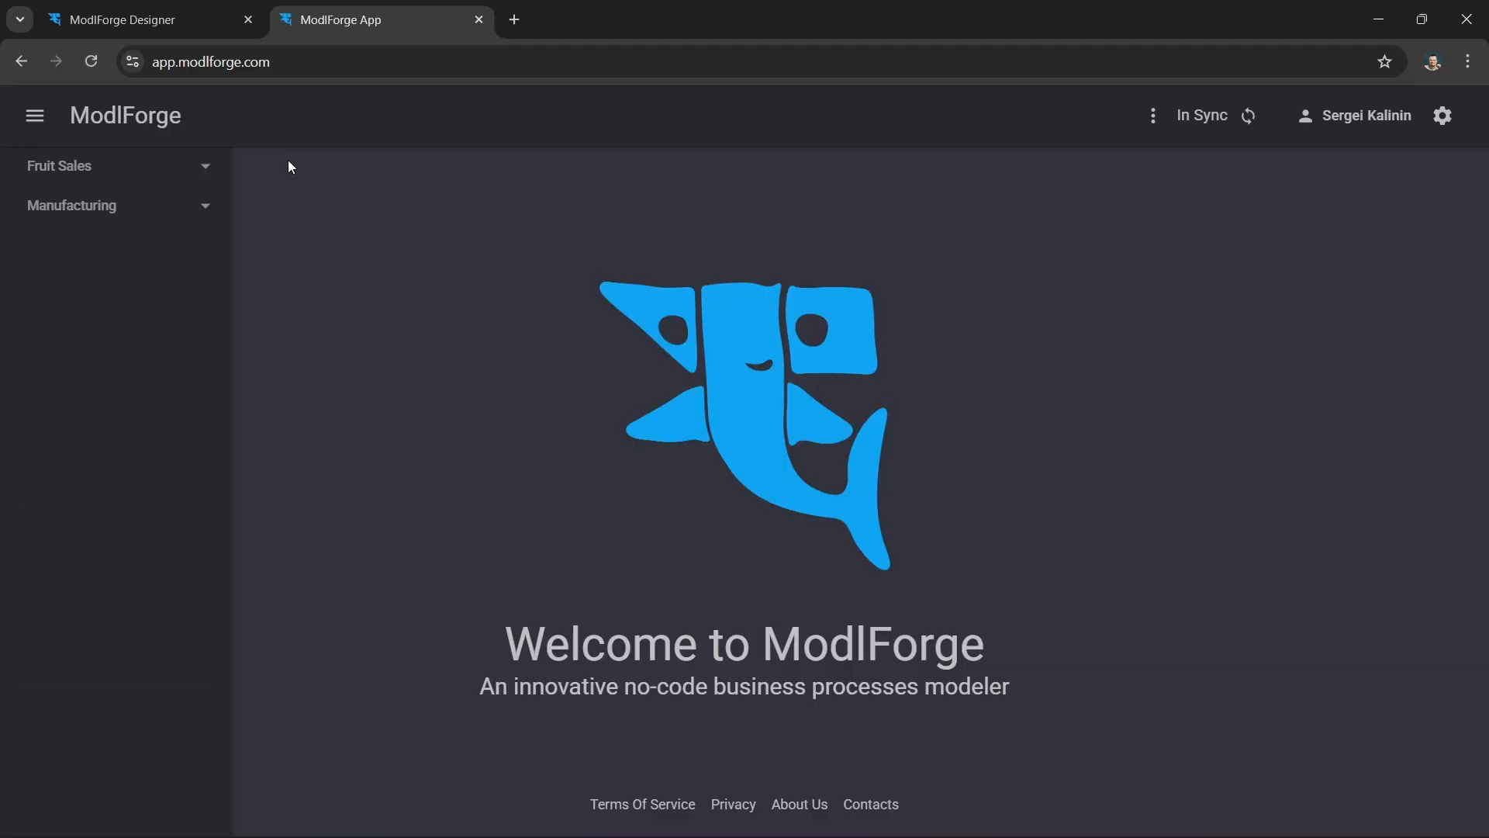
- Open the details of the Hinge material in the Manufacturing group to check its In Stock table
{"action": "left_click", "coordinate": [206, 211]}
{"action": "left_click", "coordinate": [107, 255]}
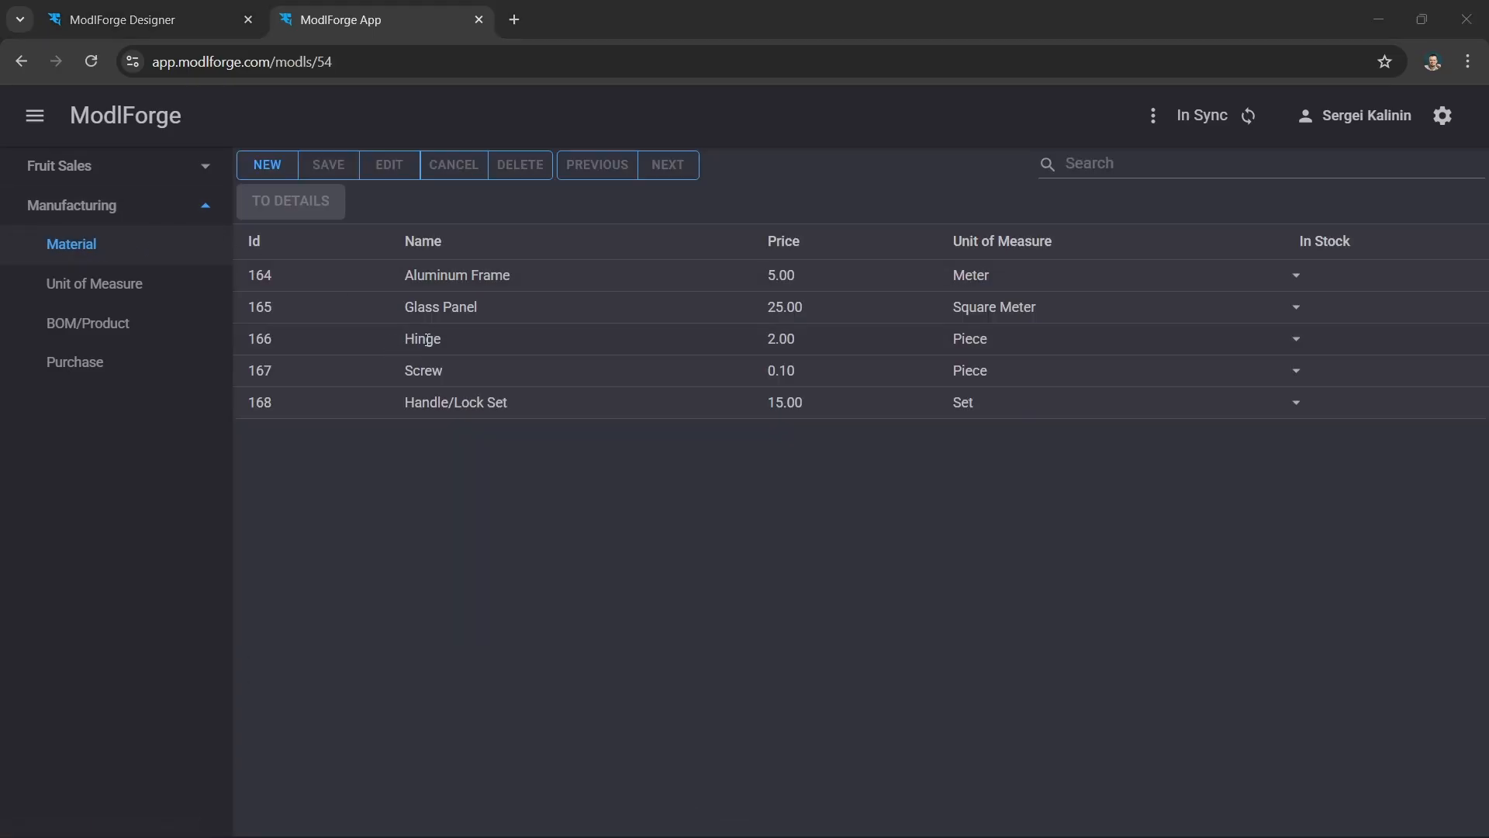
{"action": "left_click", "coordinate": [425, 339]}
{"action": "left_click", "coordinate": [313, 218]}
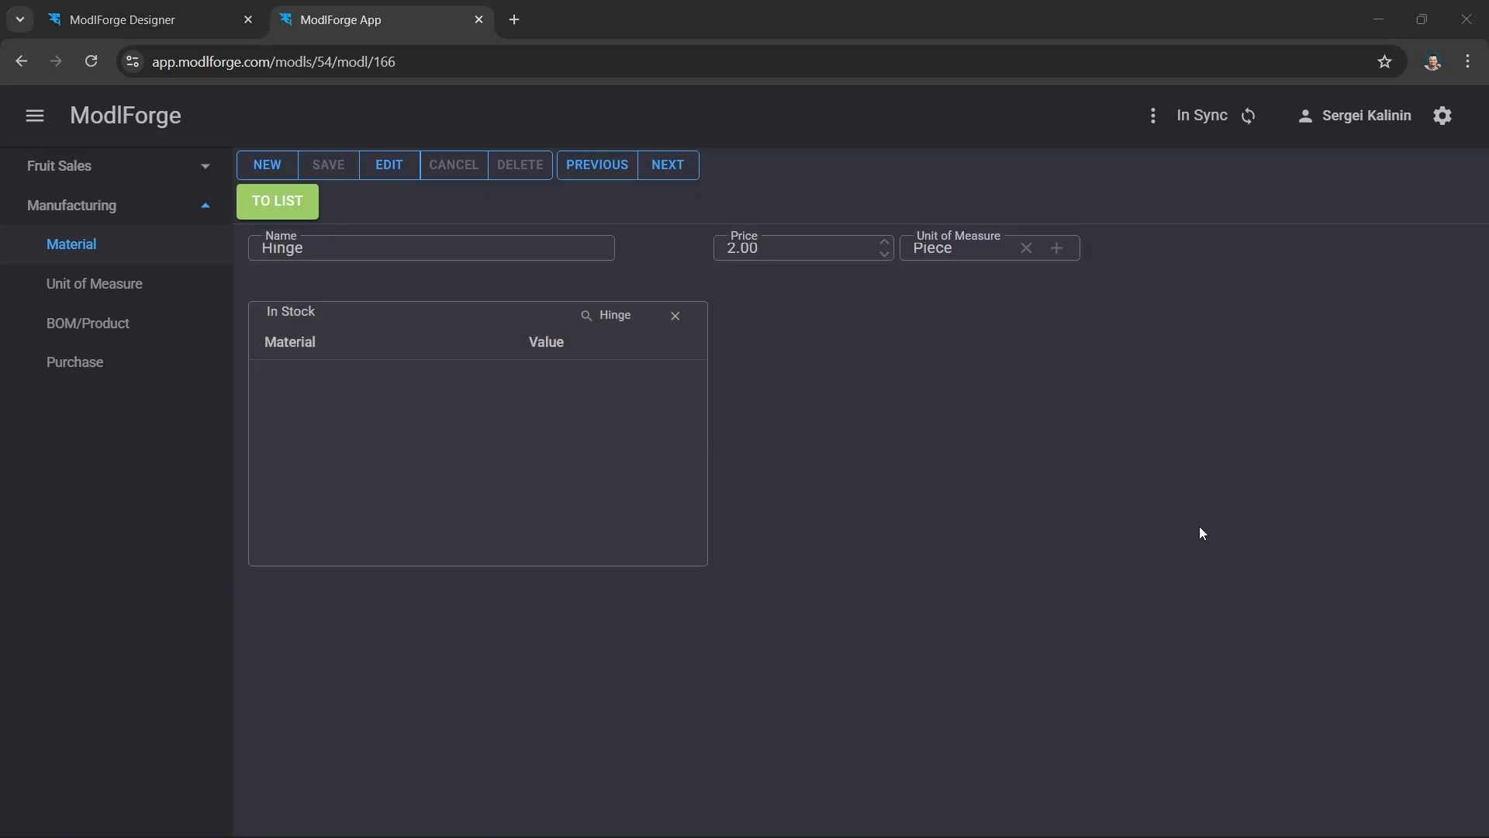
- Start a new Manufacturing purchase and set its Purchase Date to 9/23/2025
{"action": "left_click", "coordinate": [90, 368]}
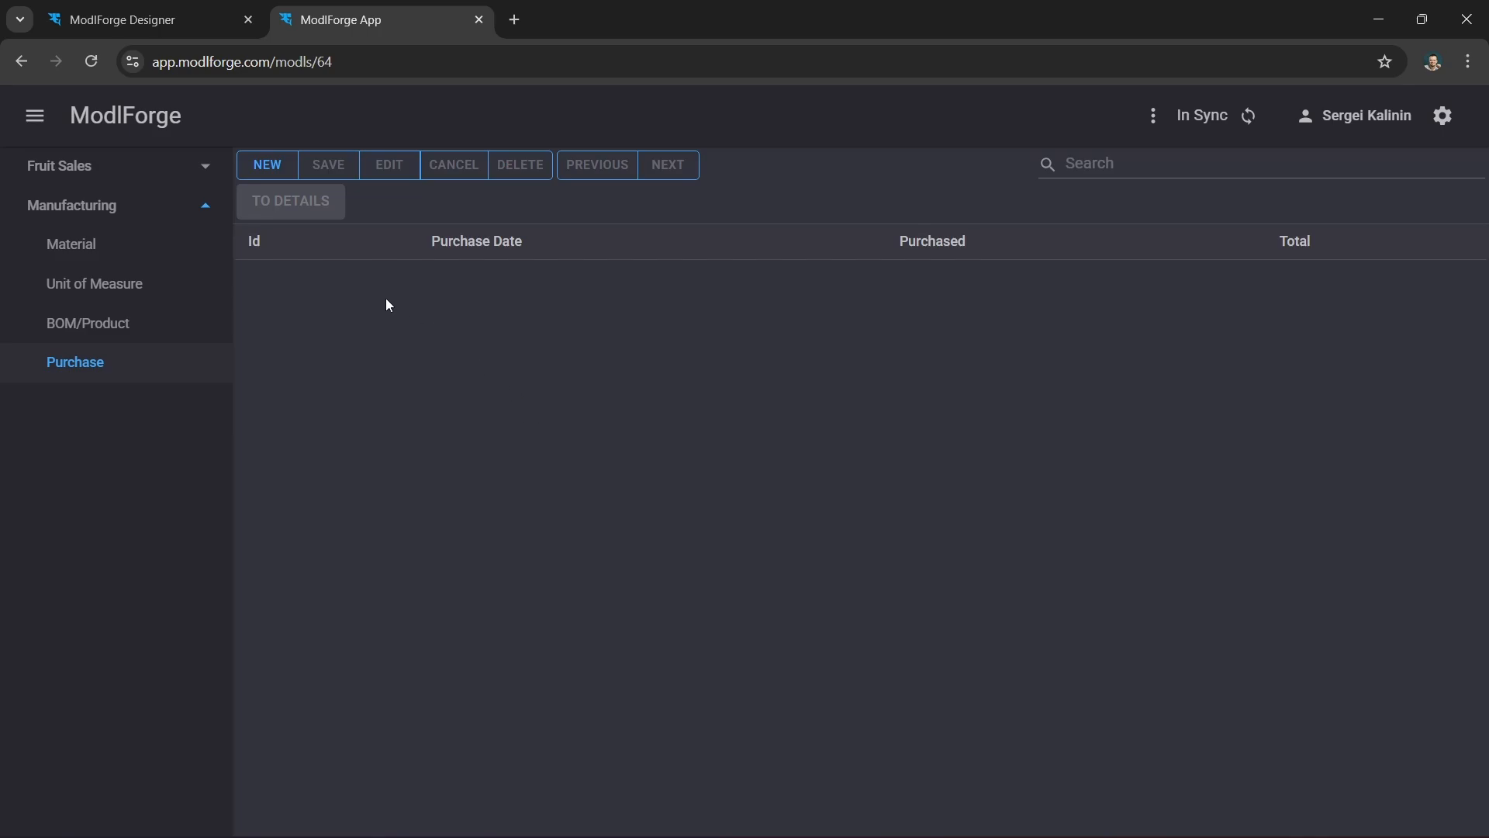
{"action": "left_click", "coordinate": [272, 174]}
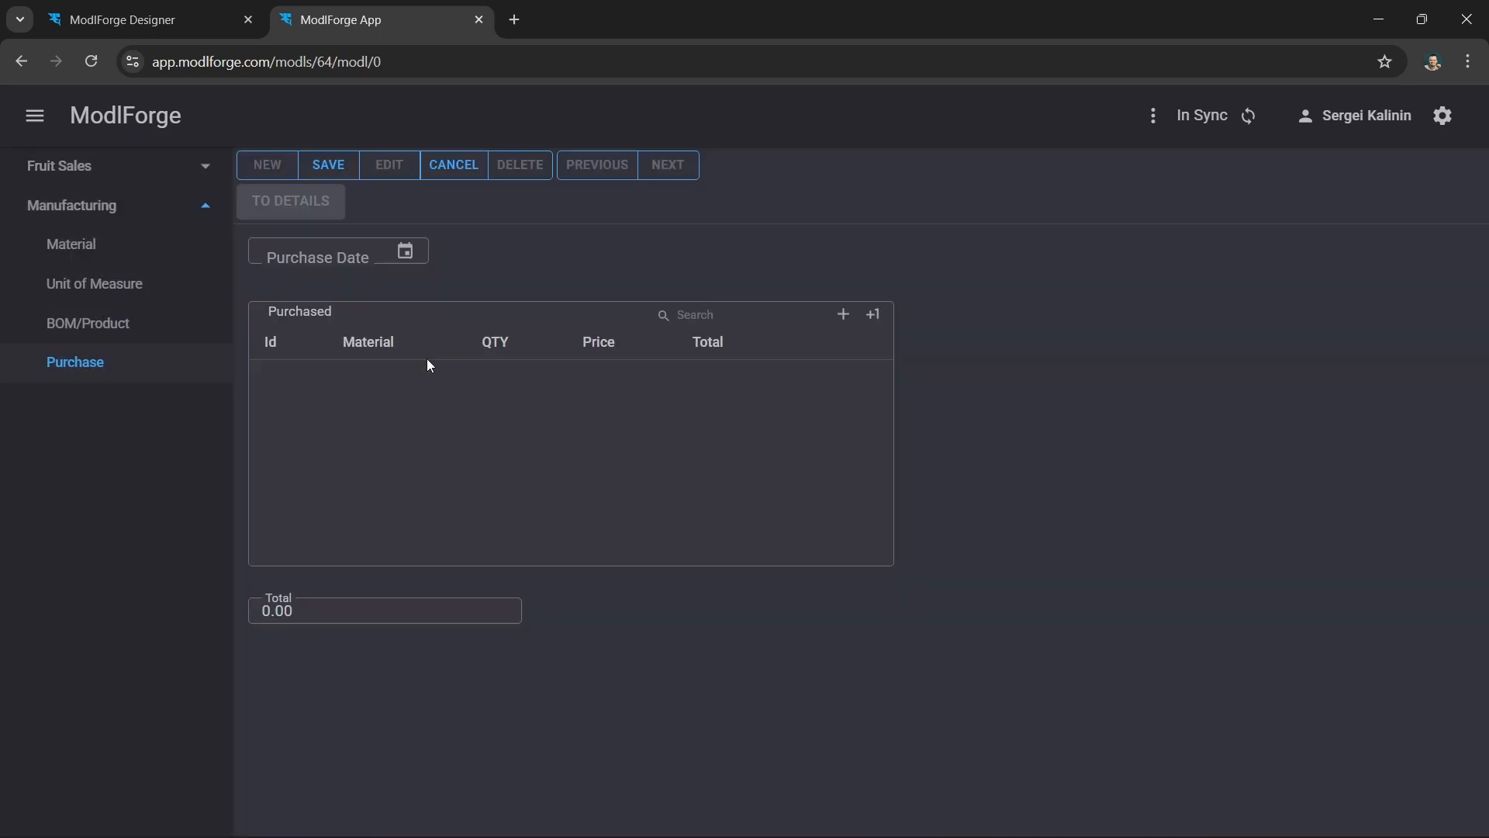
{"action": "left_click", "coordinate": [405, 252]}
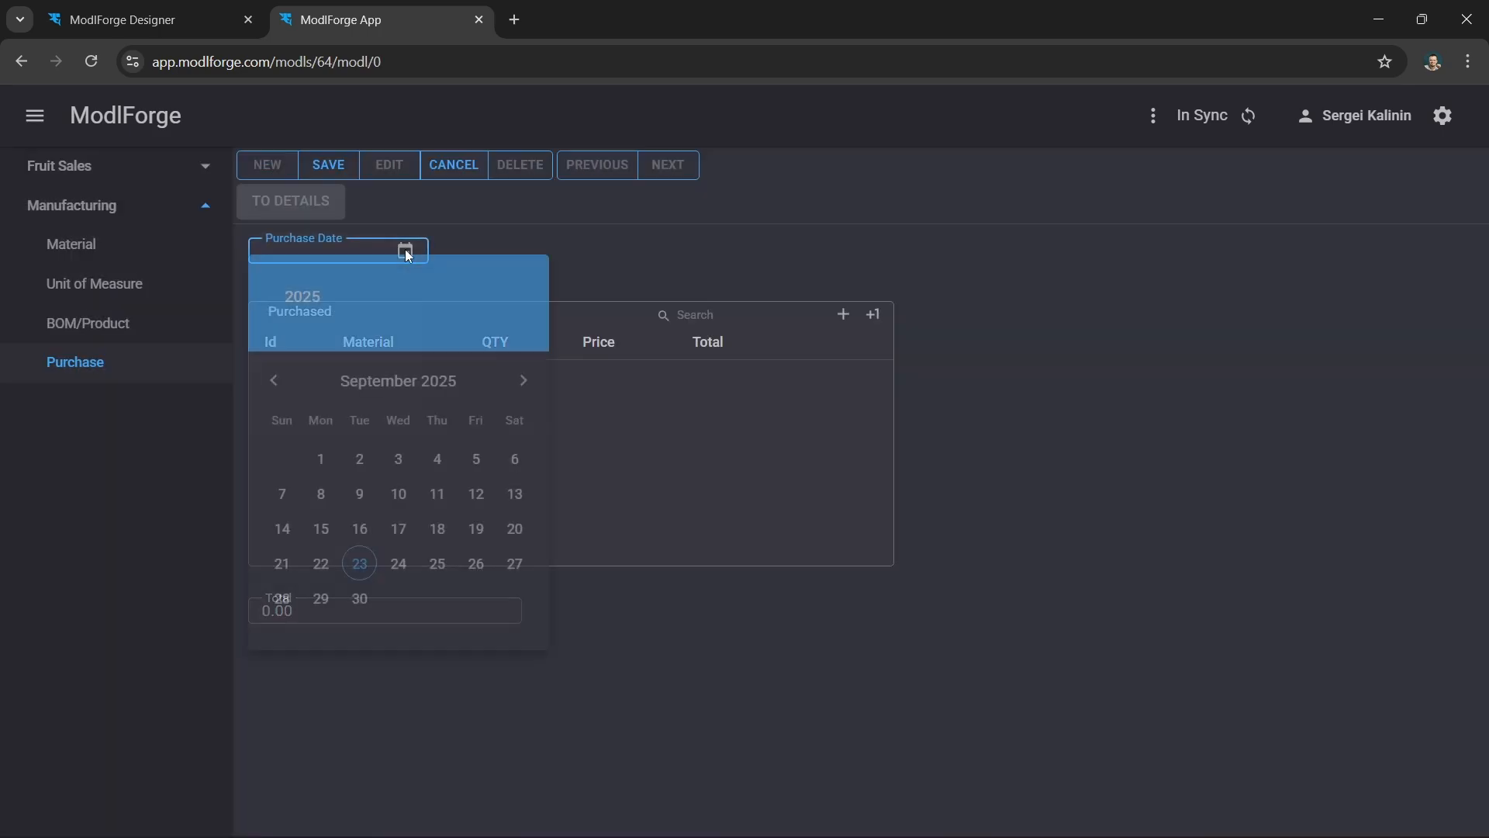
{"action": "left_click", "coordinate": [362, 567]}
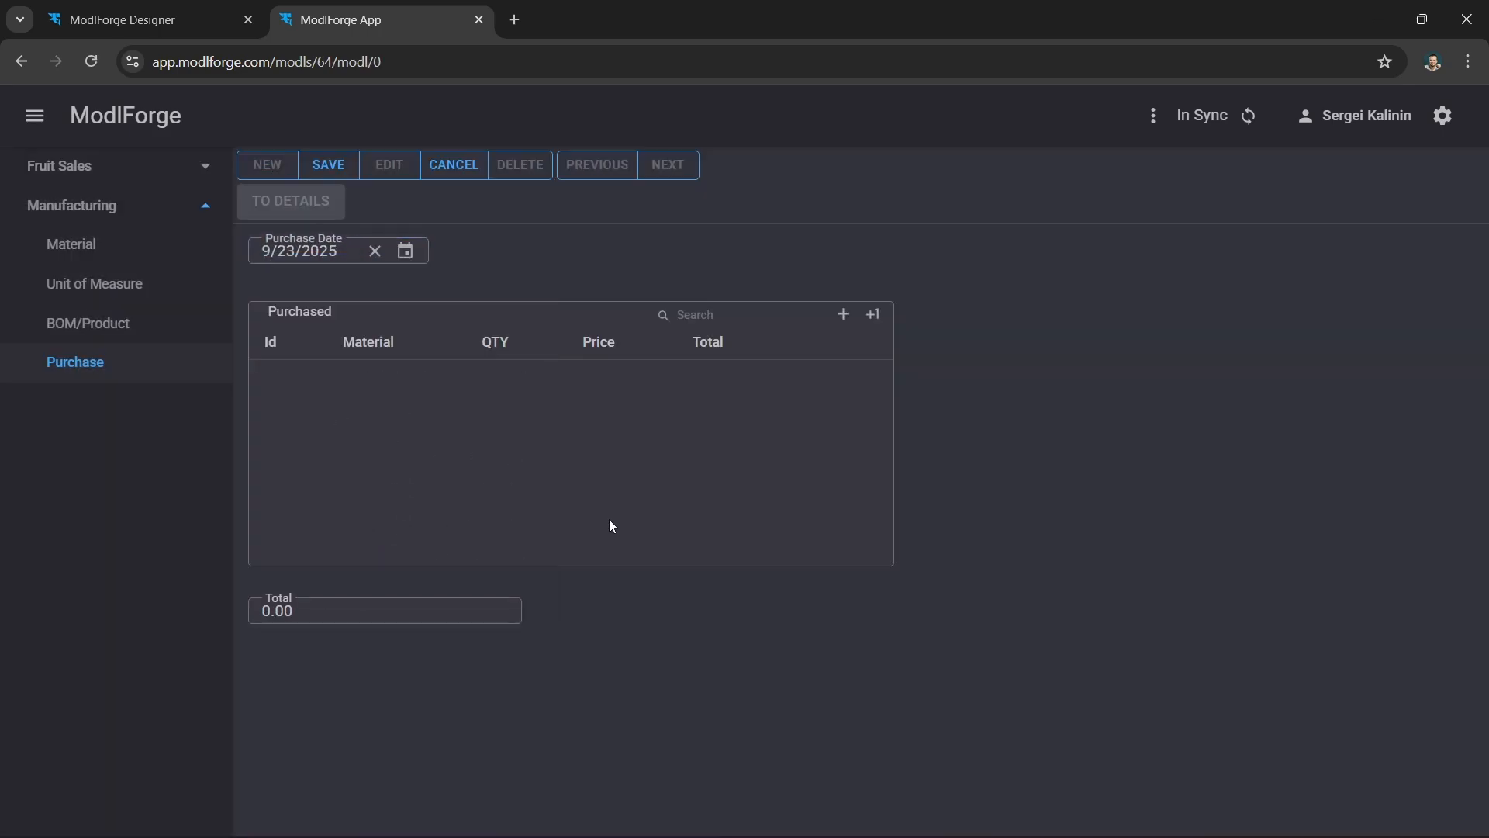
- Add a Purchased line for Aluminum Frame with QTY 10 and confirm the line
{"action": "left_click", "coordinate": [873, 314]}
{"action": "left_click", "coordinate": [389, 377]}
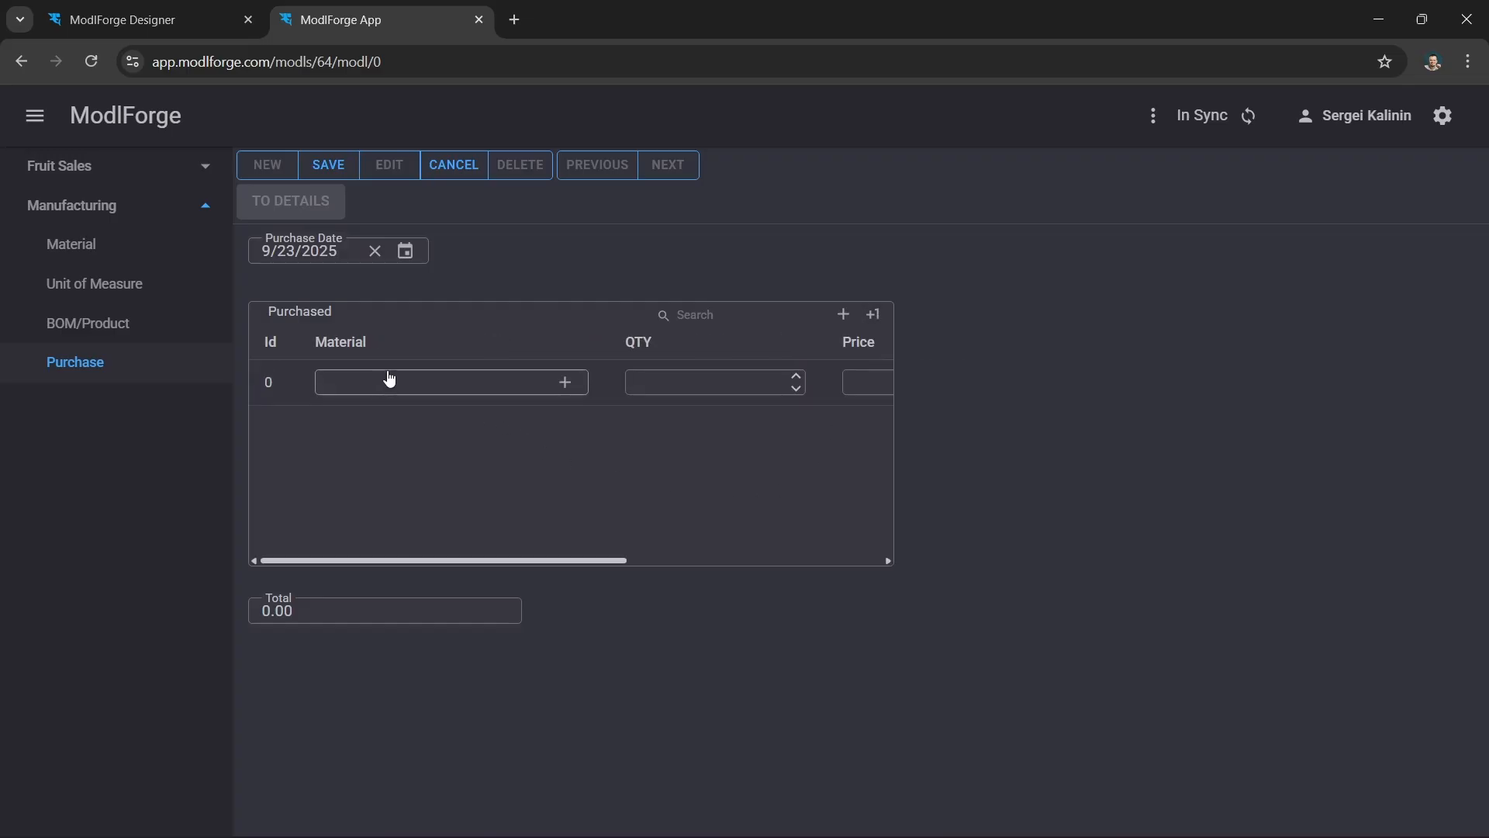
{"action": "left_click", "coordinate": [565, 382]}
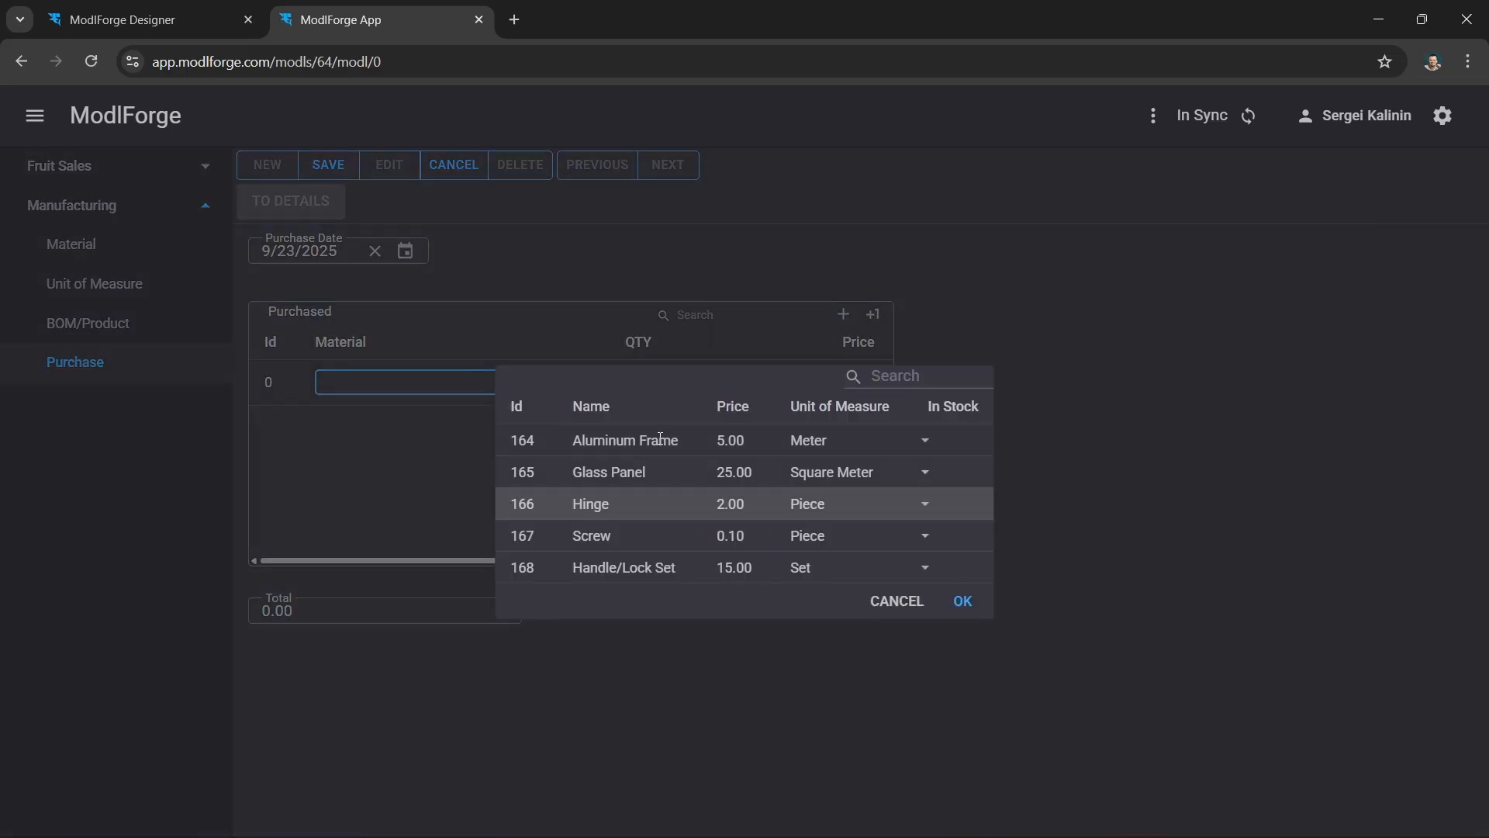
{"action": "double_click", "coordinate": [660, 440]}
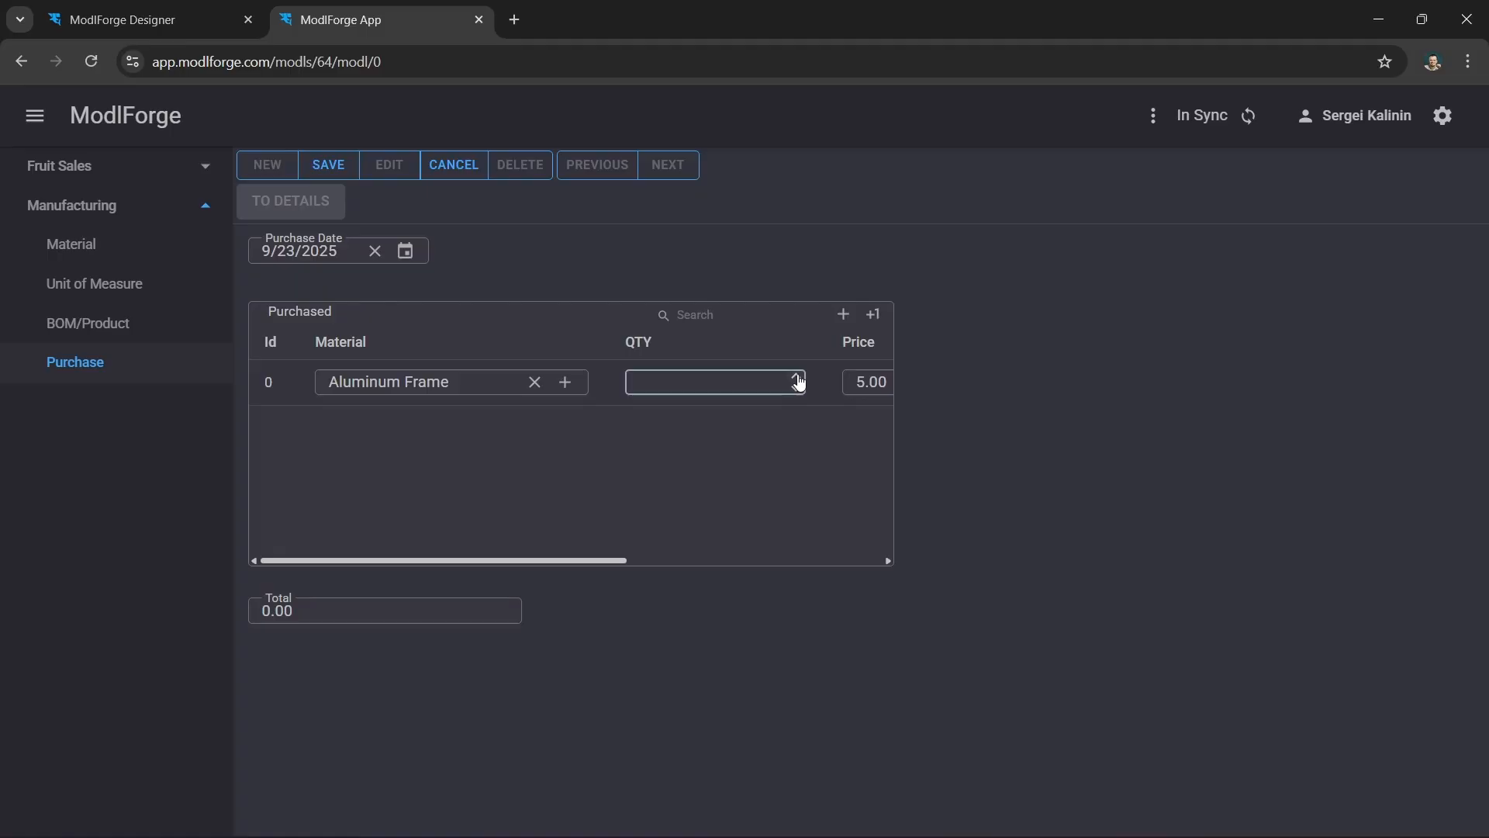
{"action": "left_click", "coordinate": [797, 378]}
{"action": "left_click", "coordinate": [797, 378]}
{"action": "left_click", "coordinate": [797, 378]}
{"action": "left_click", "coordinate": [798, 377]}
{"action": "left_click", "coordinate": [797, 378]}
{"action": "left_click", "coordinate": [798, 378]}
{"action": "left_click", "coordinate": [797, 378]}
{"action": "left_click", "coordinate": [798, 378]}
{"action": "left_click", "coordinate": [797, 378]}
{"action": "scroll", "coordinate": [735, 460], "scroll_direction": "right", "scroll_amount": 5}
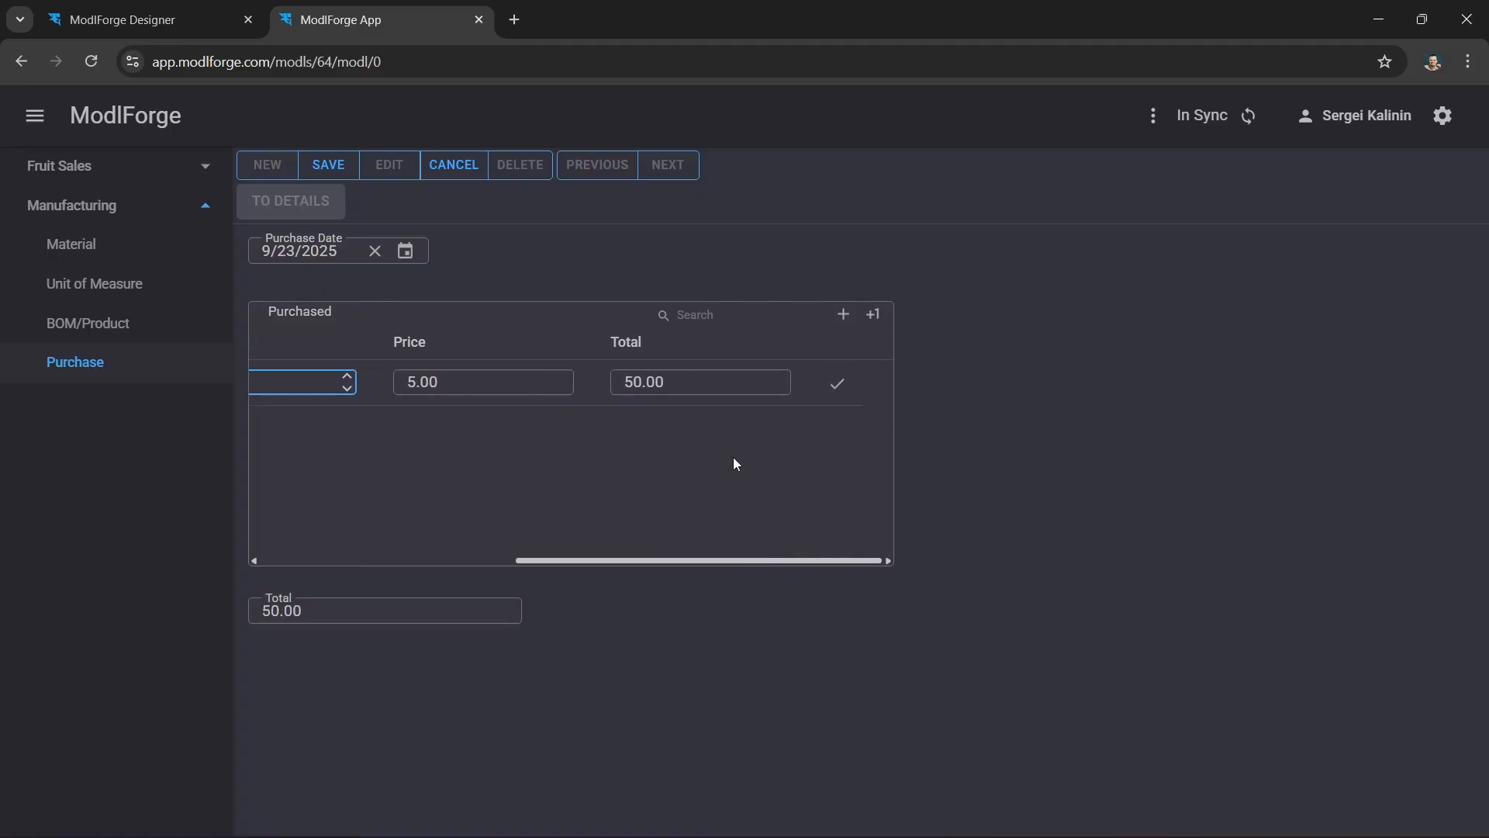
{"action": "left_click", "coordinate": [836, 384]}
- Add a Purchased line for Glass Panel with QTY 10
{"action": "left_click", "coordinate": [844, 314]}
{"action": "left_click", "coordinate": [563, 416]}
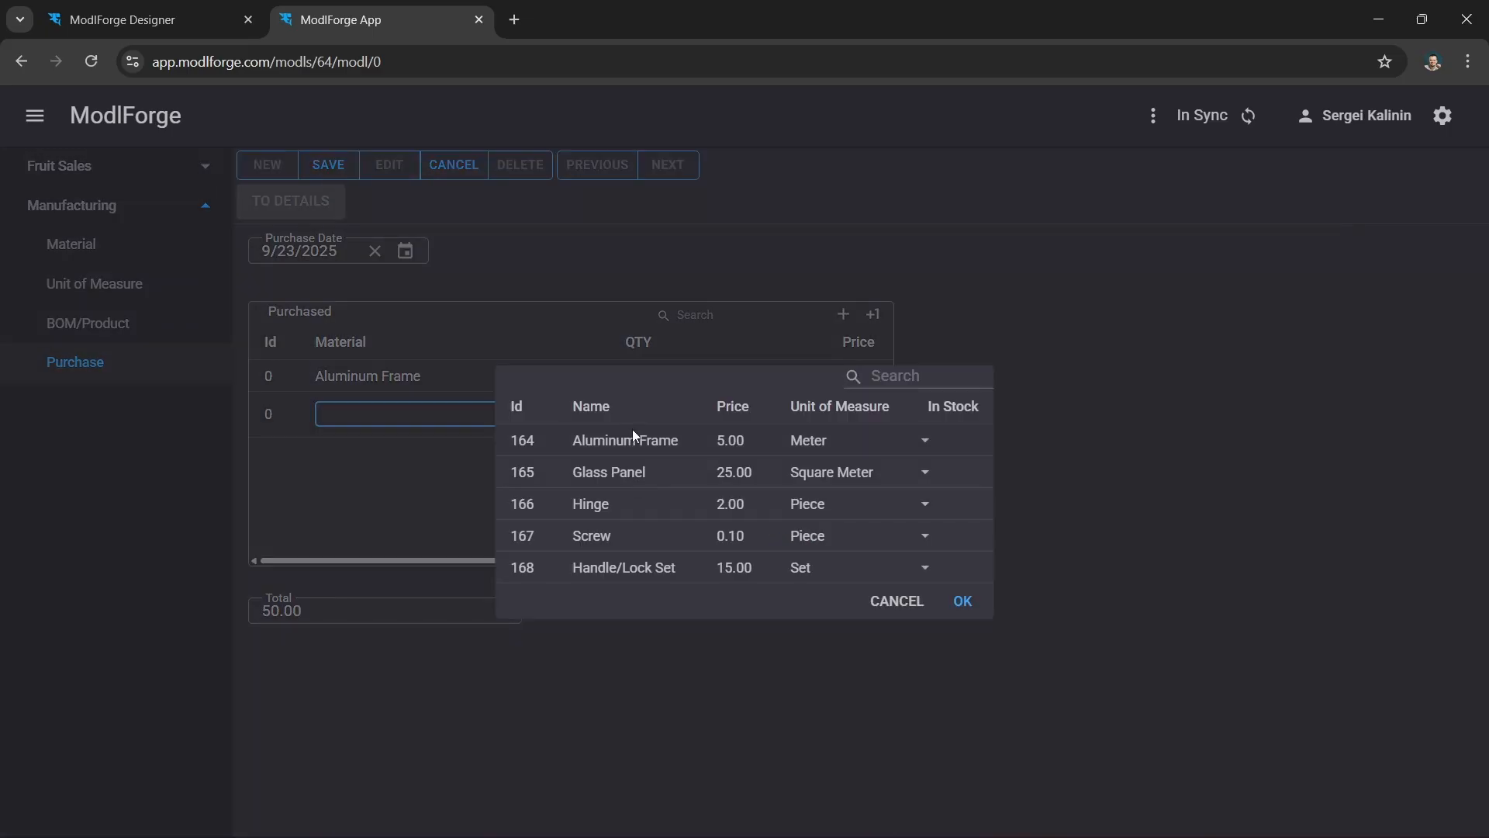
{"action": "double_click", "coordinate": [647, 470]}
{"action": "left_click", "coordinate": [692, 417]}
{"action": "type", "text": "10"}
- Add a Purchased line for Hinge with QTY 10
{"action": "left_click", "coordinate": [872, 314]}
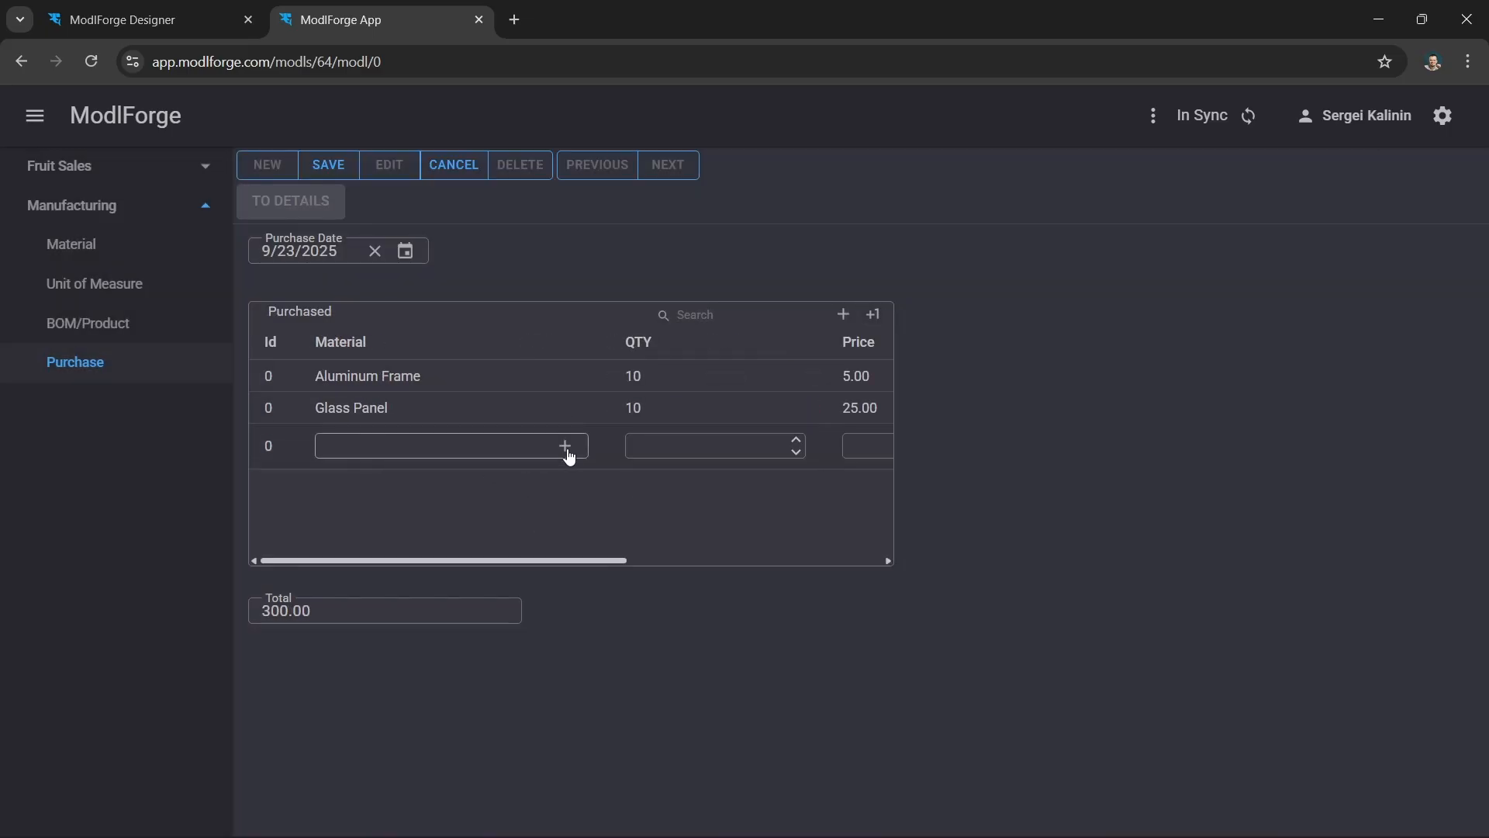
{"action": "left_click", "coordinate": [565, 445]}
{"action": "double_click", "coordinate": [647, 497]}
{"action": "left_click", "coordinate": [665, 450]}
{"action": "type", "text": "10"}
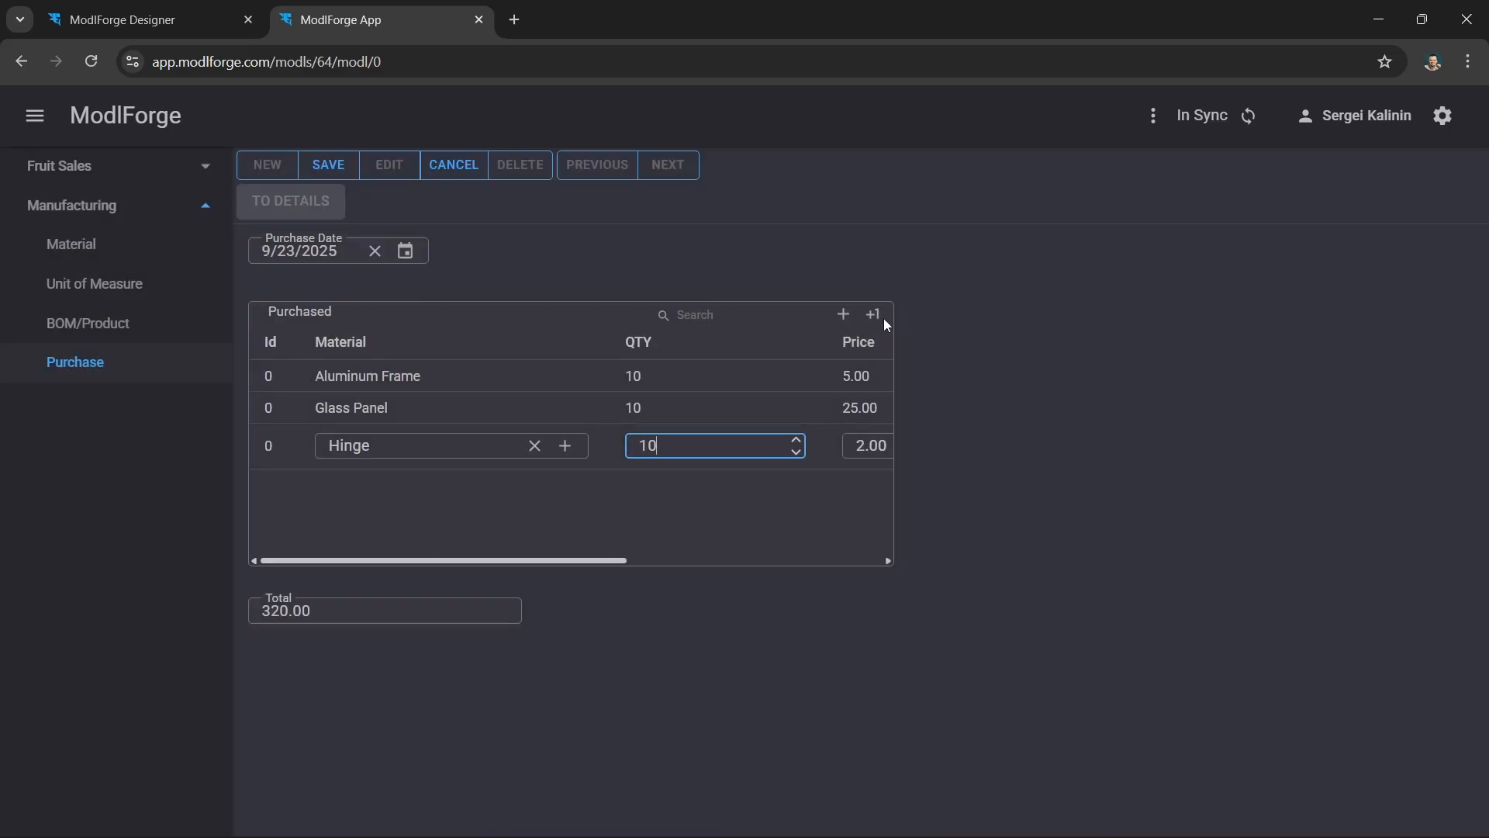
- Add a Purchased line for Screw with QTY 10
{"action": "left_click", "coordinate": [873, 314]}
{"action": "left_click", "coordinate": [565, 477]}
{"action": "double_click", "coordinate": [648, 532]}
{"action": "left_click", "coordinate": [661, 475]}
{"action": "type", "text": "10"}
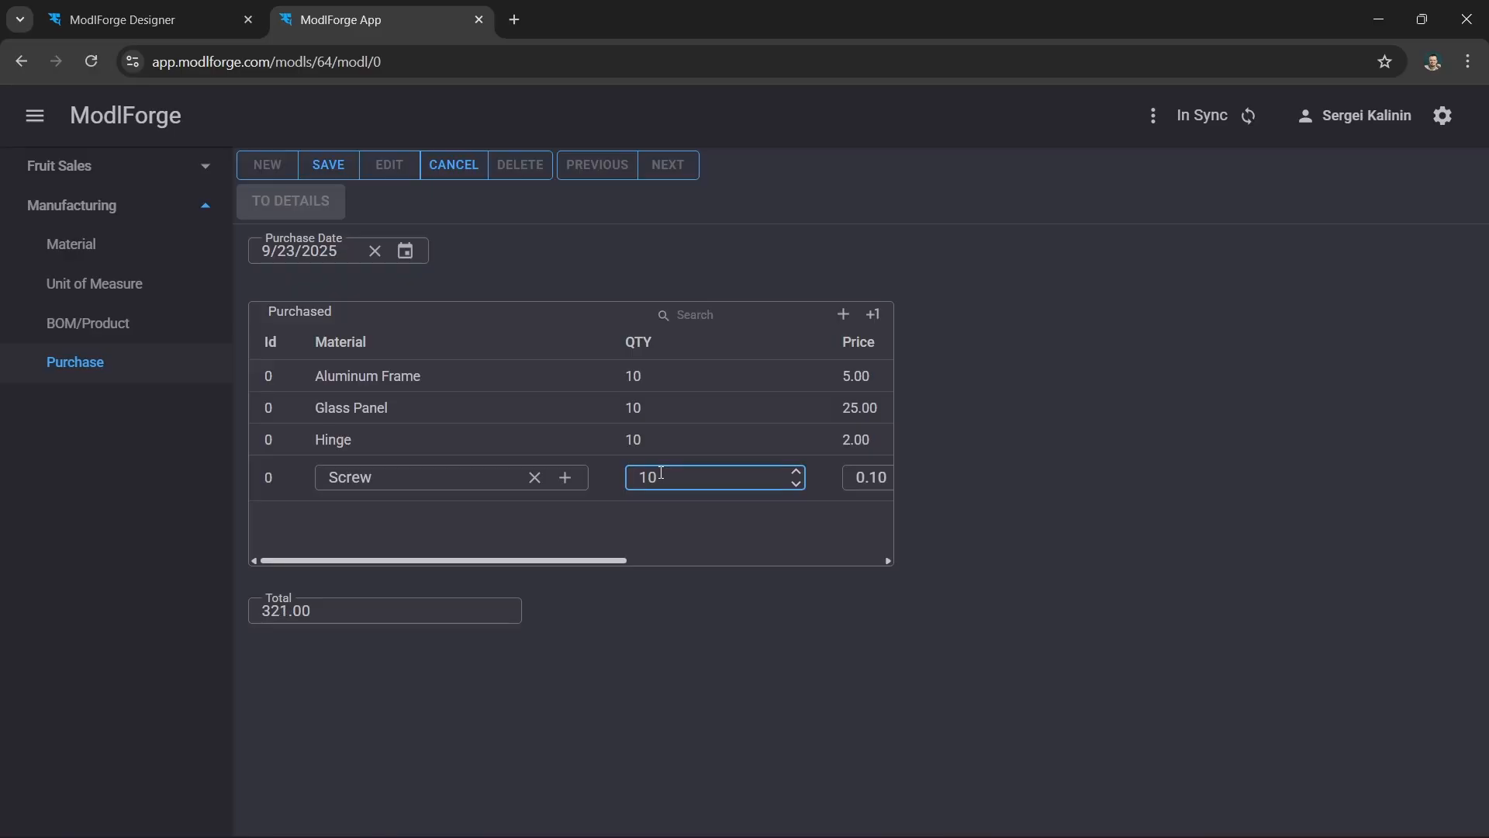
- Add a Purchased line for Handle/Lock Set with QTY 10 and confirm the line
{"action": "left_click", "coordinate": [875, 315]}
{"action": "left_click", "coordinate": [353, 504]}
{"action": "left_click", "coordinate": [565, 509]}
{"action": "double_click", "coordinate": [648, 563]}
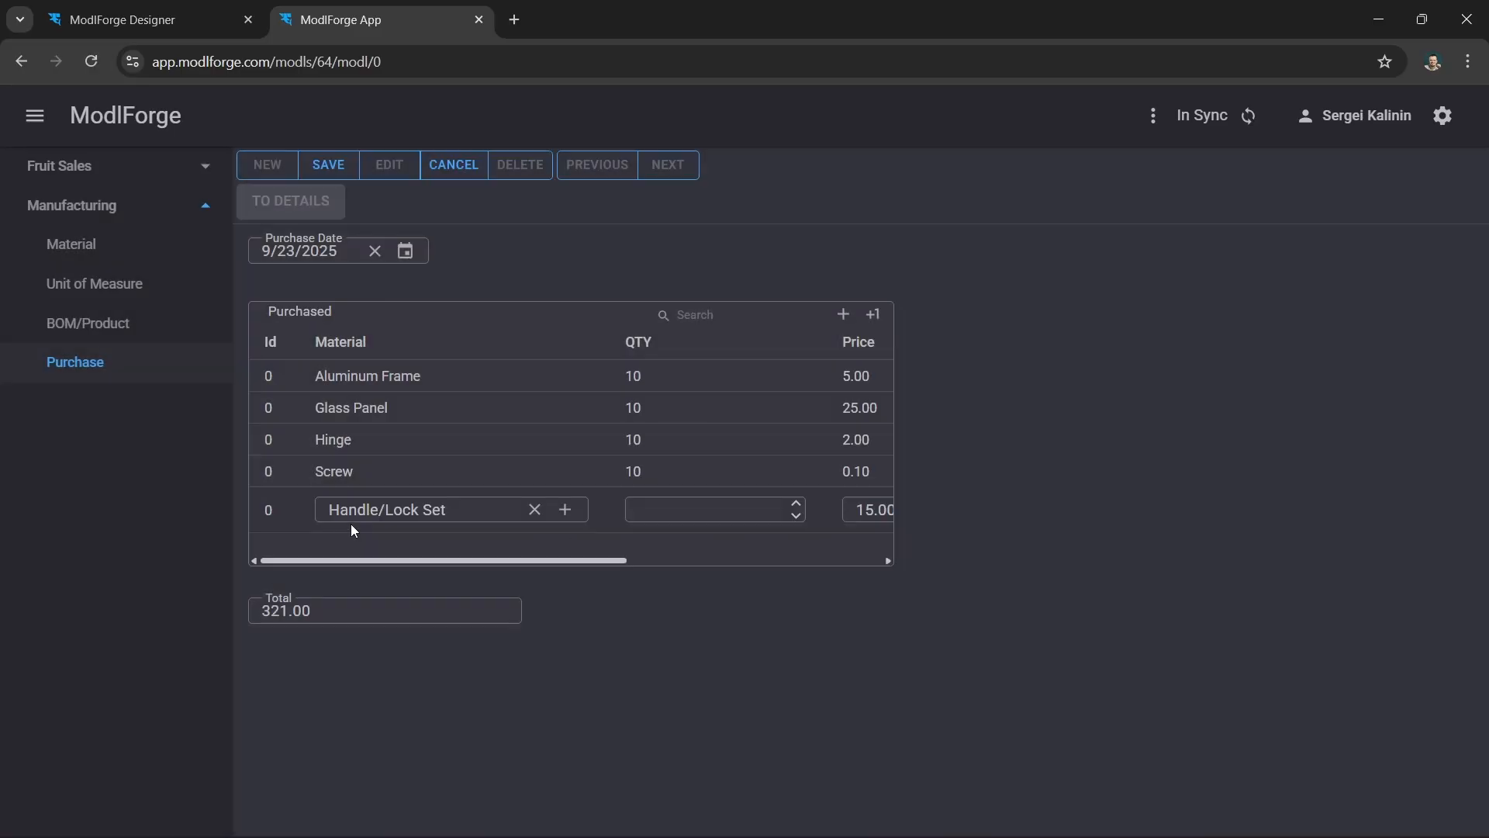
{"action": "left_click", "coordinate": [659, 510]}
{"action": "type", "text": "10"}
{"action": "left_click", "coordinate": [712, 706]}
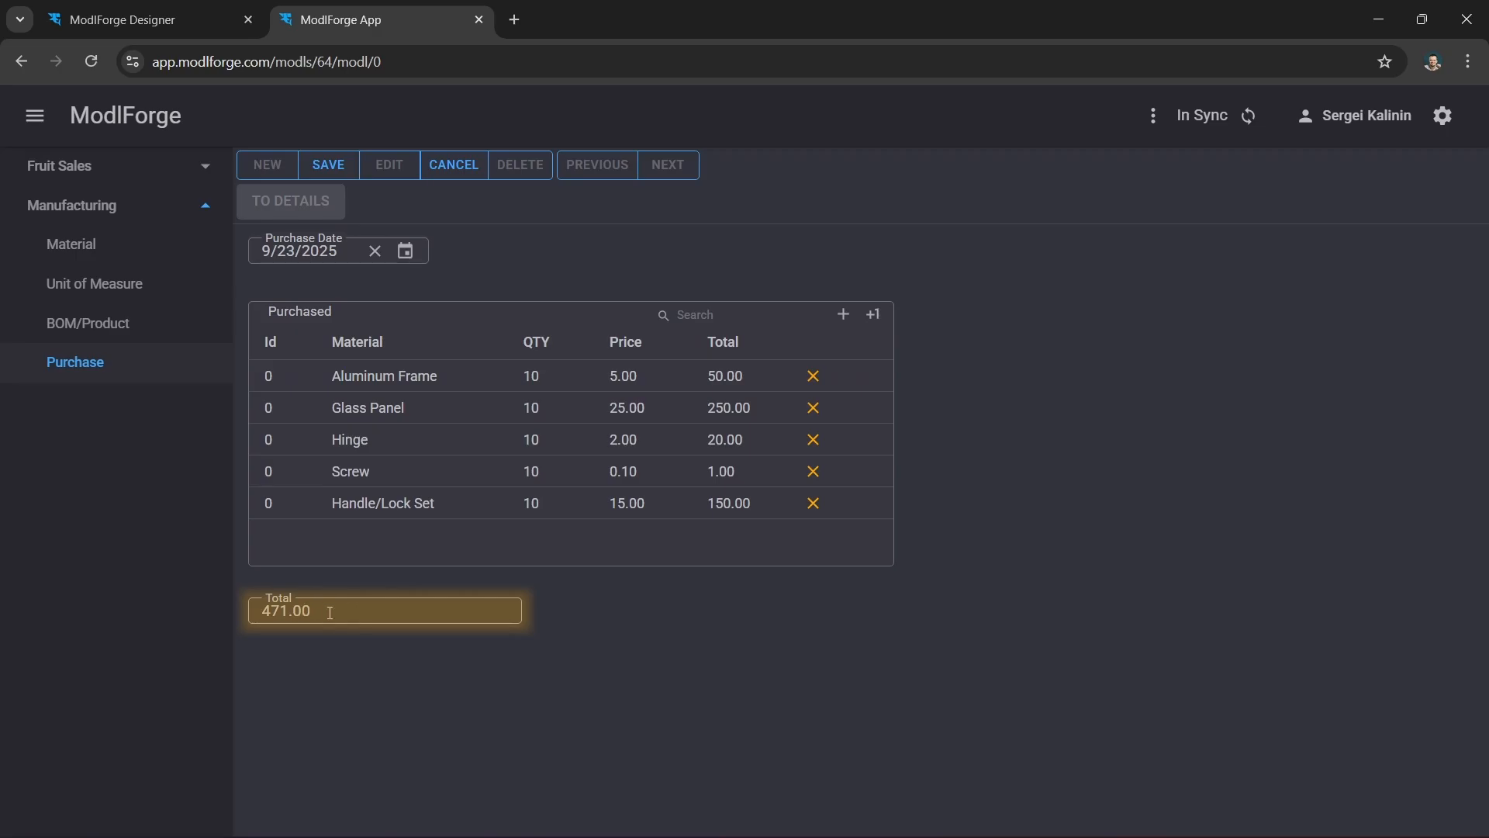
- Check the purchase's total and save the purchase
{"action": "left_click_drag", "start_coordinate": [262, 613], "coordinate": [362, 616]}
{"action": "left_click", "coordinate": [582, 669]}
{"action": "left_click", "coordinate": [328, 164]}
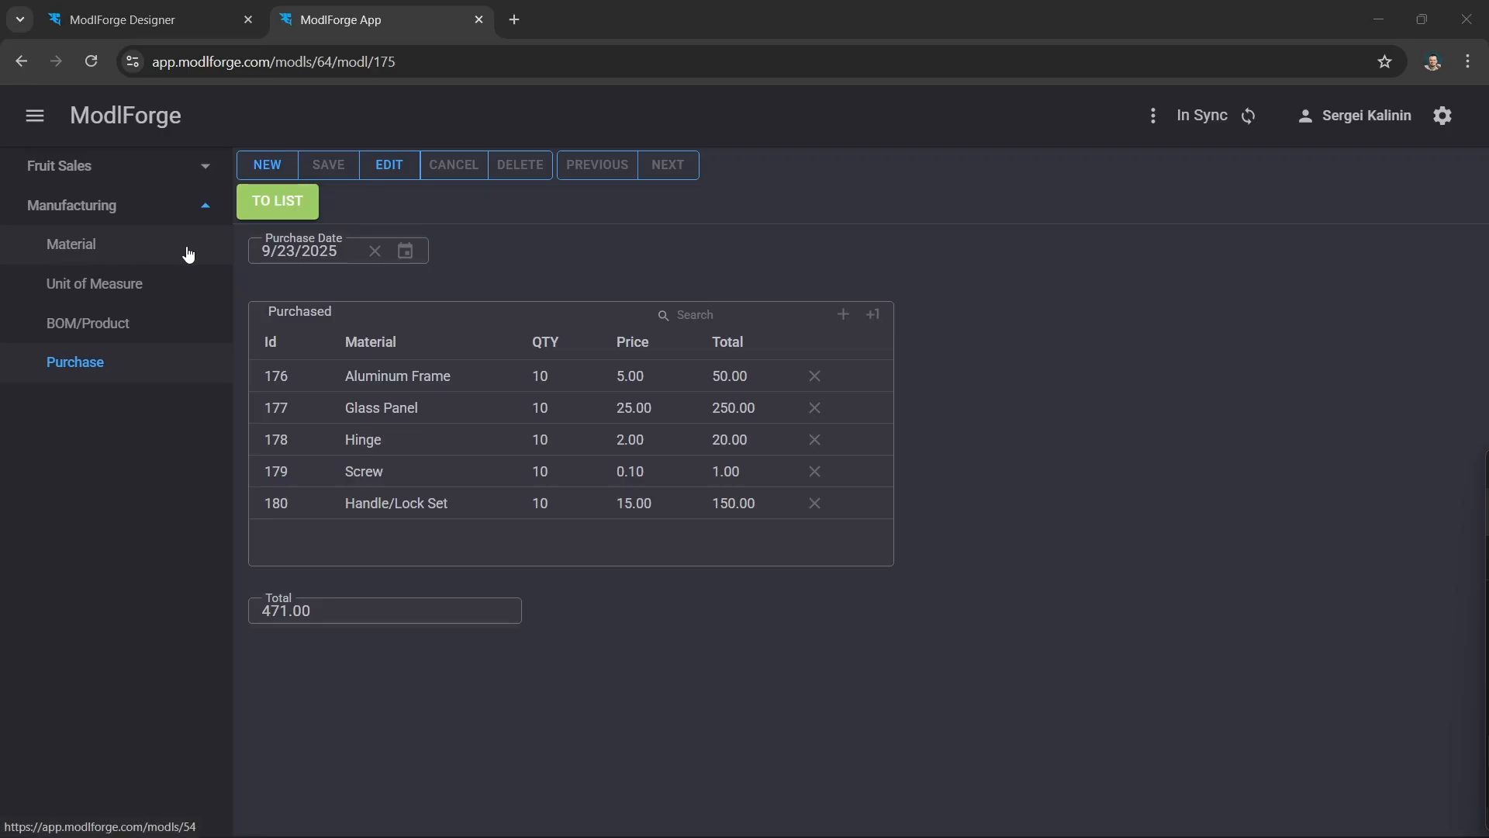
- Open the Screw material's details and clear the In Stock filter to view the stock of all materials
{"action": "left_click", "coordinate": [186, 249]}
{"action": "left_click", "coordinate": [187, 253]}
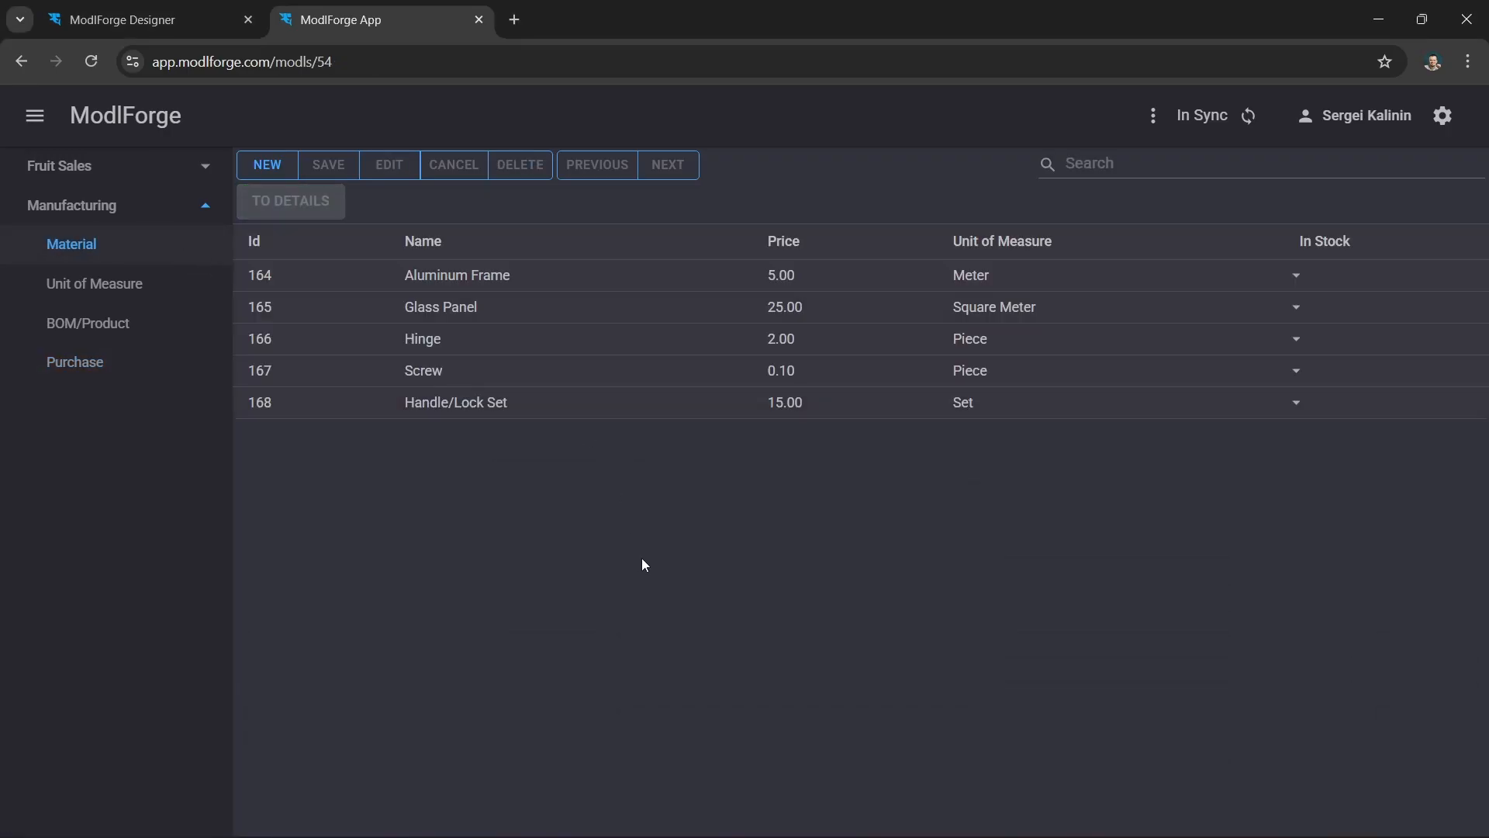
{"action": "left_click", "coordinate": [453, 370]}
{"action": "left_click", "coordinate": [307, 202]}
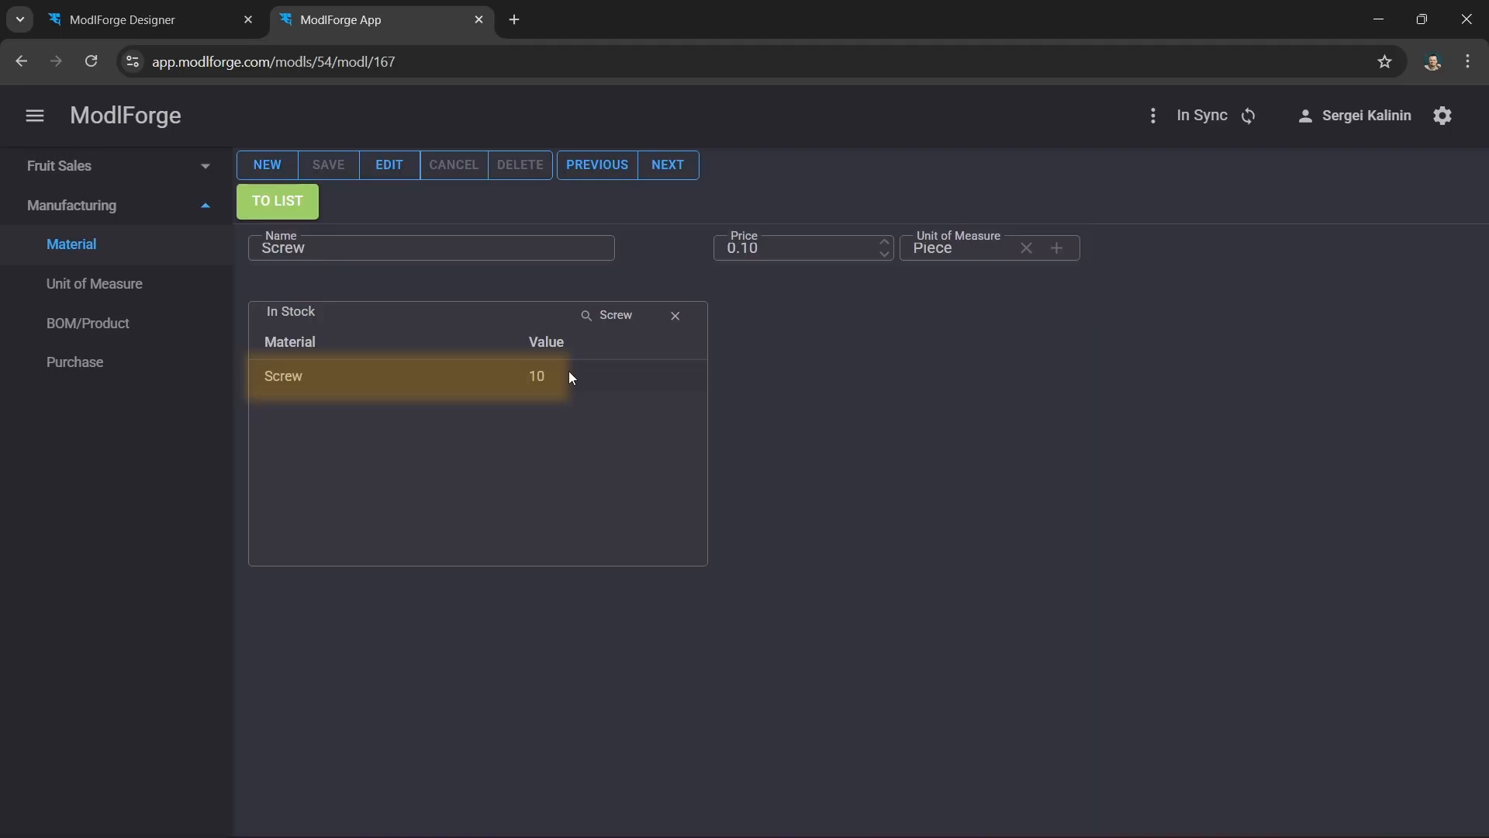
{"action": "left_click", "coordinate": [675, 317]}
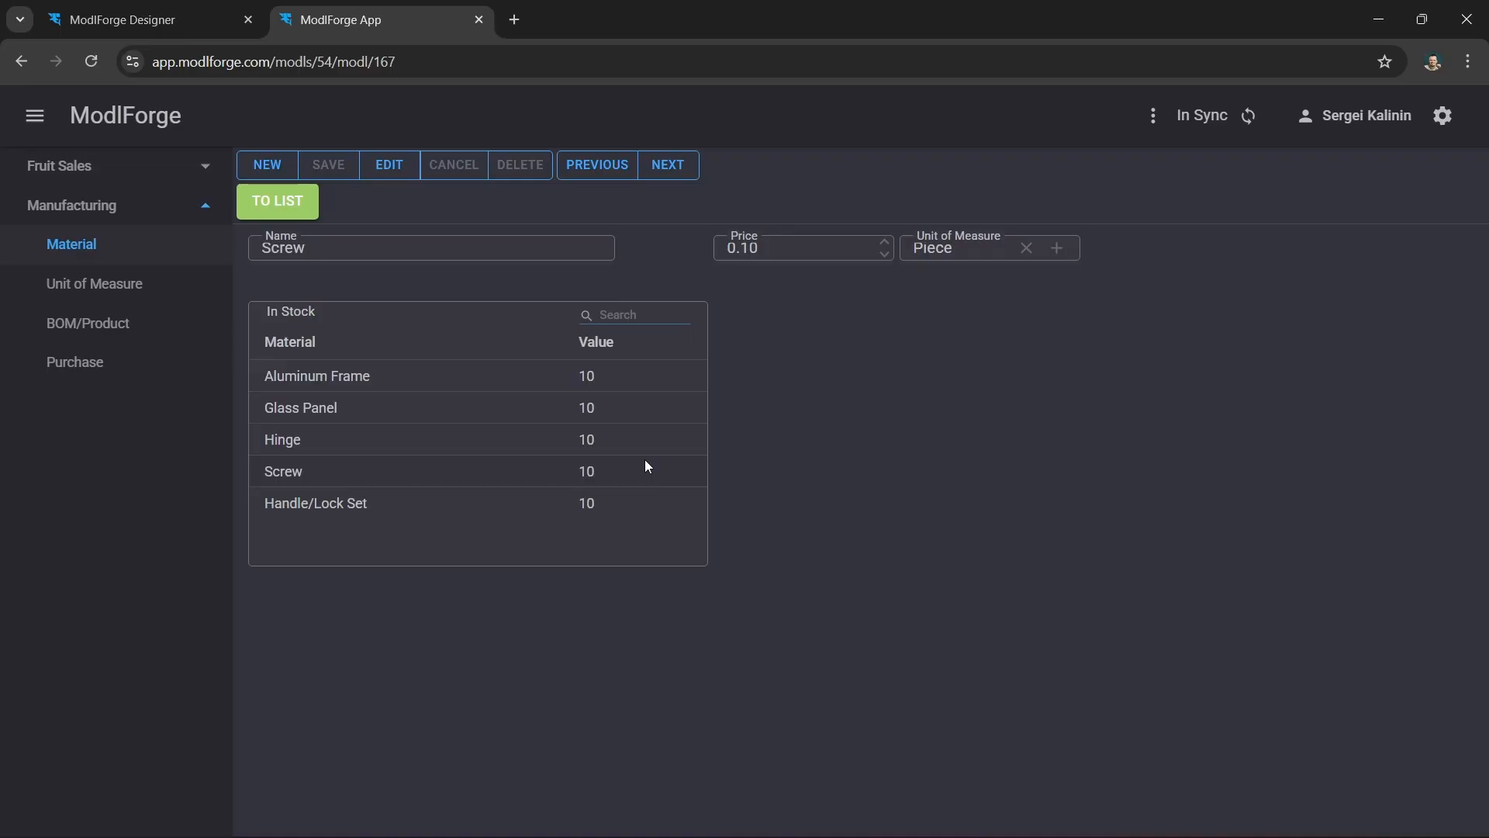
- Open the 9/23/2025 purchase, view the In Stock value of Screw from its purchase line, and close the details
{"action": "left_click", "coordinate": [92, 363]}
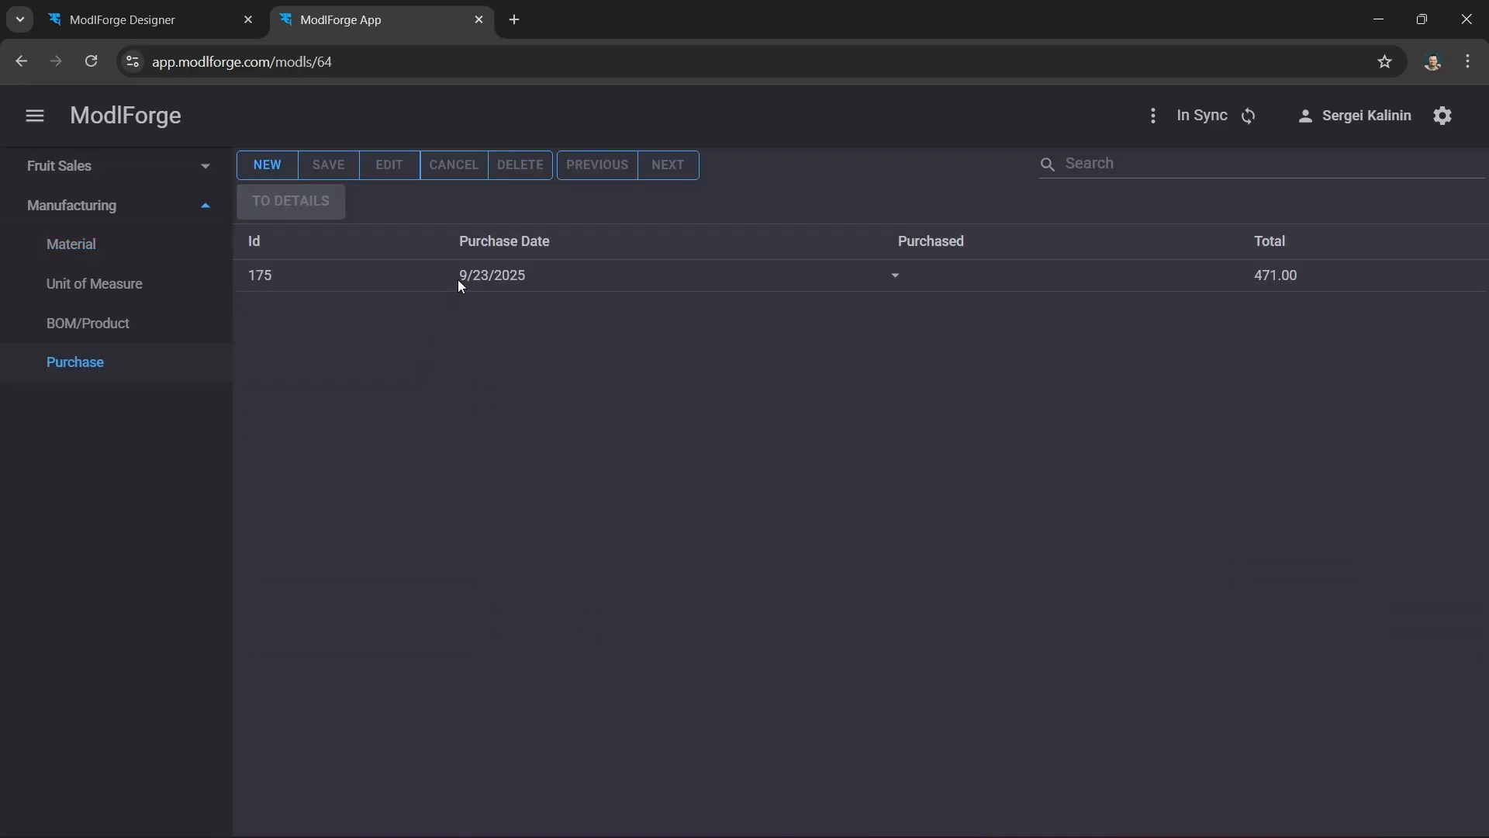
{"action": "left_click", "coordinate": [459, 285]}
{"action": "left_click", "coordinate": [302, 211]}
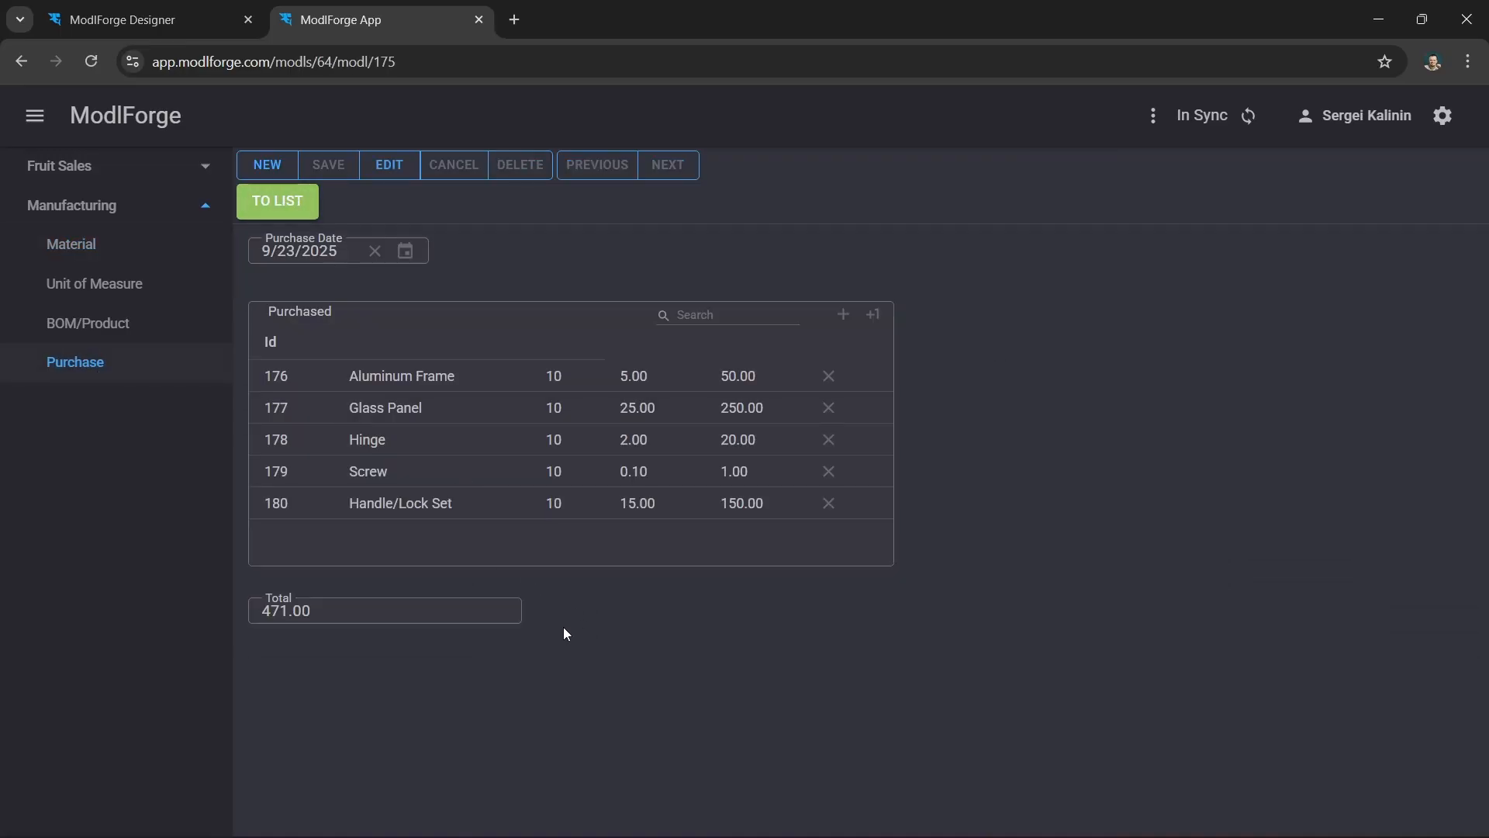
{"action": "left_click", "coordinate": [390, 471]}
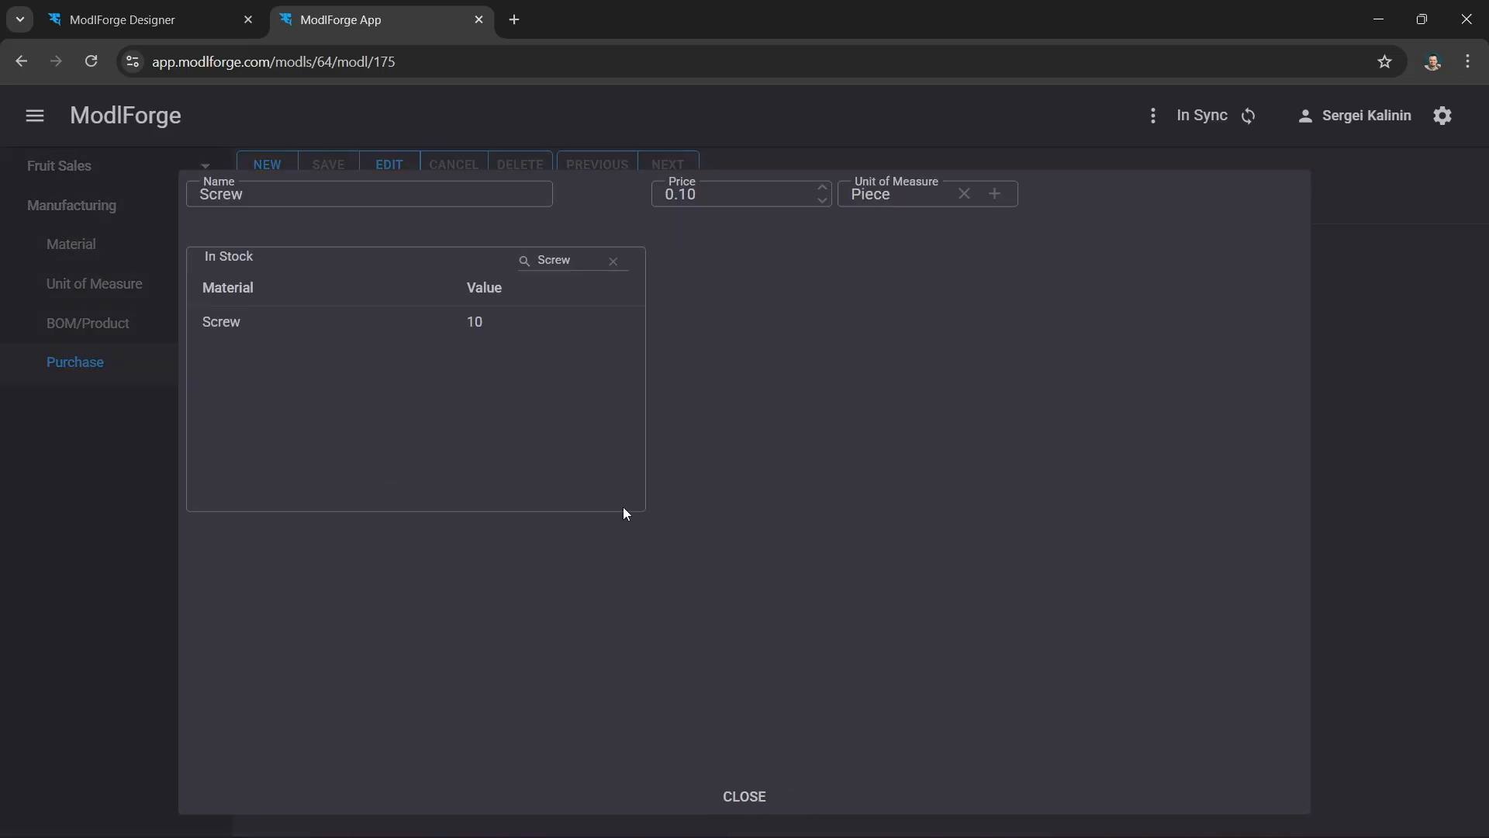
{"action": "left_click", "coordinate": [450, 332]}
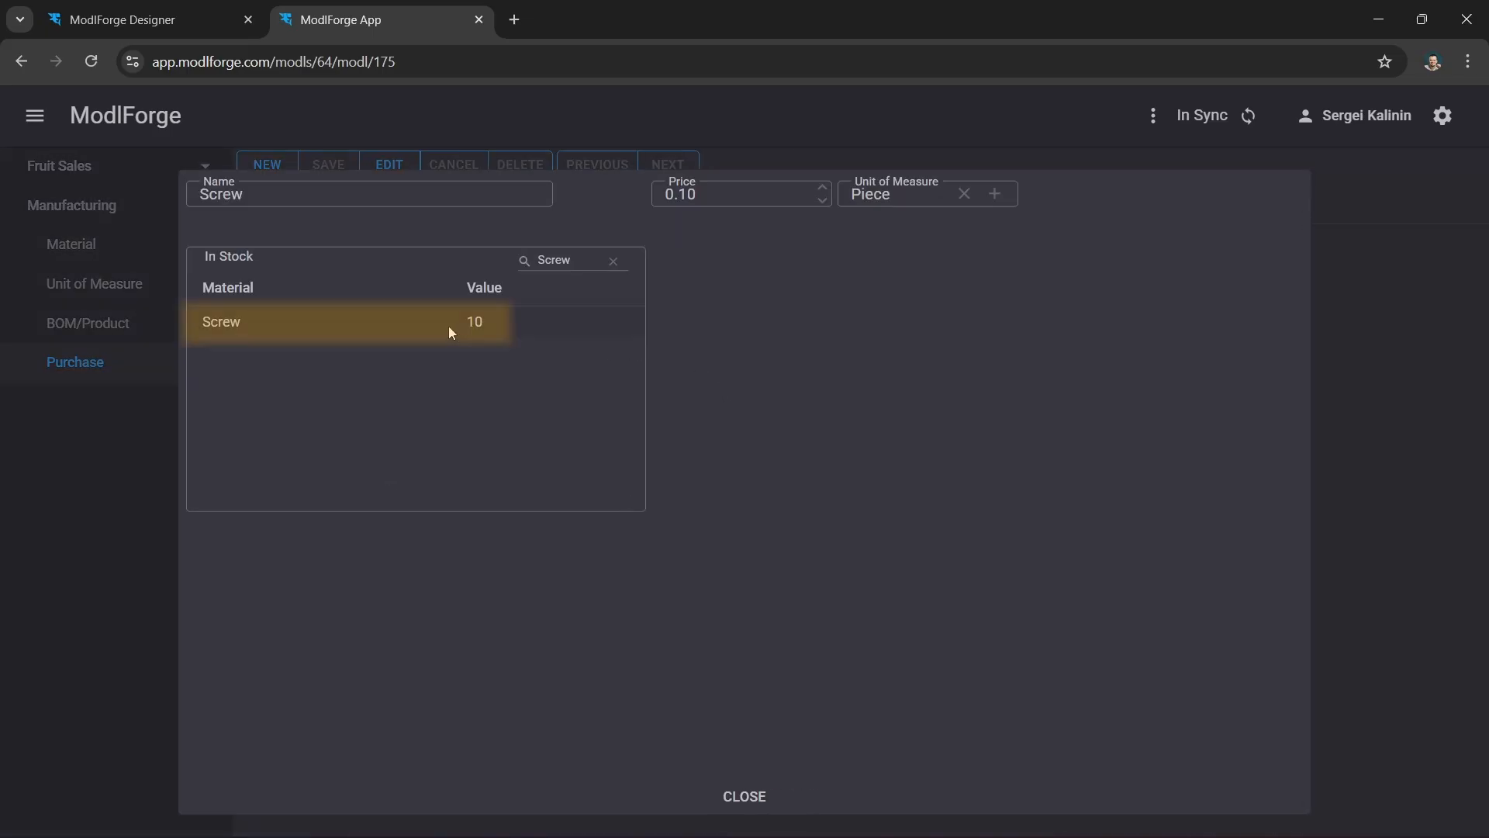
{"action": "left_click", "coordinate": [749, 798]}
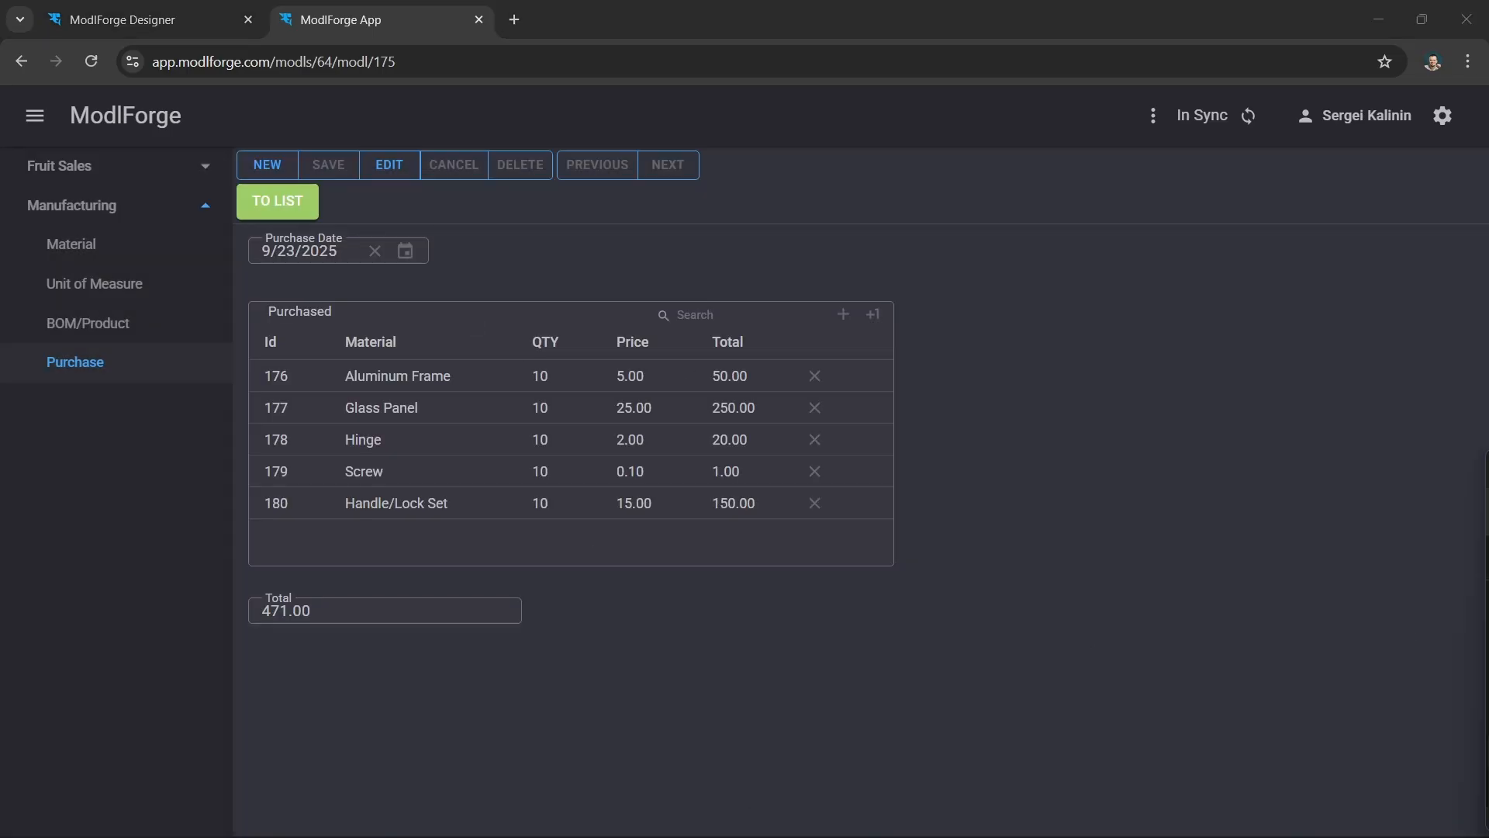
- Switch to ModlForge Designer and add a blueprint named Assembly to the Manufacturing group
{"action": "left_click", "coordinate": [112, 26]}
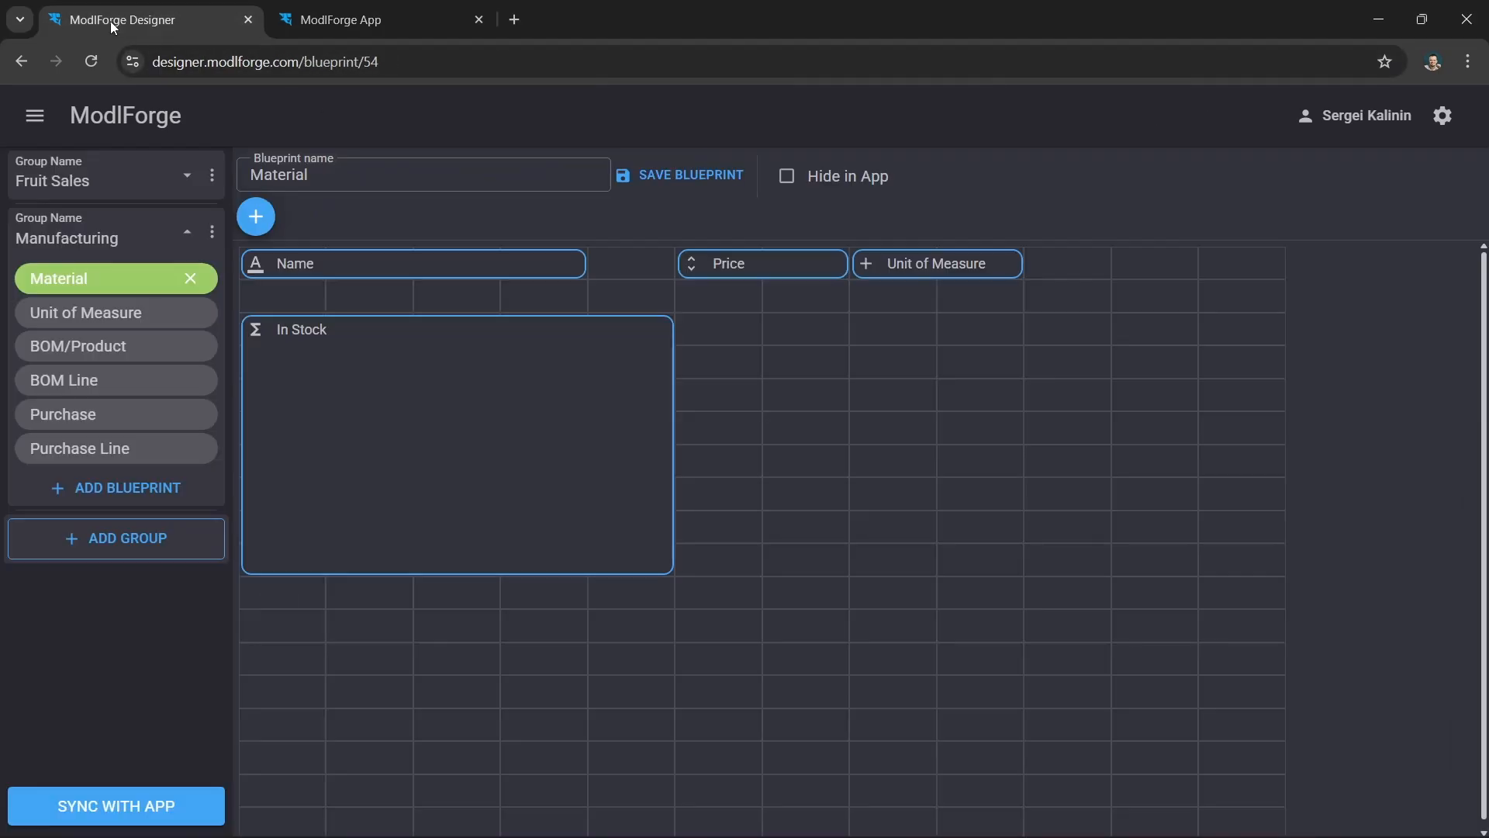
{"action": "left_click", "coordinate": [170, 489]}
{"action": "type", "text": "Assembly"}
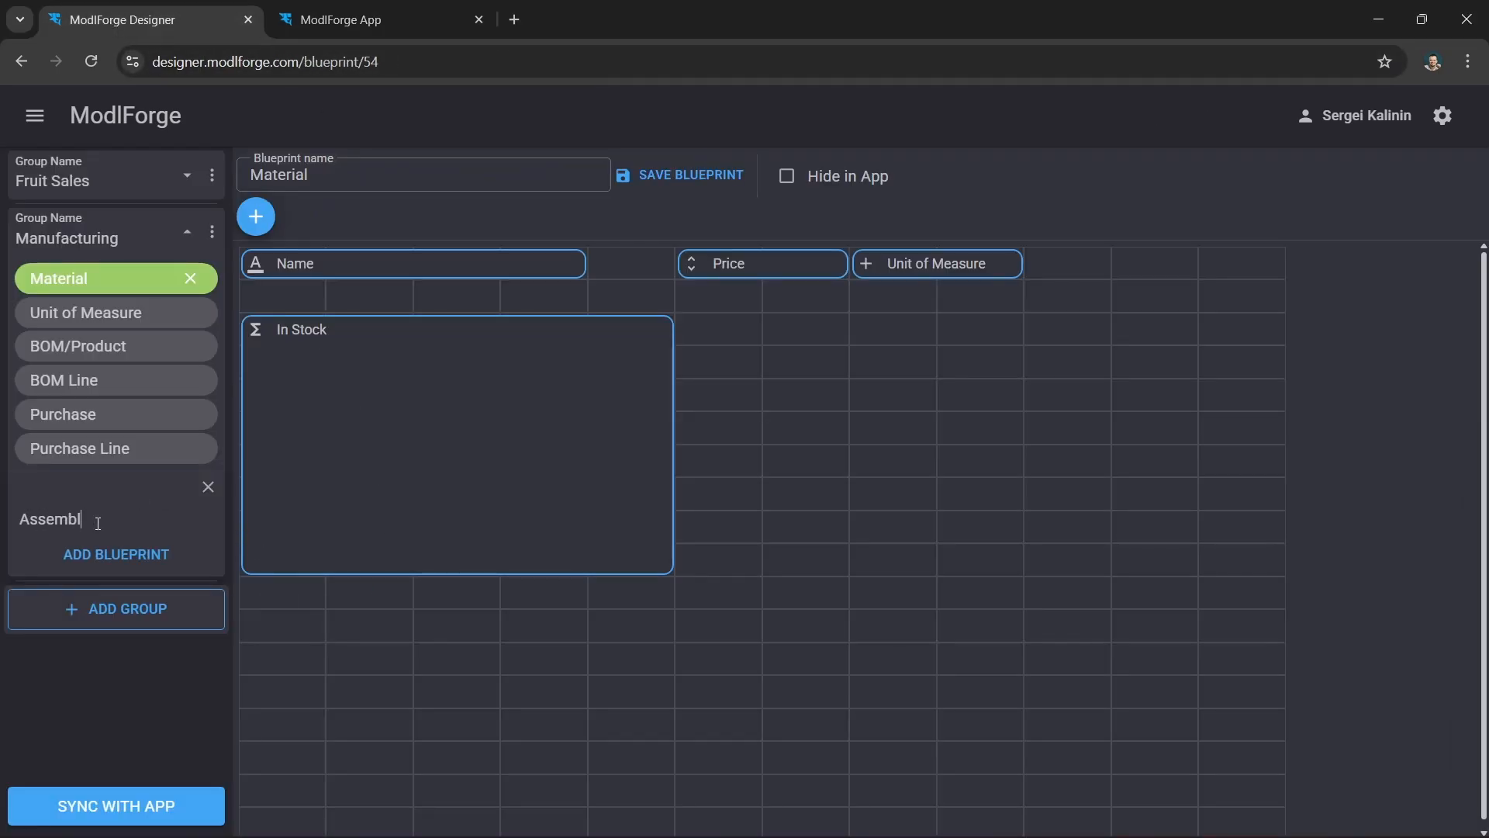
{"action": "key", "text": "Return"}
- Add a blueprint named Assembly Line to the Manufacturing group
{"action": "left_click", "coordinate": [98, 523]}
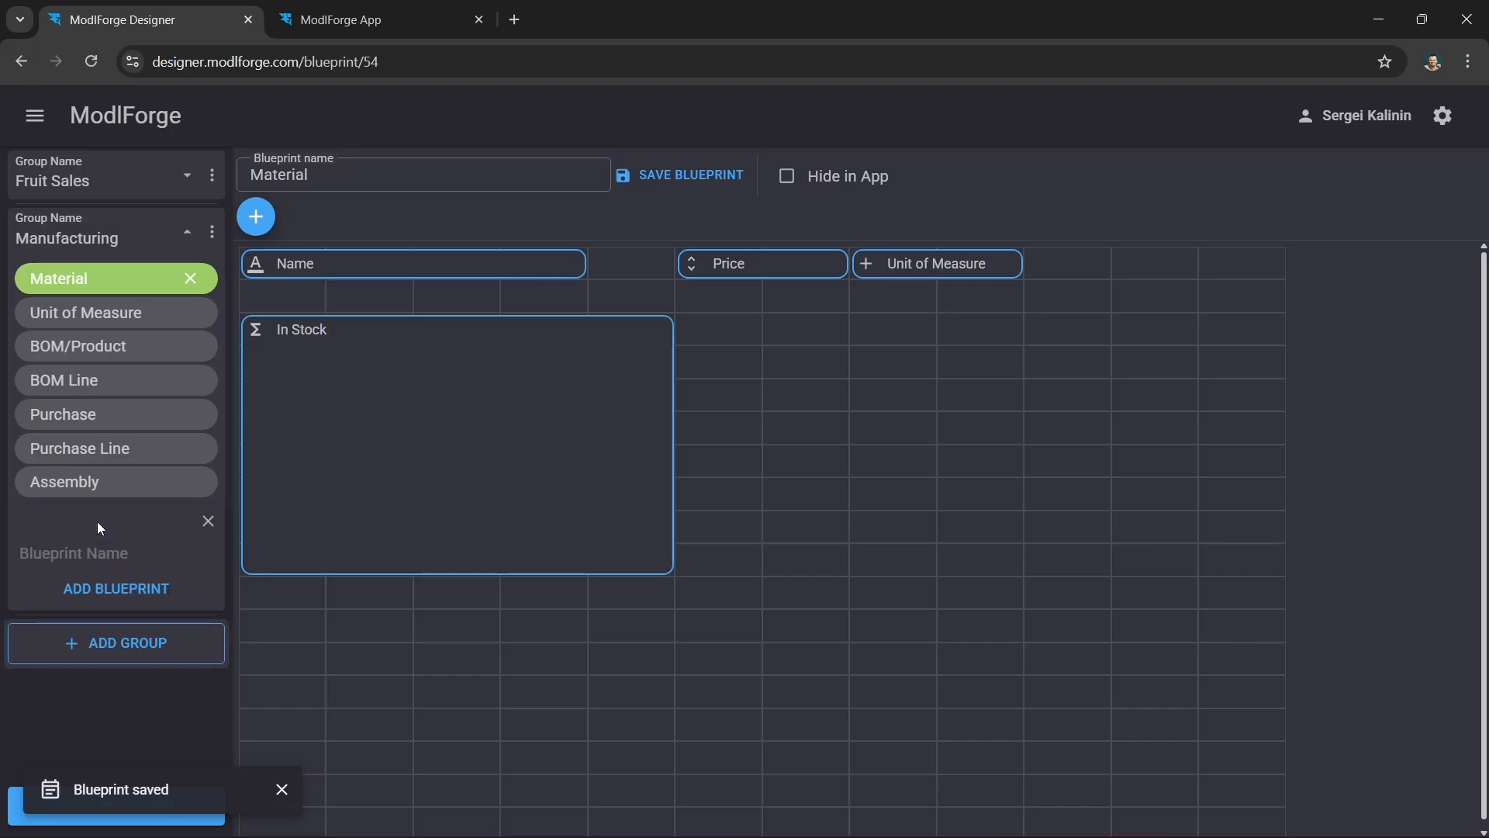
{"action": "type", "text": "Assembly"}
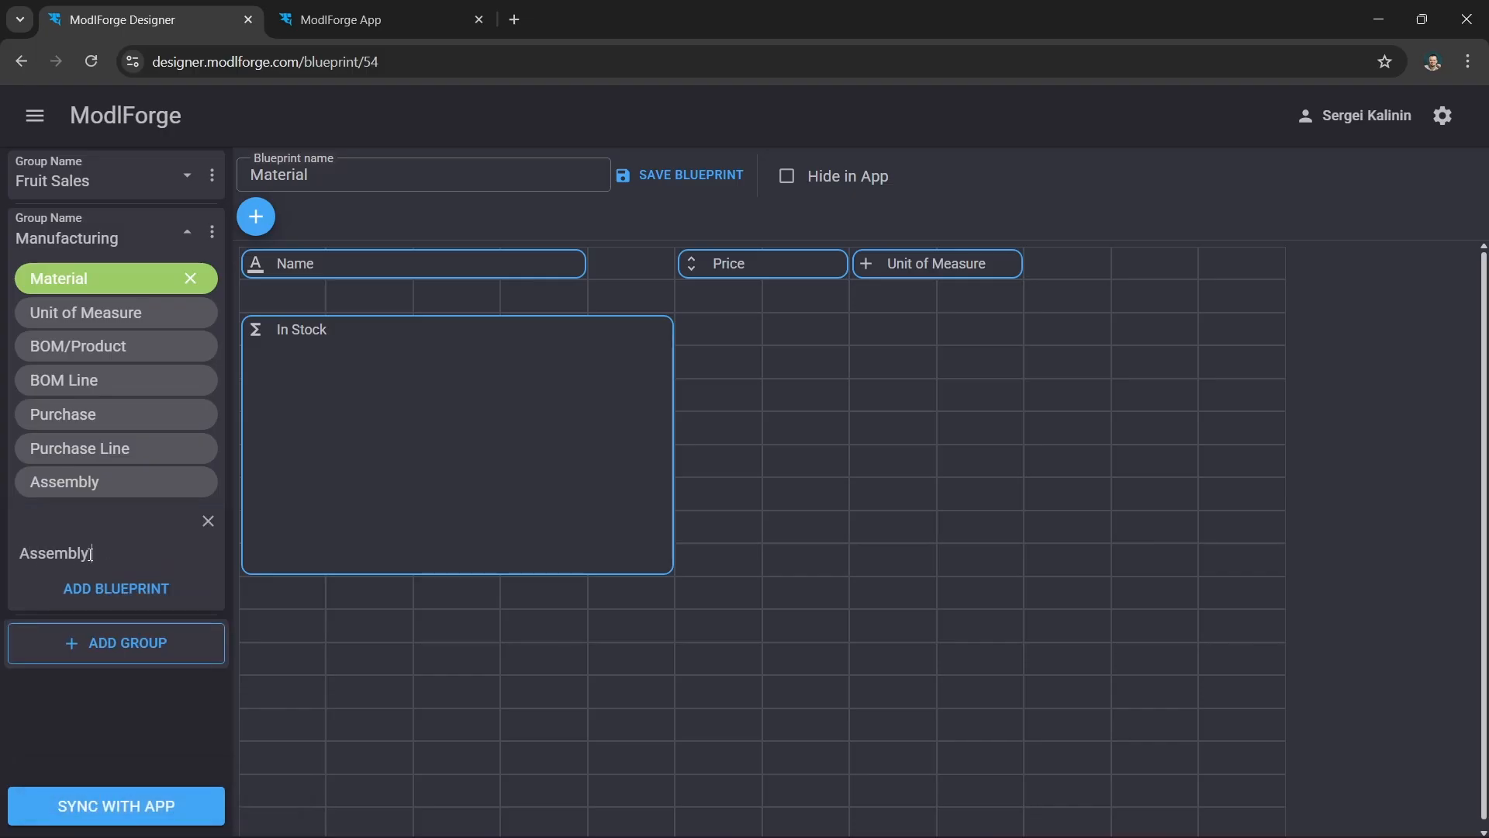
{"action": "type", "text": " Line"}
{"action": "key", "text": "Return"}
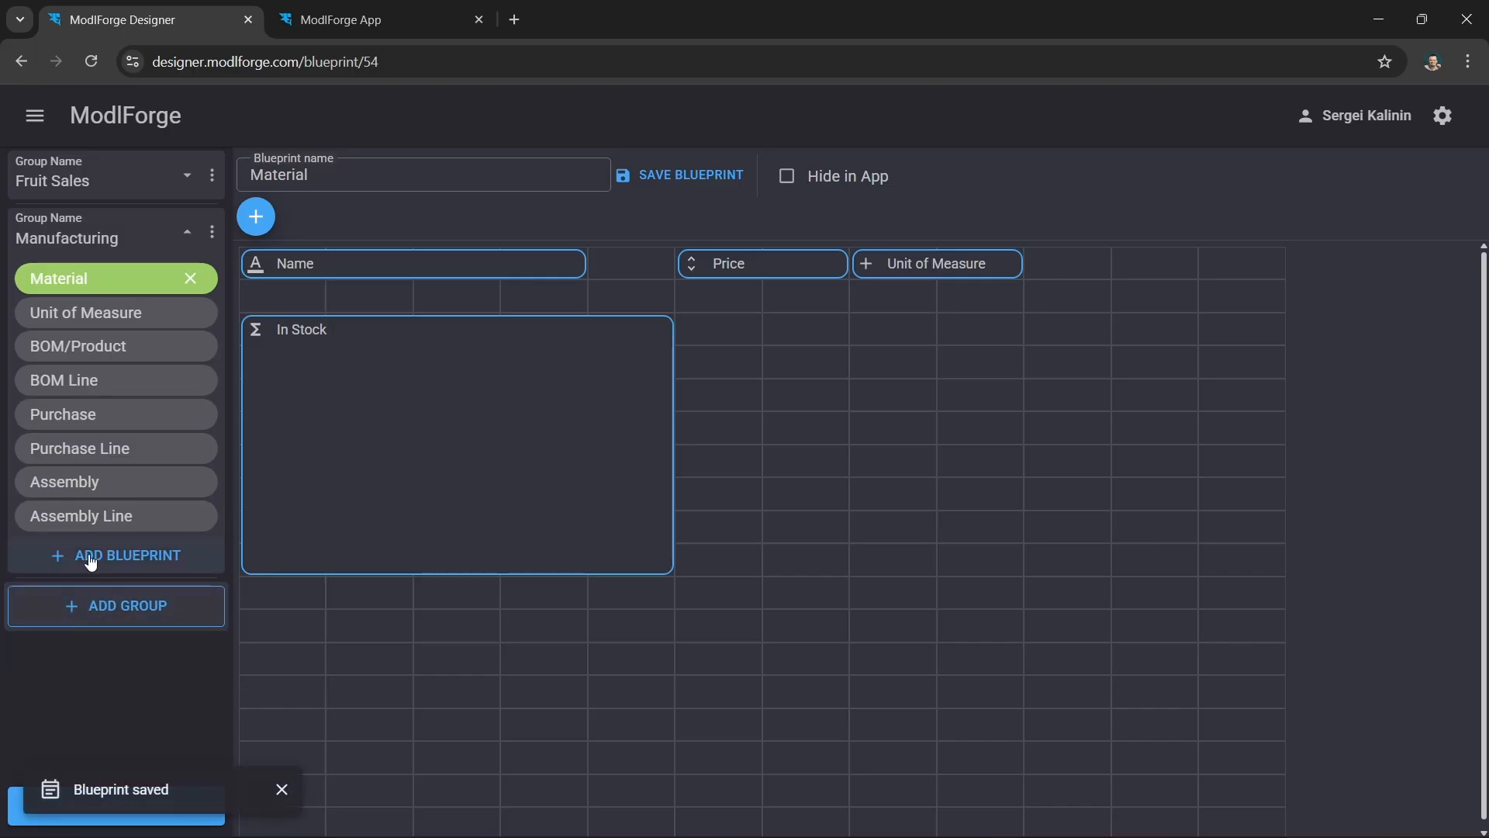
- Add a Modl control captioned Product, three columns wide, to the Assembly Line blueprint
{"action": "left_click", "coordinate": [117, 525]}
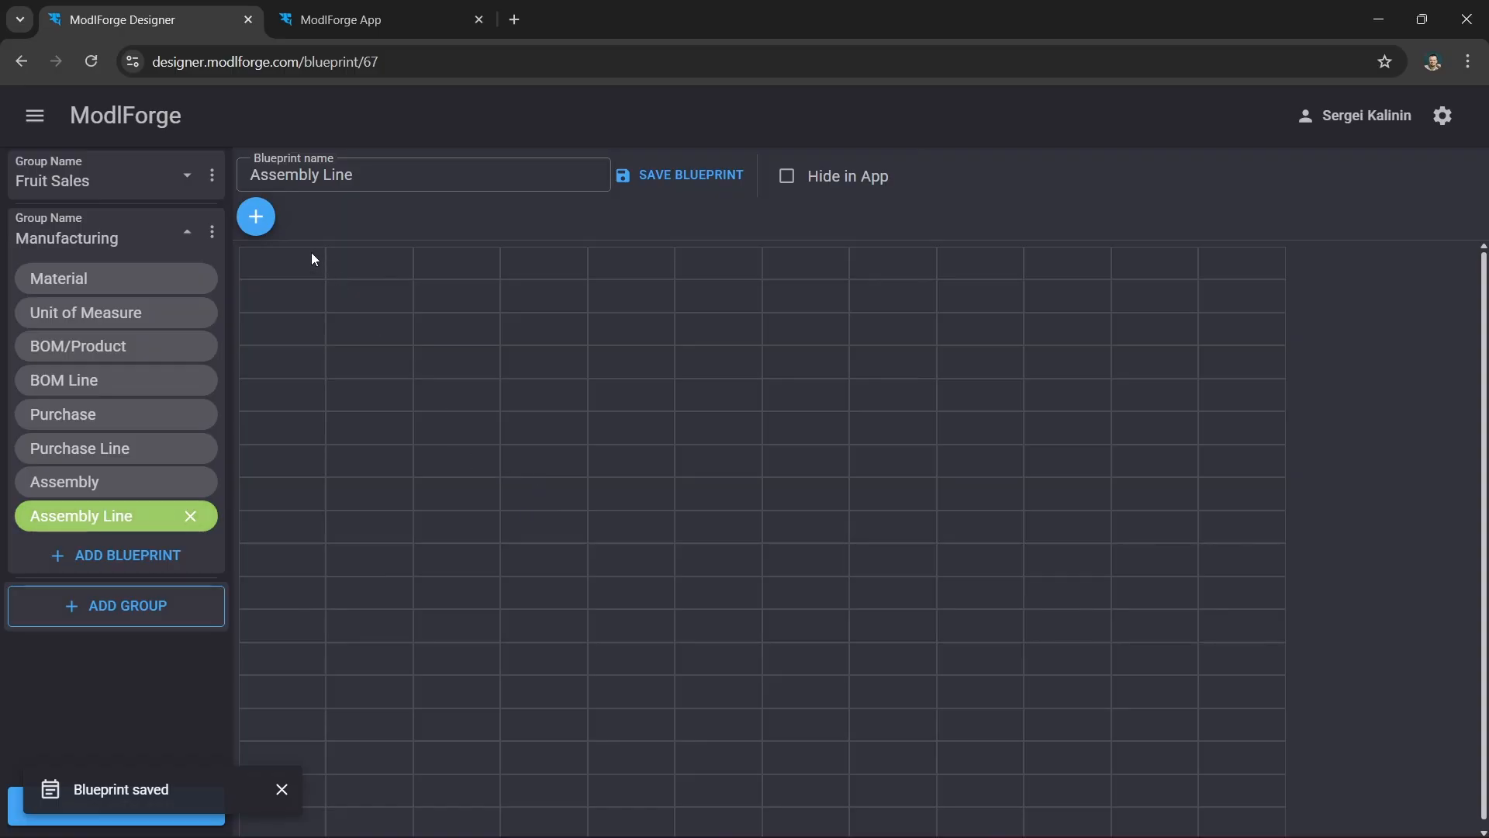
{"action": "left_click", "coordinate": [256, 217]}
{"action": "left_click", "coordinate": [332, 224]}
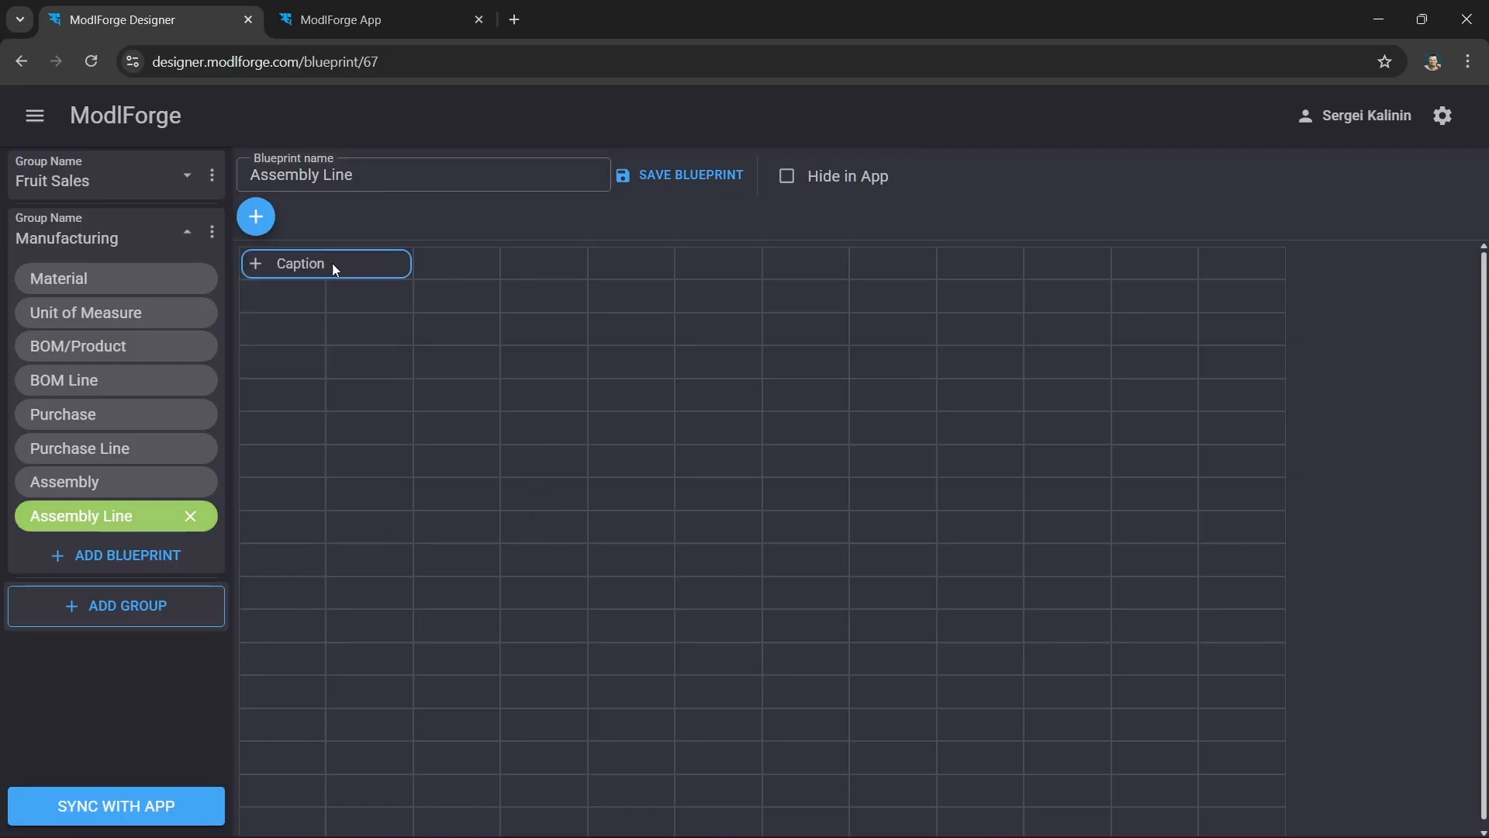
{"action": "left_click_drag", "start_coordinate": [416, 283], "coordinate": [501, 279]}
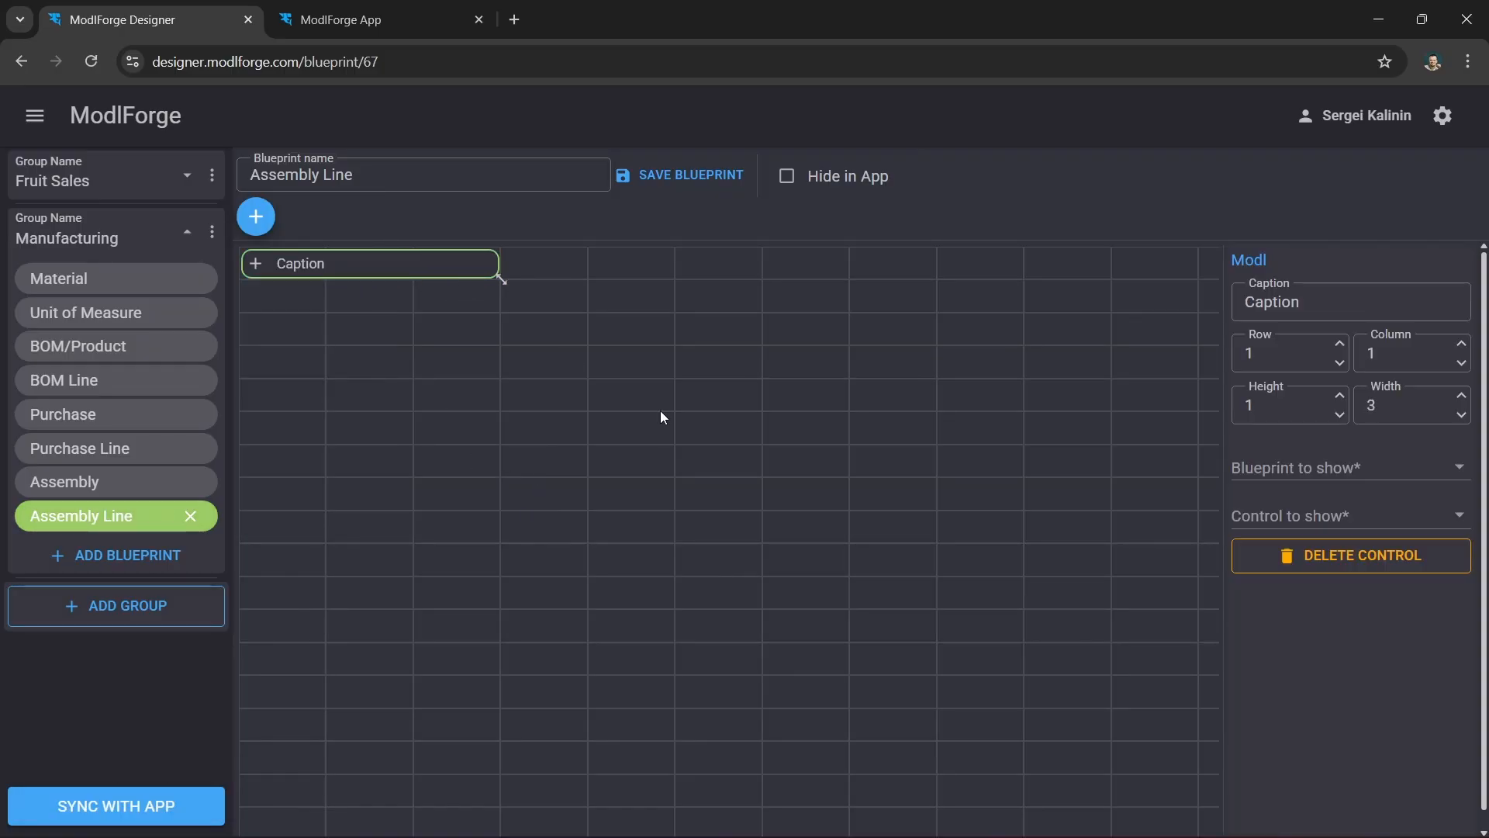
{"action": "double_click", "coordinate": [1272, 306]}
{"action": "type", "text": "Product"}
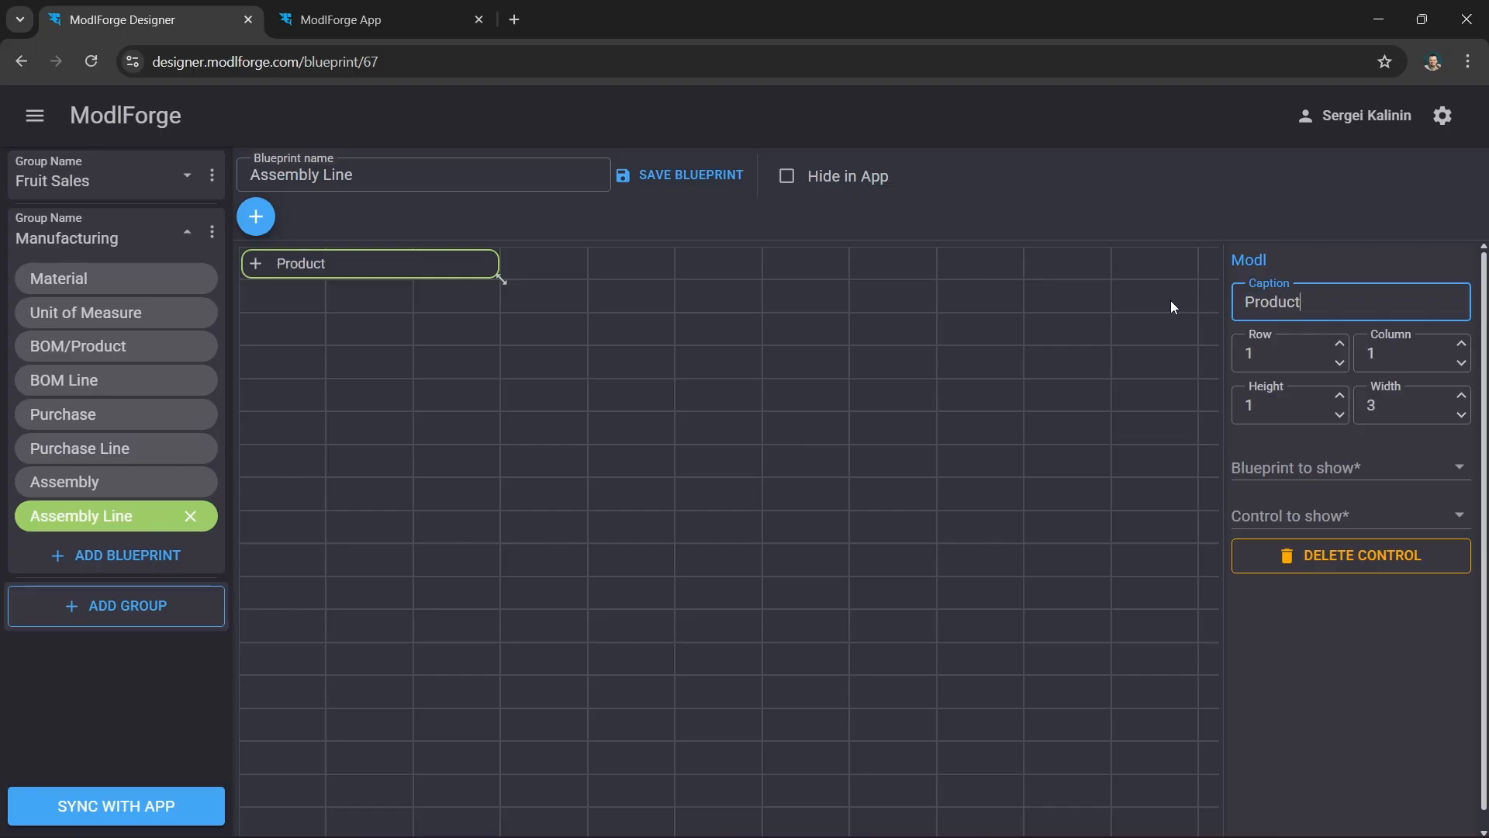
- Make the Product control show the Name control of the Manufacturing - BOM/Product blueprint
{"action": "left_click", "coordinate": [1452, 469]}
{"action": "scroll", "coordinate": [1424, 597], "scroll_direction": "down", "scroll_amount": 3}
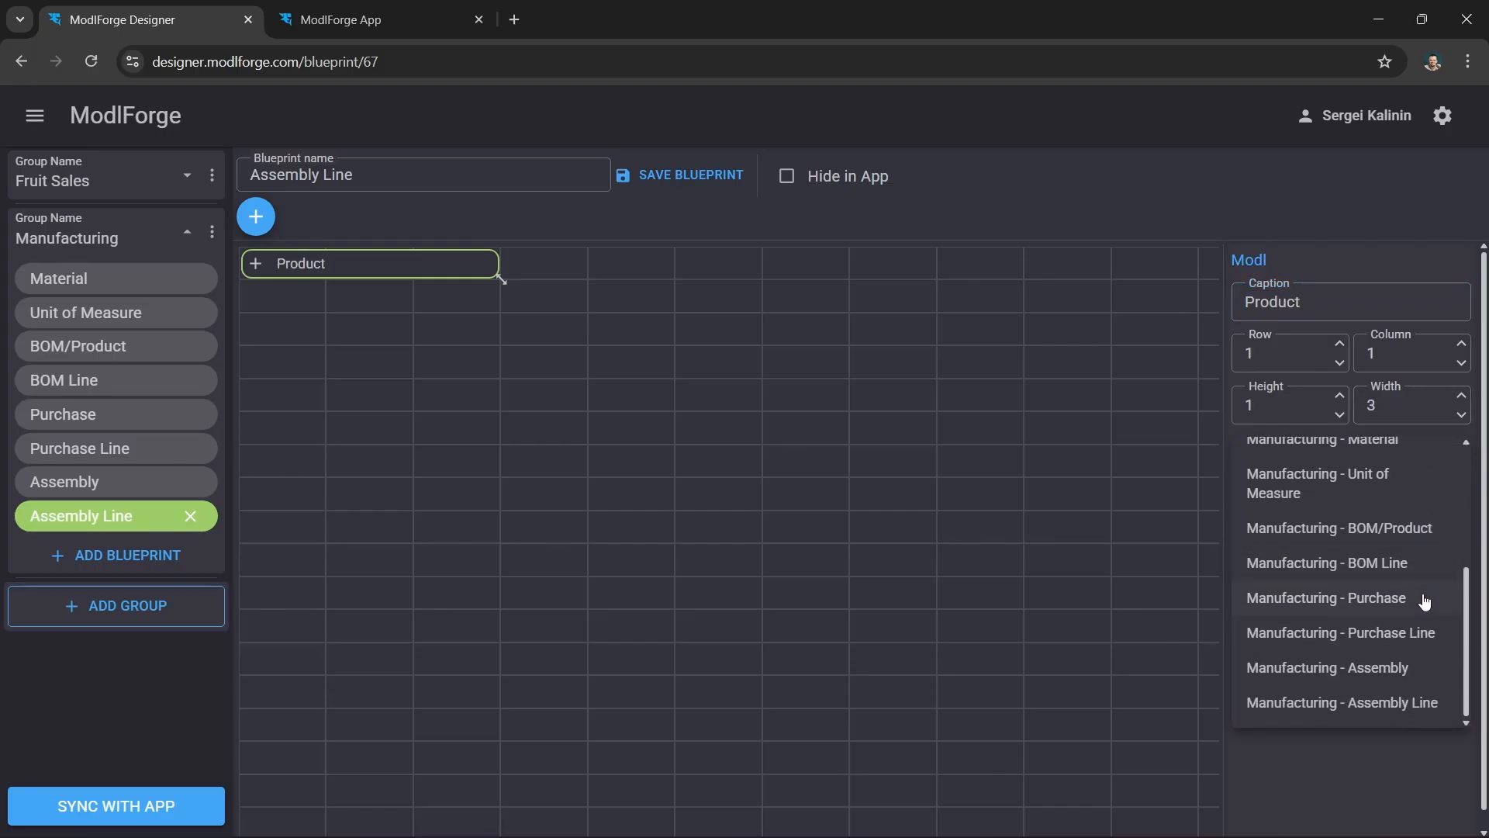
{"action": "left_click", "coordinate": [1405, 531]}
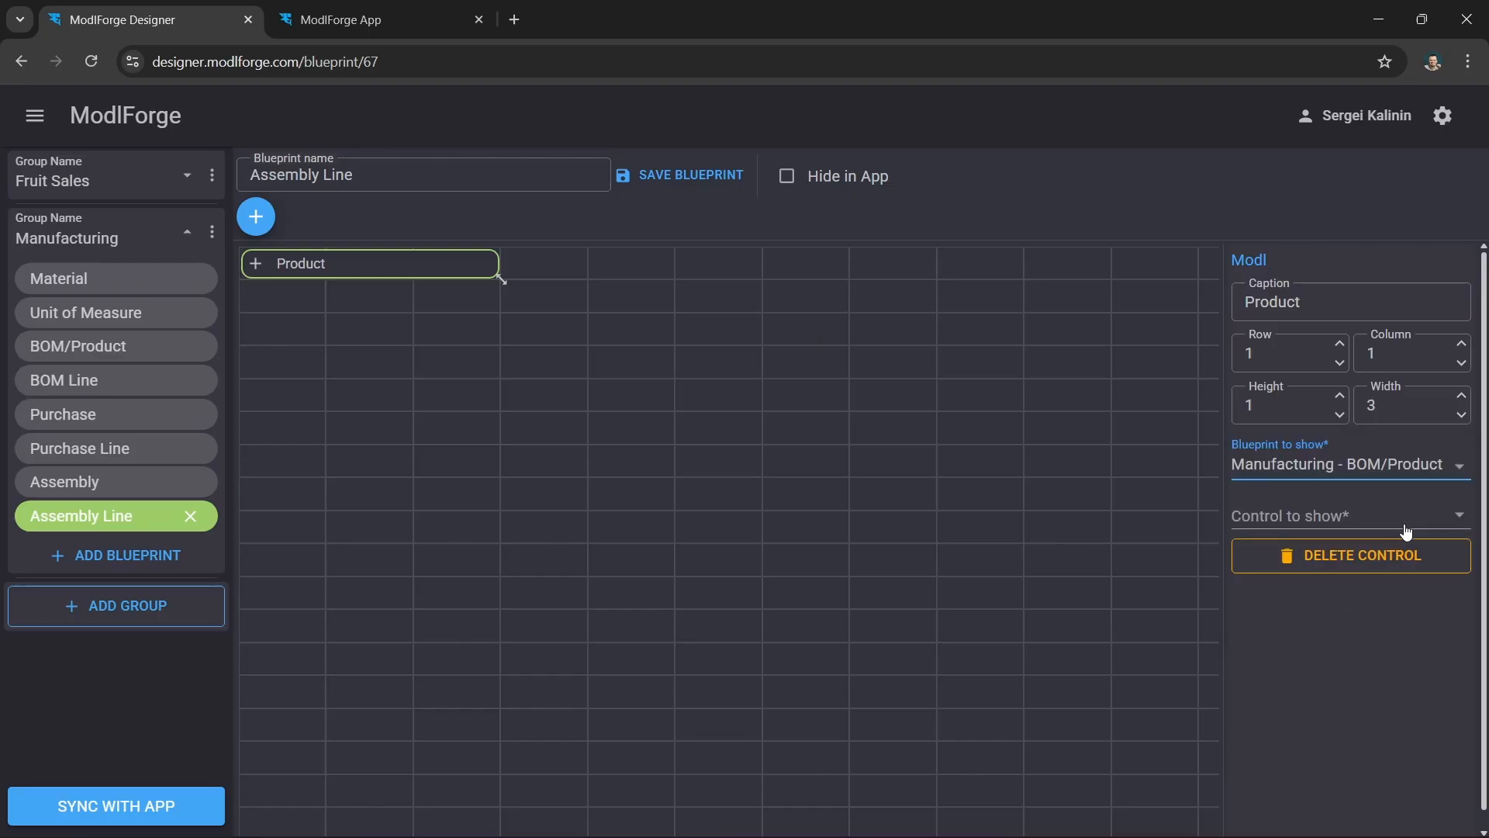
{"action": "left_click", "coordinate": [1456, 516]}
{"action": "left_click", "coordinate": [1266, 512]}
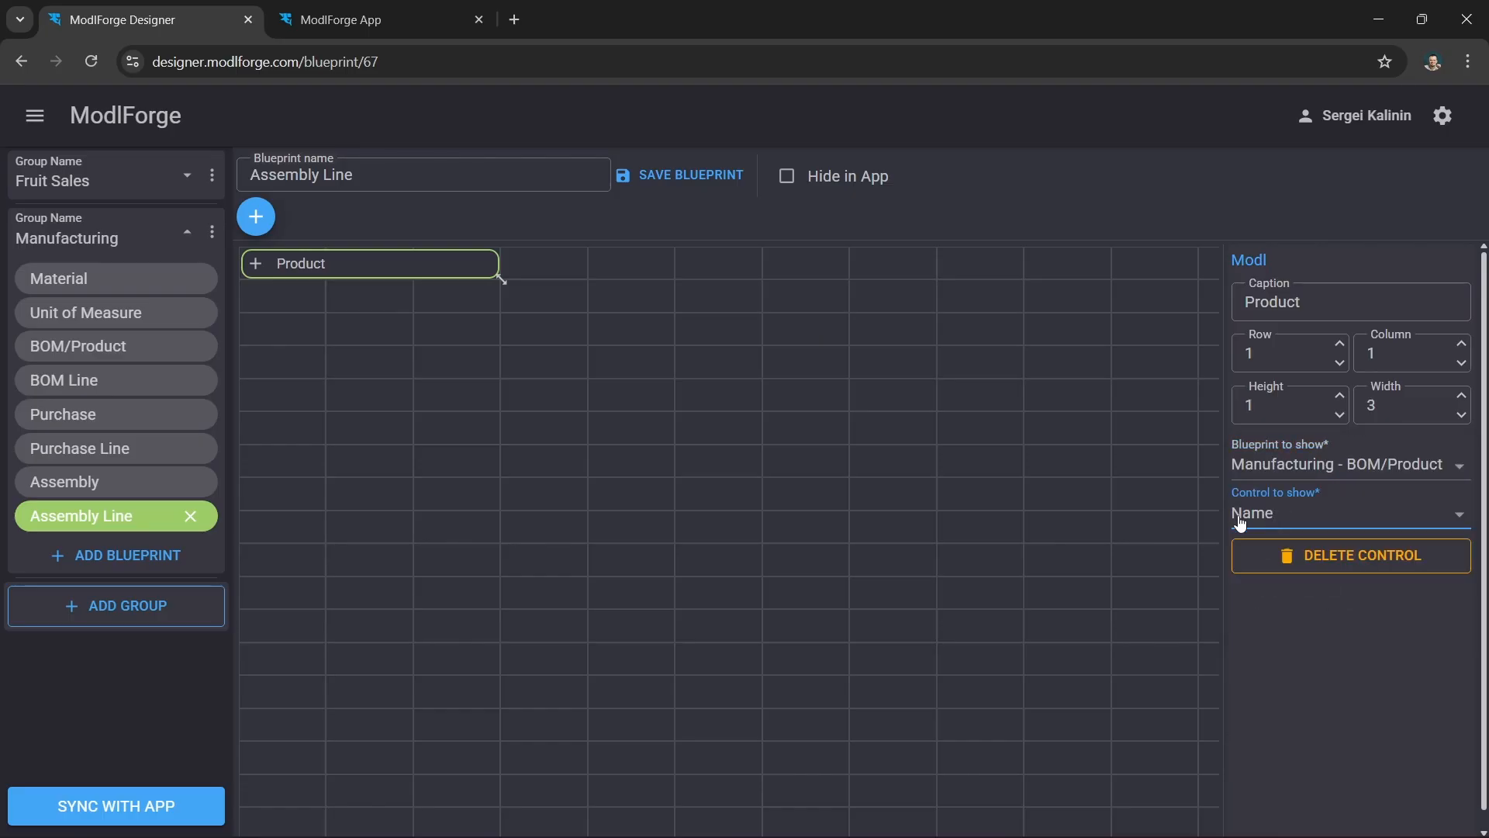
- Add a Number control captioned QTY at row 1, column 5, and save Assembly Line as hidden in the App
{"action": "left_click", "coordinate": [257, 220]}
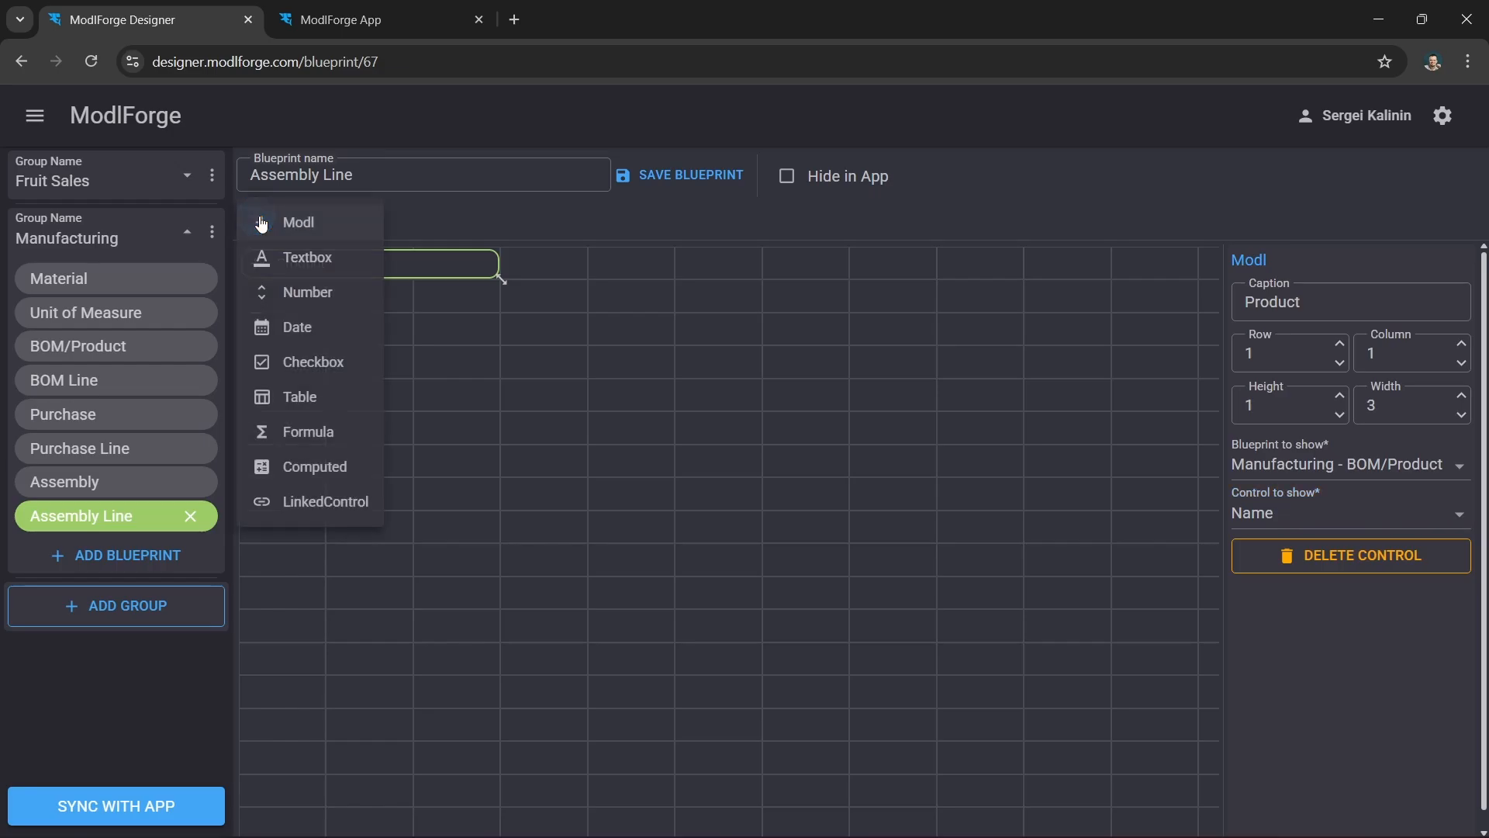
{"action": "left_click", "coordinate": [332, 301]}
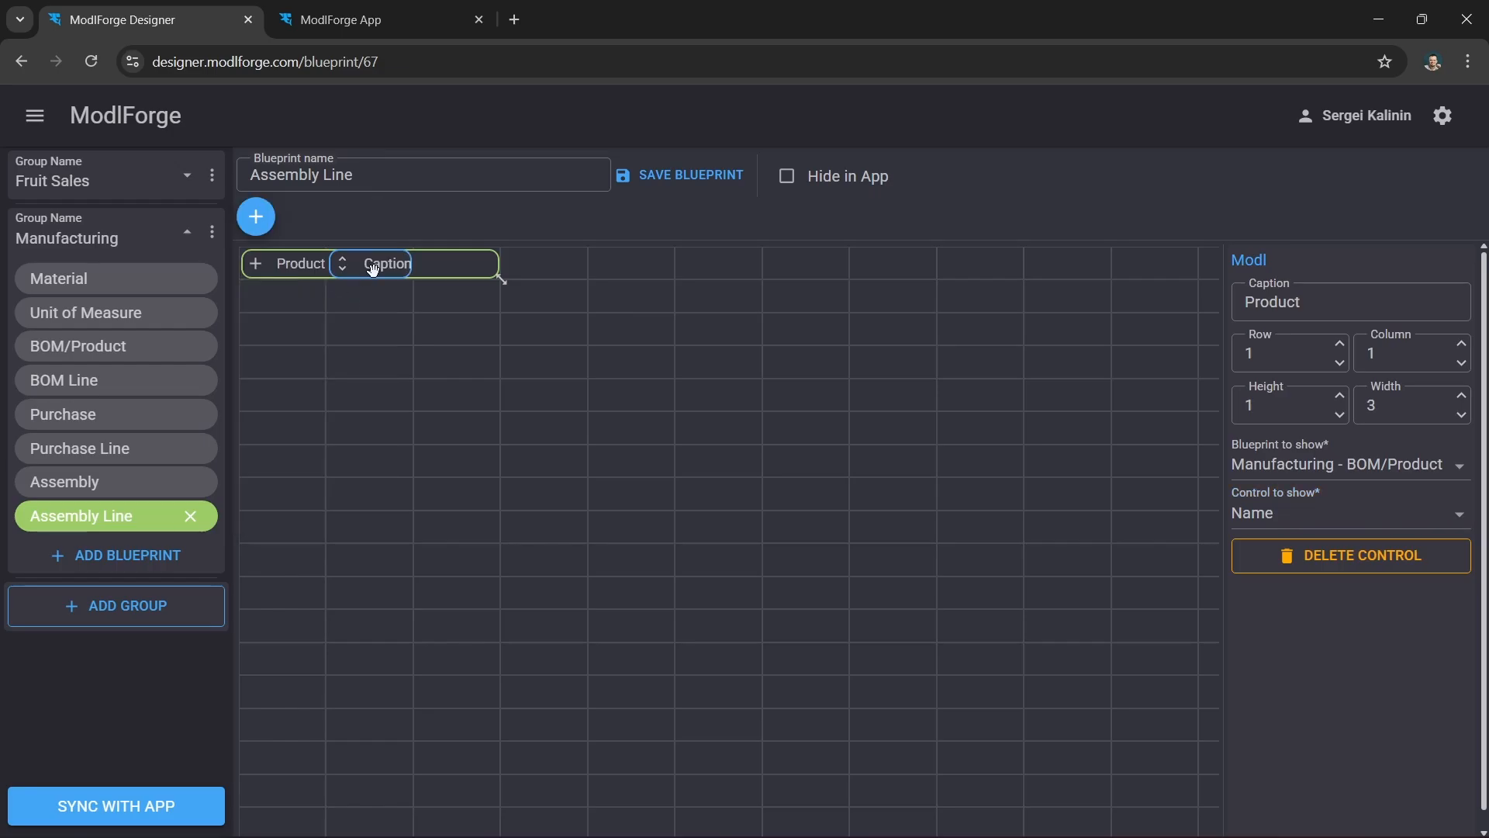
{"action": "left_click_drag", "start_coordinate": [370, 272], "coordinate": [682, 287]}
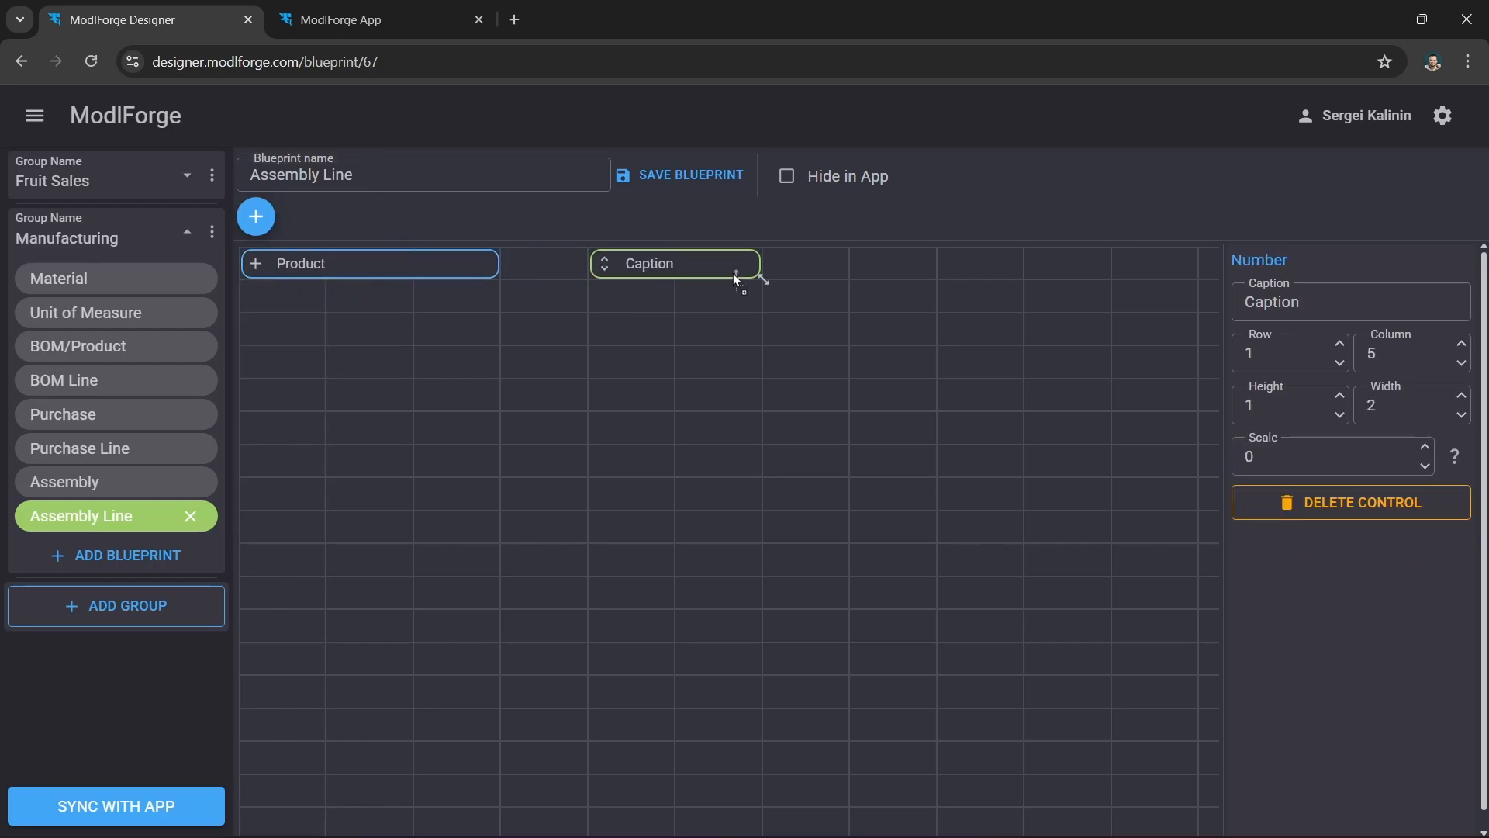
{"action": "type", "text": "QT"}
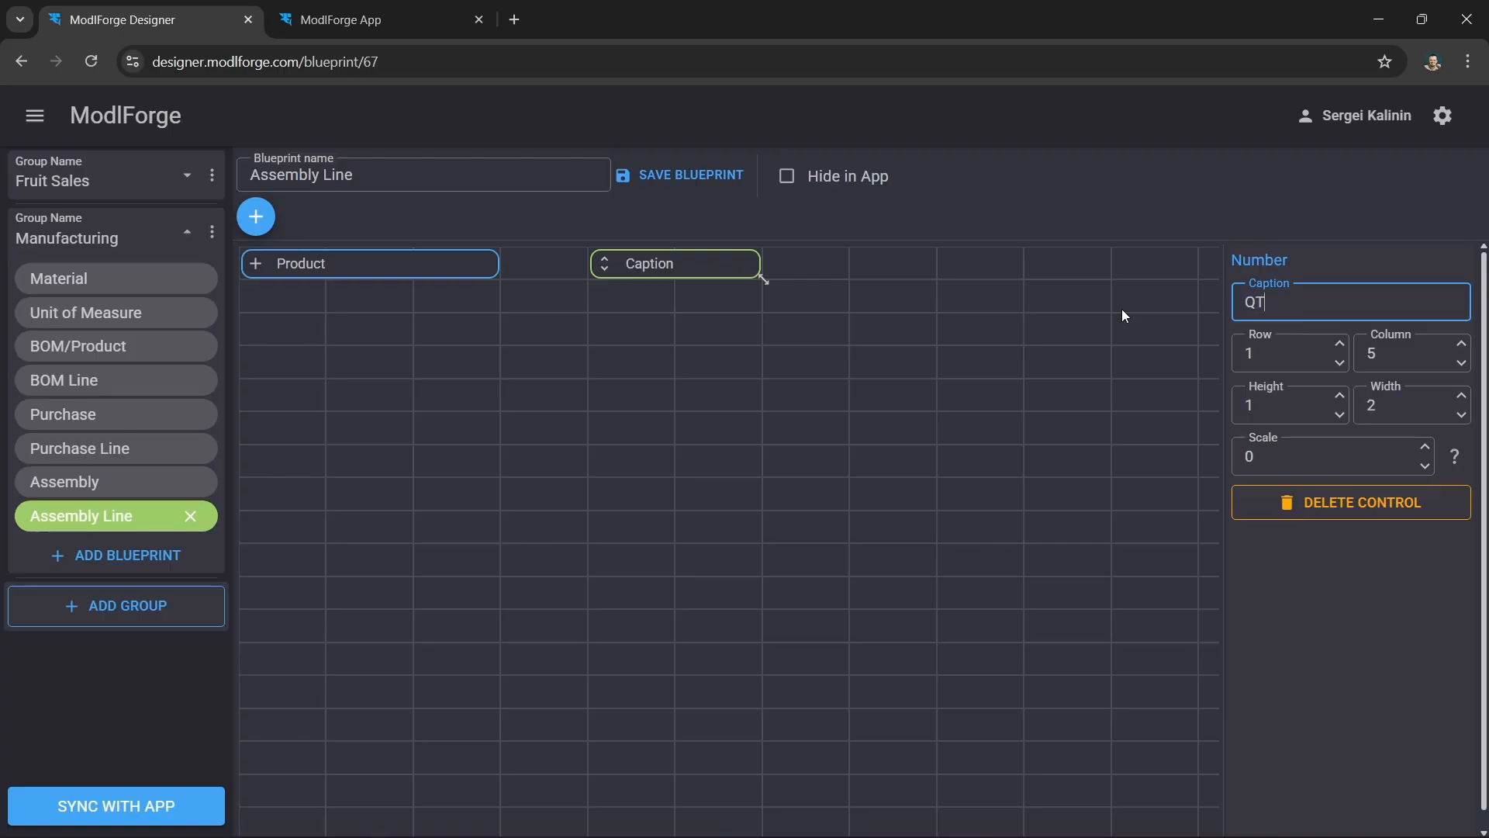
{"action": "type", "text": "Y"}
{"action": "left_click", "coordinate": [788, 179]}
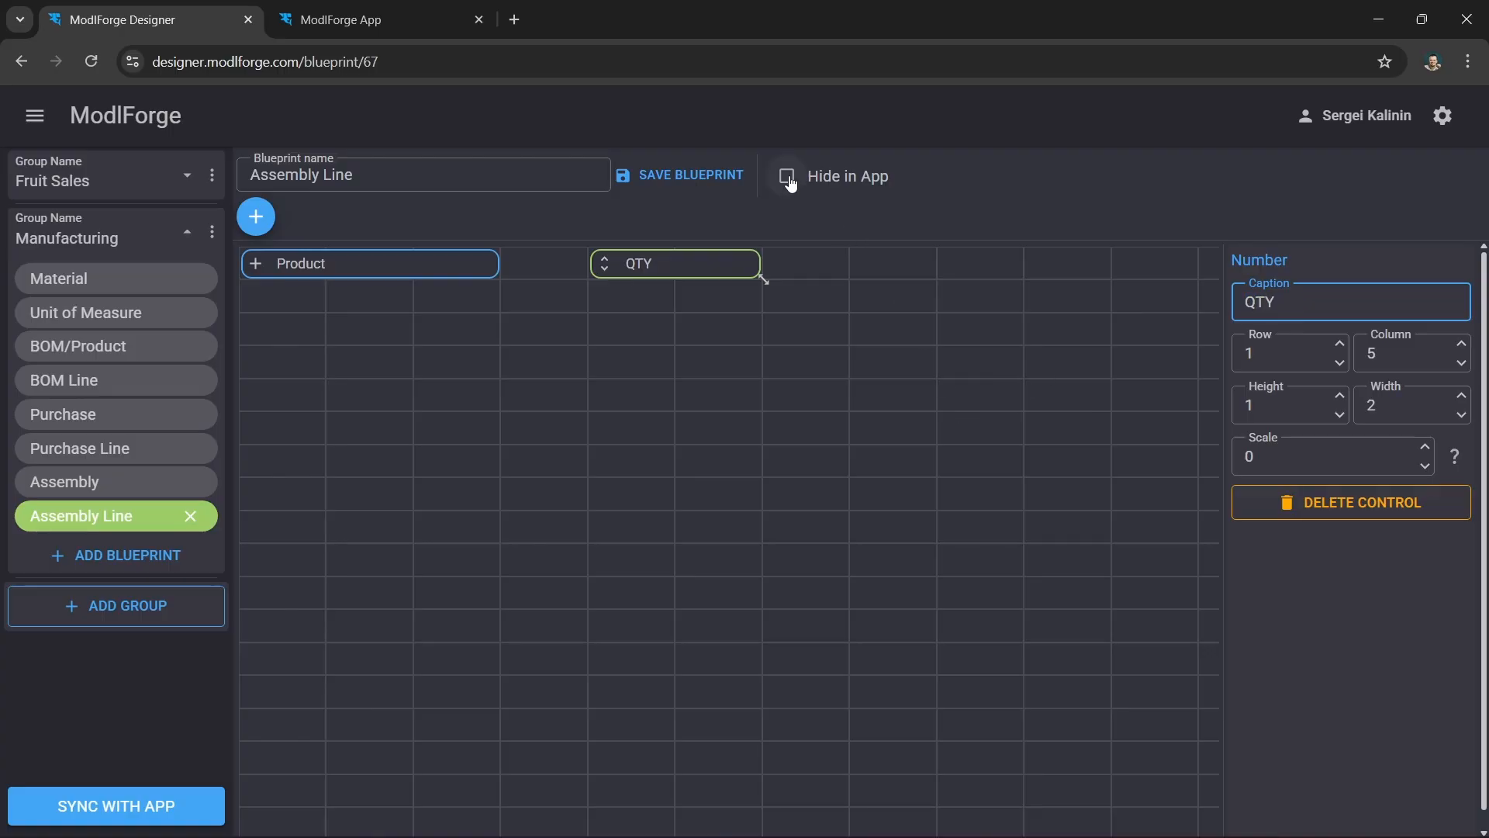
{"action": "left_click", "coordinate": [697, 185]}
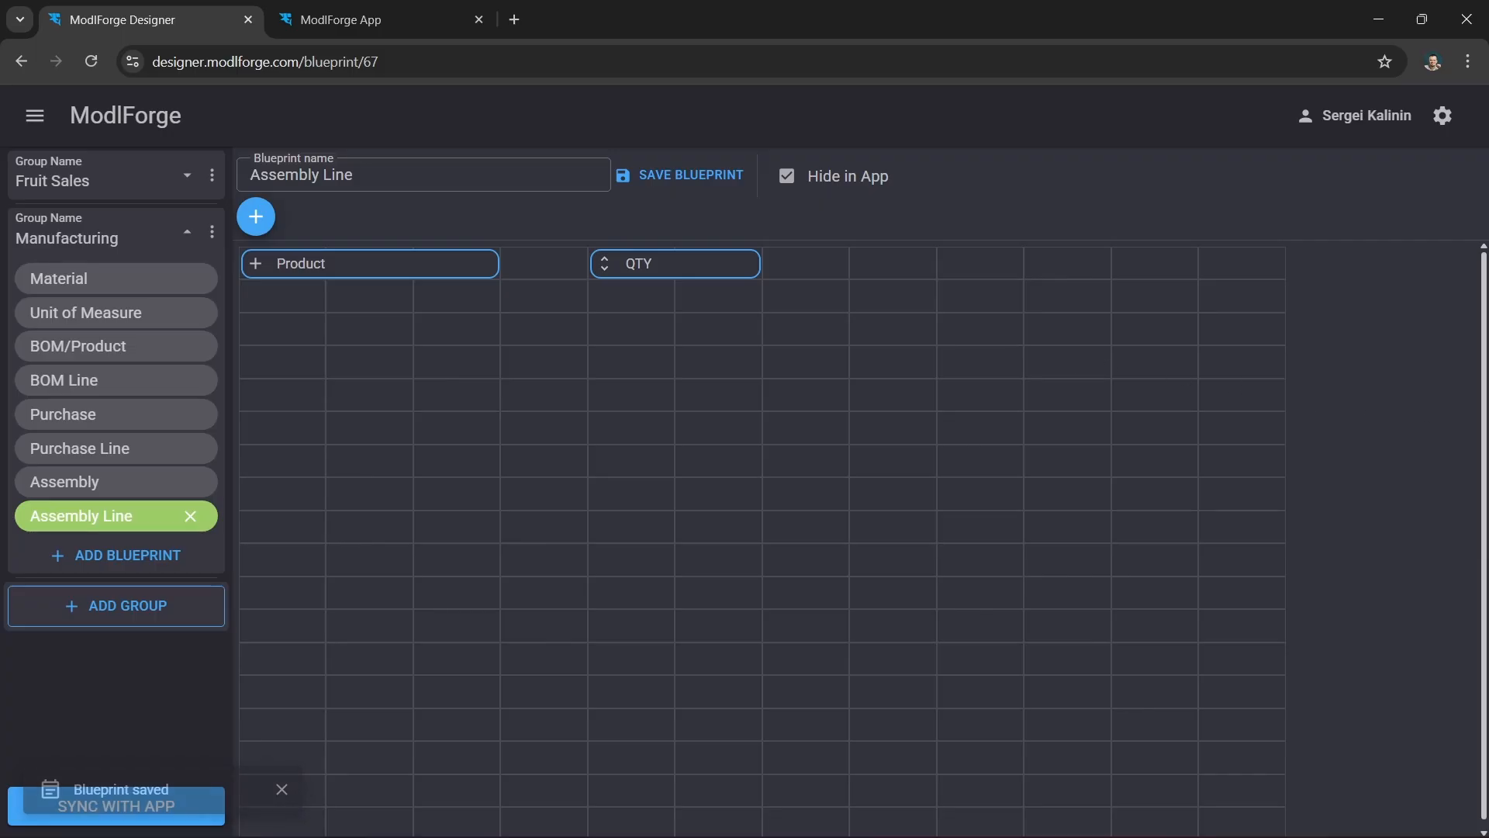
- Add a Date control captioned Assembly Date to the Assembly blueprint
{"action": "left_click", "coordinate": [91, 488]}
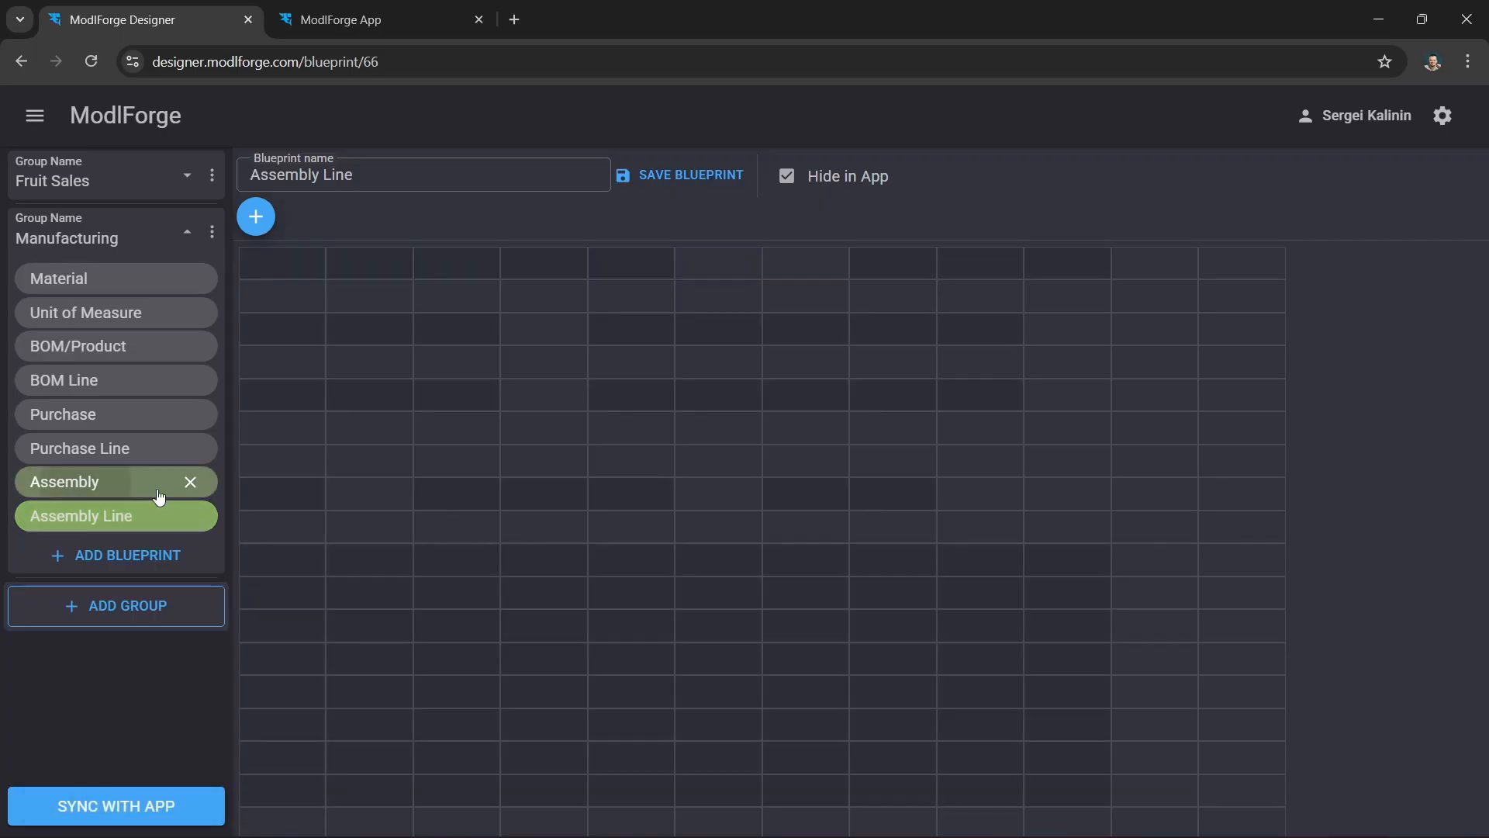
{"action": "left_click", "coordinate": [254, 219]}
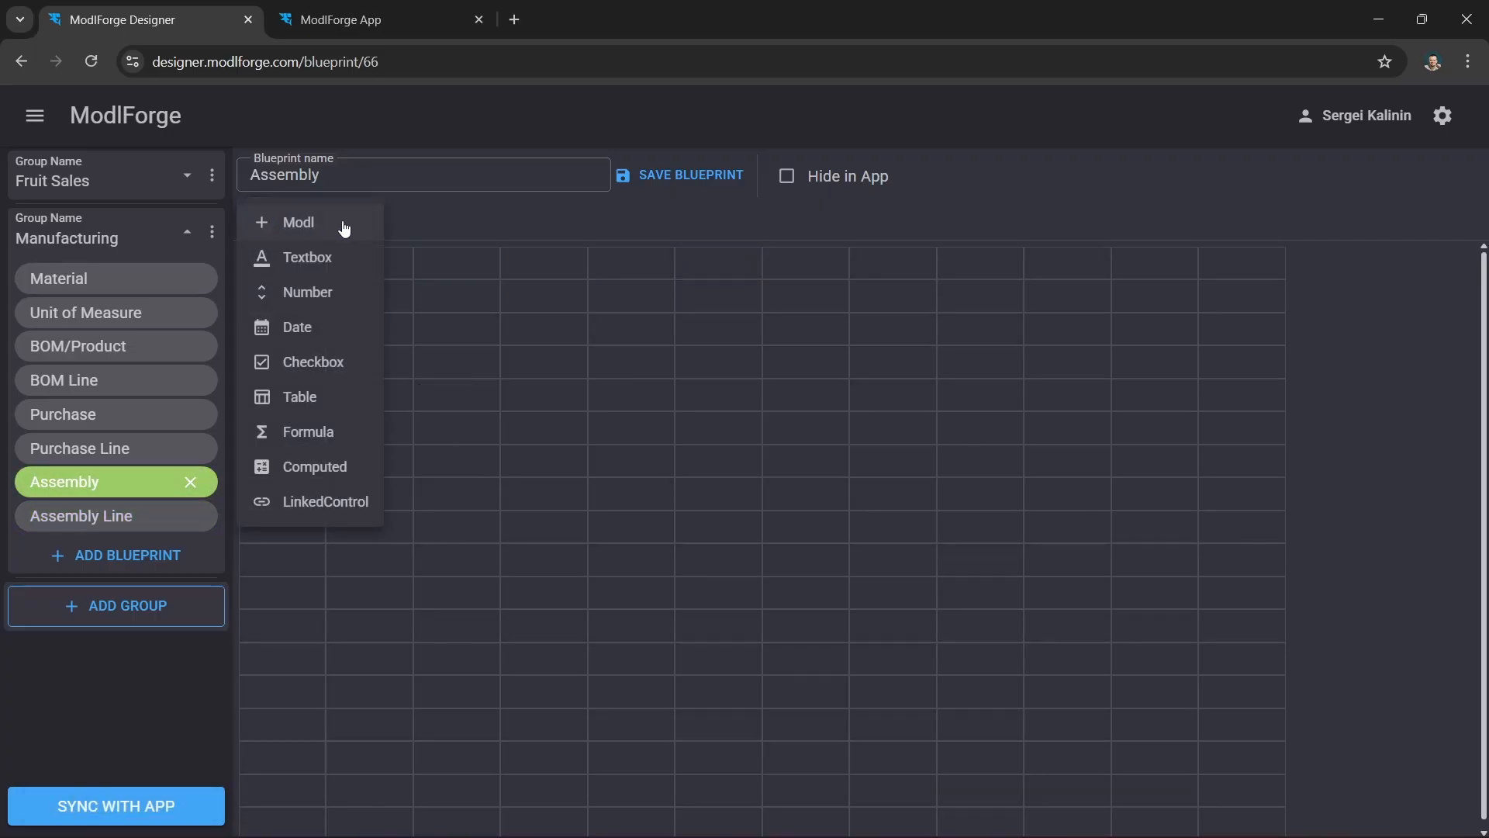
{"action": "left_click", "coordinate": [309, 338]}
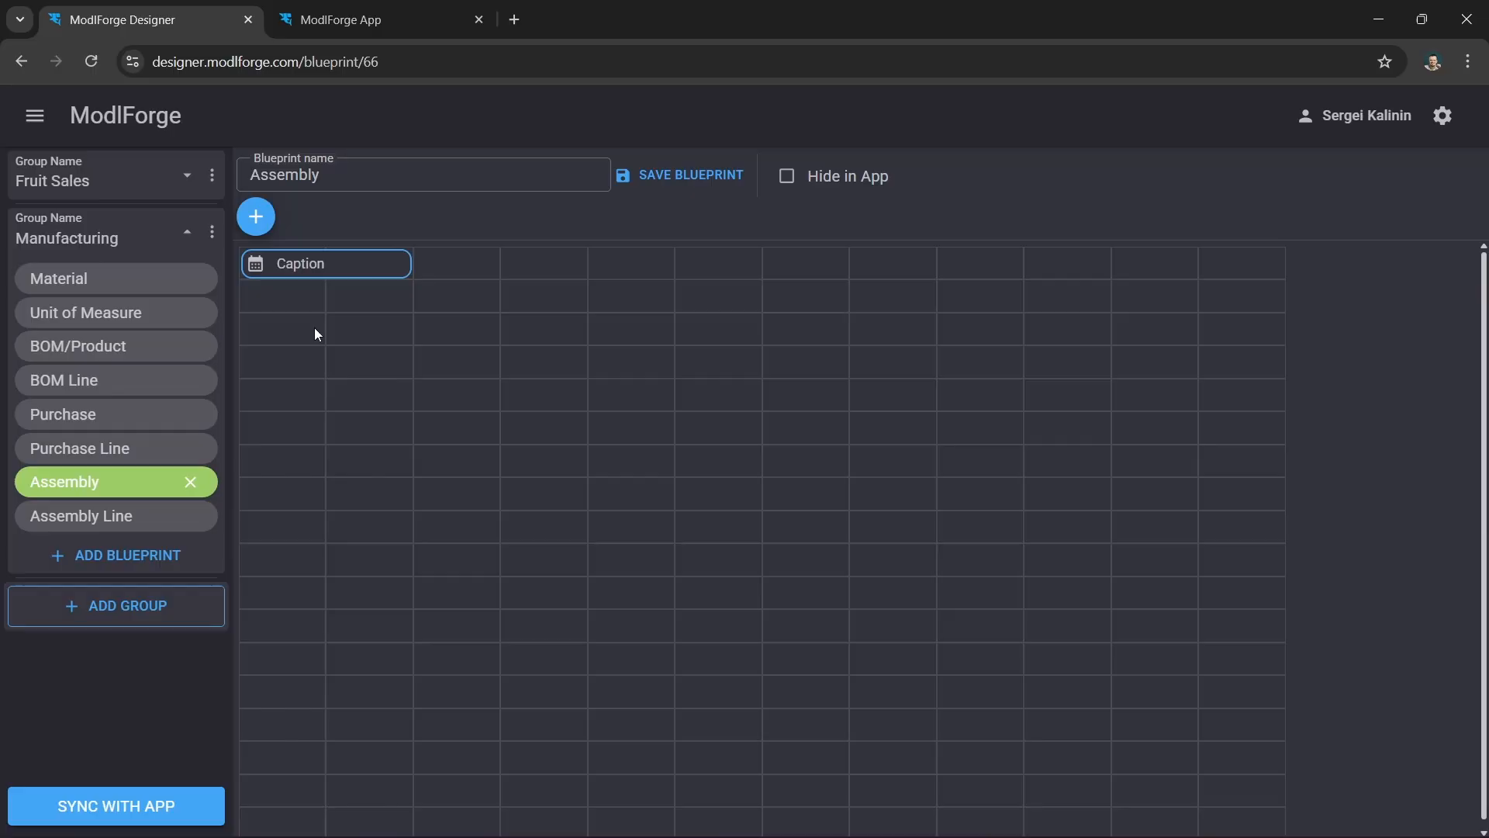
{"action": "left_click", "coordinate": [303, 266]}
{"action": "double_click", "coordinate": [1339, 307]}
{"action": "type", "text": "Asse"}
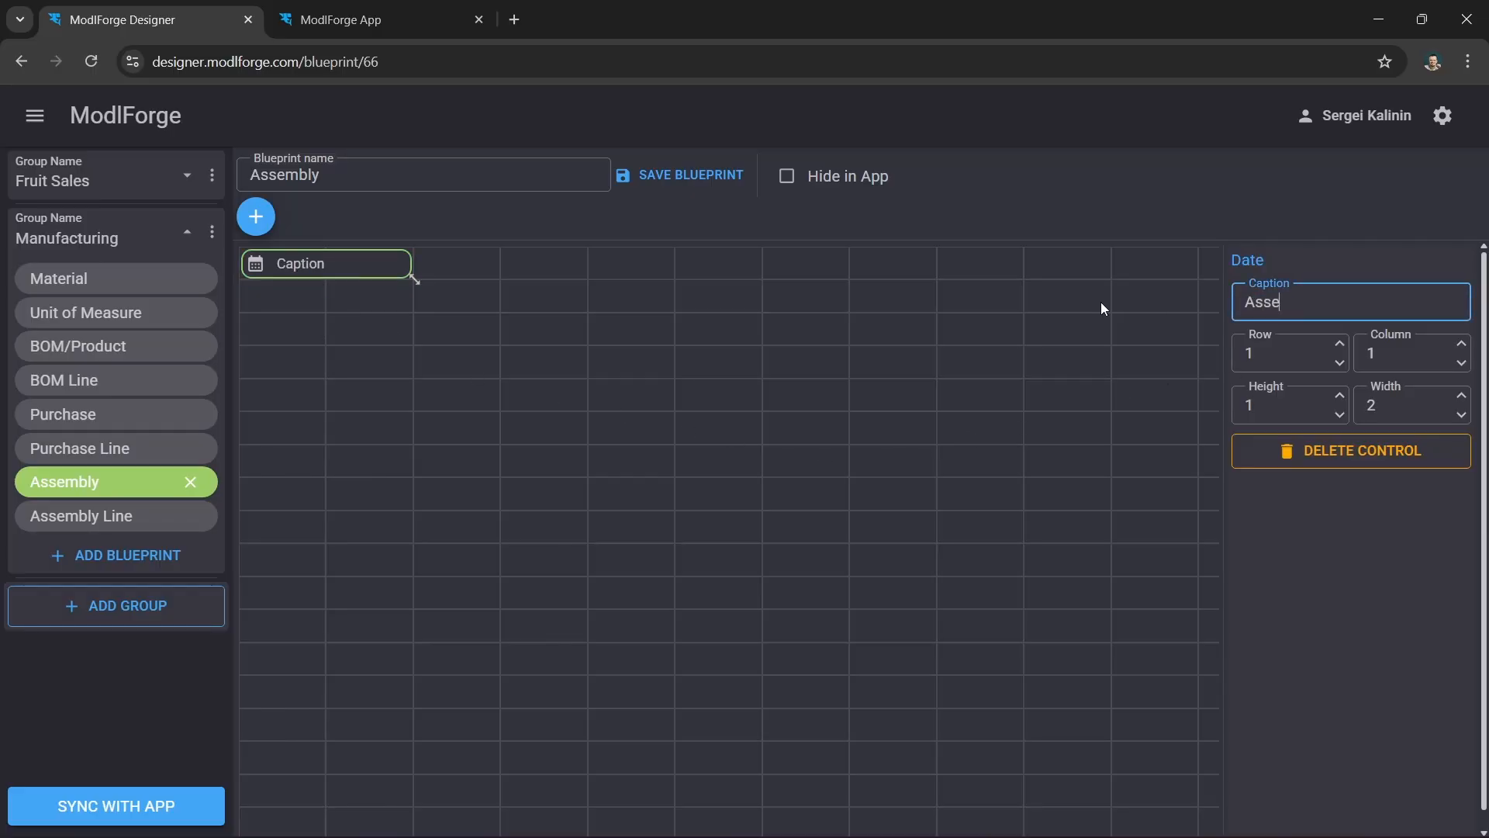
{"action": "type", "text": "mbly Date"}
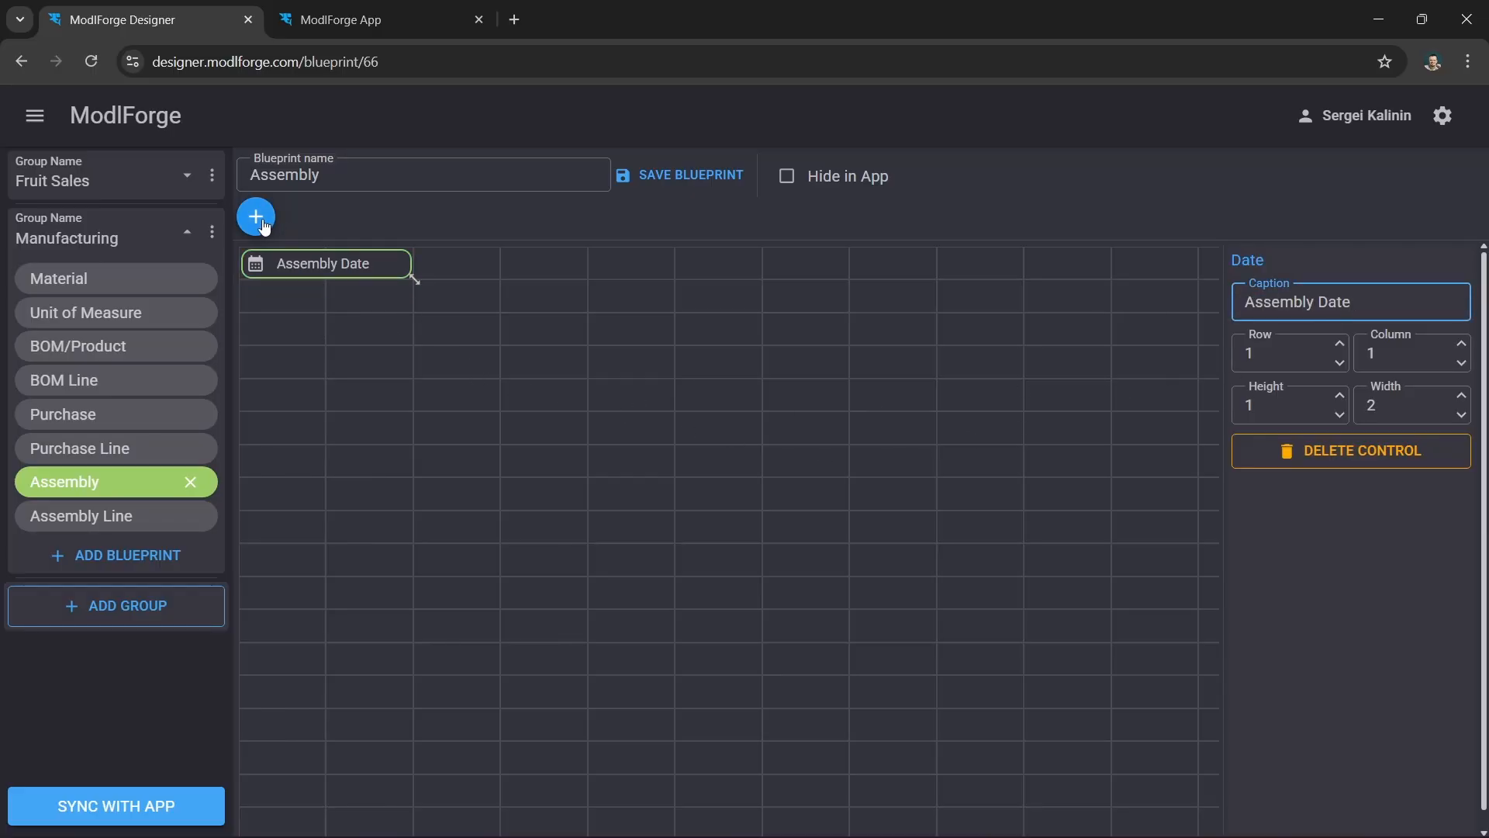
- Add a Table control captioned Products at row 3, column 1, with height 7 and width 6
{"action": "left_click", "coordinate": [267, 221]}
{"action": "left_click", "coordinate": [301, 400]}
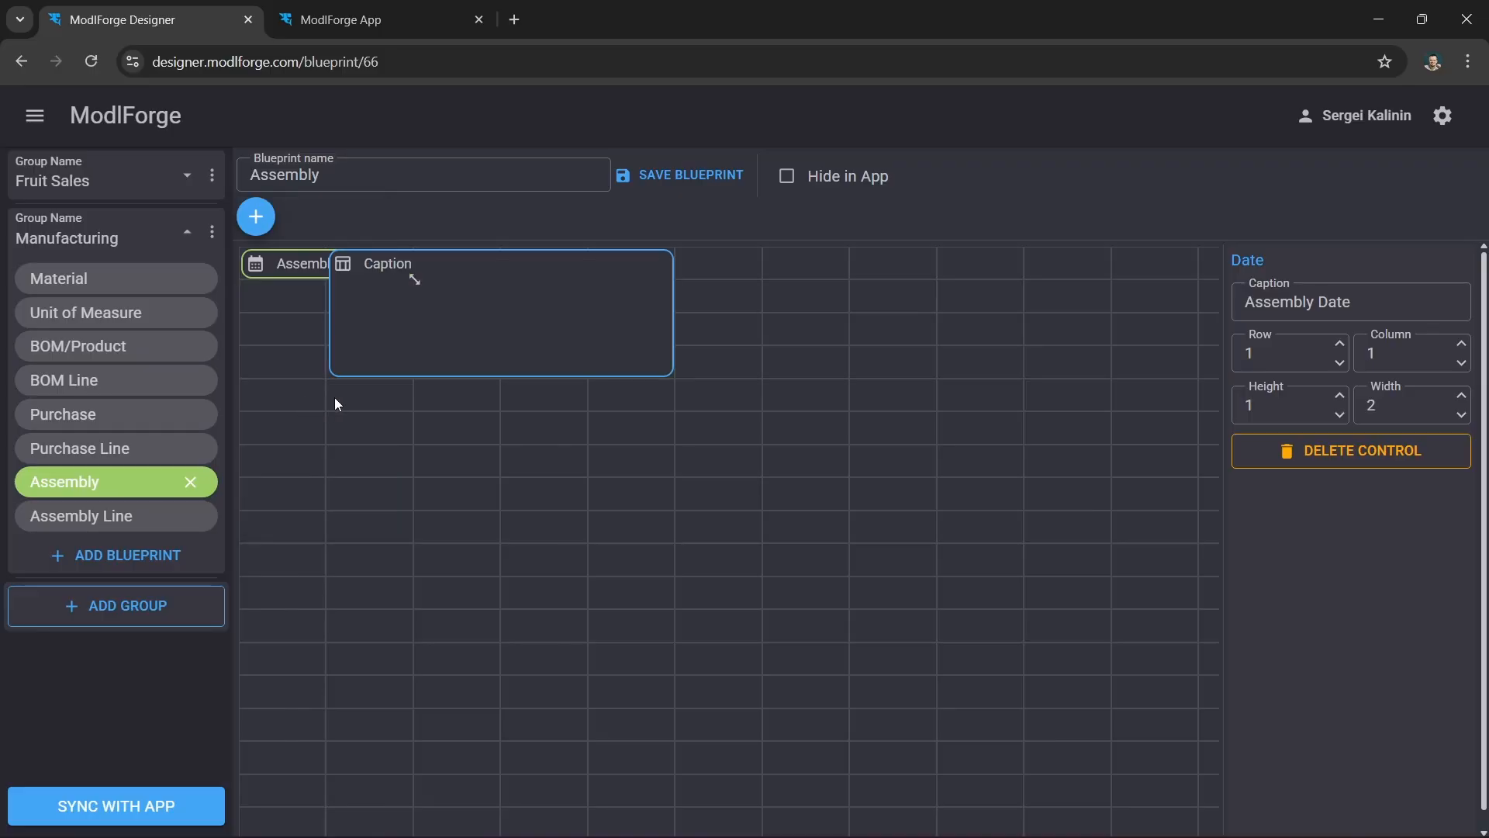
{"action": "left_click_drag", "start_coordinate": [368, 267], "coordinate": [285, 332]}
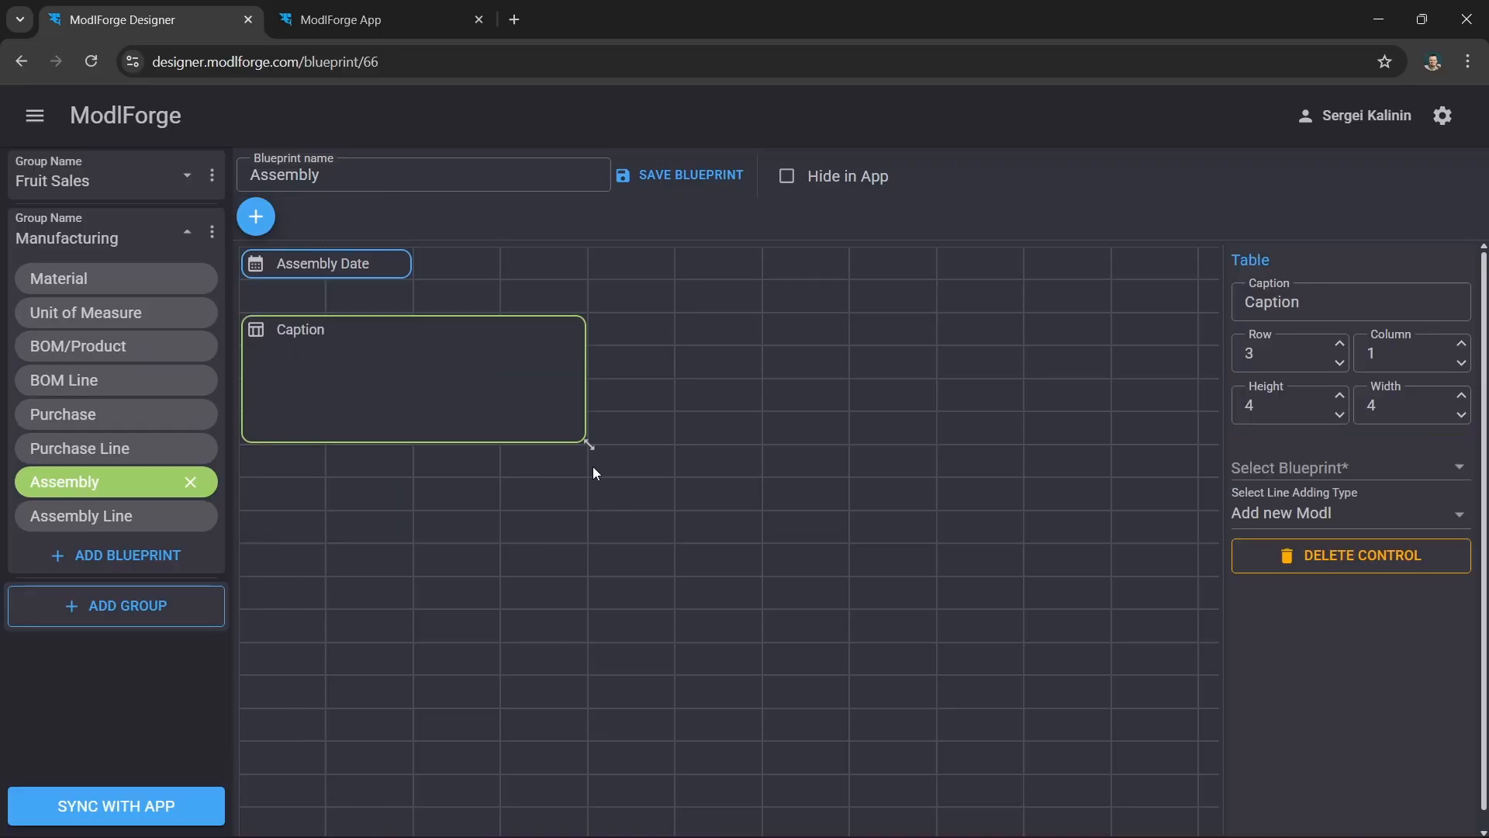
{"action": "left_click_drag", "start_coordinate": [589, 445], "coordinate": [747, 529]}
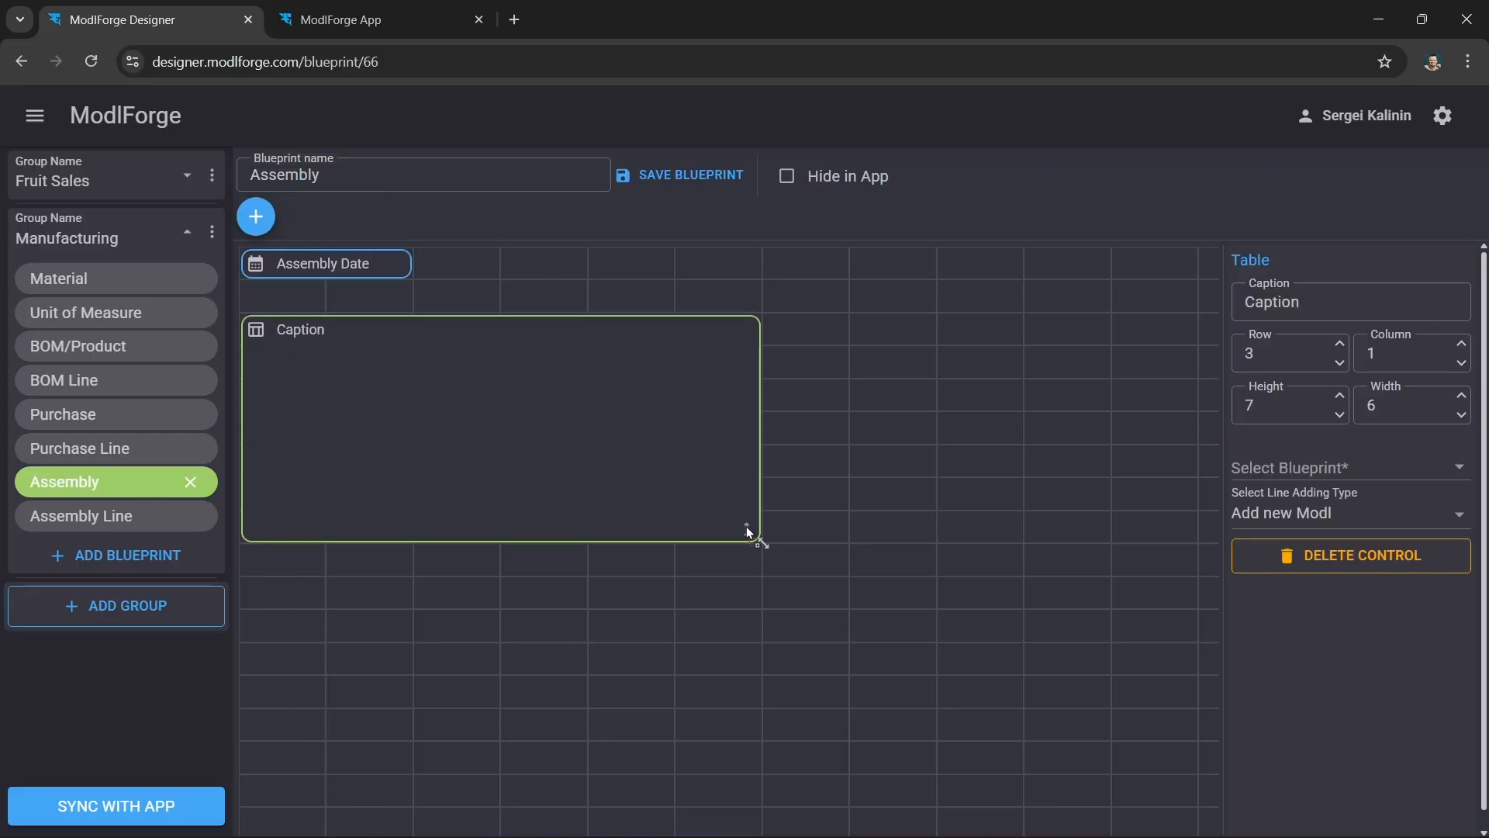
{"action": "double_click", "coordinate": [1272, 302]}
{"action": "type", "text": "Products"}
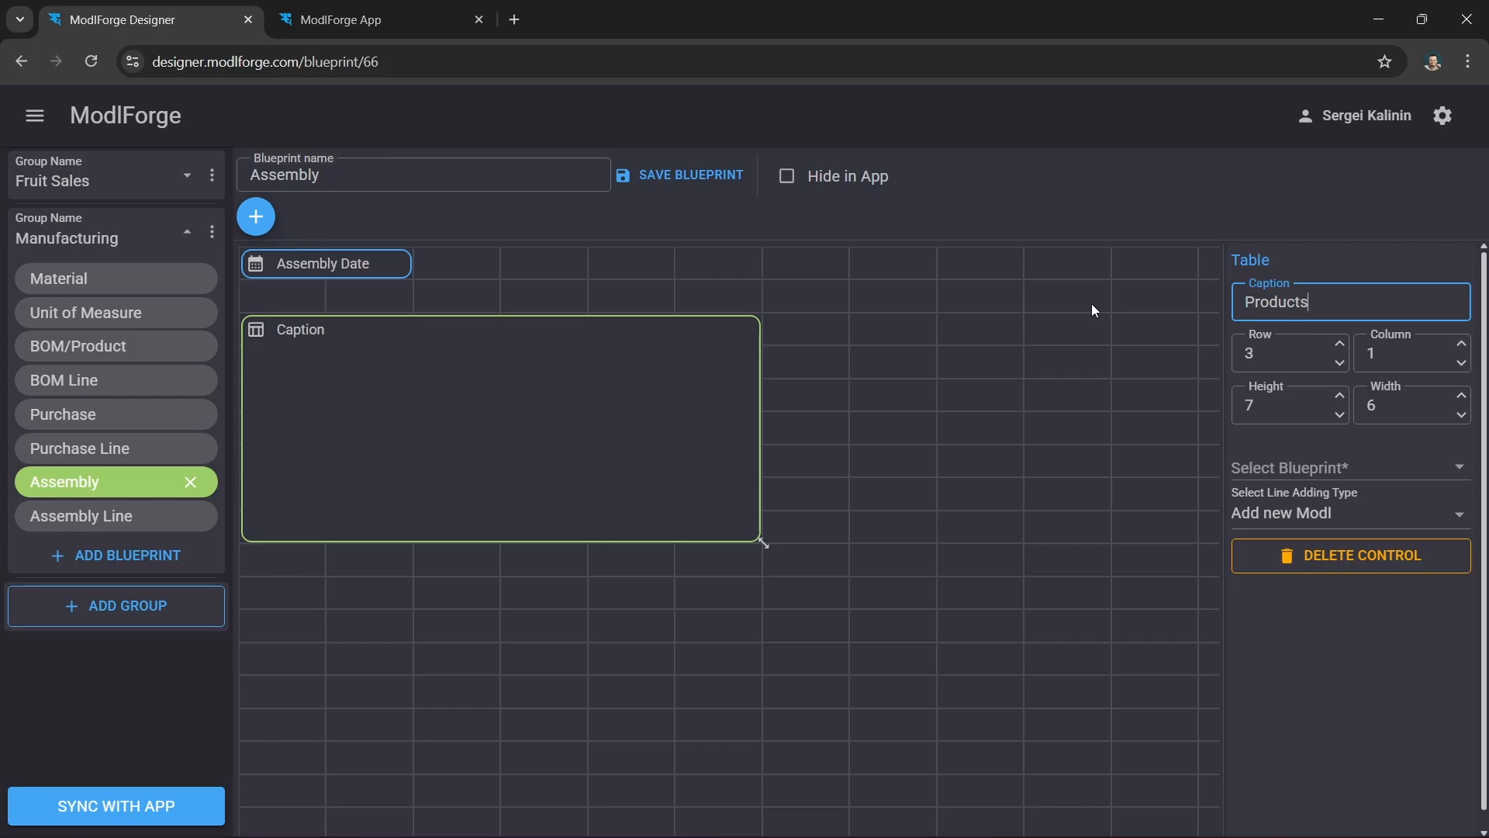
- Link the Products table to the Manufacturing - Assembly Line blueprint and save the Assembly blueprint
{"action": "left_click", "coordinate": [1464, 474]}
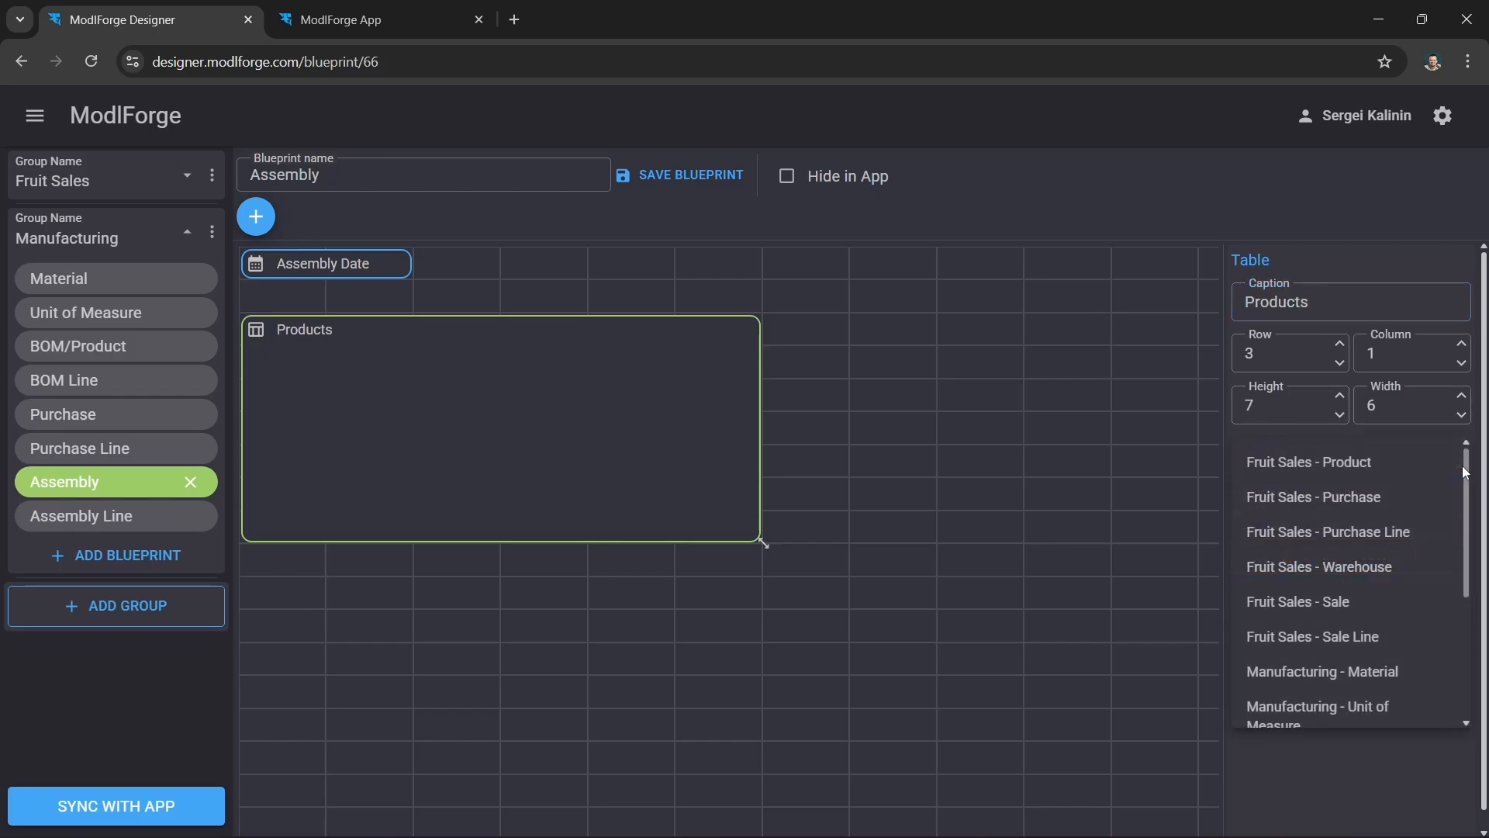
{"action": "scroll", "coordinate": [1379, 625], "scroll_direction": "down", "scroll_amount": 3}
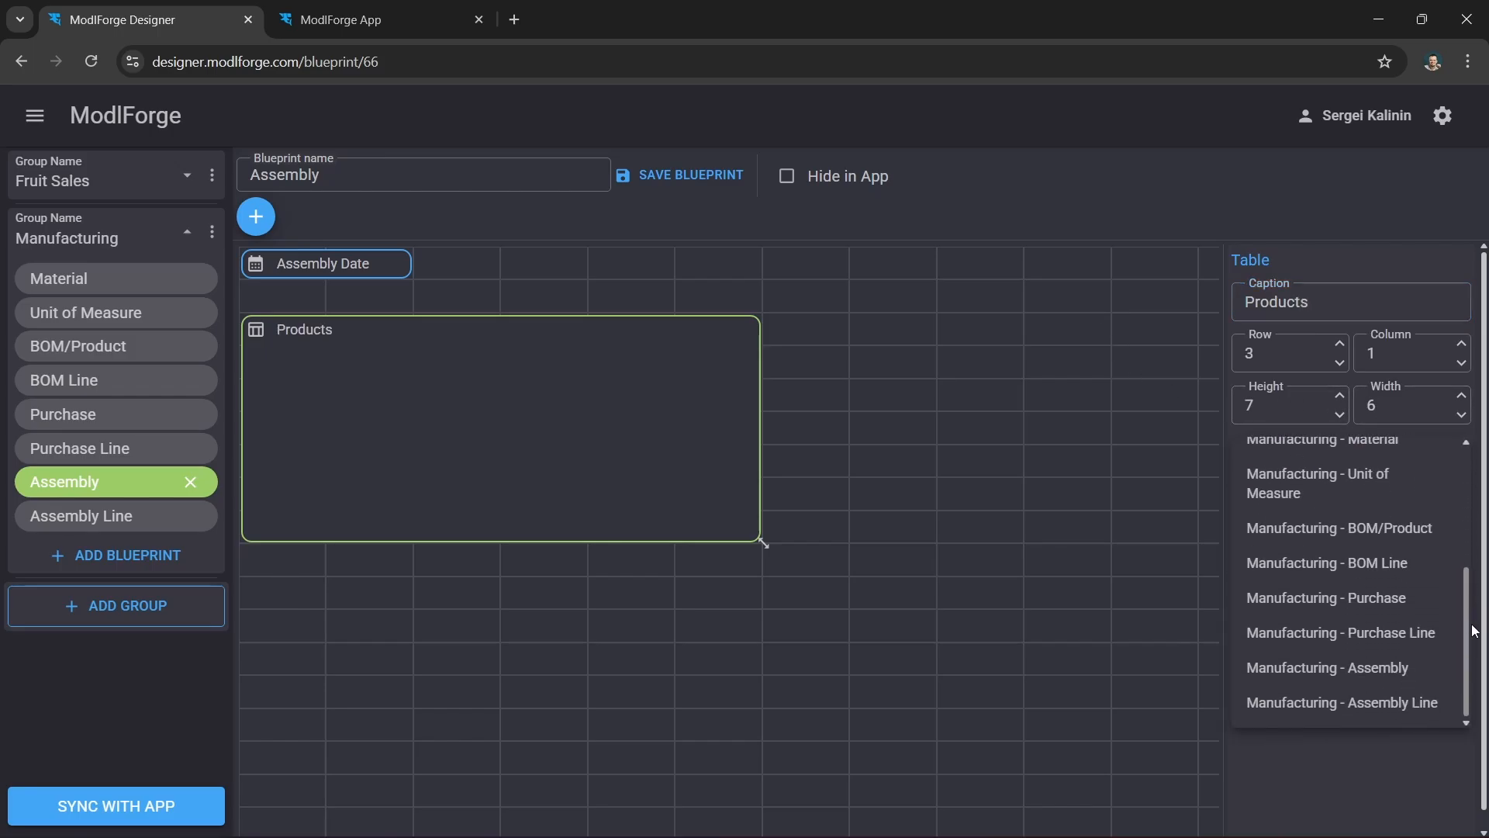
{"action": "left_click", "coordinate": [1420, 706]}
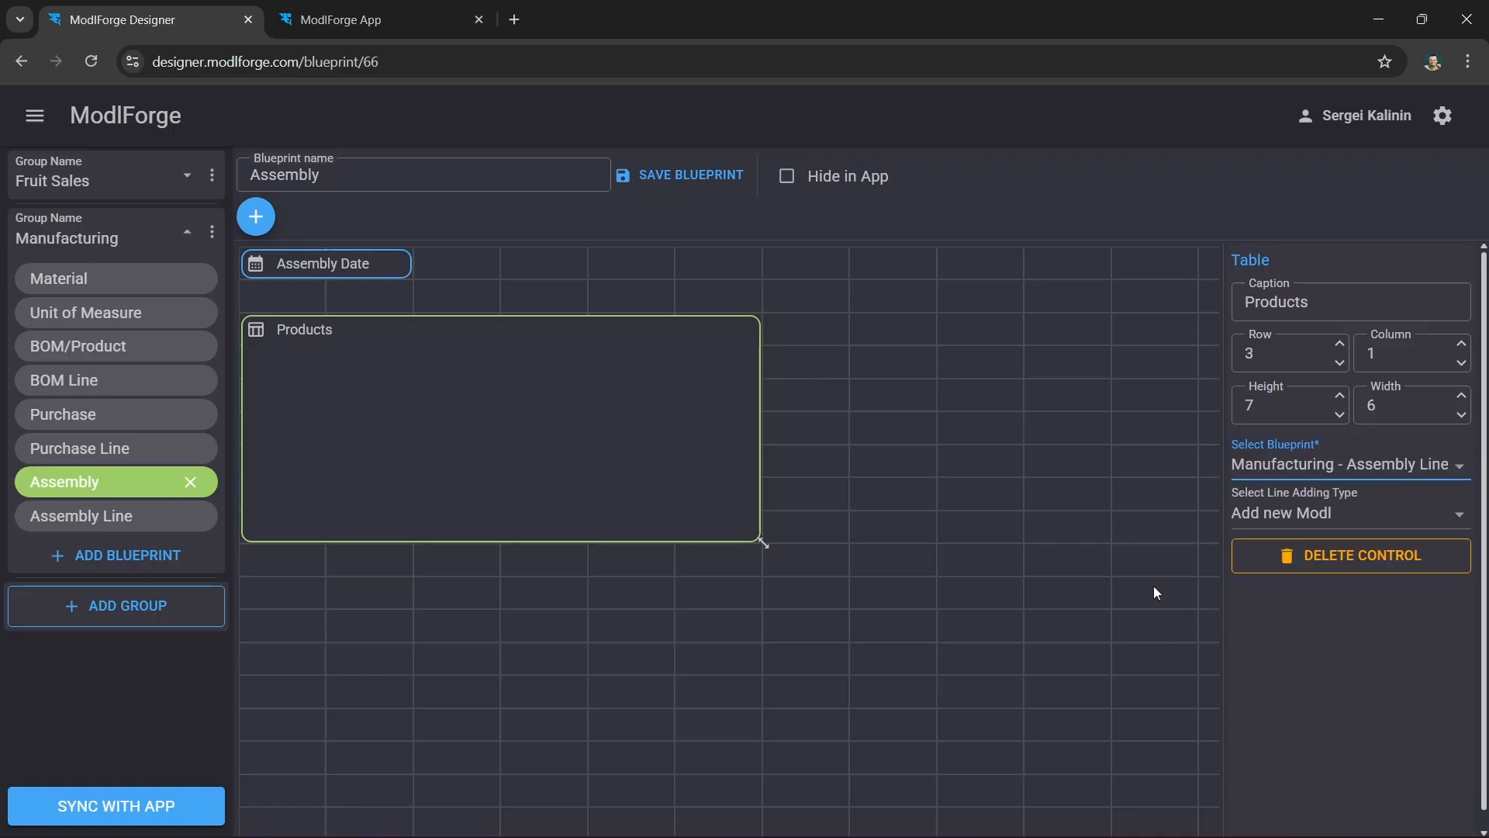
{"action": "left_click", "coordinate": [700, 176]}
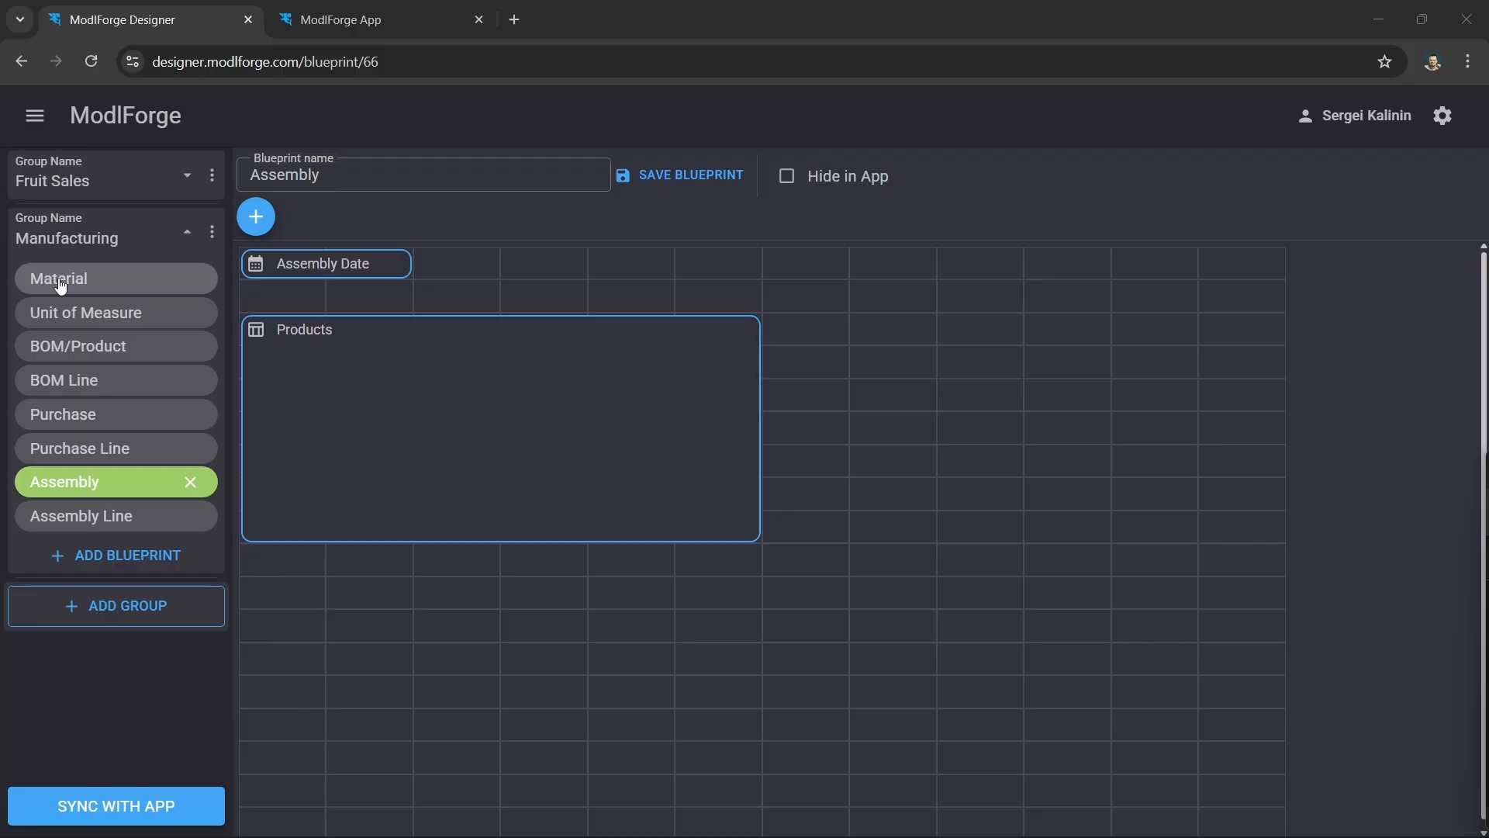
- Set the Material blueprint's In Stock formula to be decreased by Assembly Line QTY and BOM Line QTY
{"action": "left_click", "coordinate": [131, 289]}
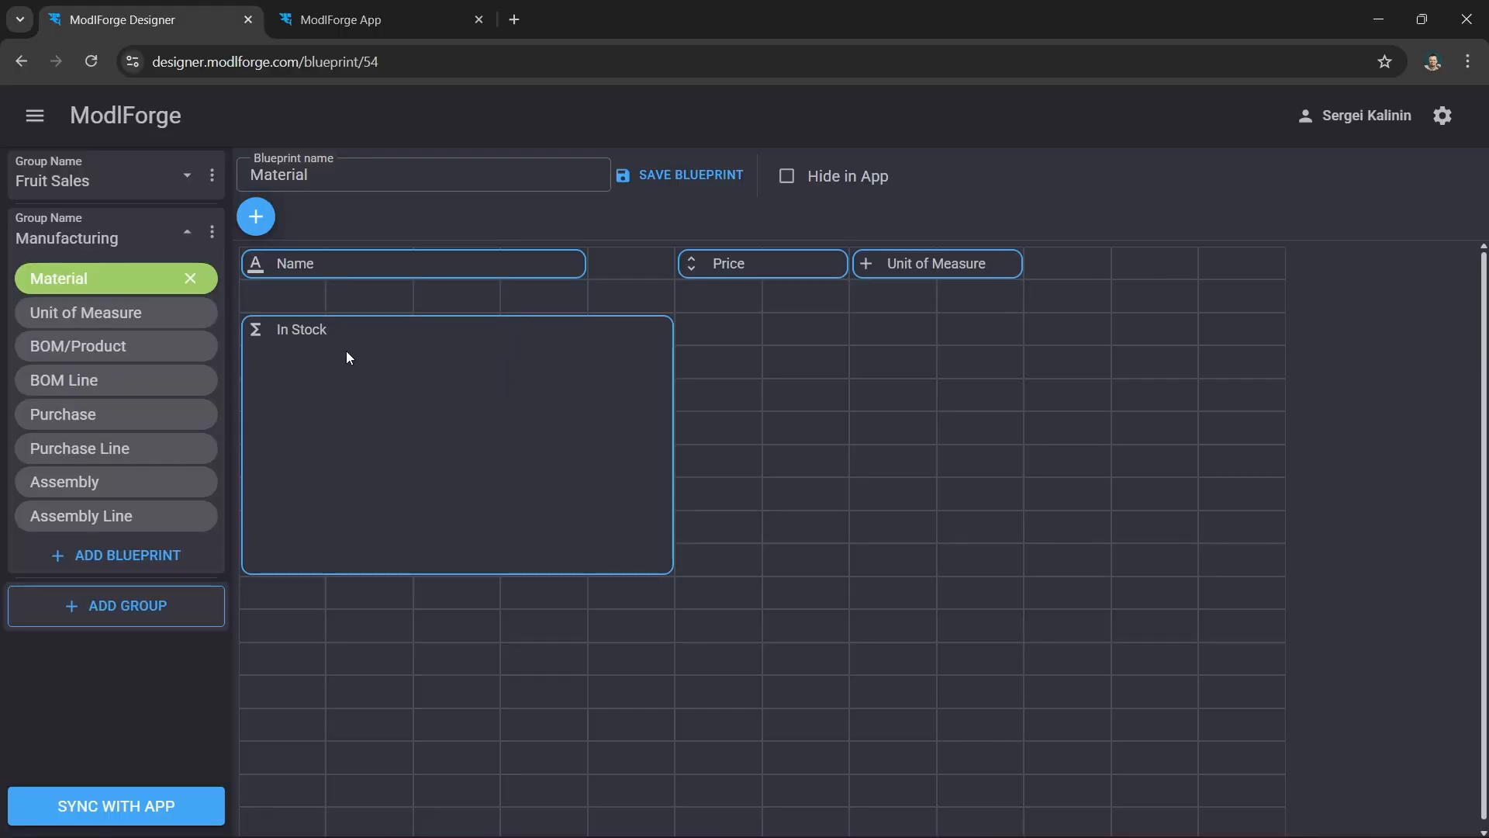
{"action": "left_click", "coordinate": [301, 331]}
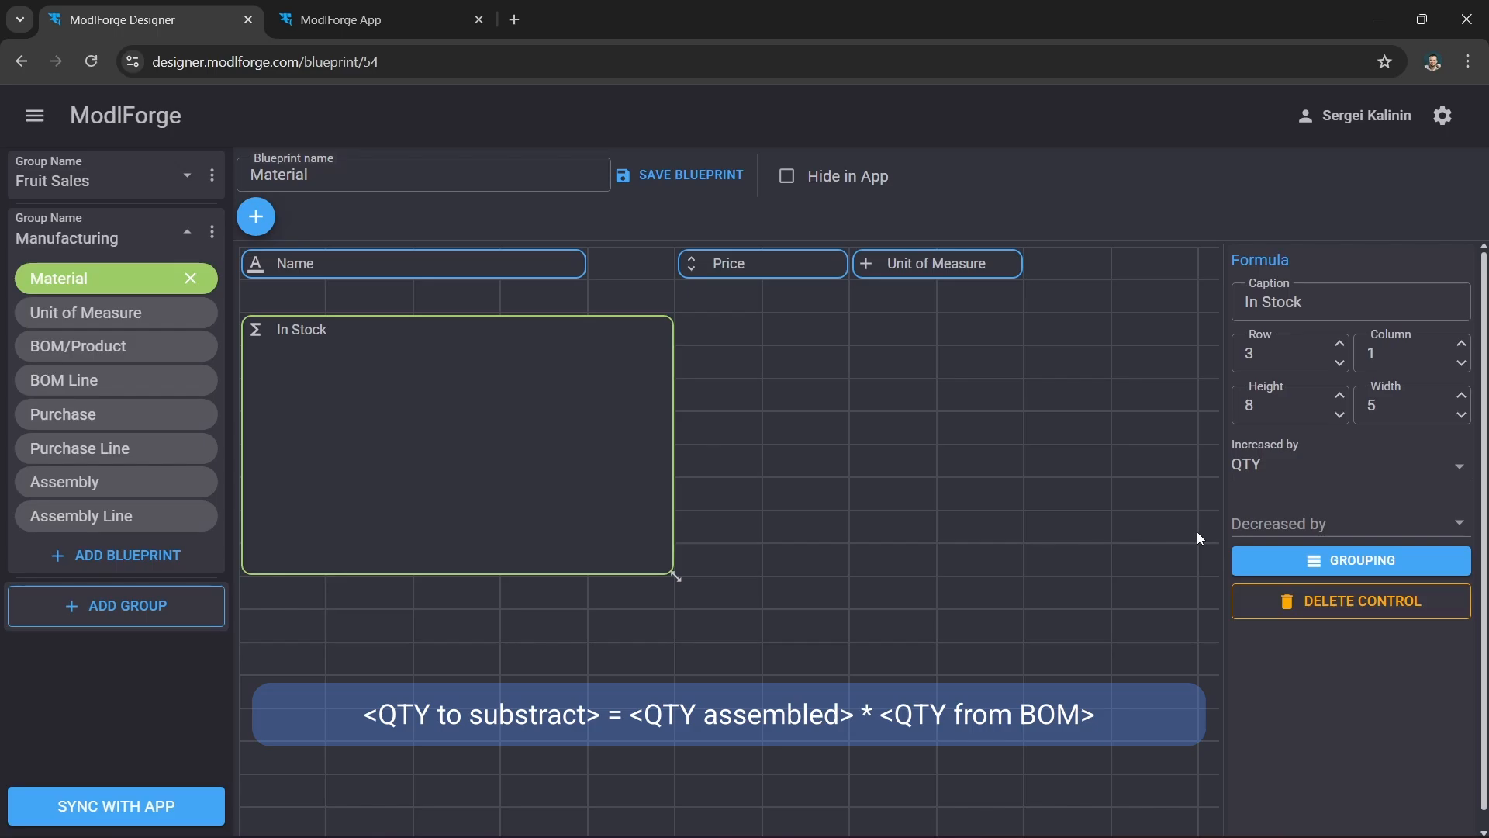
{"action": "left_click", "coordinate": [1461, 524]}
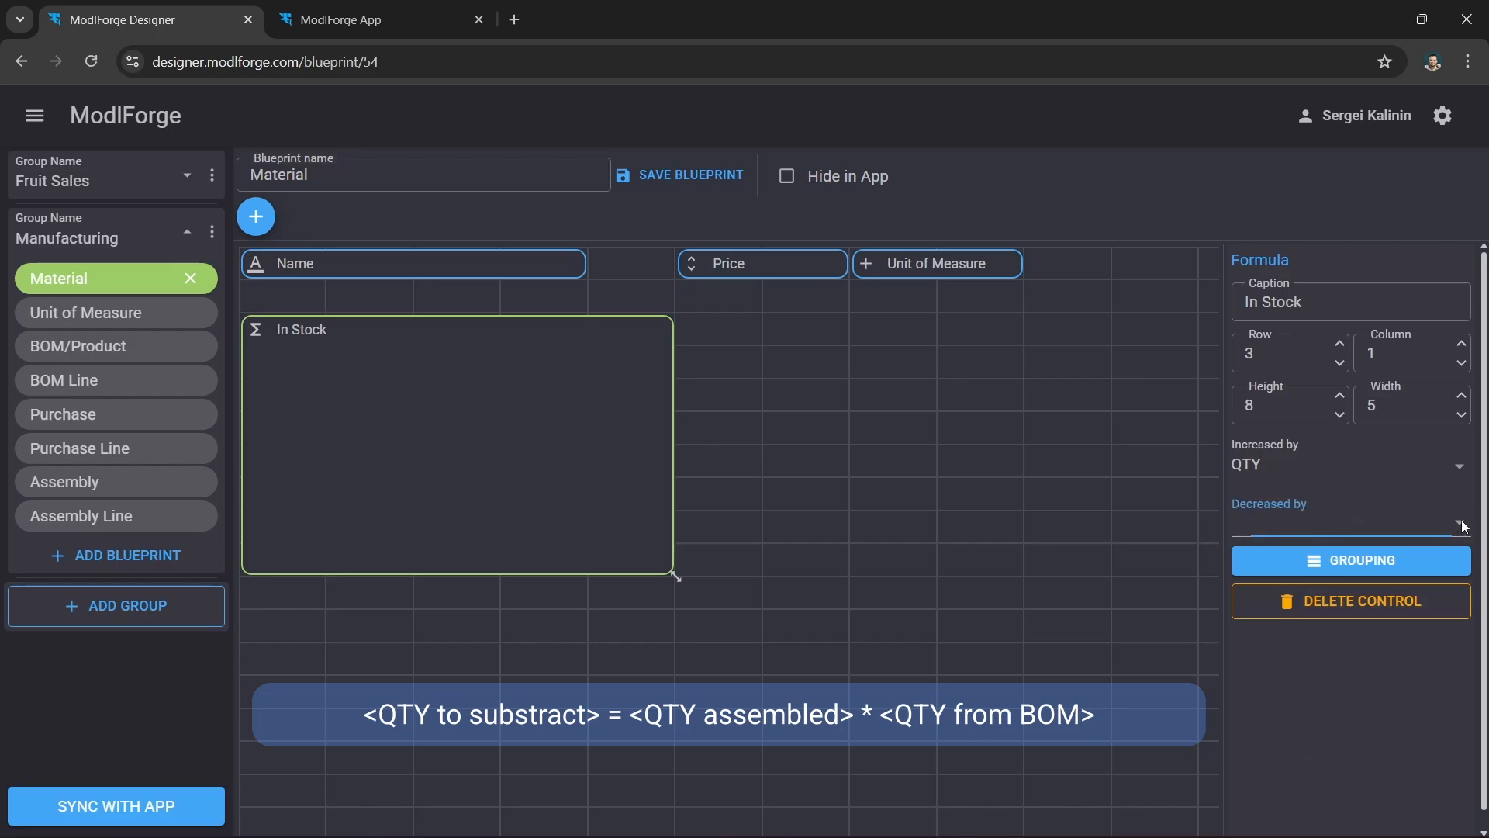
{"action": "scroll", "coordinate": [1416, 686], "scroll_direction": "down", "scroll_amount": 4}
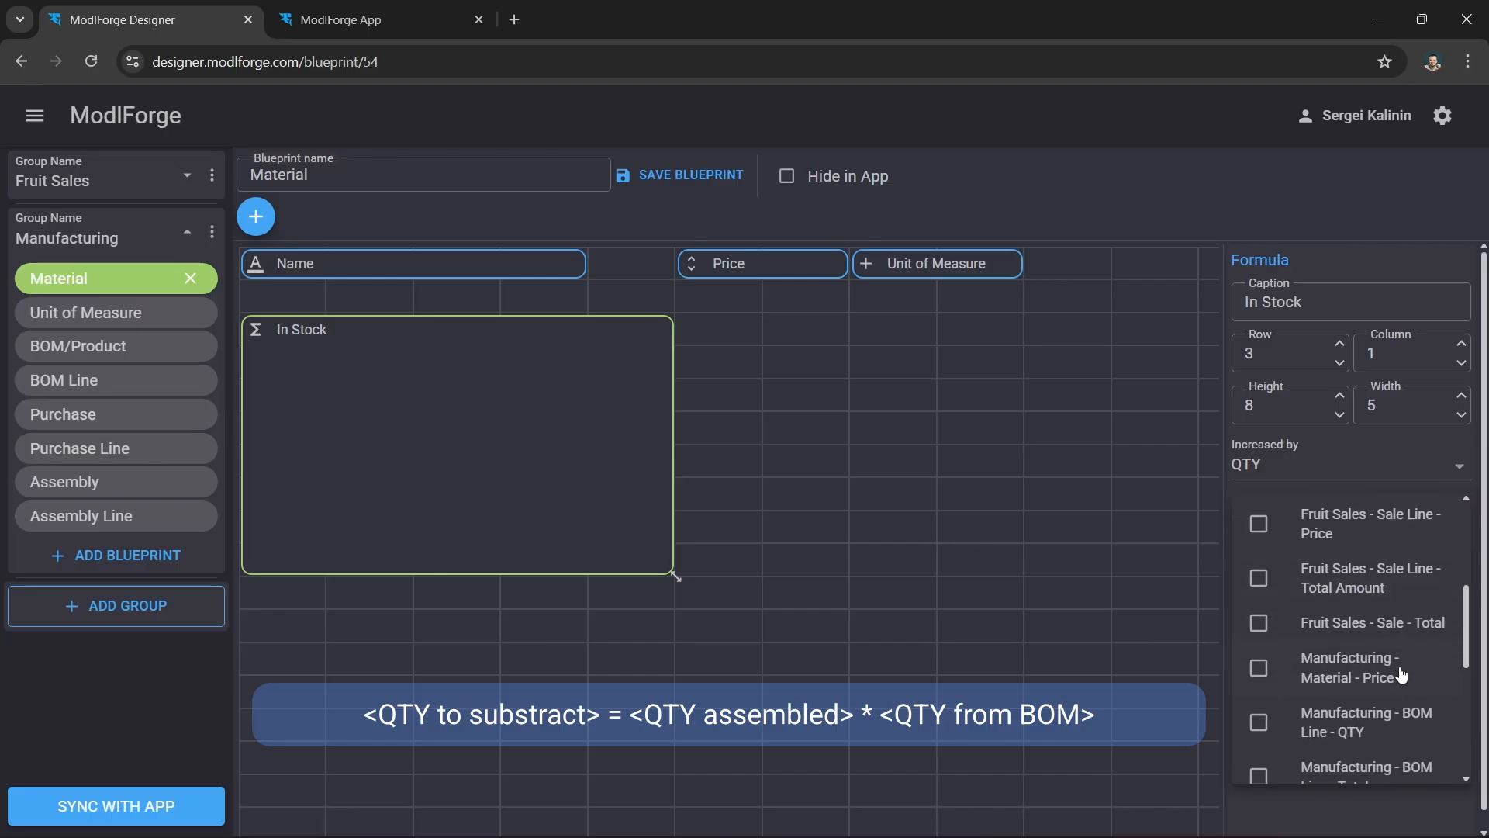
{"action": "scroll", "coordinate": [1356, 643], "scroll_direction": "down", "scroll_amount": 5}
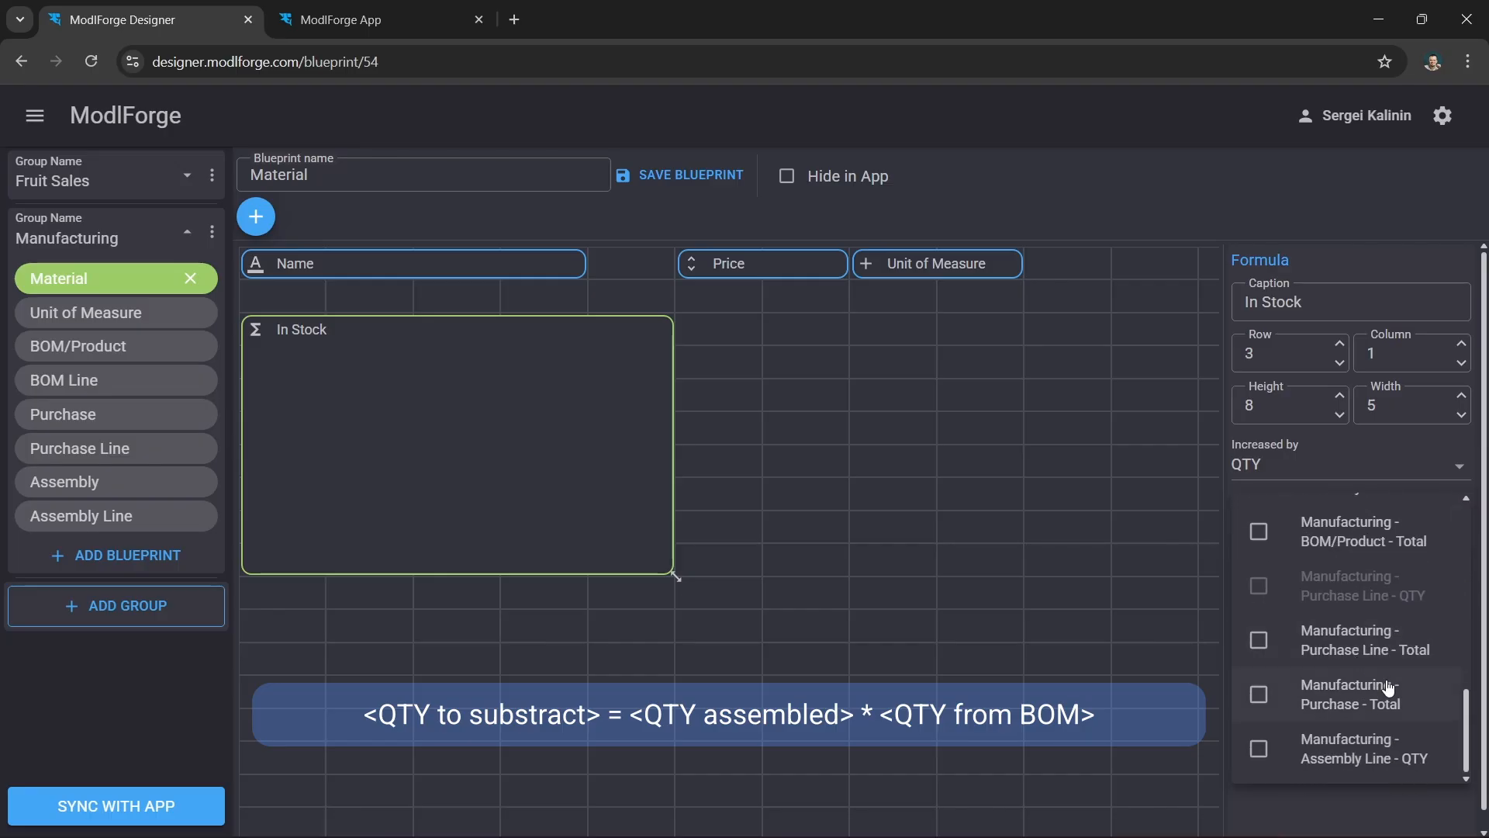
{"action": "left_click", "coordinate": [1259, 749]}
{"action": "scroll", "coordinate": [1347, 650], "scroll_direction": "up", "scroll_amount": 3}
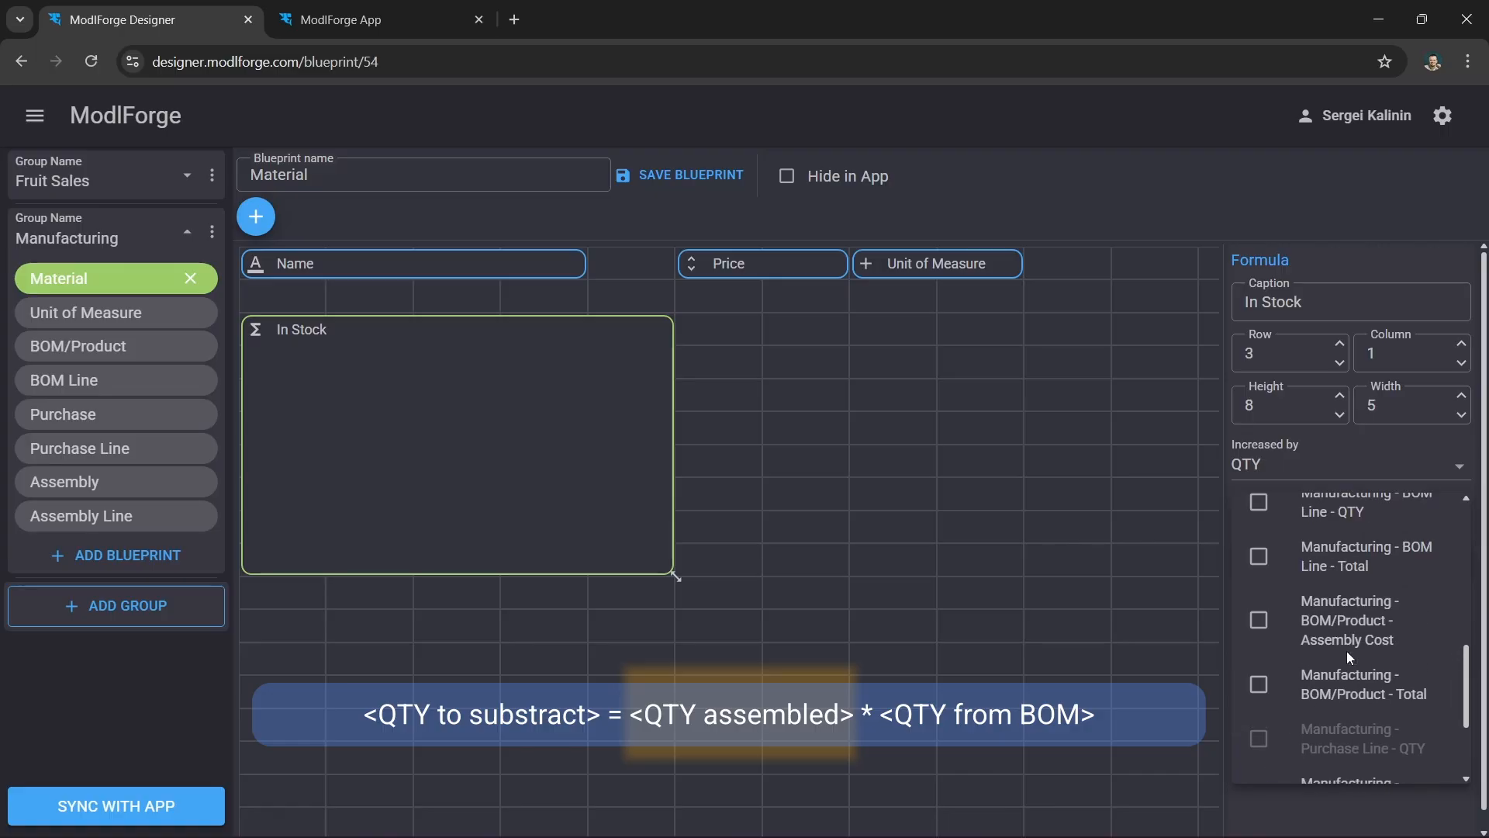
{"action": "scroll", "coordinate": [1347, 650], "scroll_direction": "up", "scroll_amount": 2}
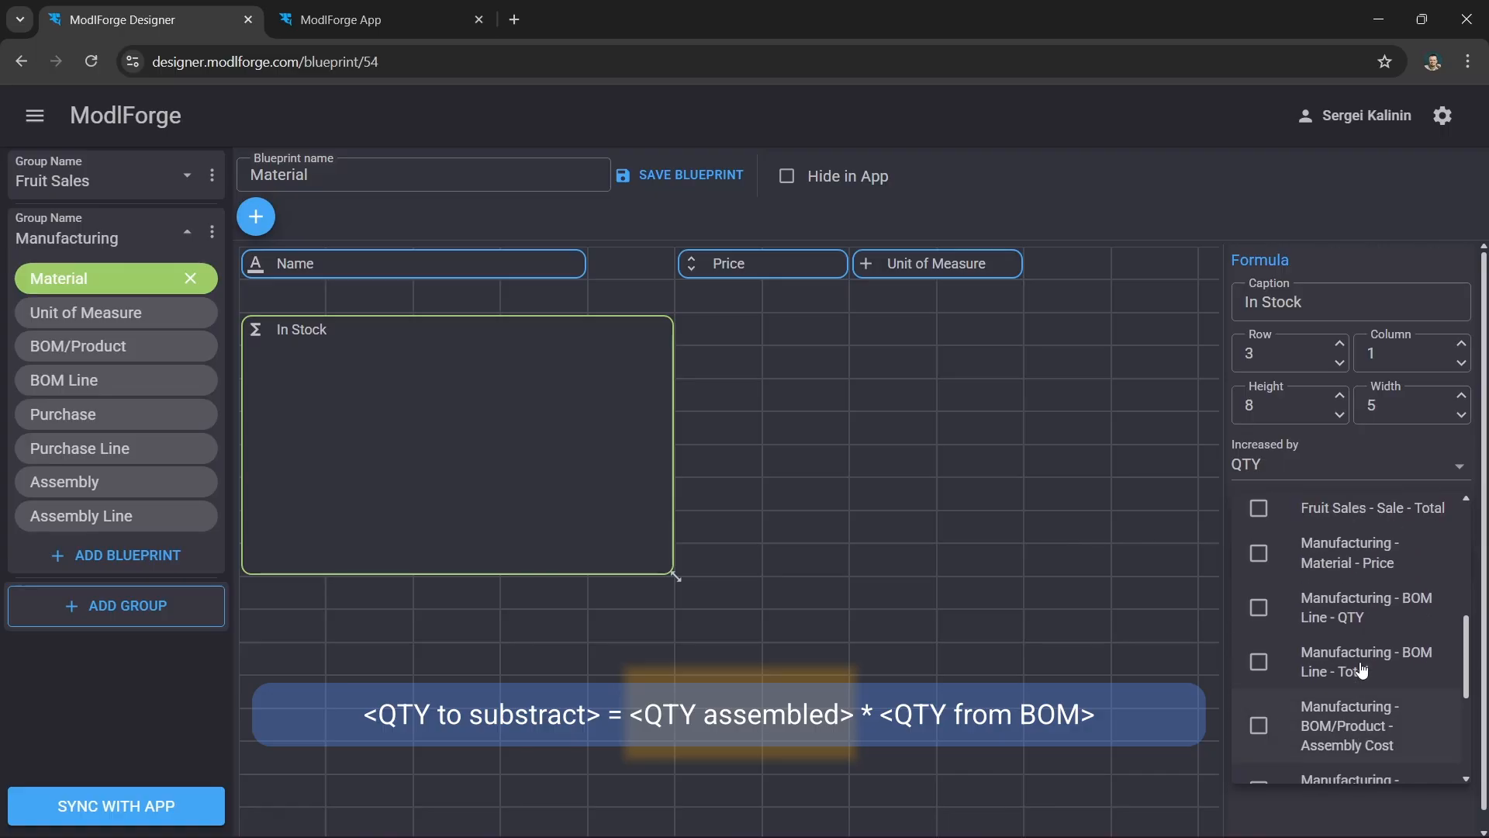
{"action": "left_click", "coordinate": [1258, 608]}
{"action": "scroll", "coordinate": [1260, 663], "scroll_direction": "down", "scroll_amount": 3}
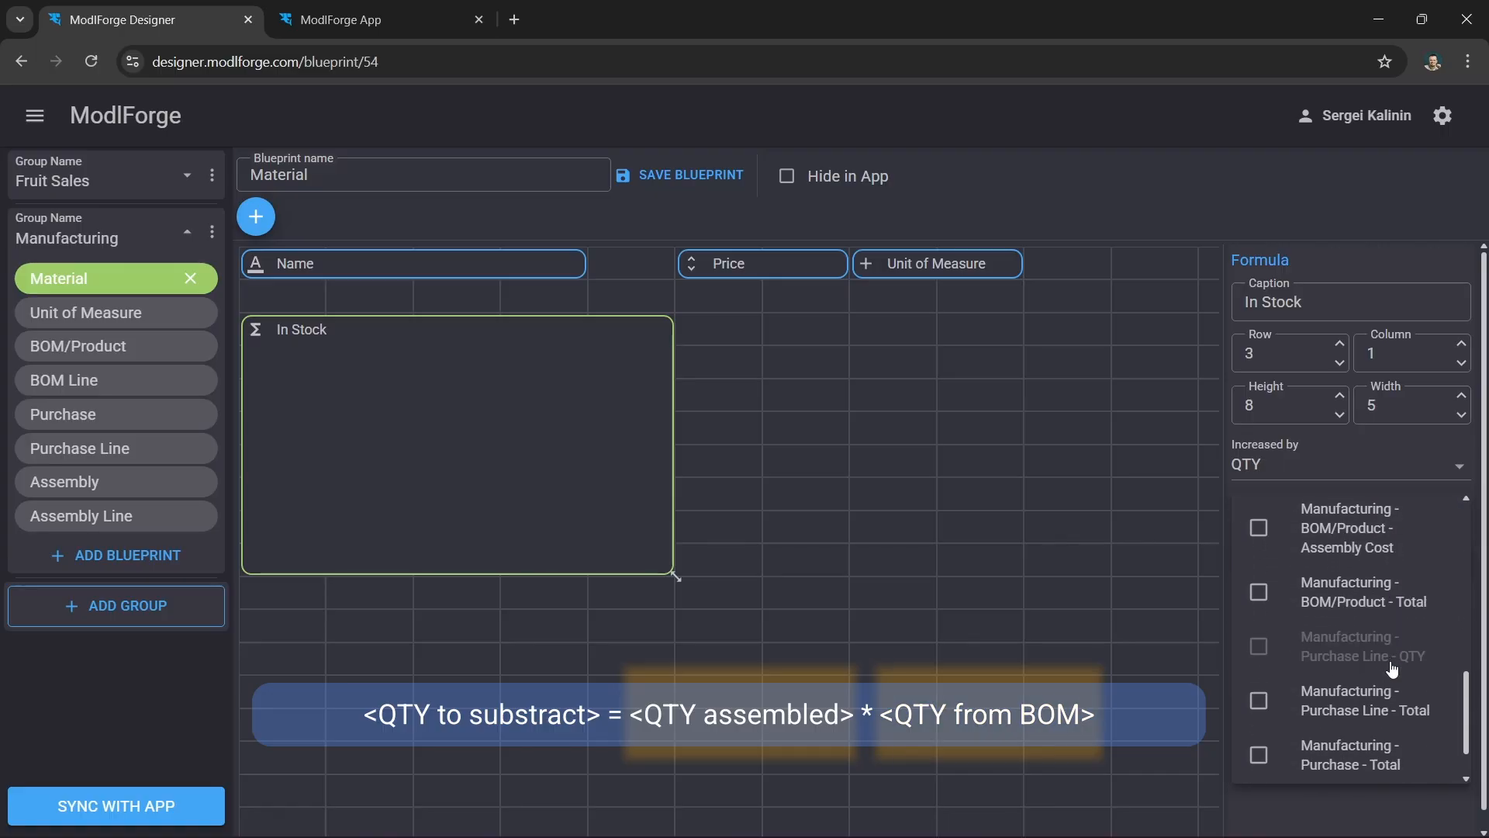
{"action": "left_click", "coordinate": [1125, 619]}
- Group the In Stock formula's Assembly Line QTY by Material and save the Material blueprint
{"action": "left_click", "coordinate": [1339, 563]}
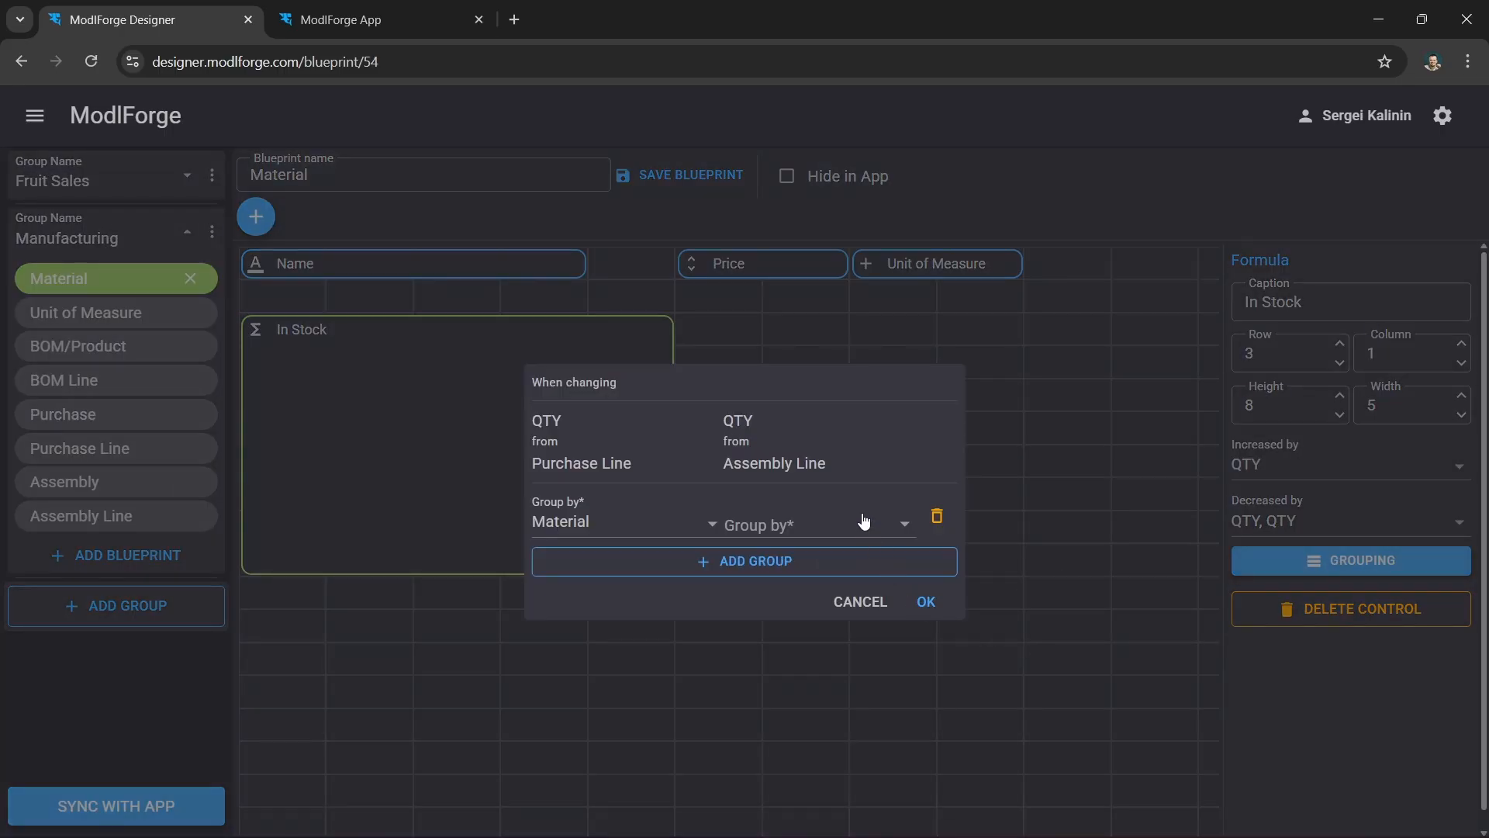
{"action": "left_click", "coordinate": [900, 524]}
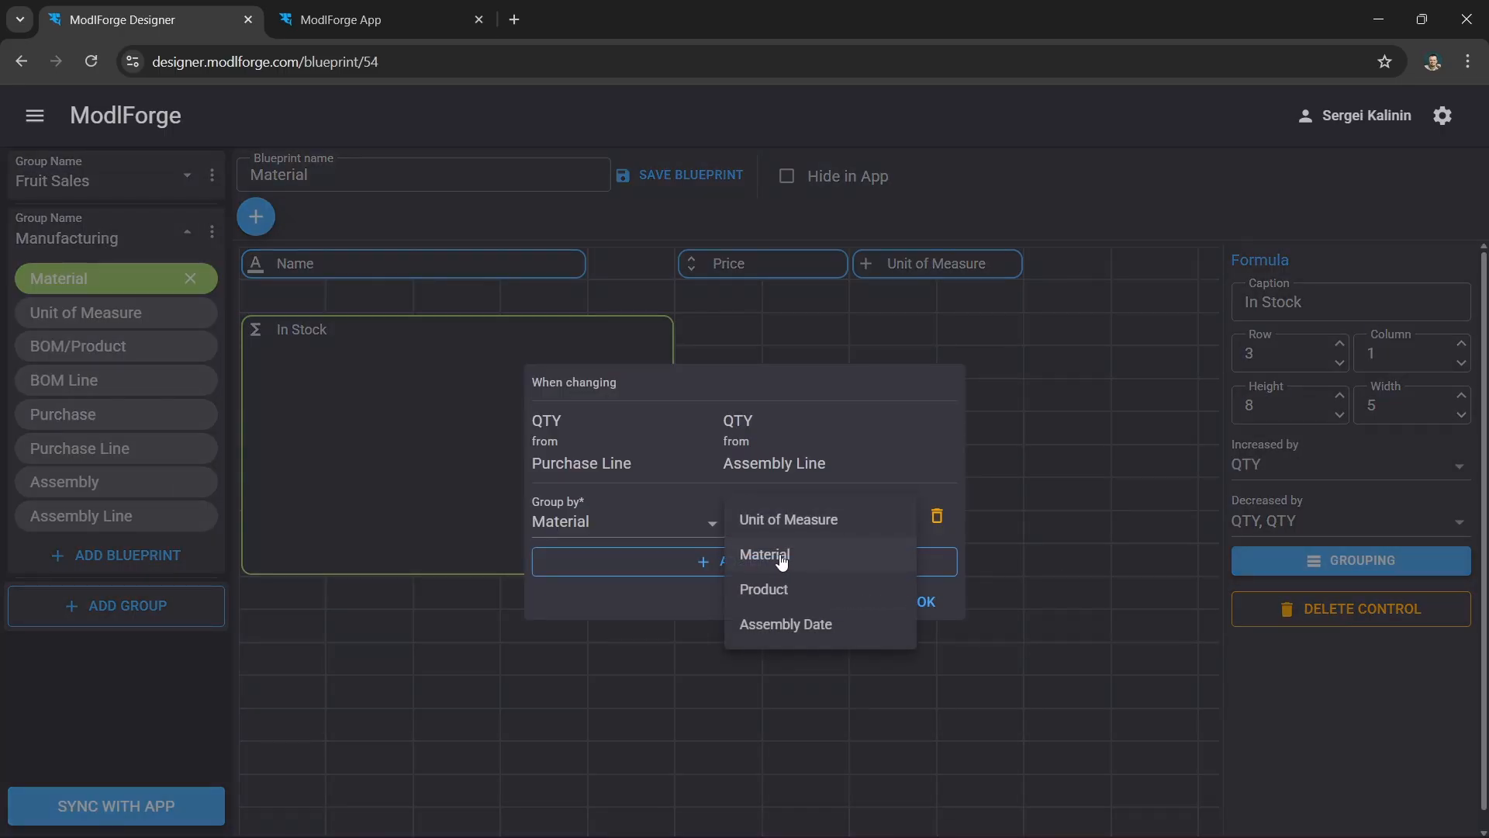
{"action": "left_click", "coordinate": [775, 558]}
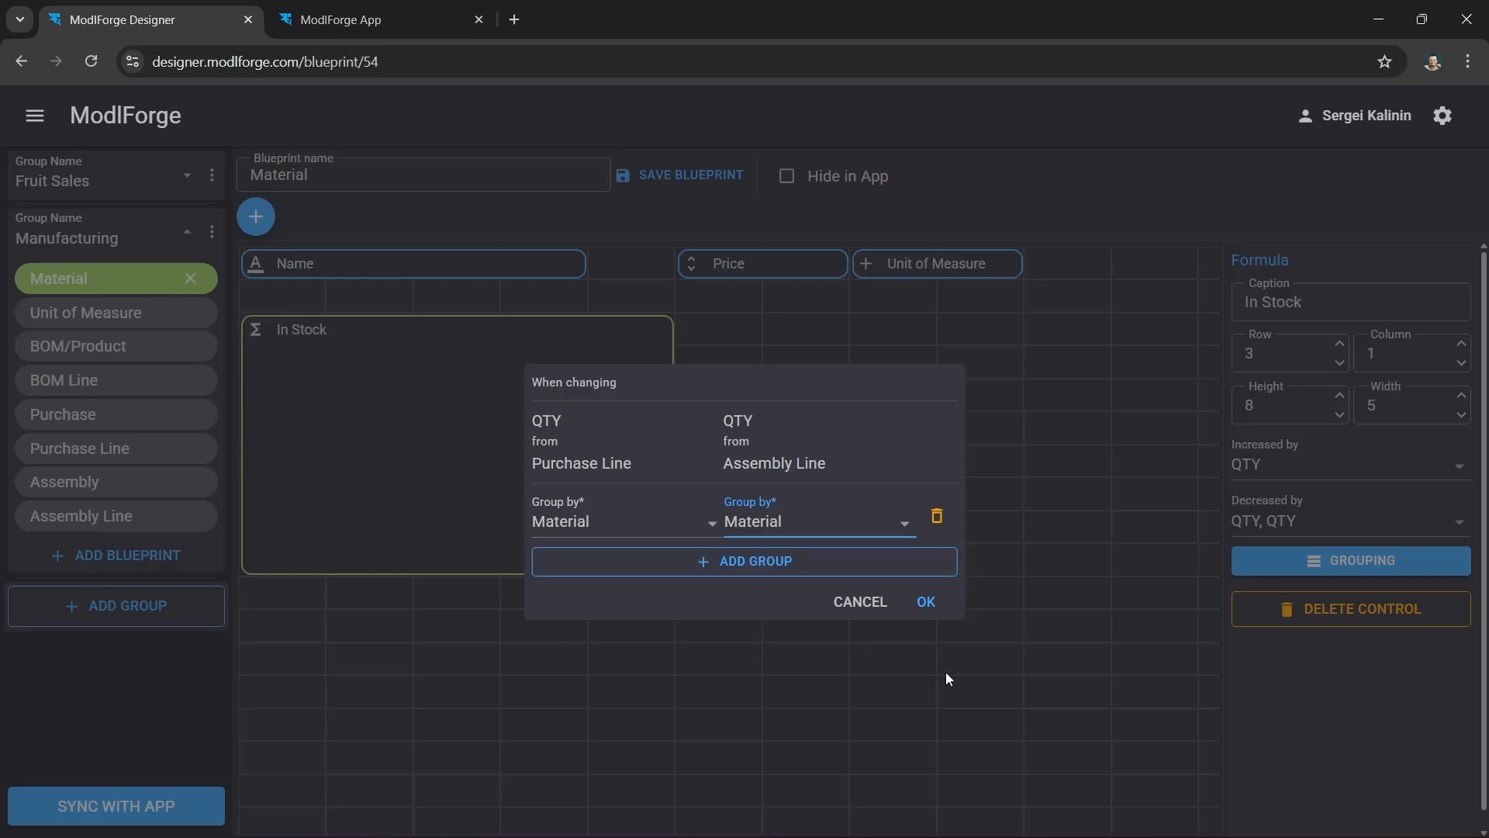
{"action": "left_click", "coordinate": [925, 602]}
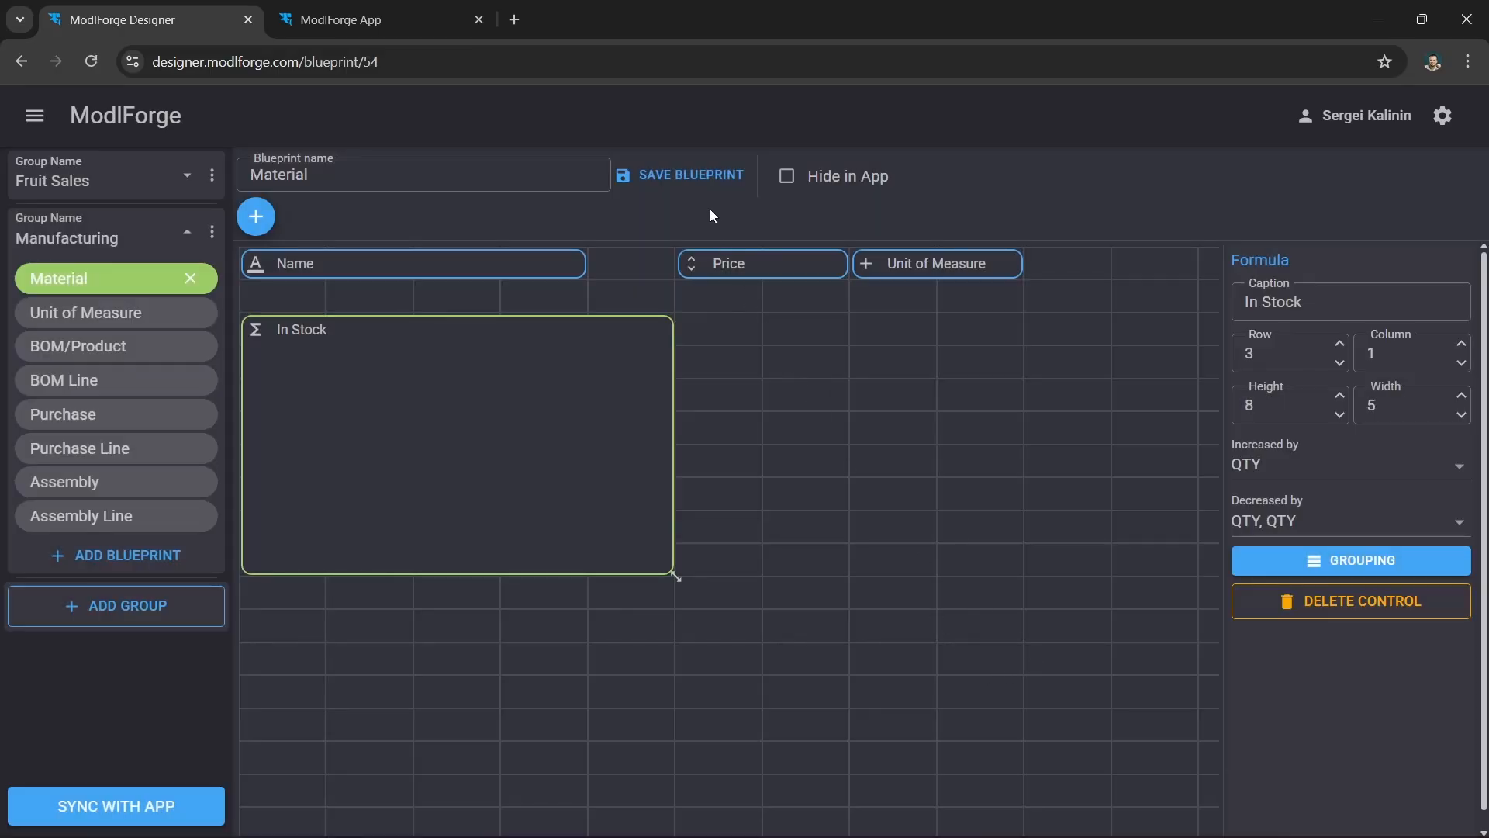
{"action": "left_click", "coordinate": [685, 172]}
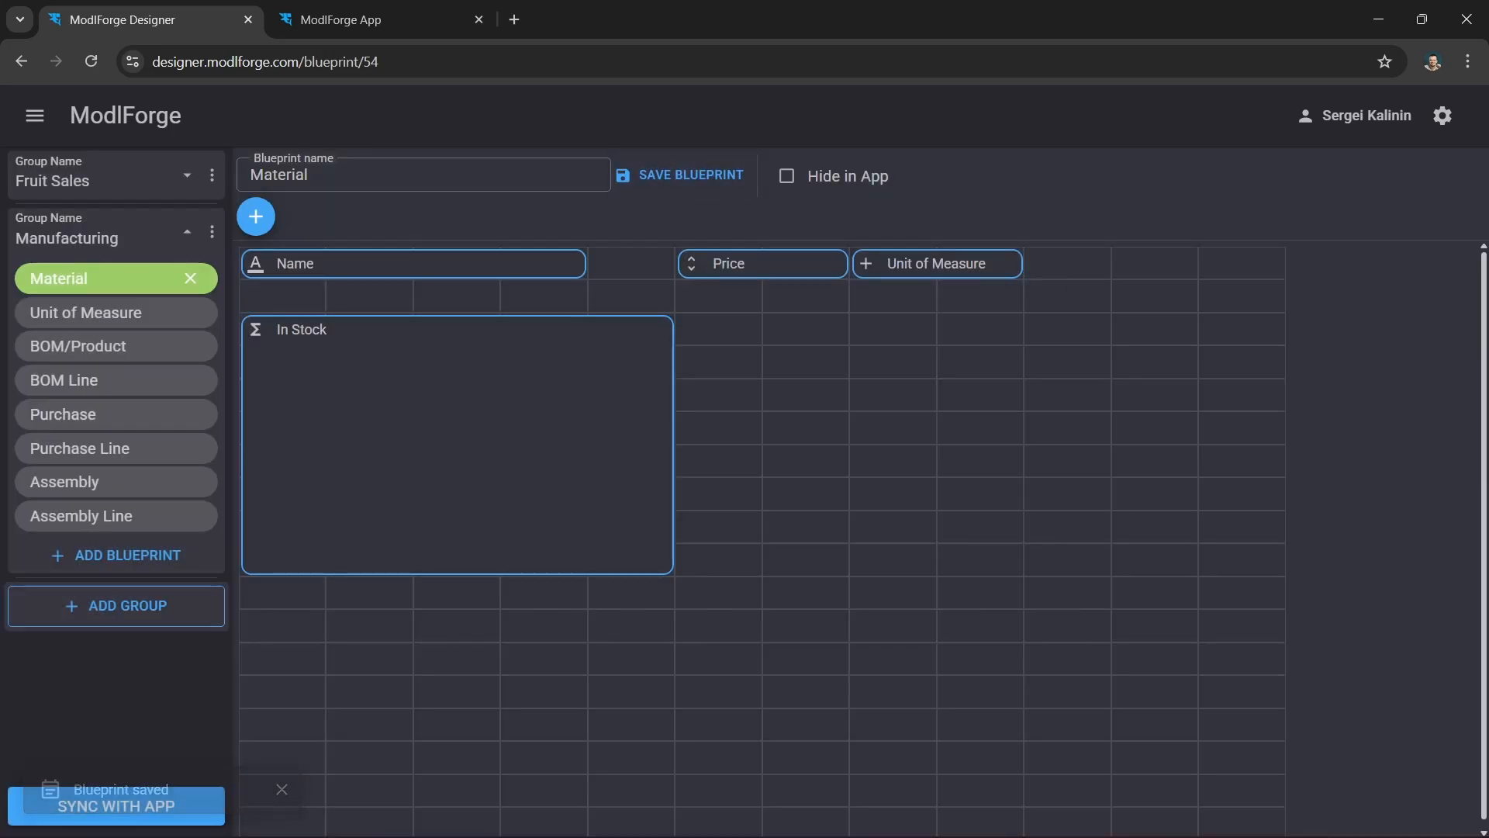
- Upload the blueprints to the app and dismiss the sync notification
{"action": "left_click", "coordinate": [113, 816]}
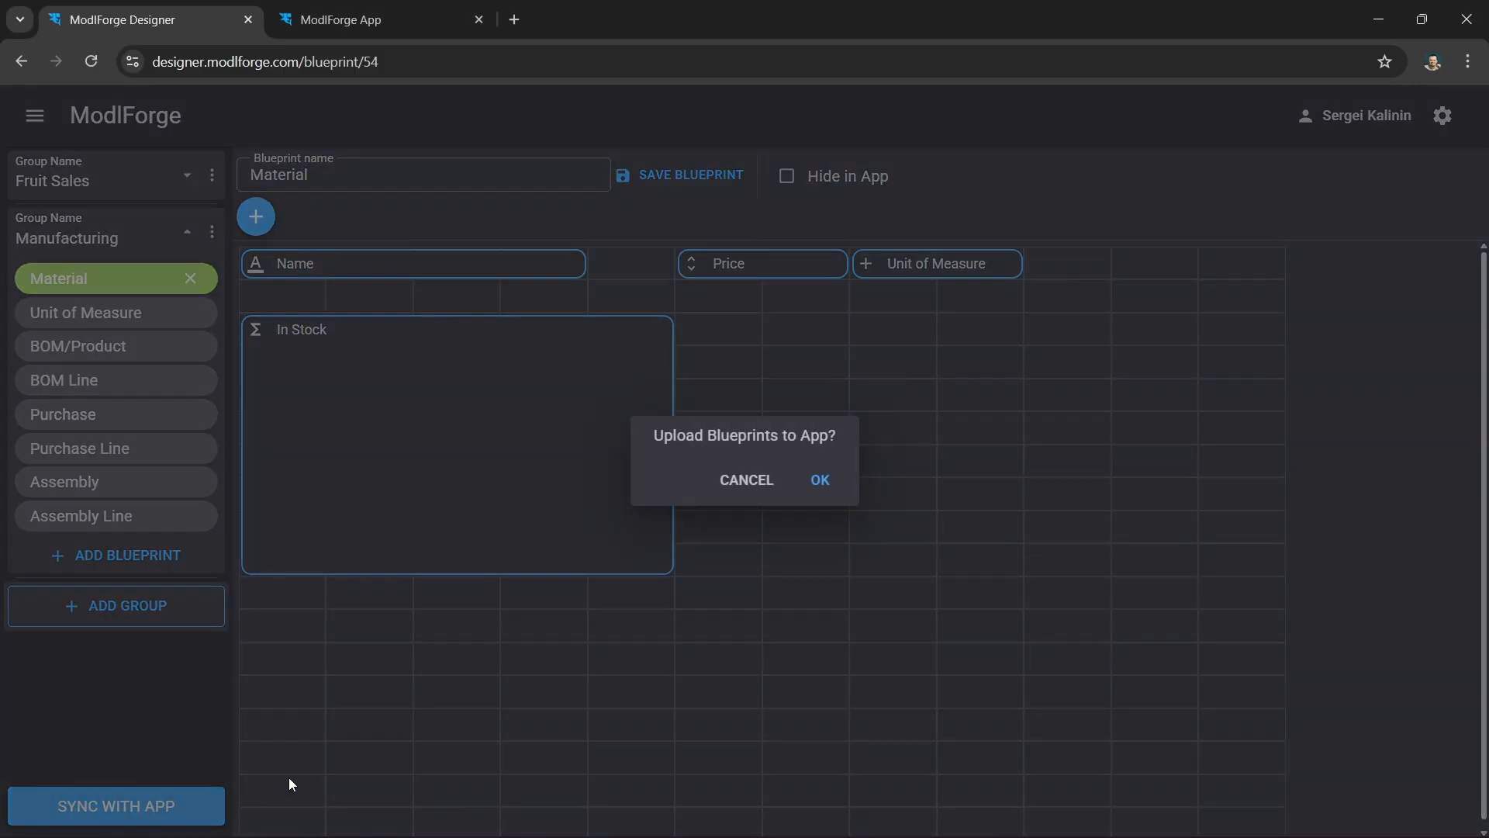
{"action": "left_click", "coordinate": [826, 482]}
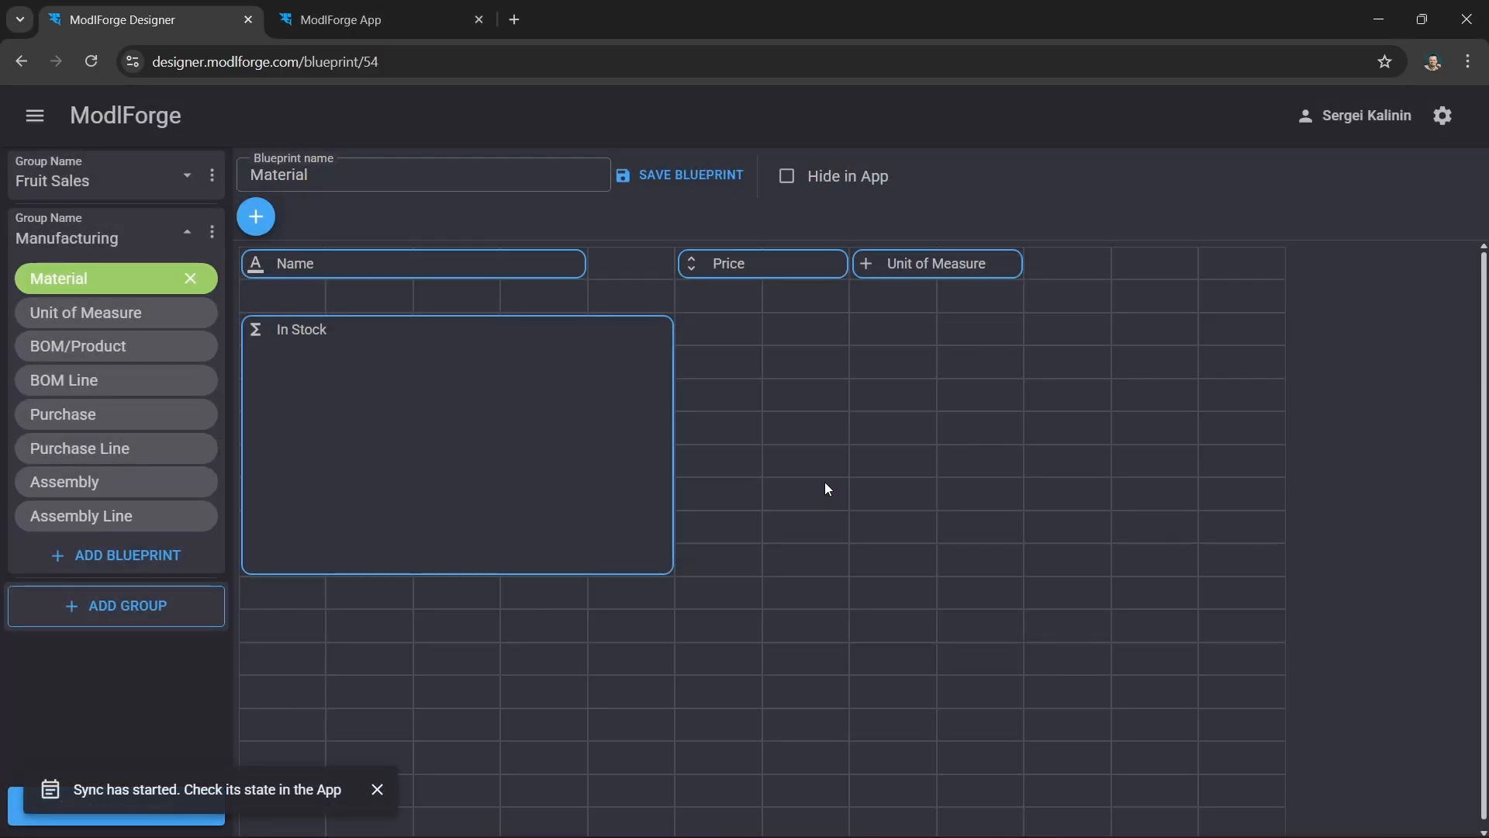
{"action": "left_click", "coordinate": [377, 789]}
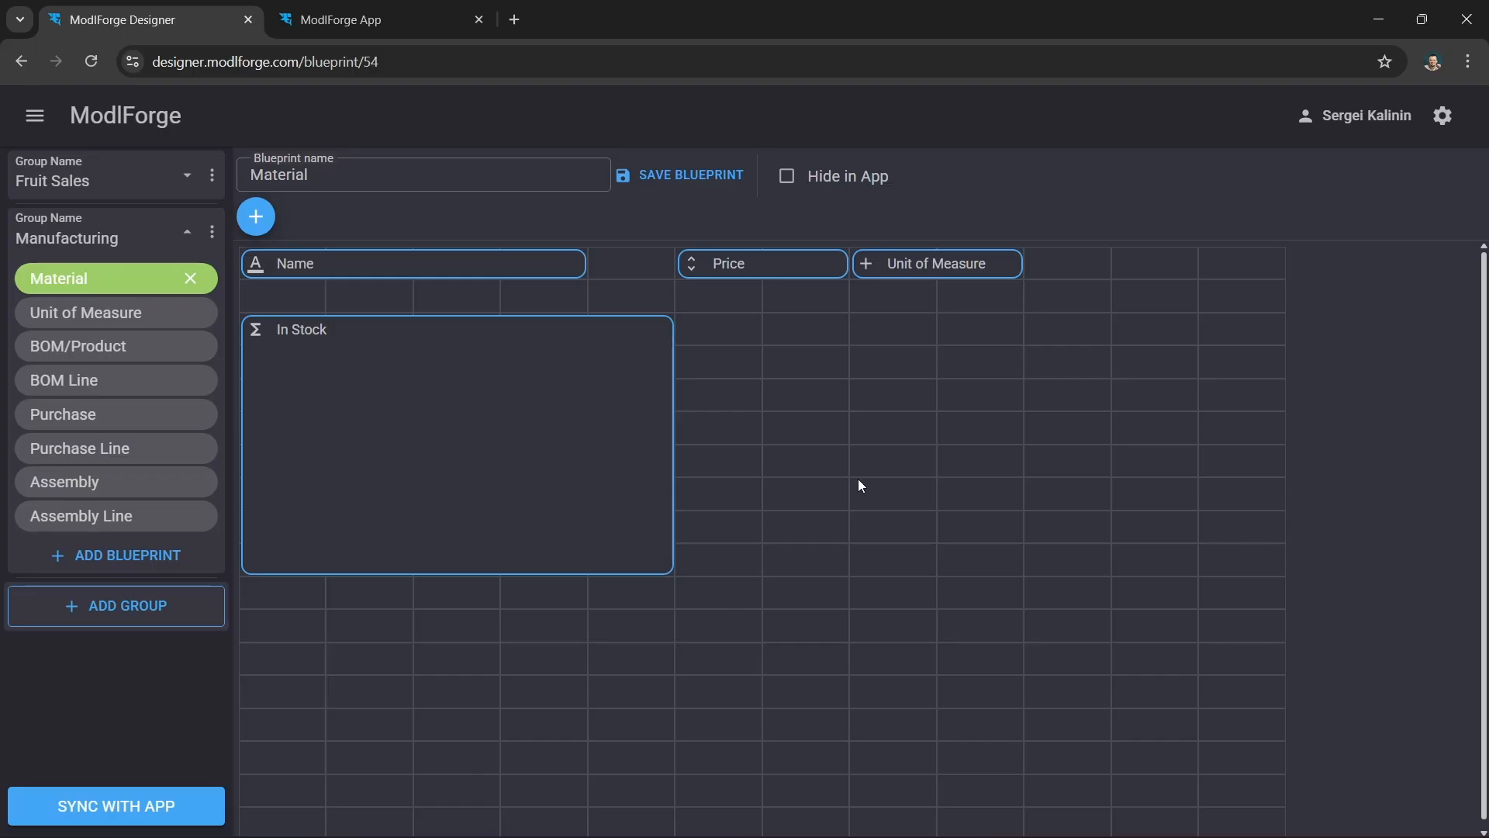
- Switch to the ModlForge App, refresh its sync state and reload the home page
{"action": "left_click", "coordinate": [397, 22]}
{"action": "left_click", "coordinate": [1249, 118]}
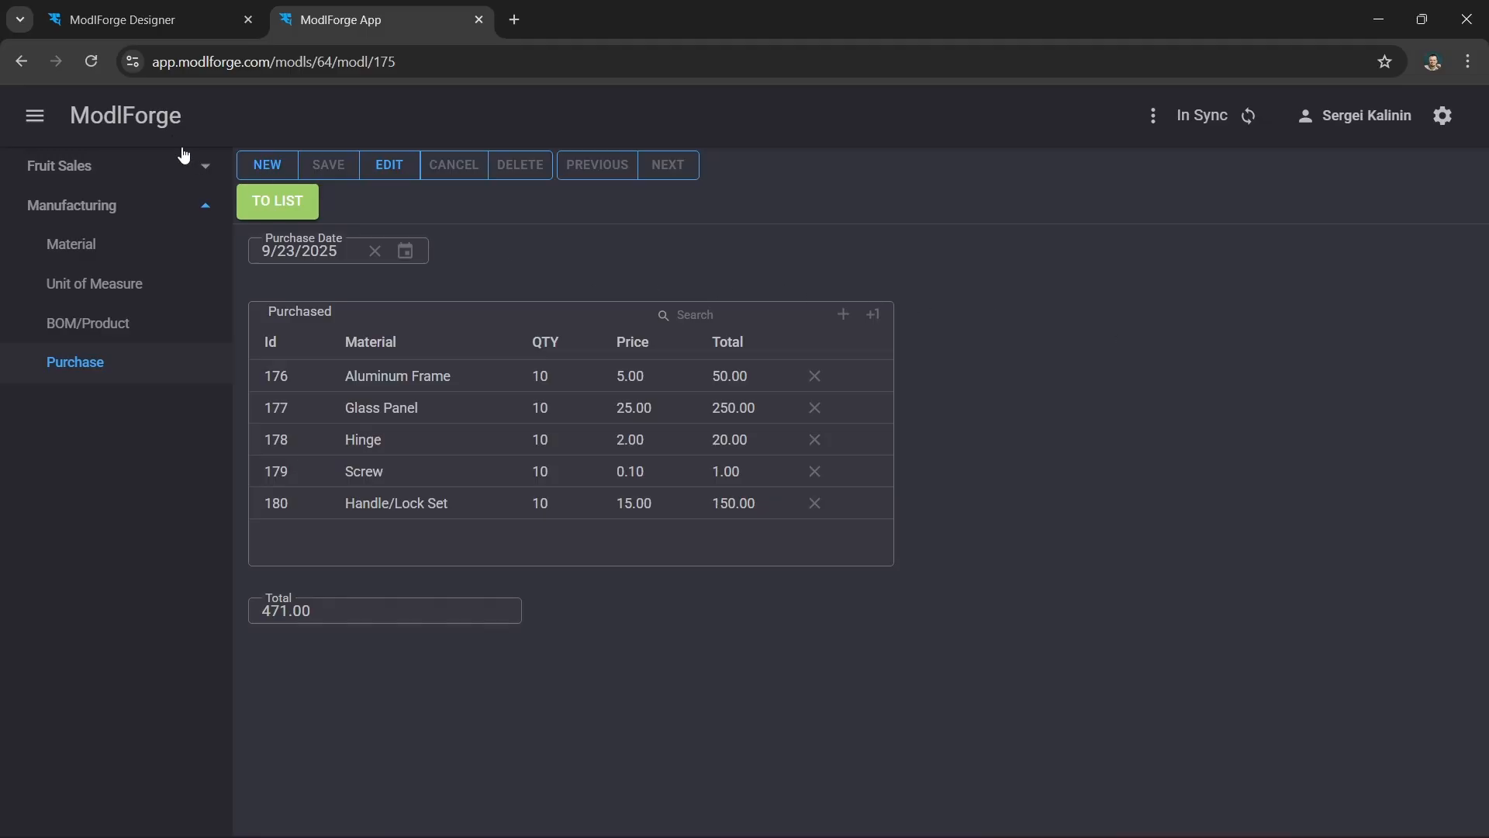
{"action": "left_click", "coordinate": [131, 123]}
{"action": "left_click", "coordinate": [95, 62]}
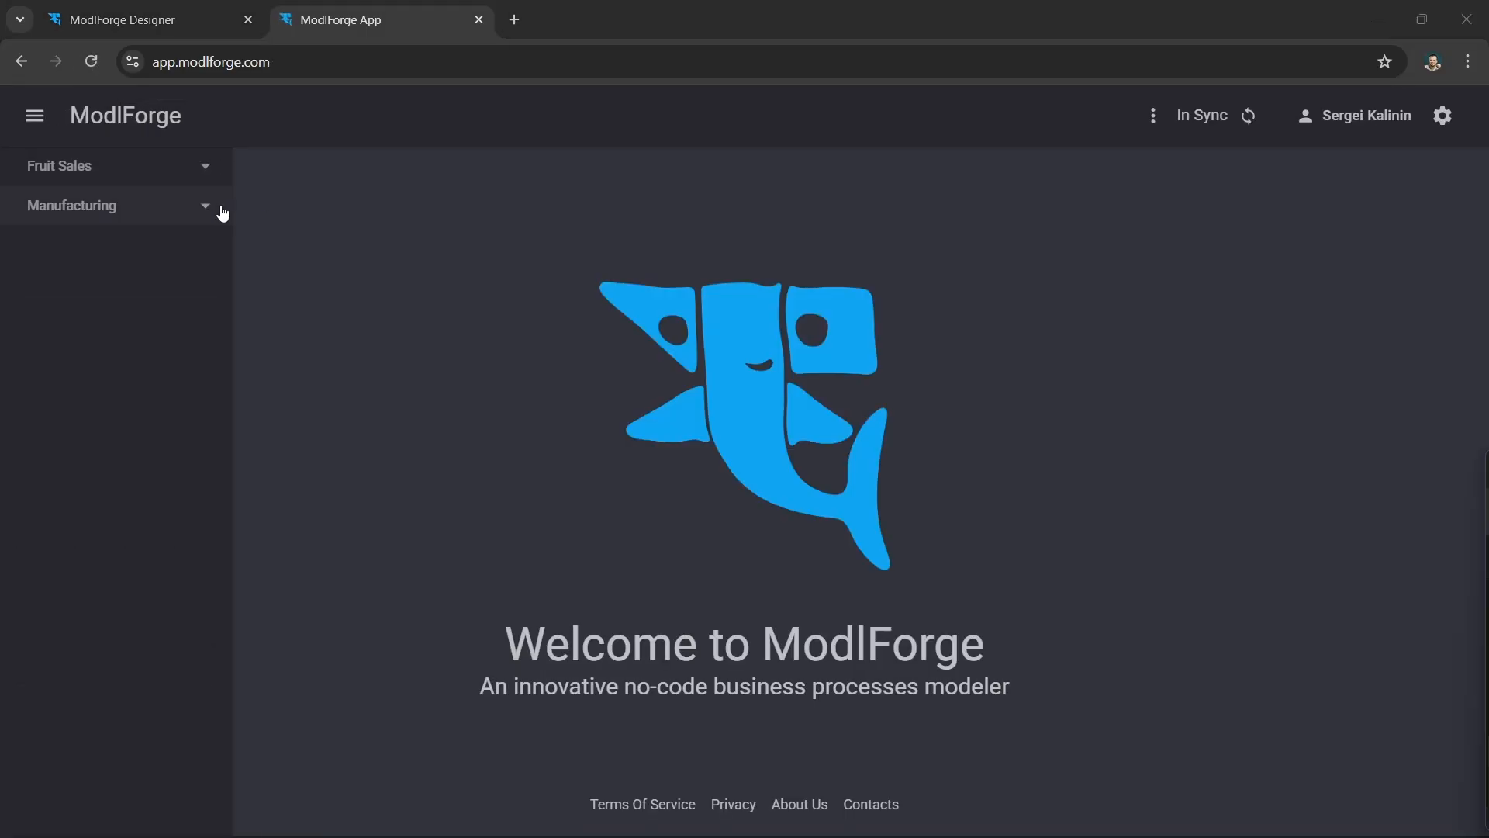
- Create a new Manufacturing Assembly record with the assembly date 9/24/2025
{"action": "left_click", "coordinate": [206, 208]}
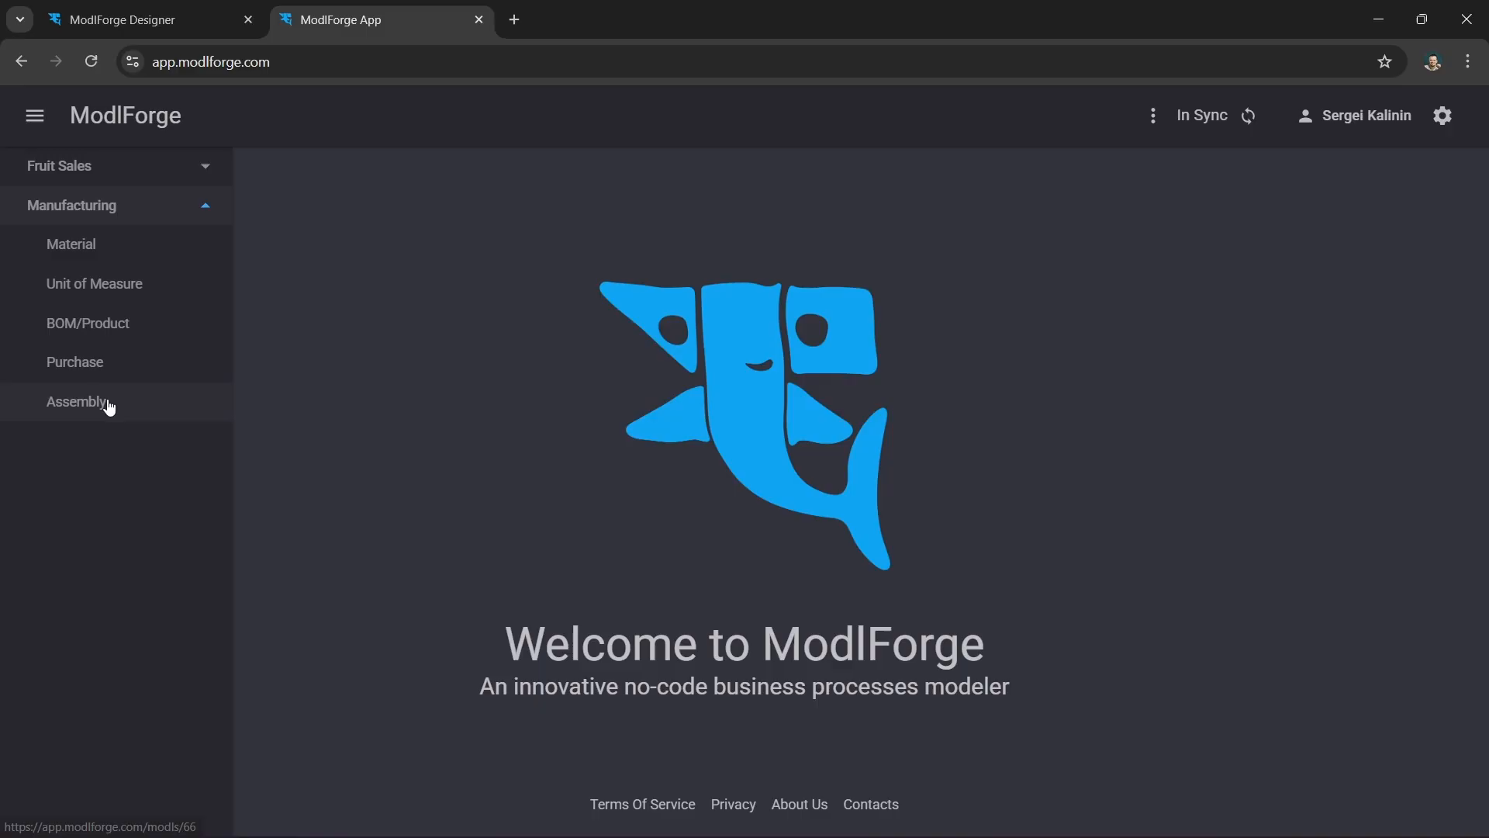
{"action": "left_click", "coordinate": [172, 408]}
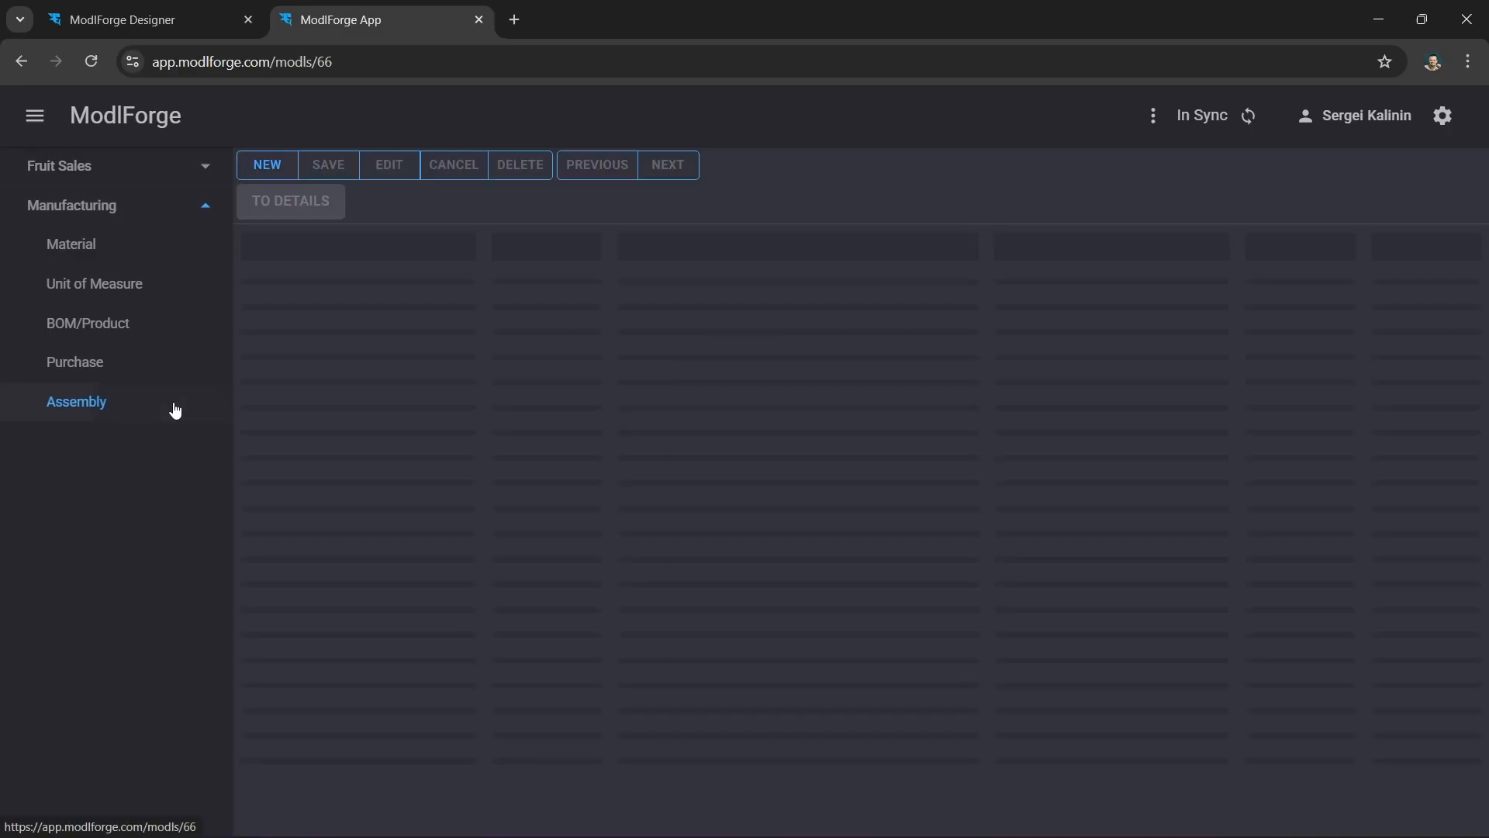
{"action": "left_click", "coordinate": [277, 172]}
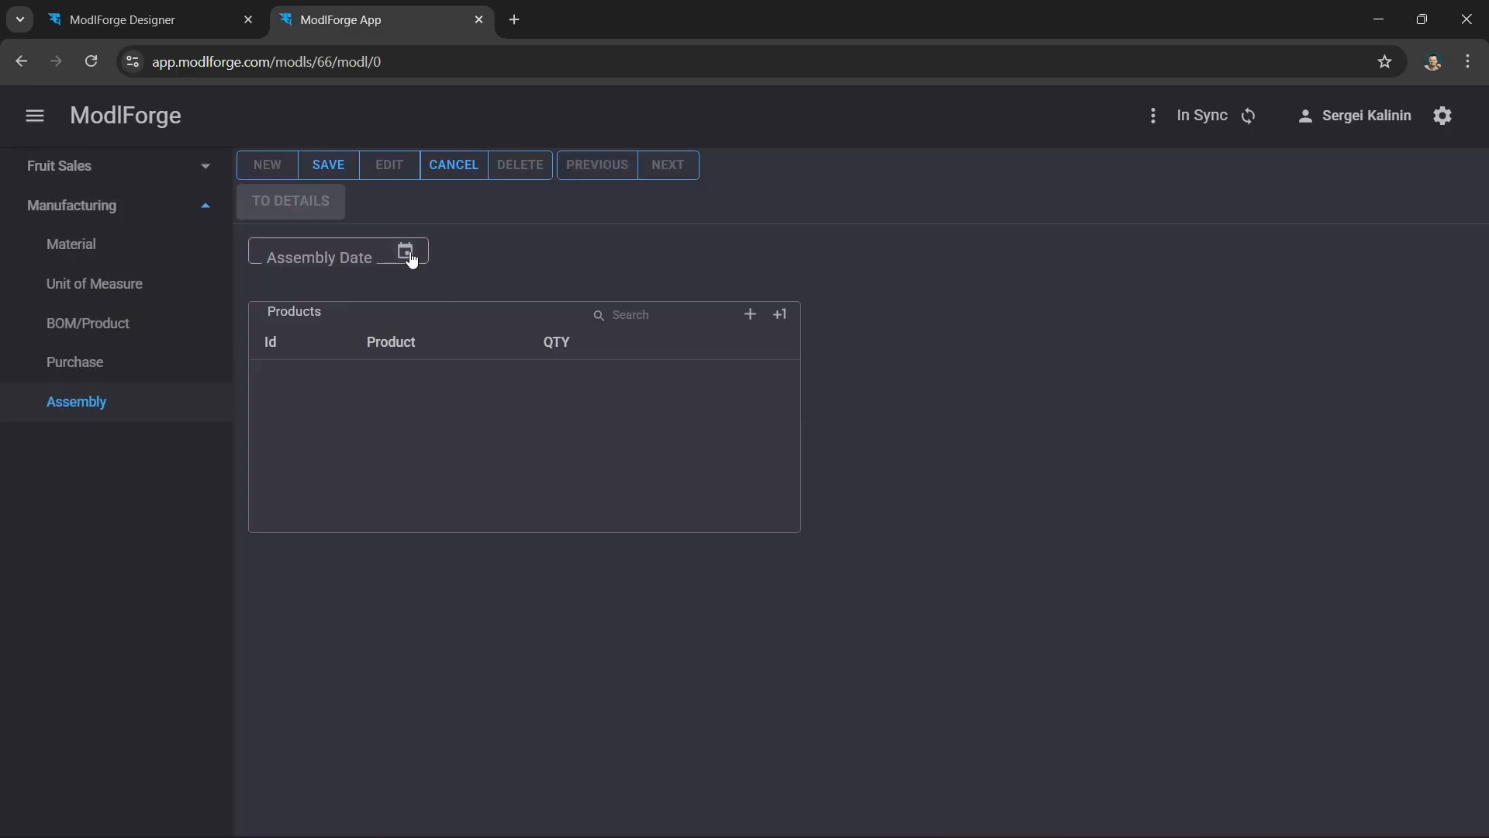
{"action": "left_click", "coordinate": [409, 256]}
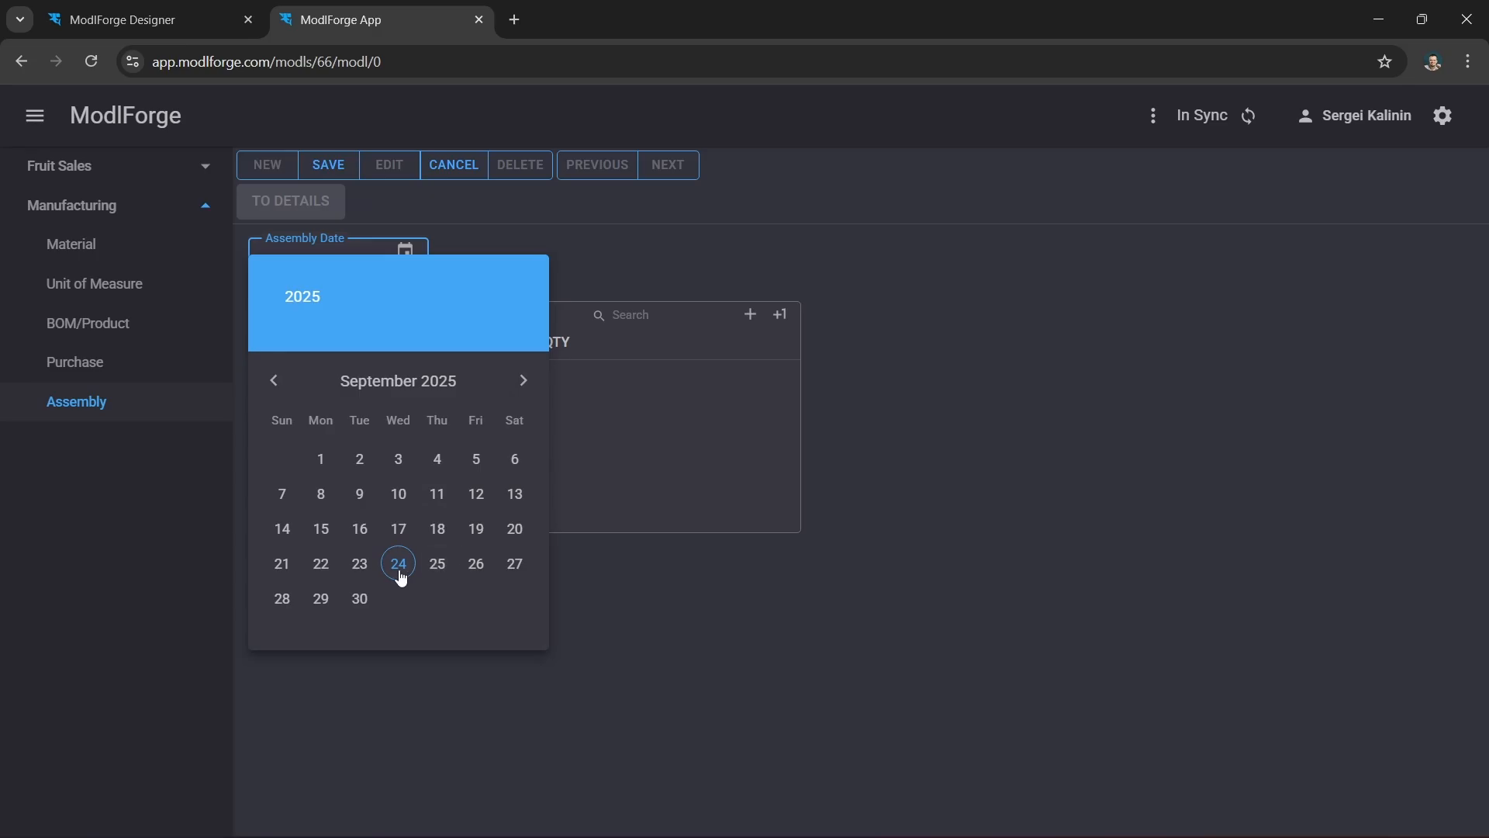
{"action": "left_click", "coordinate": [399, 574]}
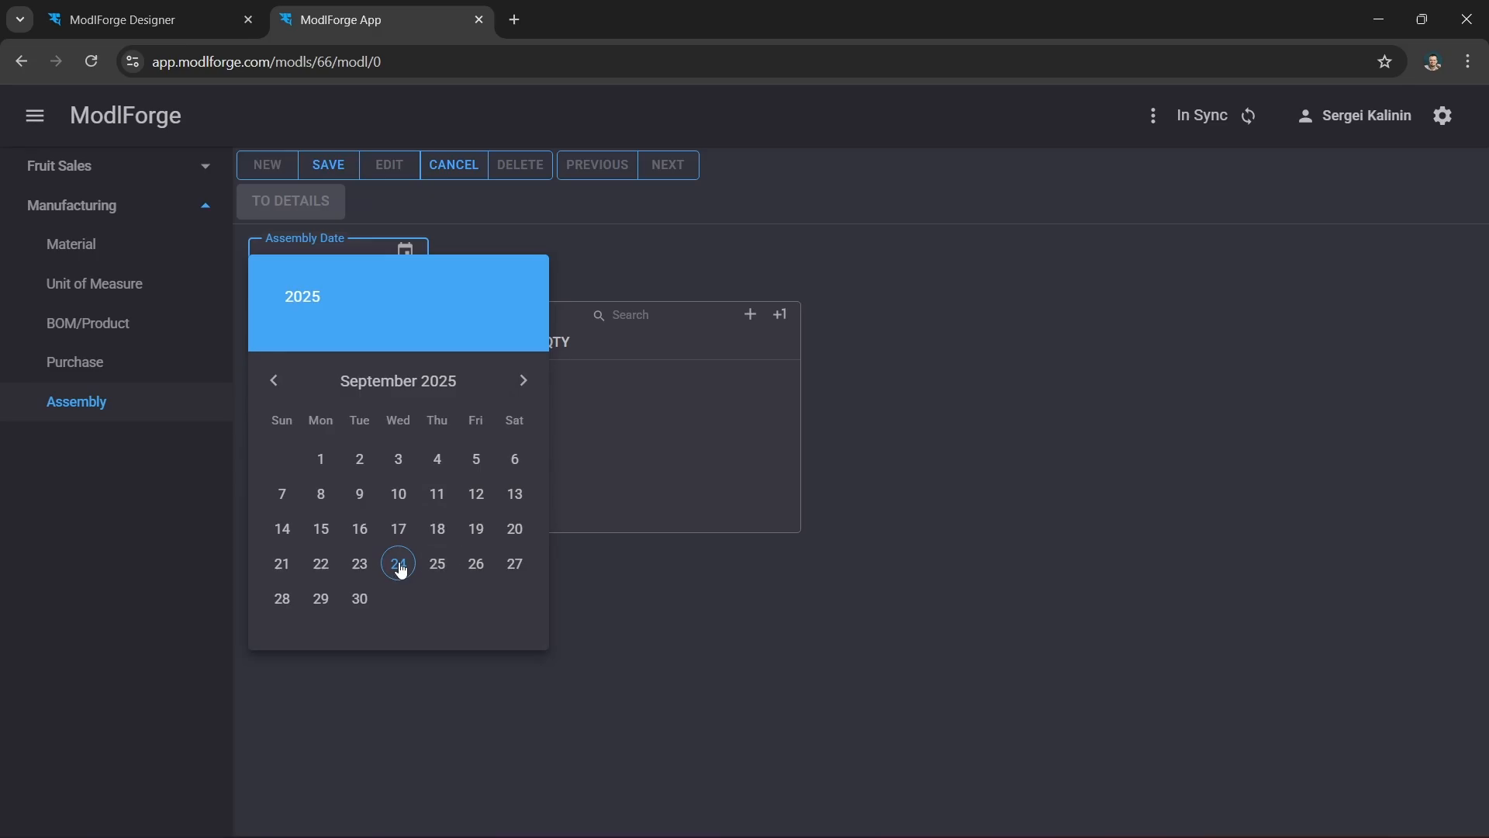
- Add Aluminum-Framed Glass Door with QTY 2 to the assembly's Products table and save the record
{"action": "left_click", "coordinate": [780, 315]}
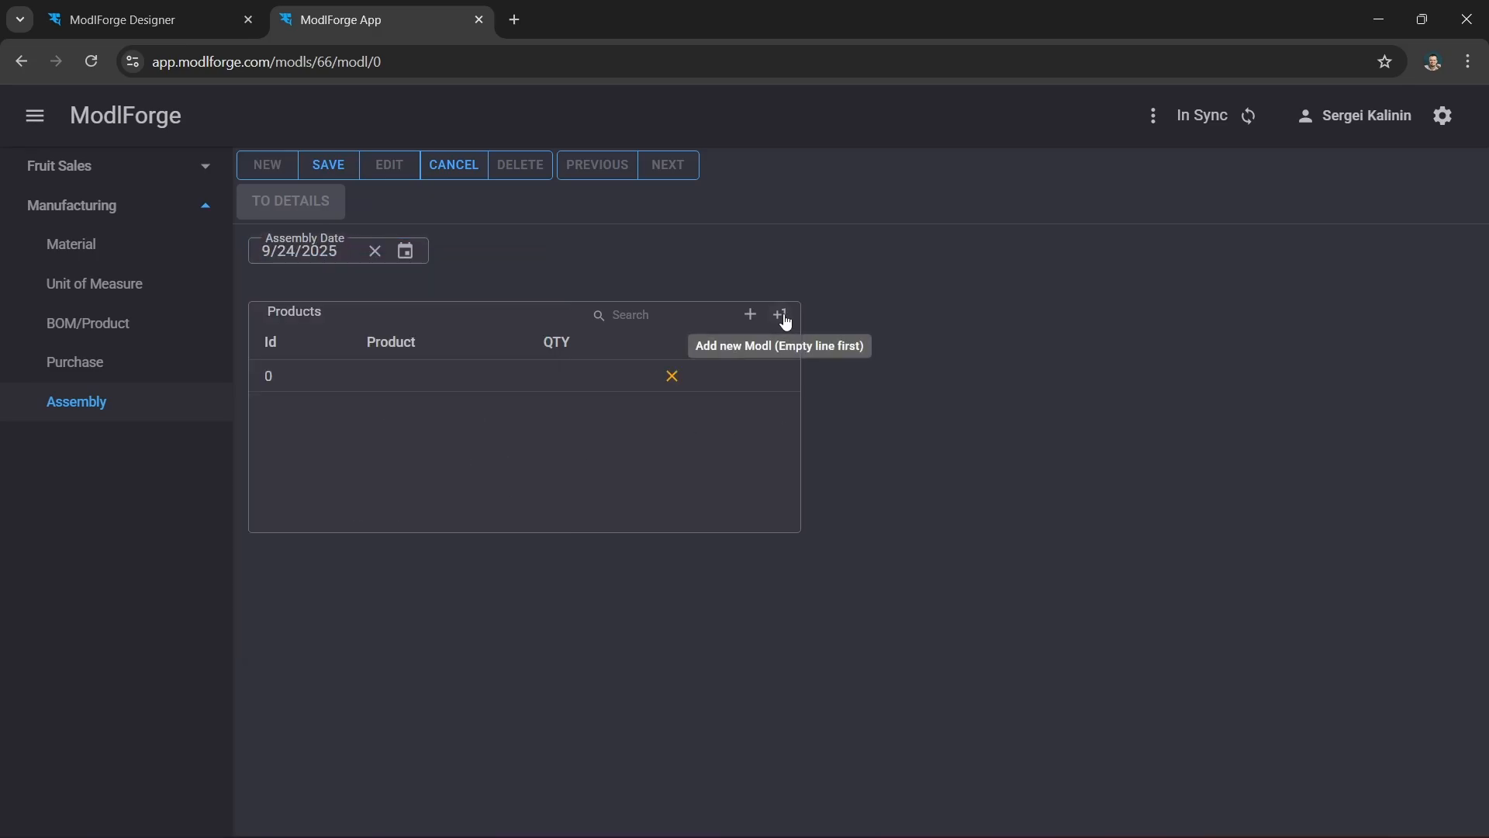
{"action": "left_click", "coordinate": [400, 385]}
{"action": "left_click", "coordinate": [565, 382]}
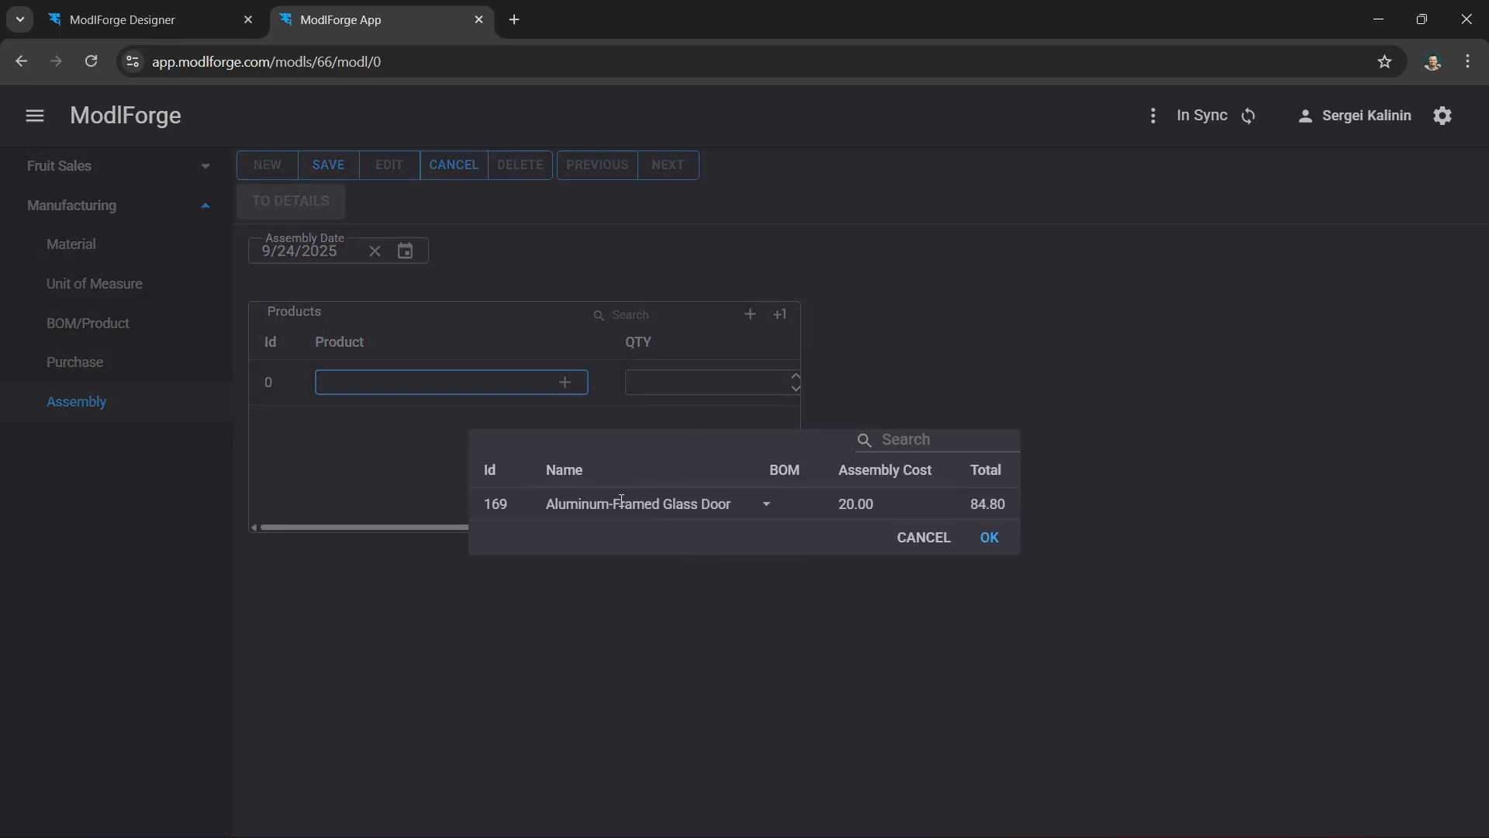
{"action": "double_click", "coordinate": [589, 505]}
{"action": "scroll", "coordinate": [611, 458], "scroll_direction": "right", "scroll_amount": 2}
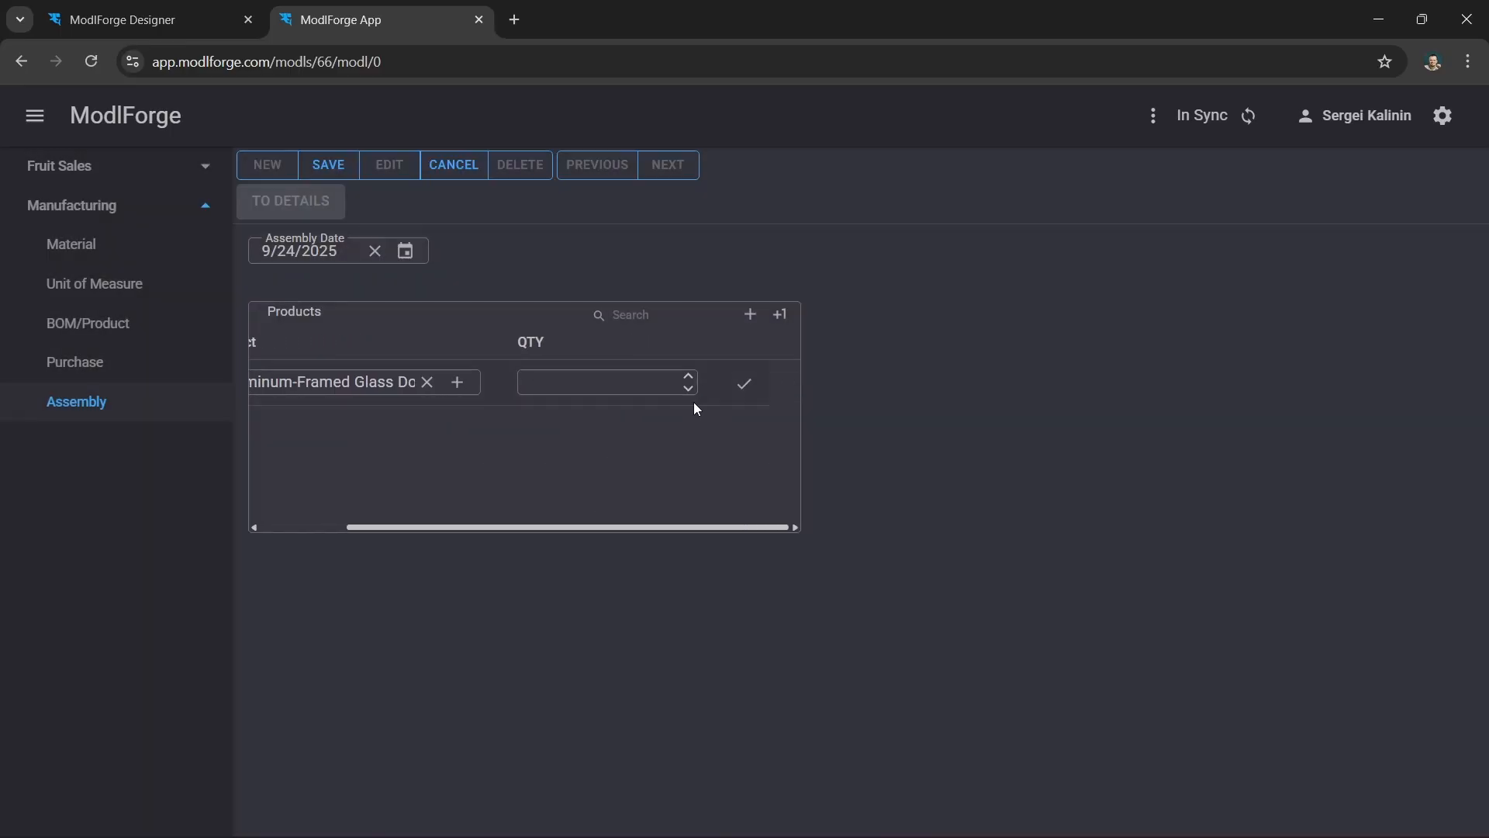
{"action": "double_click", "coordinate": [689, 377]}
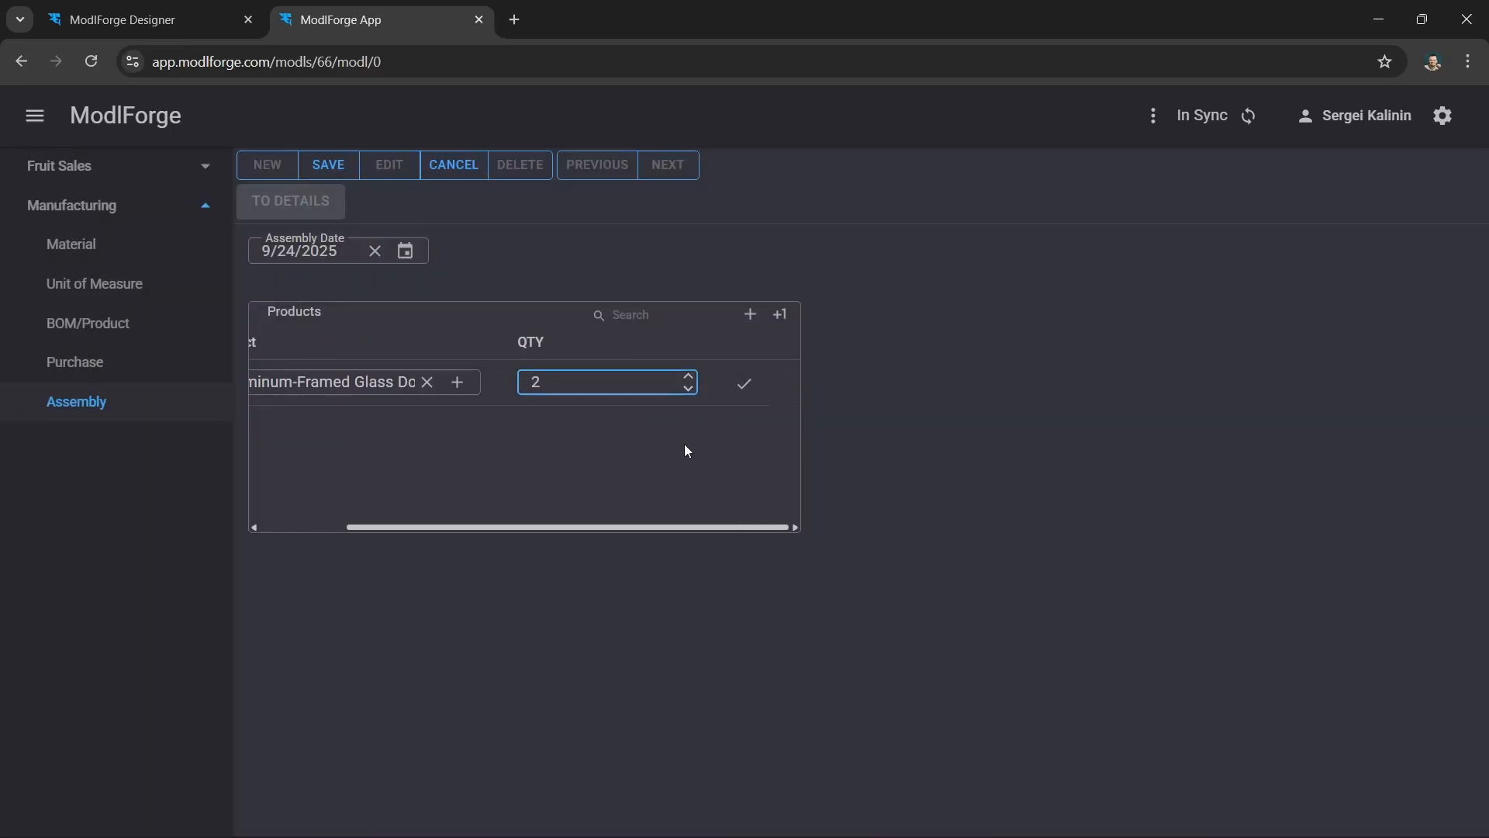
{"action": "left_click", "coordinate": [745, 385]}
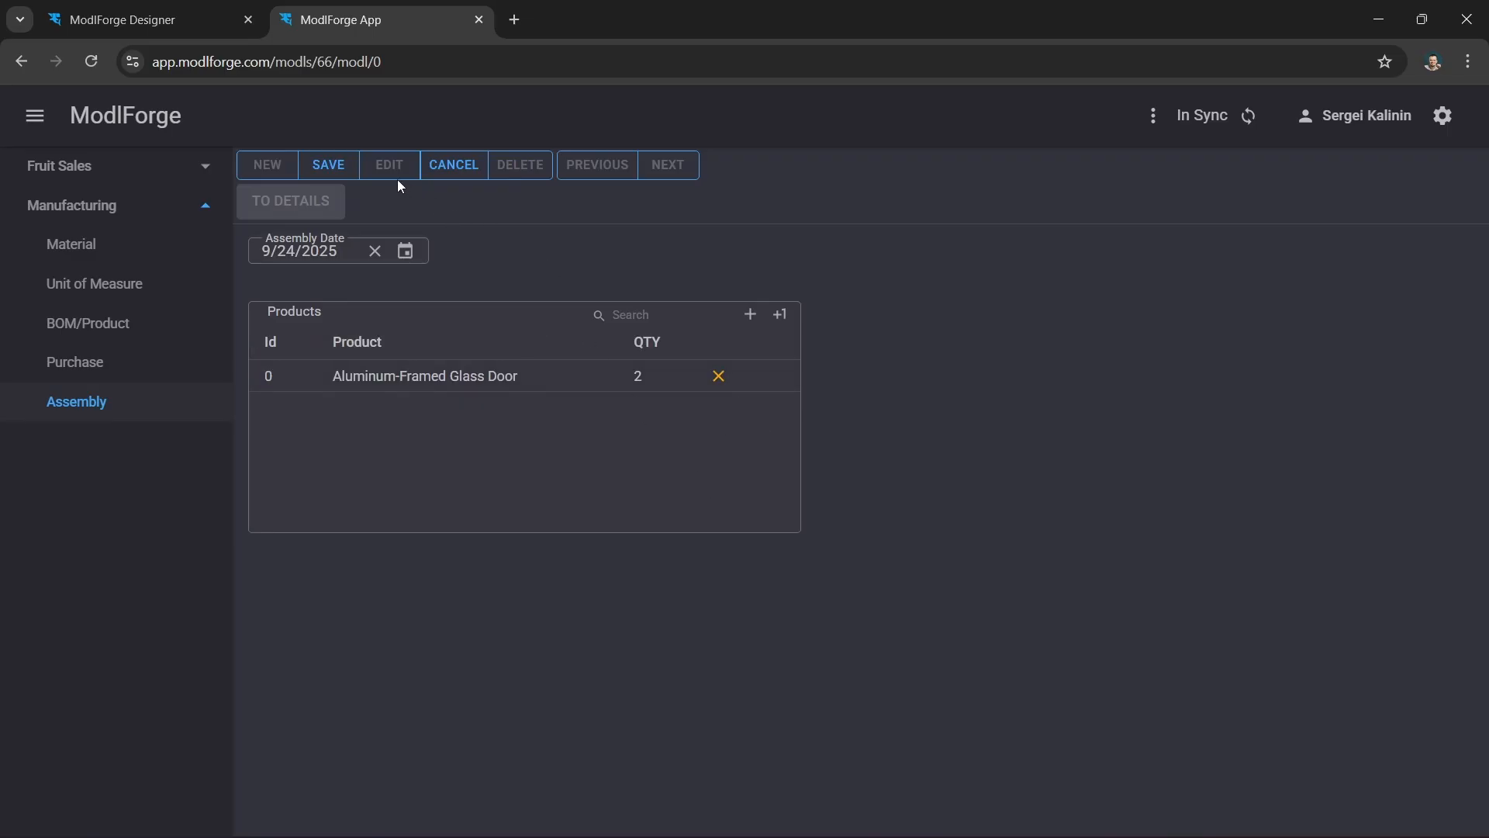
{"action": "left_click", "coordinate": [336, 166]}
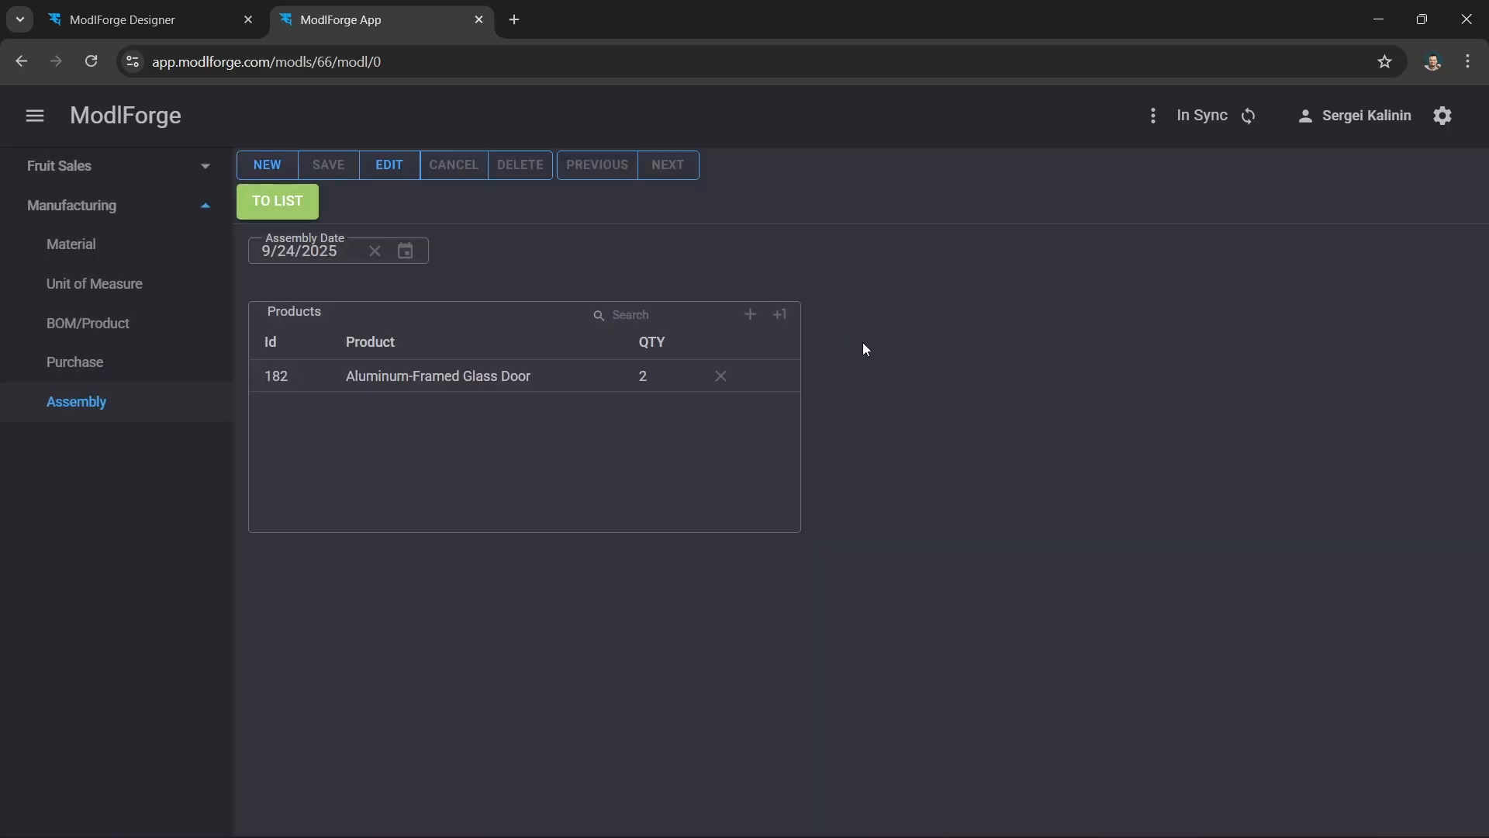
- Open the Hinge material from the assembled door's BOM and examine the In Stock values for all materials, clearing the Hinge filter
{"action": "left_click", "coordinate": [415, 378]}
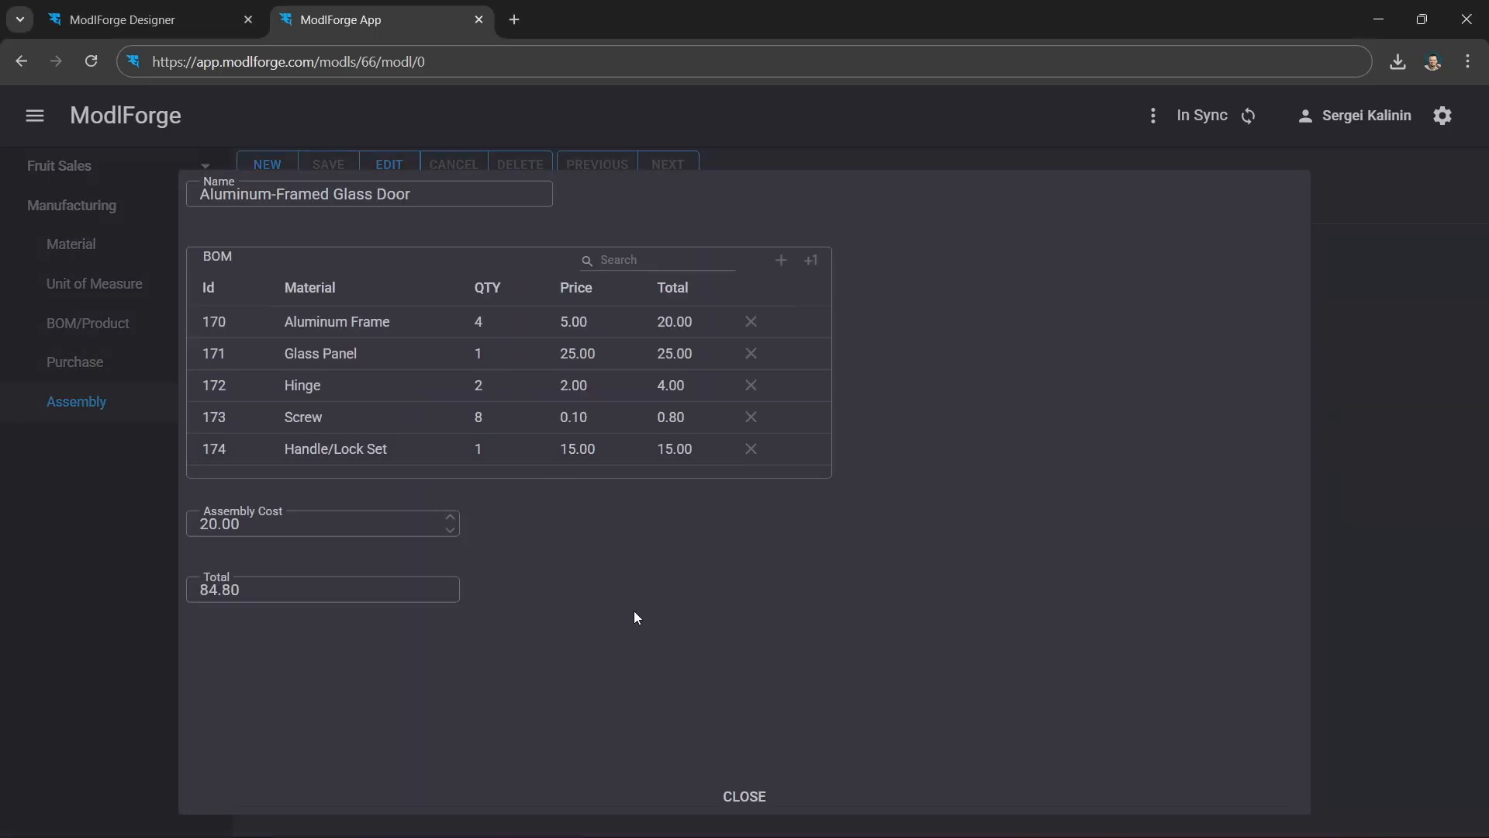
{"action": "left_click", "coordinate": [306, 394]}
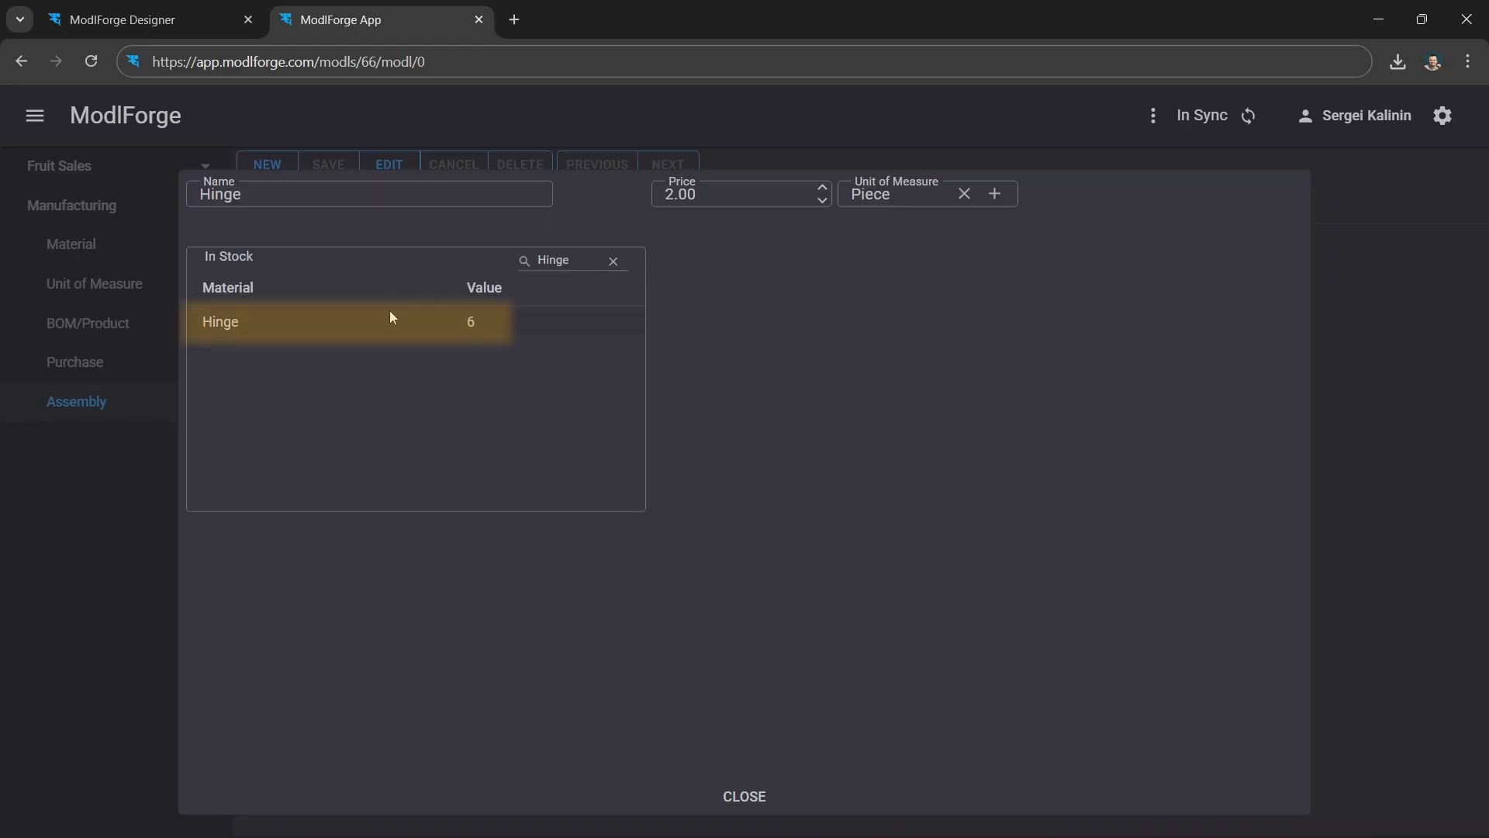
{"action": "left_click", "coordinate": [614, 262]}
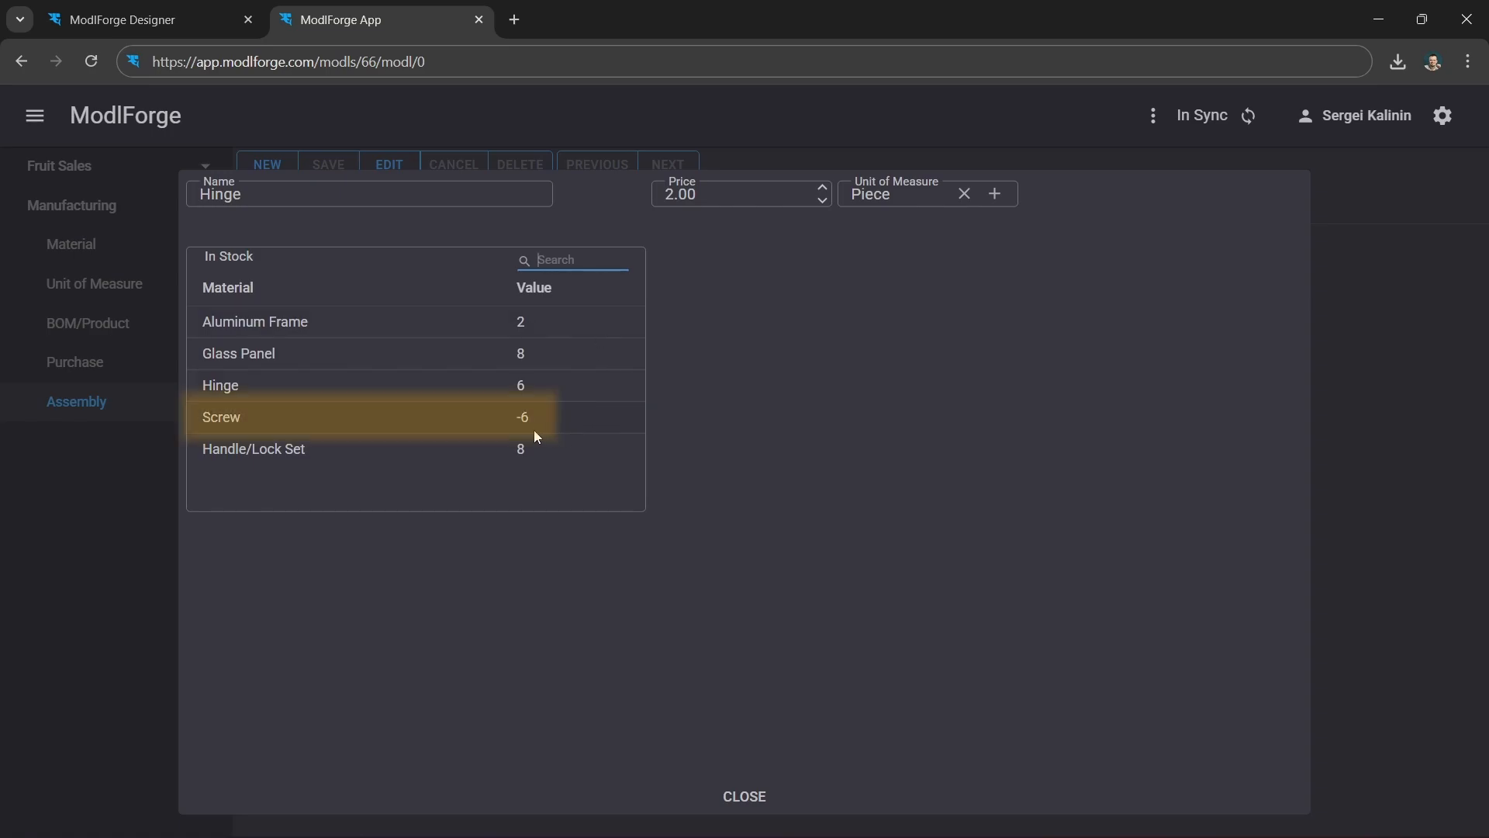
{"action": "left_click_drag", "start_coordinate": [515, 415], "coordinate": [546, 415]}
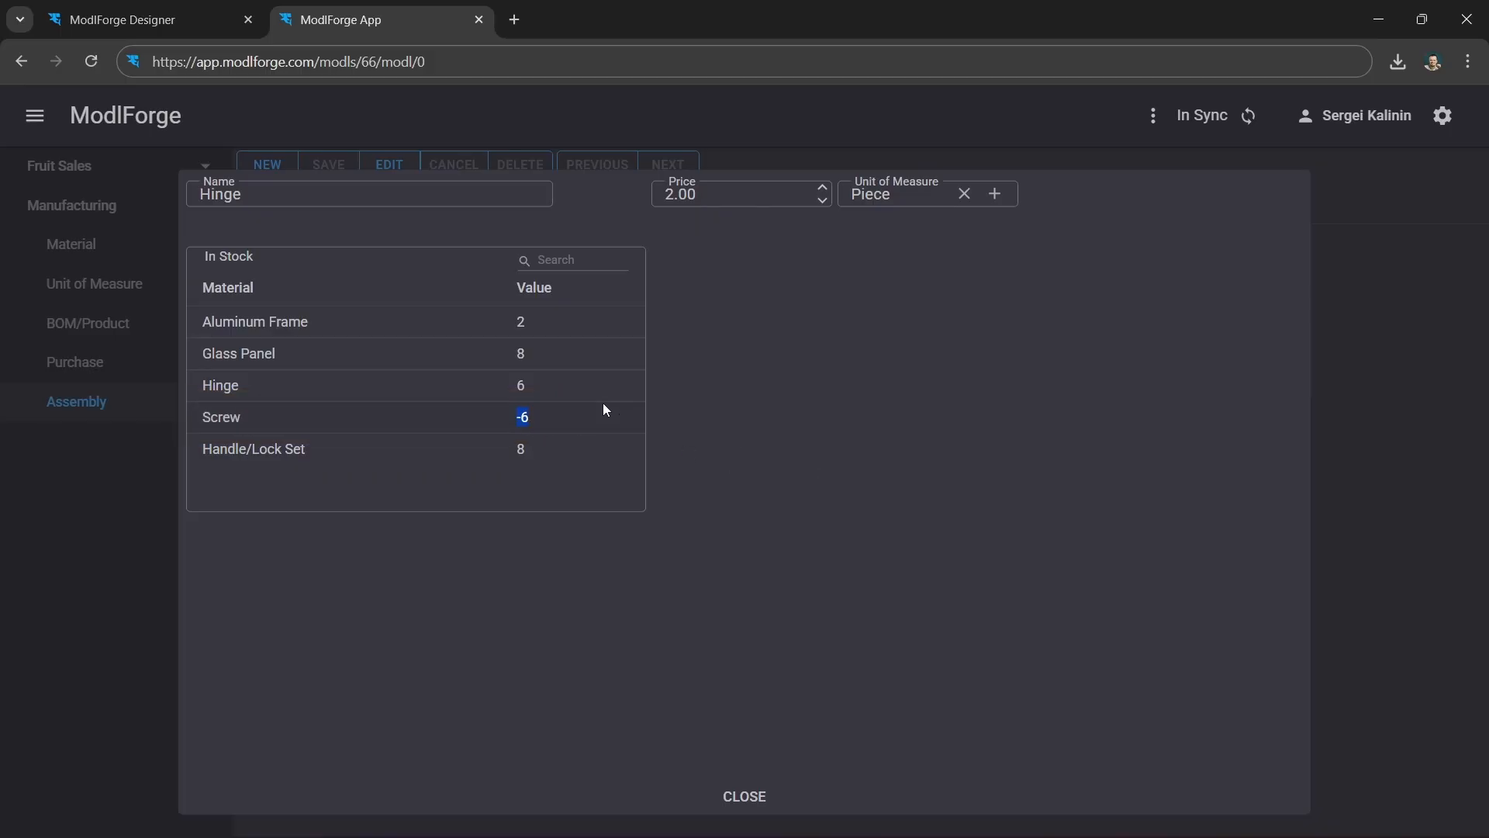
{"action": "left_click", "coordinate": [583, 388]}
{"action": "left_click", "coordinate": [753, 797]}
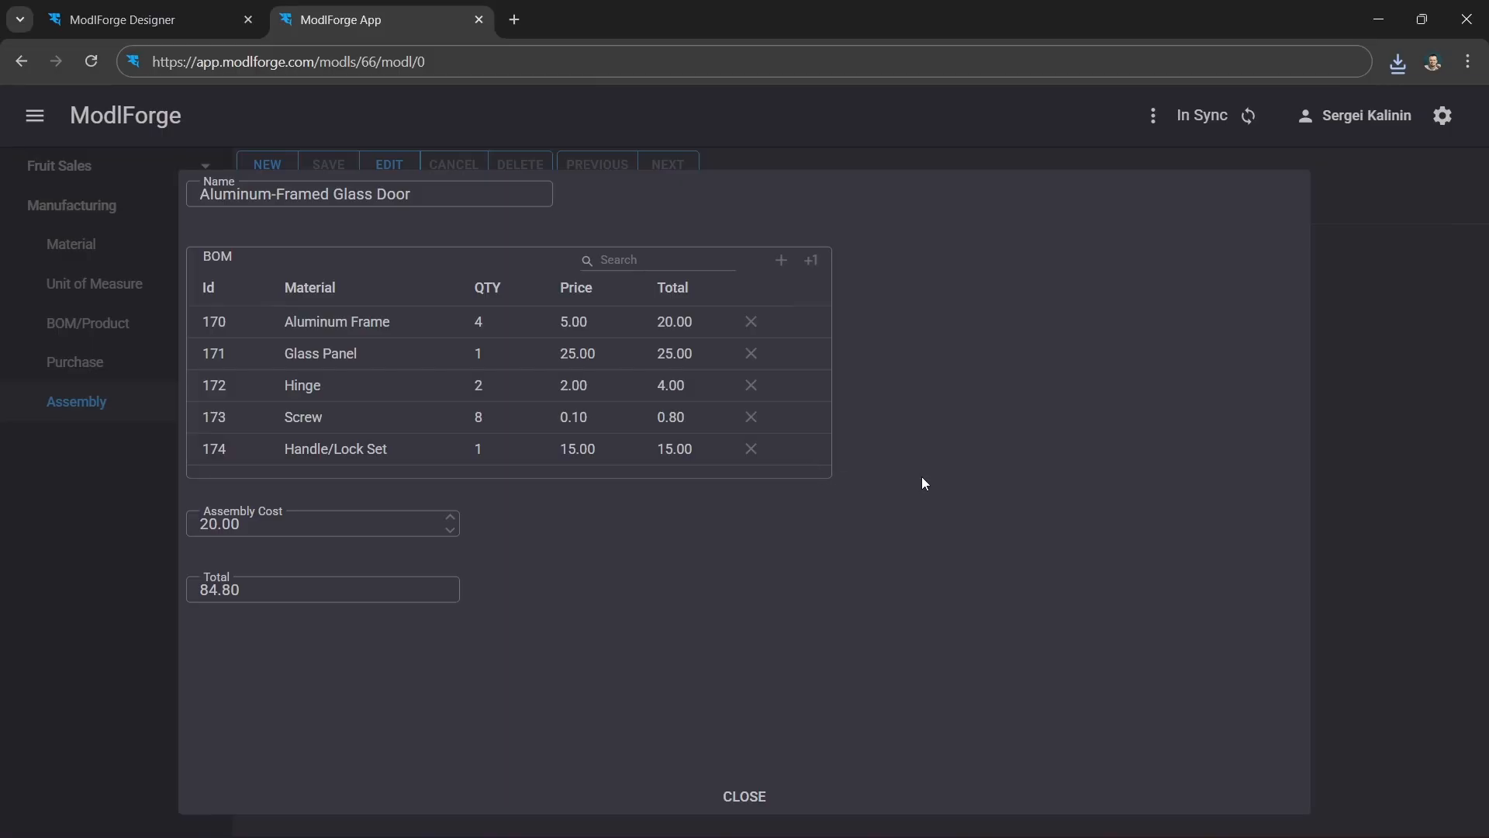
- Export the Aluminum-Framed Glass Door record to Excel and open the downloaded file in OpenOffice Calc
{"action": "left_click", "coordinate": [1152, 124]}
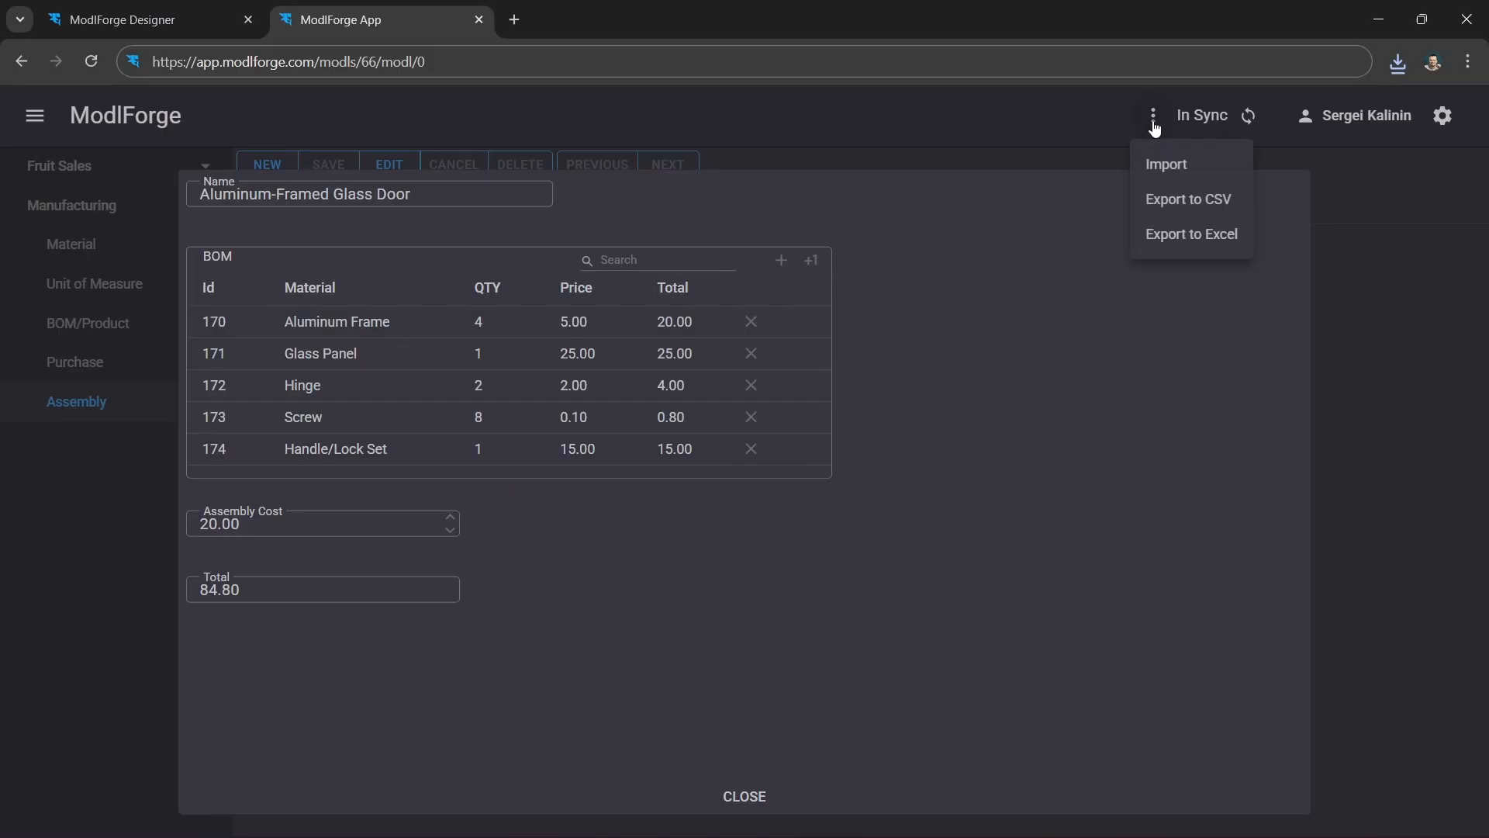
{"action": "left_click", "coordinate": [1175, 235]}
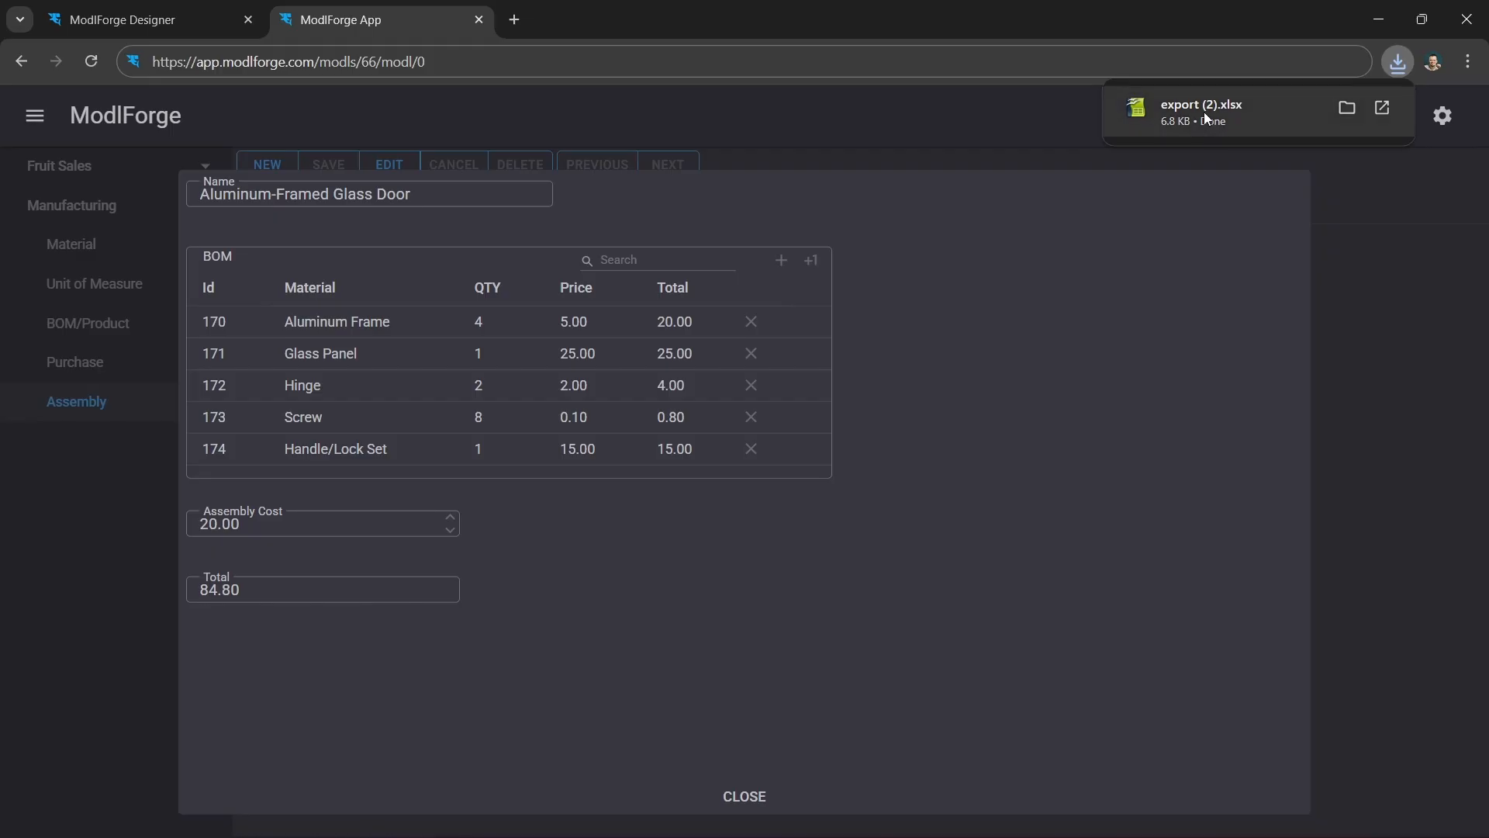
{"action": "left_click", "coordinate": [1204, 112]}
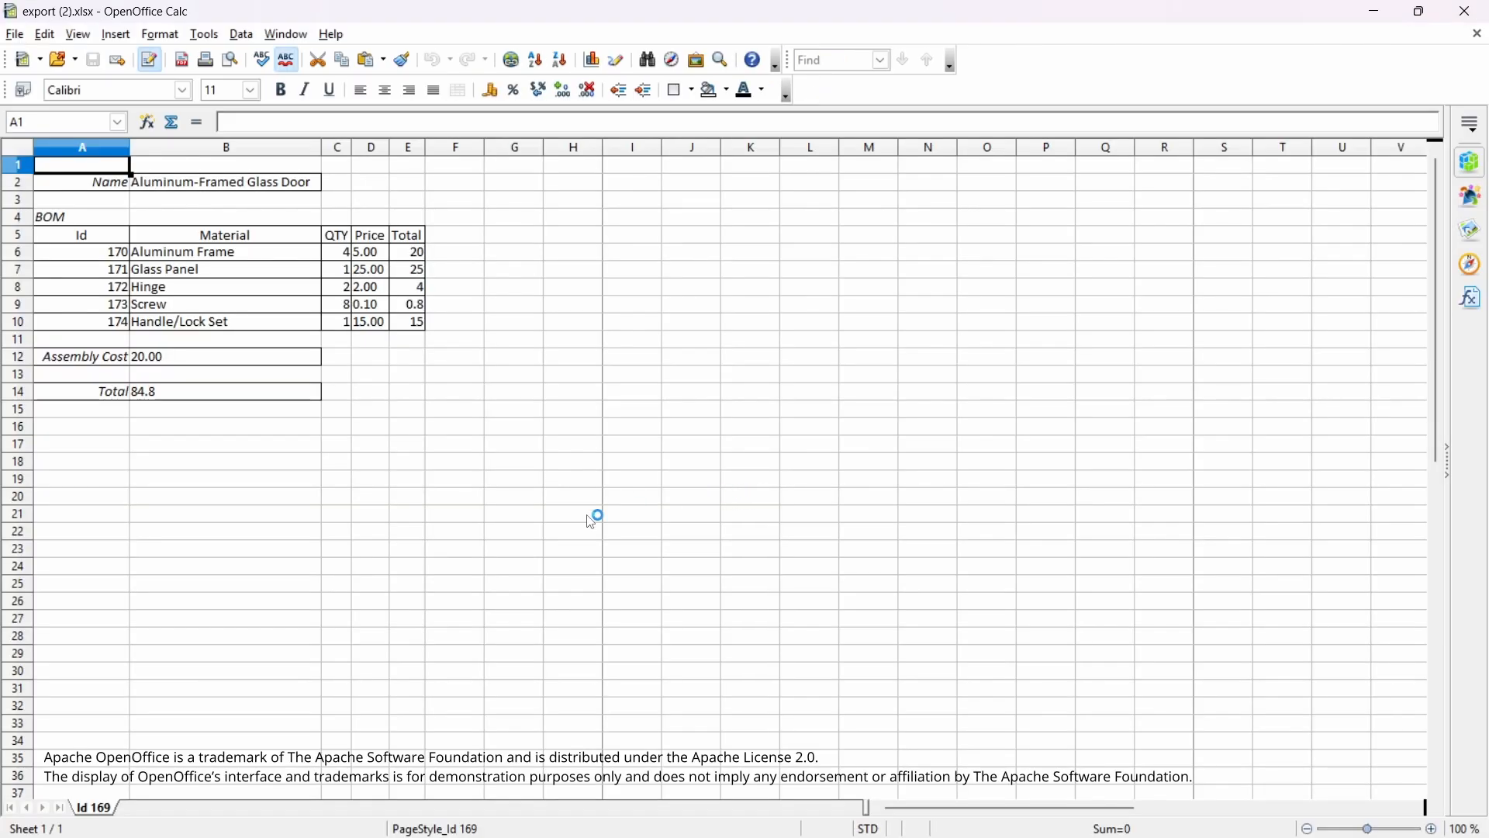